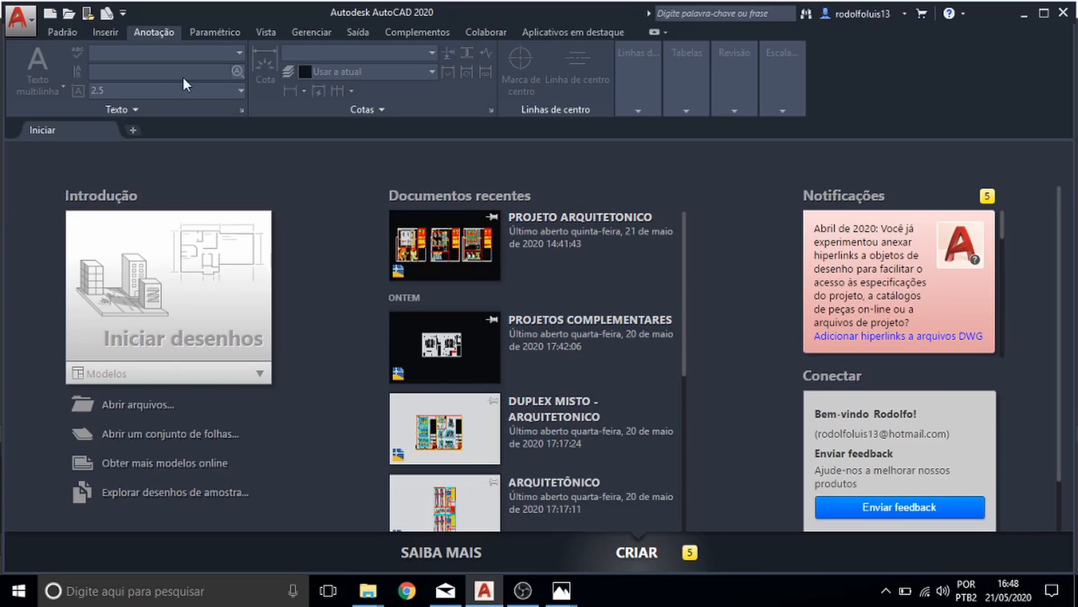
# - Create a new drawing from the acadiso template
pyautogui.click(55, 14)
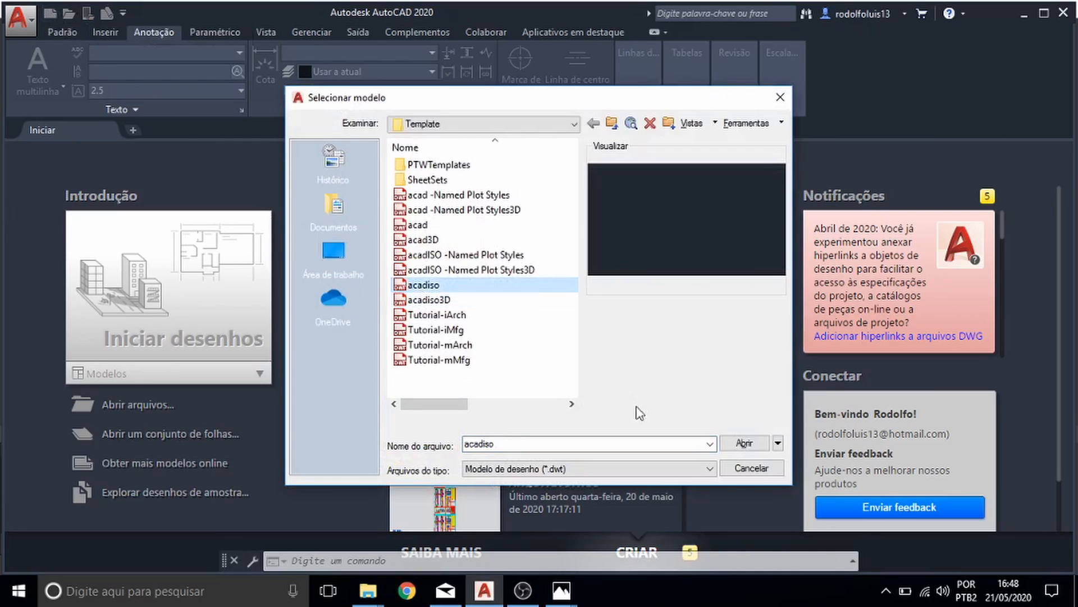
pyautogui.click(749, 443)
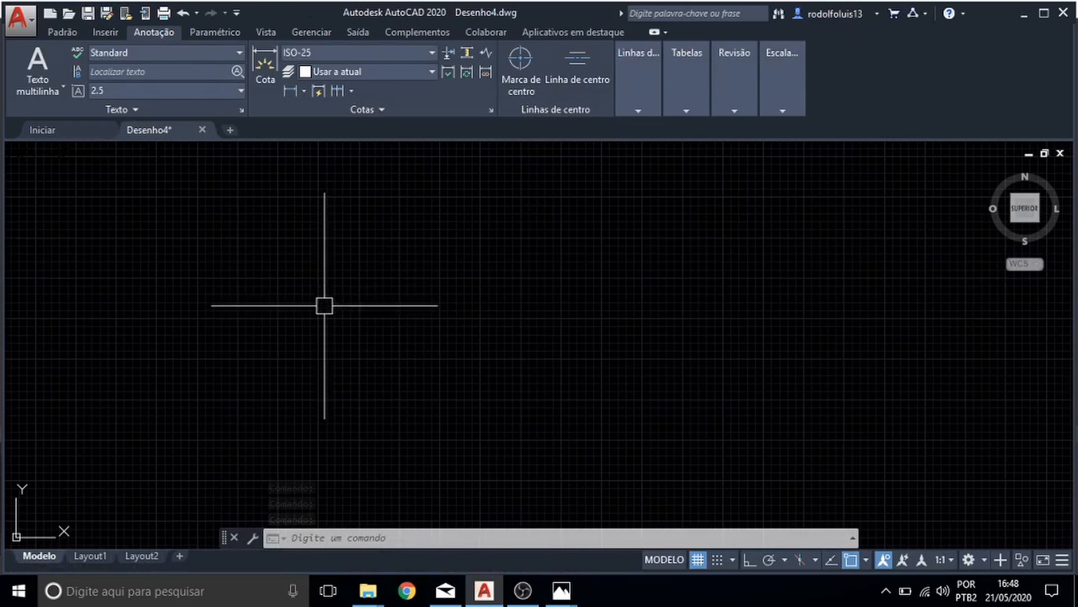
# - Look through the standard, insertion, annotation and parametric tool sets, ending at the standard drawing tools
pyautogui.click(60, 34)
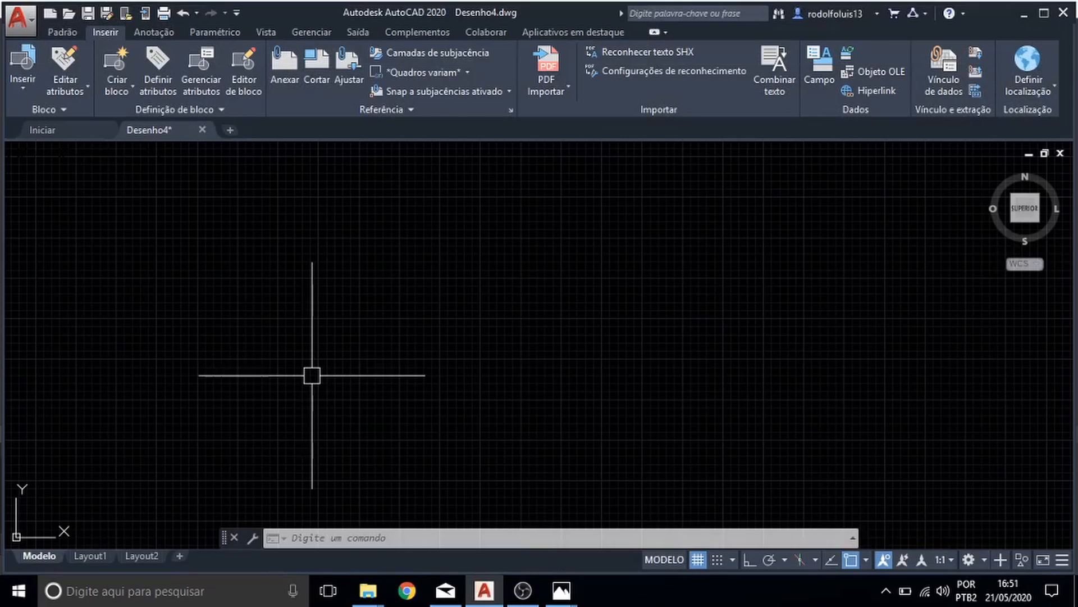
pyautogui.click(67, 33)
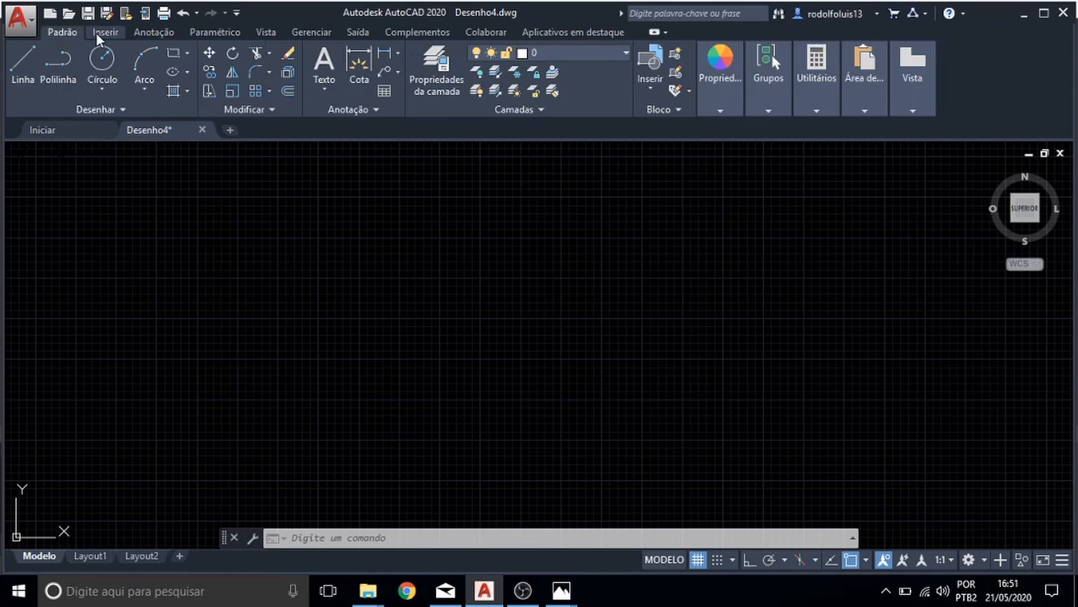
pyautogui.click(96, 32)
pyautogui.click(137, 35)
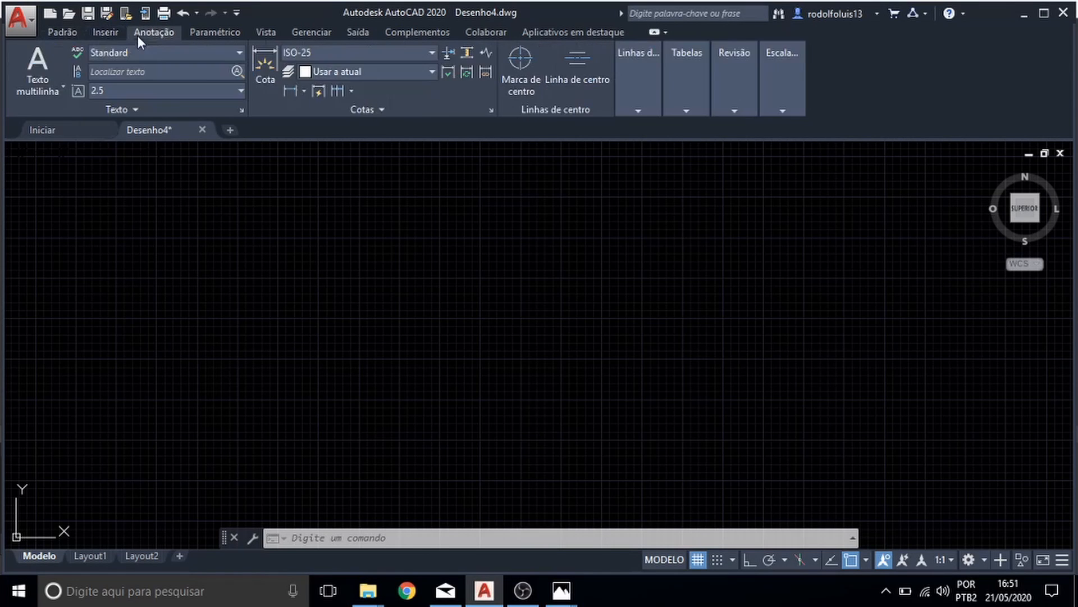
pyautogui.click(60, 33)
pyautogui.click(107, 32)
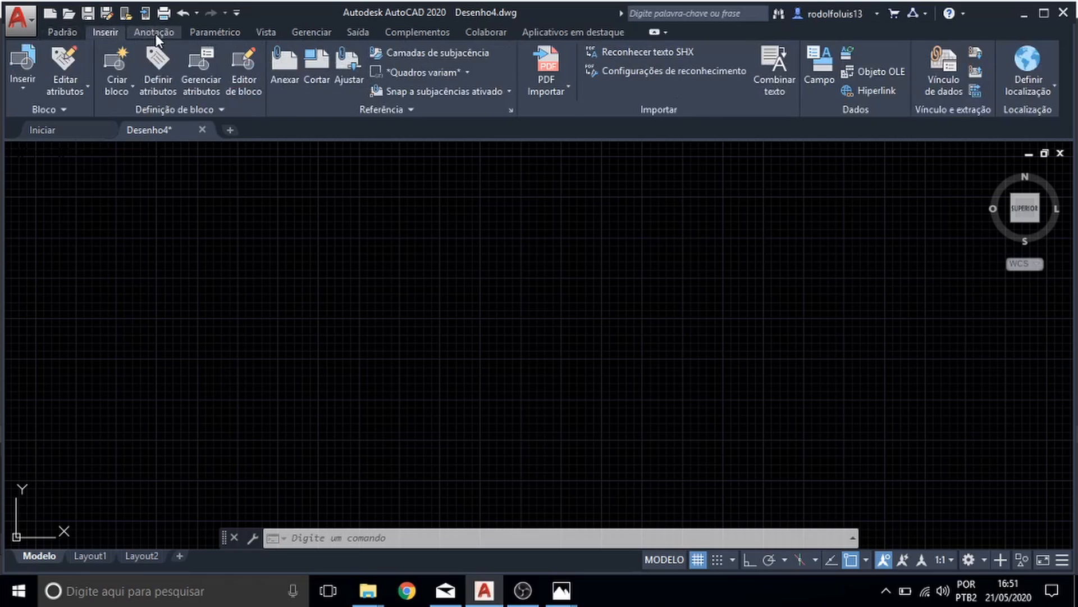
pyautogui.click(156, 34)
pyautogui.click(209, 35)
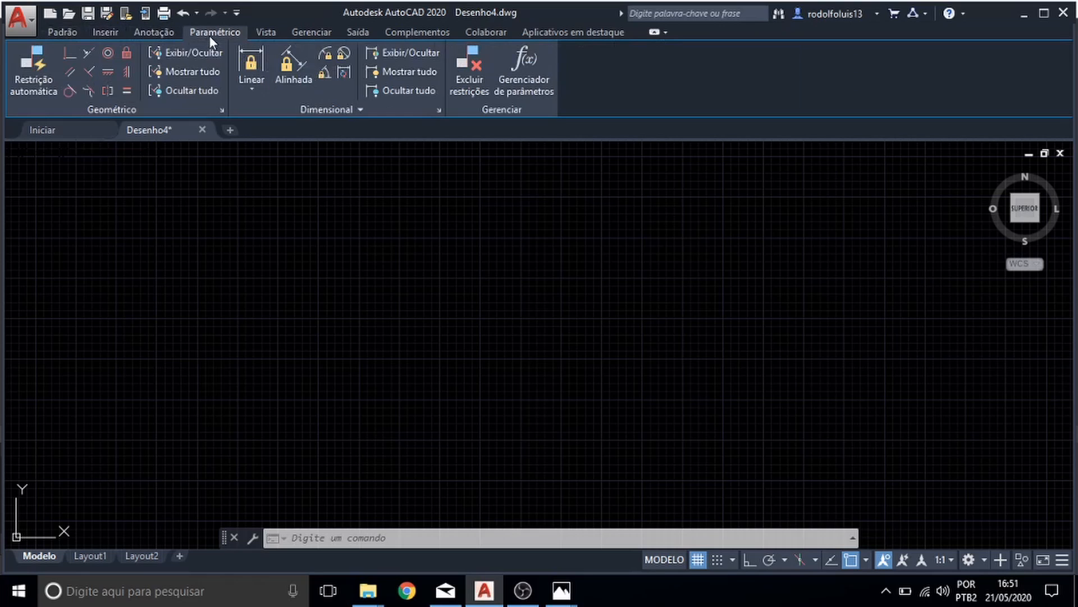
pyautogui.click(66, 33)
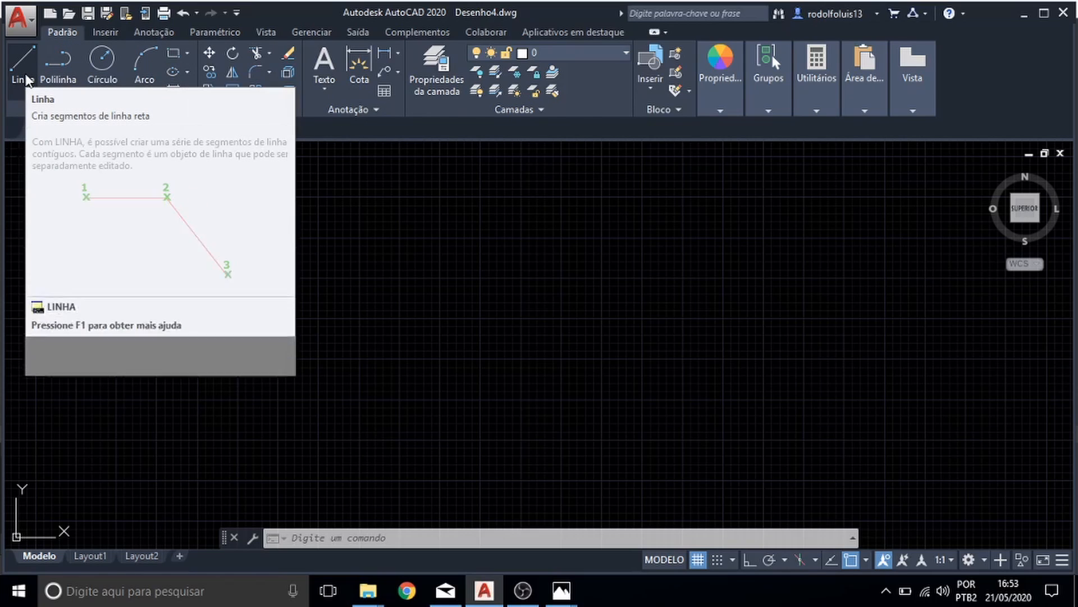
# - Read the help article on the LINHA command, including the first-point and next-point prompts, and close it
pyautogui.press('F1')
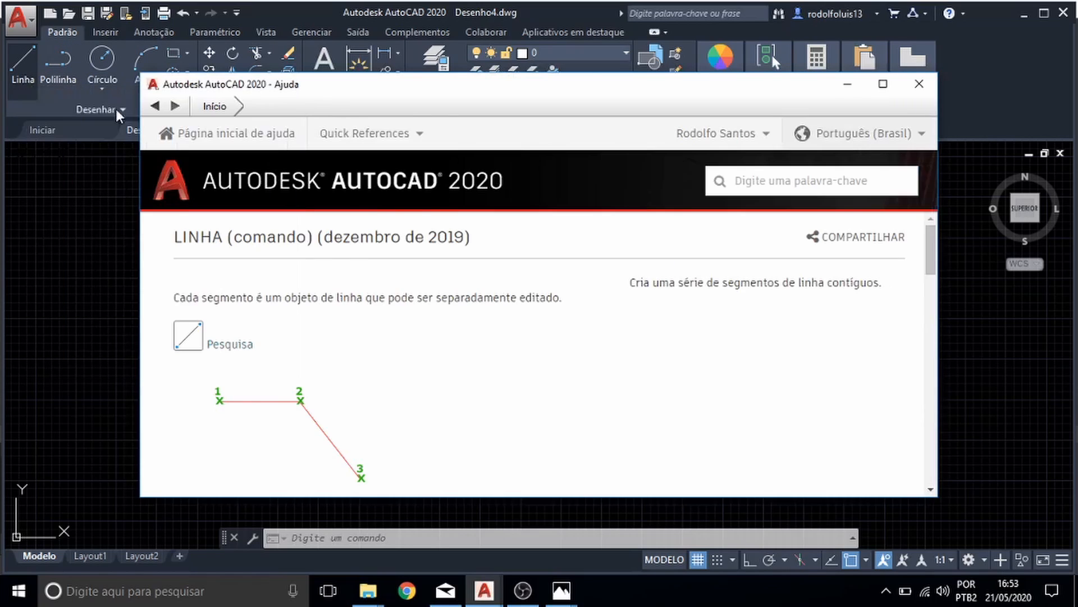
pyautogui.scroll(-4, 457, 259)
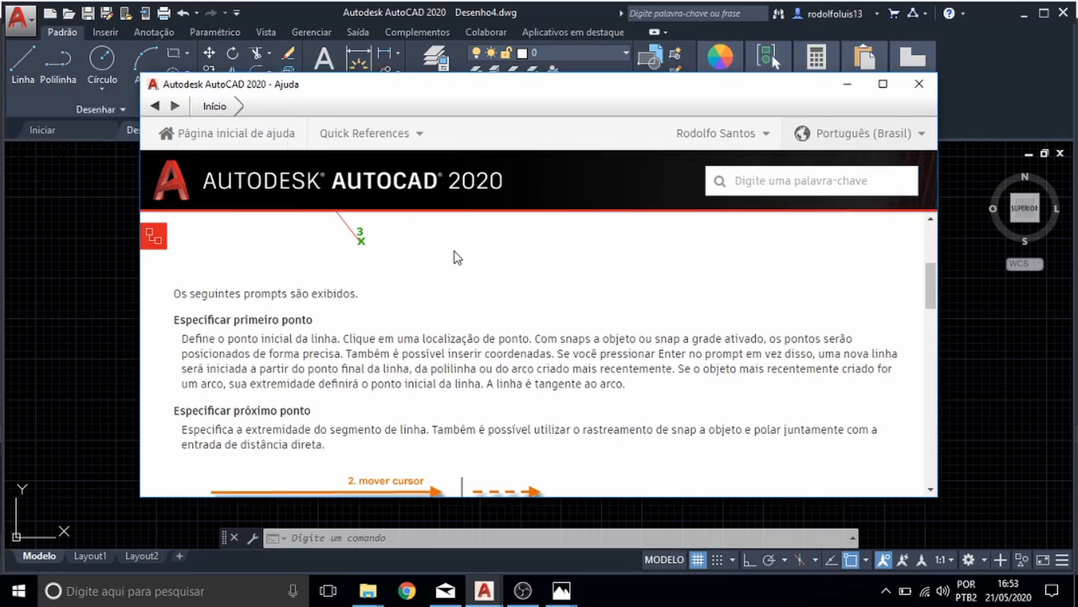
pyautogui.scroll(-3, 450, 264)
pyautogui.scroll(7, 442, 269)
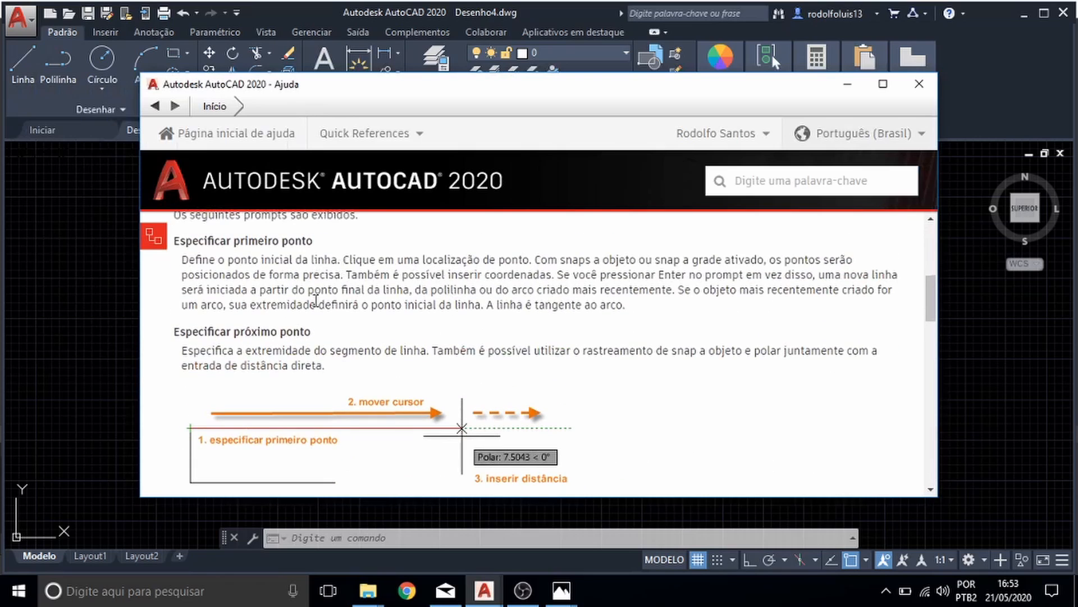
pyautogui.moveTo(190, 239); pyautogui.dragTo(467, 238)
pyautogui.scroll(-20, 427, 280)
pyautogui.scroll(-9, 379, 316)
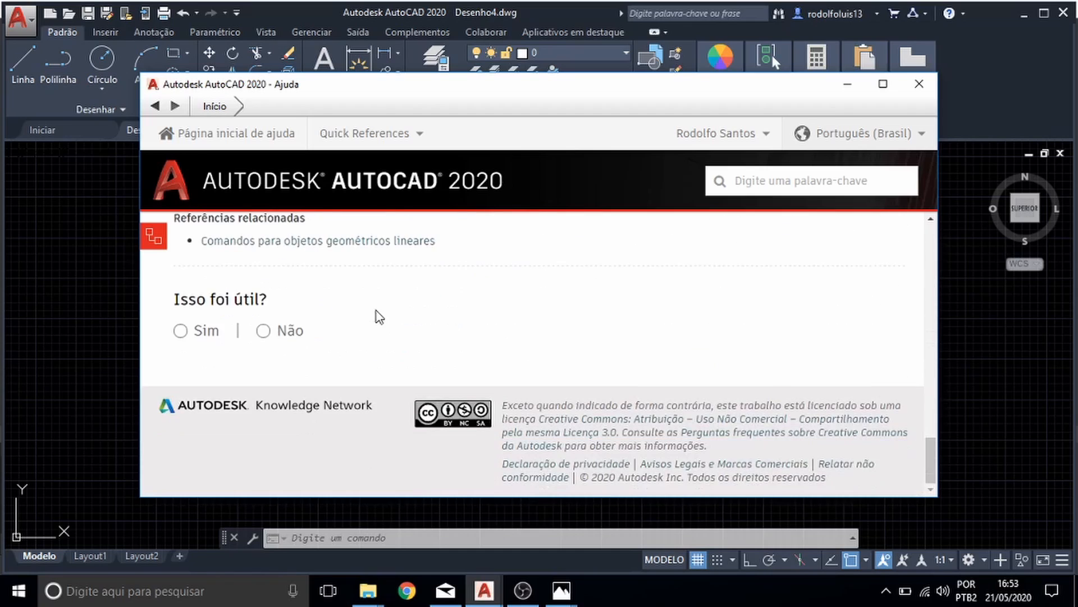
pyautogui.scroll(12, 380, 344)
pyautogui.scroll(12, 377, 349)
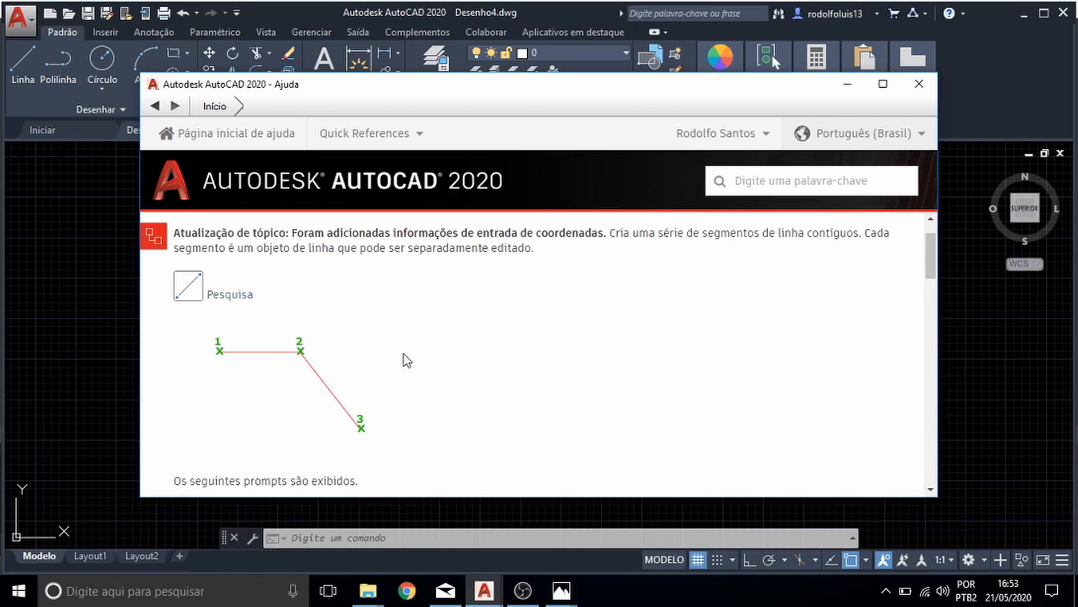
pyautogui.click(919, 84)
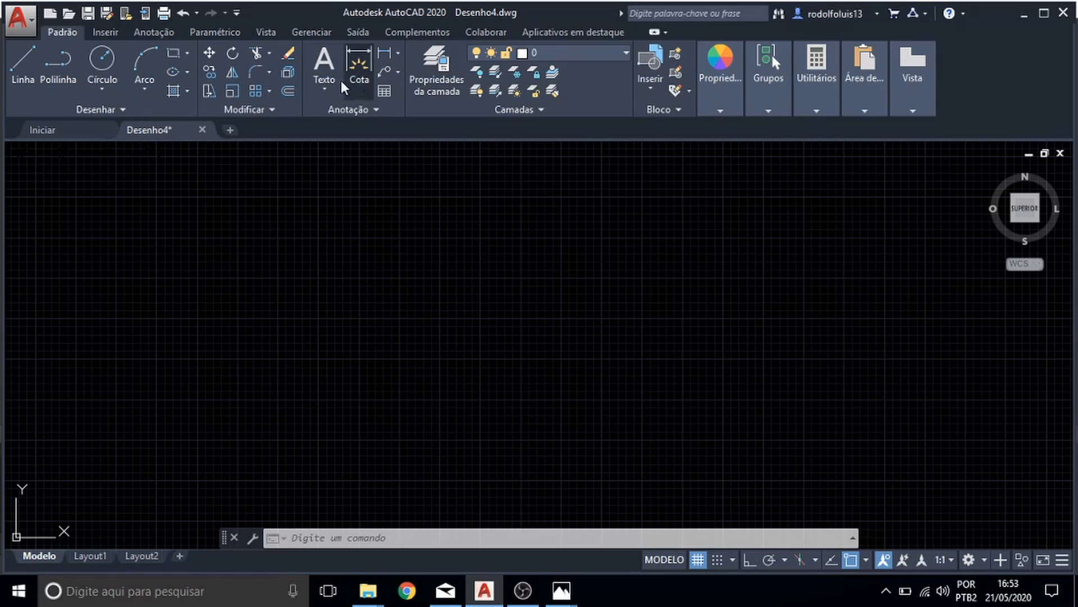
# - Read the help article on the TEXTOM multiline text command, close it and clear the command line
pyautogui.write('11')
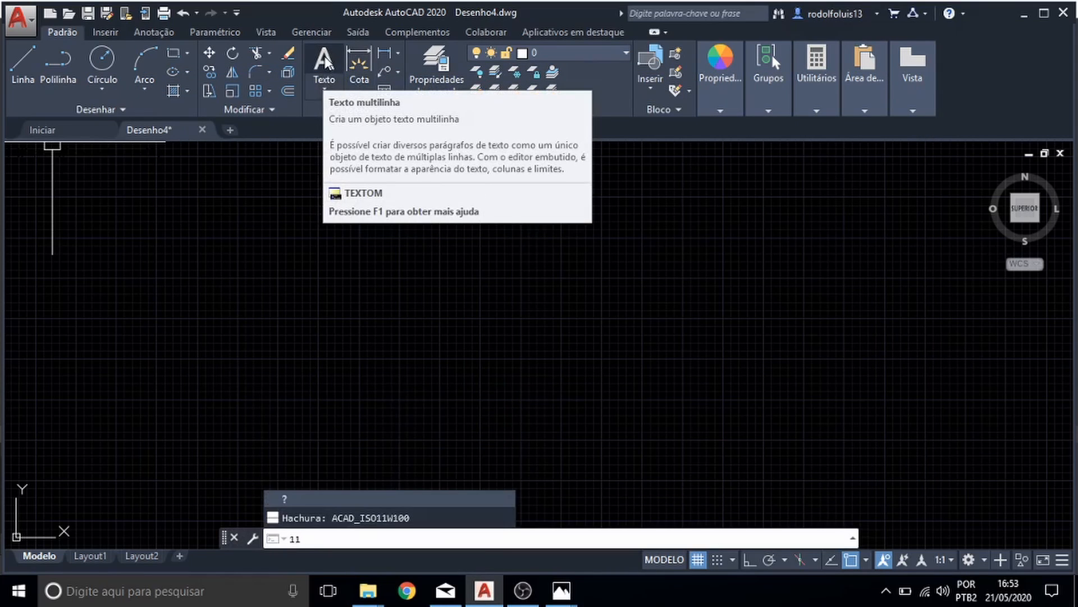
pyautogui.press('F1')
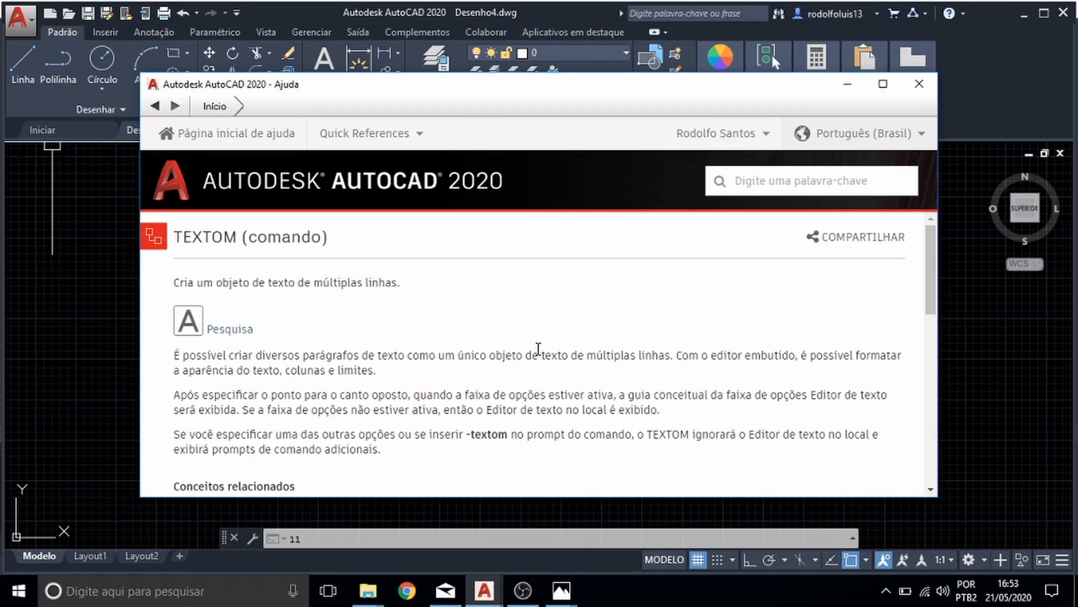
pyautogui.scroll(-3, 535, 349)
pyautogui.scroll(5, 538, 349)
pyautogui.click(919, 84)
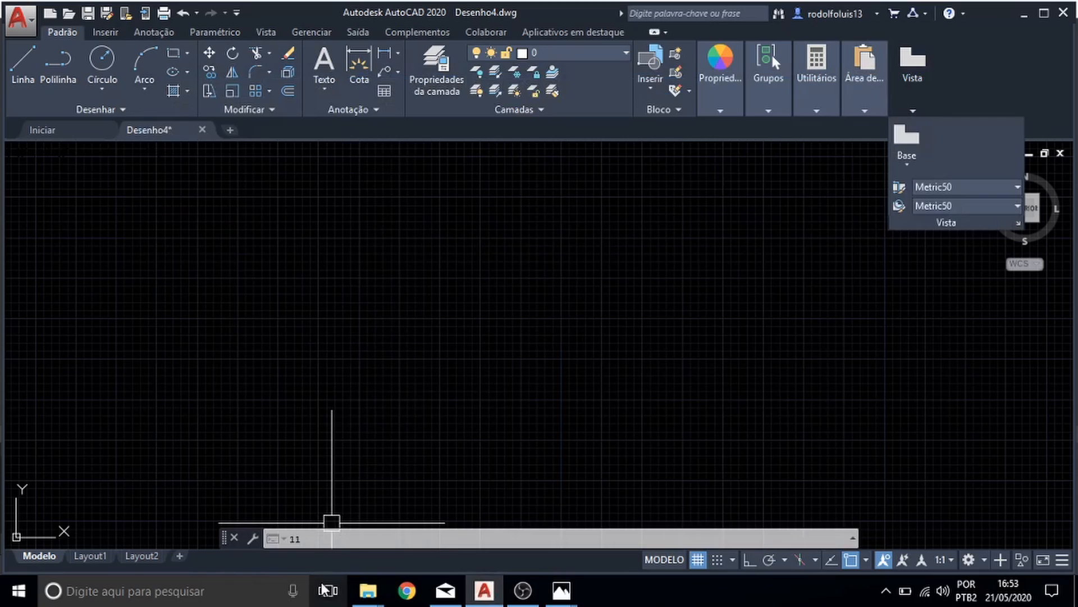
pyautogui.press('Escape')
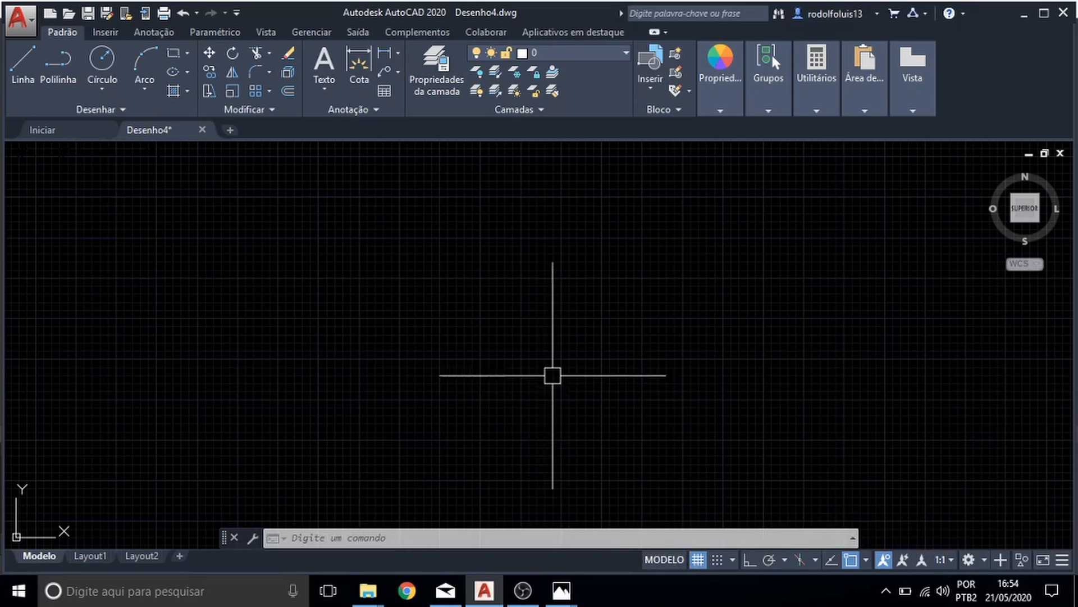
# - Switch the drawing grid display off and on repeatedly, leaving the grid turned on
pyautogui.scroll(5, 555, 354)
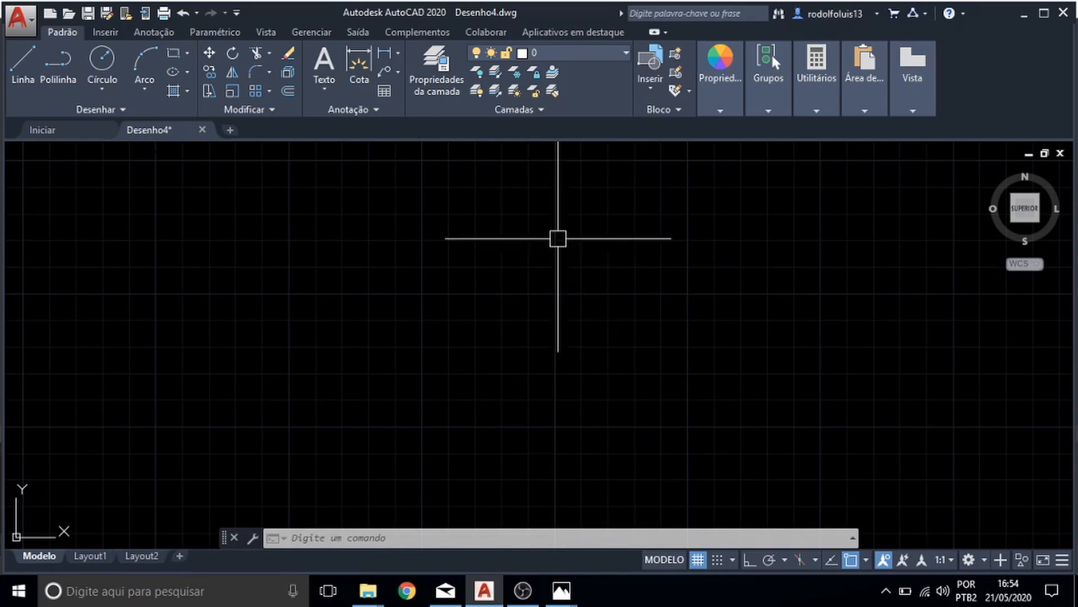
pyautogui.click(700, 560)
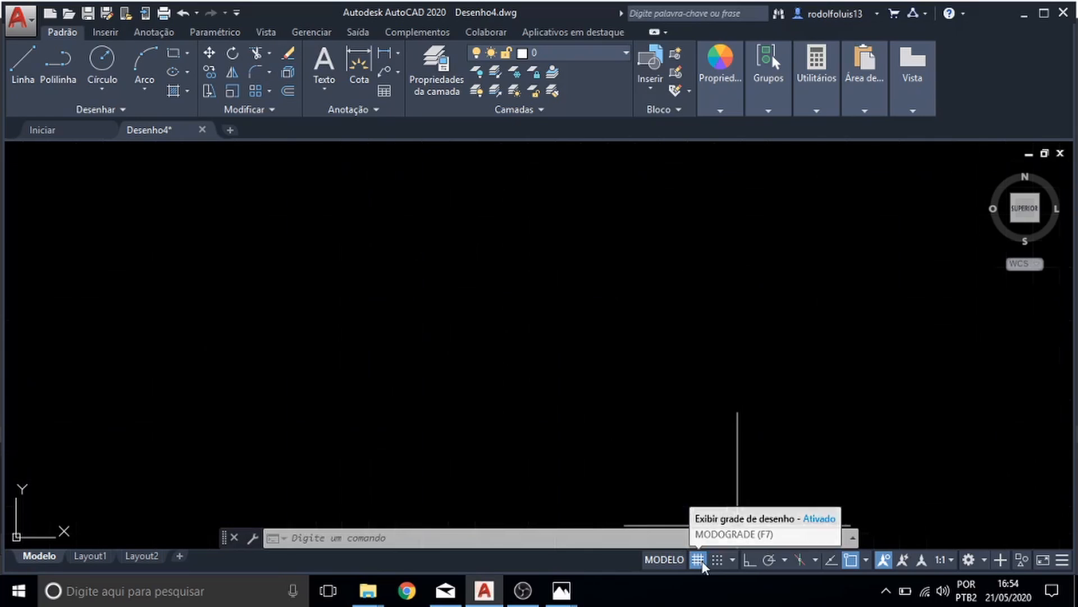
pyautogui.click(698, 560)
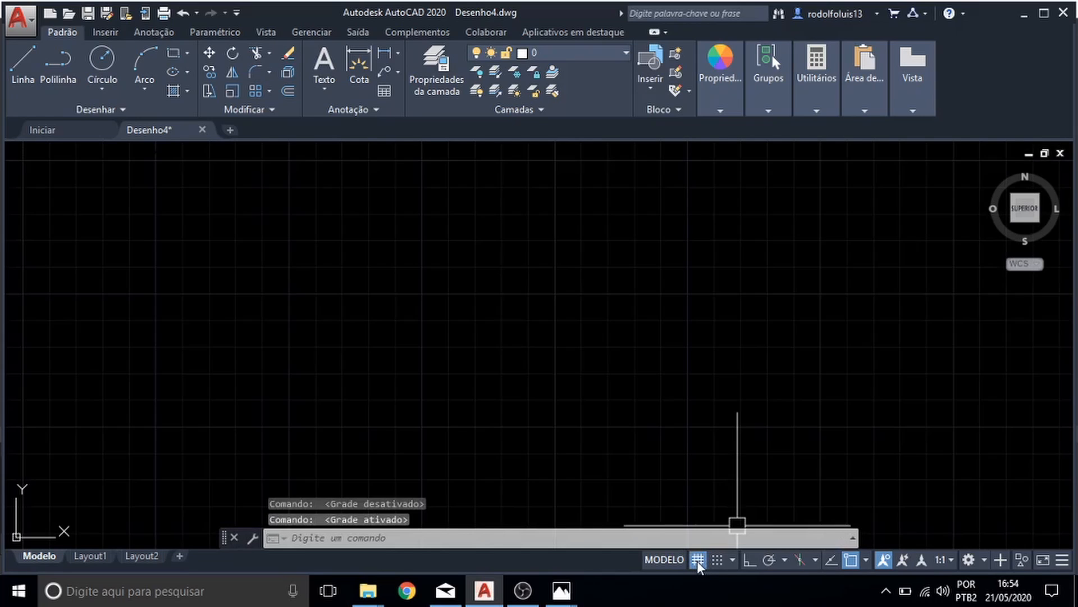
pyautogui.click(699, 561)
pyautogui.click(698, 560)
pyautogui.click(699, 561)
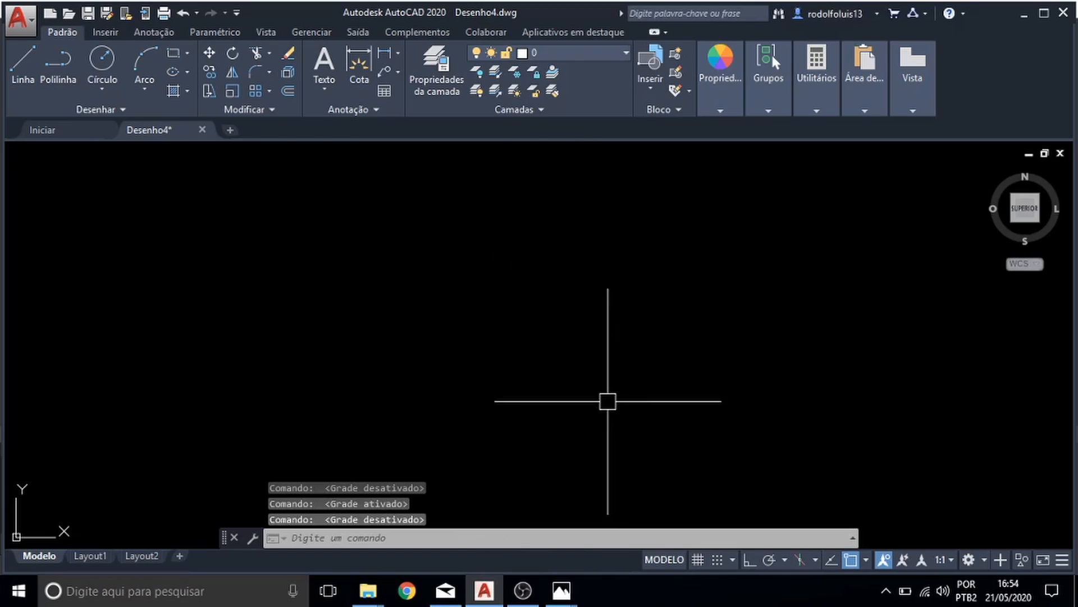
pyautogui.rightClick(698, 560)
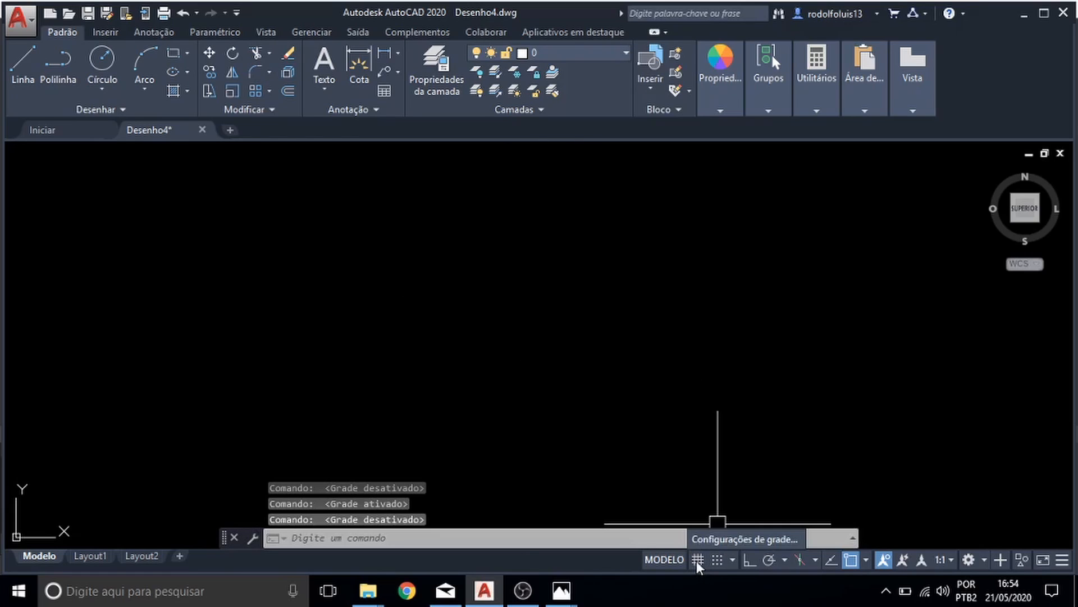
pyautogui.rightClick(697, 562)
pyautogui.click(697, 563)
pyautogui.click(697, 563)
# - Examine the X and Y snap spacing and the equal-spacing option in the grid settings, closing them without saving changes
pyautogui.rightClick(698, 562)
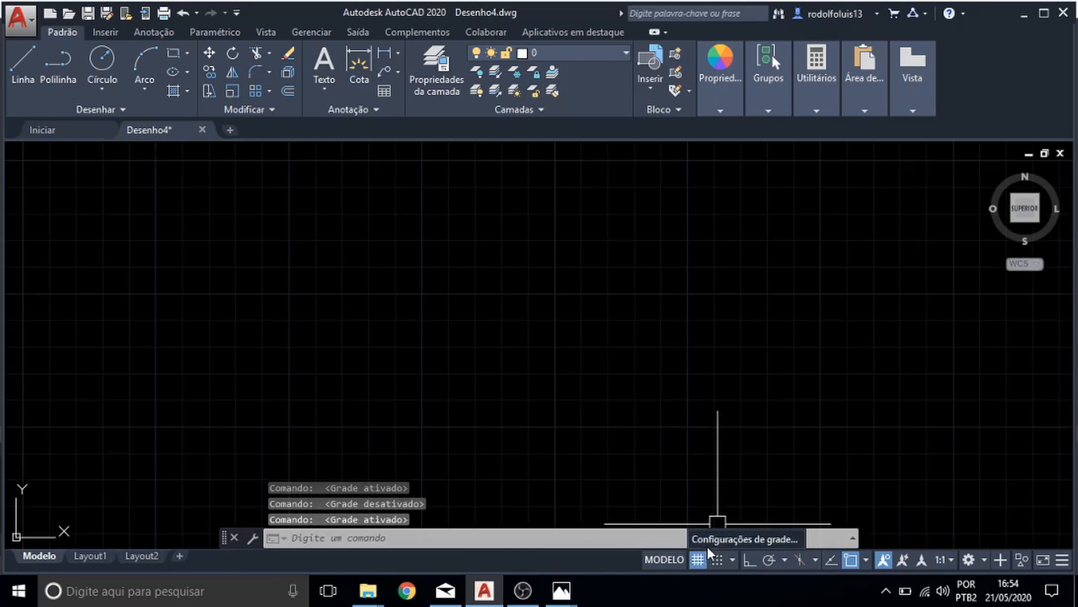
pyautogui.click(712, 541)
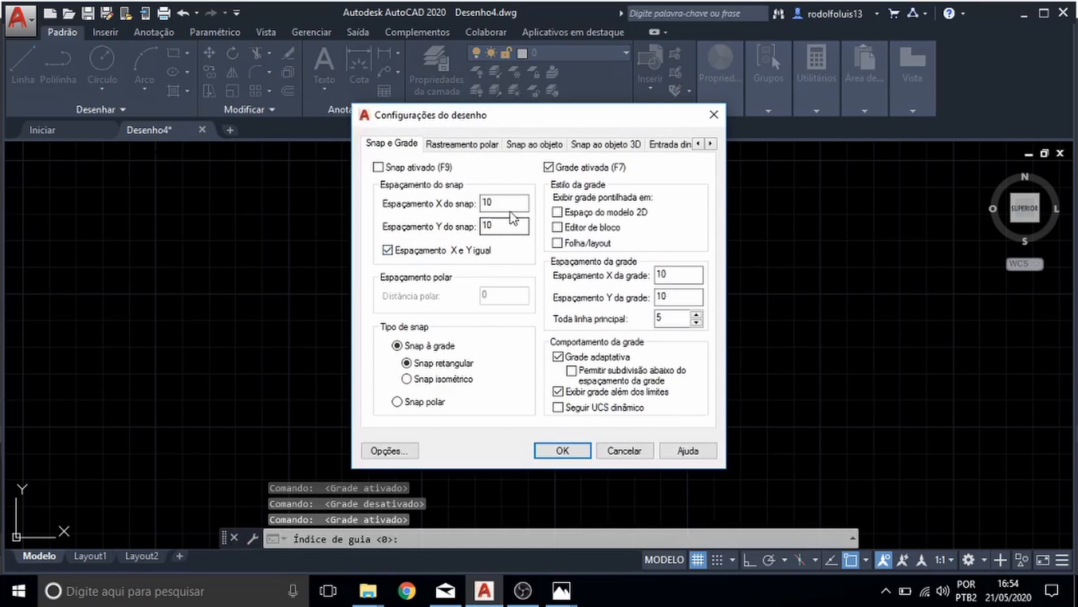
pyautogui.doubleClick(487, 202)
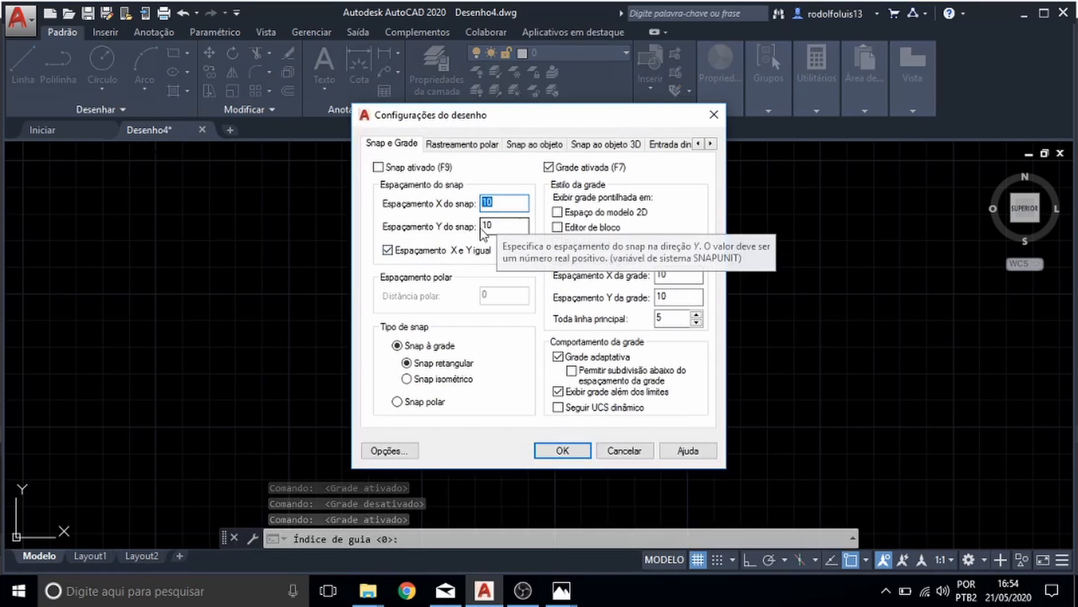
pyautogui.doubleClick(488, 226)
pyautogui.doubleClick(499, 203)
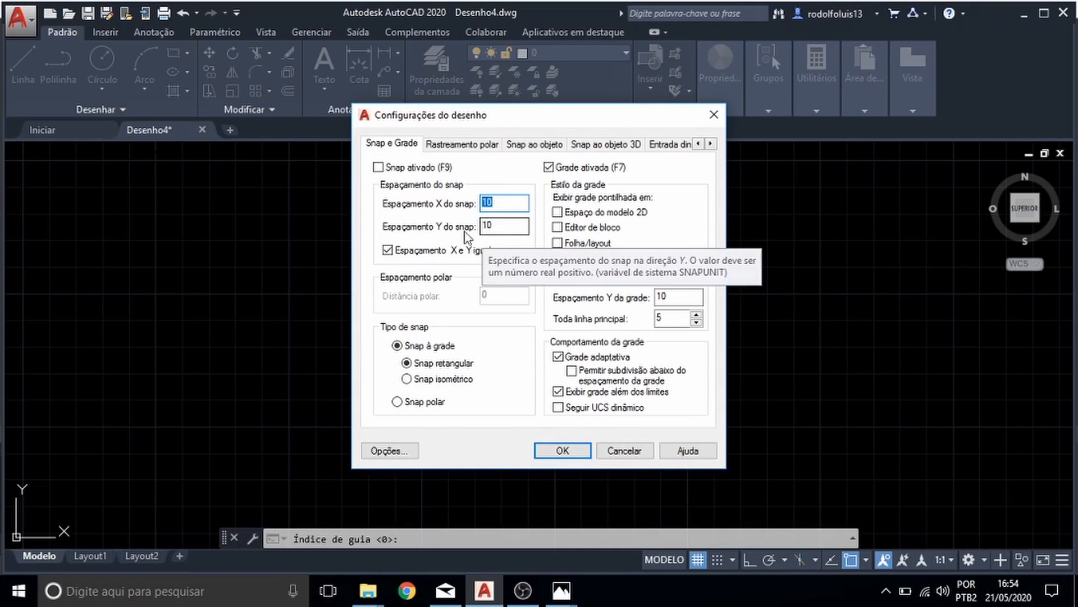
pyautogui.click(450, 203)
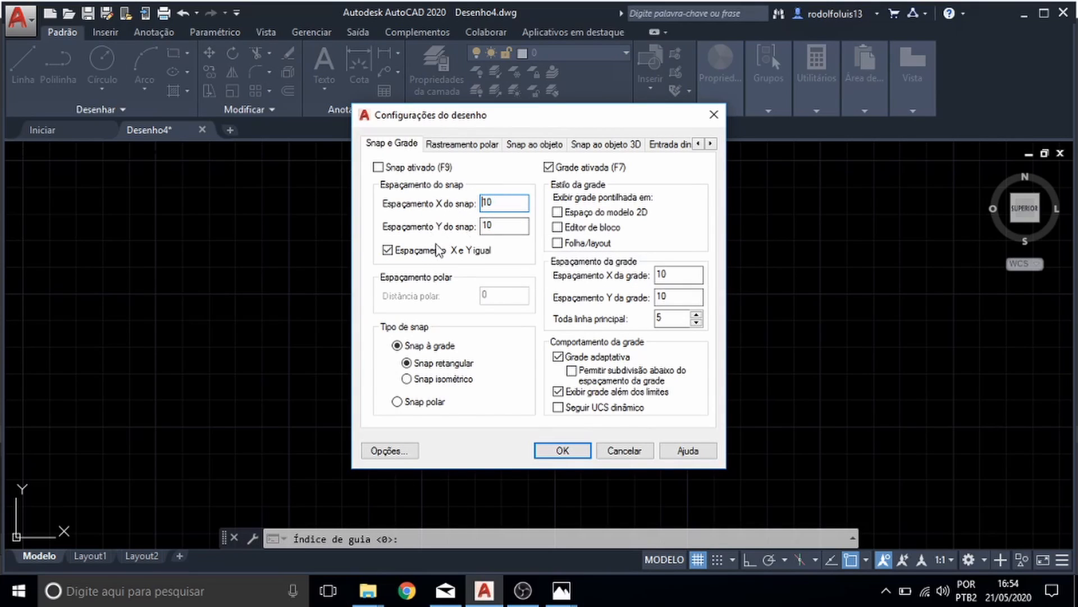
pyautogui.click(388, 251)
pyautogui.doubleClick(484, 226)
pyautogui.click(387, 250)
pyautogui.doubleClick(477, 202)
pyautogui.click(714, 114)
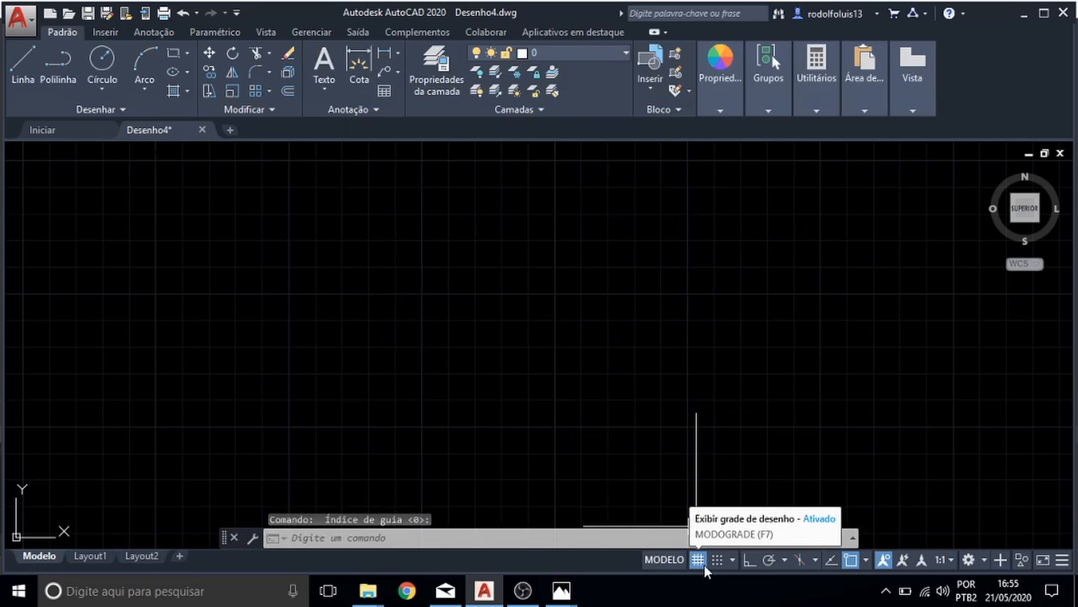
# - Hide the drawing grid and display it again in model space
pyautogui.click(704, 567)
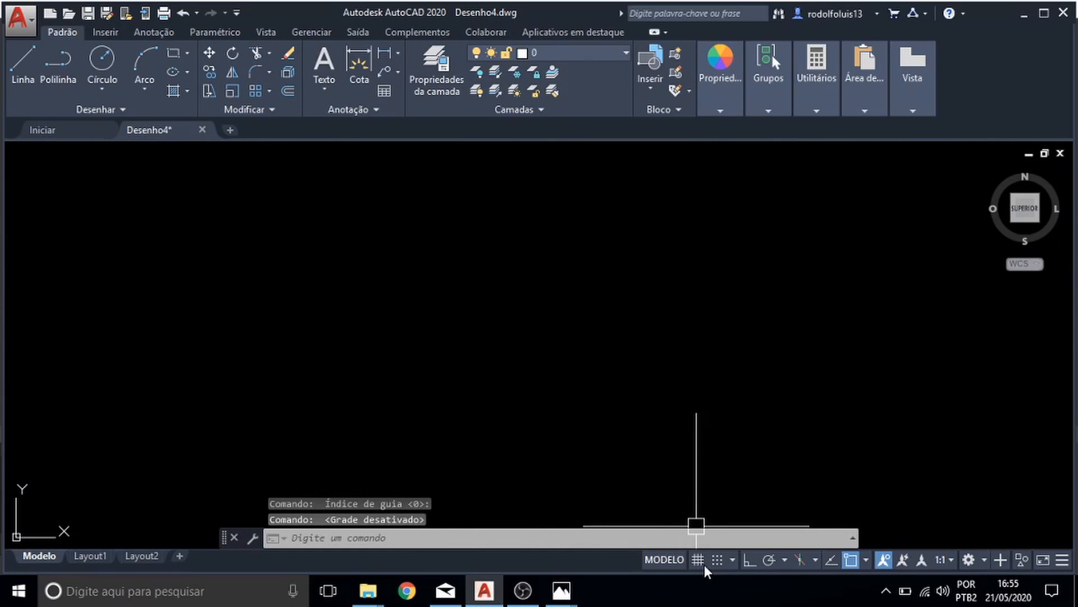
pyautogui.click(704, 566)
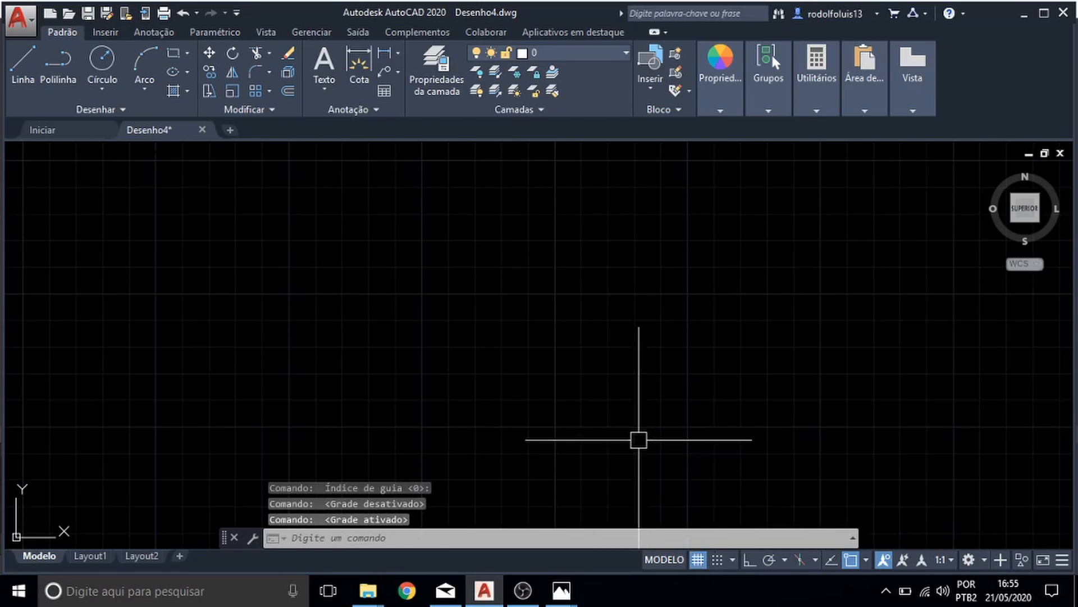
pyautogui.scroll(4, 340, 258)
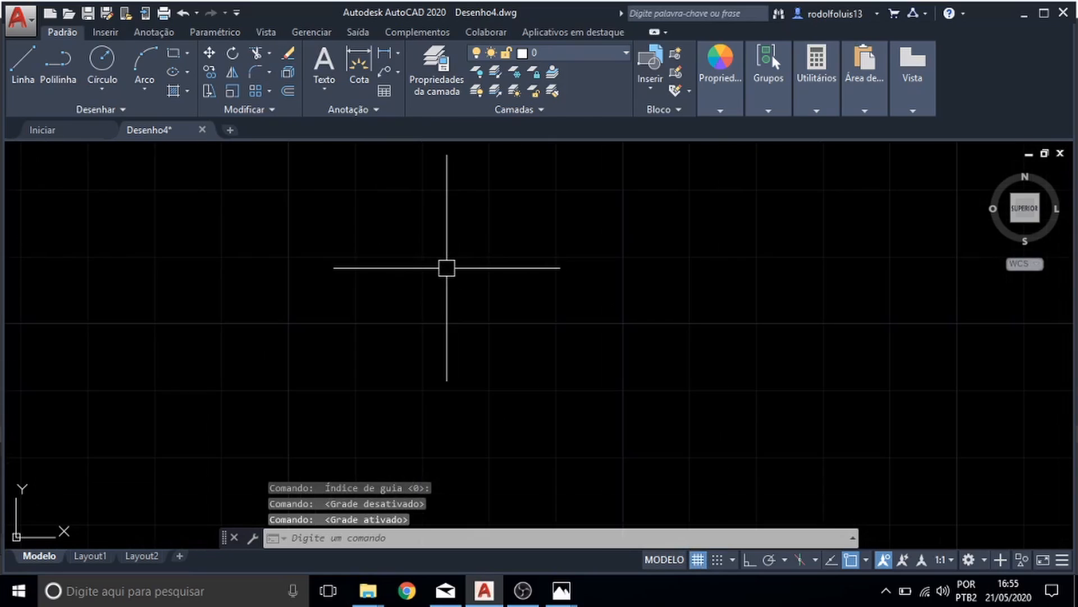
pyautogui.scroll(2, 442, 281)
# - Turn on snap to grid and start the Line command by its full name, LINHA
pyautogui.press('F9')
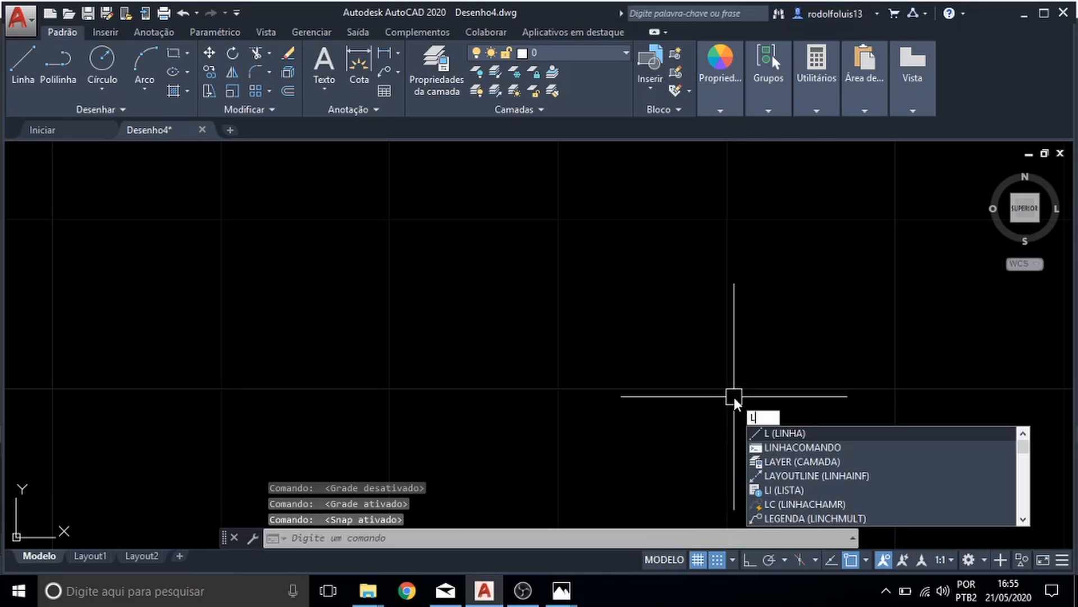
pyautogui.write('inhga')
pyautogui.press('BackSpace')
pyautogui.press('BackSpace')
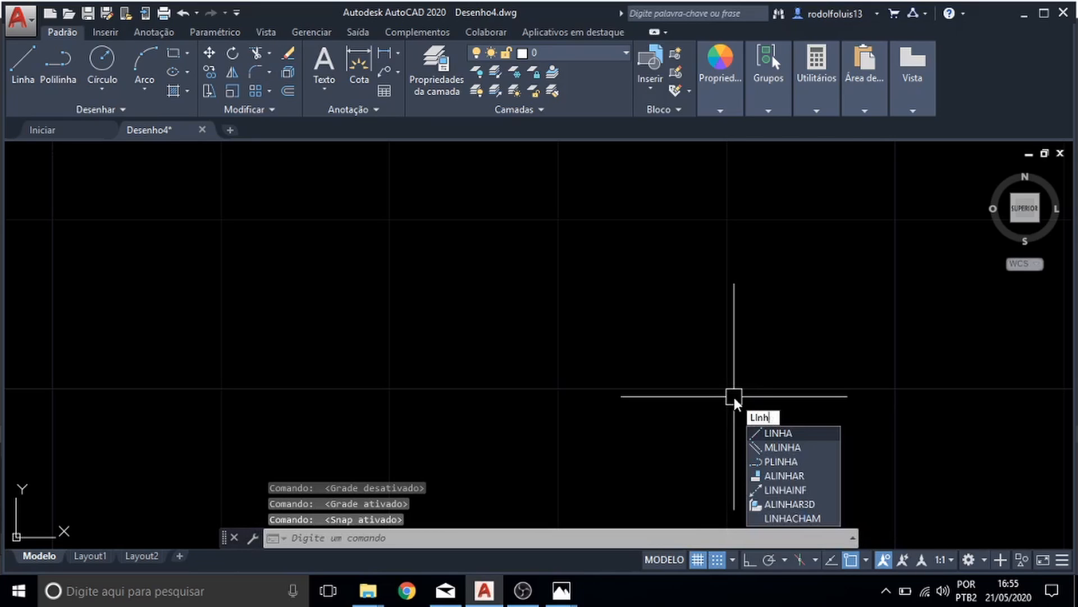
pyautogui.write('a')
pyautogui.press('Return')
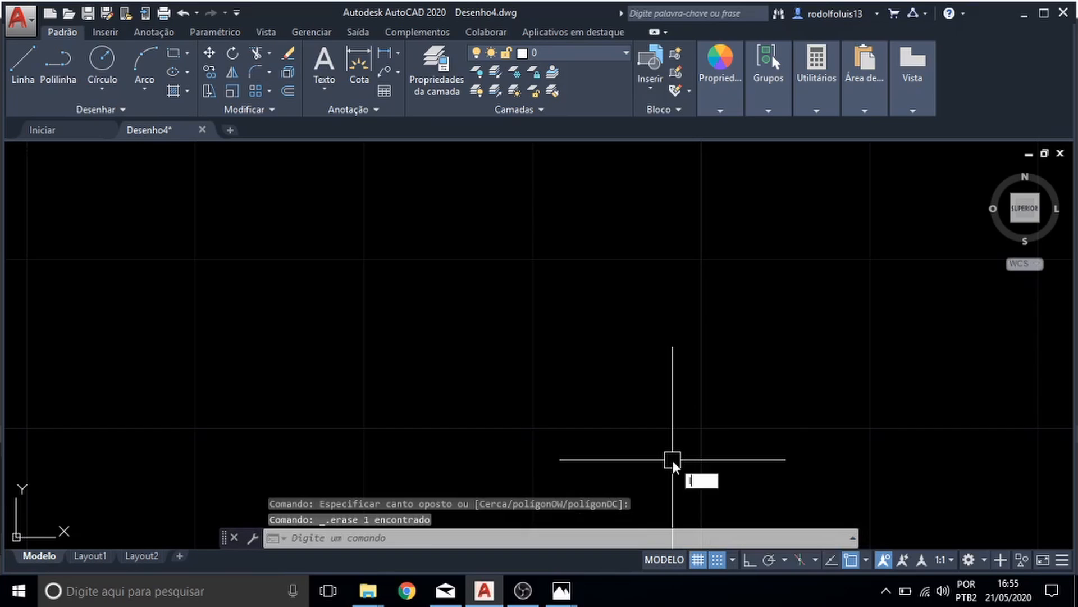
# - Draw a connected zigzag of six 14.1421-unit segments between grid points, ending with a vertical segment upward
pyautogui.write('l')
pyautogui.press('Return')
pyautogui.click(532, 428)
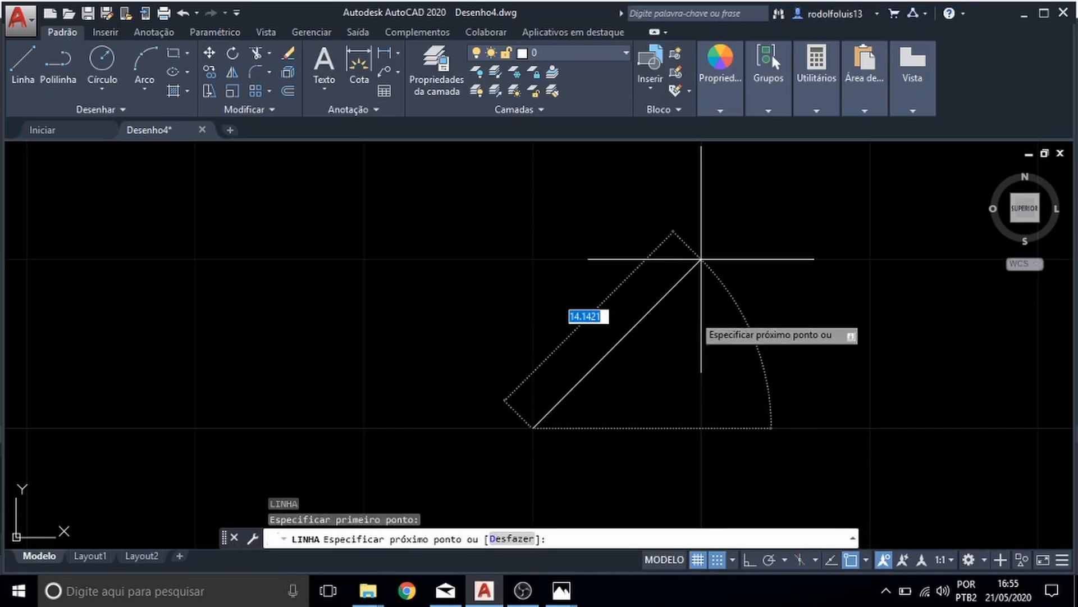
pyautogui.click(701, 259)
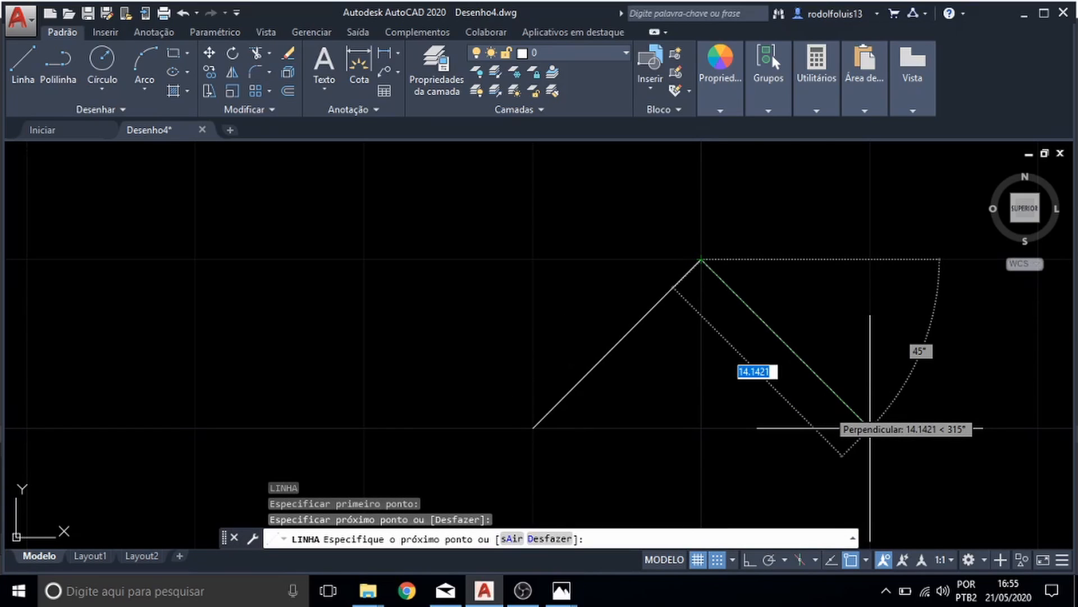
pyautogui.click(869, 428)
pyautogui.moveTo(867, 413); pyautogui.dragTo(570, 473, button='middle')
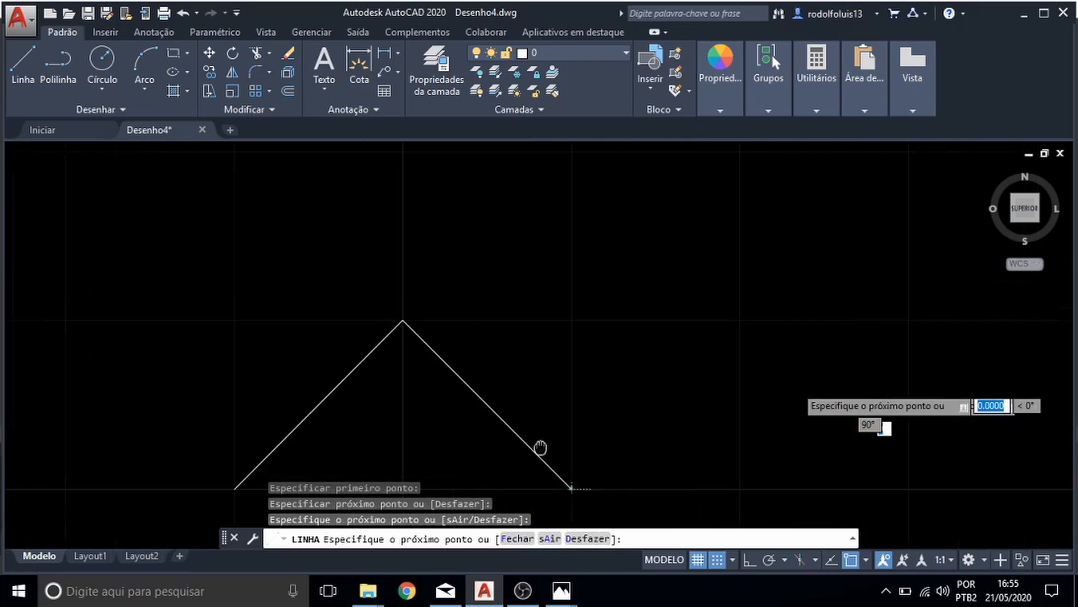
pyautogui.click(740, 320)
pyautogui.click(908, 489)
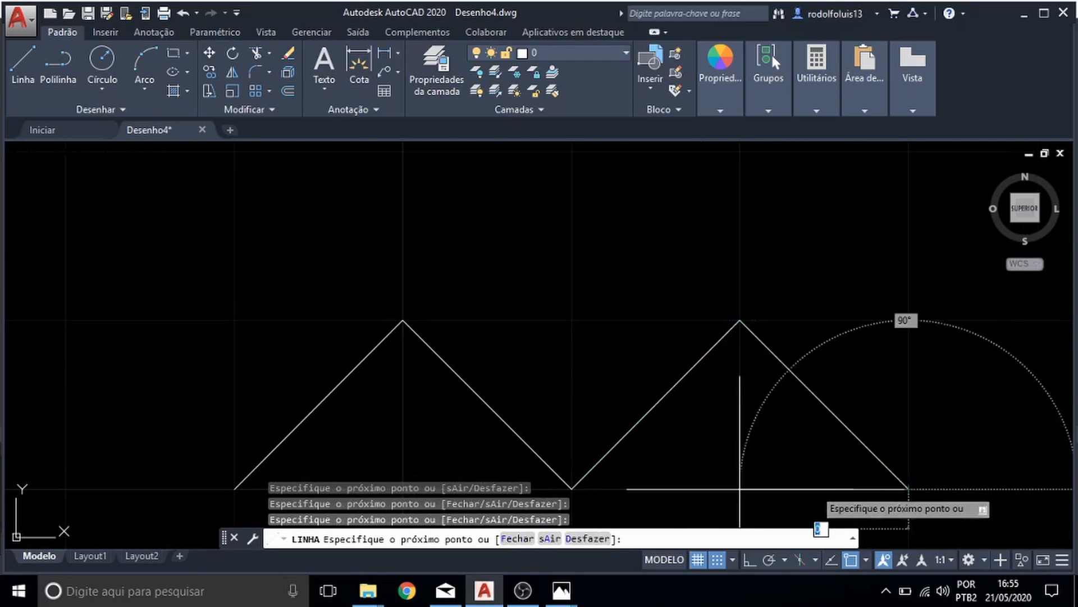
pyautogui.moveTo(908, 489); pyautogui.dragTo(726, 473, button='middle')
pyautogui.click(895, 305)
pyautogui.scroll(-4, 698, 289)
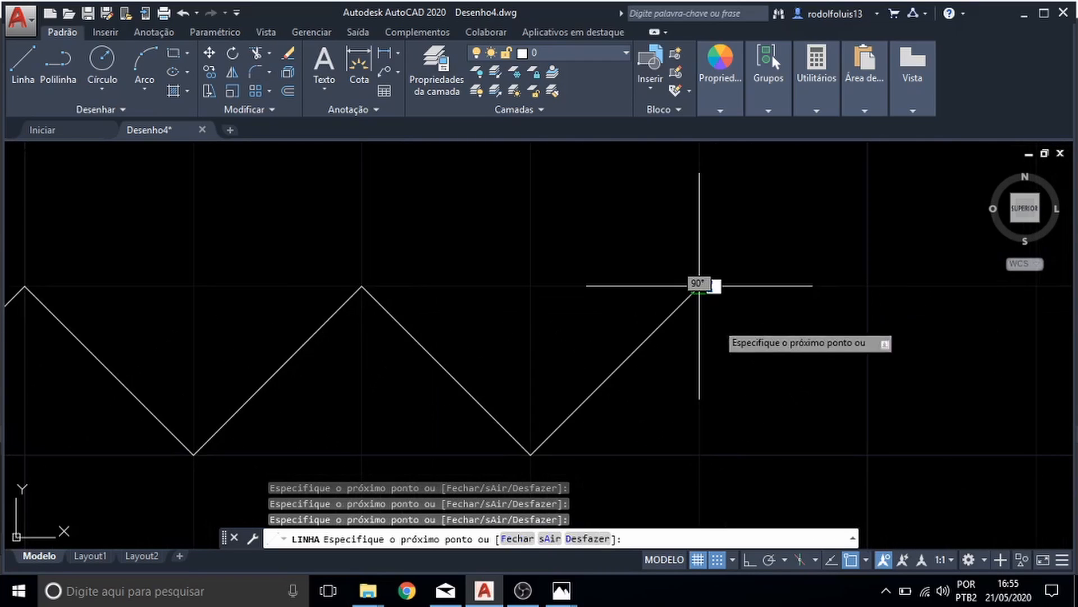
pyautogui.click(801, 250)
# - Switch snap off and back on within the line command, and add a horizontal and a diagonal segment on grid points
pyautogui.click(719, 561)
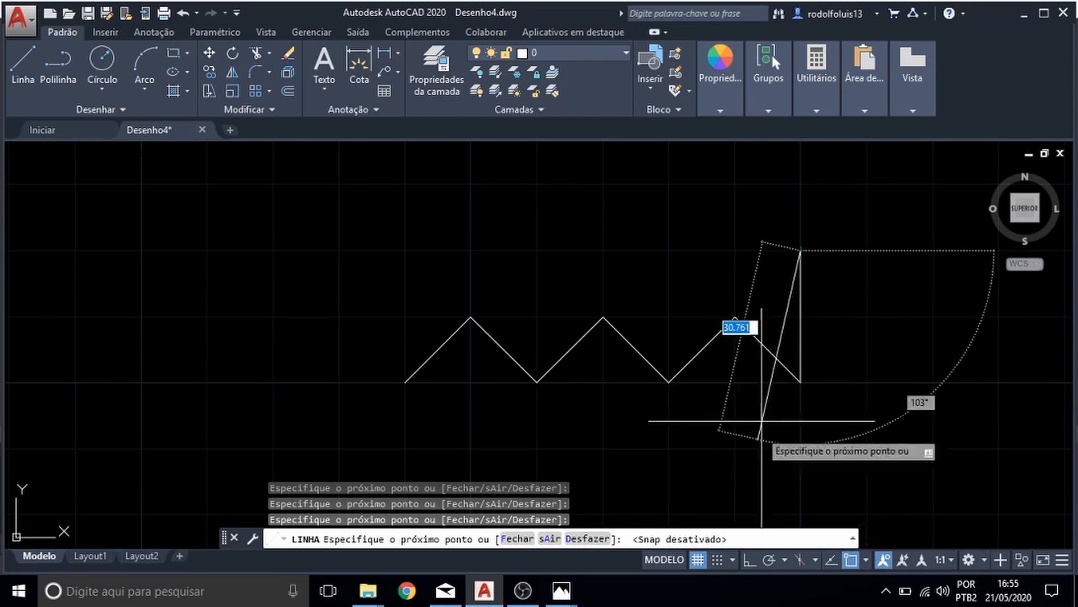
pyautogui.moveTo(766, 217); pyautogui.dragTo(775, 337, button='middle')
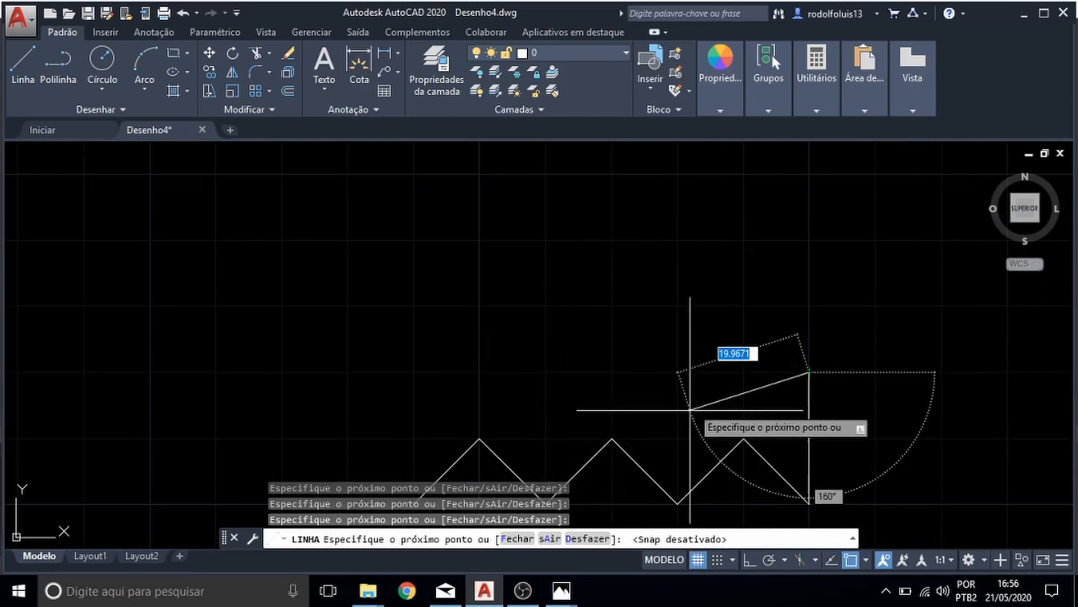
pyautogui.moveTo(693, 393); pyautogui.dragTo(596, 268, button='middle')
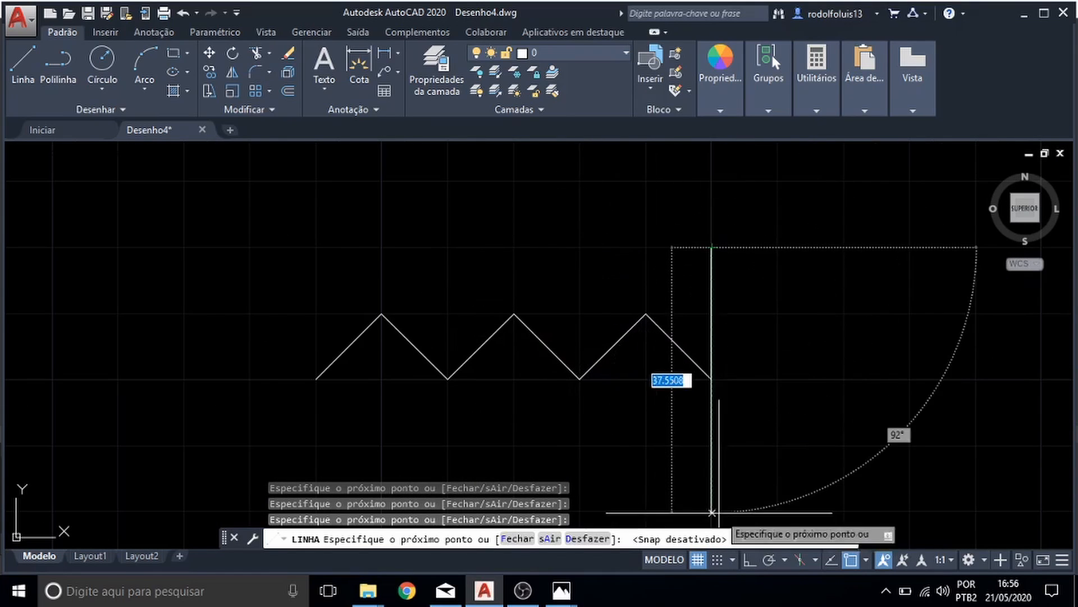
pyautogui.click(718, 560)
pyautogui.click(579, 247)
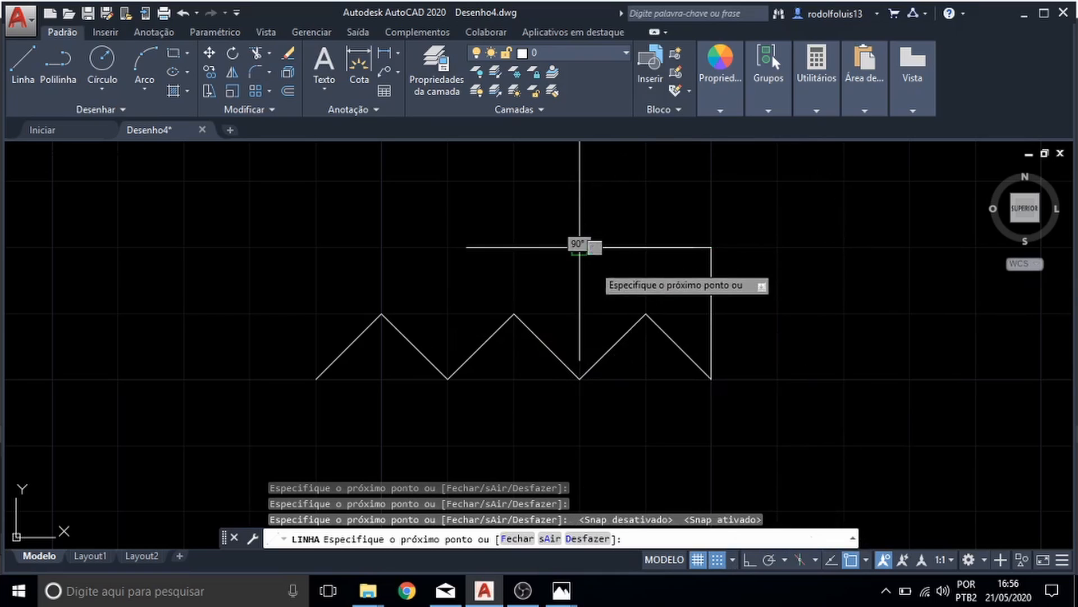
pyautogui.click(646, 180)
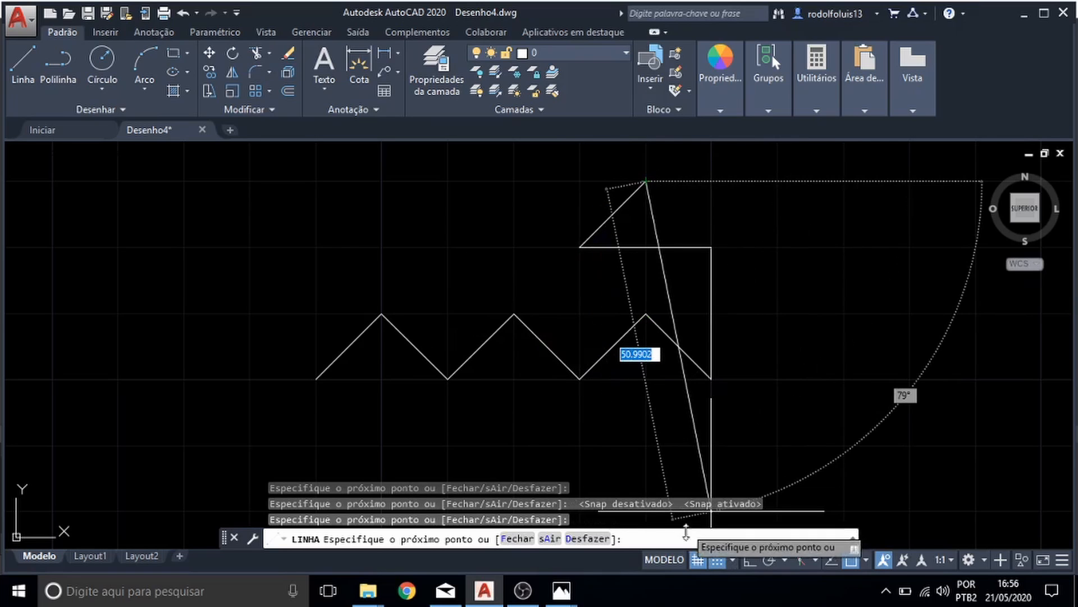
# - Turn snap off, end the line command and erase the whole zigzag figure
pyautogui.click(717, 560)
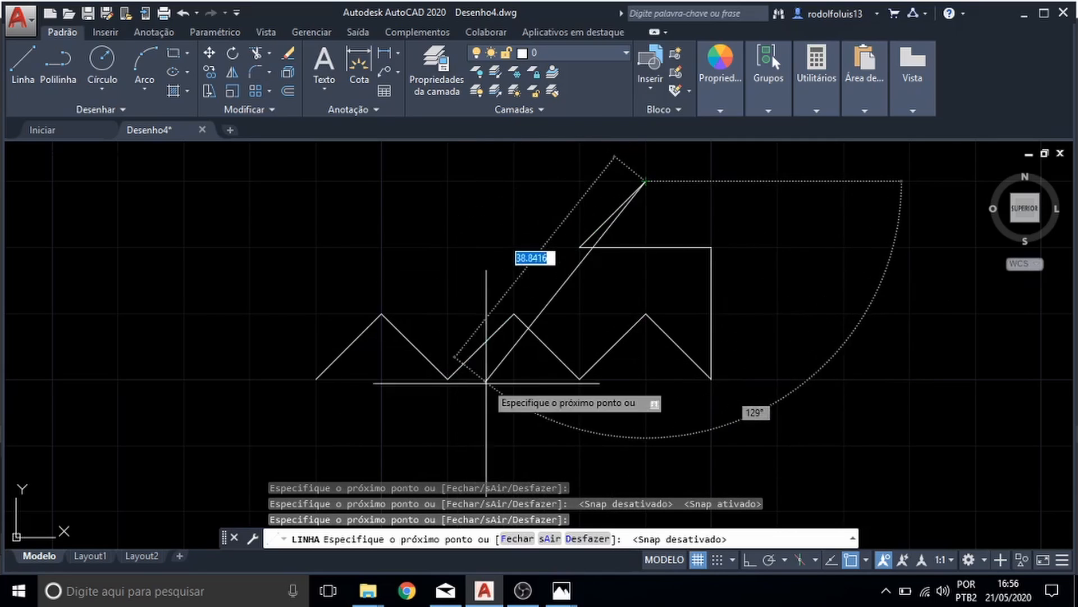
pyautogui.scroll(2, 559, 313)
pyautogui.scroll(-4, 571, 313)
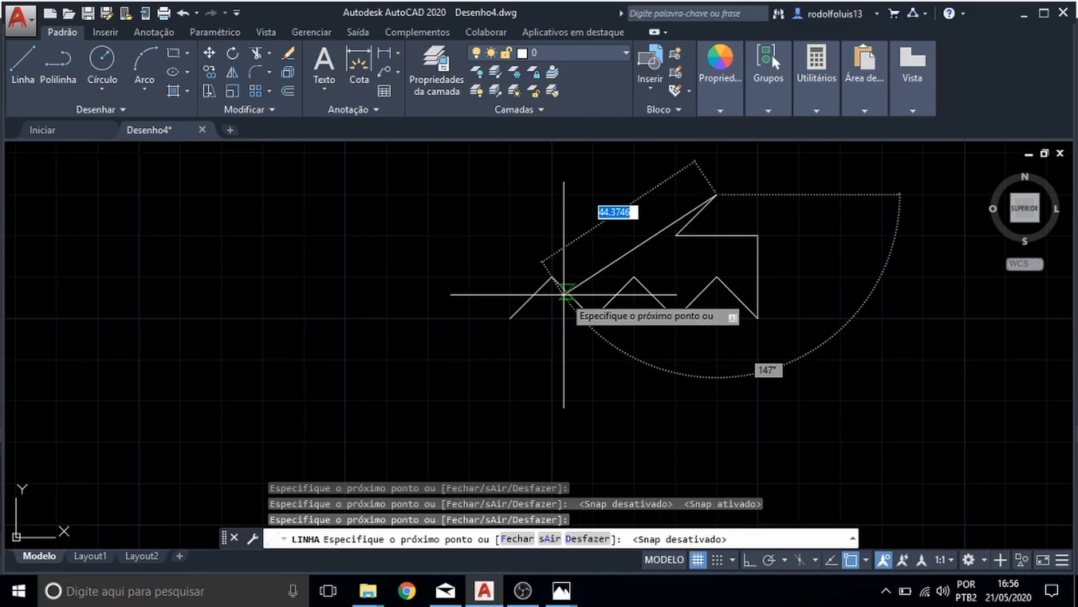
pyautogui.press('Escape')
pyautogui.press('Escape')
pyautogui.press('Escape')
pyautogui.click(446, 373)
pyautogui.click(810, 175)
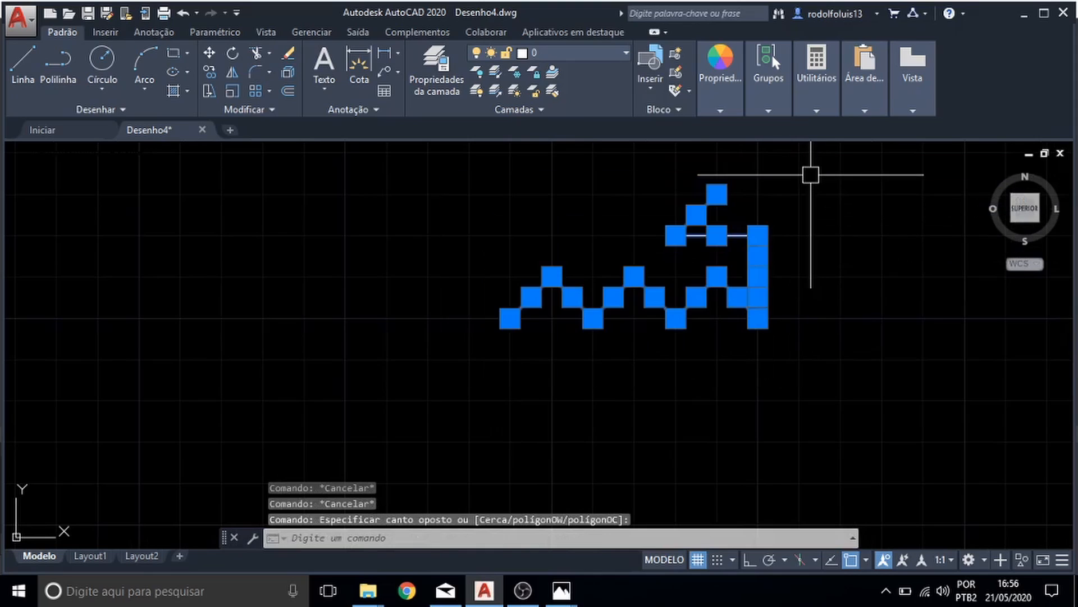
pyautogui.press('Delete')
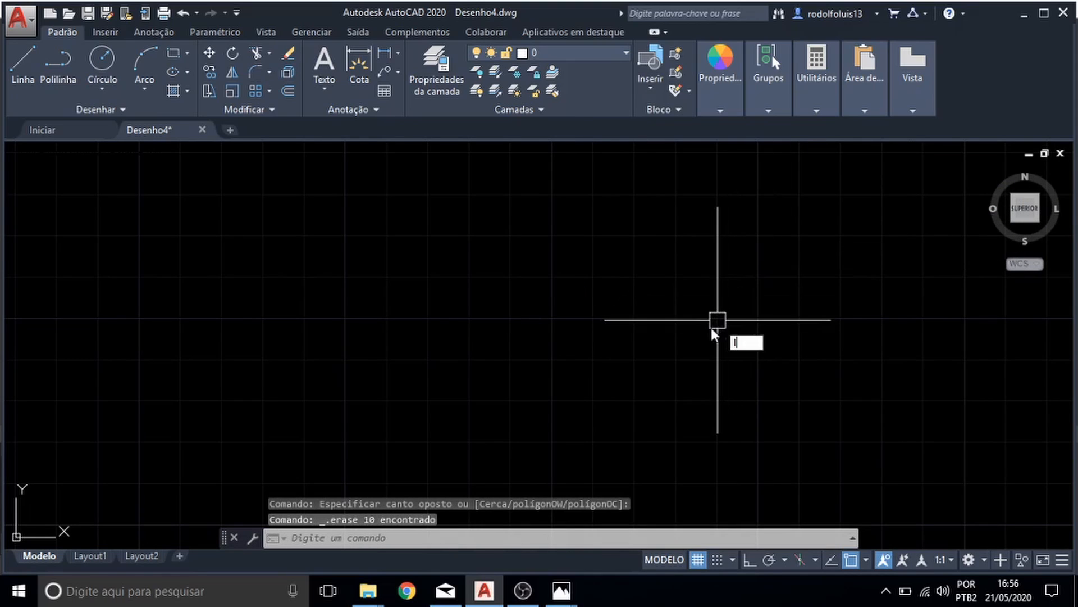
# - Turn snap on and draw a vertical line 10 units long between two adjacent grid points
pyautogui.press('Return')
pyautogui.click(719, 559)
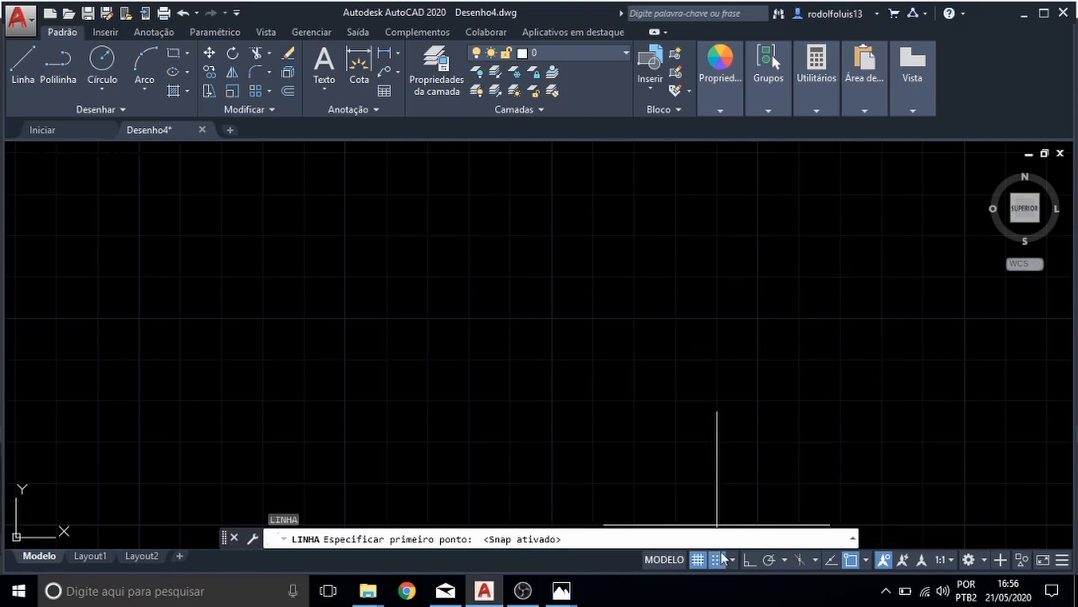
pyautogui.click(634, 318)
pyautogui.click(634, 277)
pyautogui.click(634, 276)
pyautogui.scroll(5, 641, 290)
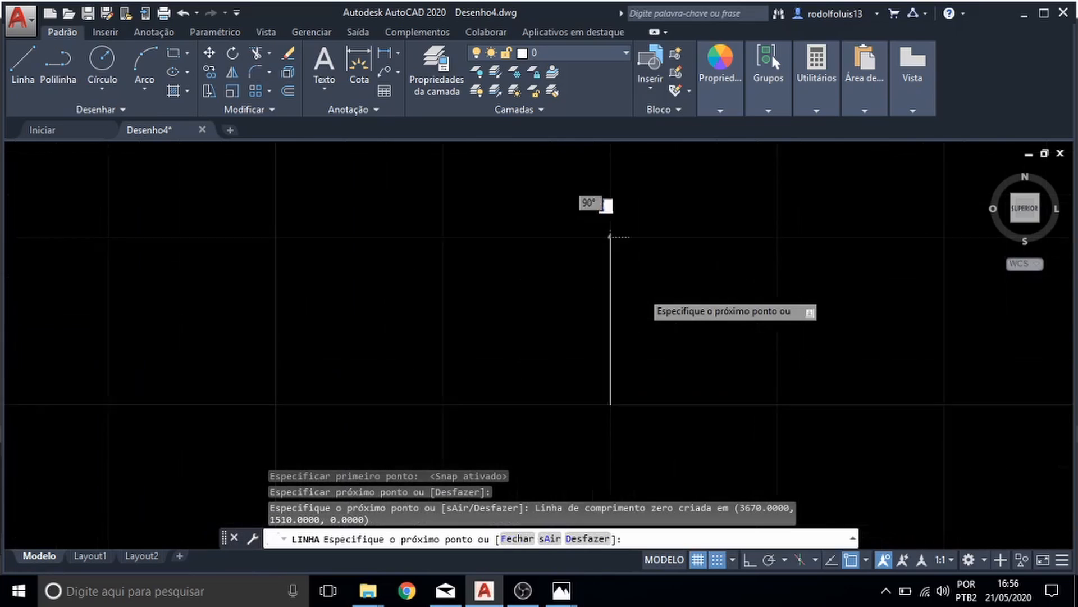
pyautogui.scroll(3, 642, 290)
pyautogui.scroll(-3, 640, 291)
pyautogui.click(608, 238)
pyautogui.press('Escape')
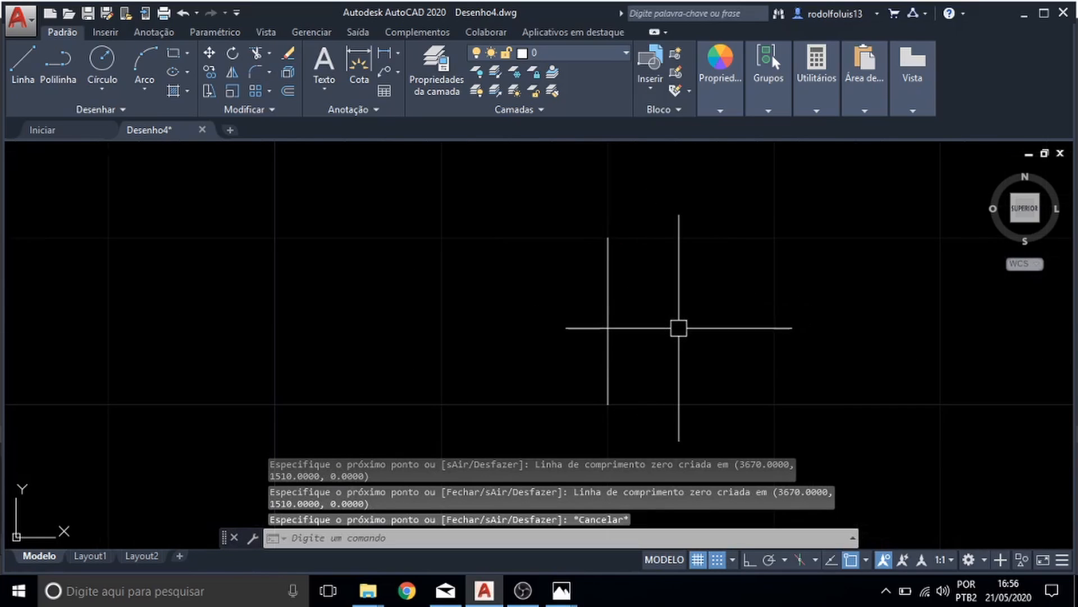
# - Examine the X and Y snap spacing values in the drawing's snap and grid settings, closing them without changes
pyautogui.rightClick(699, 566)
pyautogui.click(735, 514)
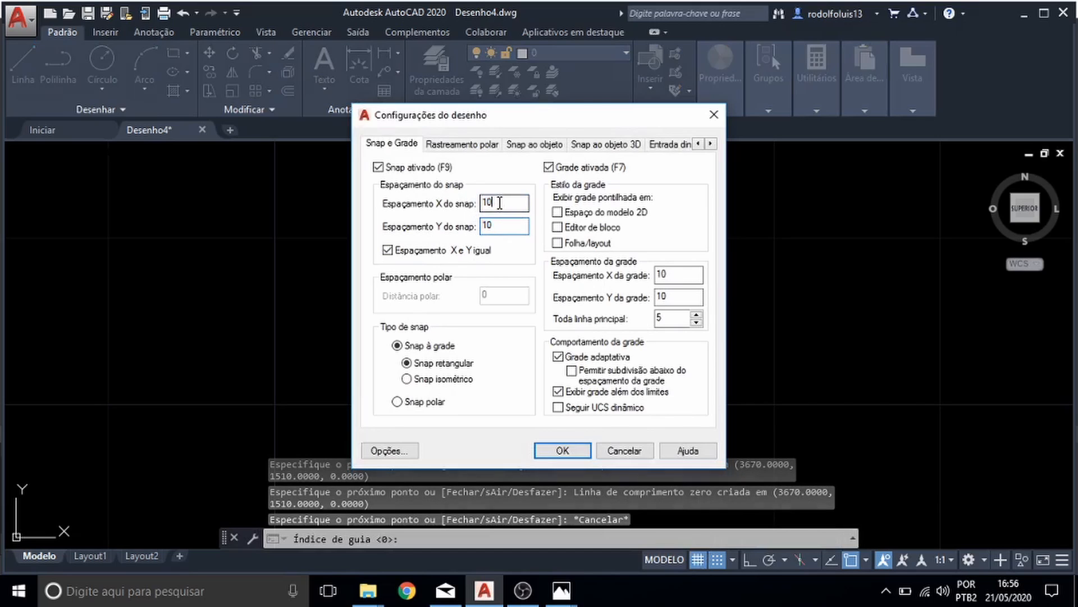
pyautogui.moveTo(500, 202); pyautogui.dragTo(482, 228)
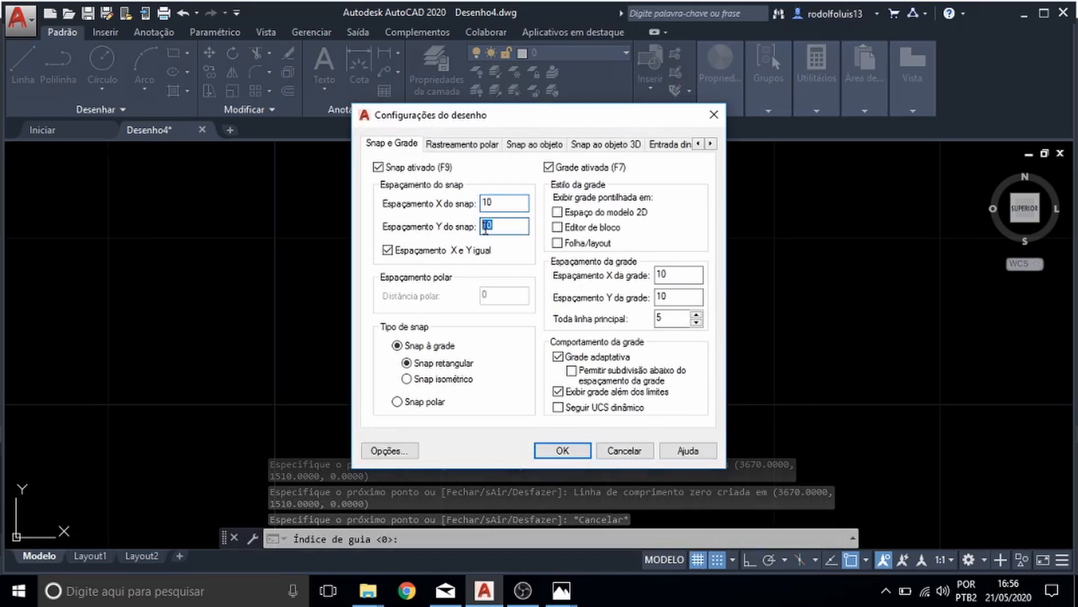
pyautogui.click(713, 117)
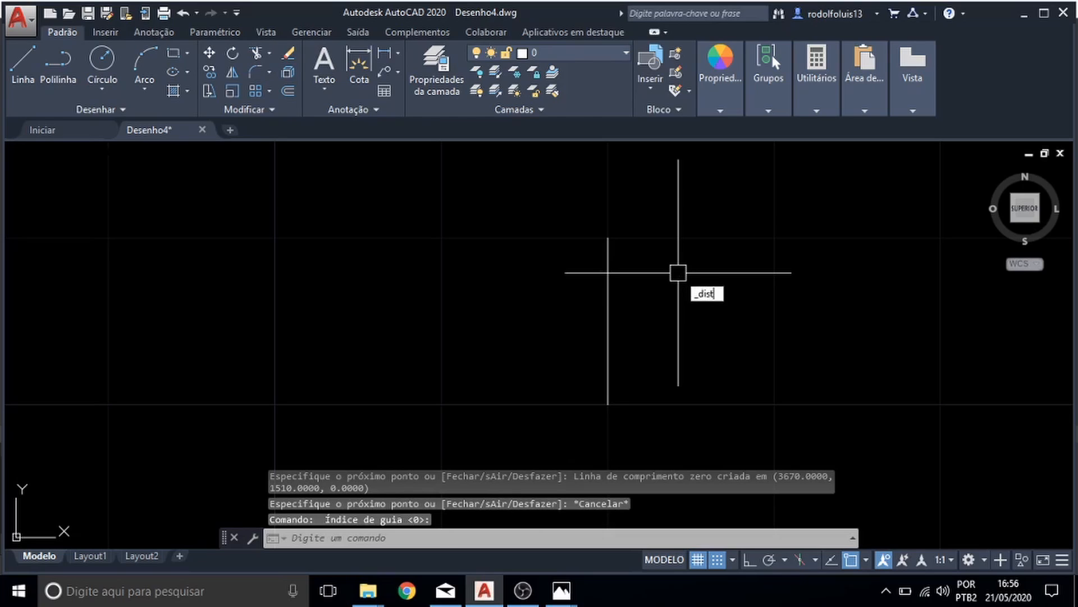
# - Measure the vertical line from its upper to its lower endpoint with the DIST command
pyautogui.press('Return')
pyautogui.click(607, 238)
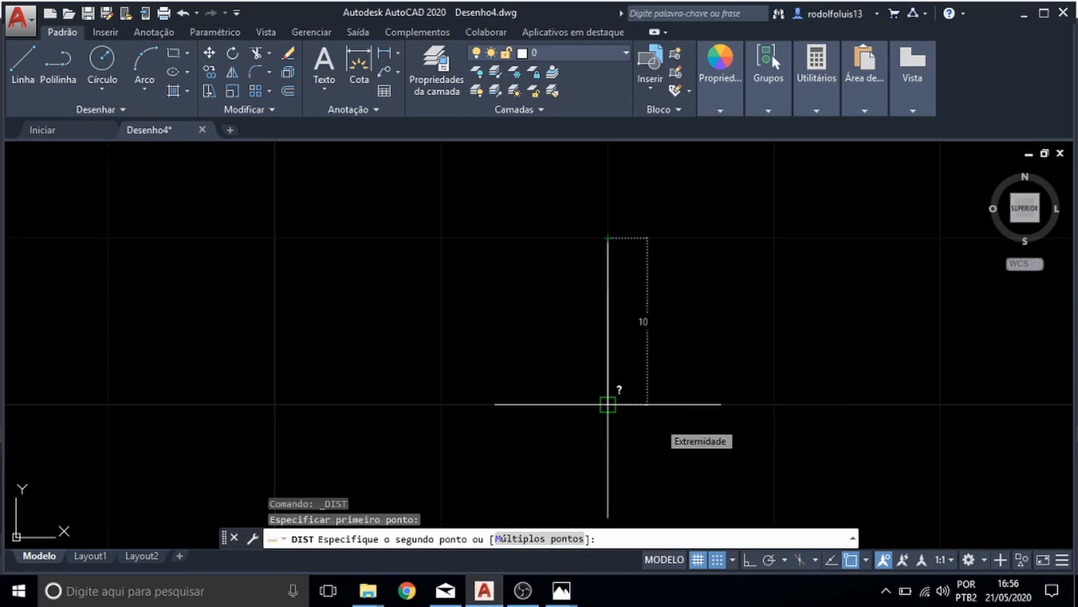
pyautogui.press('Escape')
pyautogui.press('Escape')
# - Erase the vertical line and turn off snap to grid
pyautogui.click(563, 448)
pyautogui.click(667, 211)
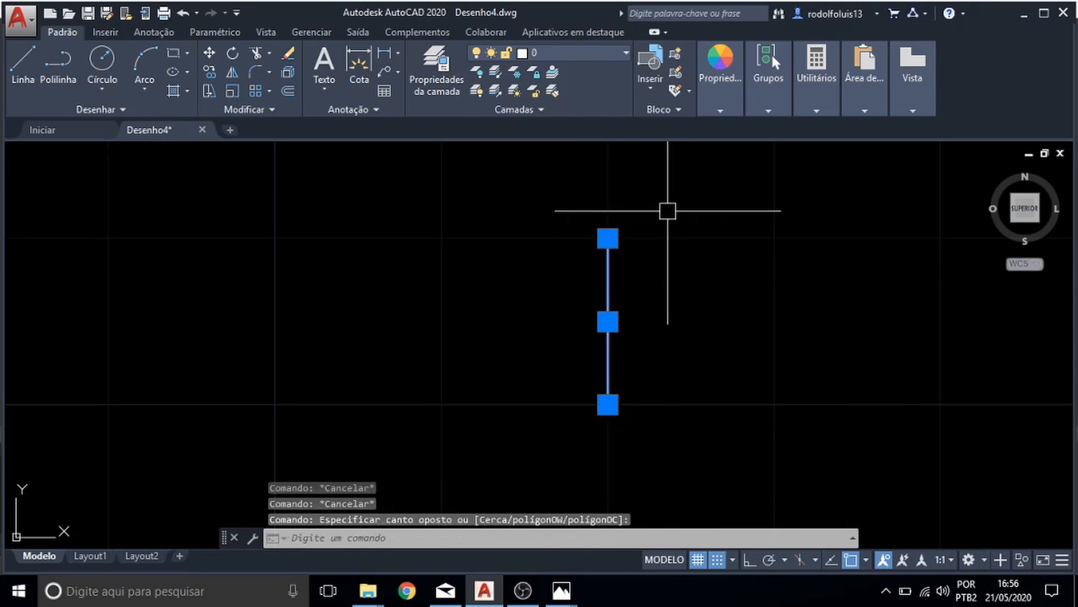
pyautogui.press('Delete')
pyautogui.scroll(-1, 669, 217)
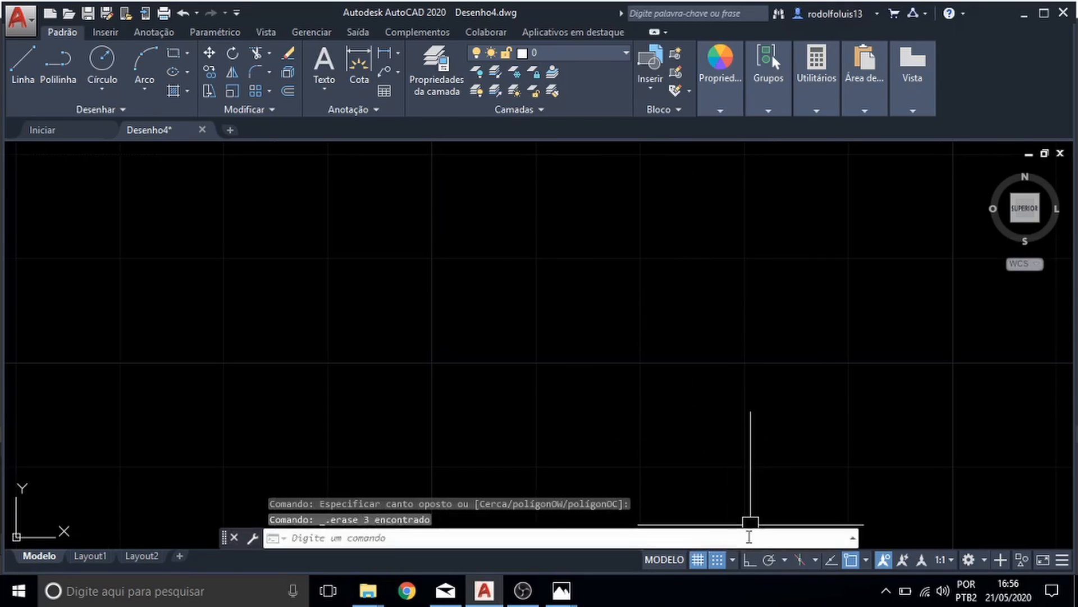
pyautogui.click(713, 564)
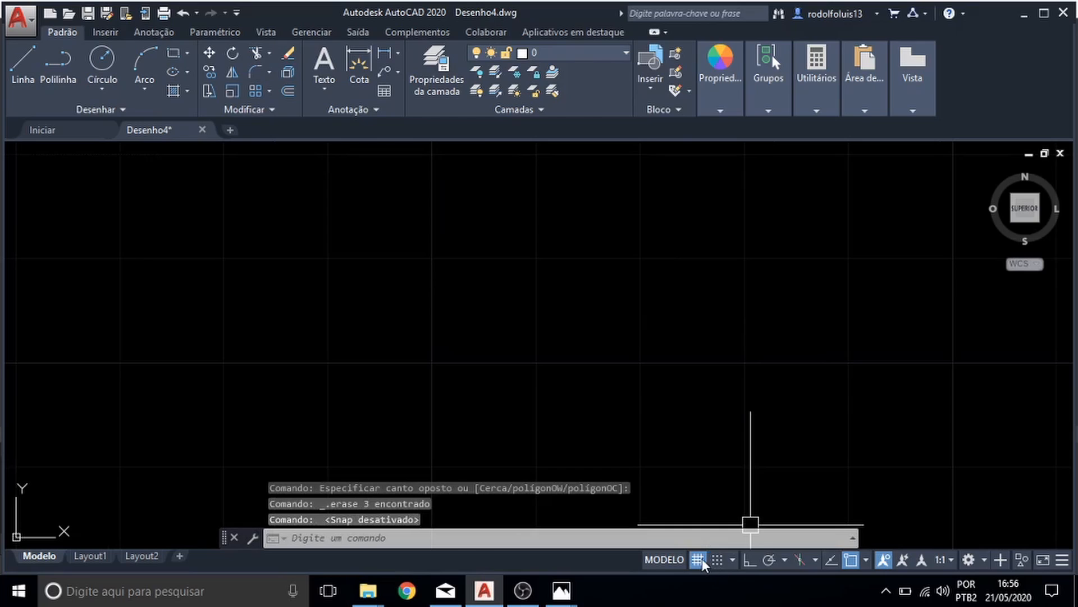
# - Turn on orthogonal mode and start a line in the empty model space, previewing its restricted directions
pyautogui.click(749, 560)
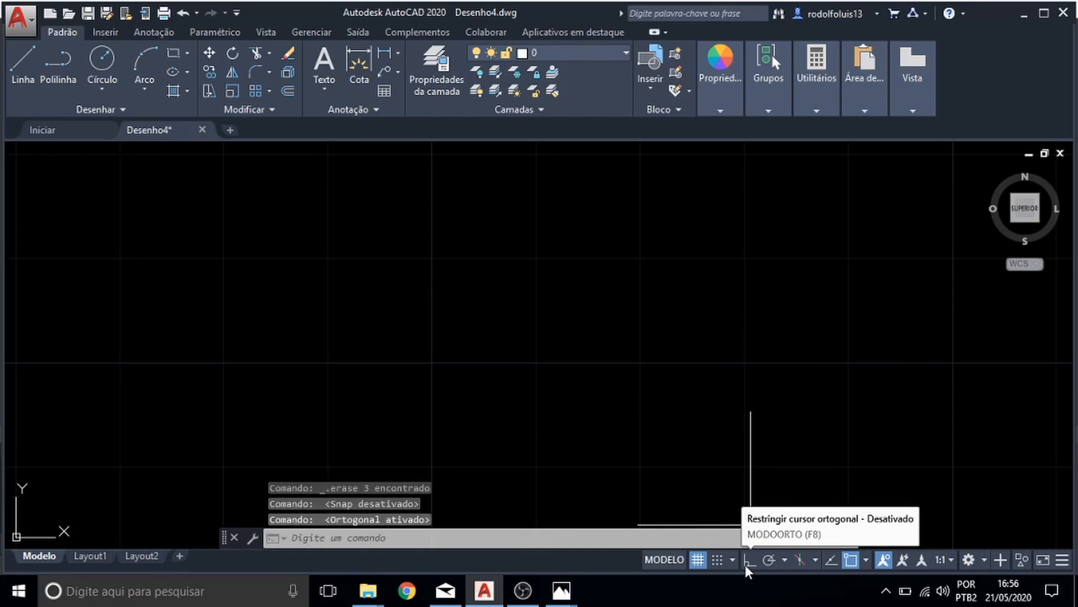
pyautogui.write('l')
pyautogui.press('Return')
pyautogui.click(677, 409)
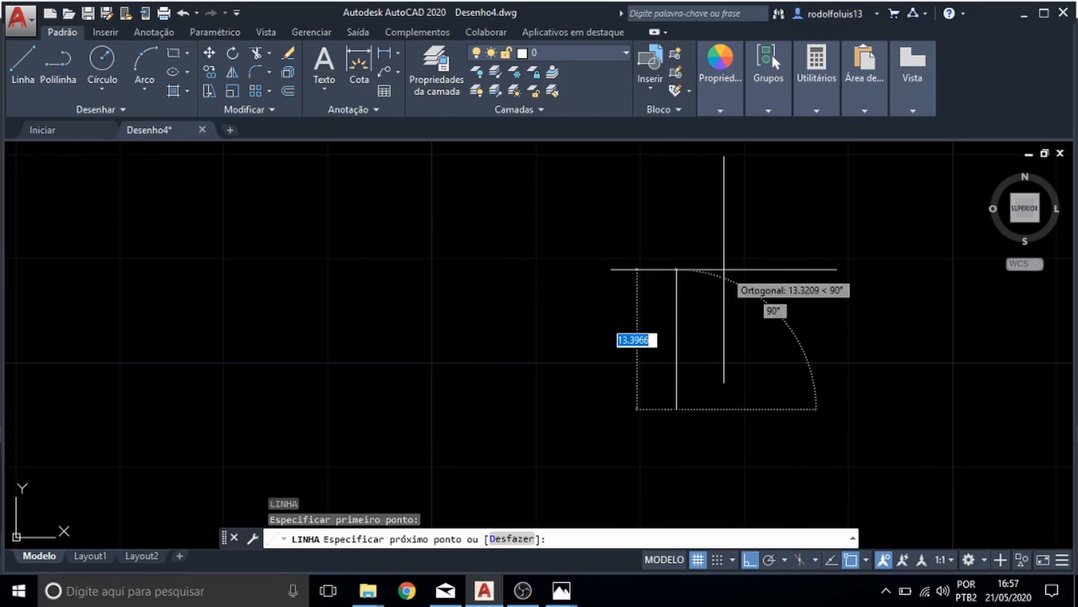
pyautogui.moveTo(654, 475); pyautogui.dragTo(638, 385, button='middle')
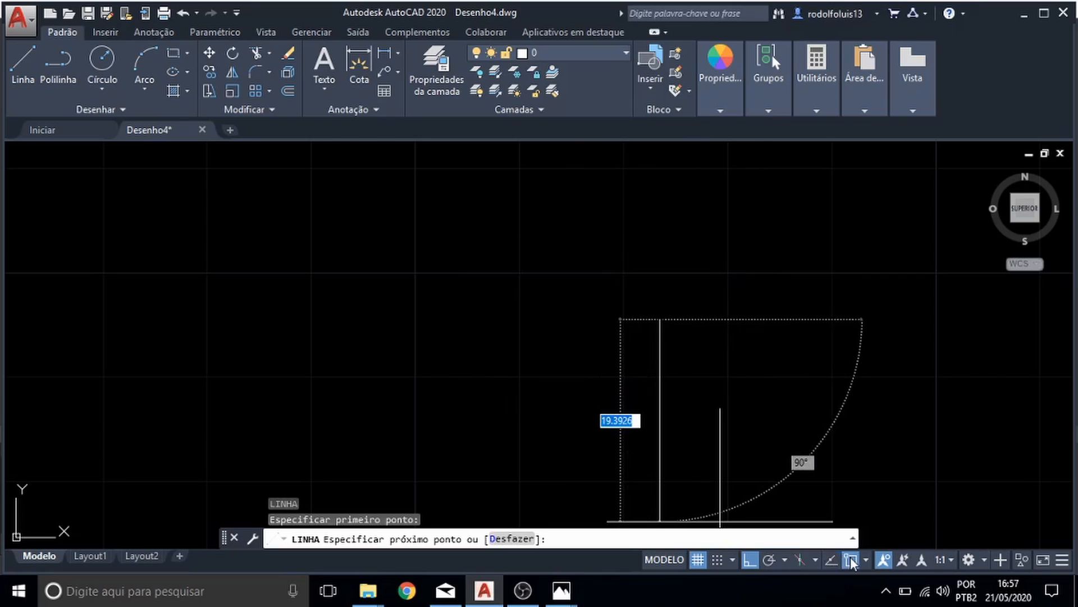
# - Turn off orthogonal mode and draw two connected angled segments from the line's start point
pyautogui.click(748, 559)
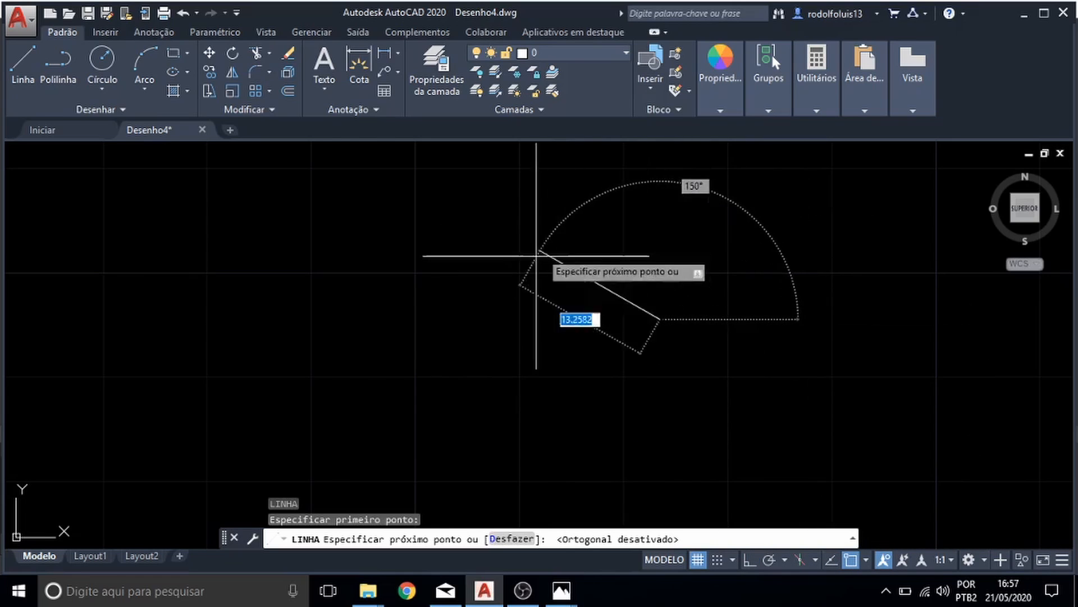
pyautogui.click(769, 246)
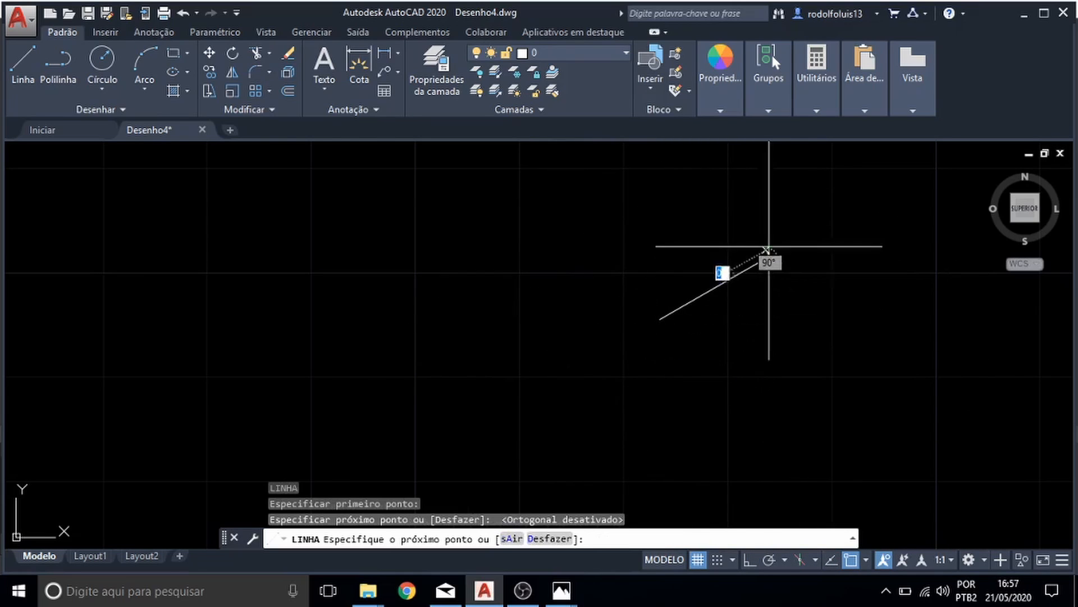
pyautogui.click(562, 229)
pyautogui.press('Escape')
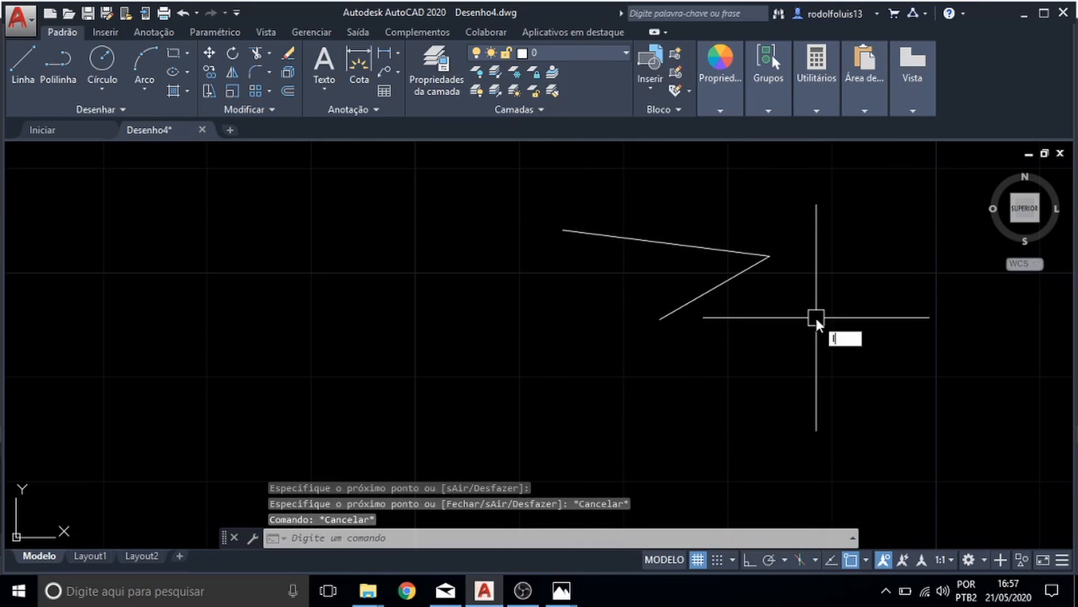
# - Start a line with orthogonal mode on and draw four connected horizontal and vertical segments forming an open box beside the angled lines
pyautogui.press('Return')
pyautogui.click(749, 560)
pyautogui.scroll(-2, 707, 480)
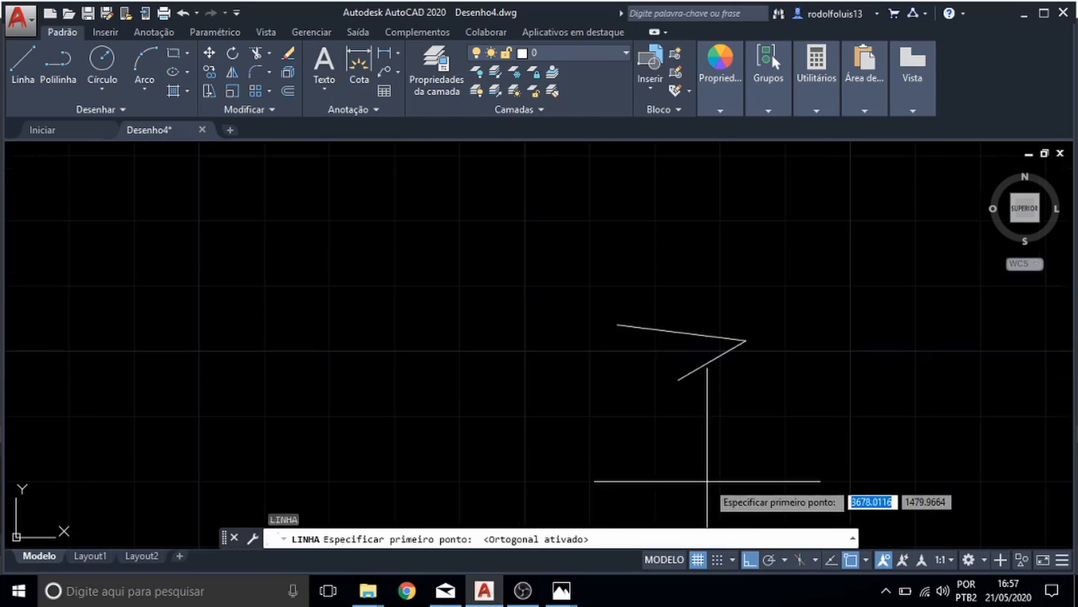
pyautogui.moveTo(707, 480); pyautogui.dragTo(549, 483, button='middle')
pyautogui.click(579, 450)
pyautogui.click(898, 450)
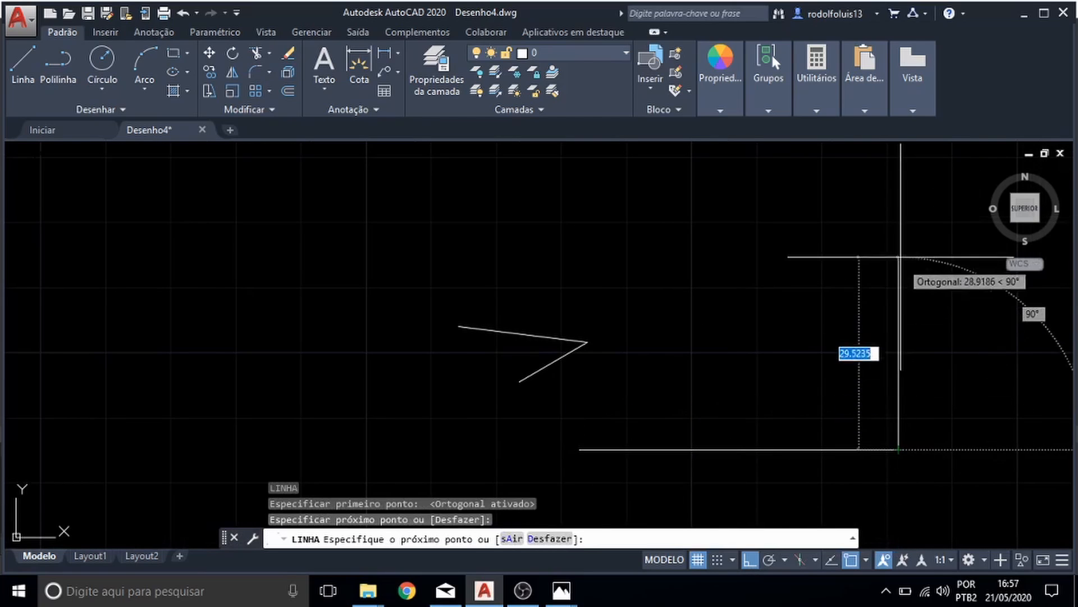
pyautogui.click(899, 231)
pyautogui.click(641, 231)
pyautogui.moveTo(641, 346); pyautogui.dragTo(662, 265, button='middle')
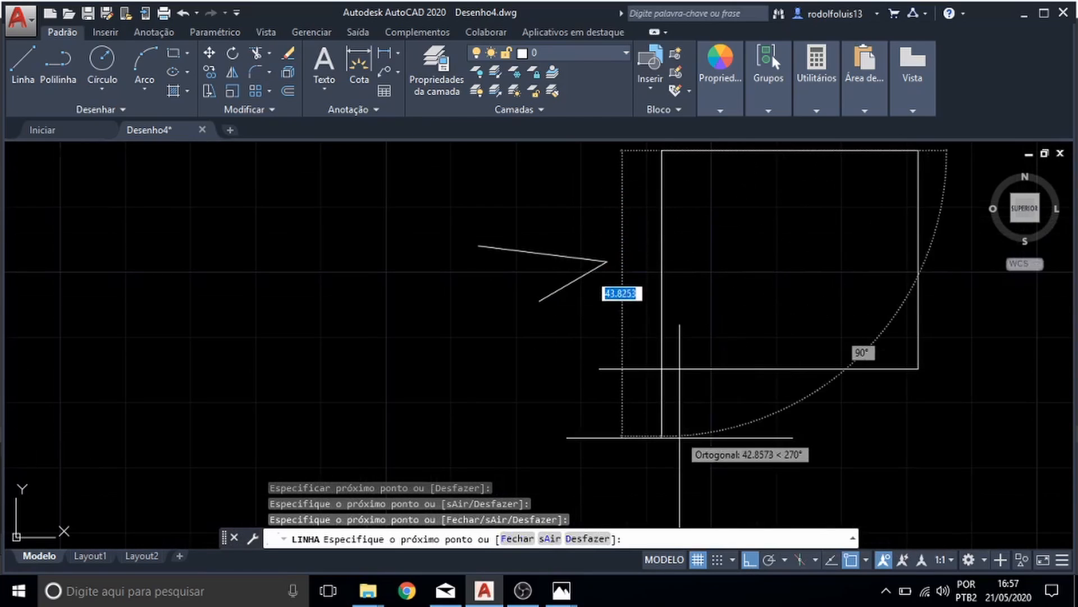
pyautogui.click(674, 454)
# - Continue the orthogonal line path with stepped horizontal and vertical segments crossing the box, and end the line
pyautogui.moveTo(814, 426); pyautogui.dragTo(703, 423, button='middle')
pyautogui.click(719, 444)
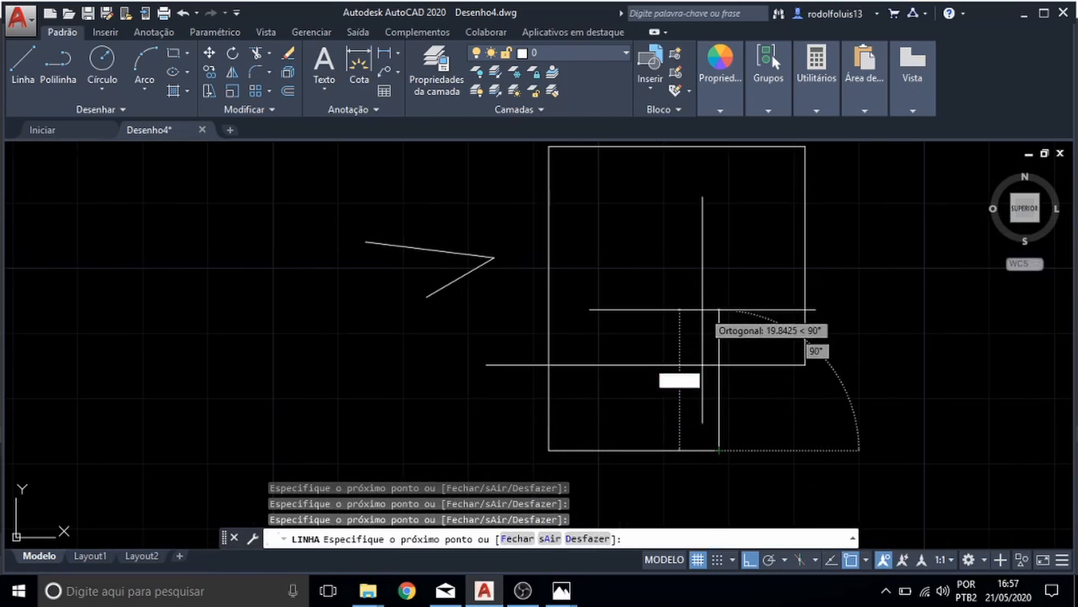
pyautogui.click(719, 298)
pyautogui.click(863, 299)
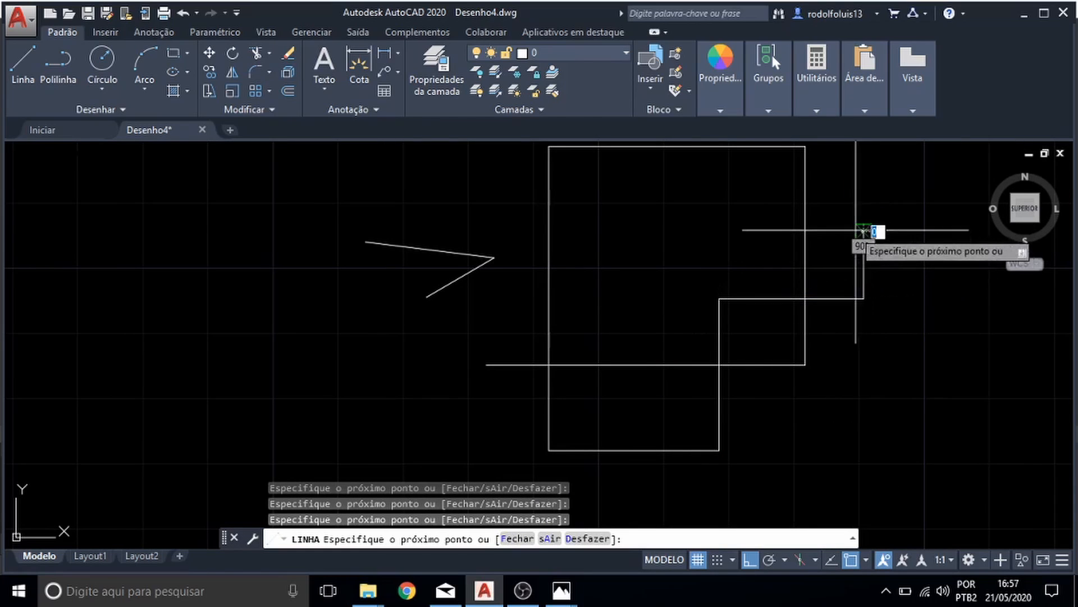
pyautogui.click(864, 230)
pyautogui.click(635, 231)
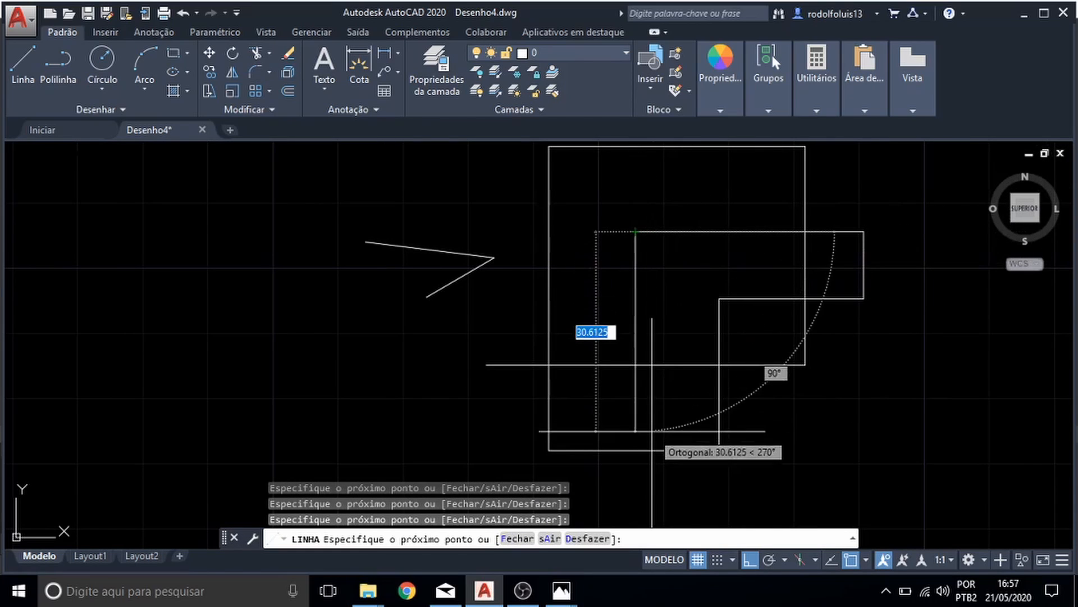
pyautogui.scroll(-4, 786, 434)
pyautogui.press('Escape')
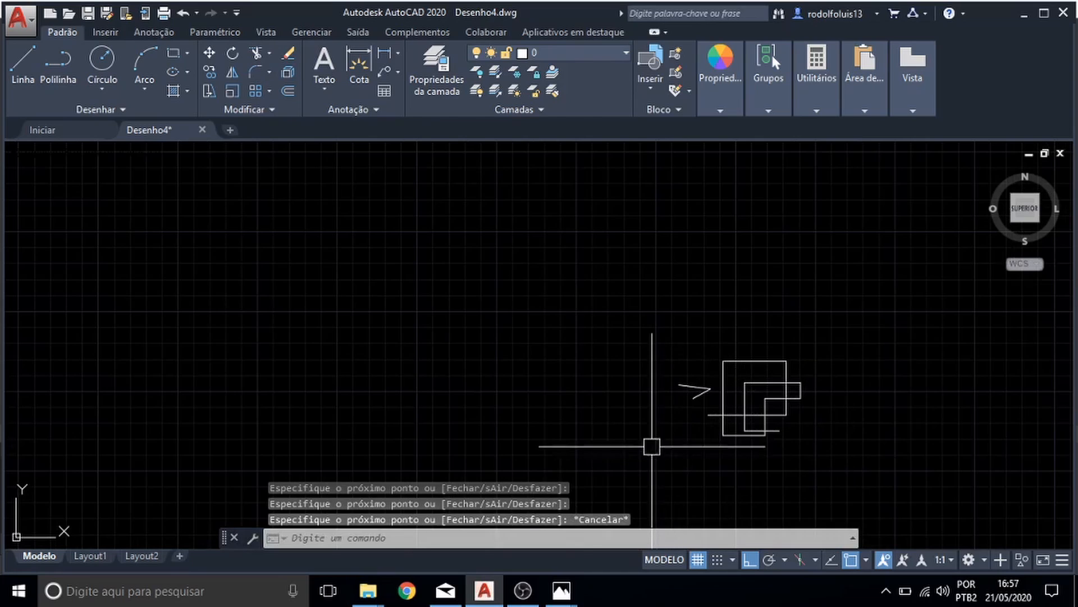
# - Erase all the practice lines and turn off orthogonal mode
pyautogui.click(652, 447)
pyautogui.click(877, 321)
pyautogui.press('Delete')
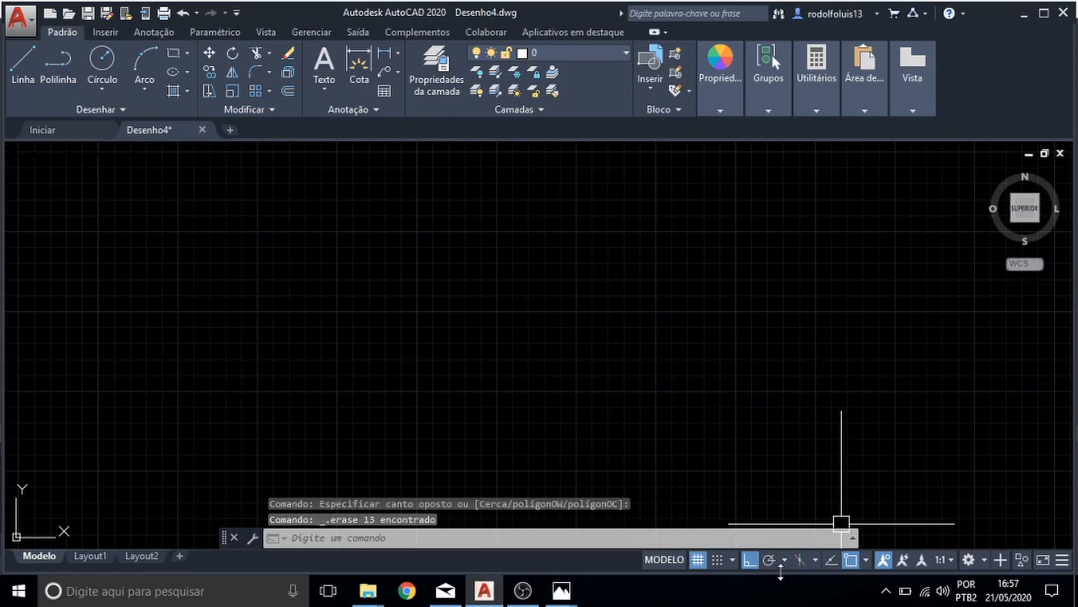
pyautogui.click(753, 559)
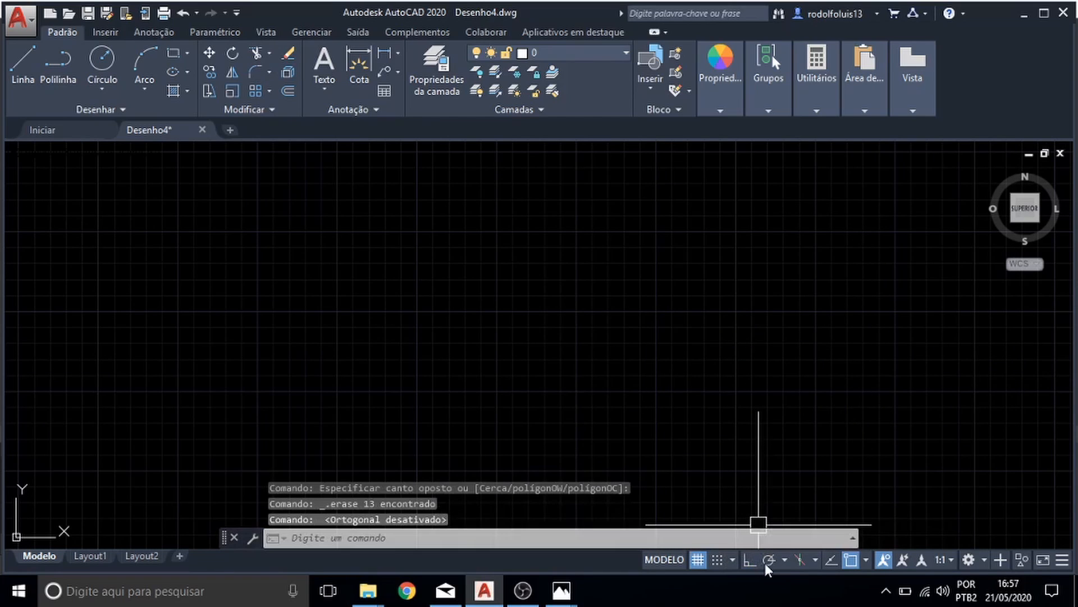
# - Turn on isometric drafting and start a line with orthogonal mode on, switching to the top isoplane
pyautogui.click(799, 559)
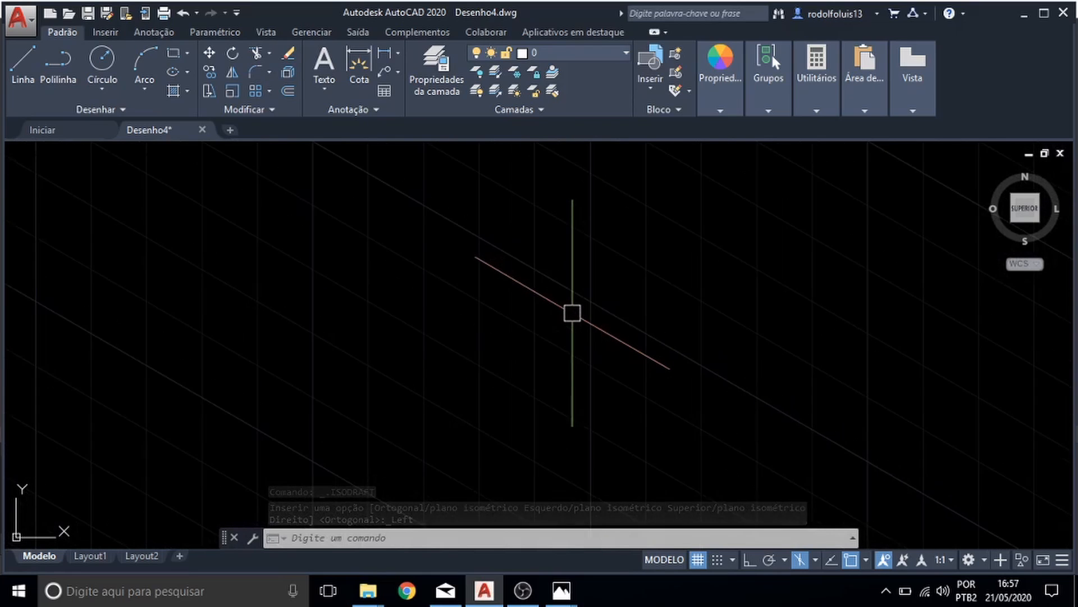
pyautogui.scroll(-7, 572, 313)
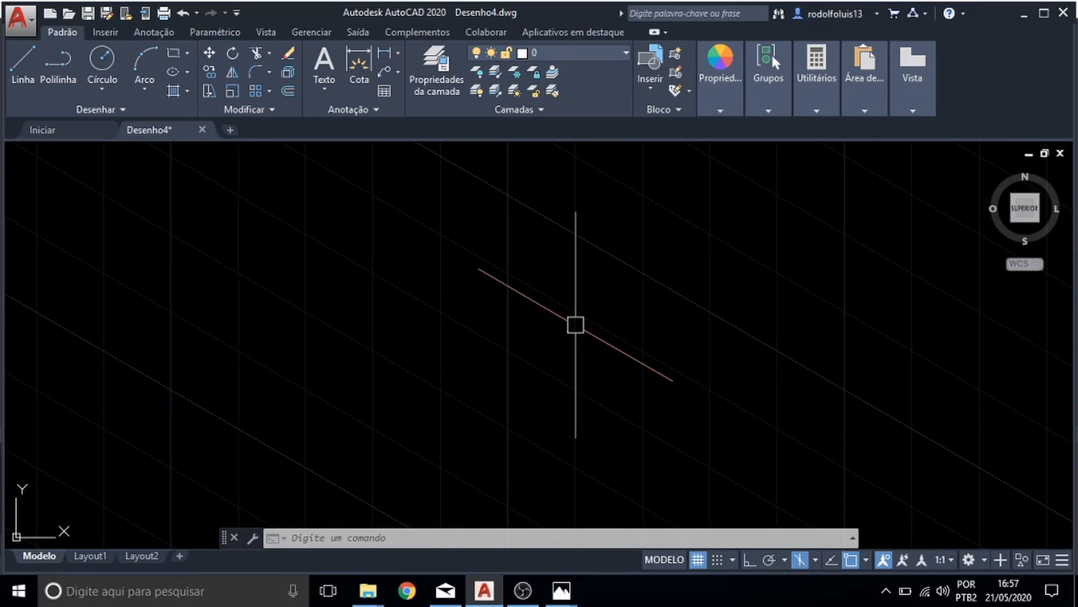
pyautogui.press('Return')
pyautogui.click(652, 337)
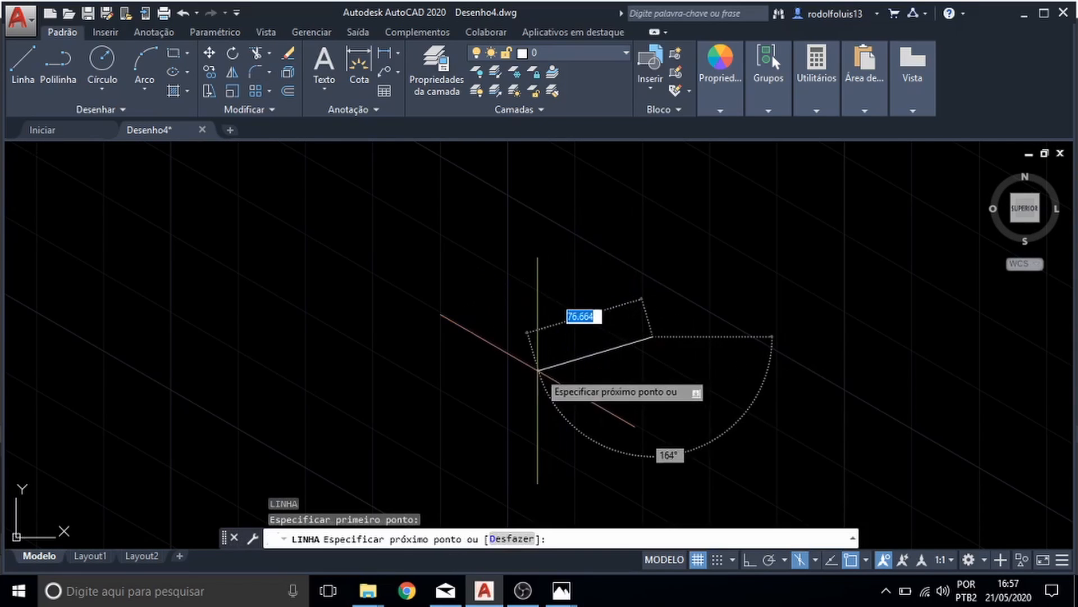
pyautogui.press('F8')
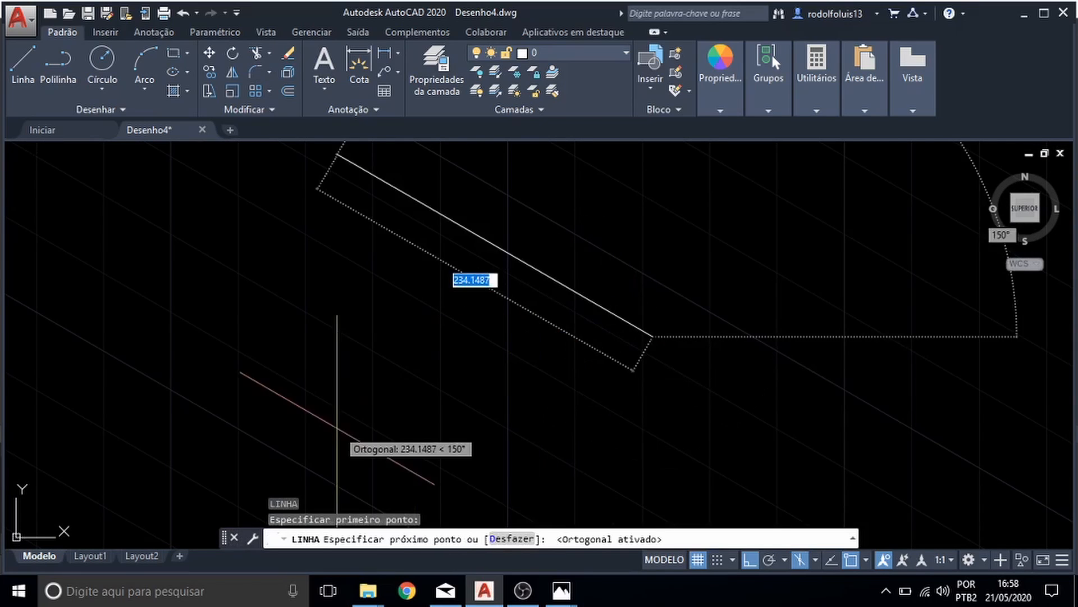
pyautogui.press('F5')
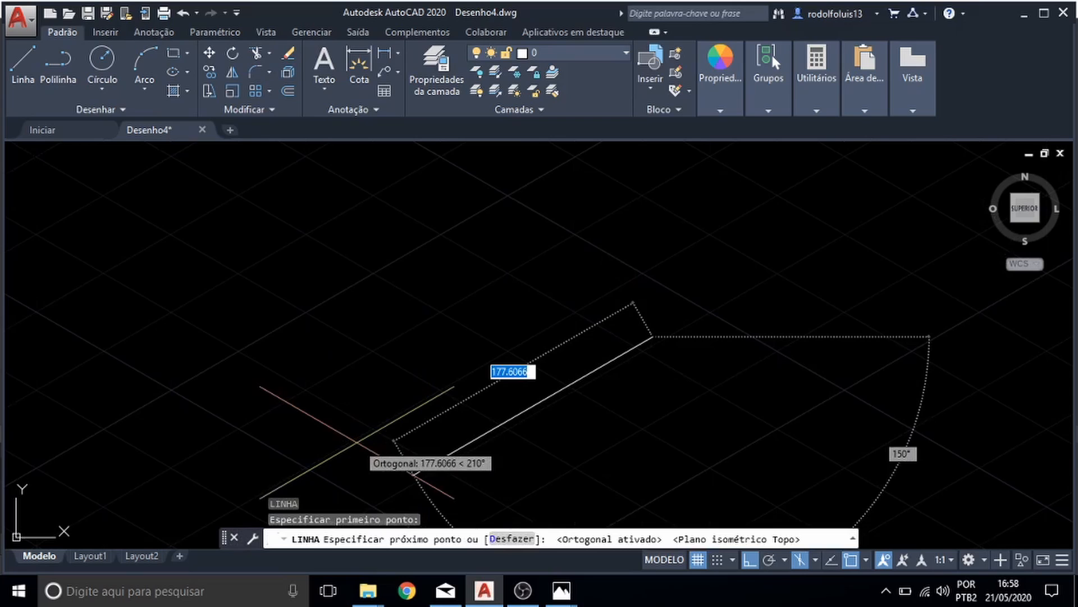
# - Draw five connected segments along the top isoplane axes, outlining a rhombus-like shape with its first side about 178 units long
pyautogui.click(413, 474)
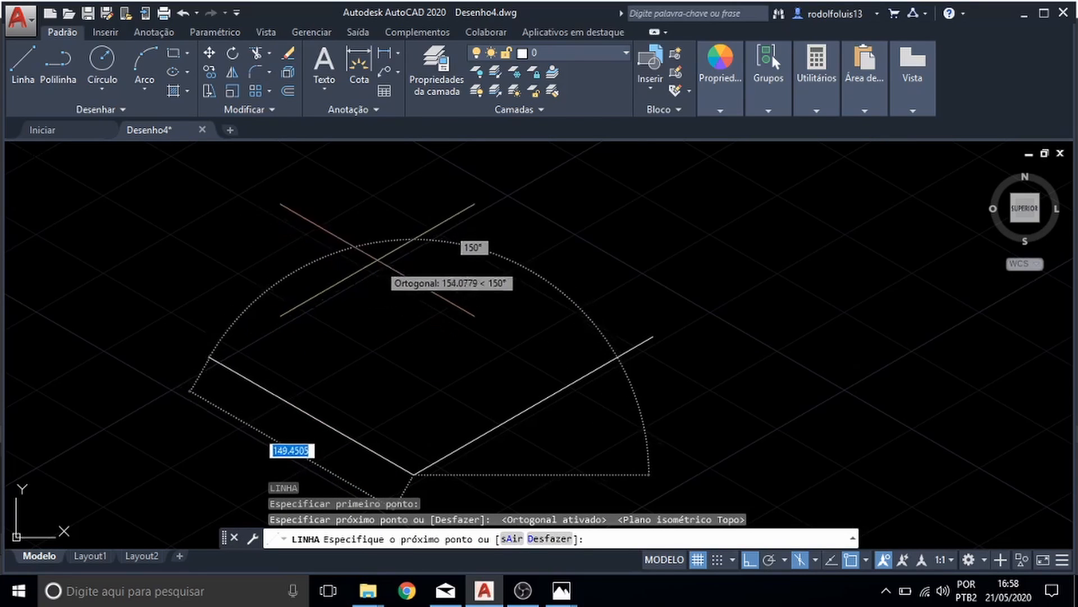
pyautogui.click(210, 357)
pyautogui.click(482, 200)
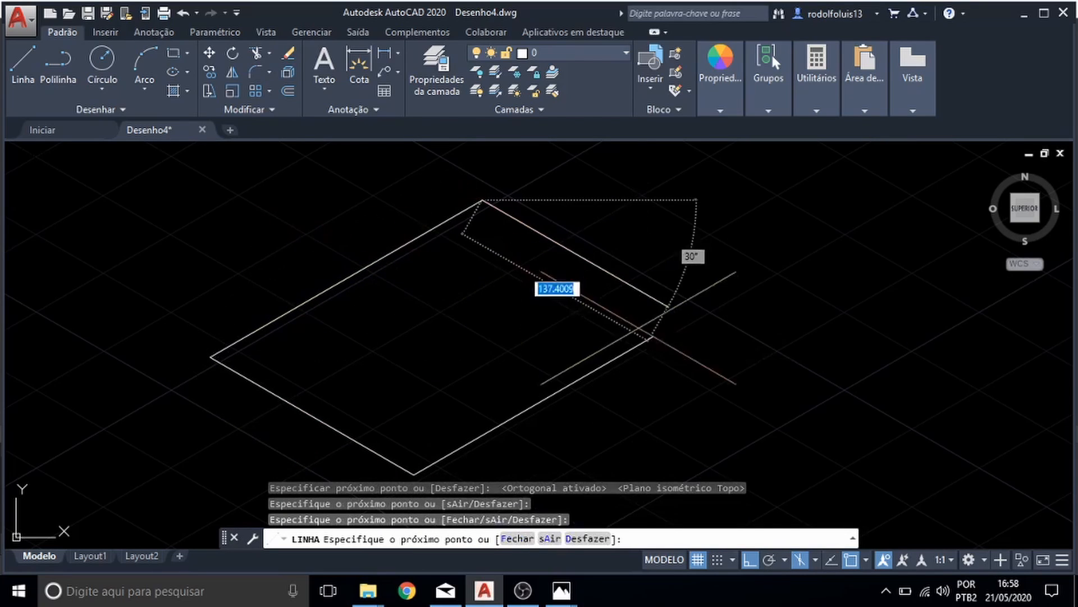
pyautogui.click(732, 344)
pyautogui.click(580, 432)
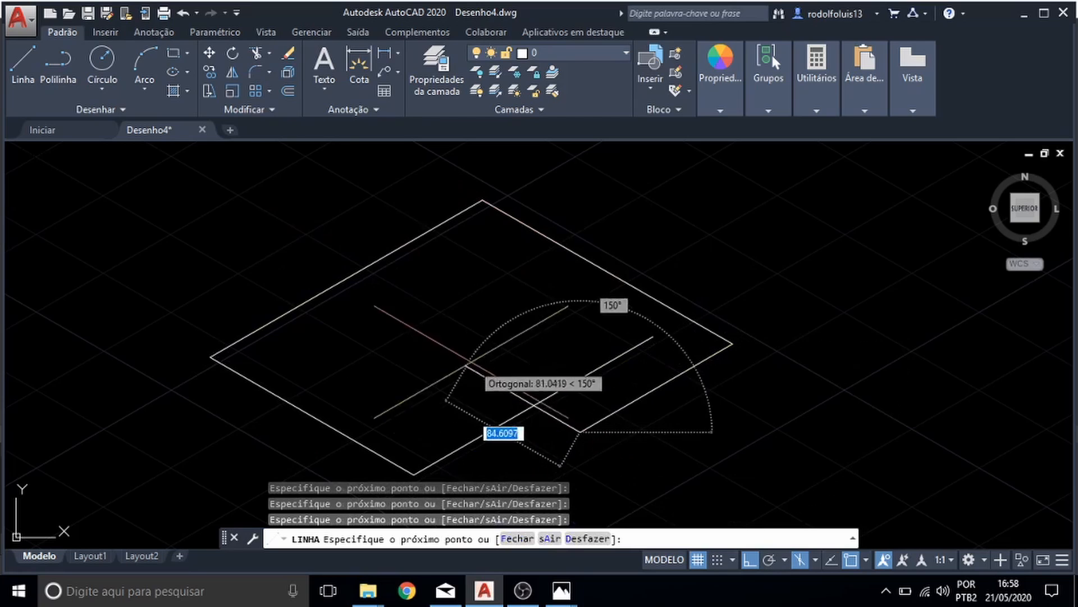
pyautogui.scroll(-5, 306, 305)
pyautogui.press('Escape')
pyautogui.press('Escape')
pyautogui.press('Escape')
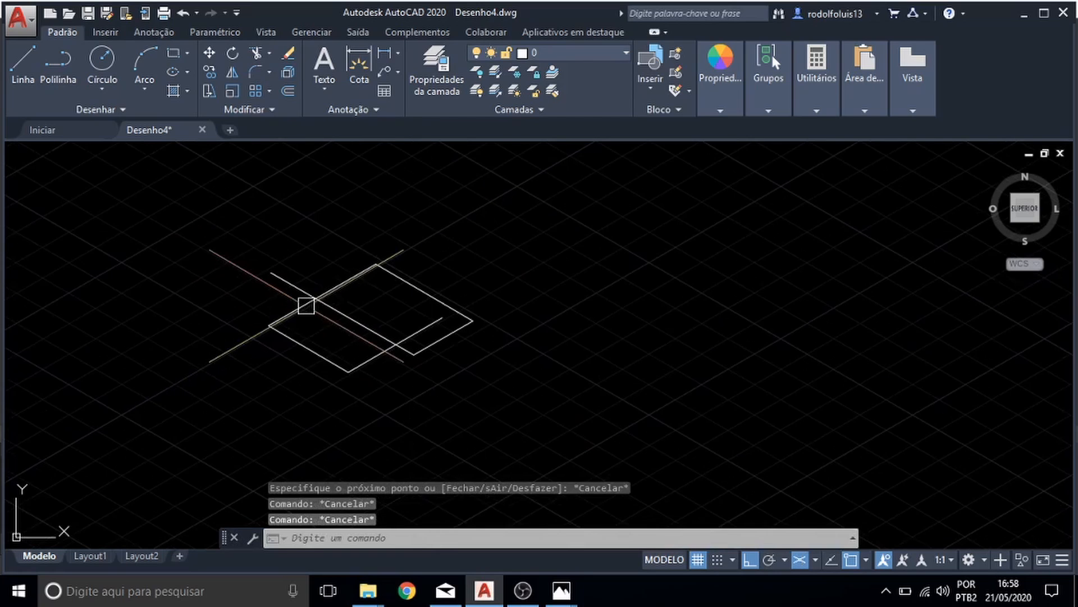
# - Draw a vertical line upward from the rhombus's lowest corner in the right isoplane, undoing the slanted first attempt
pyautogui.scroll(5, 307, 305)
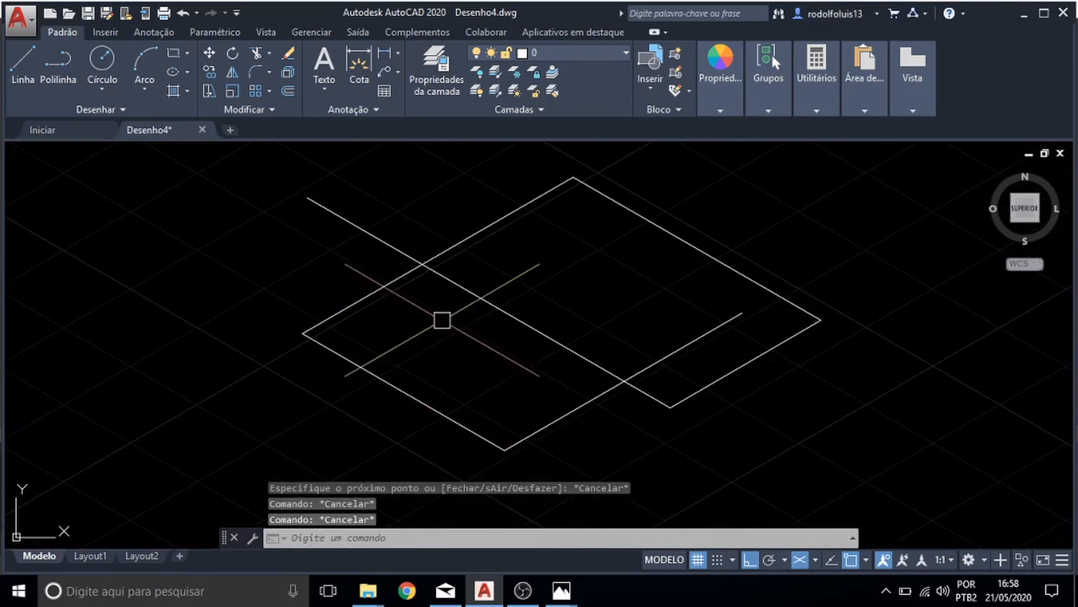
pyautogui.write('l')
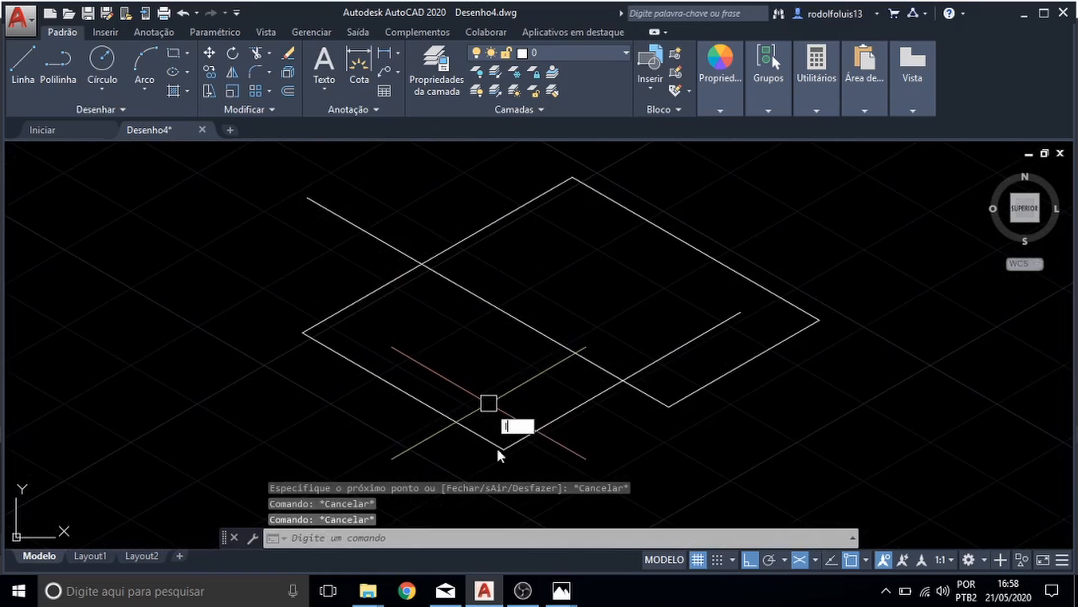
pyautogui.press('Return')
pyautogui.click(504, 448)
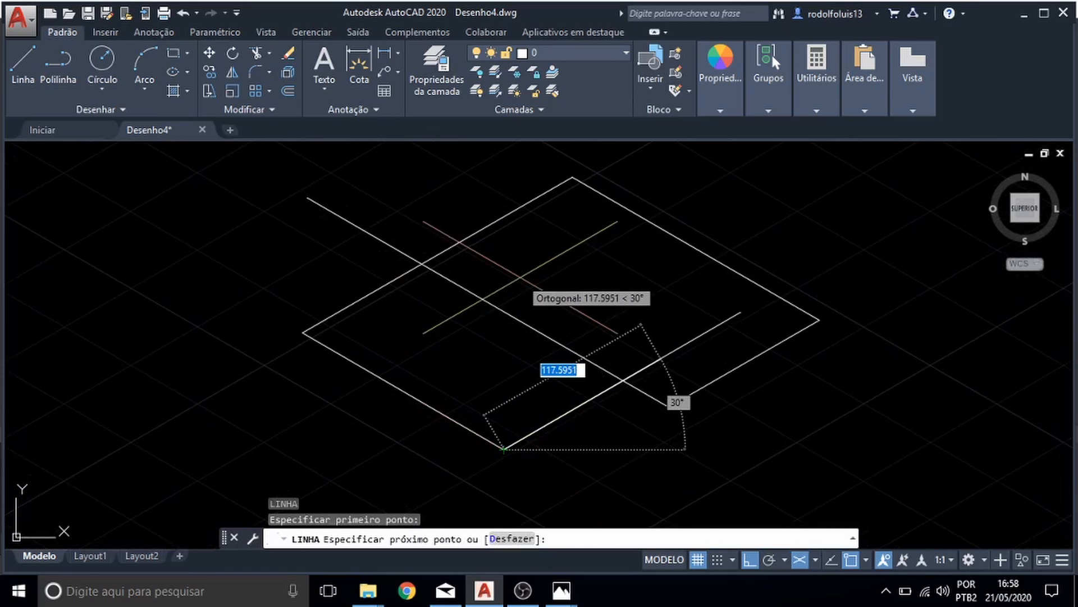
pyautogui.press('F5')
pyautogui.moveTo(533, 197); pyautogui.dragTo(470, 223, button='middle')
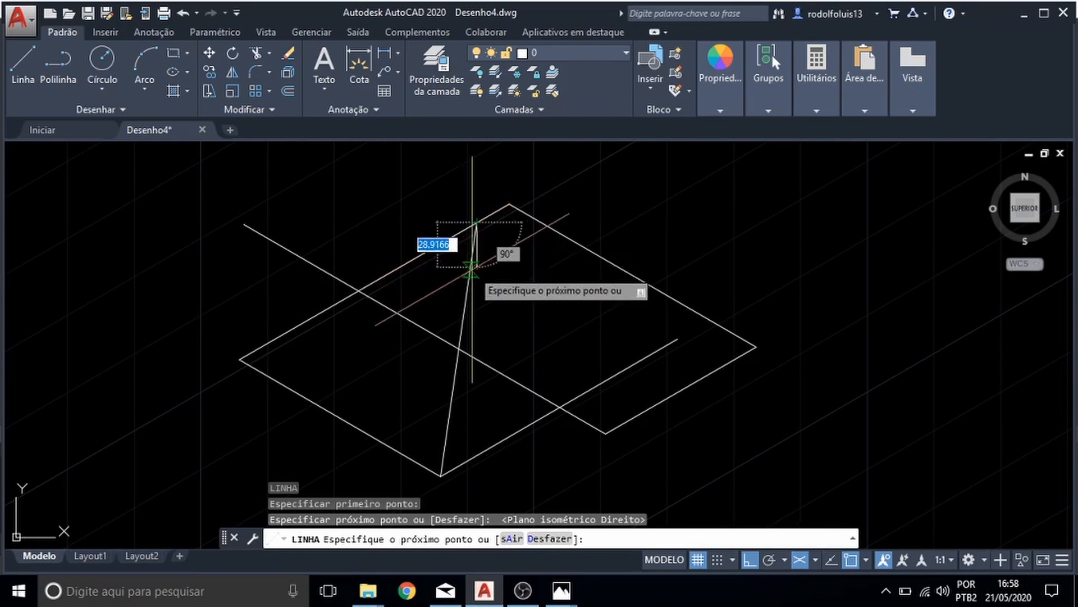
pyautogui.hotkey('ctrl', 'z')
pyautogui.click(427, 212)
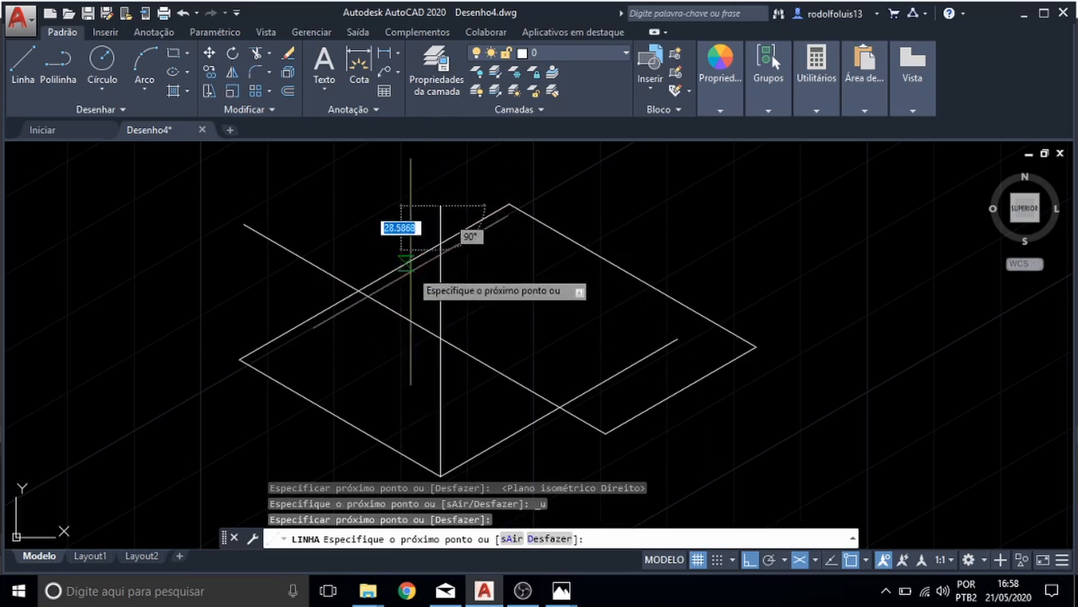
pyautogui.press('Escape')
# - Draw another vertical line upward from the rhombus's leftmost corner
pyautogui.press('Return')
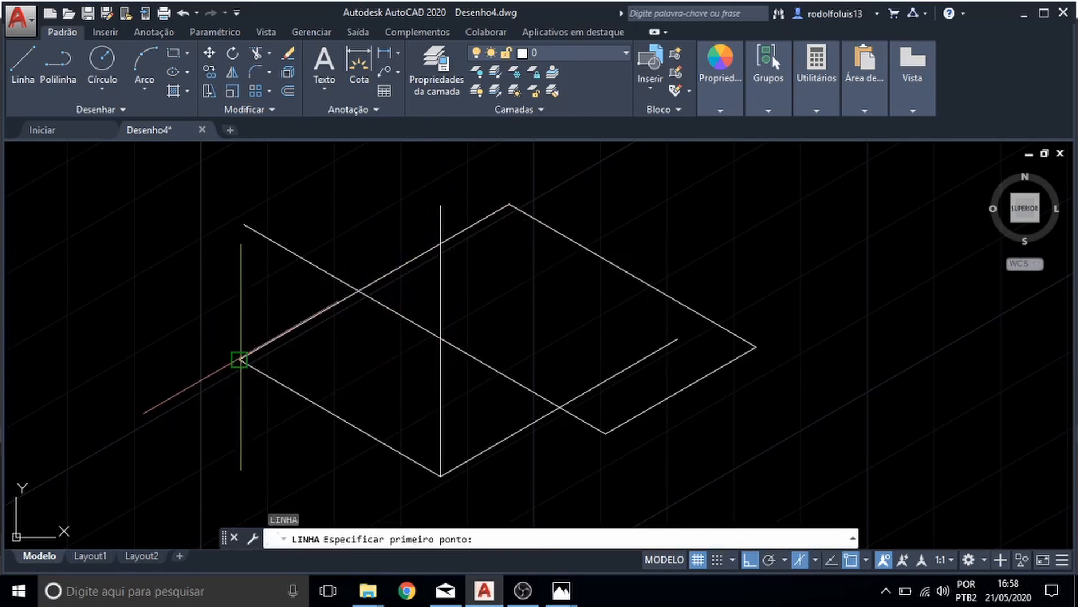
pyautogui.click(240, 359)
pyautogui.moveTo(269, 177); pyautogui.dragTo(313, 342, button='middle')
pyautogui.press('Escape')
pyautogui.press('Escape')
pyautogui.press('Escape')
pyautogui.press('Escape')
pyautogui.scroll(-4, 320, 230)
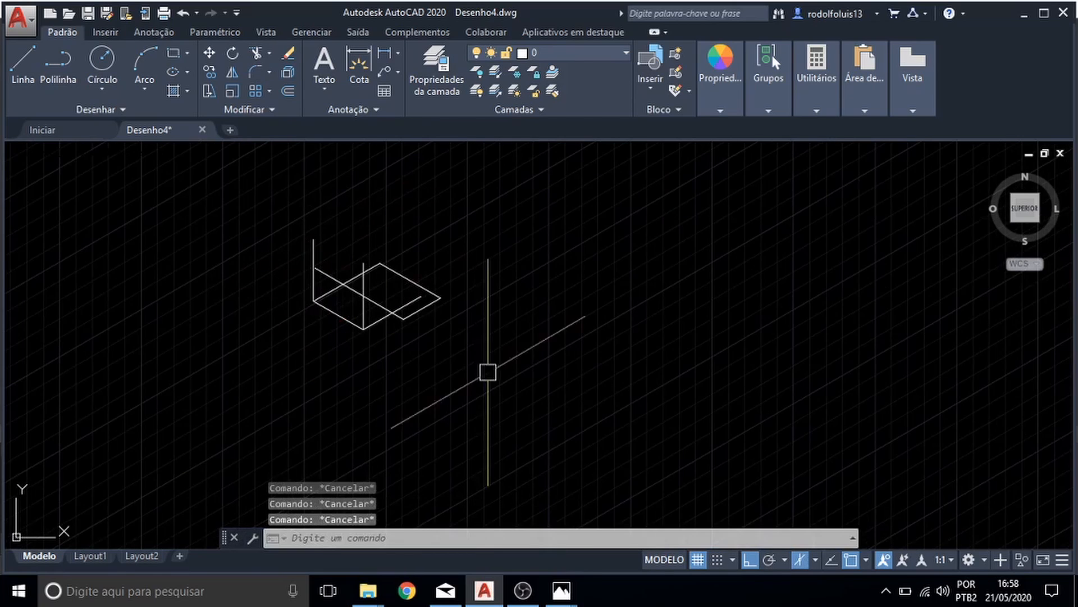
# - Turn off isometric drafting and erase the whole isometric practice figure
pyautogui.click(800, 561)
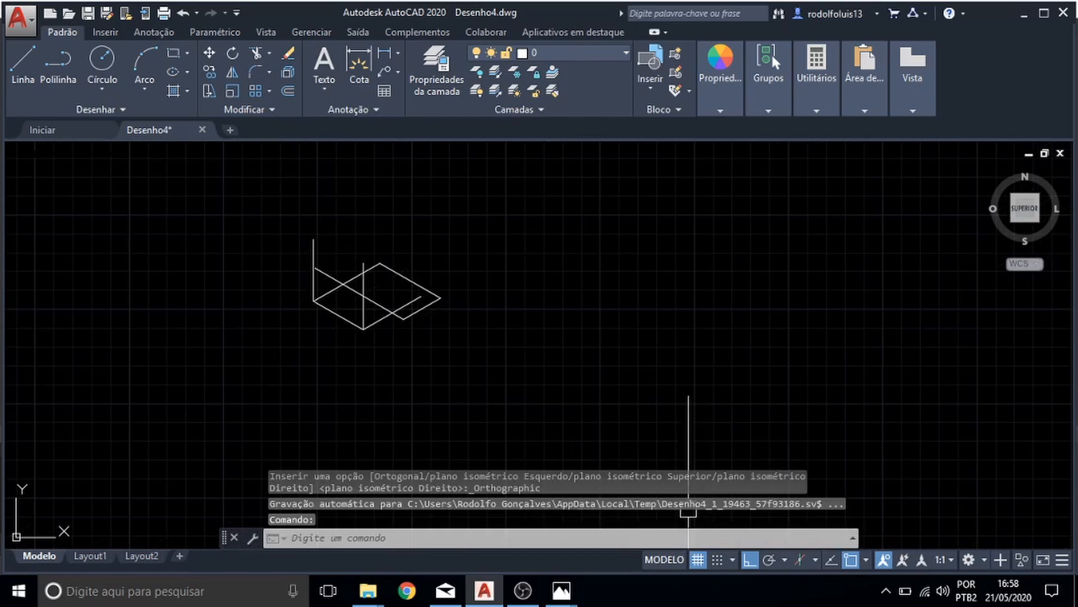
pyautogui.click(171, 403)
pyautogui.click(533, 191)
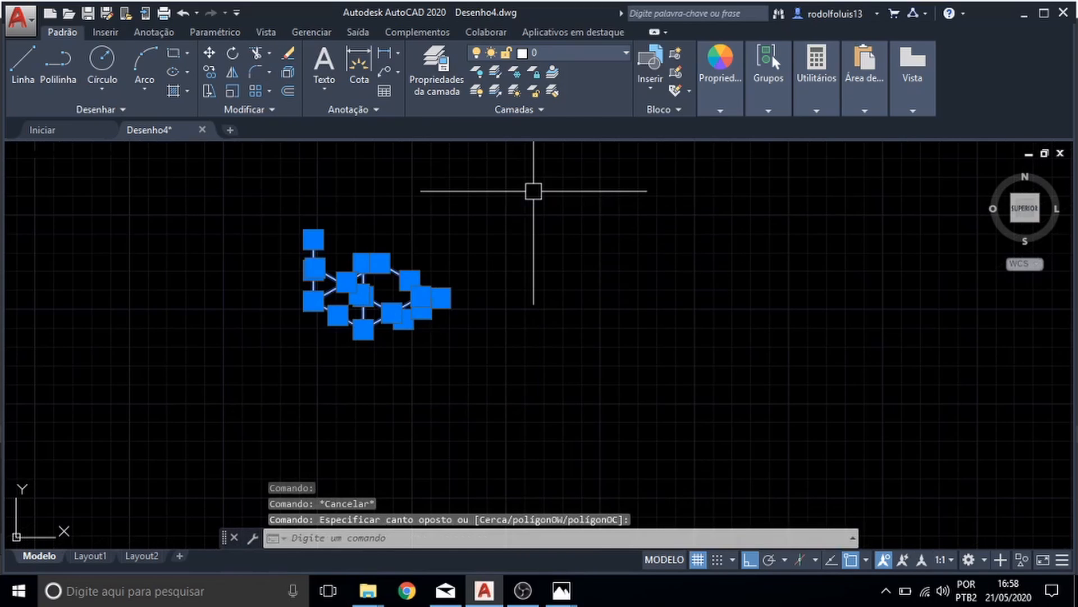
pyautogui.press('Delete')
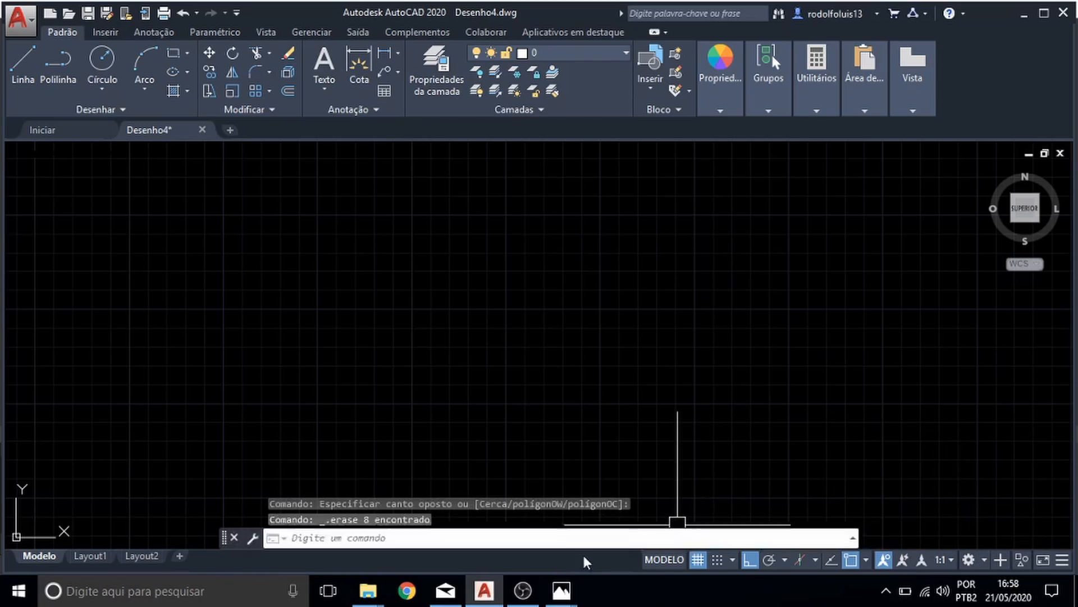
# - Examine the available annotation scales and the workspace options, leaving both lists without choosing anything
pyautogui.click(943, 558)
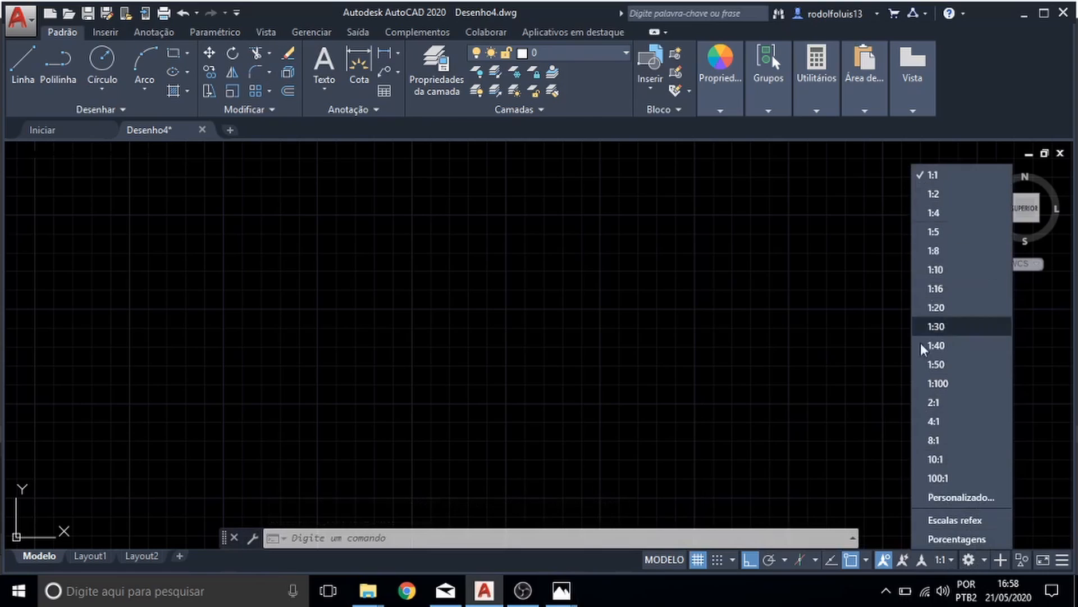
pyautogui.click(979, 560)
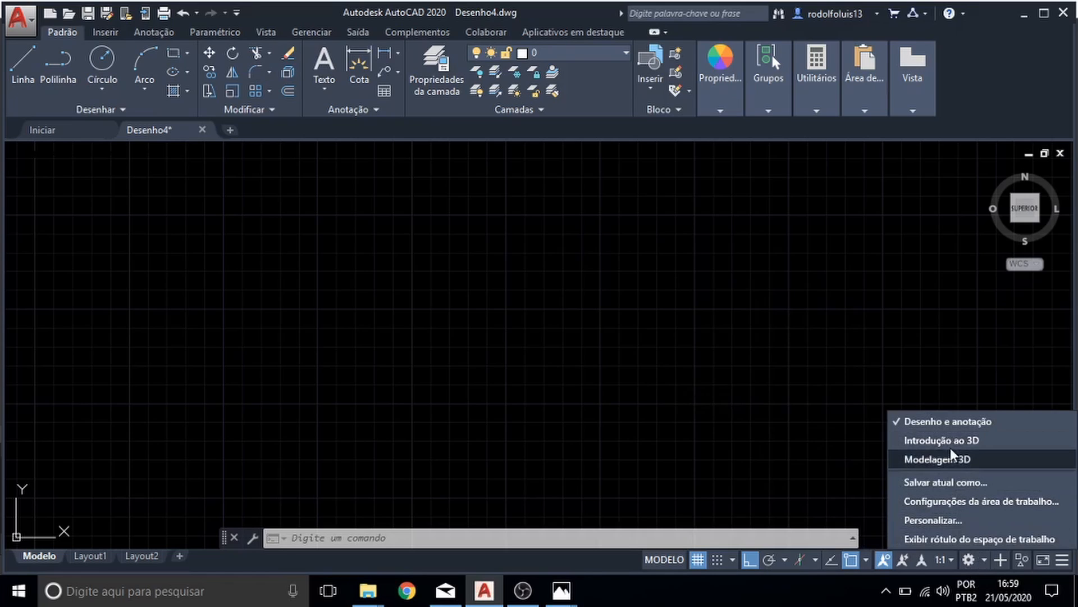
pyautogui.click(825, 348)
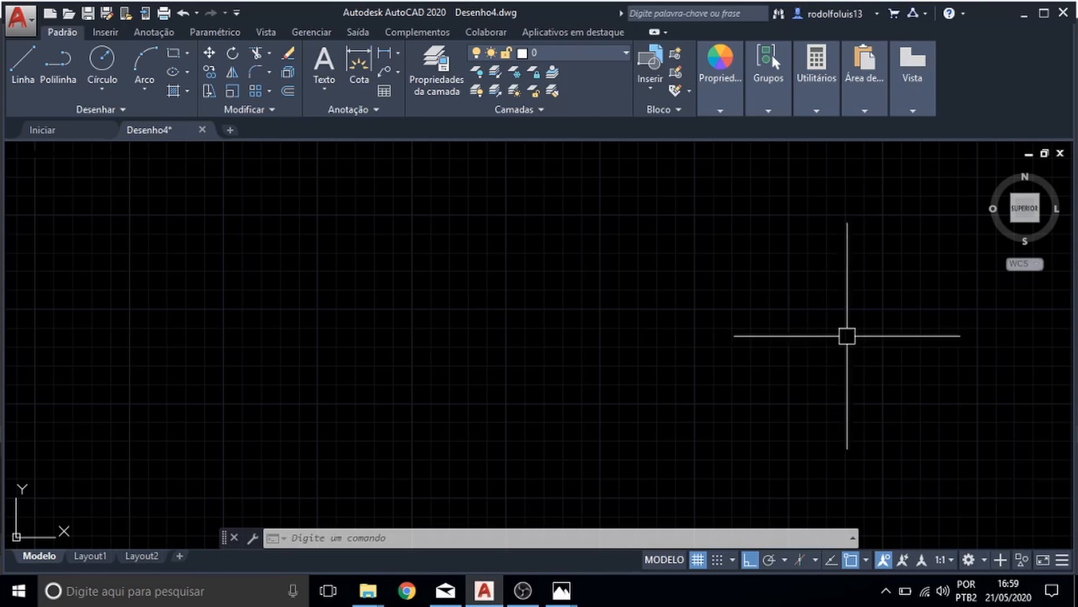
pyautogui.press('Escape')
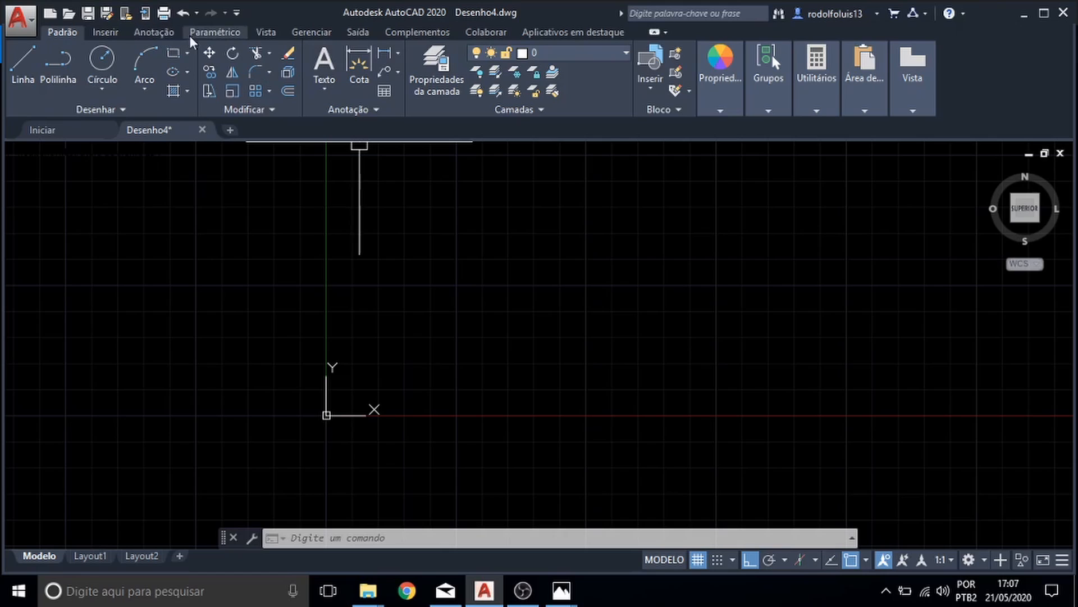
# - Place a horizontal practice dimension freehand between two nearby points in the empty drawing and select it
pyautogui.click(154, 32)
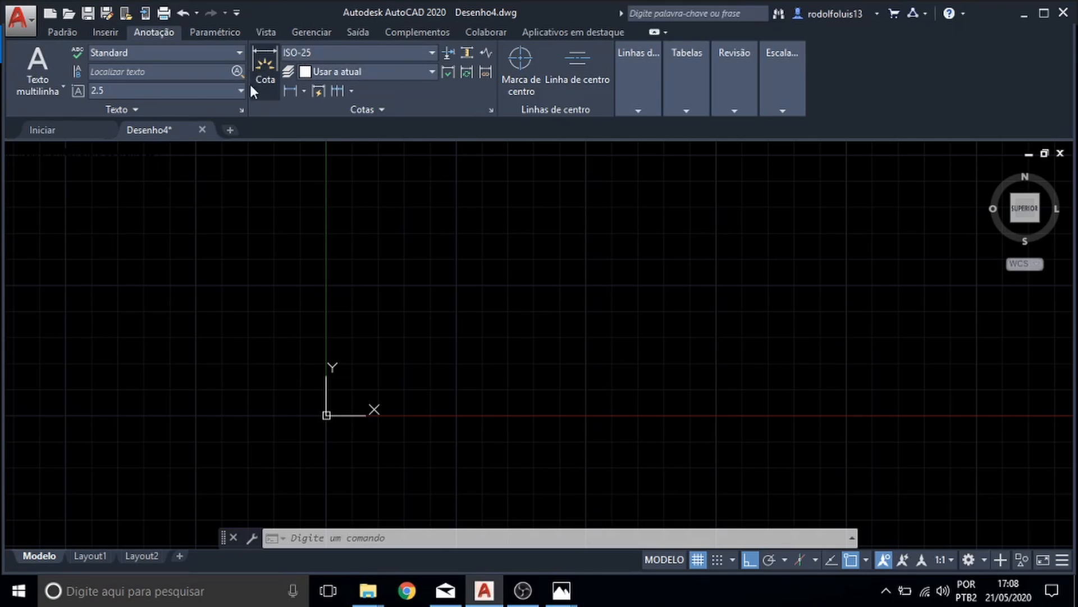
pyautogui.click(272, 63)
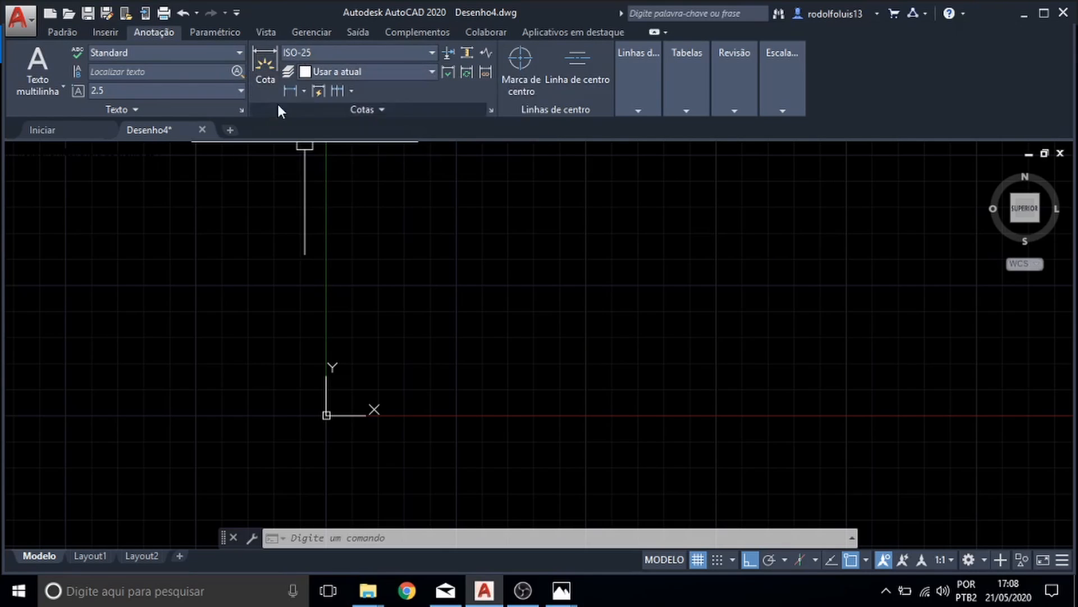
pyautogui.click(393, 281)
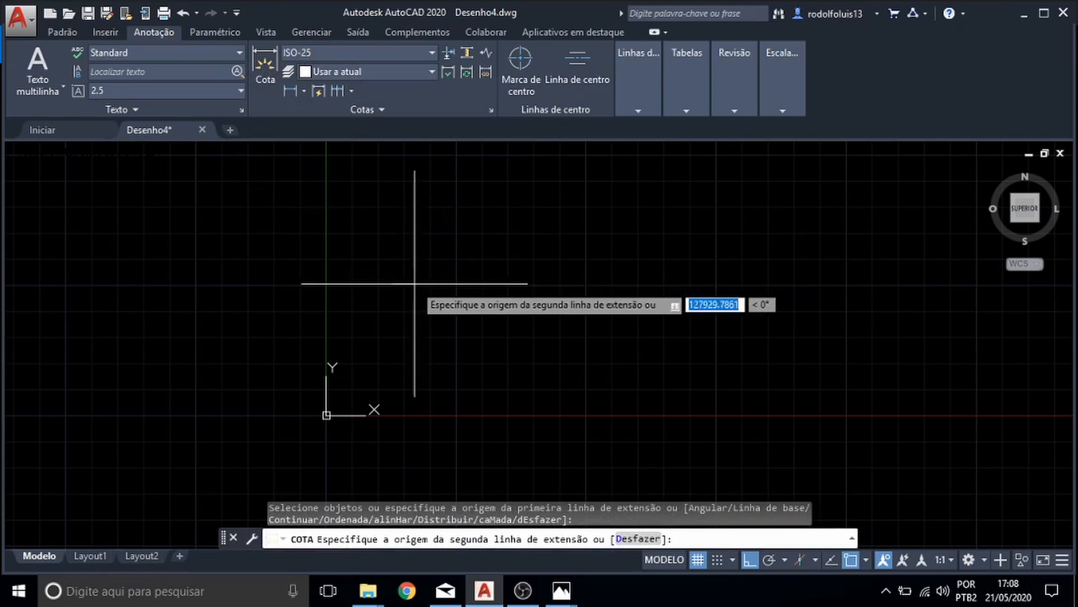
pyautogui.click(265, 68)
pyautogui.click(388, 306)
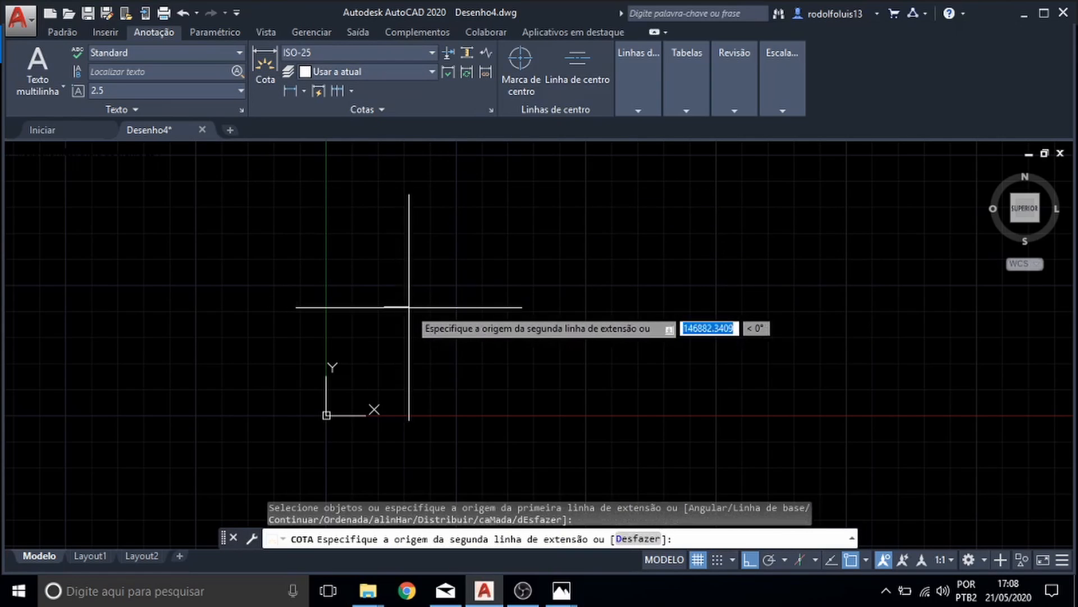
pyautogui.click(417, 308)
pyautogui.click(418, 303)
pyautogui.scroll(6, 416, 314)
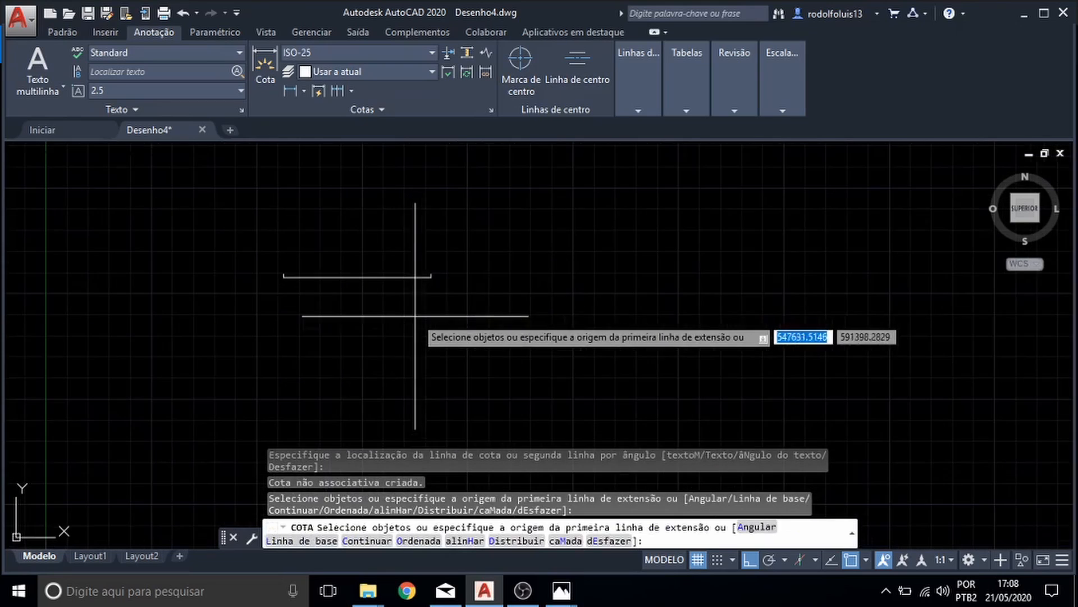
pyautogui.scroll(5, 381, 306)
pyautogui.press('Escape')
pyautogui.scroll(-1, 458, 296)
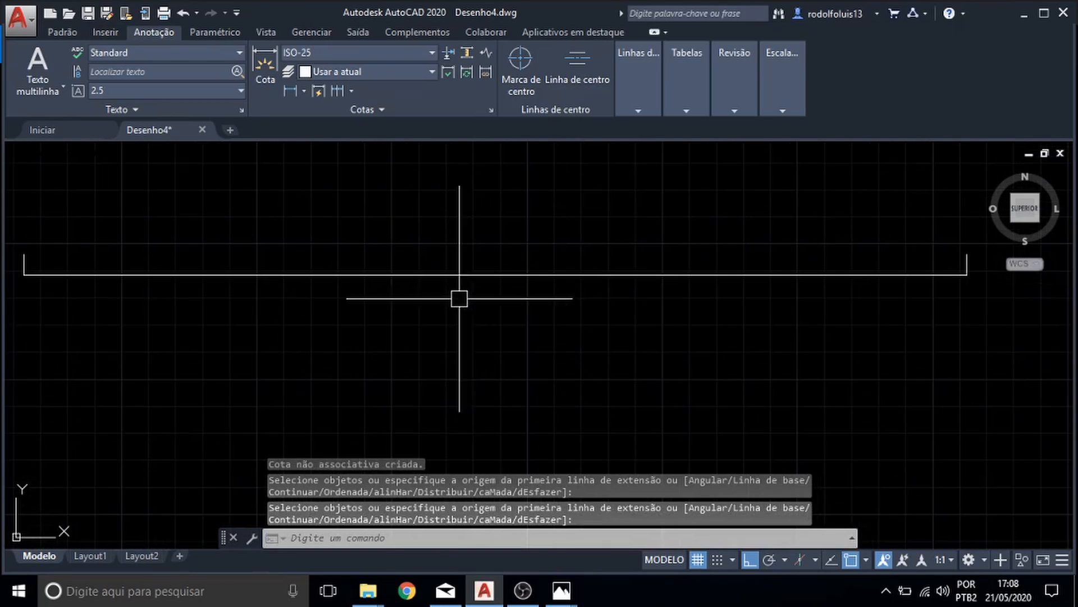
pyautogui.scroll(6, 459, 299)
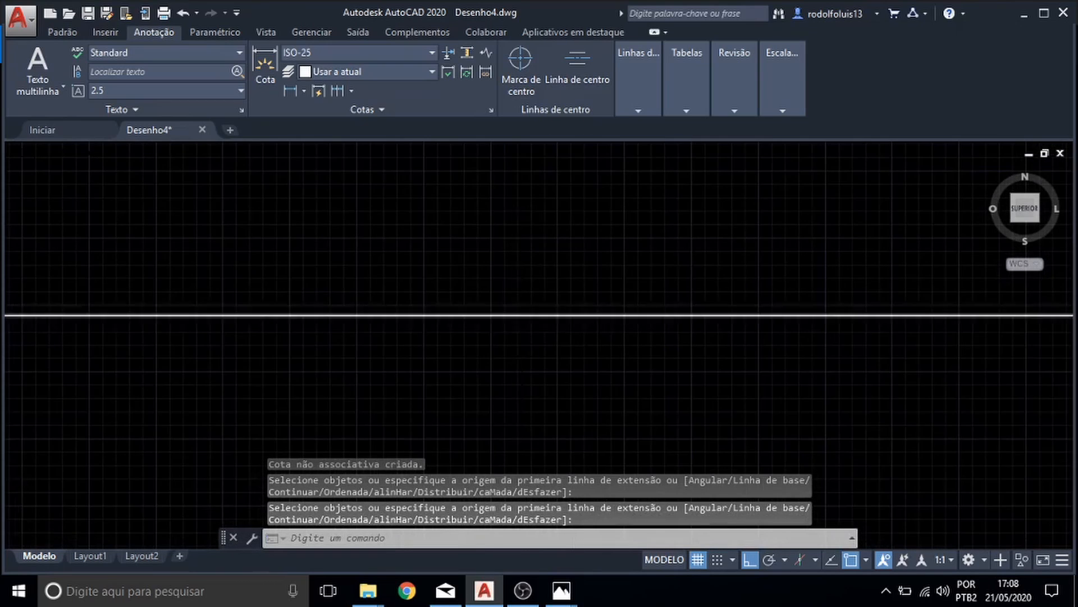
pyautogui.scroll(-5, 498, 321)
pyautogui.click(490, 320)
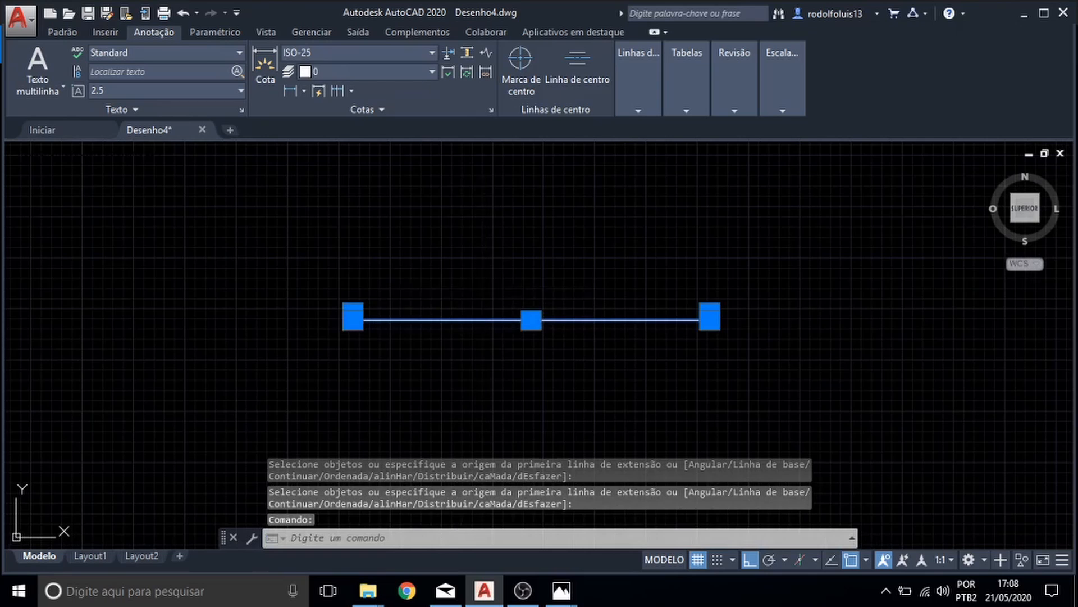
# - Place another horizontal dimension, about 24.75 units long, between two free points in a closely magnified area
pyautogui.click(259, 64)
pyautogui.scroll(5, 457, 320)
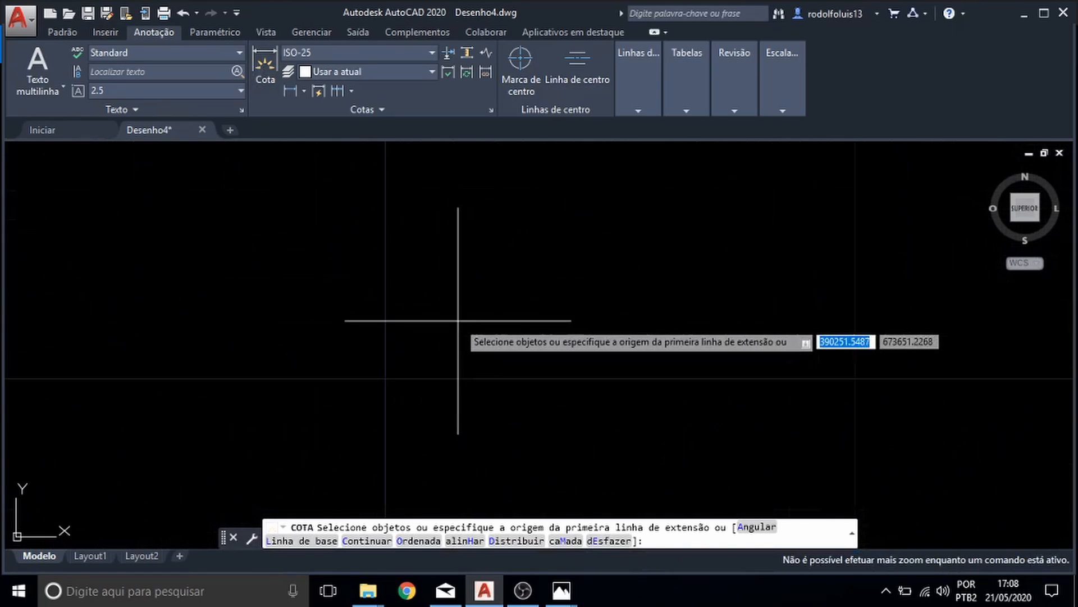
pyautogui.click(428, 337)
pyautogui.scroll(-5, 578, 331)
pyautogui.click(730, 333)
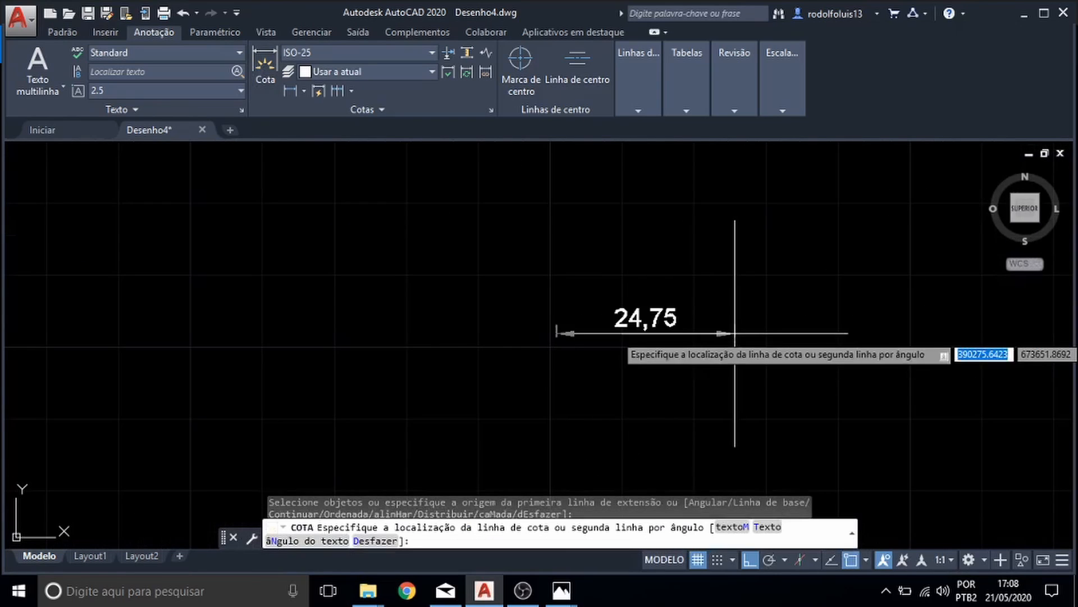
pyautogui.scroll(5, 735, 333)
pyautogui.click(695, 344)
pyautogui.press('Escape')
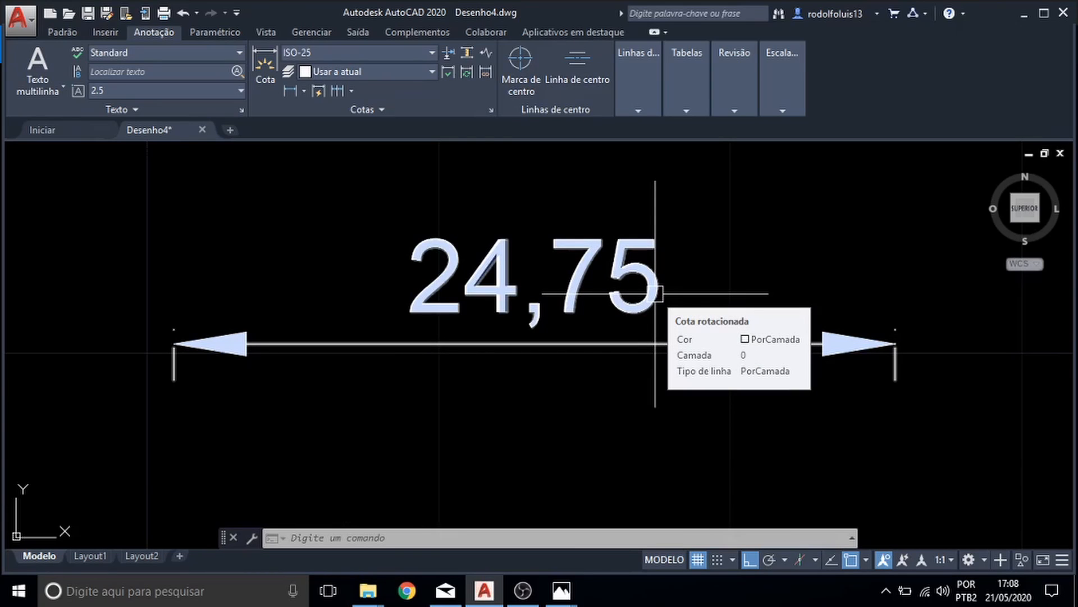
# - Select the new dimension and examine the available dimension styles, leaving the list and clearing the selection without choosing anything
pyautogui.scroll(3, 635, 317)
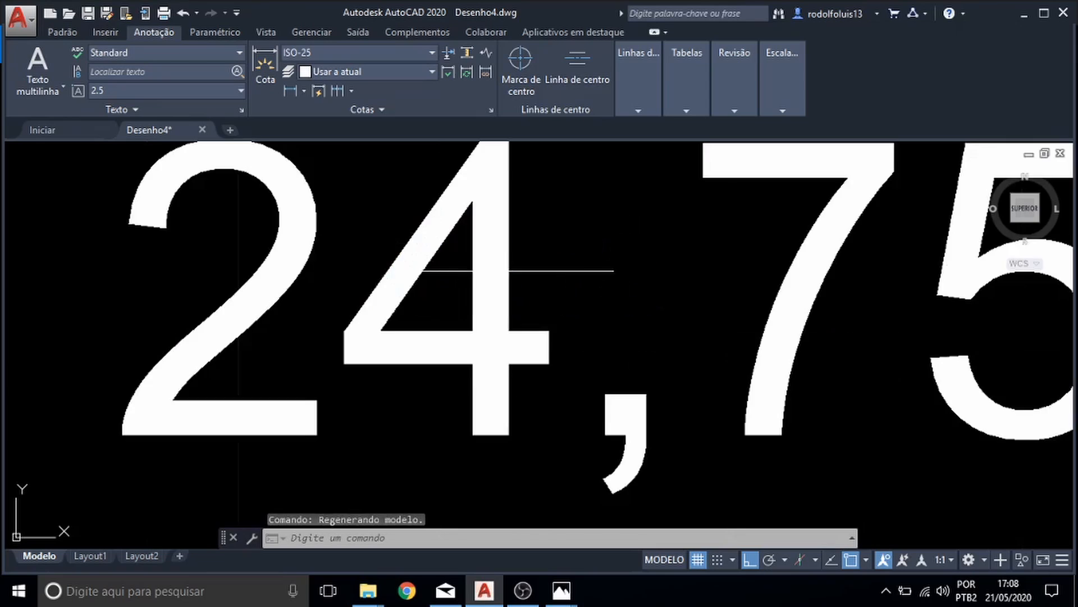
pyautogui.scroll(-4, 507, 285)
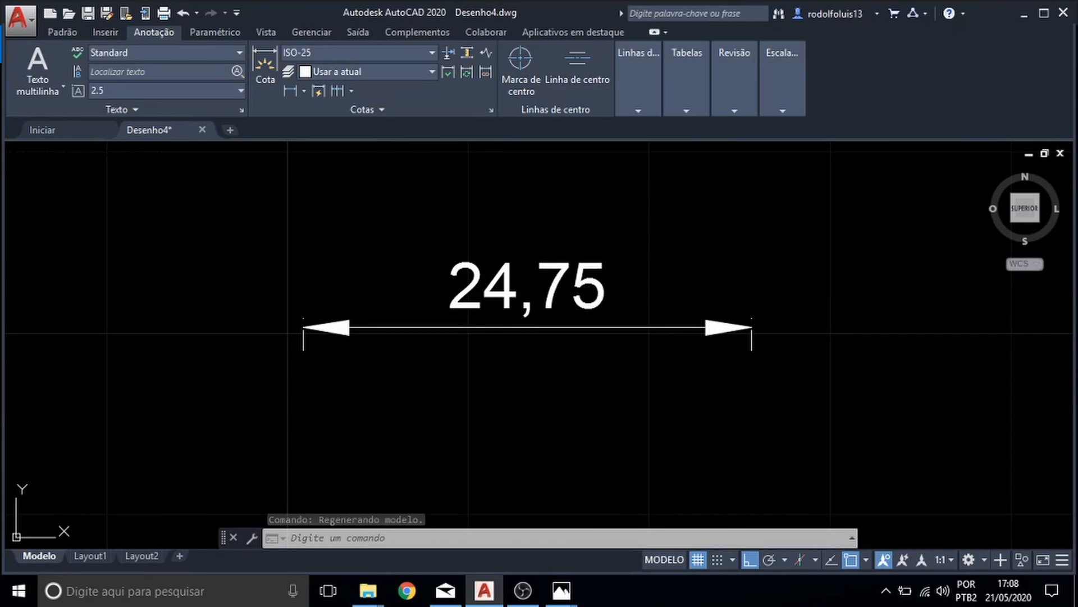
pyautogui.click(494, 326)
pyautogui.press('Escape')
pyautogui.click(494, 288)
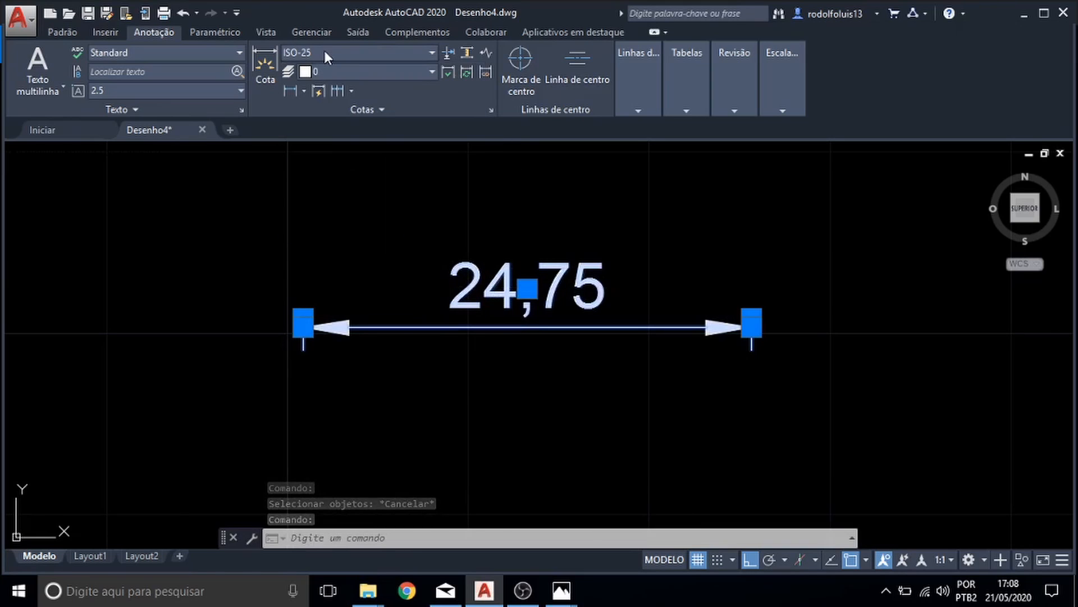
pyautogui.click(432, 51)
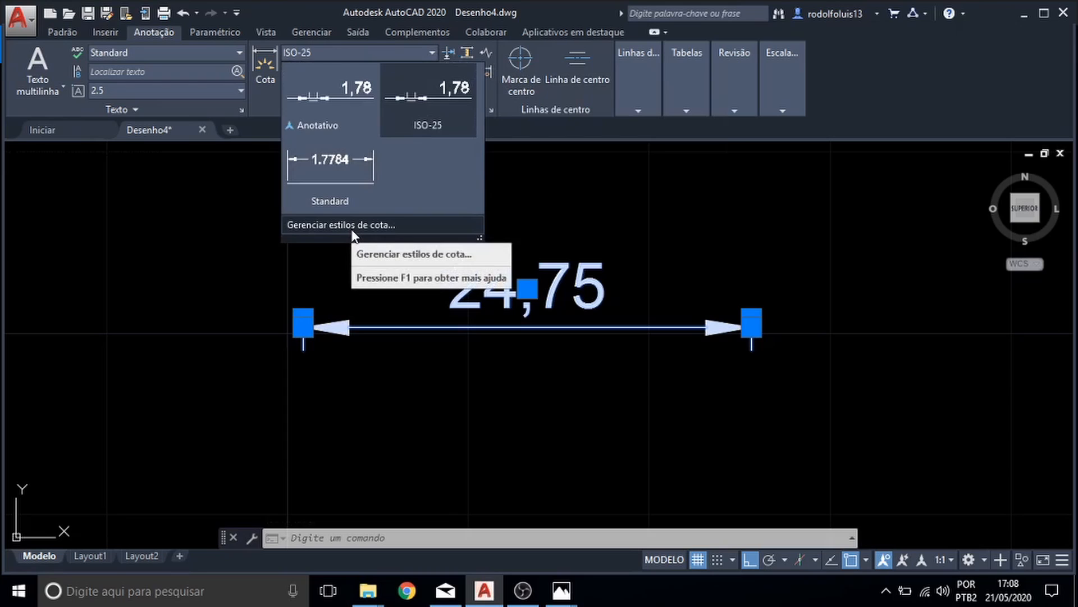
pyautogui.press('Escape')
pyautogui.press('Escape')
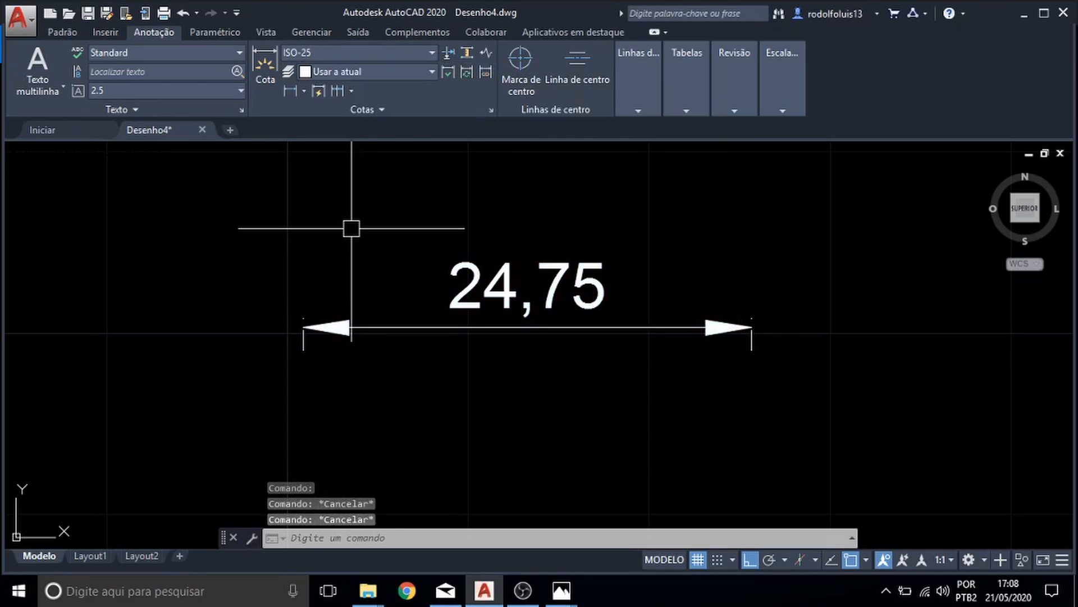
pyautogui.write('estilocot')
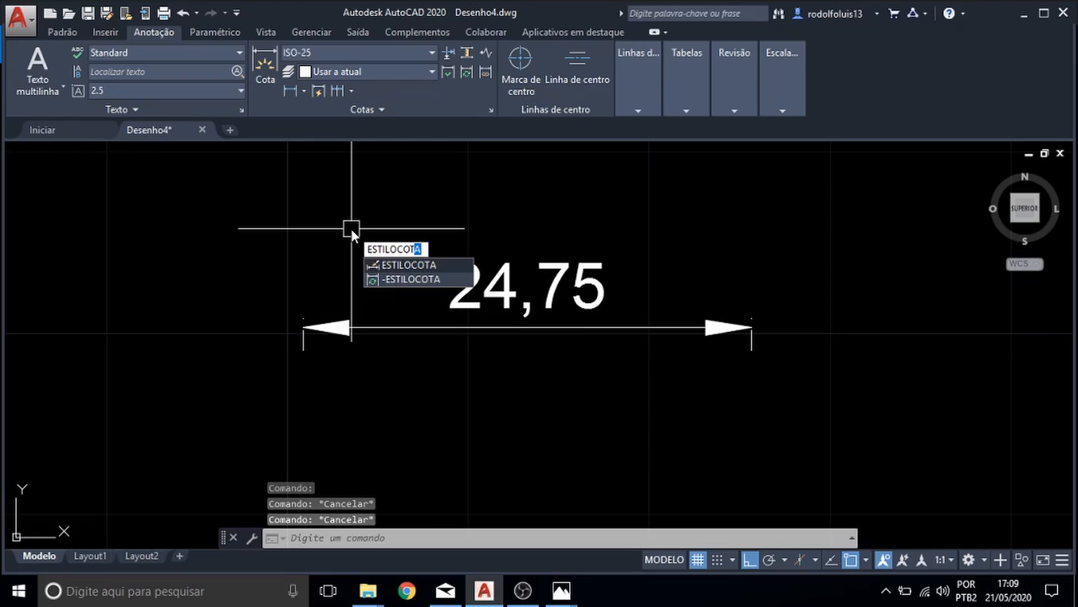
pyautogui.press('Return')
pyautogui.press('Escape')
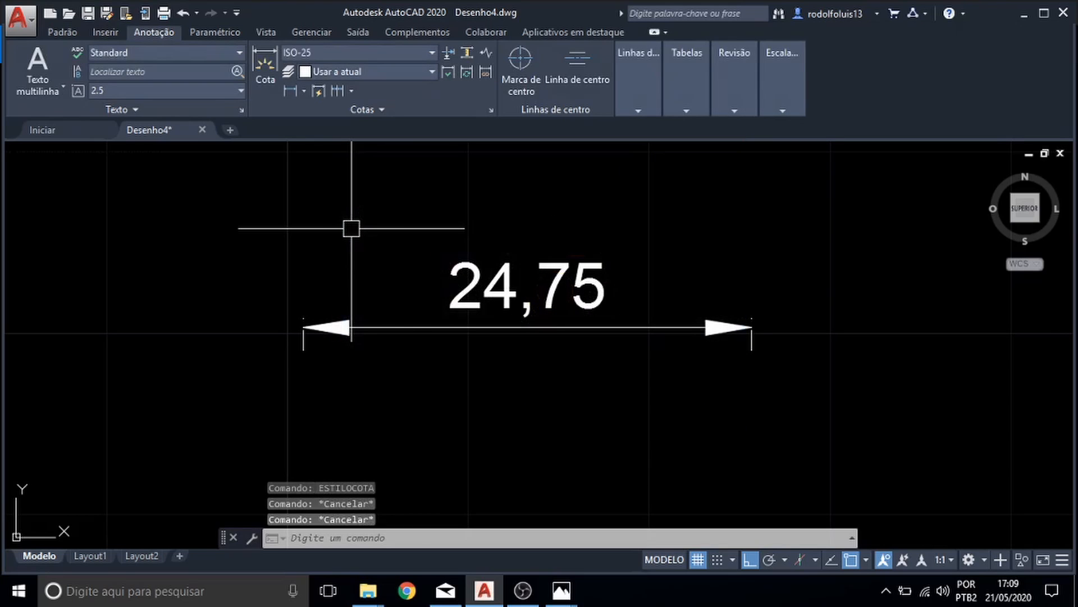
# - Open the dimension style manager with the _DDIM command and compare the previews of the Standard and ISO-25 styles
pyautogui.write('_ddim')
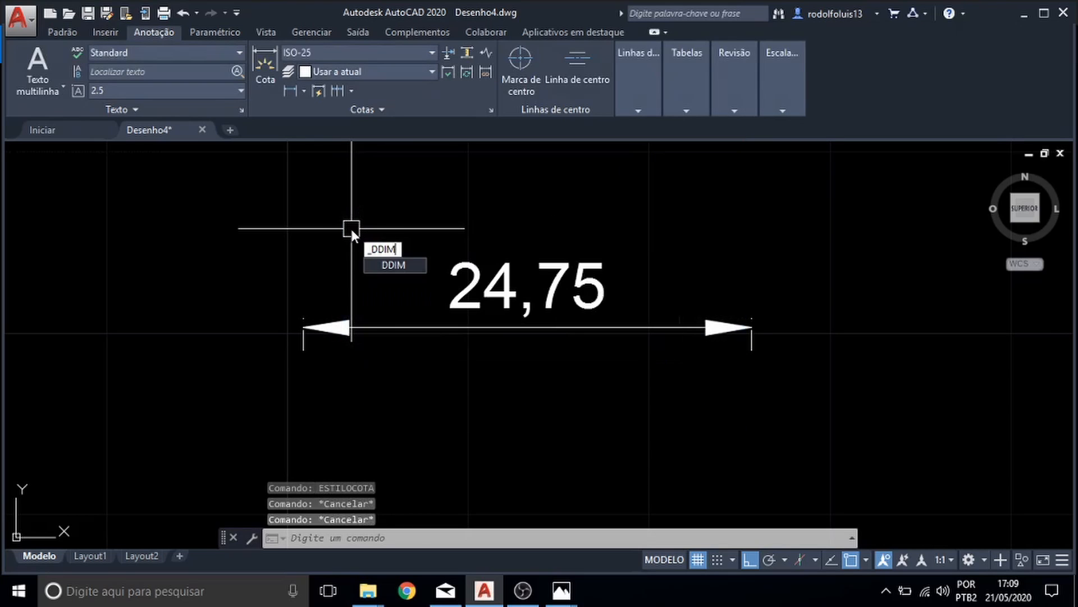
pyautogui.press('Return')
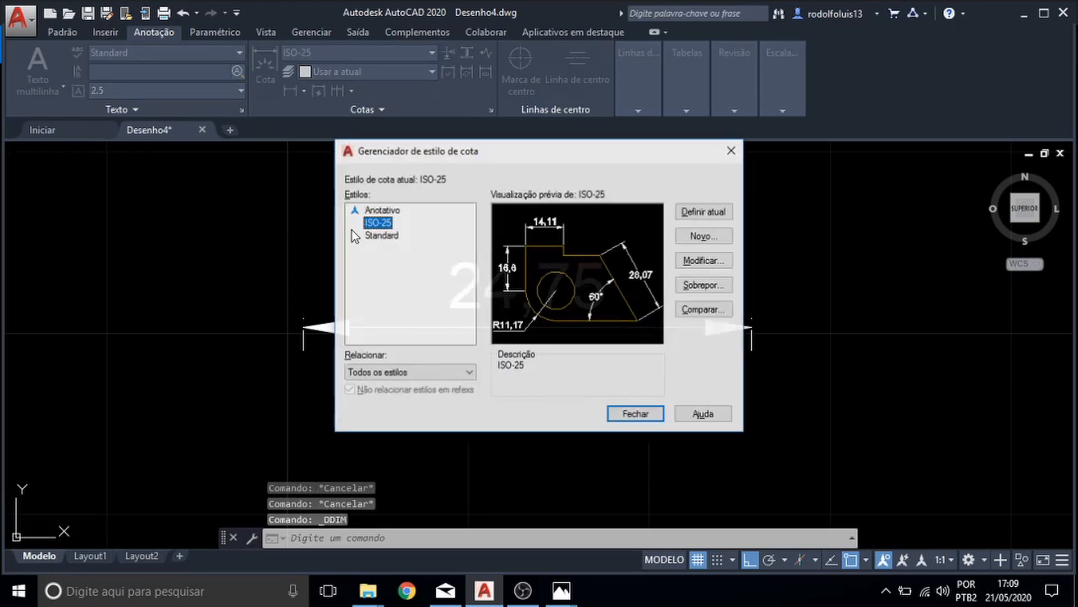
pyautogui.click(381, 236)
pyautogui.click(378, 223)
pyautogui.click(380, 236)
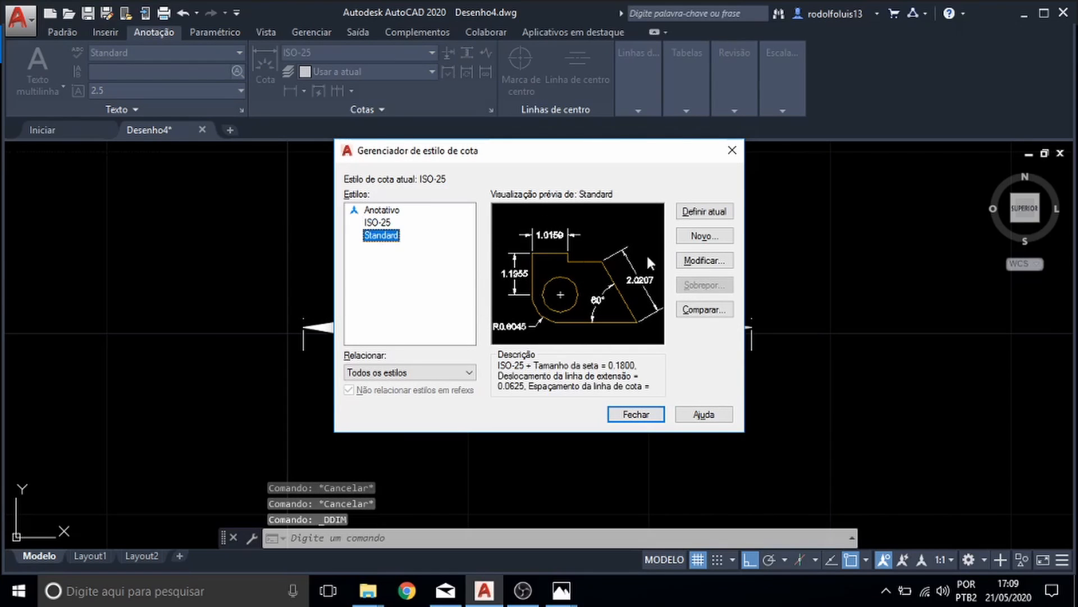
pyautogui.click(377, 223)
# - Examine the modification settings of the ISO-25 and Standard dimension styles, closing each without changes
pyautogui.click(705, 260)
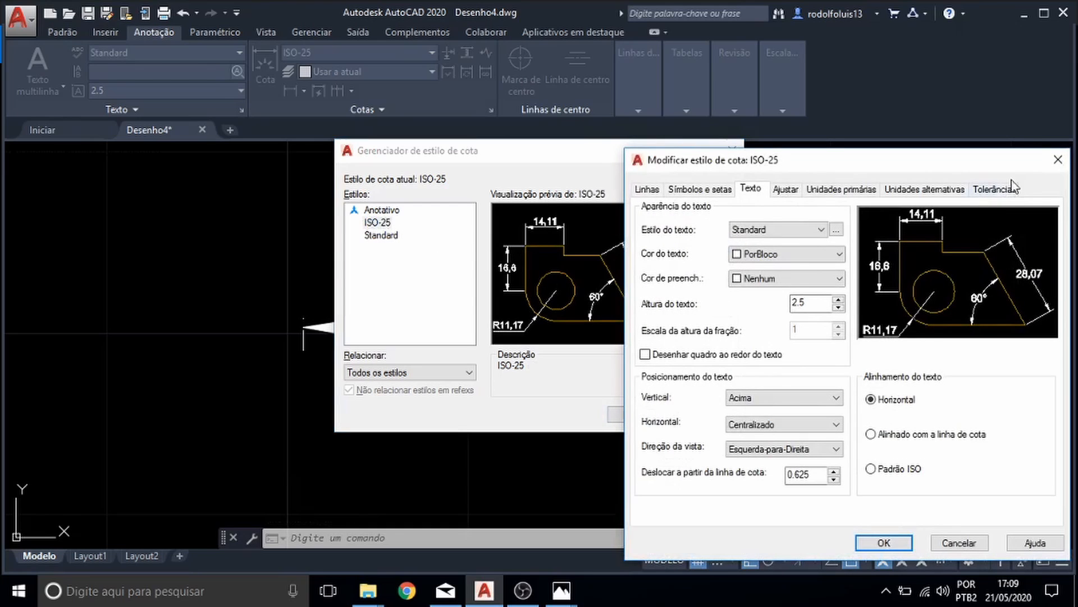
pyautogui.click(1058, 159)
pyautogui.click(378, 238)
pyautogui.click(705, 260)
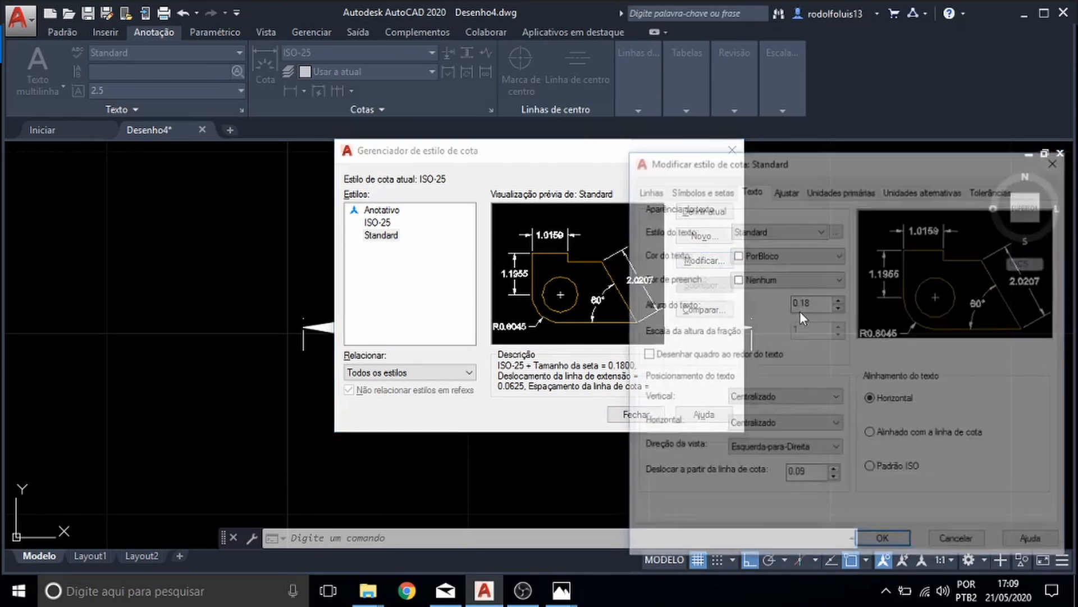
pyautogui.click(1058, 160)
pyautogui.click(394, 283)
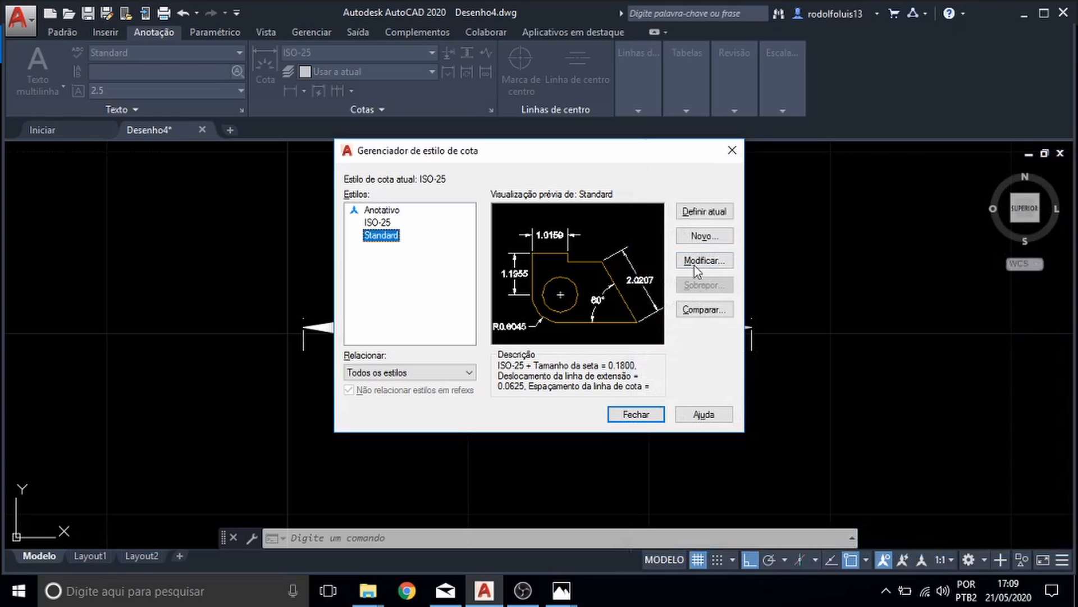
# - Create a new dimension style named "cota curso cad" based on Standard for all dimensions and show its line settings
pyautogui.click(704, 235)
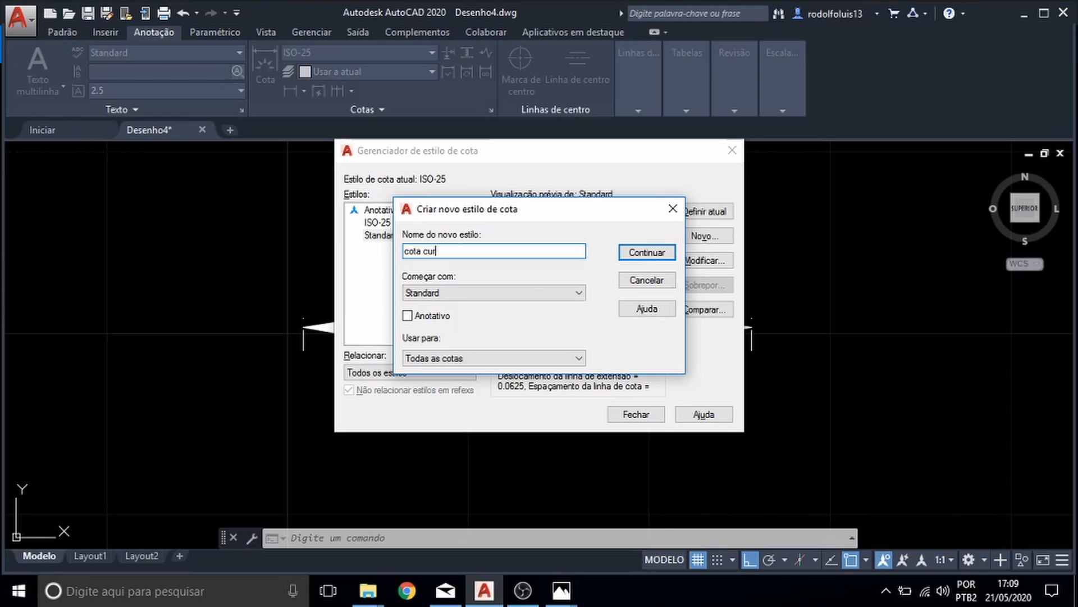
pyautogui.click(645, 252)
pyautogui.click(410, 86)
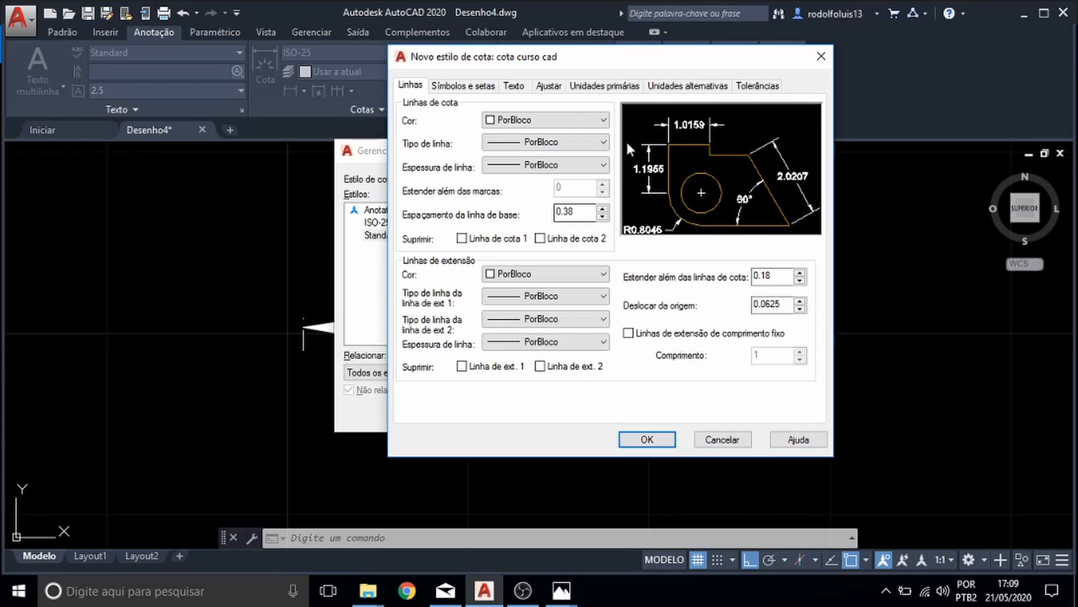
# - Examine the dimension line's colour choices and the available and loadable linetypes, leaving both at PorBloco
pyautogui.click(519, 120)
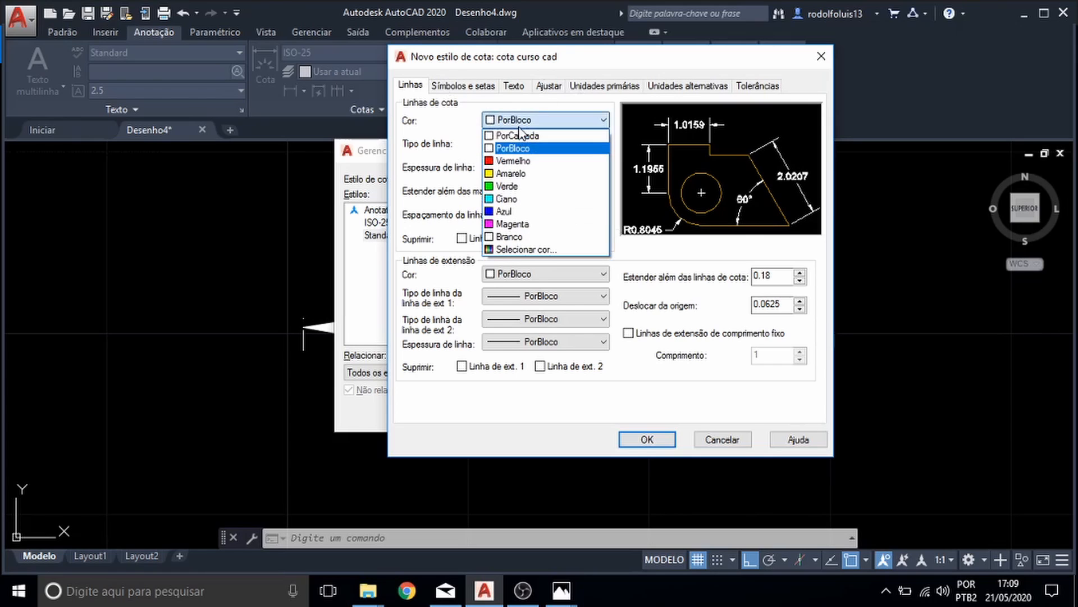
pyautogui.click(435, 167)
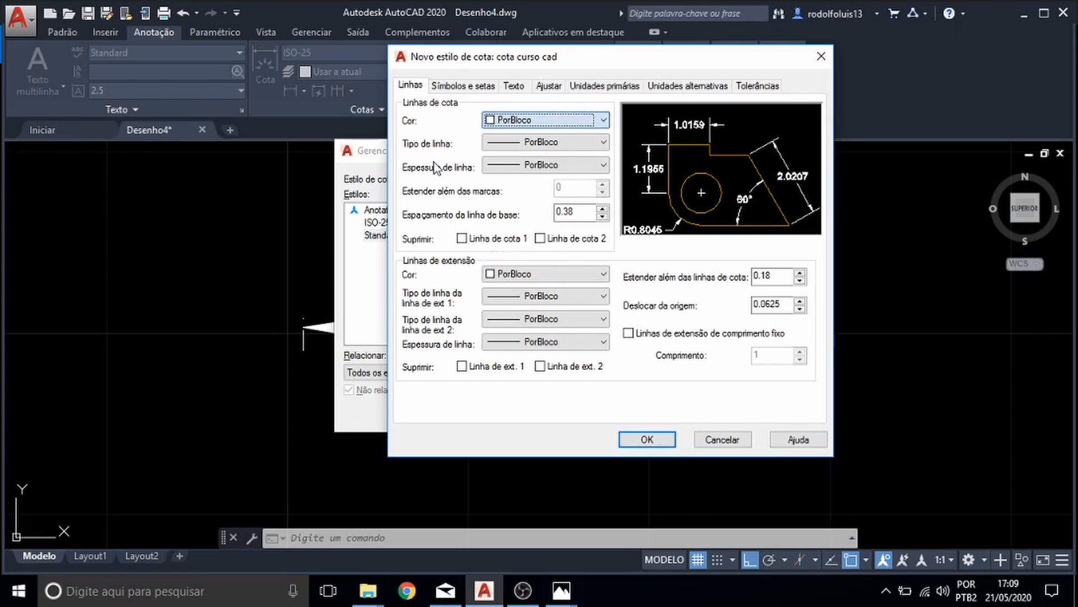
pyautogui.click(520, 147)
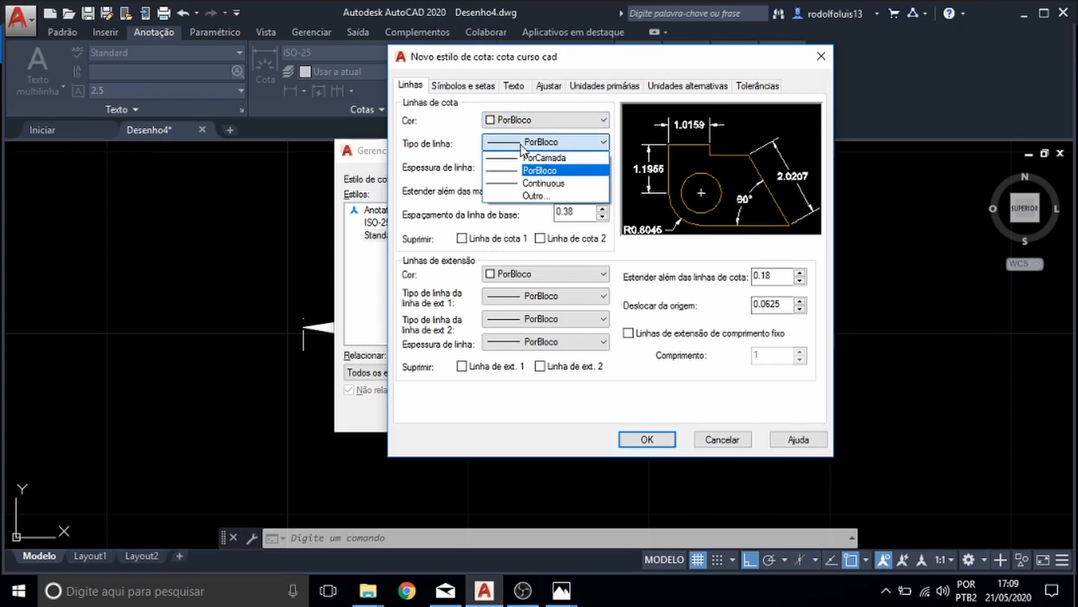
pyautogui.click(534, 197)
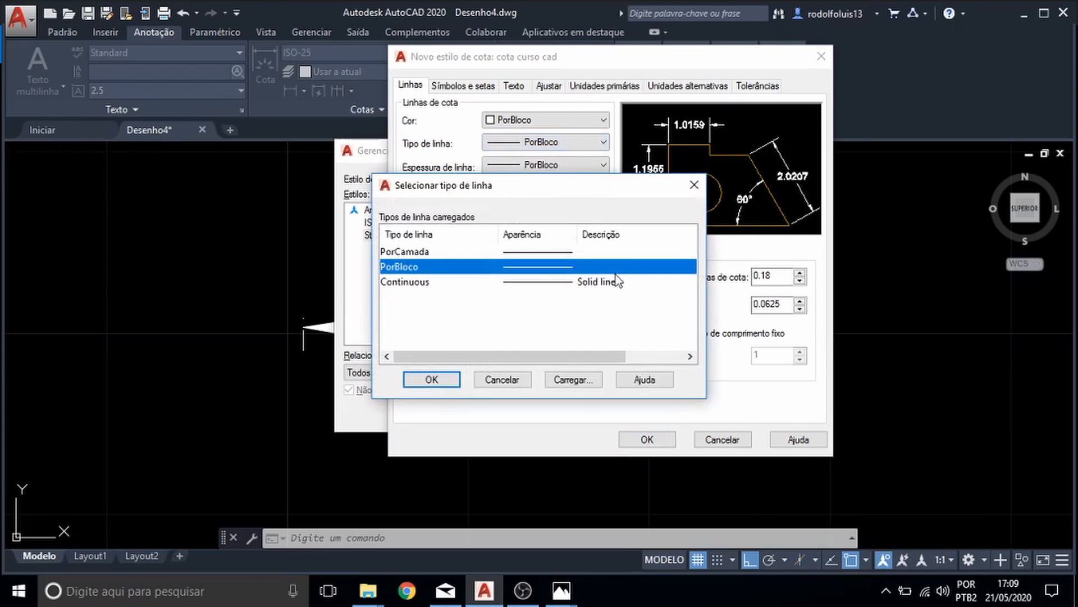
pyautogui.click(568, 378)
pyautogui.scroll(-6, 526, 337)
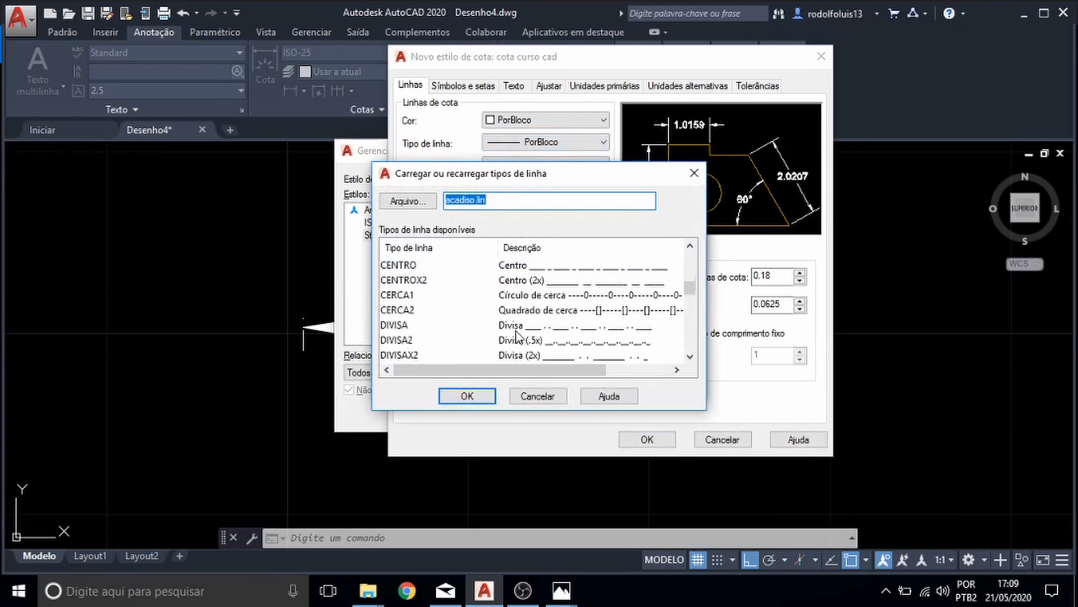
pyautogui.click(694, 174)
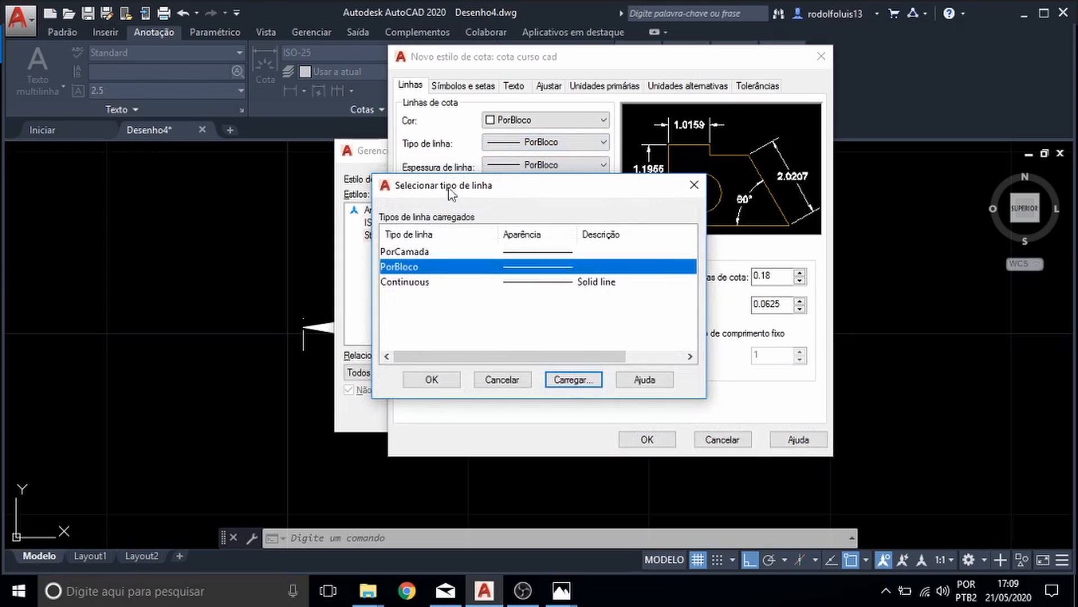
pyautogui.click(694, 185)
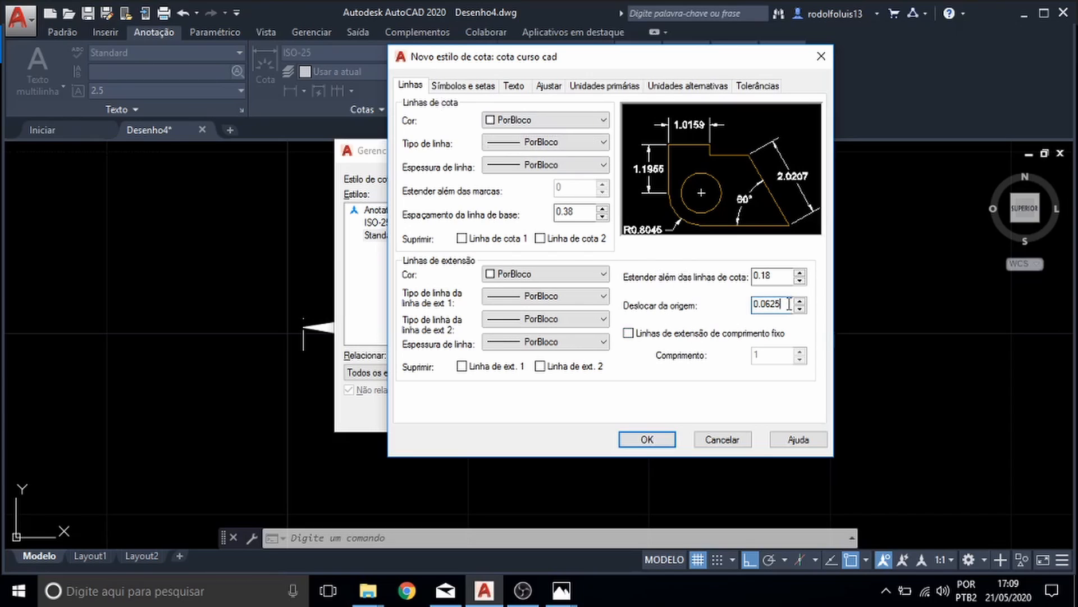
# - Set the extension lines' origin offset to 0.05 and open the new style's symbols and arrows settings
pyautogui.moveTo(784, 304); pyautogui.dragTo(762, 305)
pyautogui.write('5')
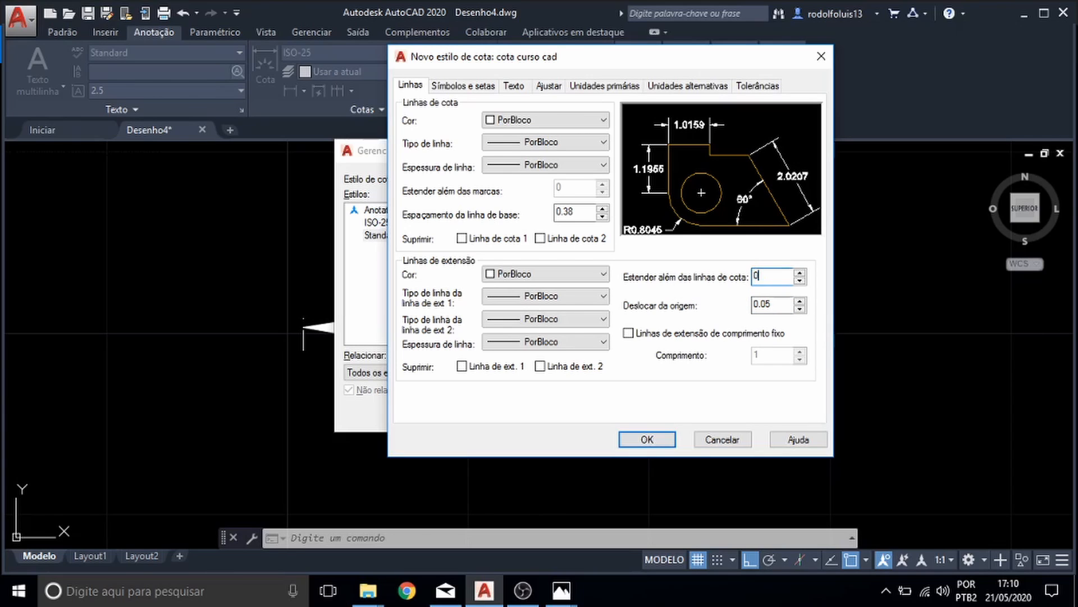
pyautogui.click(475, 84)
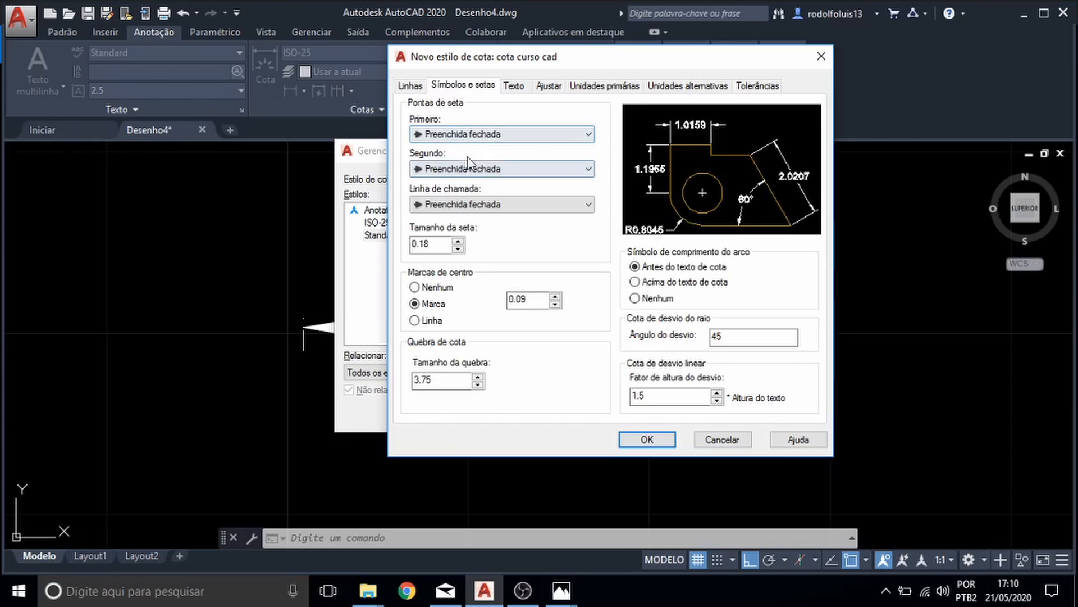
# - Set the first, second and leader arrowheads of the new dimension style to Inclinada
pyautogui.click(457, 137)
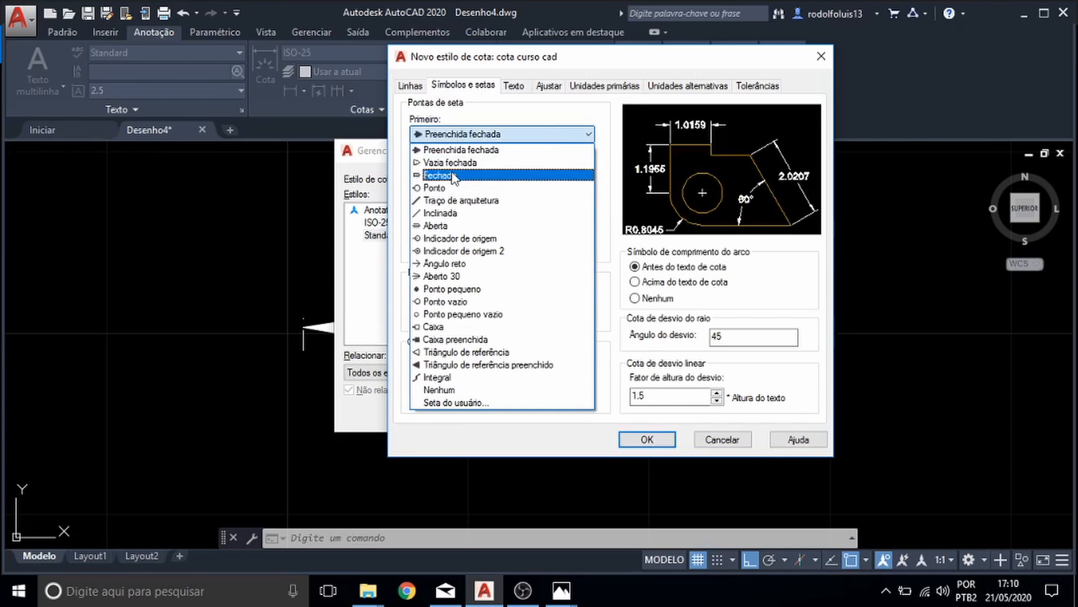
pyautogui.click(450, 218)
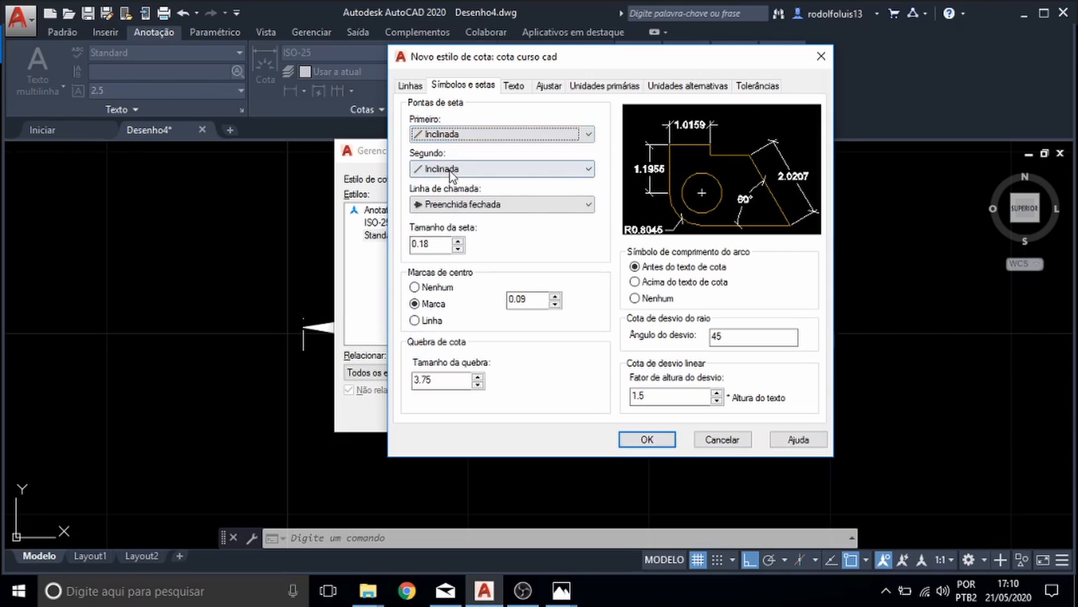
pyautogui.click(453, 205)
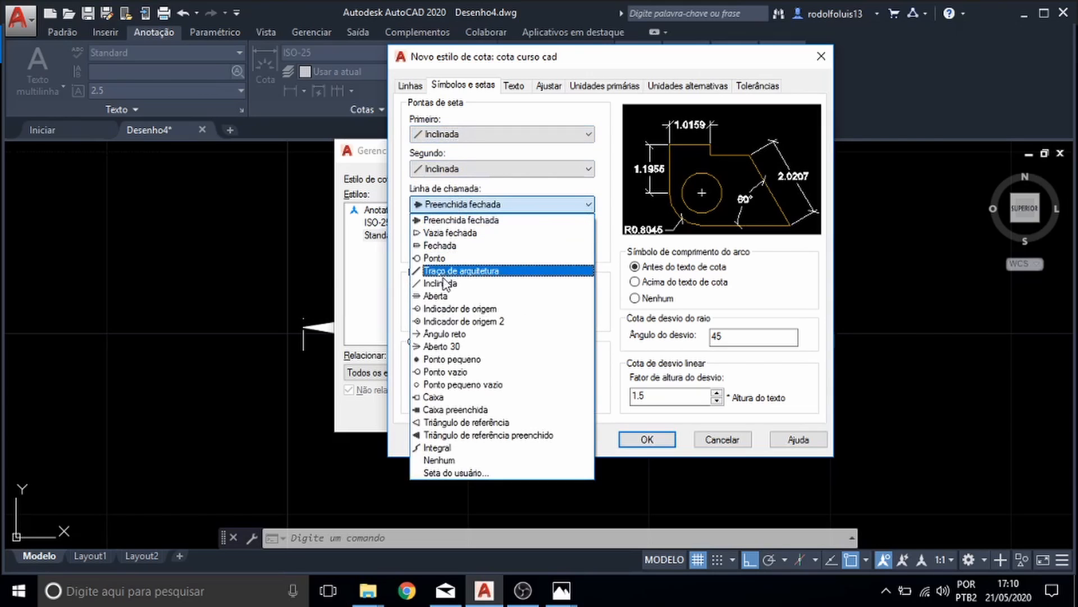
pyautogui.click(445, 284)
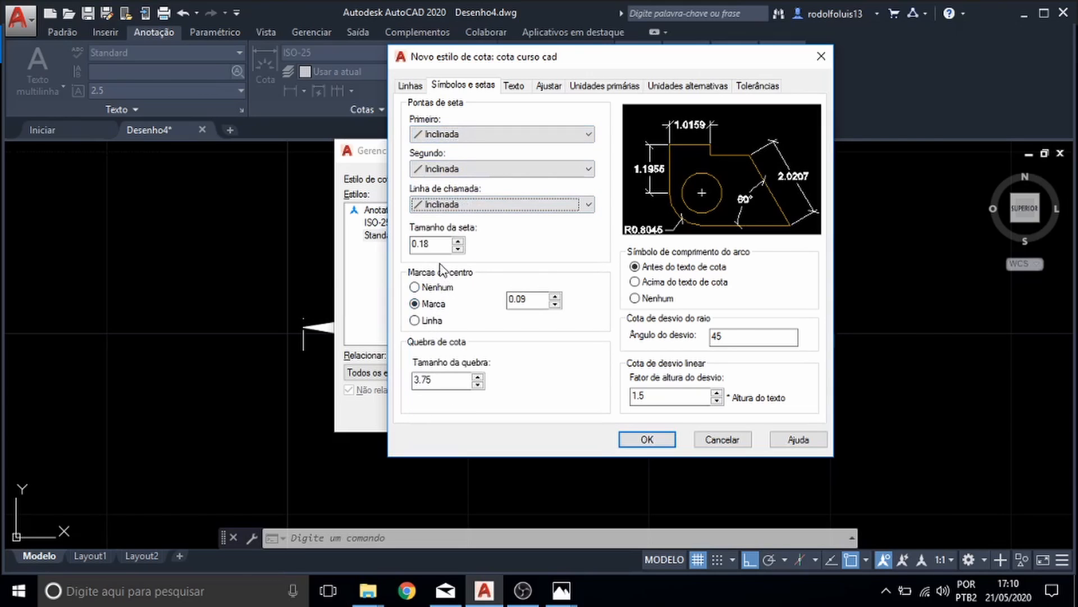
# - Set the arrow size to 0.1, save the new dimension style and close the style manager
pyautogui.click(429, 245)
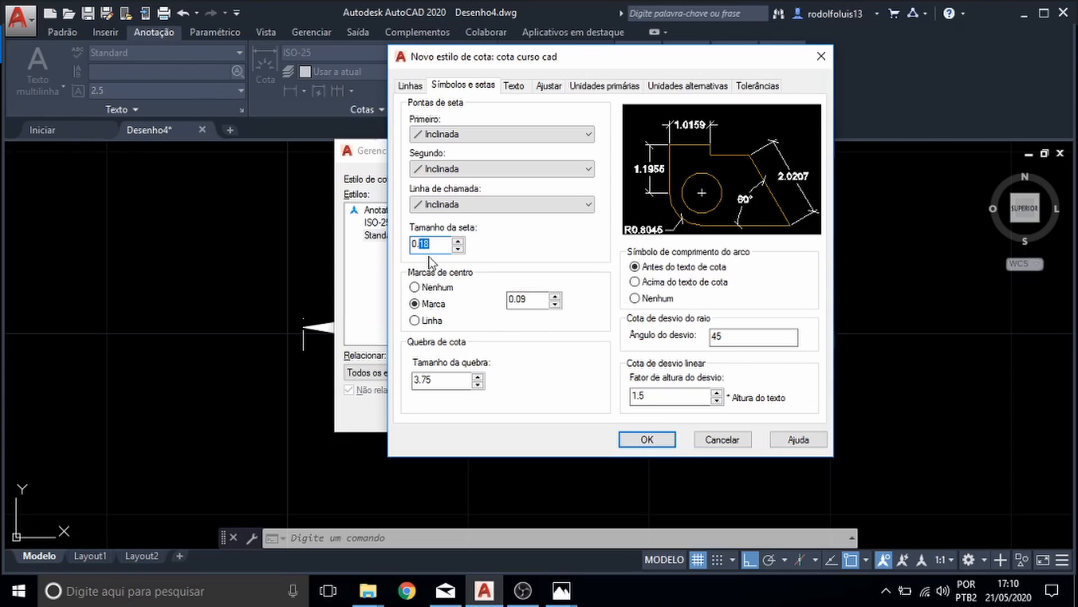
pyautogui.click(649, 439)
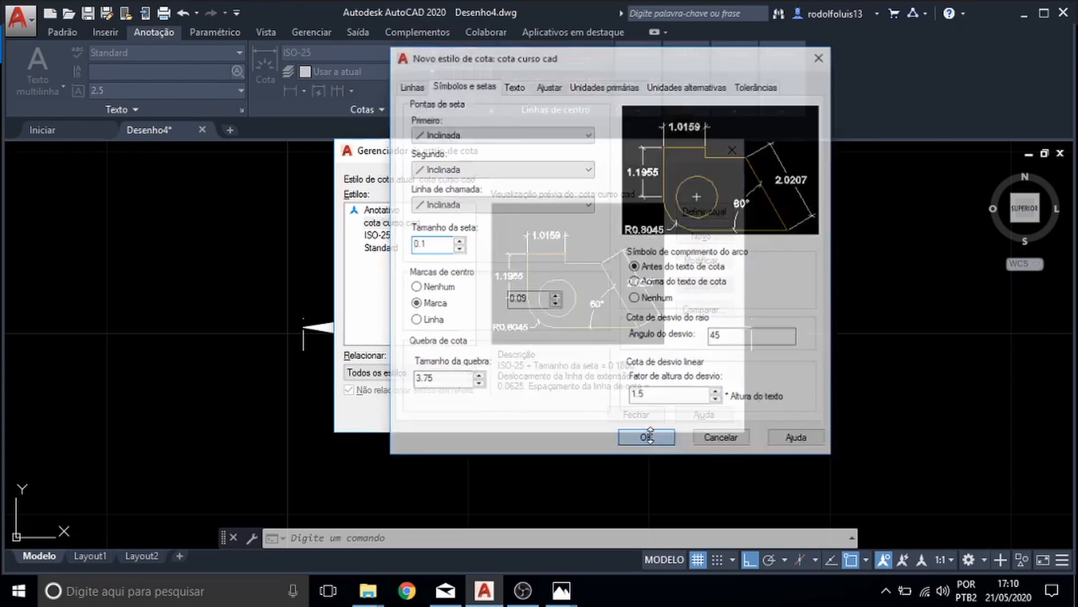
pyautogui.click(638, 412)
# - Place a horizontal dimension about 24.2 units long below the existing one, using the "cota curso cad" style
pyautogui.scroll(4, 469, 337)
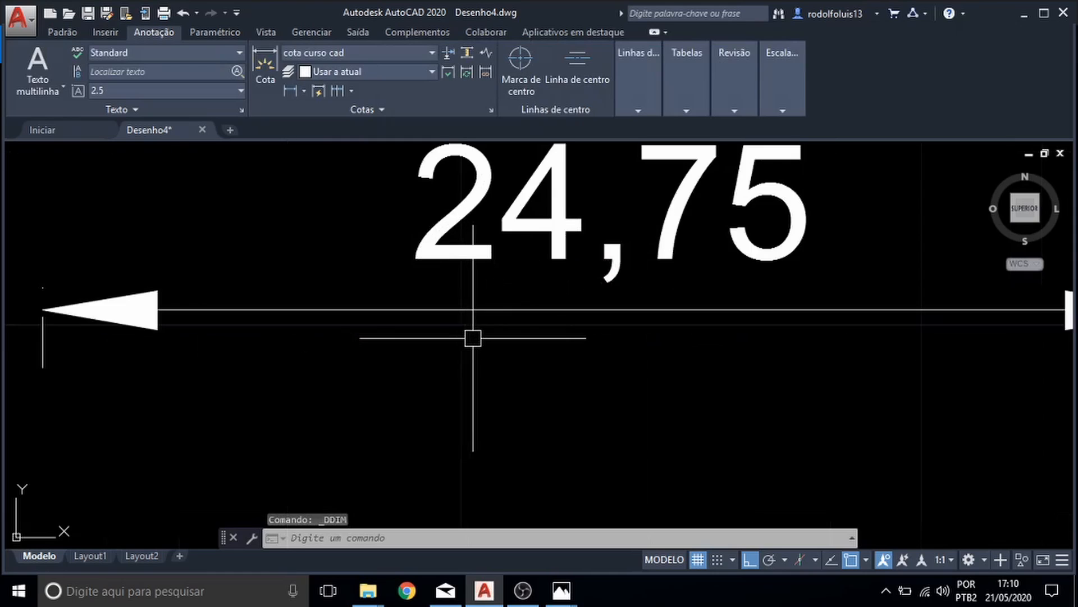
pyautogui.scroll(-4, 471, 336)
pyautogui.click(308, 55)
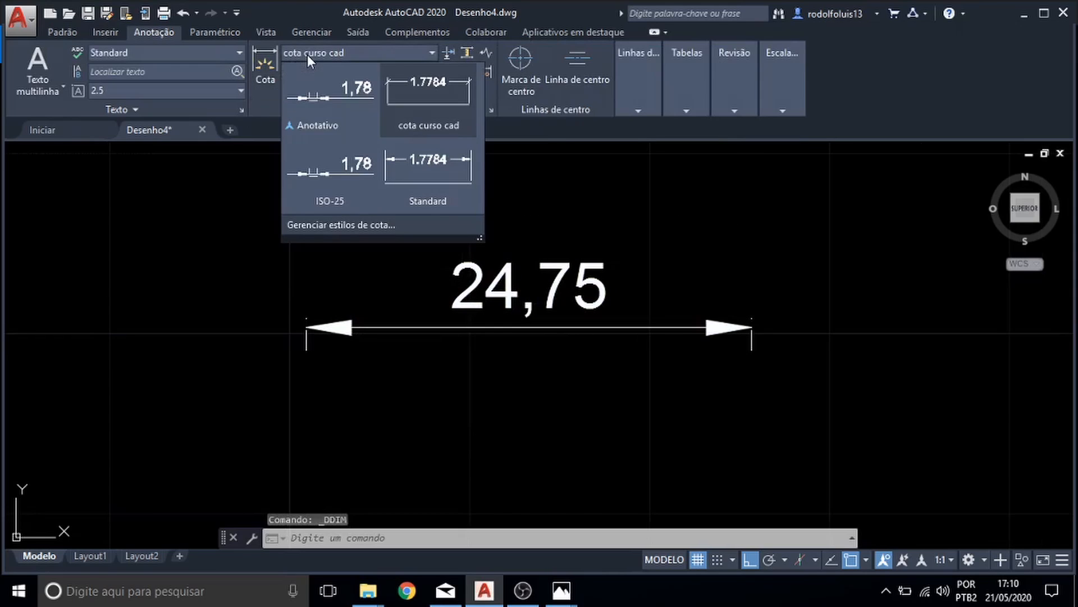
pyautogui.click(420, 102)
pyautogui.click(264, 70)
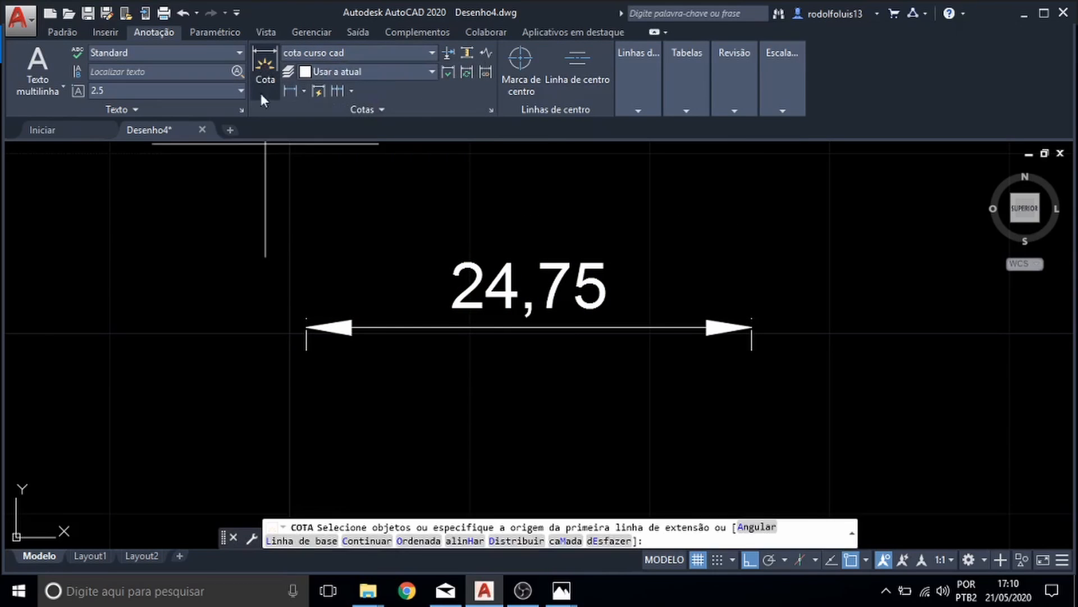
pyautogui.click(310, 427)
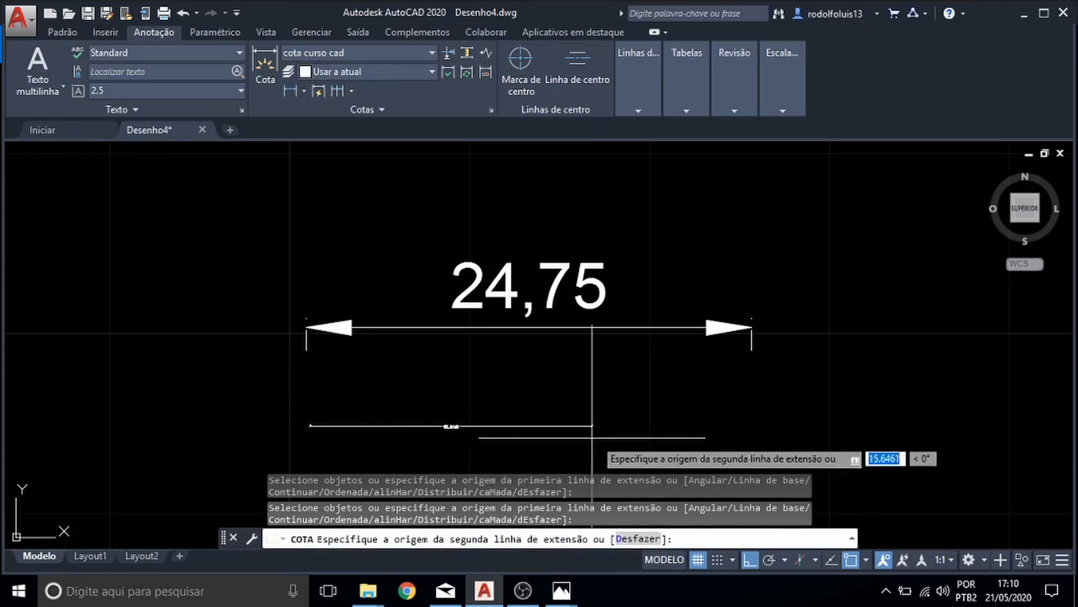
pyautogui.click(746, 428)
pyautogui.click(737, 428)
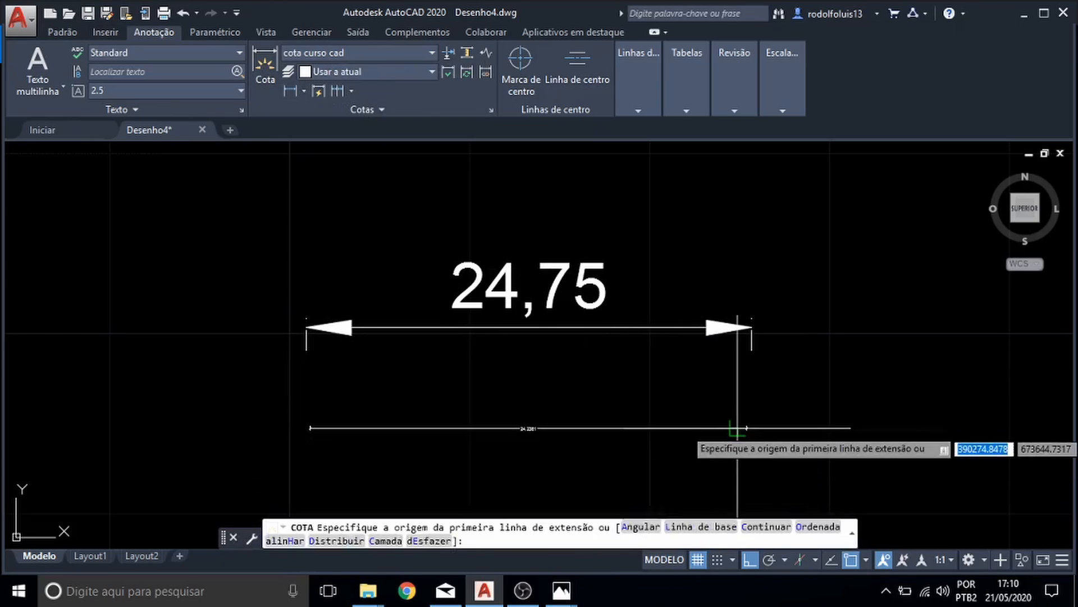
pyautogui.scroll(12, 522, 430)
pyautogui.press('Escape')
pyautogui.scroll(-6, 504, 270)
pyautogui.scroll(-5, 505, 259)
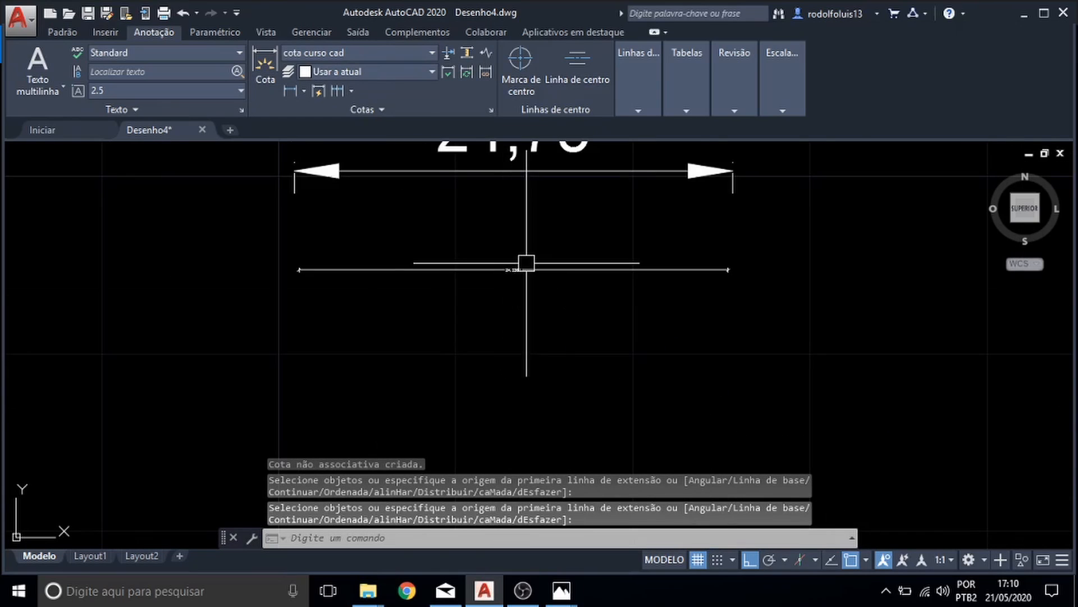
# - Draw a rectangle about 5.5 by 8.4 units beside the two horizontal dimensions
pyautogui.write('retangu')
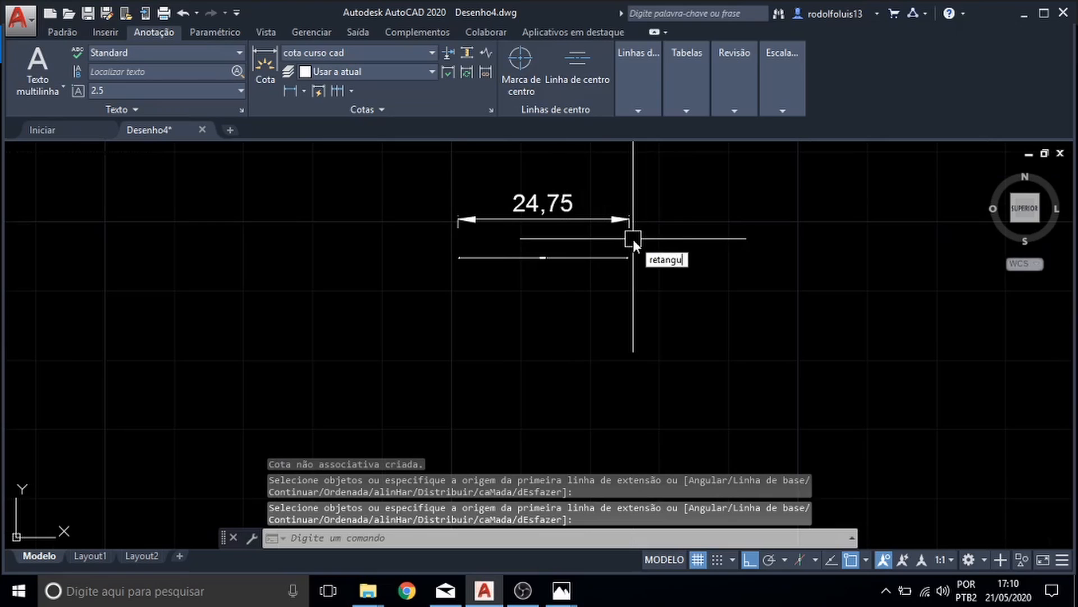
pyautogui.write('lo')
pyautogui.press('Return')
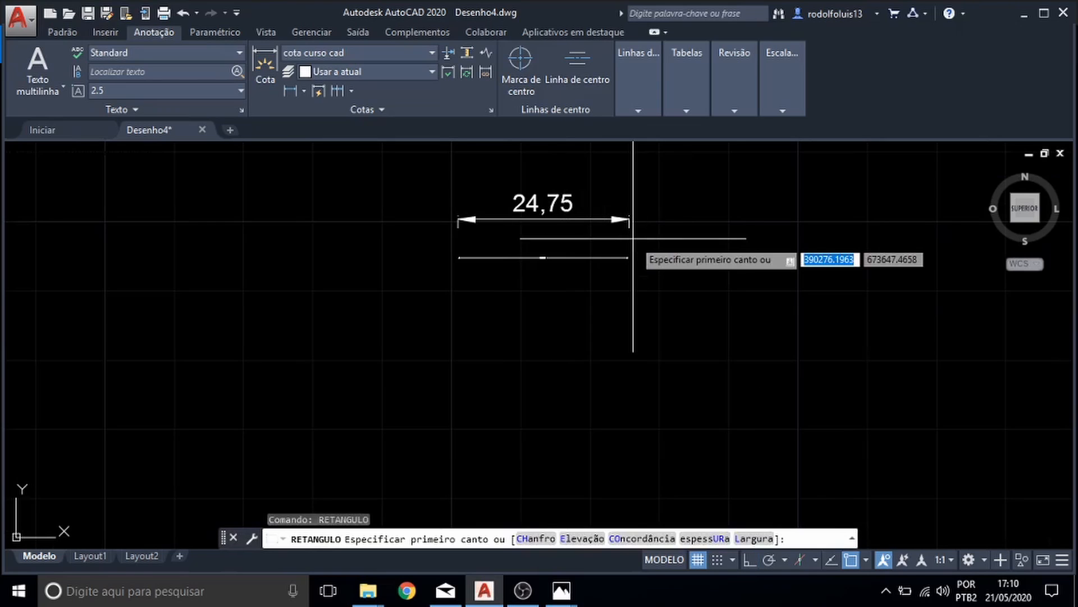
pyautogui.click(726, 213)
pyautogui.scroll(4, 763, 236)
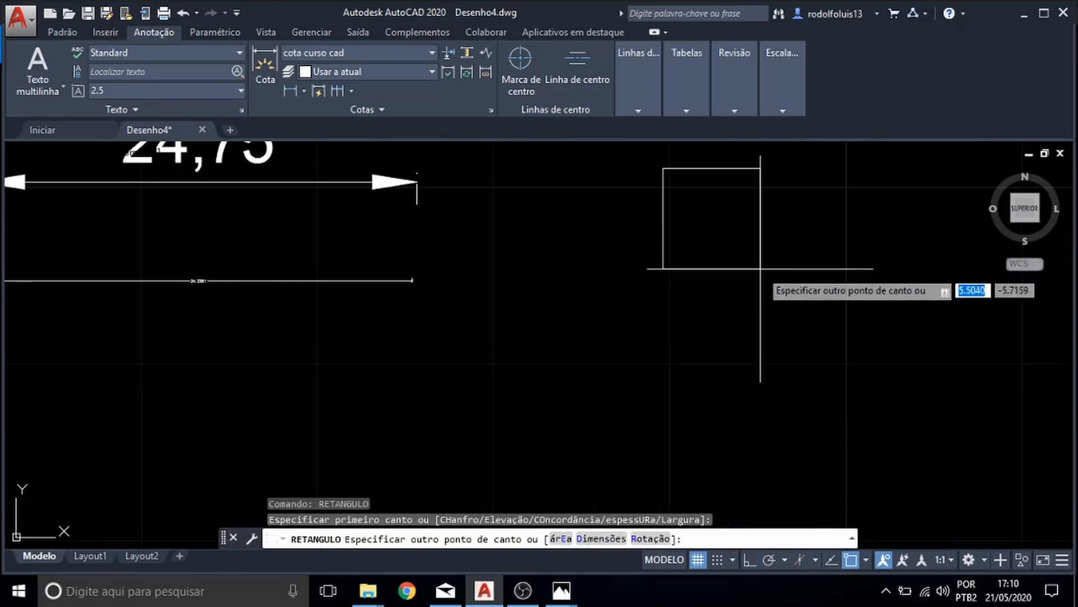
pyautogui.click(761, 317)
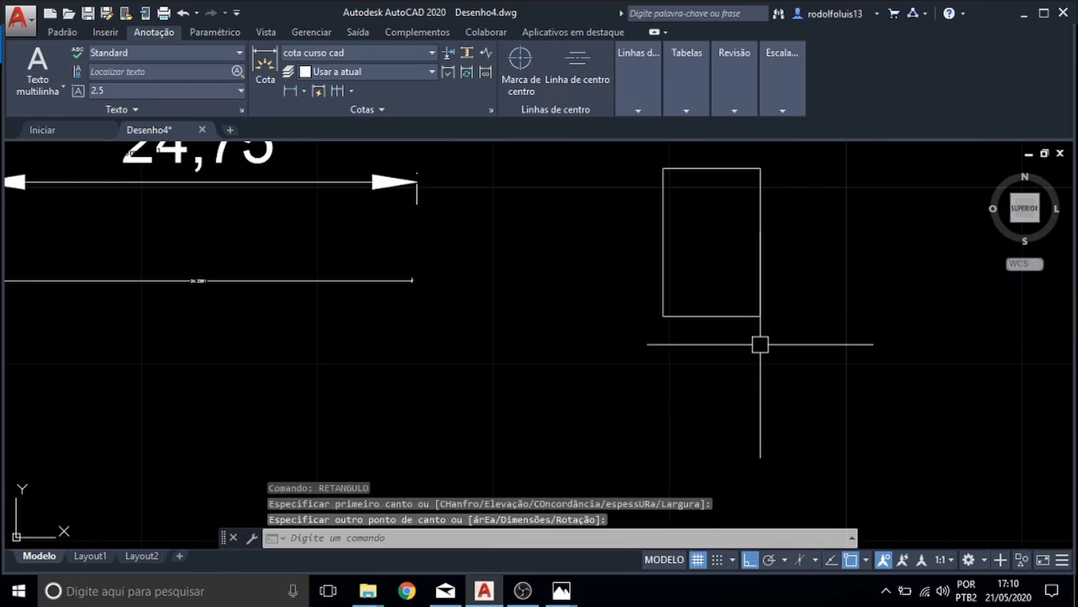
pyautogui.press('Escape')
pyautogui.press('Escape')
pyautogui.scroll(-2, 572, 299)
# - Dimension the rectangle's width just below its bottom edge
pyautogui.click(268, 59)
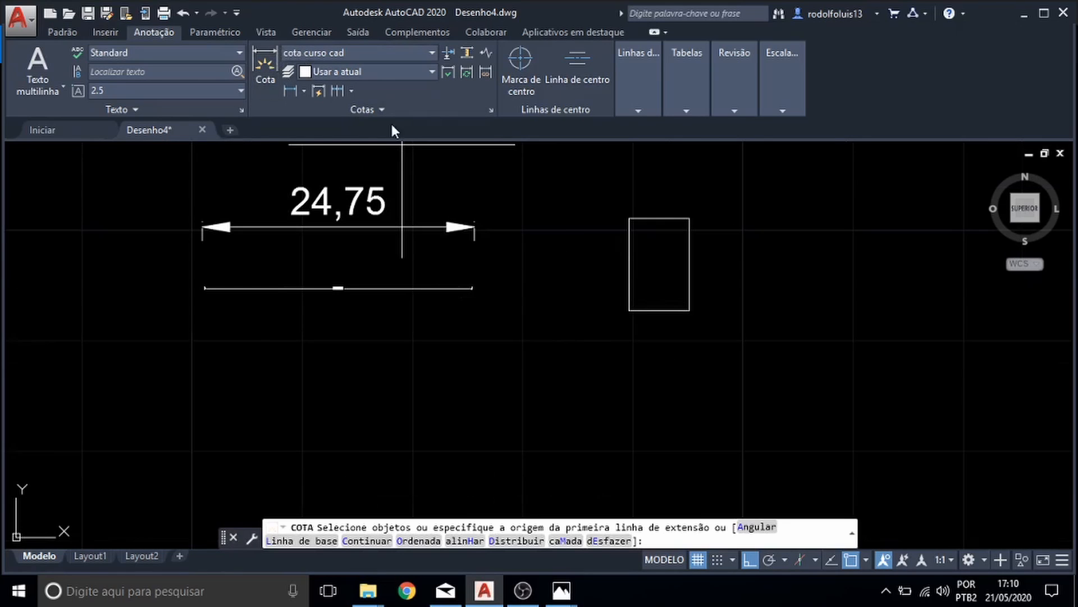
pyautogui.click(629, 310)
pyautogui.click(690, 310)
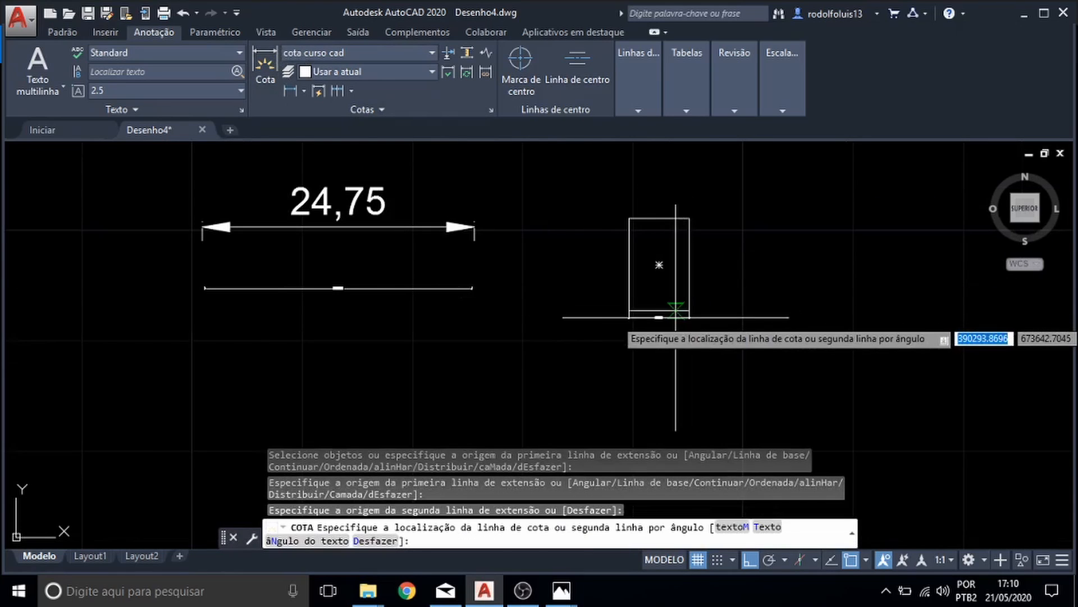
pyautogui.scroll(4, 676, 317)
pyautogui.click(671, 313)
pyautogui.press('Return')
pyautogui.scroll(-2, 653, 315)
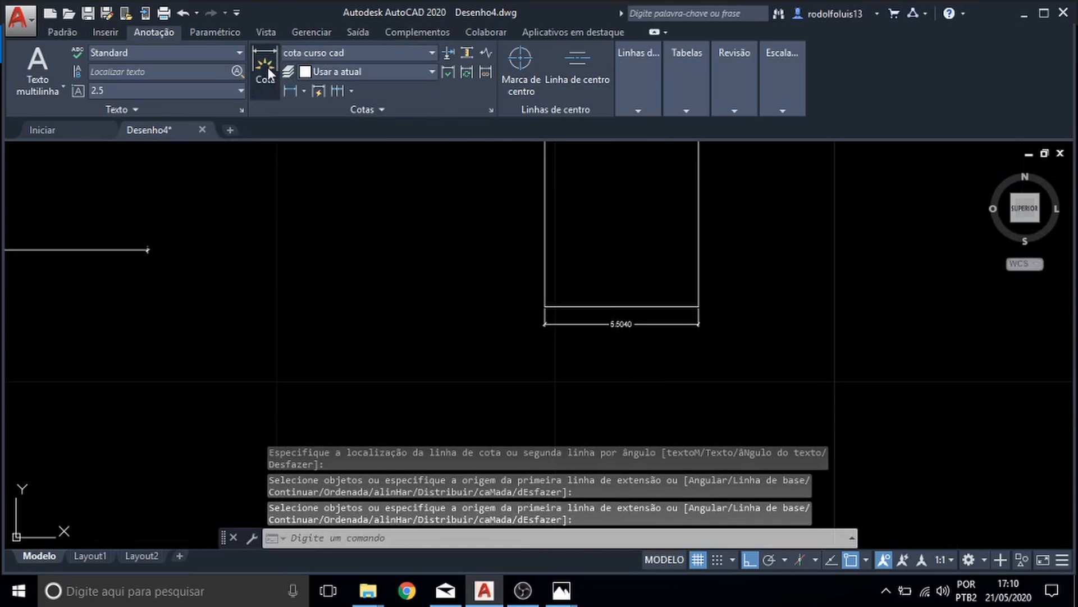
# - Dimension the rectangle's height along its right-hand edge
pyautogui.click(268, 73)
pyautogui.click(688, 309)
pyautogui.moveTo(708, 261); pyautogui.dragTo(684, 354, button='middle')
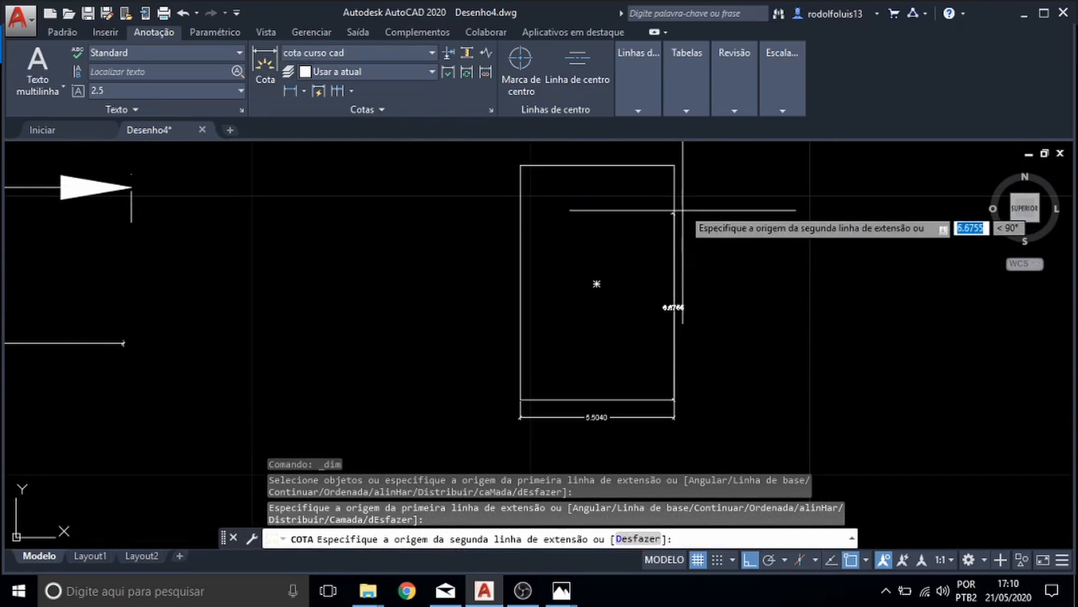
pyautogui.click(674, 166)
pyautogui.click(710, 207)
pyautogui.scroll(6, 720, 284)
pyautogui.press('Escape')
pyautogui.scroll(-4, 718, 247)
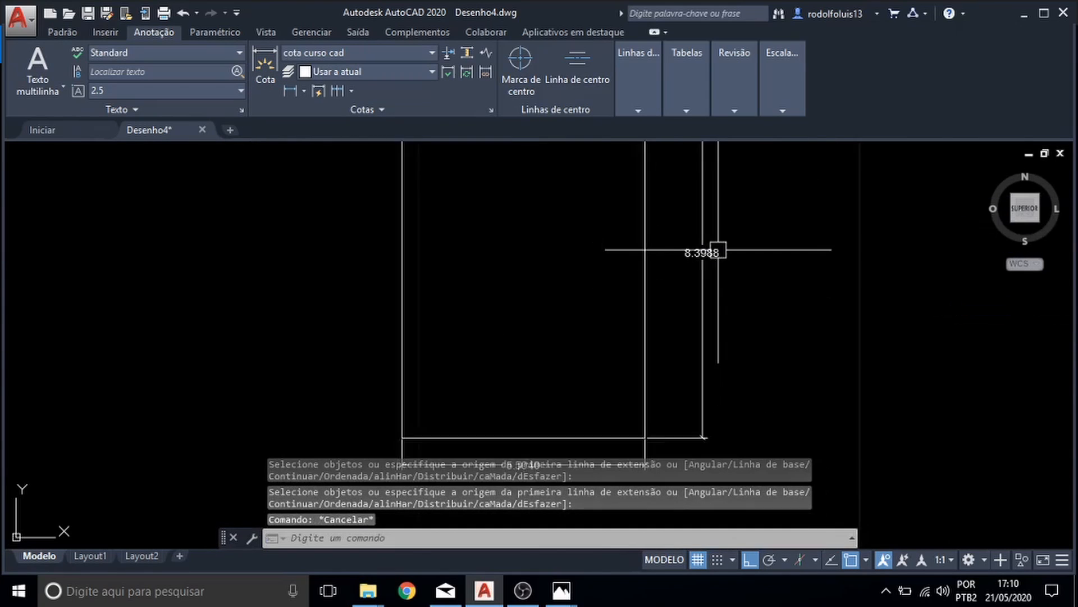
pyautogui.scroll(-2, 718, 250)
pyautogui.click(622, 383)
pyautogui.press('Escape')
pyautogui.press('Escape')
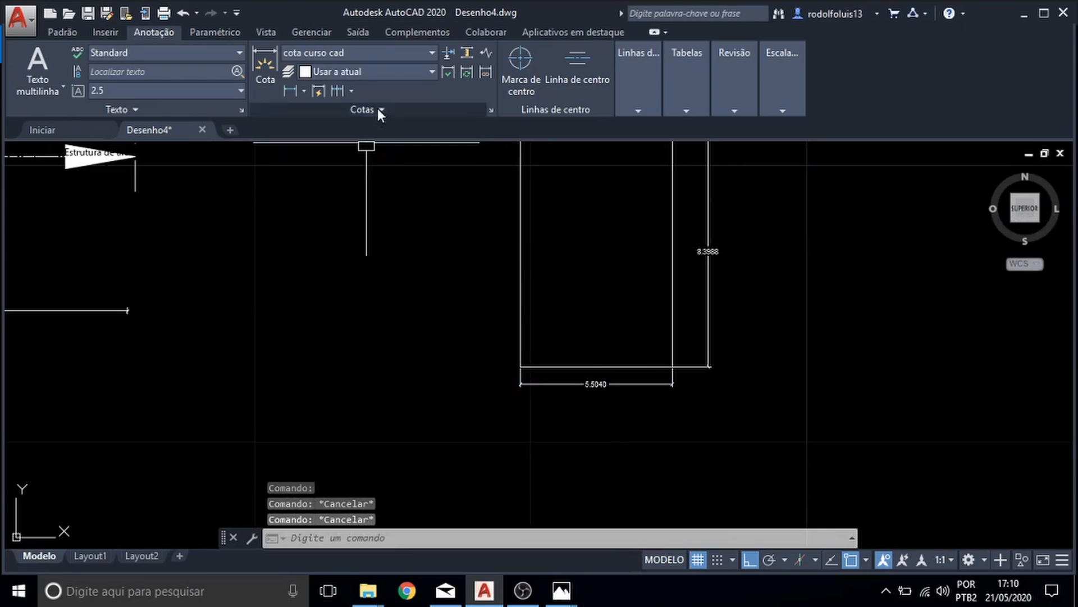
# - Review the "cota curso cad" style in the dimension style manager and close it without changes
pyautogui.click(357, 54)
pyautogui.click(346, 225)
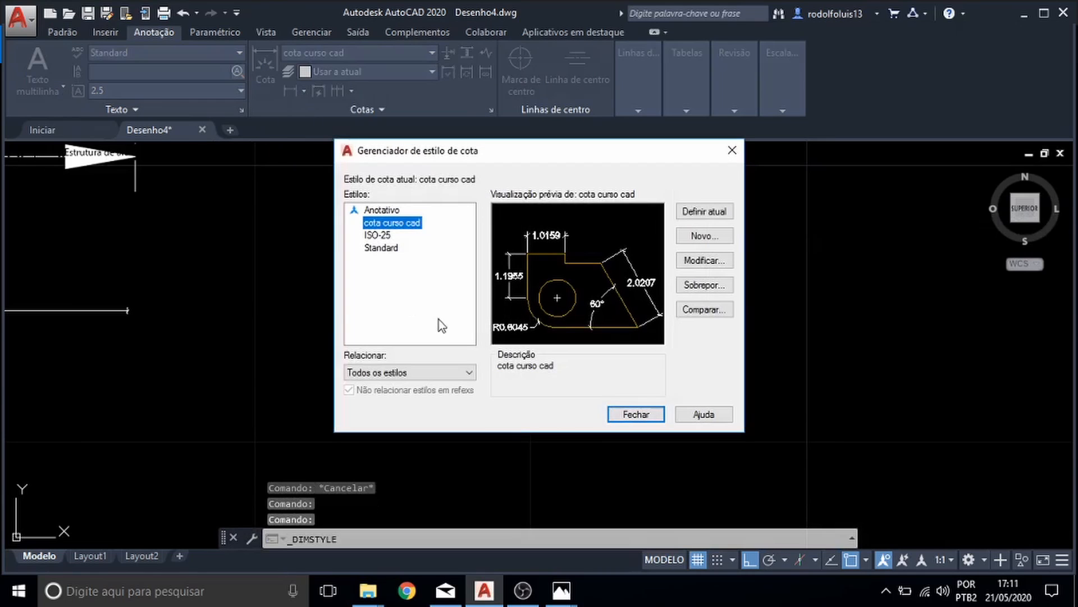
pyautogui.click(388, 234)
pyautogui.click(384, 226)
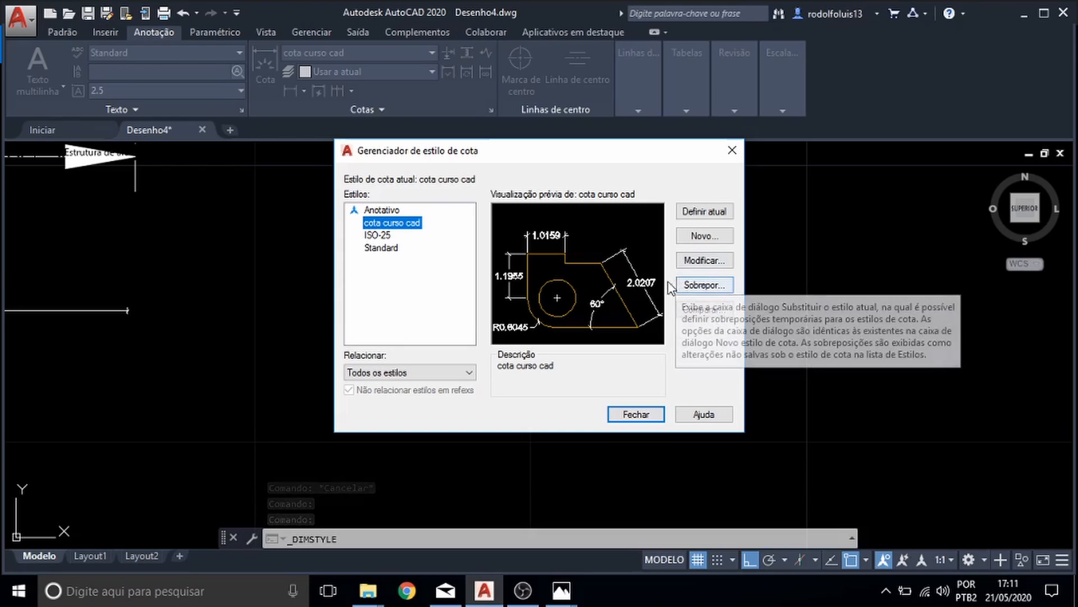
pyautogui.press('Escape')
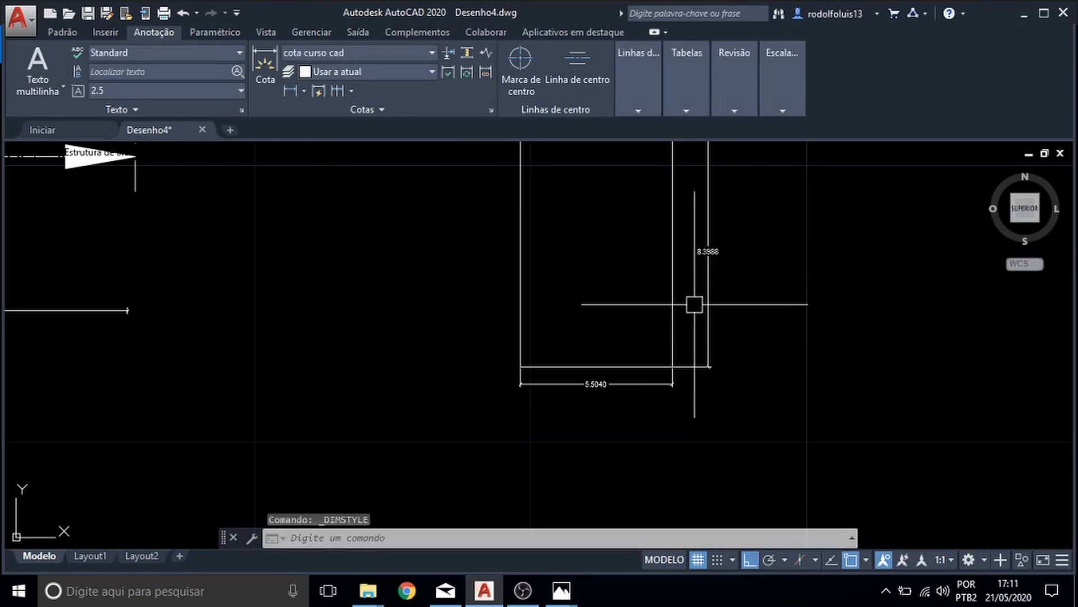
# - Examine the rectangle's dimensions at several zoom levels and compare them with the two long horizontal dimensions
pyautogui.scroll(4, 655, 370)
pyautogui.moveTo(607, 313); pyautogui.dragTo(607, 240, button='middle')
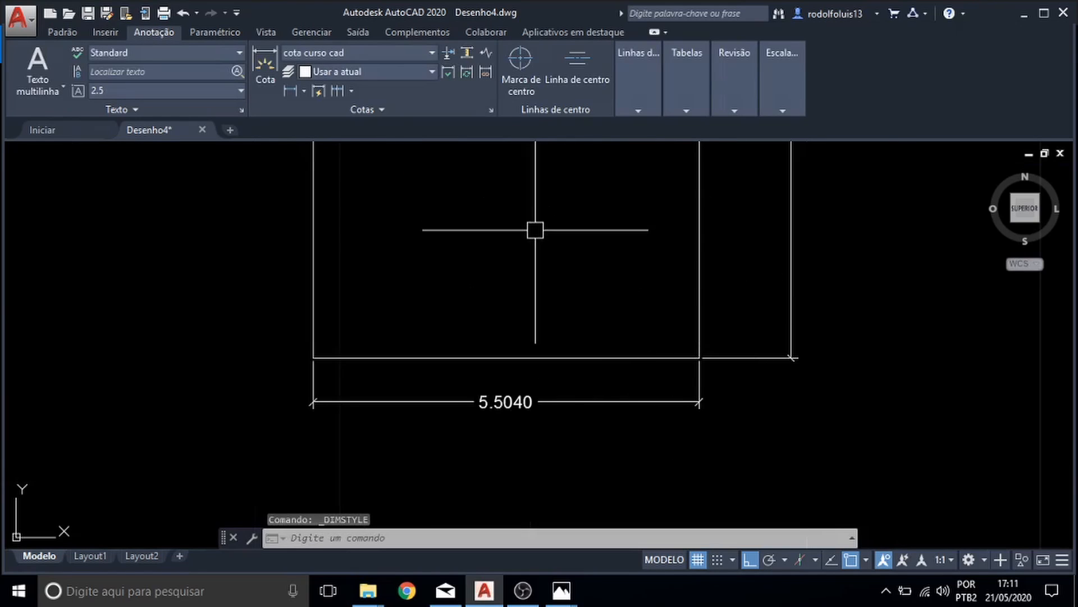
pyautogui.scroll(-6, 526, 233)
pyautogui.moveTo(513, 226); pyautogui.dragTo(518, 313, button='middle')
pyautogui.scroll(6, 517, 312)
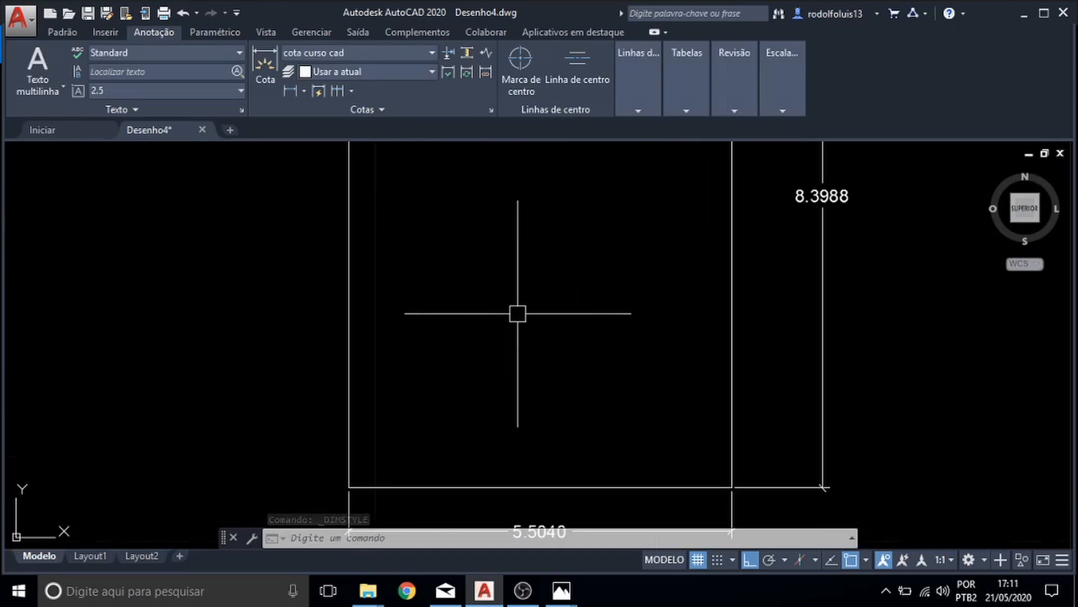
pyautogui.scroll(-4, 521, 316)
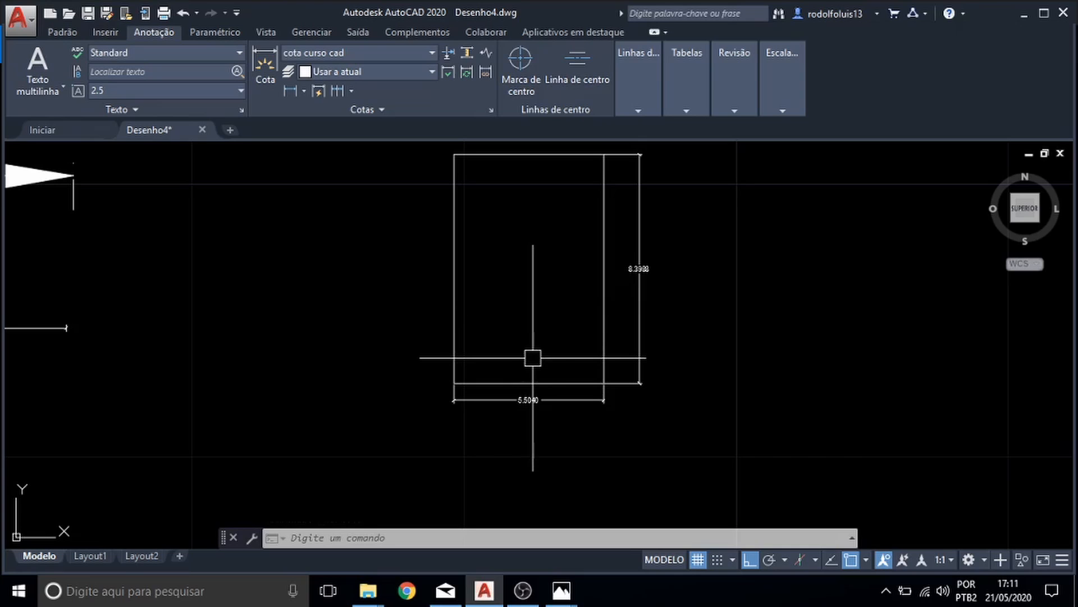
pyautogui.scroll(-6, 531, 359)
pyautogui.scroll(5, 285, 320)
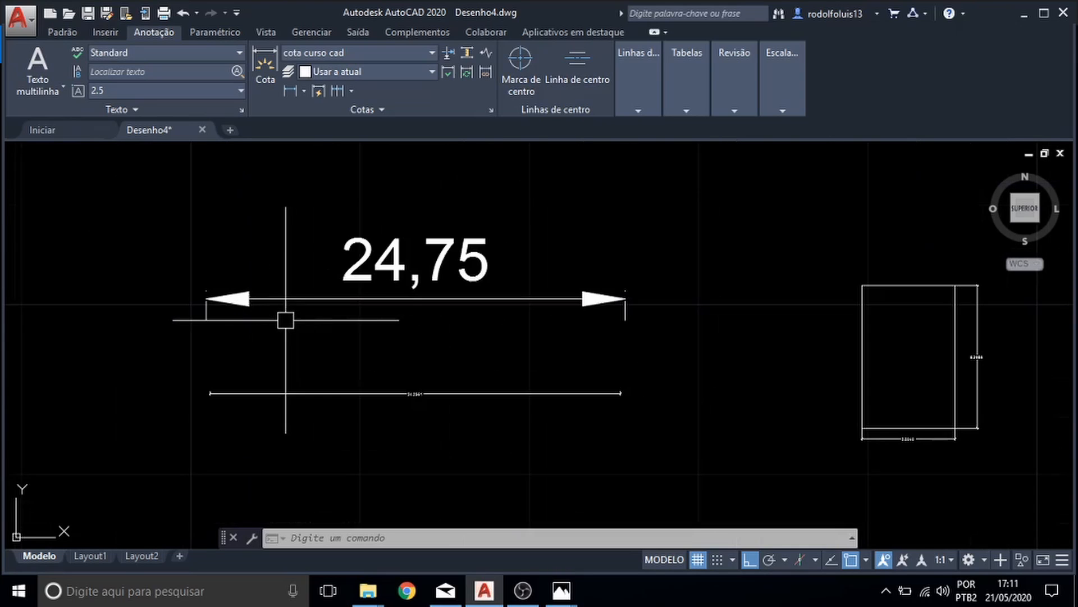
pyautogui.scroll(-6, 414, 272)
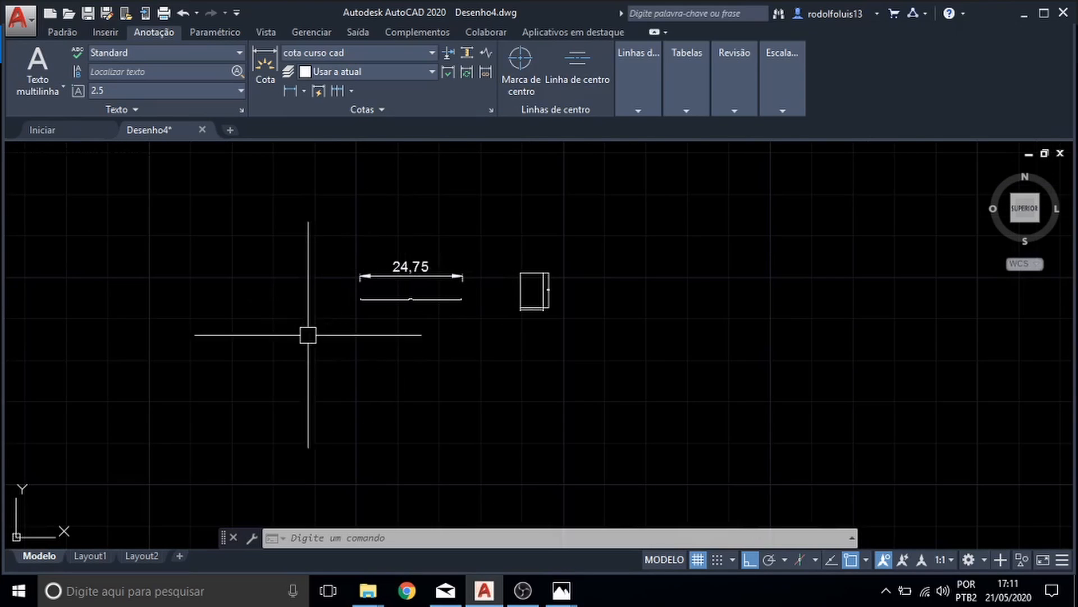
# - Erase the rectangle and all the practice dimensions from the drawing
pyautogui.click(280, 372)
pyautogui.press('Delete')
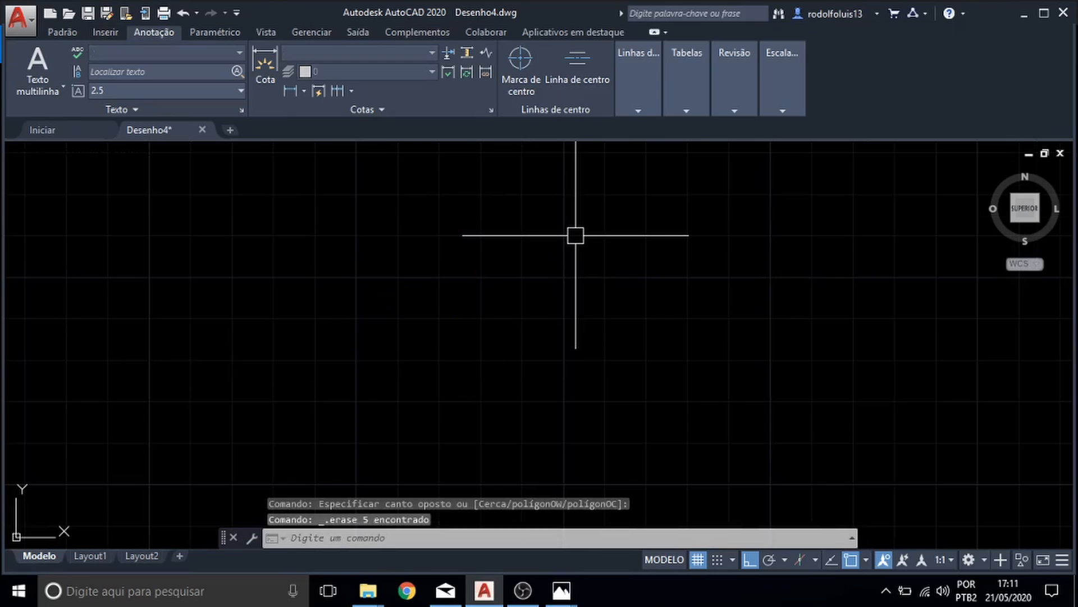
pyautogui.click(364, 53)
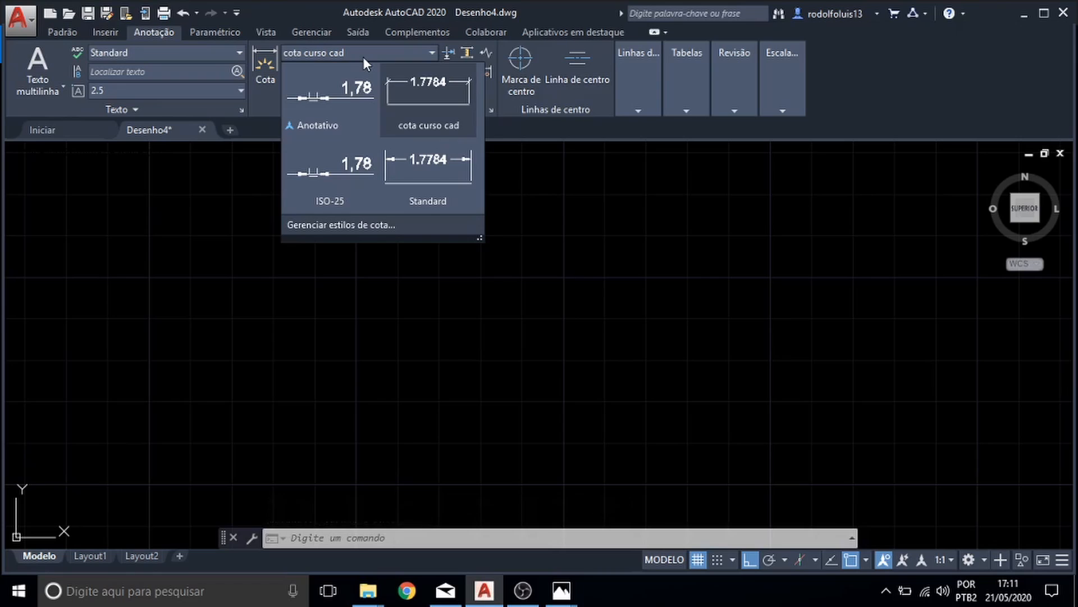
pyautogui.click(363, 56)
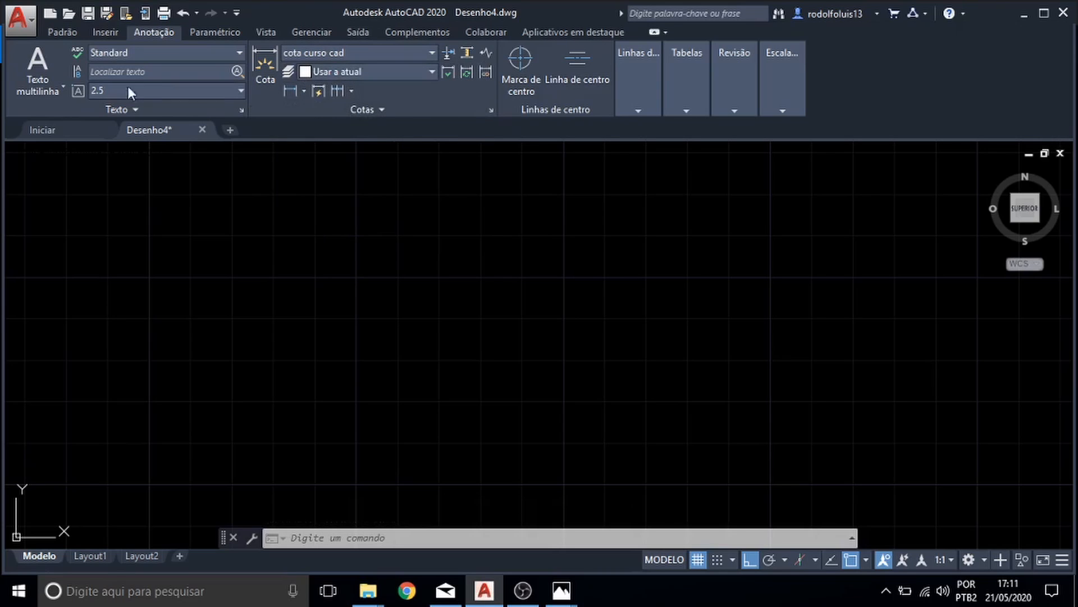
pyautogui.click(41, 71)
pyautogui.click(52, 92)
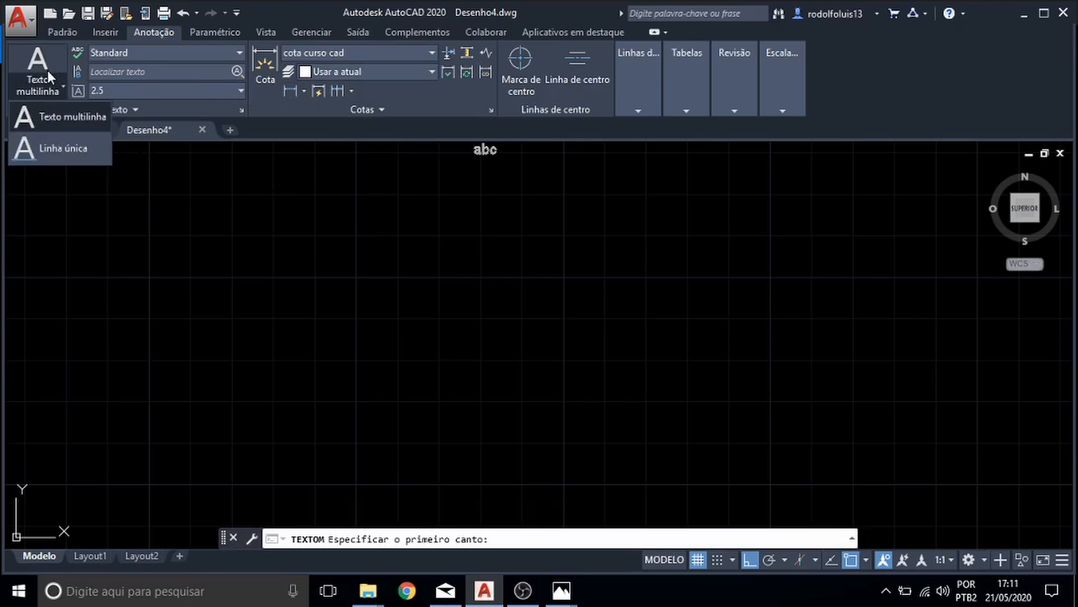
pyautogui.click(160, 110)
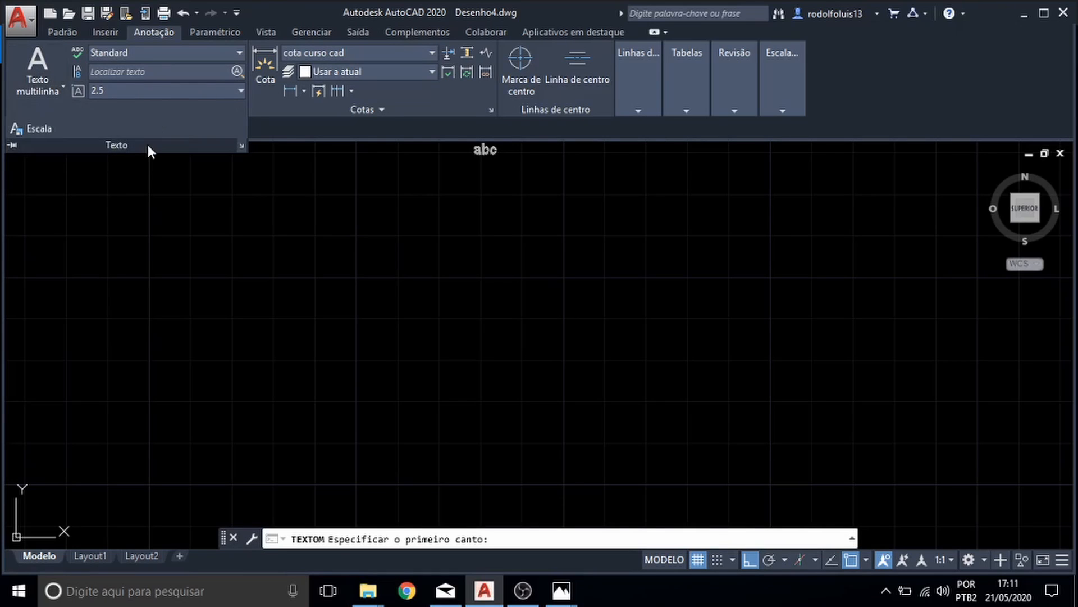
# - Create a new text style named "calibri" in the text style manager
pyautogui.click(154, 55)
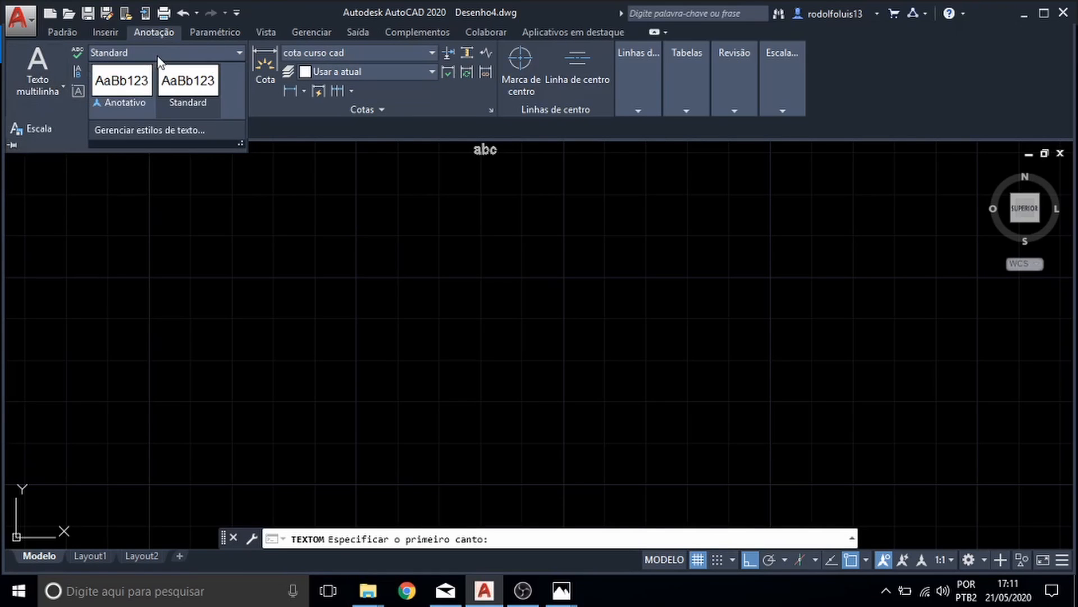
pyautogui.click(179, 130)
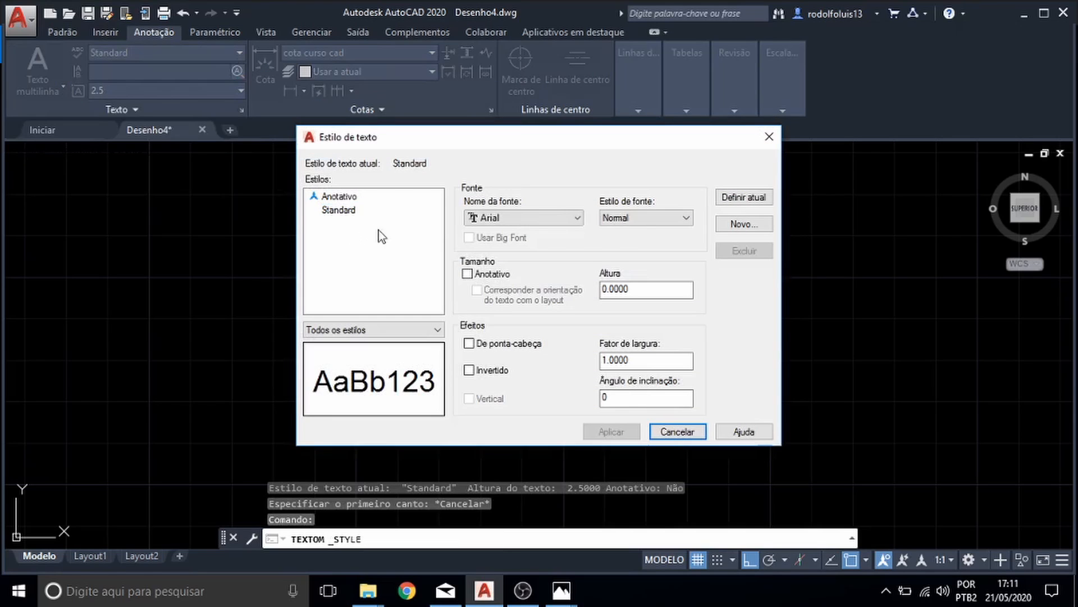
pyautogui.click(743, 225)
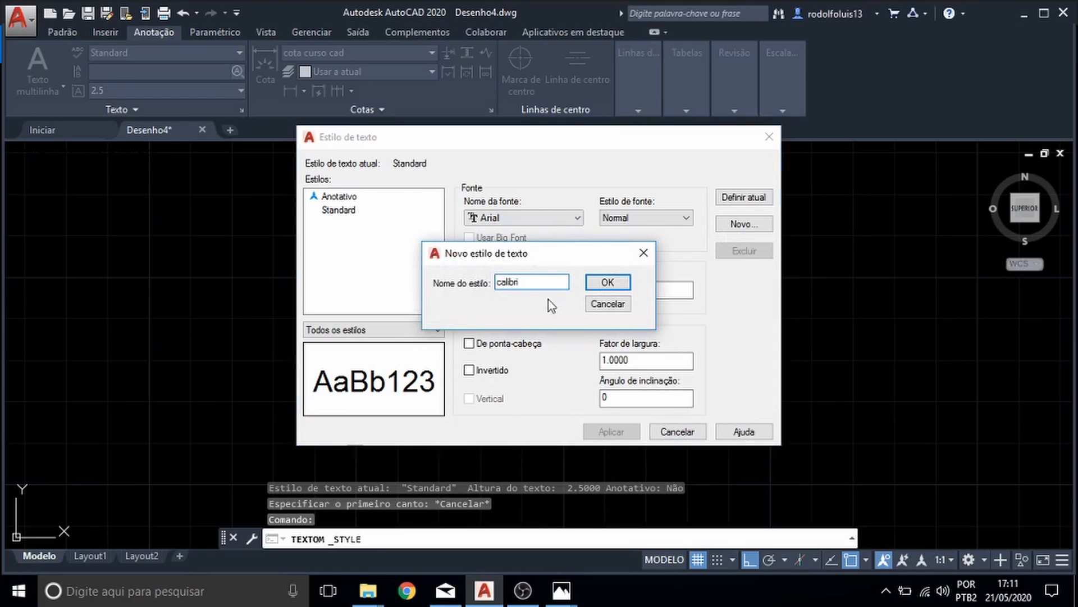
pyautogui.click(600, 286)
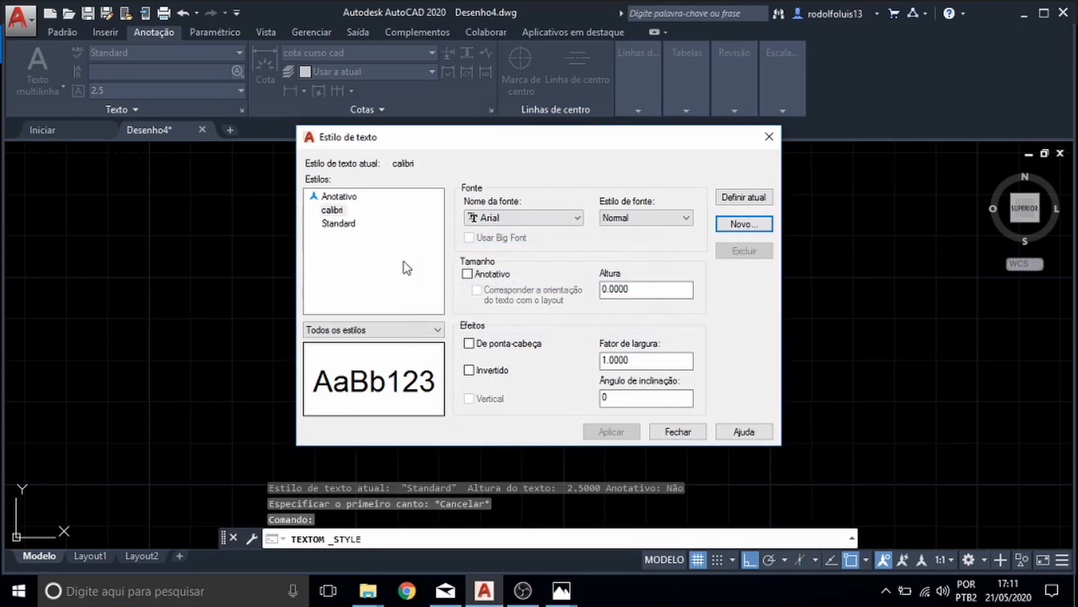
# - Set the new text style's font to Calibri and its font style to Negrito (bold)
pyautogui.click(502, 222)
pyautogui.press('c')
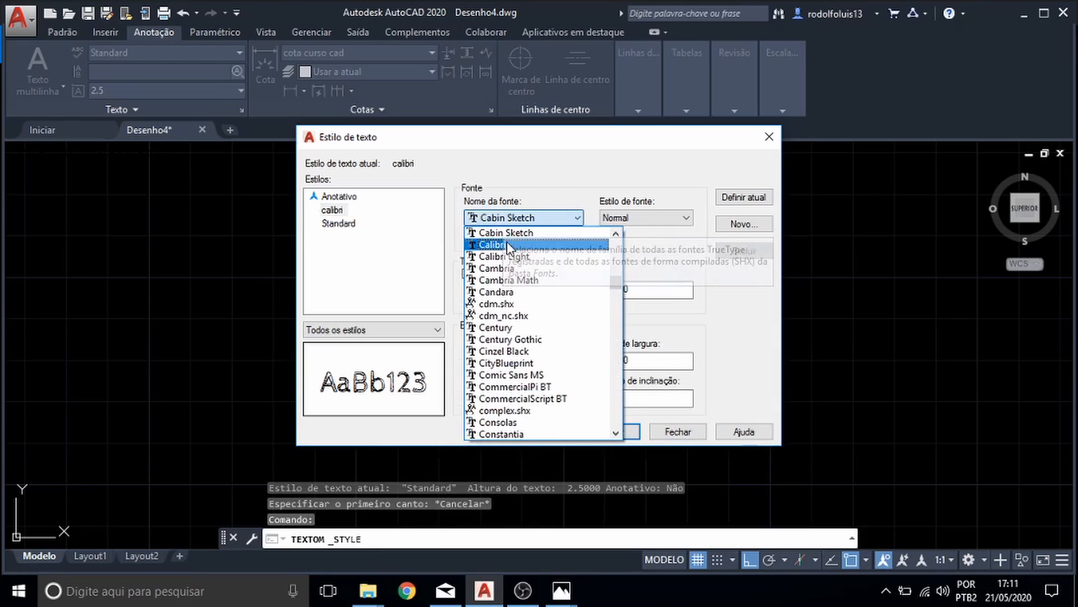
pyautogui.click(507, 245)
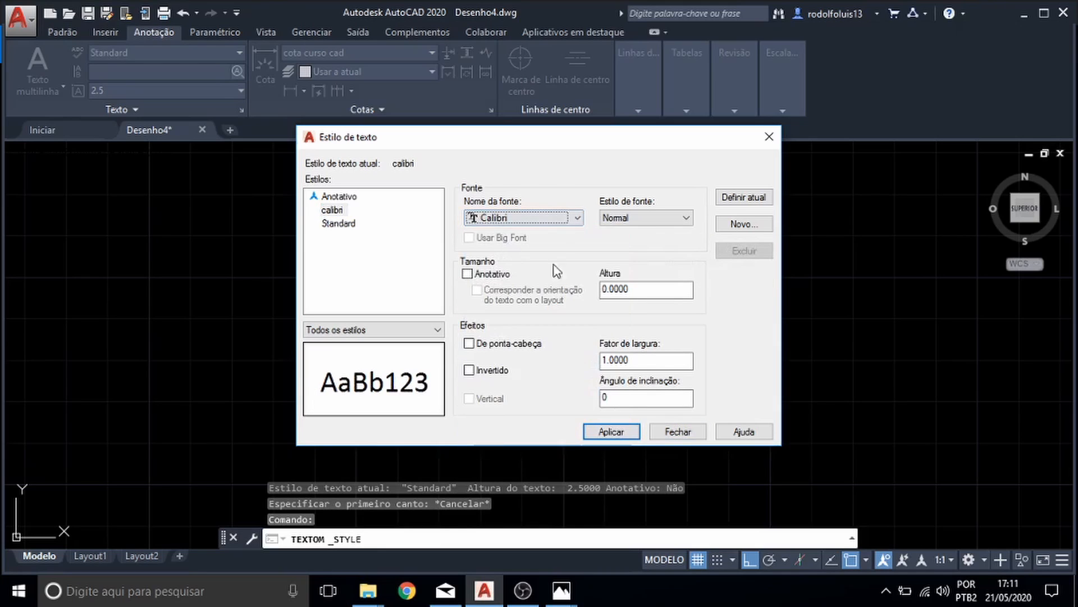
pyautogui.click(621, 219)
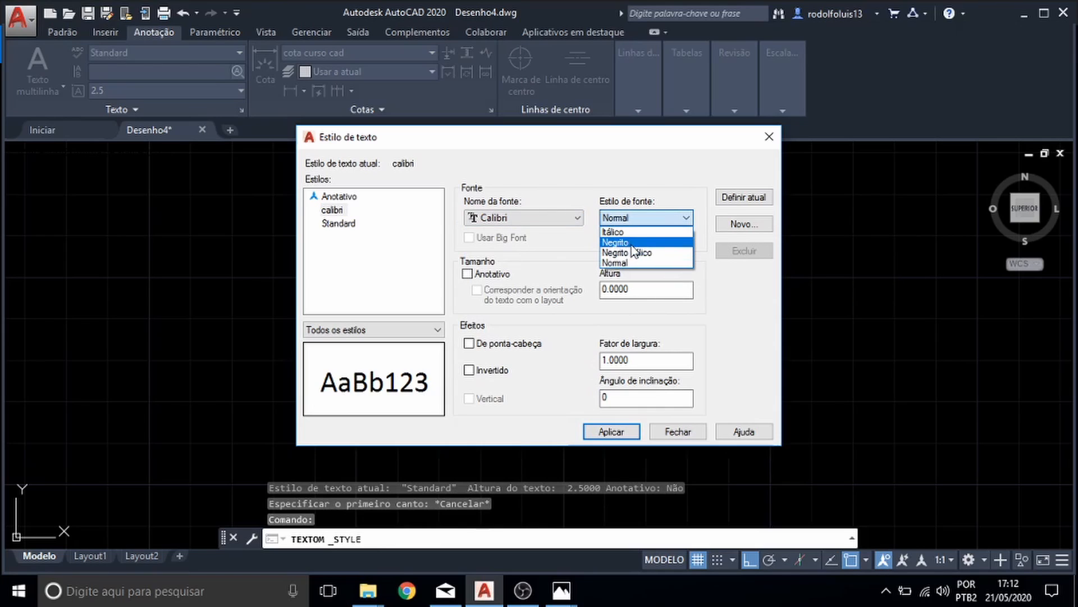
pyautogui.click(631, 243)
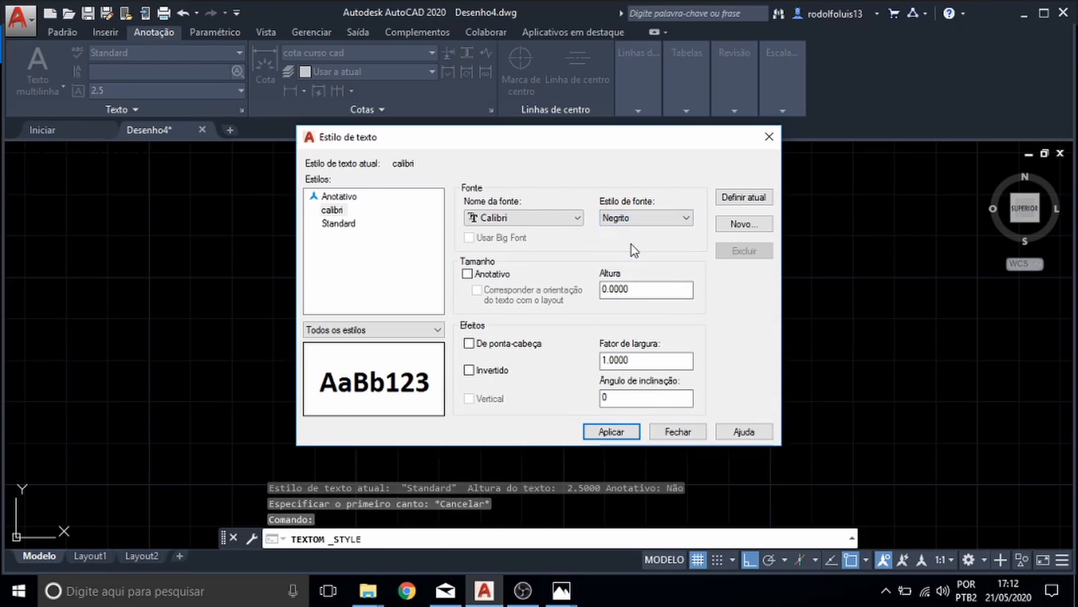
# - Leave the De ponta-cabeça and Invertido effects off, apply the calibri text style and close the text style manager
pyautogui.click(504, 345)
pyautogui.click(505, 345)
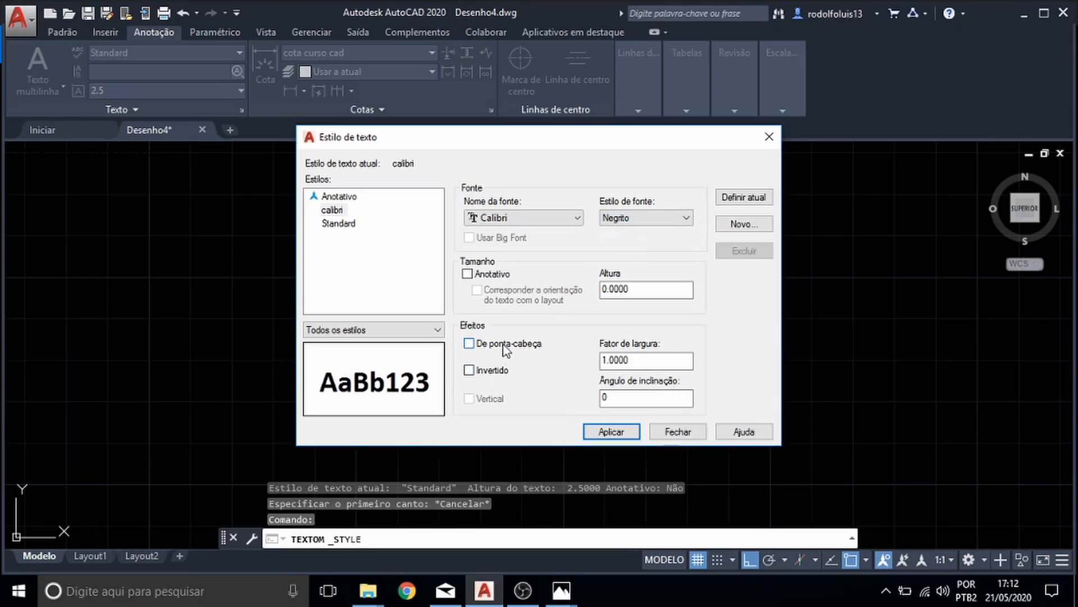
pyautogui.click(492, 373)
pyautogui.click(615, 433)
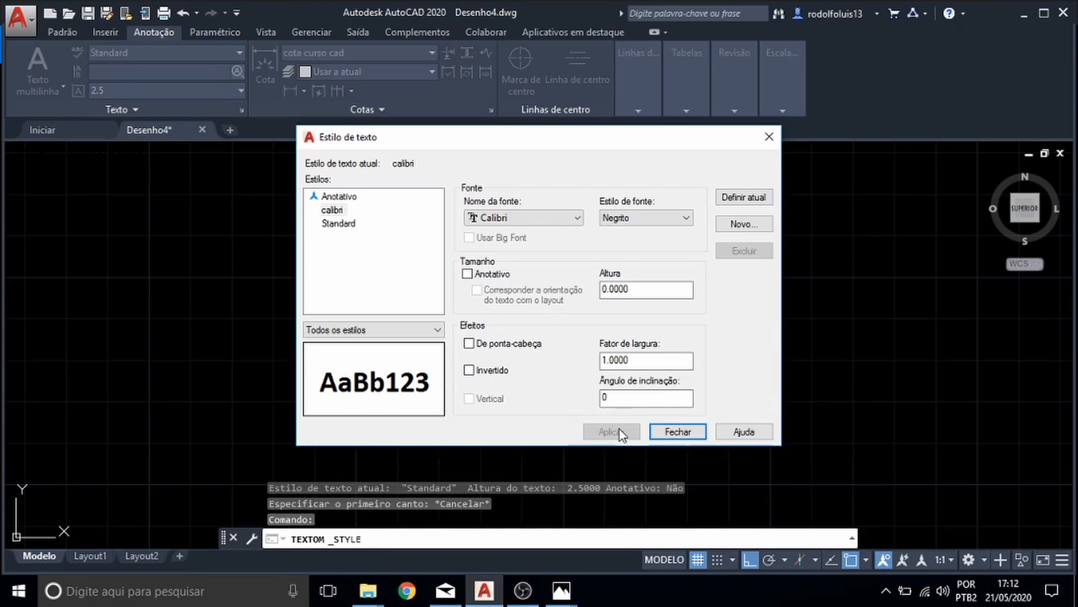
pyautogui.click(677, 431)
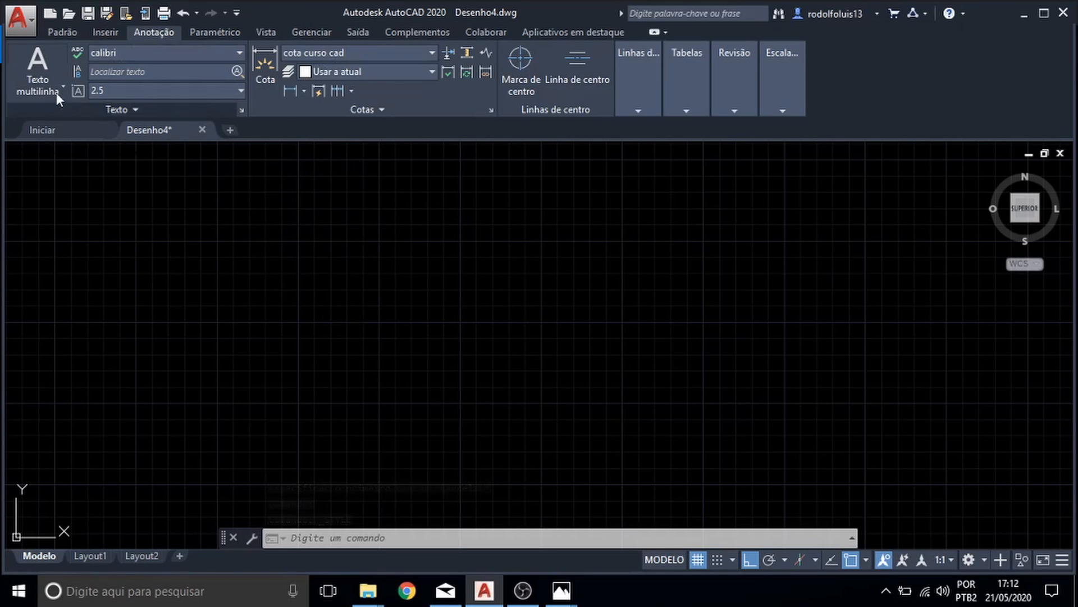
# - Place the multiline text "quarto" in the empty drawing area using the calibri style at height 2.5
pyautogui.click(37, 67)
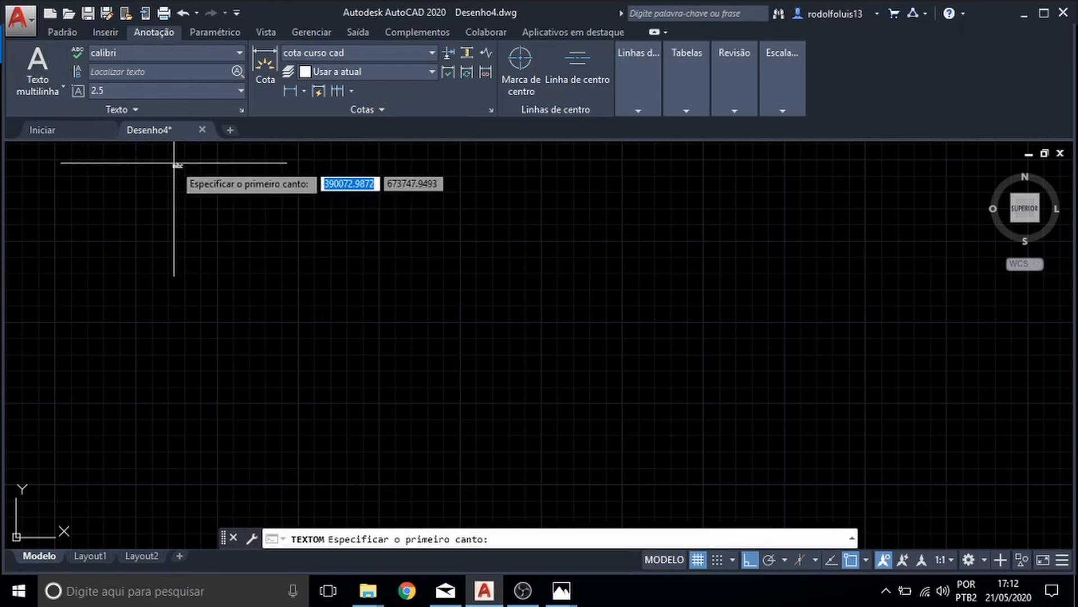
pyautogui.click(38, 74)
pyautogui.scroll(5, 313, 241)
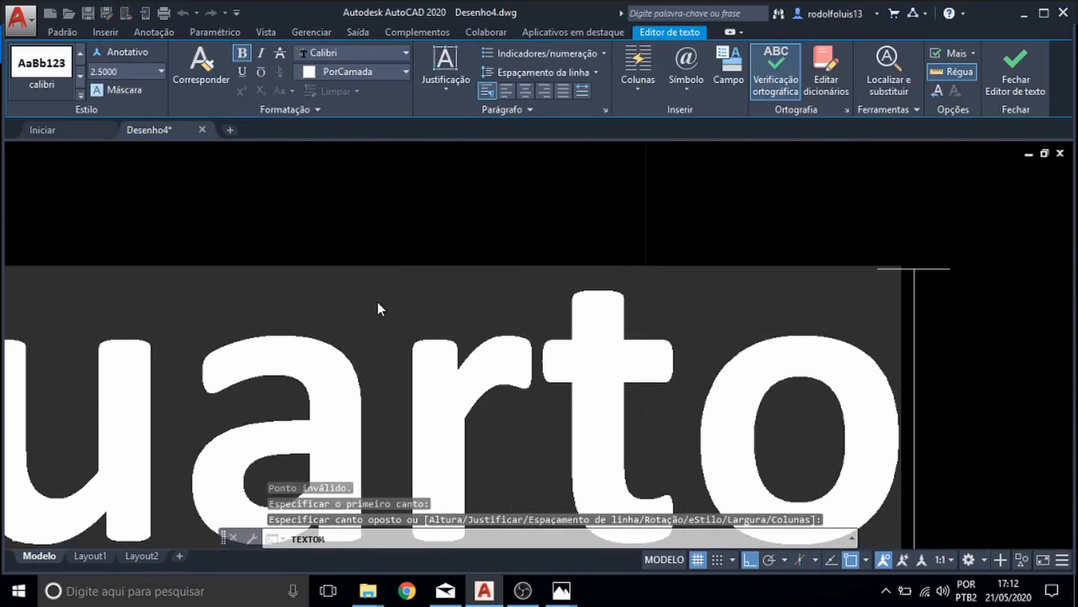
pyautogui.scroll(-3, 377, 301)
pyautogui.click(447, 223)
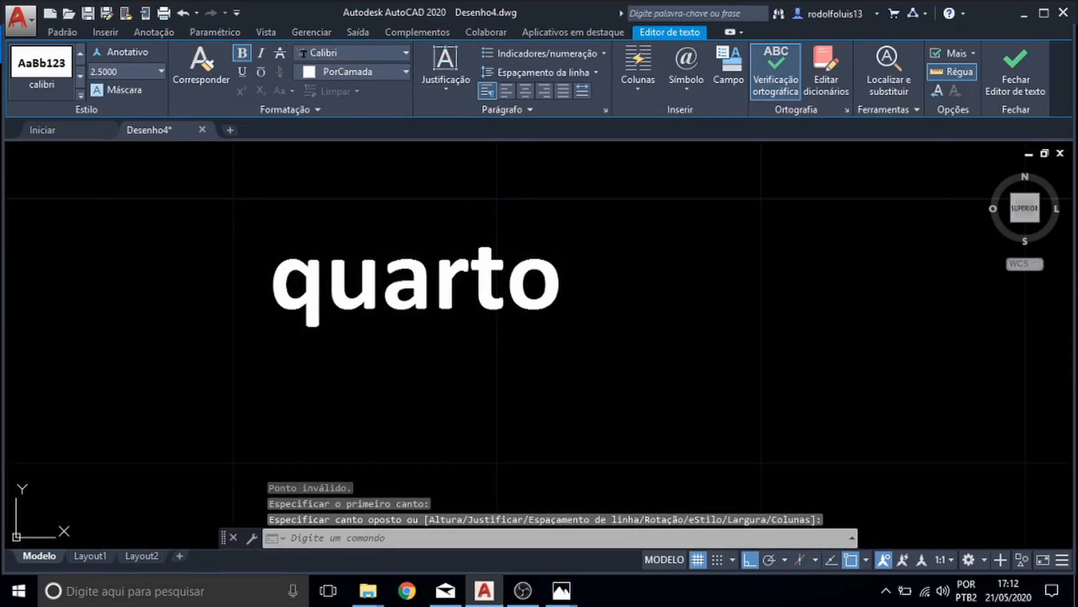
pyautogui.press('Escape')
# - Set the height of the "quarto" multiline text to 0.1 and leave the text editor
pyautogui.click(354, 260)
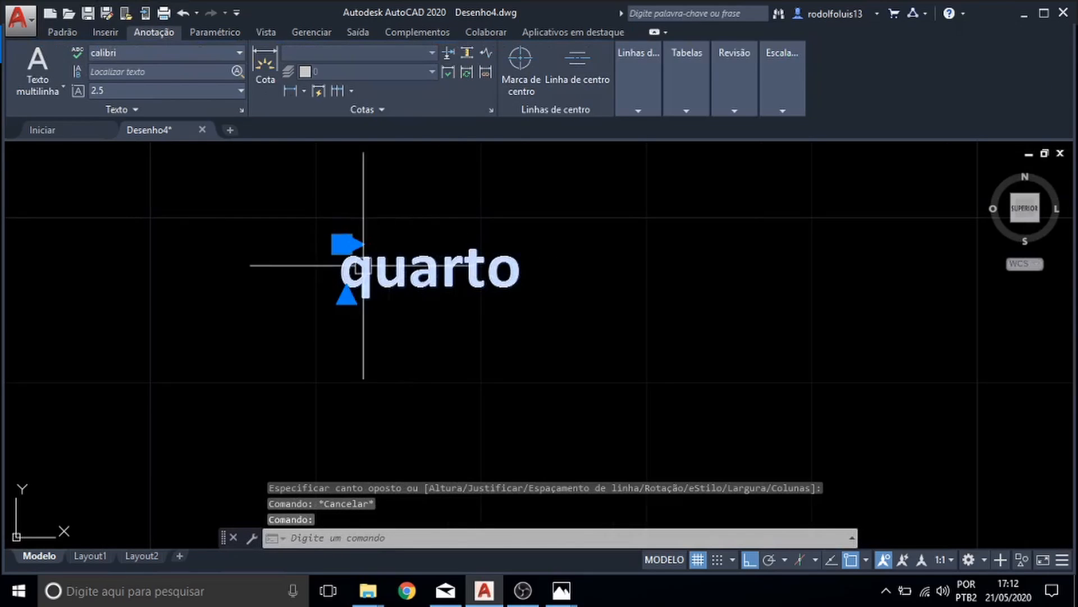
pyautogui.click(123, 90)
pyautogui.click(123, 90)
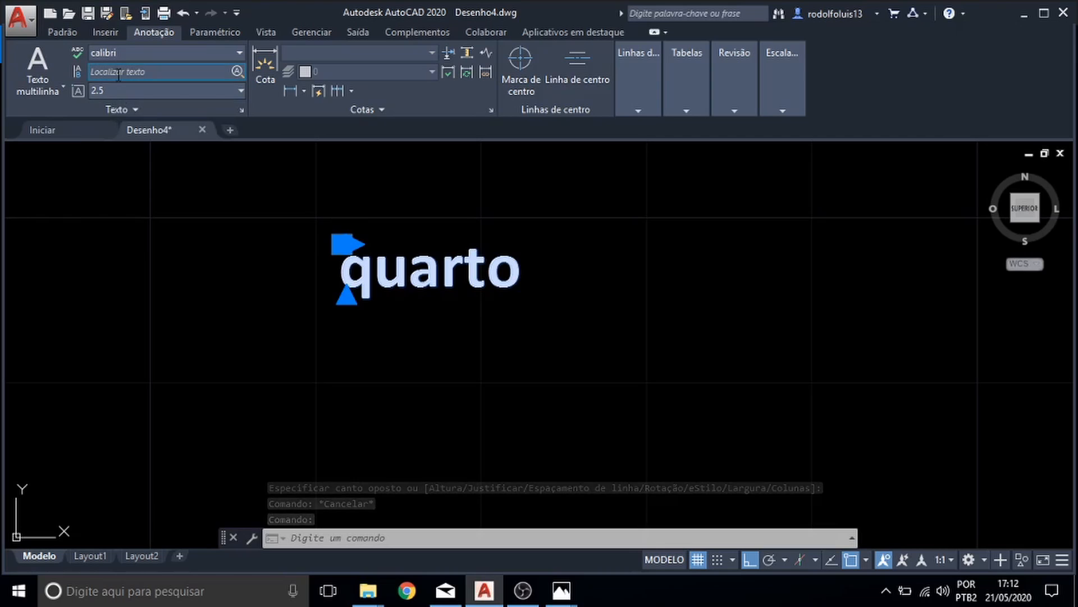
pyautogui.doubleClick(429, 261)
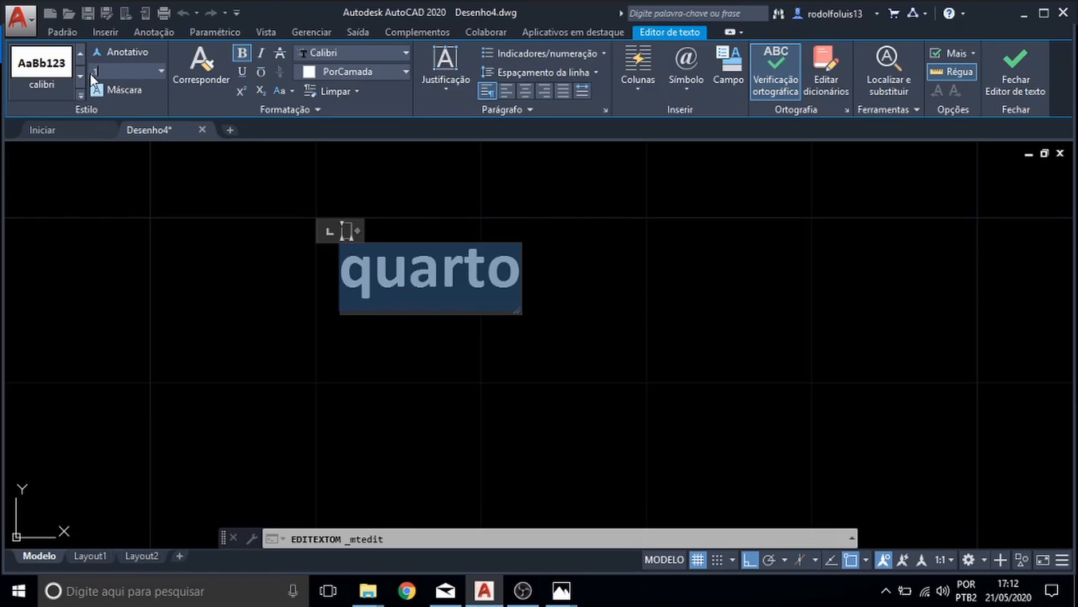
pyautogui.press('Return')
pyautogui.press('Escape')
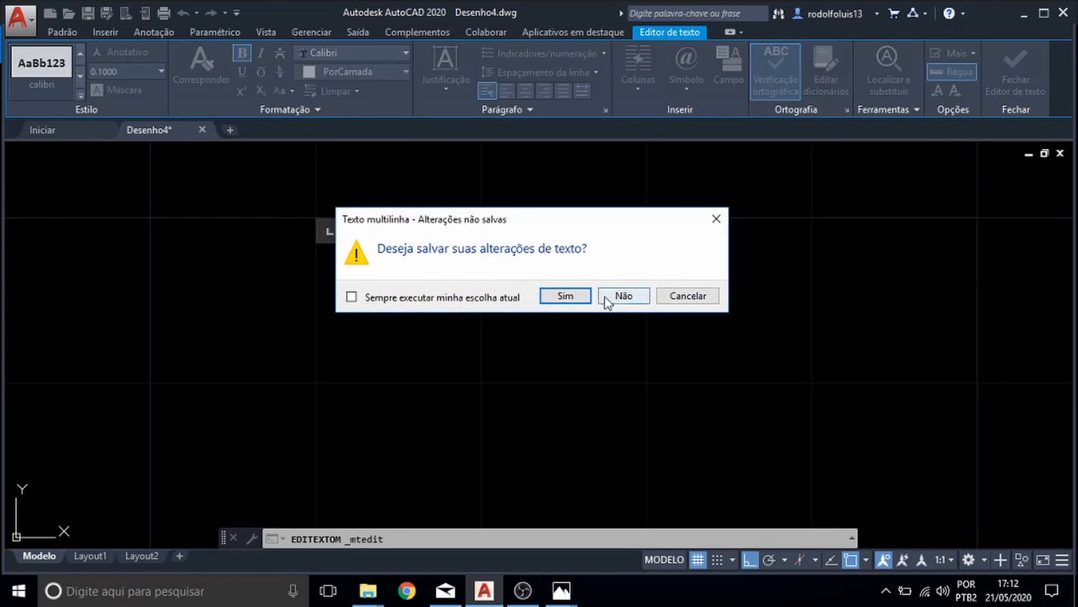
pyautogui.click(607, 300)
# - Inspect the resized "quarto" text and erase it from the drawing
pyautogui.scroll(15, 469, 215)
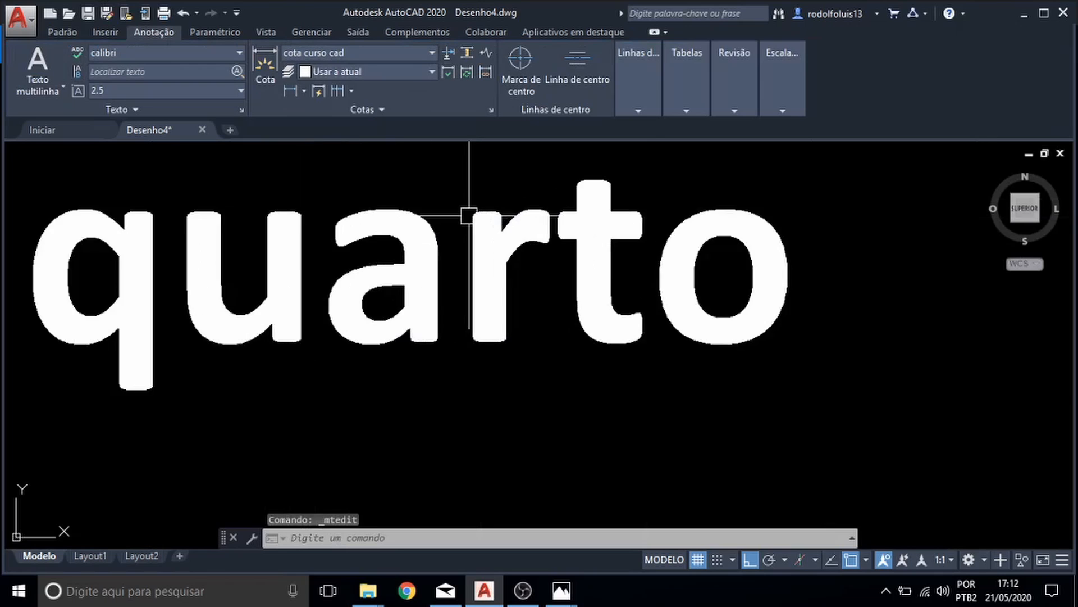
pyautogui.scroll(-6, 469, 215)
pyautogui.scroll(-4, 416, 289)
pyautogui.scroll(5, 405, 294)
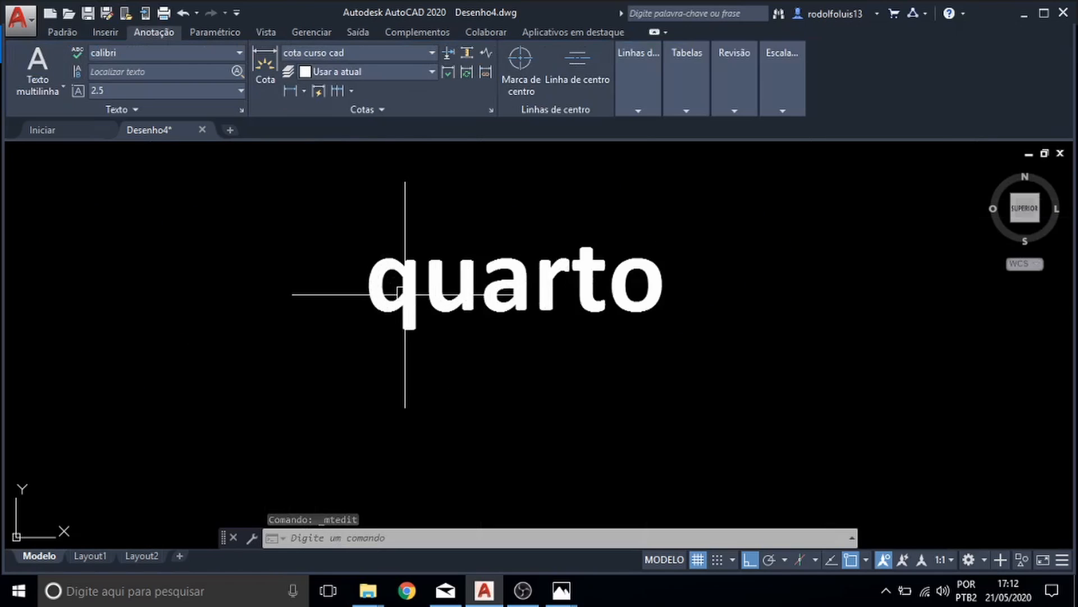
pyautogui.scroll(-6, 405, 295)
pyautogui.scroll(3, 407, 294)
pyautogui.click(298, 354)
pyautogui.click(499, 241)
pyautogui.press('Delete')
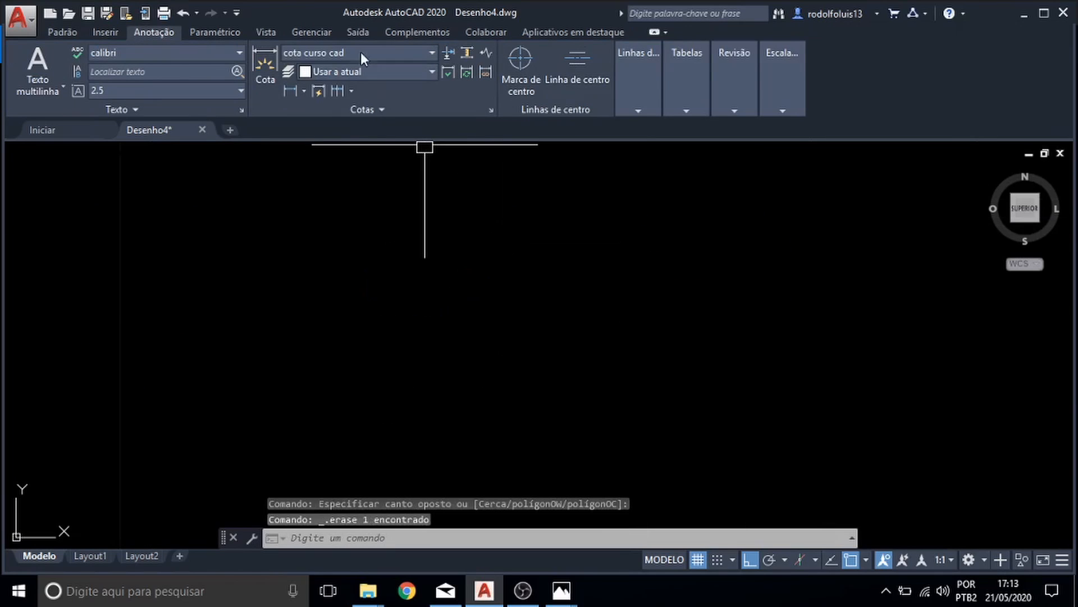
# - Modify the "cota curso cad" dimension style to use the calibri text style and close the dimension style manager
pyautogui.click(355, 50)
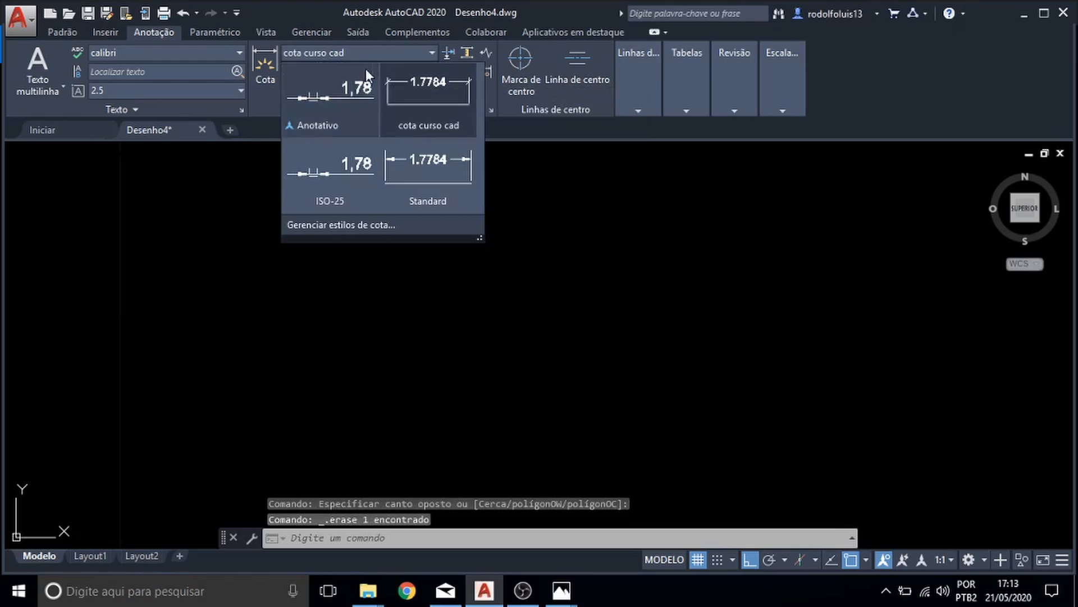
pyautogui.click(383, 224)
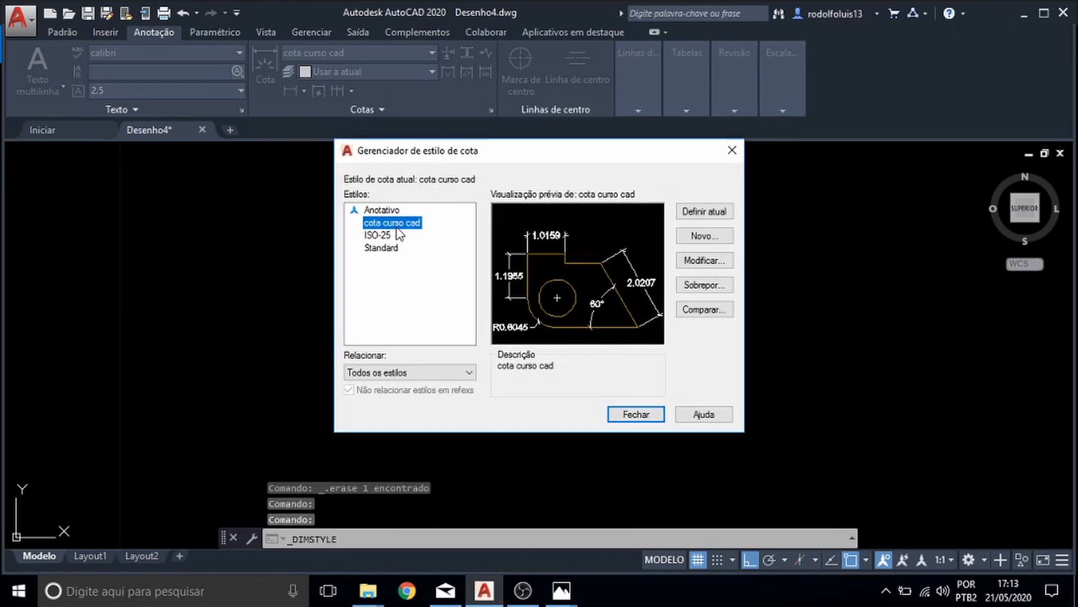
pyautogui.click(385, 234)
pyautogui.click(392, 223)
pyautogui.click(713, 264)
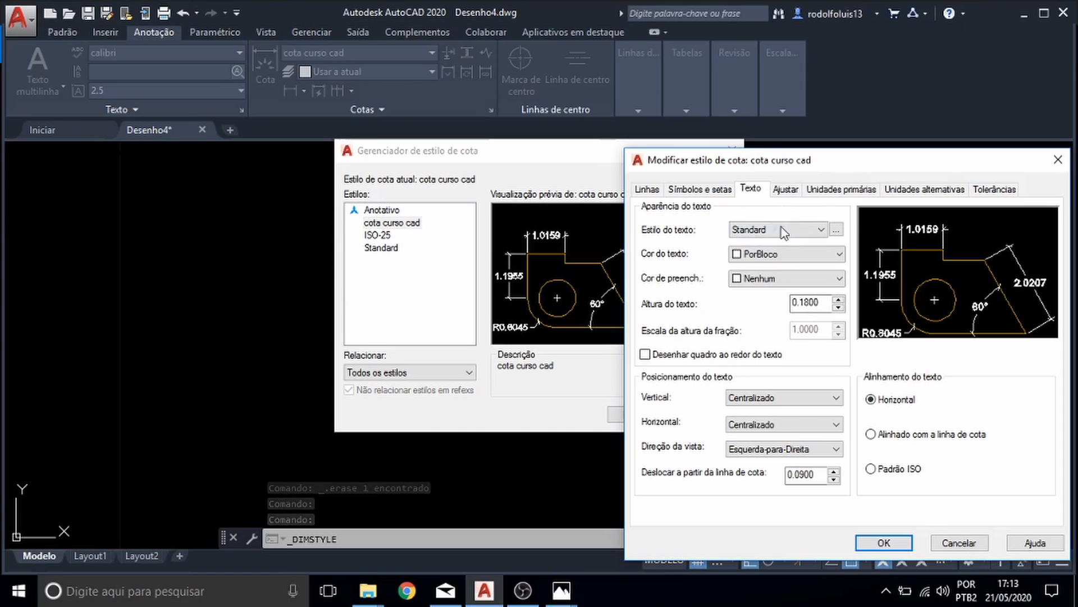
pyautogui.click(780, 230)
pyautogui.click(649, 233)
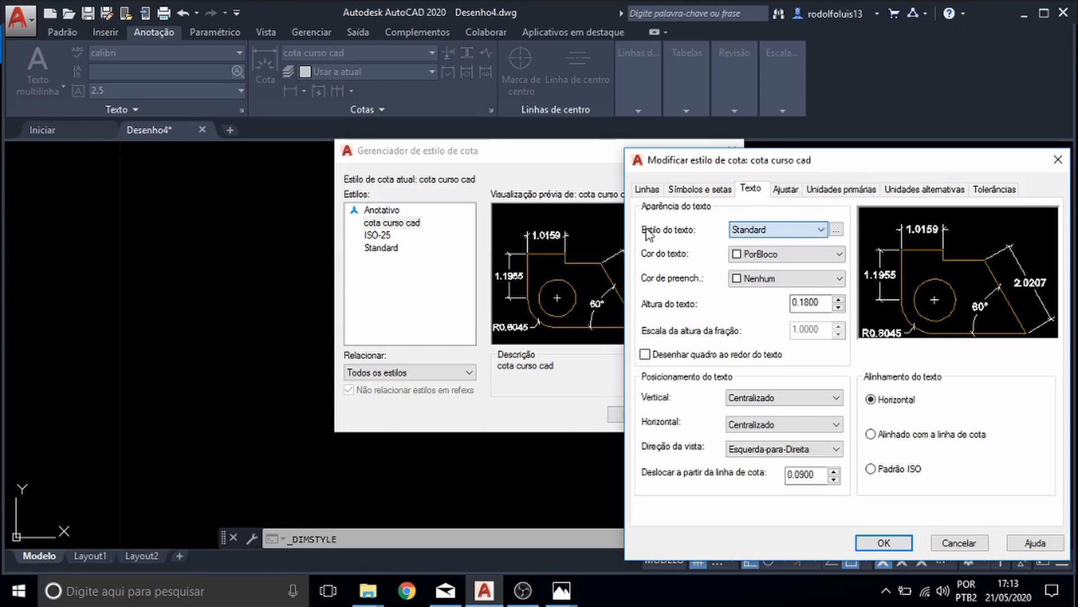
pyautogui.click(740, 230)
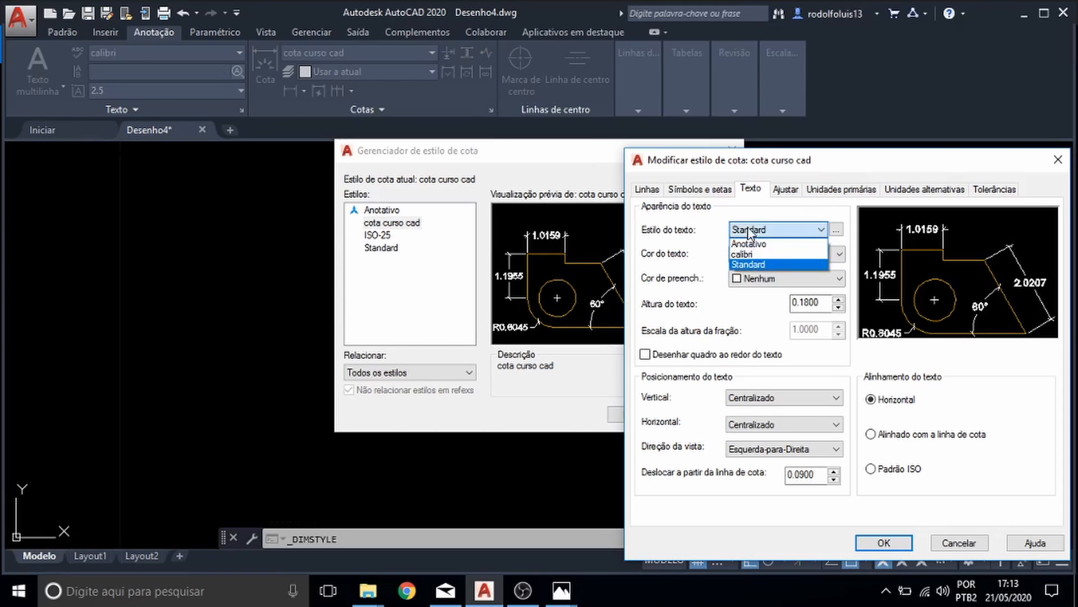
pyautogui.click(750, 256)
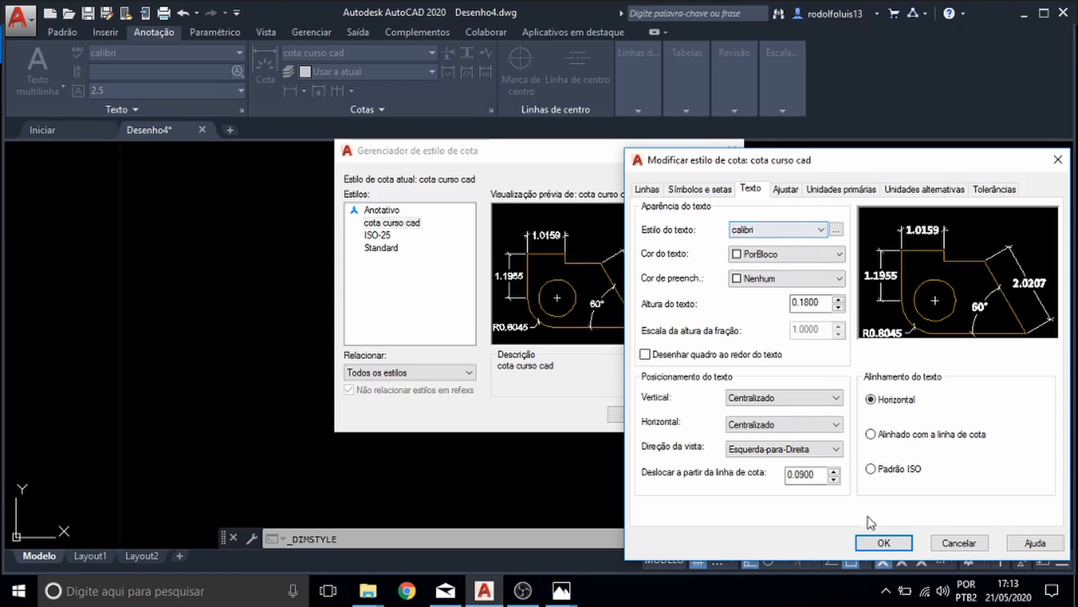
pyautogui.click(879, 542)
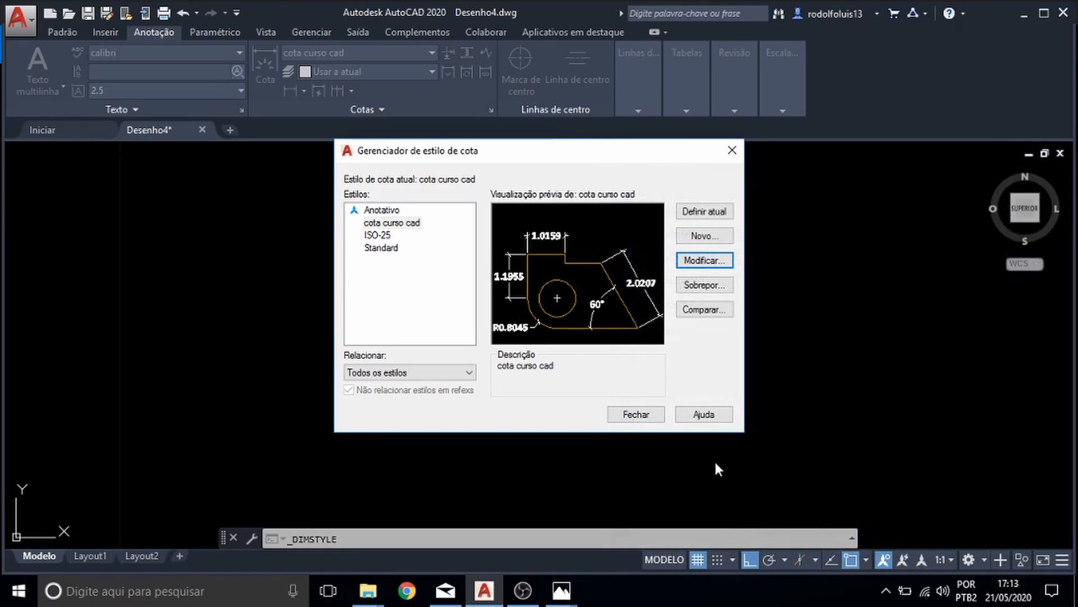
pyautogui.click(641, 419)
# - Place a horizontal test dimension about 4.75 units long in the empty drawing area with the "cota curso cad" style
pyautogui.click(261, 65)
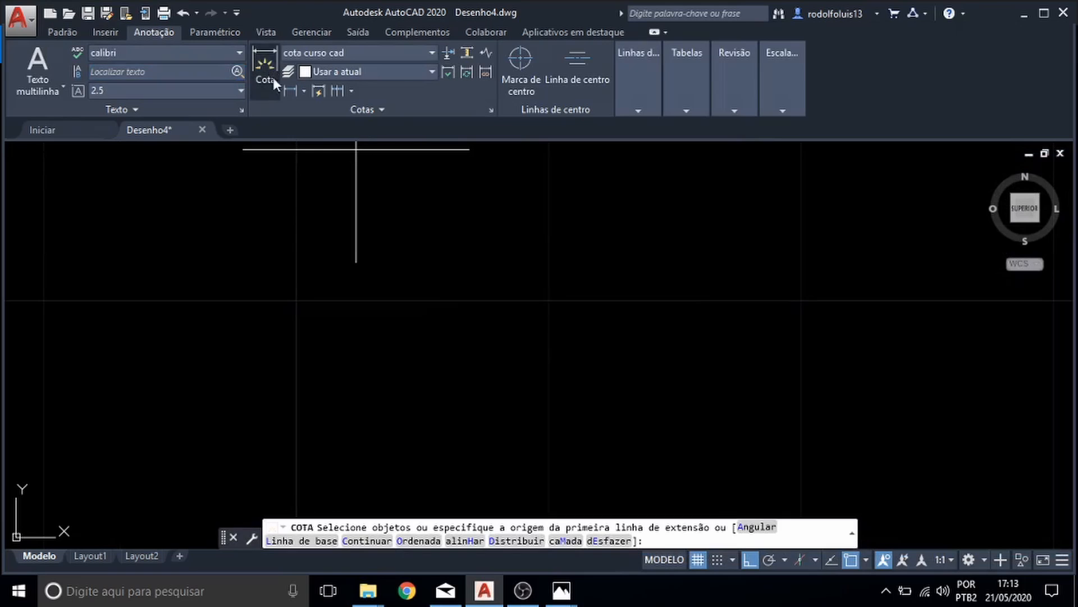
pyautogui.click(536, 324)
pyautogui.click(657, 324)
pyautogui.click(657, 325)
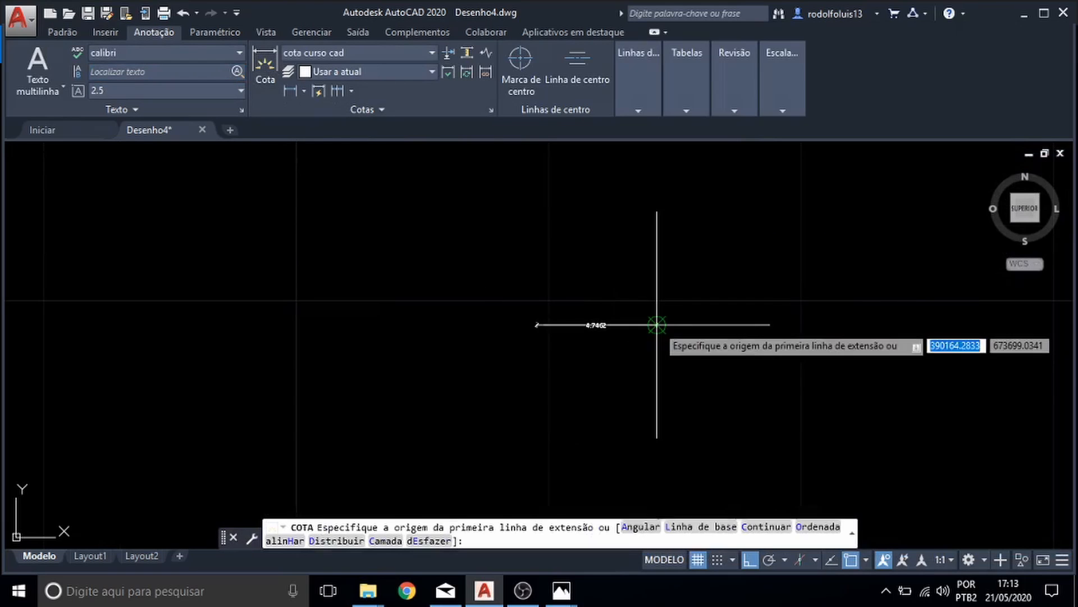
pyautogui.scroll(8, 669, 331)
pyautogui.press('Escape')
pyautogui.press('Escape')
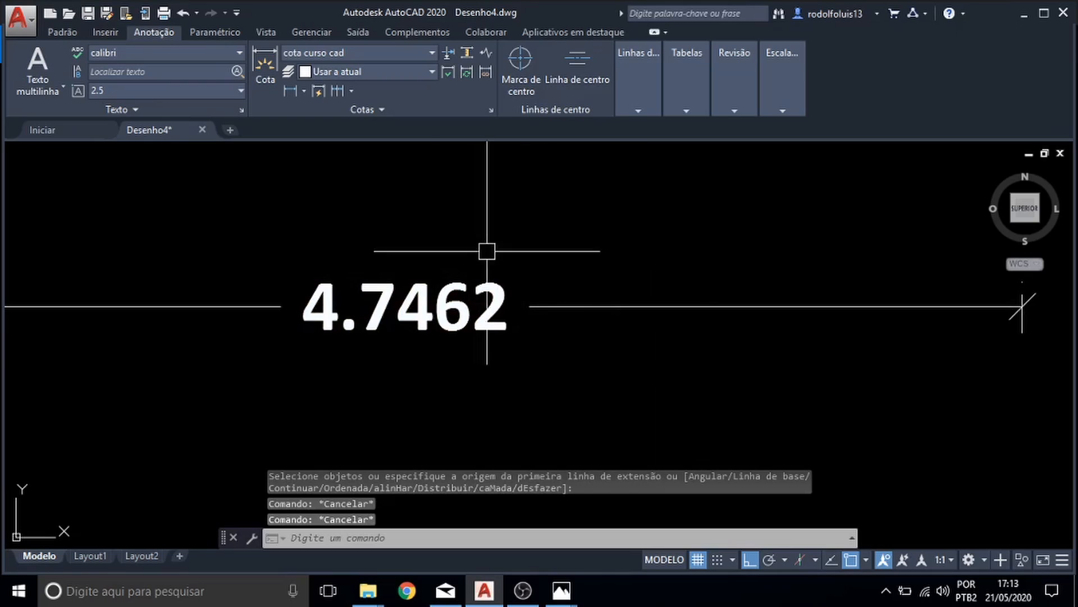
# - Change the font style of the calibri text style to Negrito itálico, apply it and close the text style settings
pyautogui.click(117, 49)
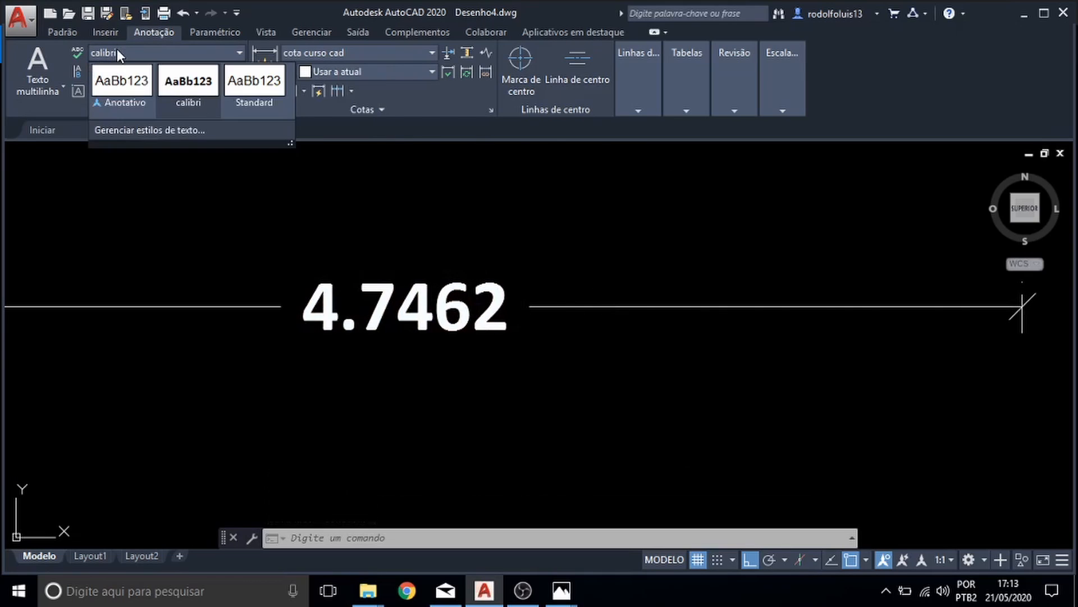
pyautogui.click(143, 132)
pyautogui.click(337, 223)
pyautogui.click(332, 210)
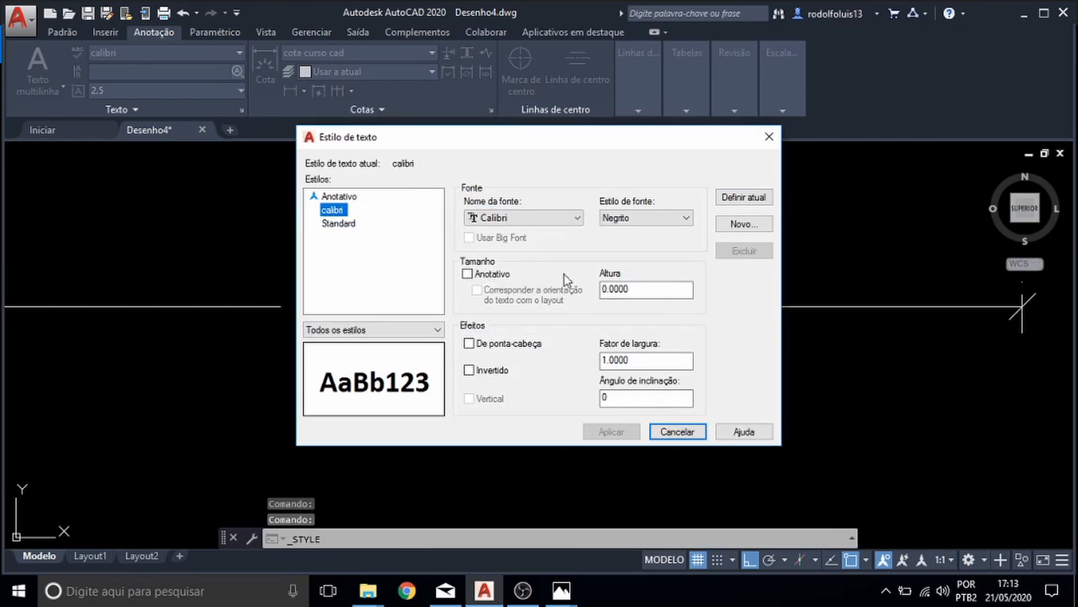
pyautogui.click(652, 225)
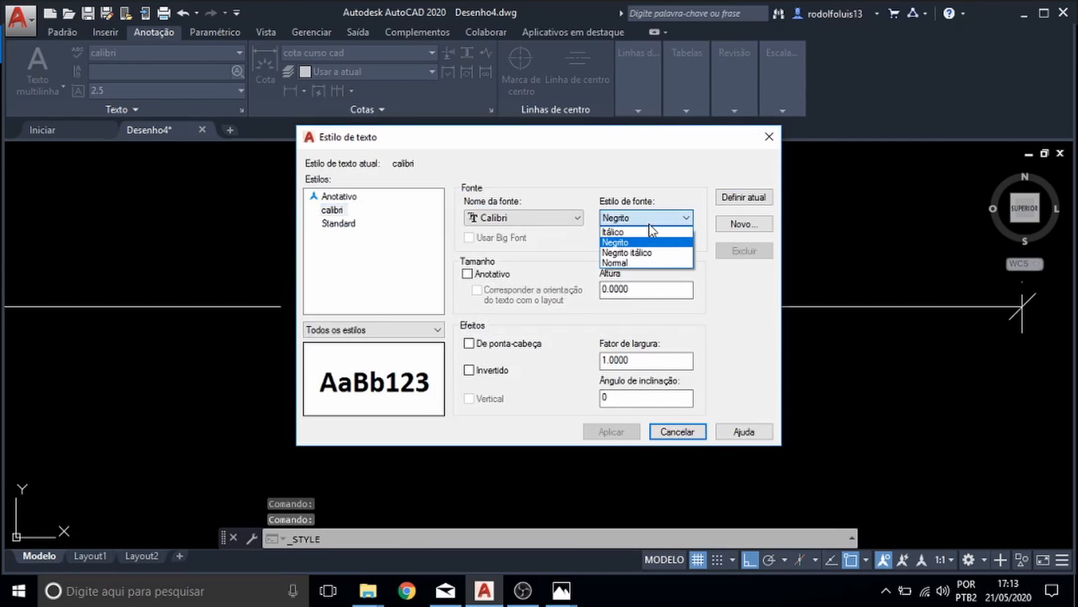
pyautogui.click(626, 252)
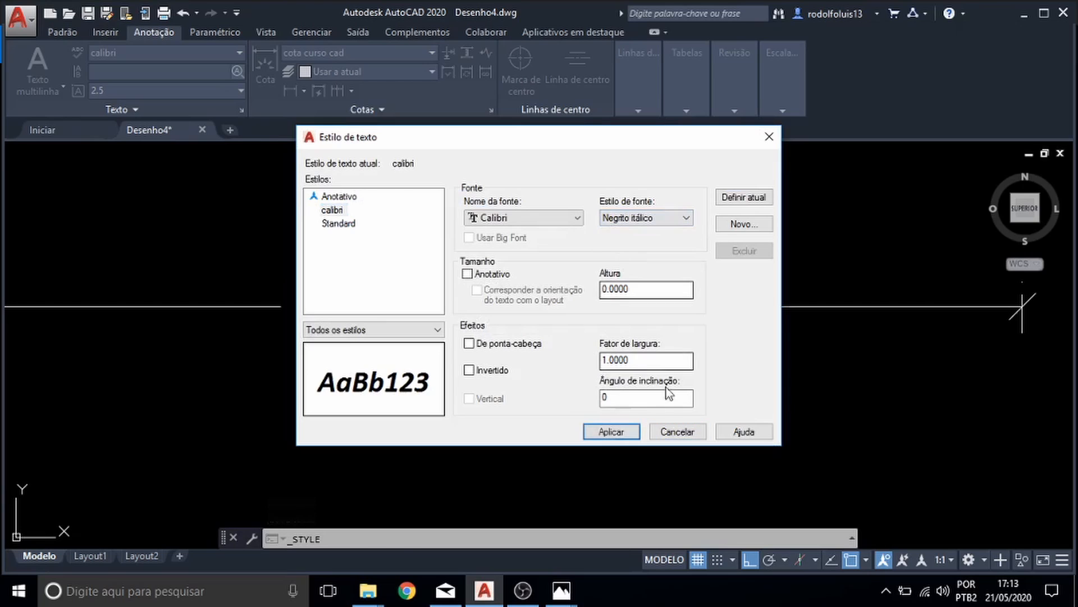
pyautogui.moveTo(601, 140); pyautogui.dragTo(874, 37)
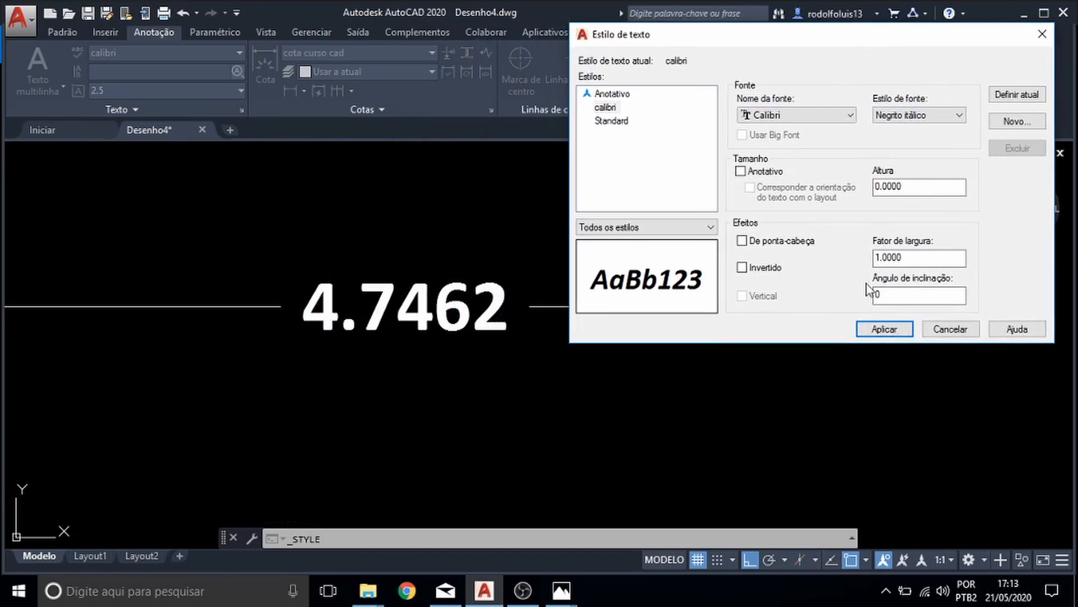
pyautogui.click(950, 330)
# - Inspect the test dimension's restyled text up close and erase the dimension from the drawing
pyautogui.scroll(5, 494, 313)
pyautogui.scroll(-3, 578, 239)
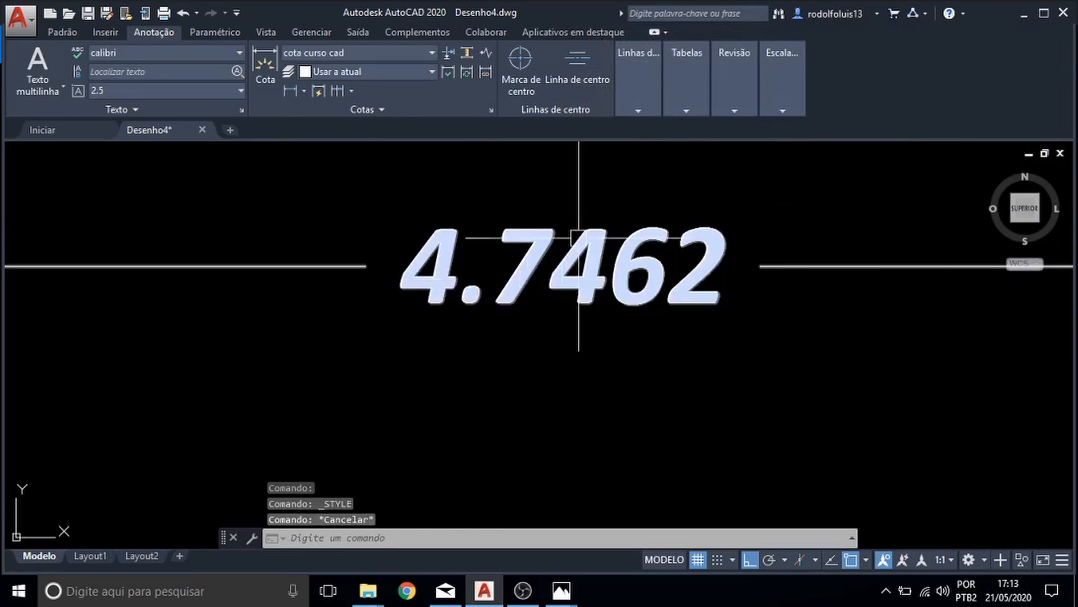
pyautogui.scroll(-5, 487, 239)
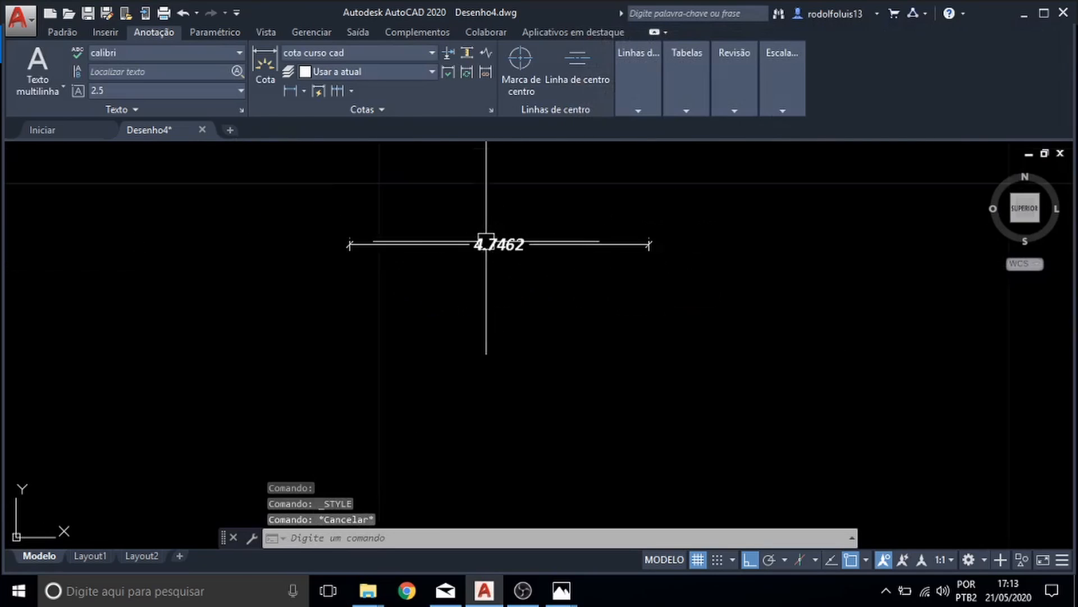
pyautogui.scroll(5, 556, 261)
pyautogui.scroll(-3, 556, 261)
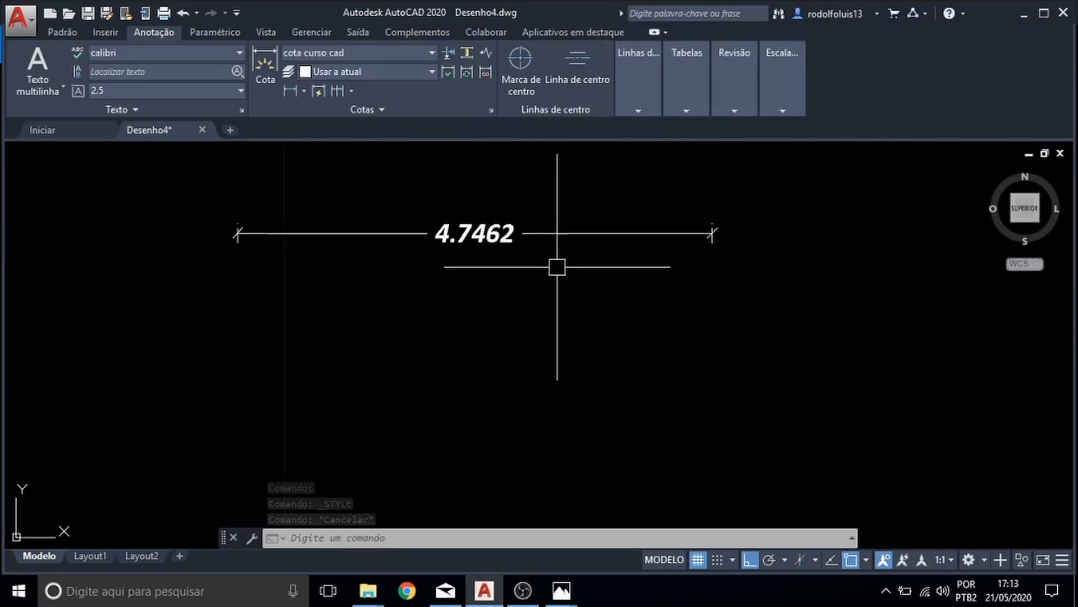
pyautogui.scroll(-4, 730, 283)
pyautogui.click(758, 294)
pyautogui.click(465, 239)
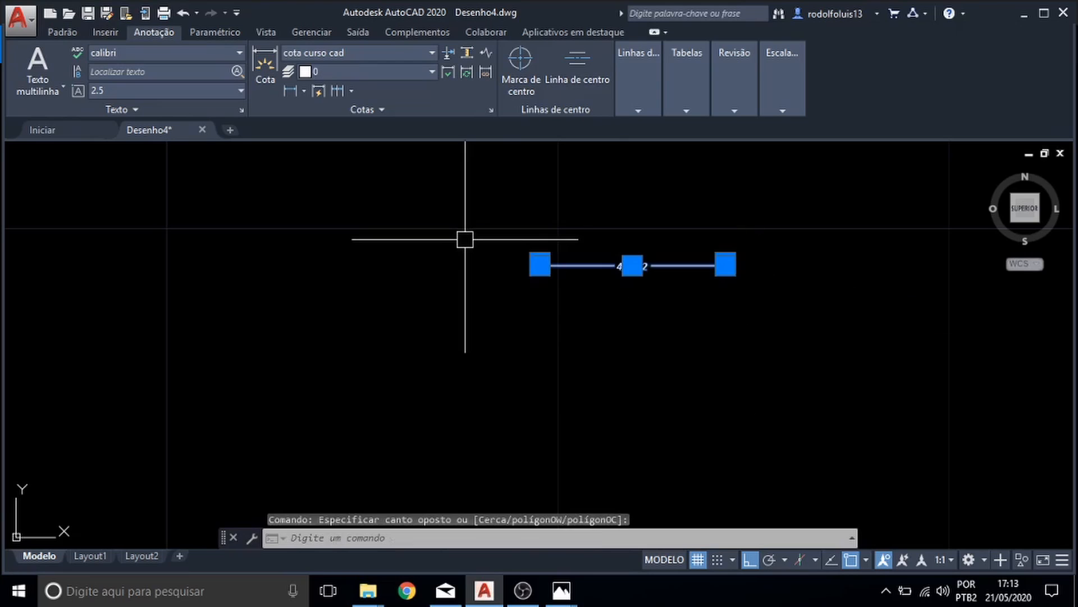
pyautogui.press('Delete')
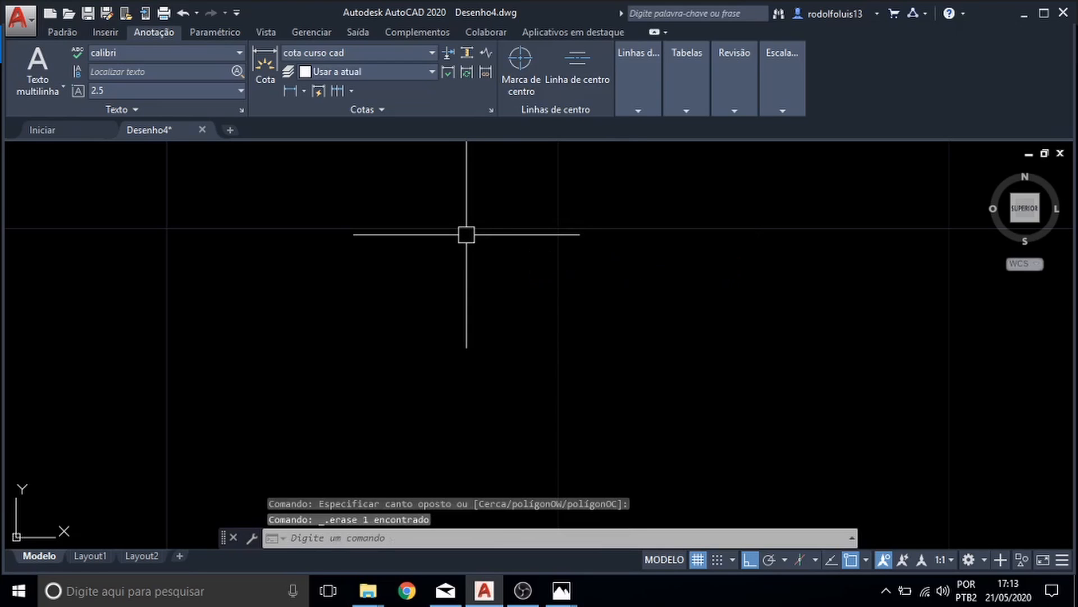
# - Delete the Layout2 layout from the drawing, keeping Layout1
pyautogui.click(63, 32)
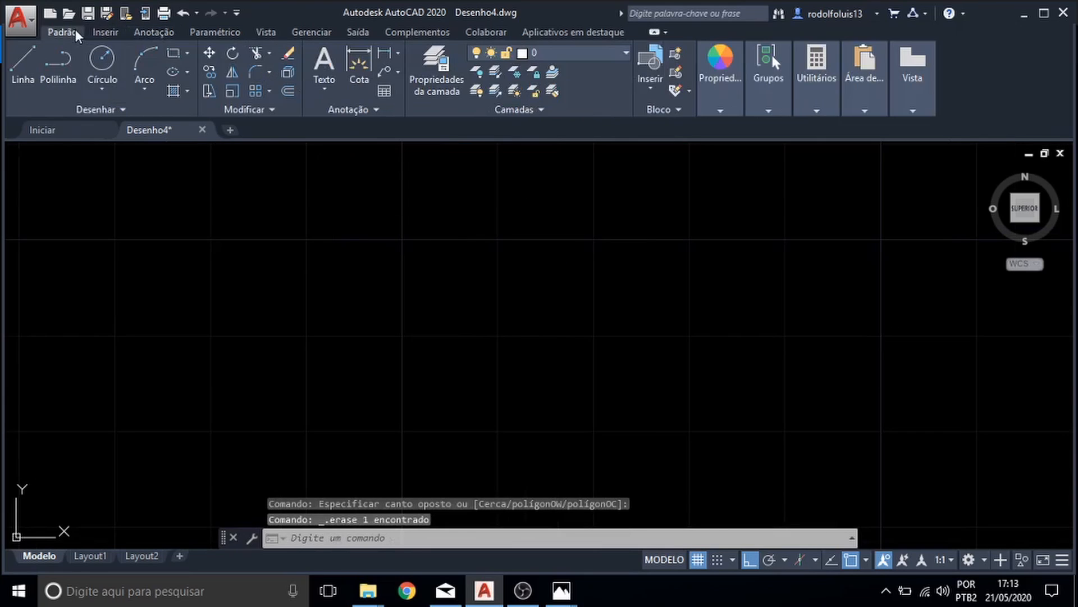
pyautogui.scroll(-4, 414, 257)
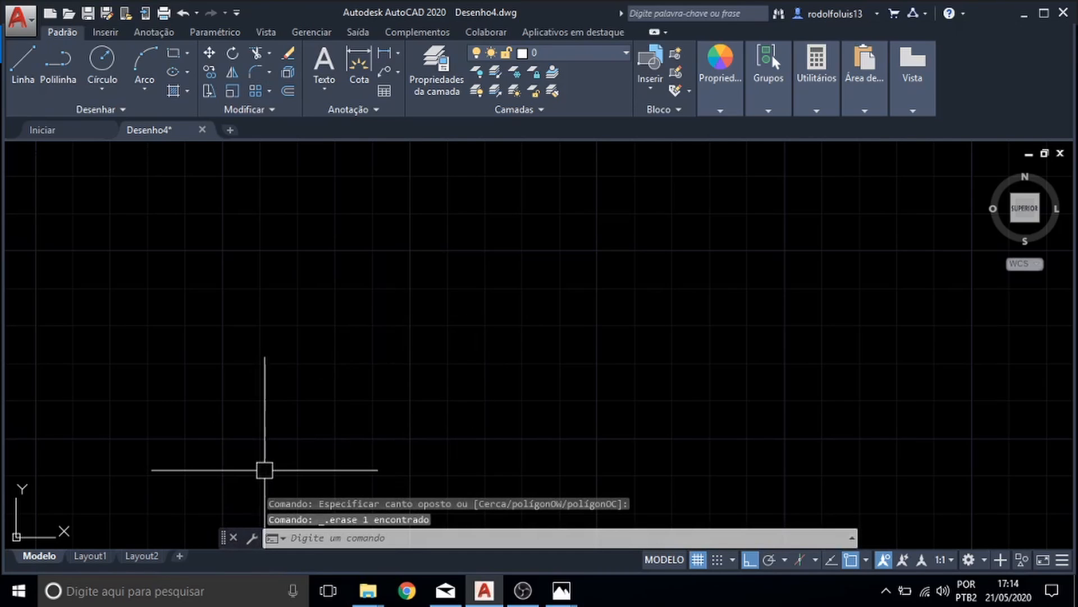
pyautogui.click(98, 568)
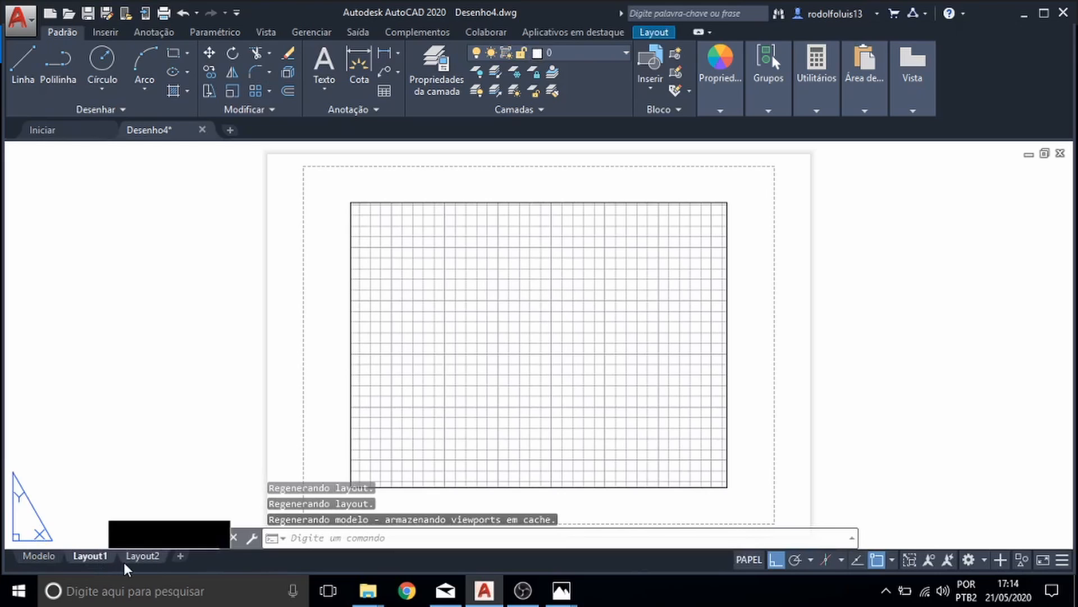
pyautogui.click(127, 565)
pyautogui.rightClick(129, 565)
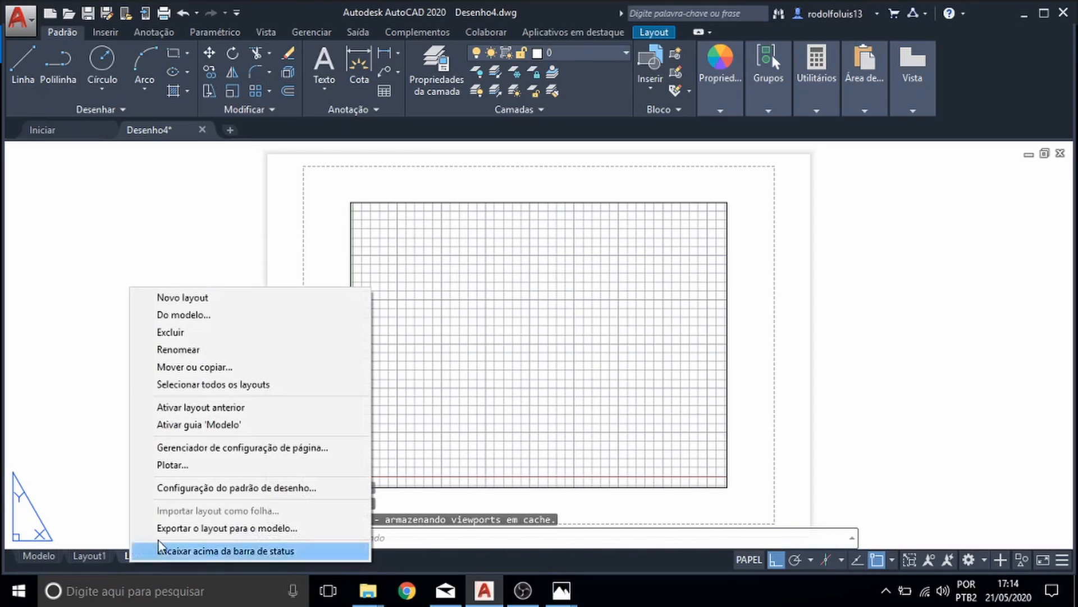
pyautogui.click(192, 333)
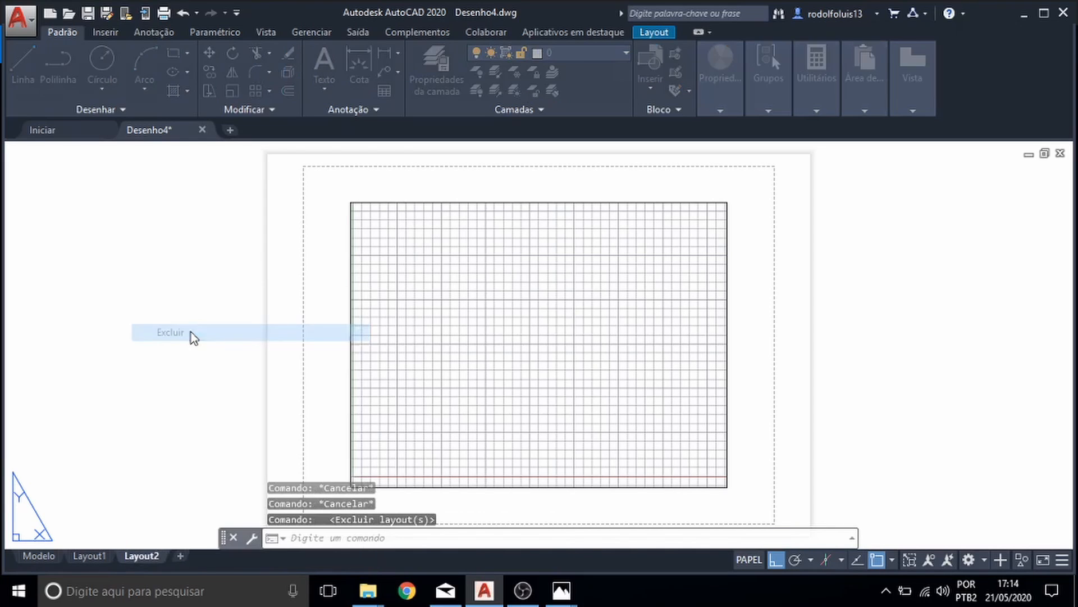
pyautogui.click(592, 351)
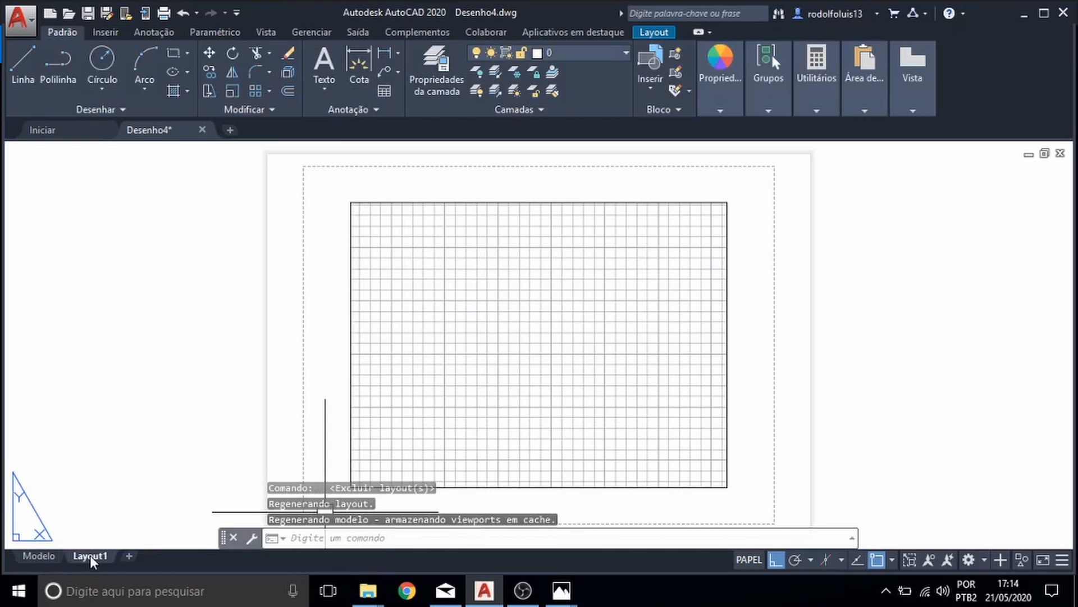
# - Examine the paper sheet and viewport frame of Layout1 and return to model space
pyautogui.scroll(-4, 538, 294)
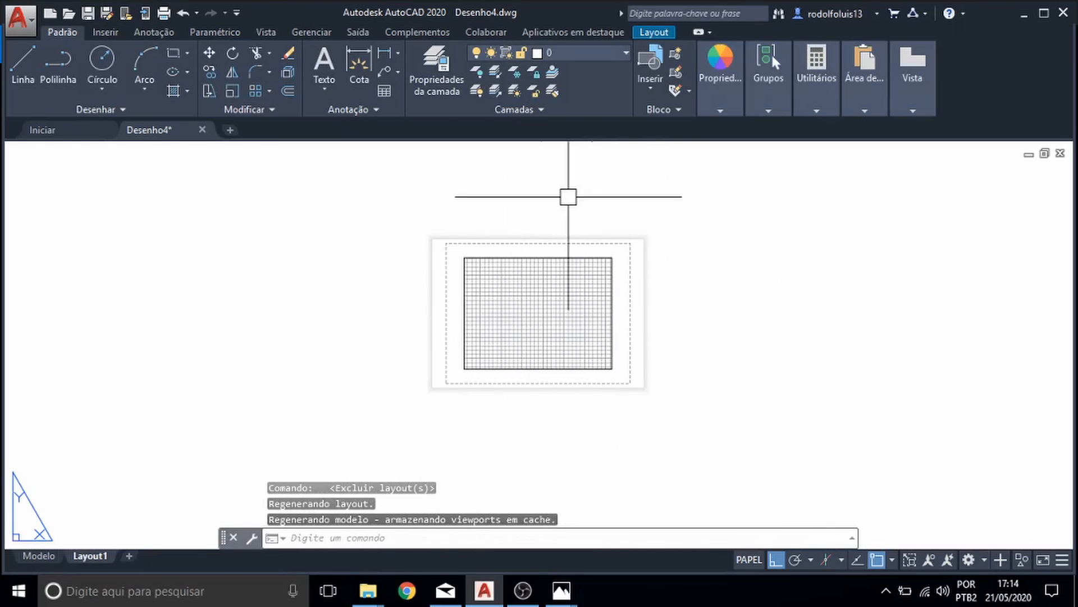
pyautogui.scroll(3, 621, 423)
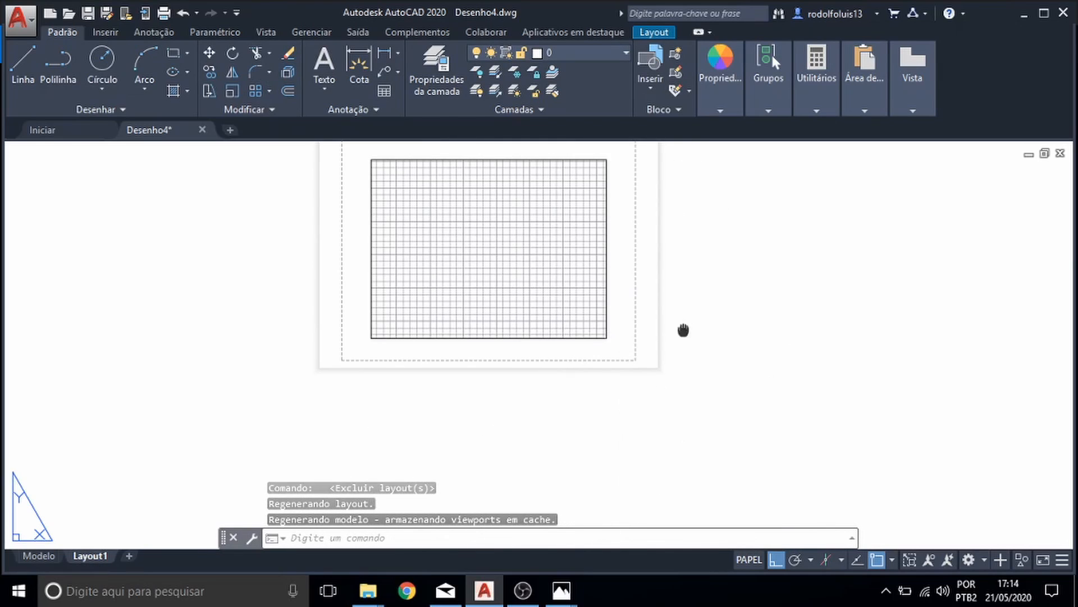
pyautogui.moveTo(683, 330); pyautogui.dragTo(672, 391, button='middle')
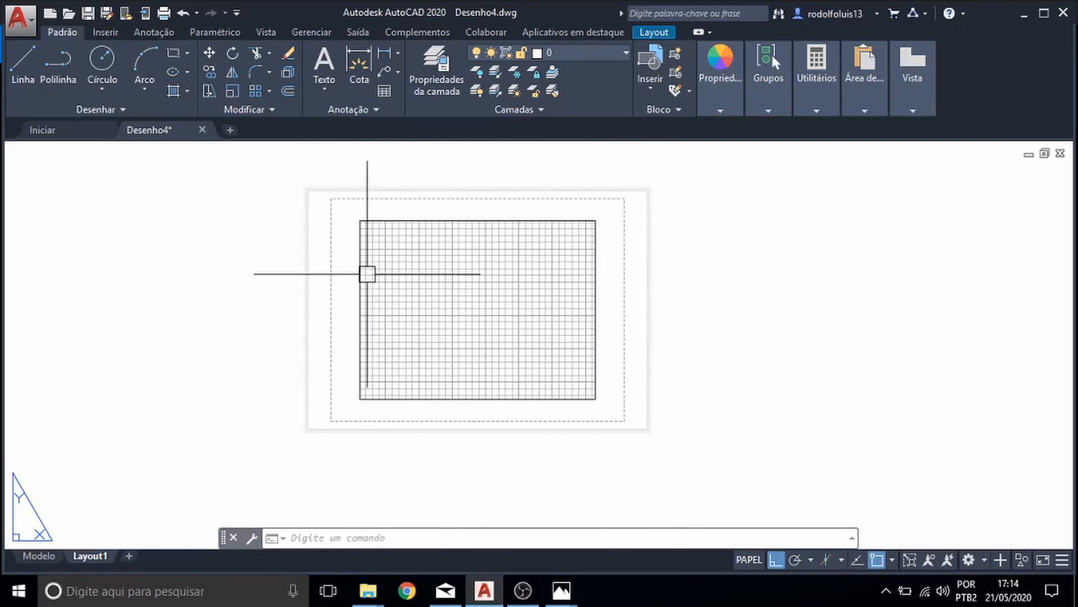
pyautogui.click(39, 556)
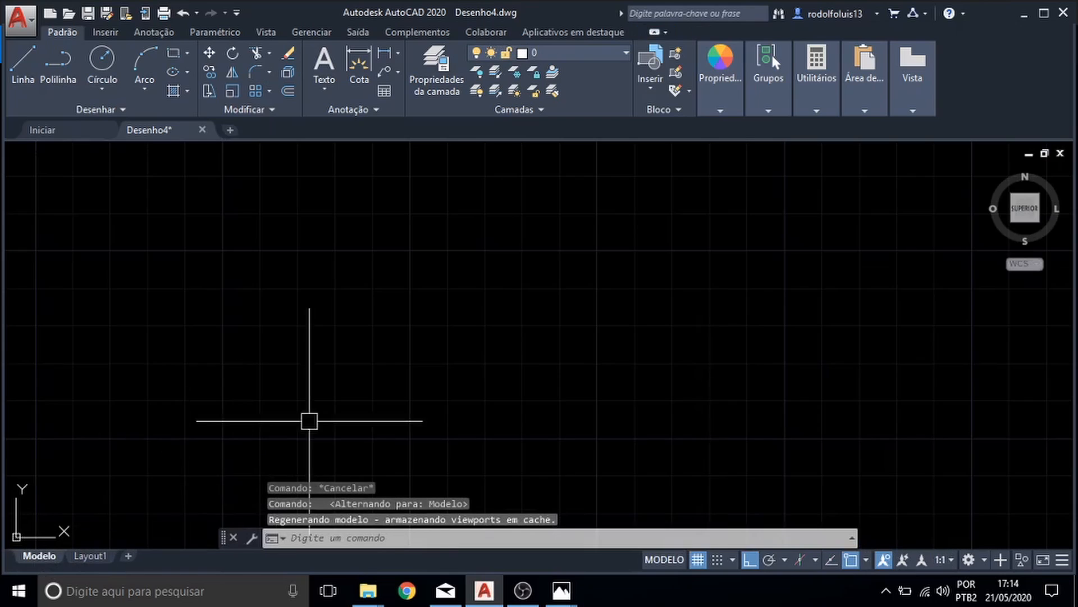
pyautogui.scroll(-15, 416, 354)
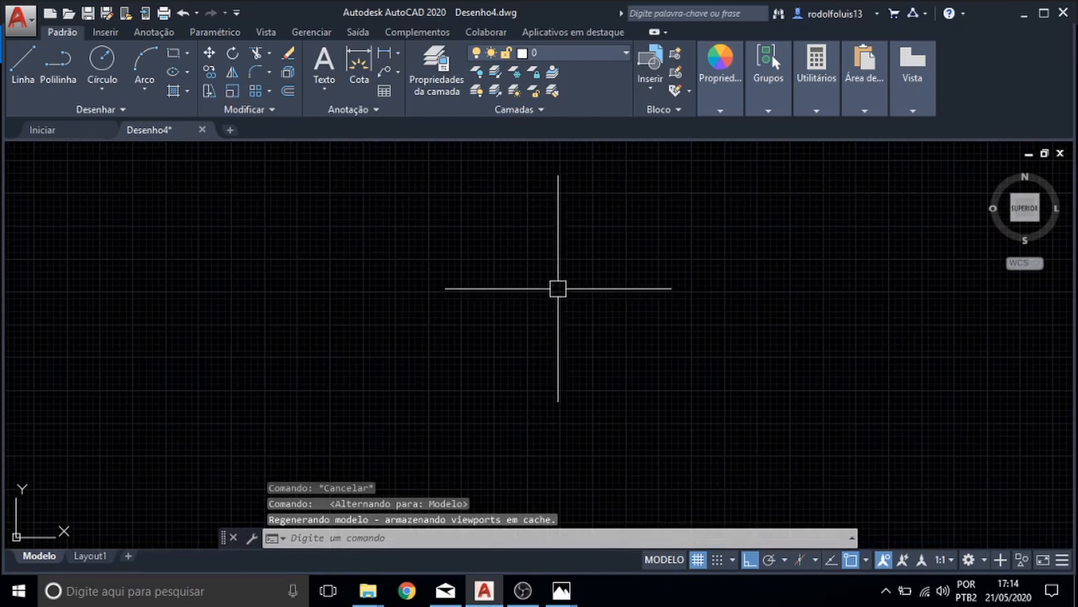
pyautogui.scroll(-10, 557, 289)
pyautogui.write('re')
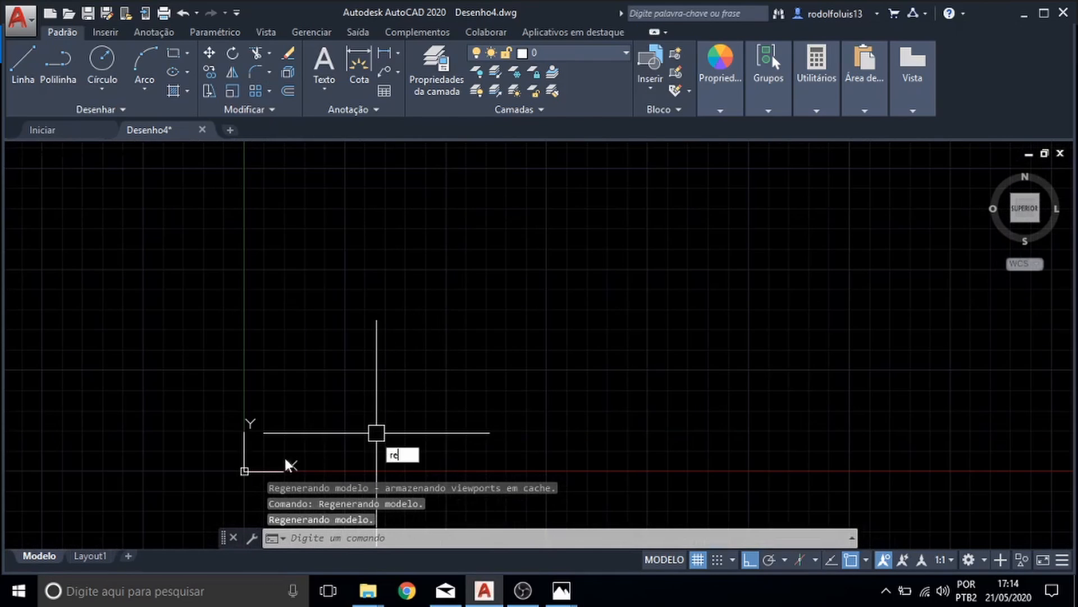
pyautogui.write('c')
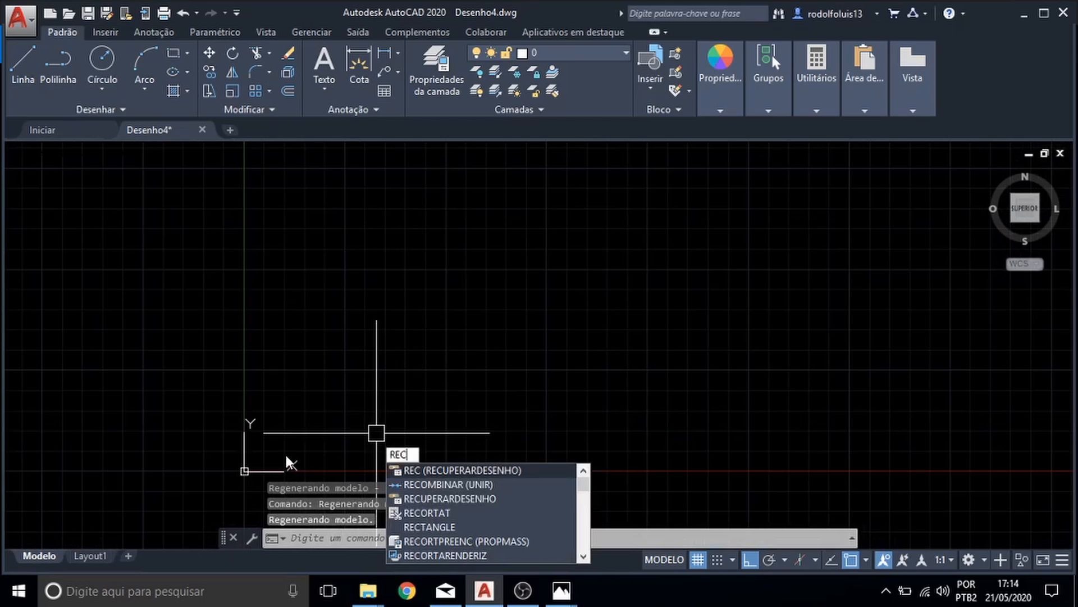
pyautogui.press('Escape')
pyautogui.press('Escape')
pyautogui.press('Escape')
# - Draw a tall rectangle near the origin in model space with the RETANGULO command
pyautogui.write('reta')
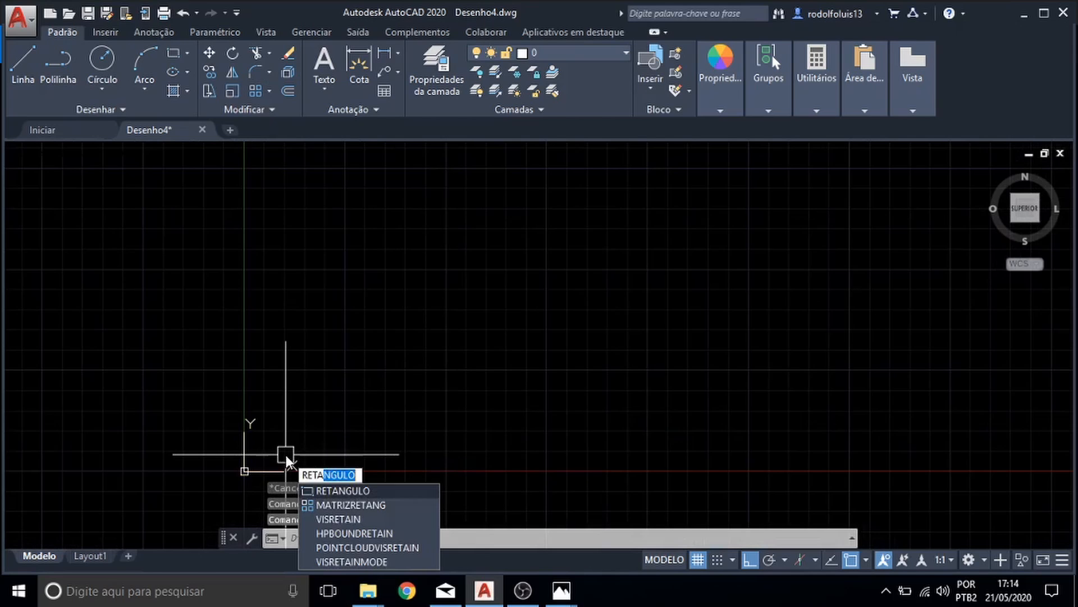
pyautogui.press('Return')
pyautogui.click(266, 464)
pyautogui.click(297, 411)
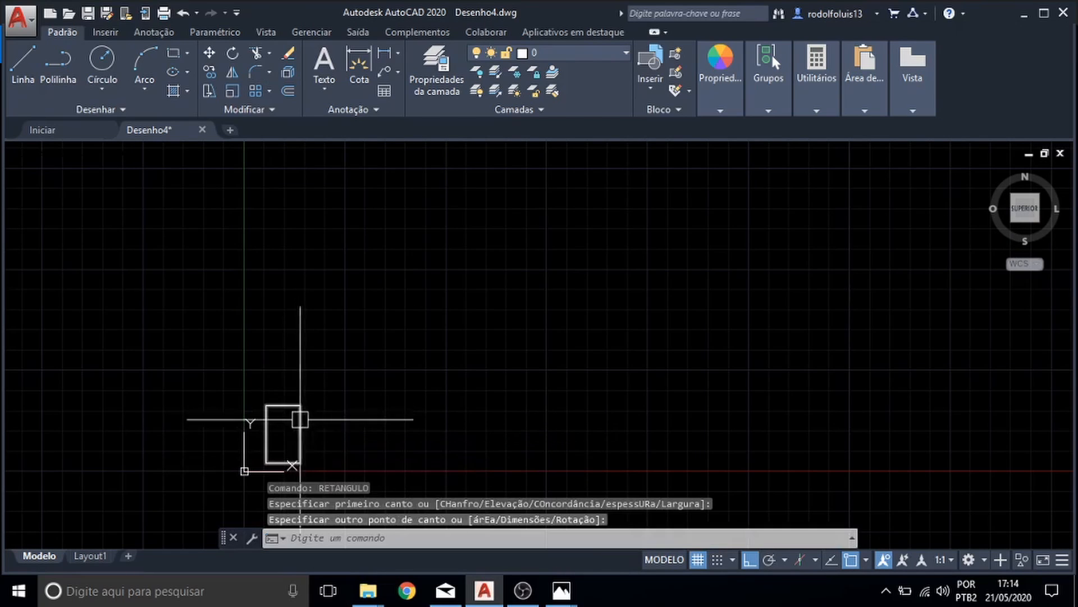
pyautogui.press('Escape')
pyautogui.press('Escape')
# - Draw a stepped, U-like outline of connected orthogonal lines inside the rectangle with the Line command
pyautogui.scroll(6, 275, 460)
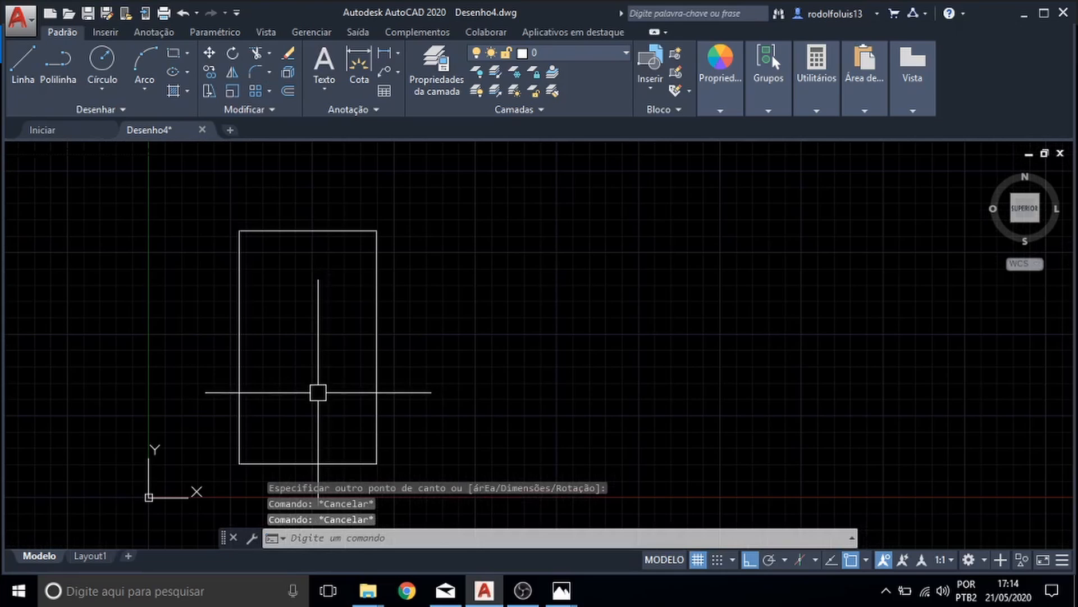
pyautogui.write('l')
pyautogui.press('Return')
pyautogui.click(273, 406)
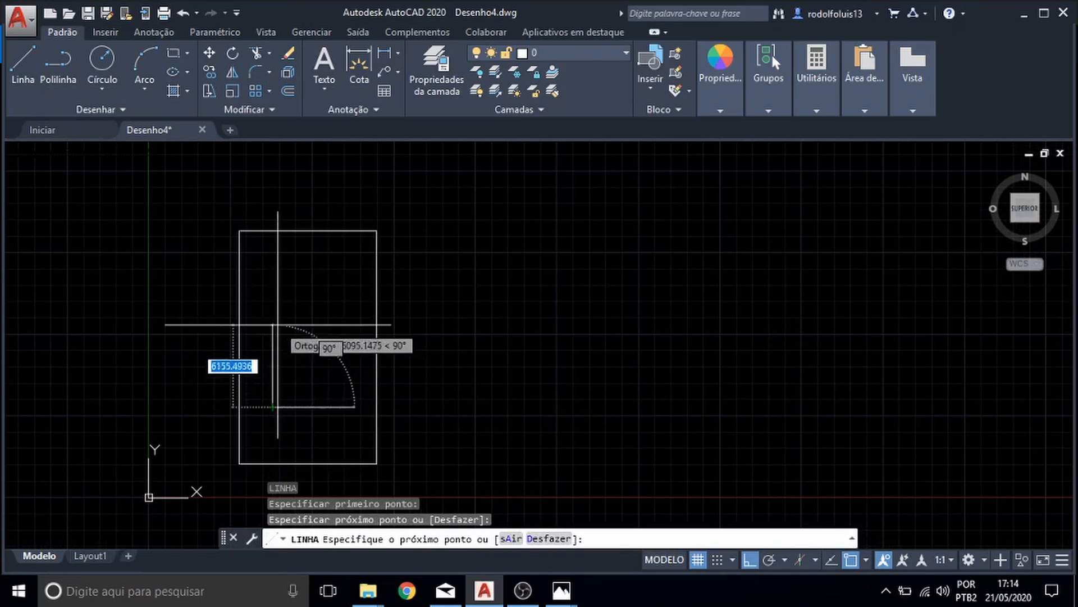
pyautogui.click(273, 320)
pyautogui.click(315, 356)
pyautogui.click(315, 395)
pyautogui.click(348, 395)
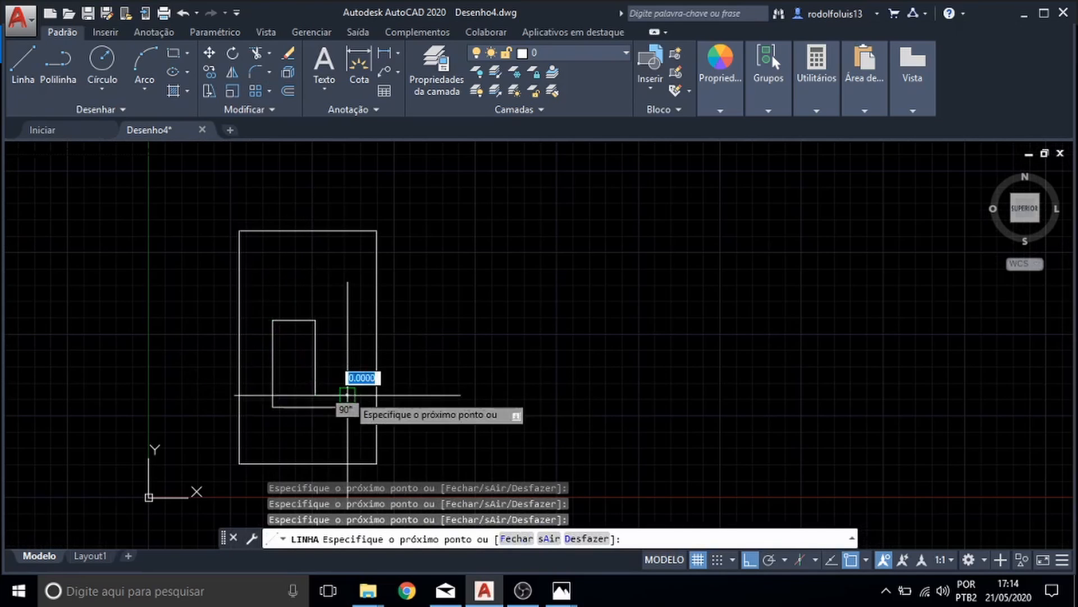
pyautogui.click(347, 313)
pyautogui.click(367, 312)
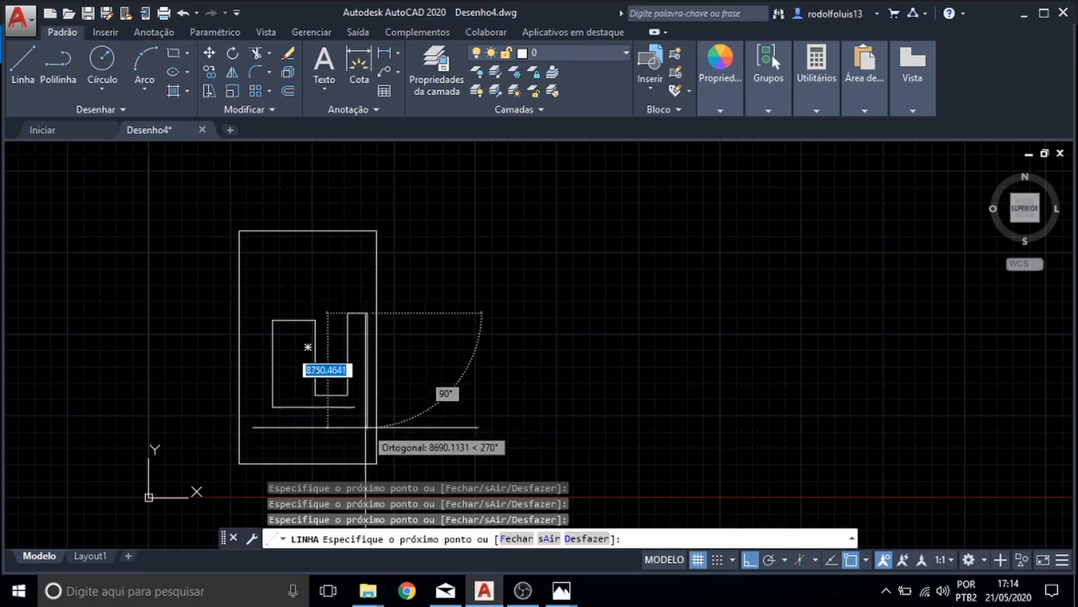
pyautogui.scroll(3, 366, 426)
pyautogui.click(366, 427)
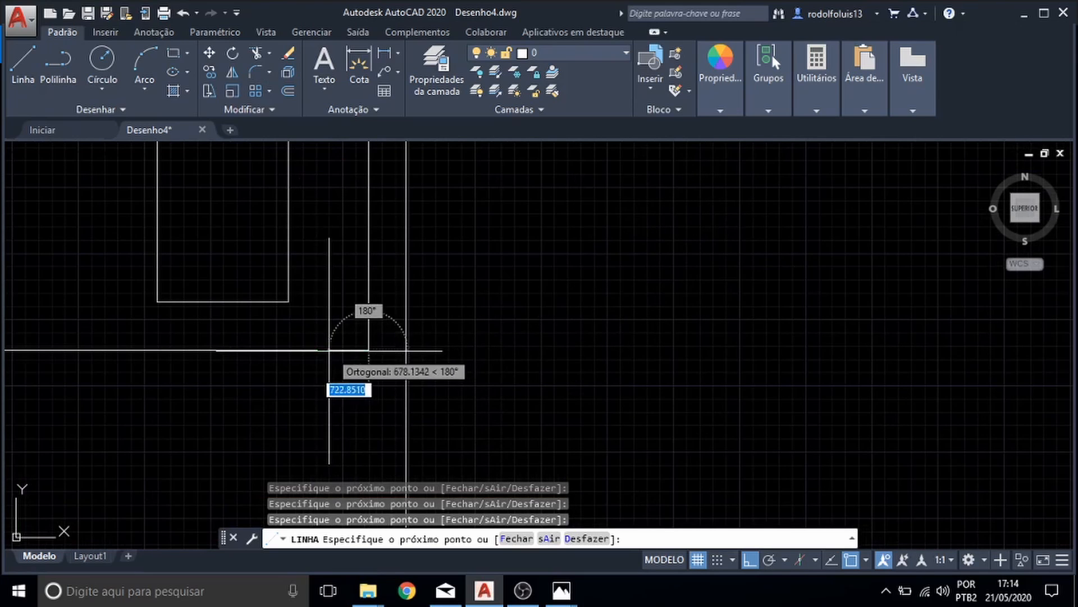
pyautogui.press('Escape')
# - Stretch the open end of the outline's bottom line to the last vertical line, closing the shape
pyautogui.click(318, 351)
pyautogui.click(318, 350)
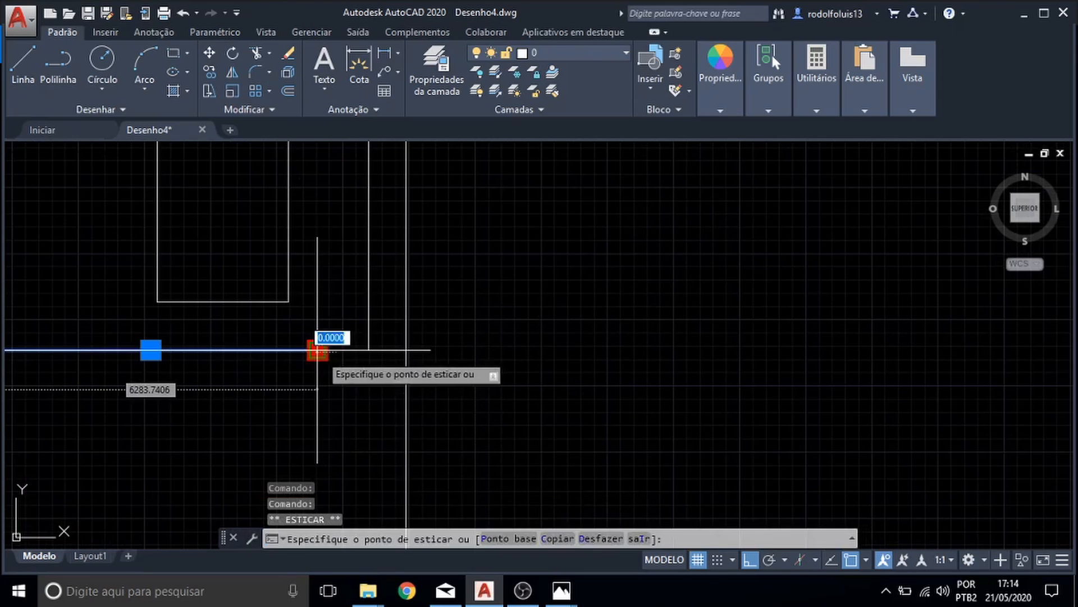
pyautogui.press('Escape')
pyautogui.press('Escape')
pyautogui.press('Escape')
pyautogui.scroll(-5, 505, 355)
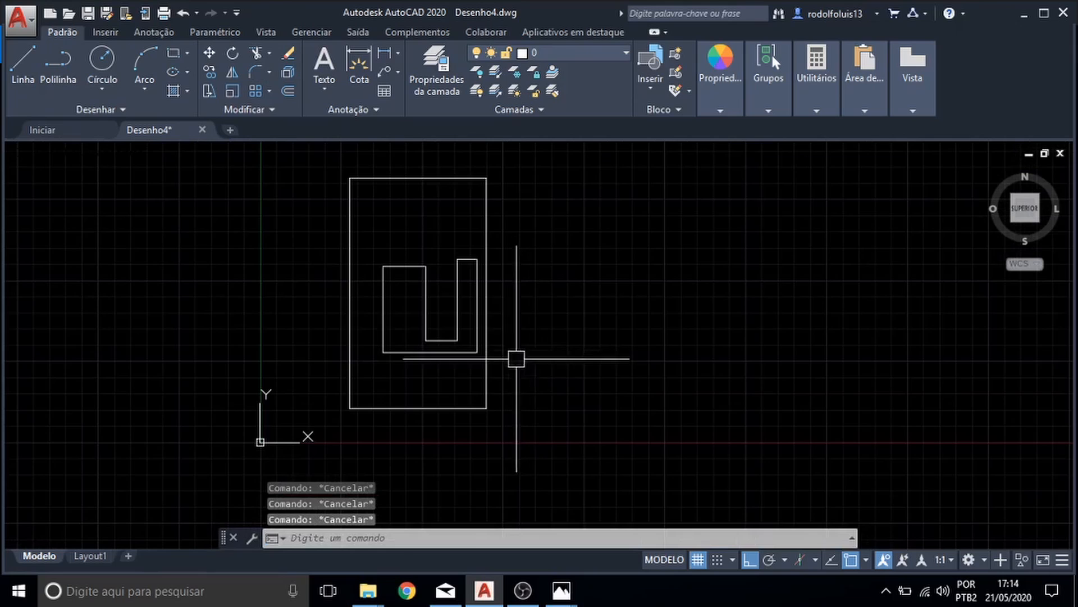
# - Open Layout1 and activate its viewport so that model space can be edited from the sheet
pyautogui.click(90, 555)
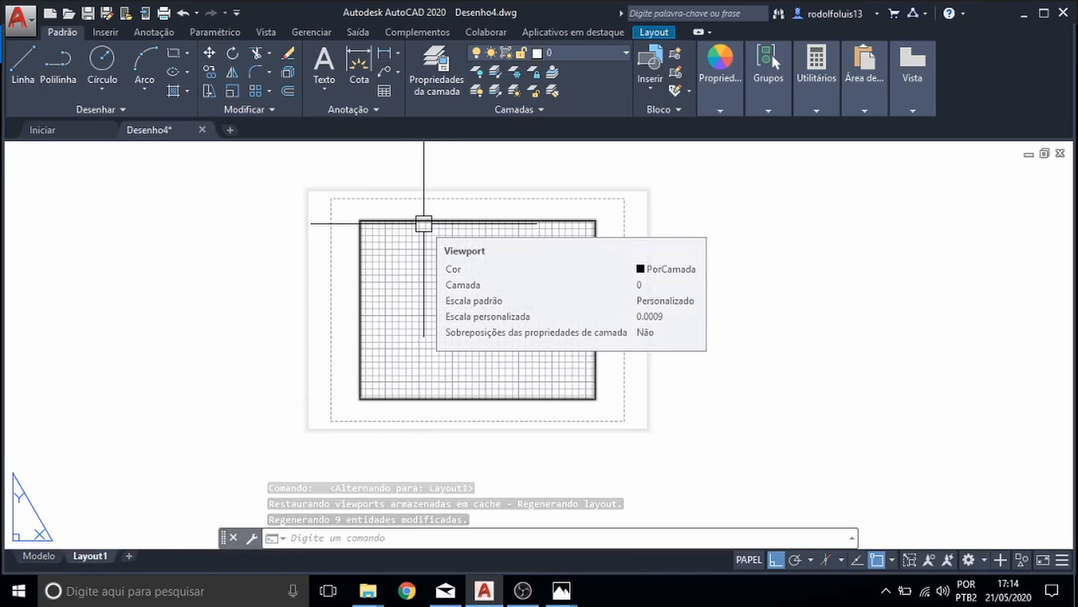
pyautogui.click(424, 223)
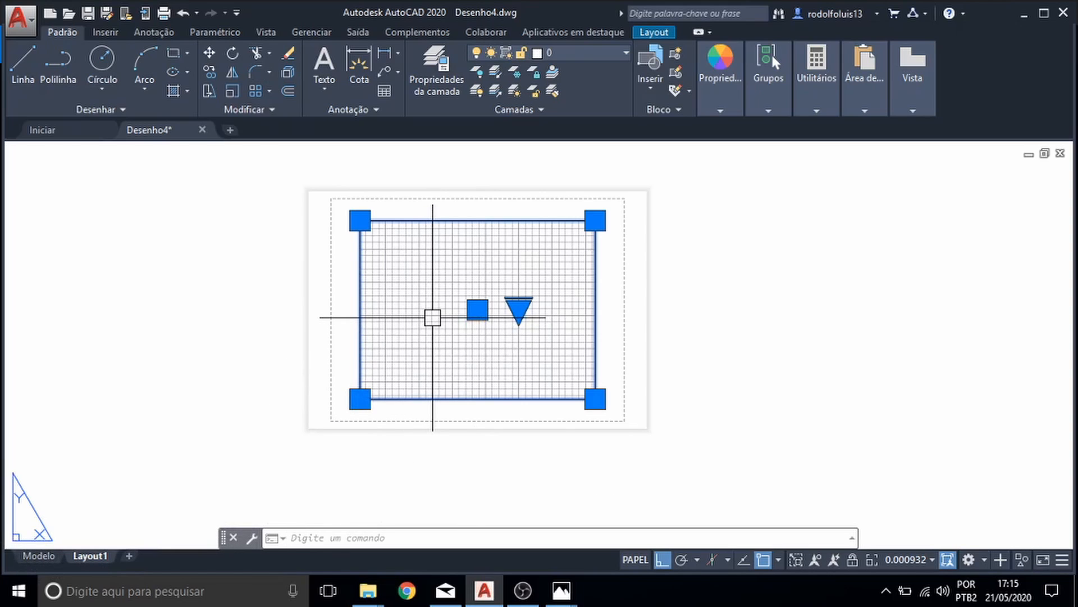
pyautogui.doubleClick(433, 317)
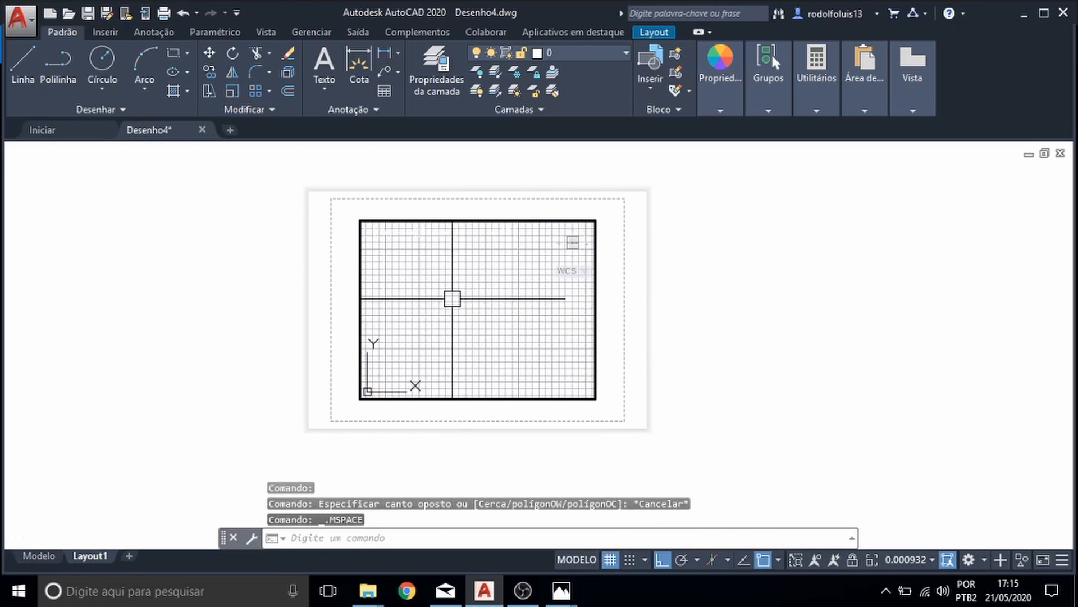
# - Zoom to the drawing's extents inside the active viewport and frame the rectangle and the U-like outline at different zoom levels
pyautogui.middleClick(452, 296)
pyautogui.middleClick(451, 296)
pyautogui.scroll(-2, 467, 352)
pyautogui.scroll(4, 468, 352)
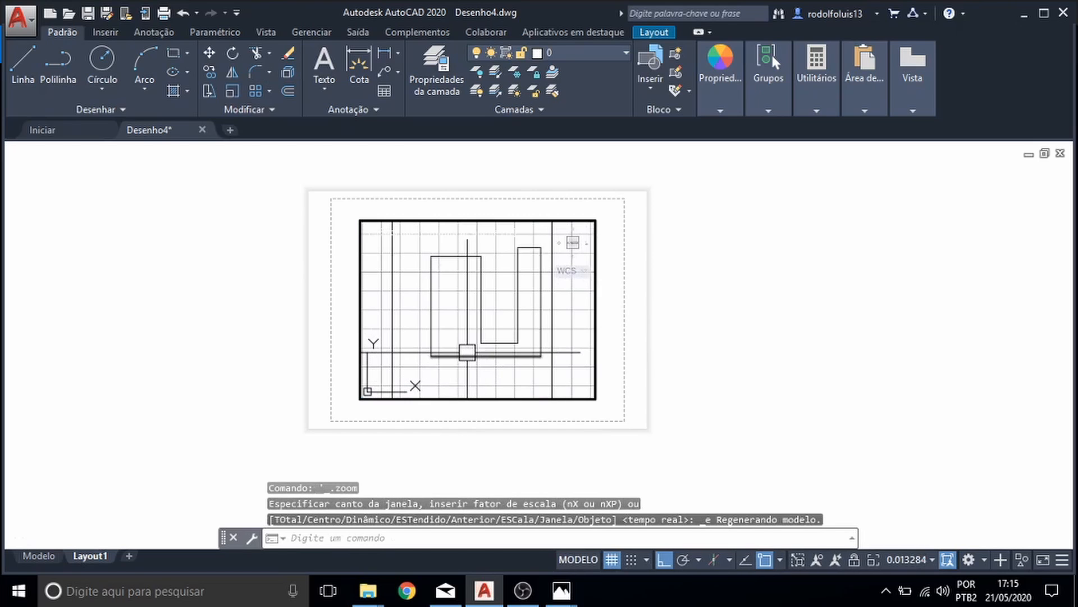
pyautogui.scroll(-2, 467, 352)
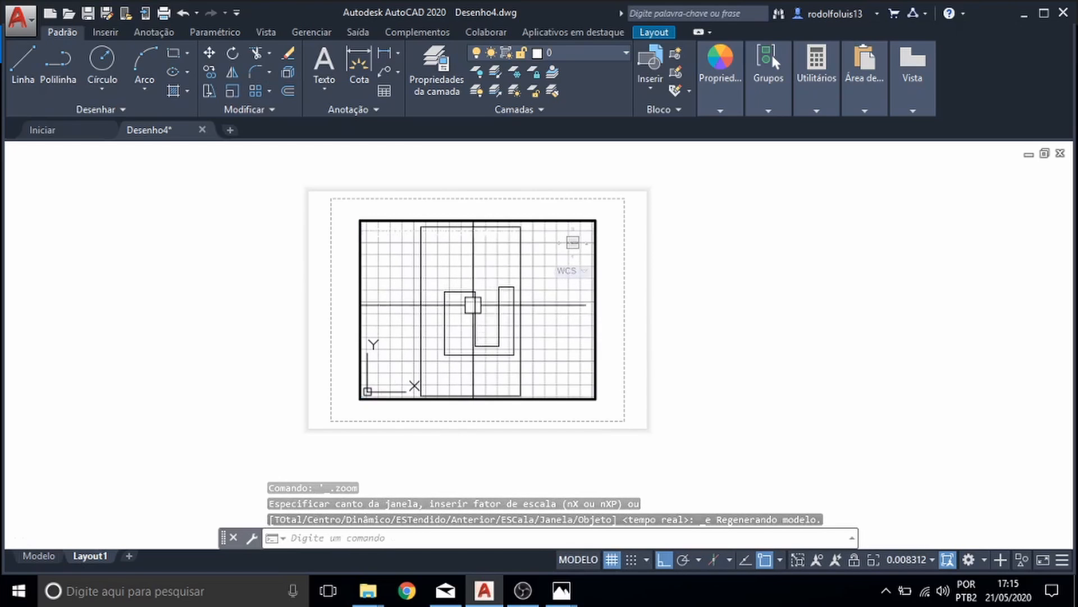
pyautogui.scroll(2, 472, 362)
pyautogui.scroll(-4, 451, 360)
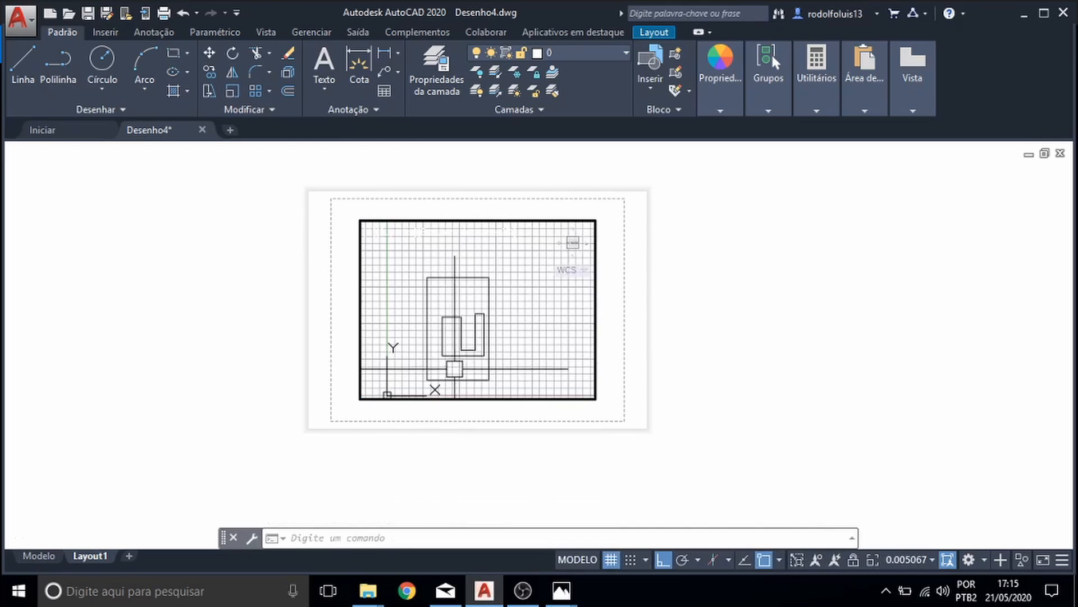
pyautogui.scroll(2, 456, 370)
pyautogui.moveTo(525, 329)
pyautogui.mouseDown(button='middle')
pyautogui.moveTo(529, 344)
pyautogui.moveTo(525, 332)
pyautogui.mouseUp(button='middle')
pyautogui.scroll(-2, 529, 331)
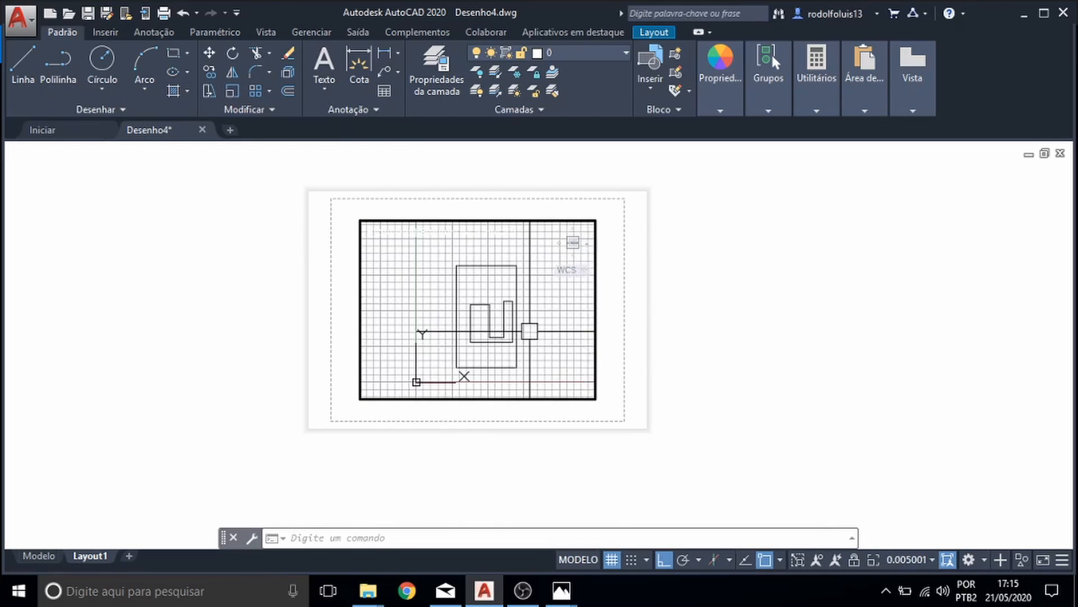
pyautogui.scroll(2, 529, 331)
pyautogui.scroll(-2, 528, 343)
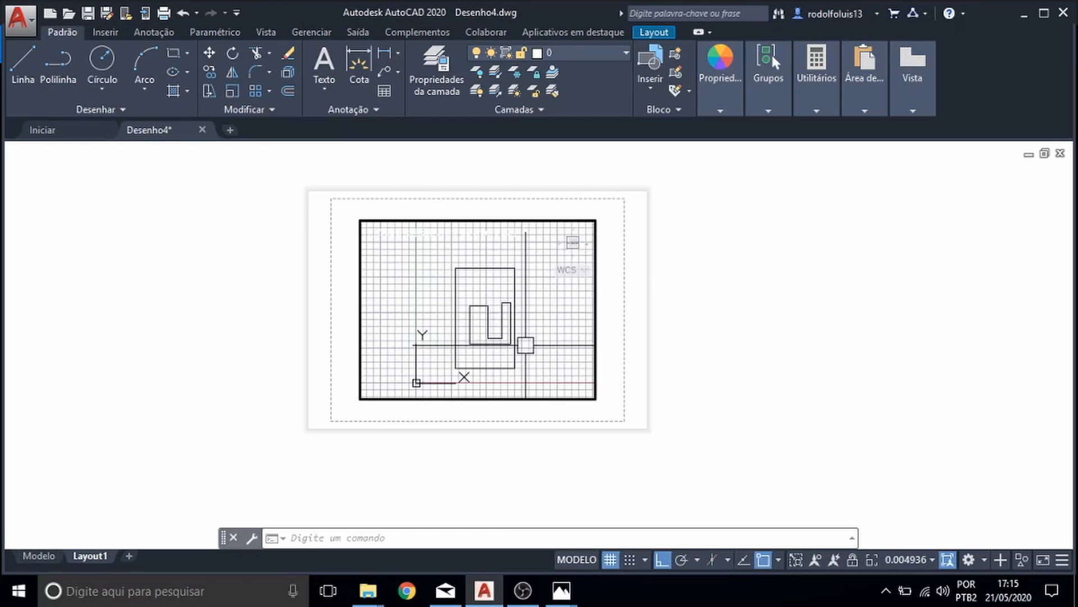
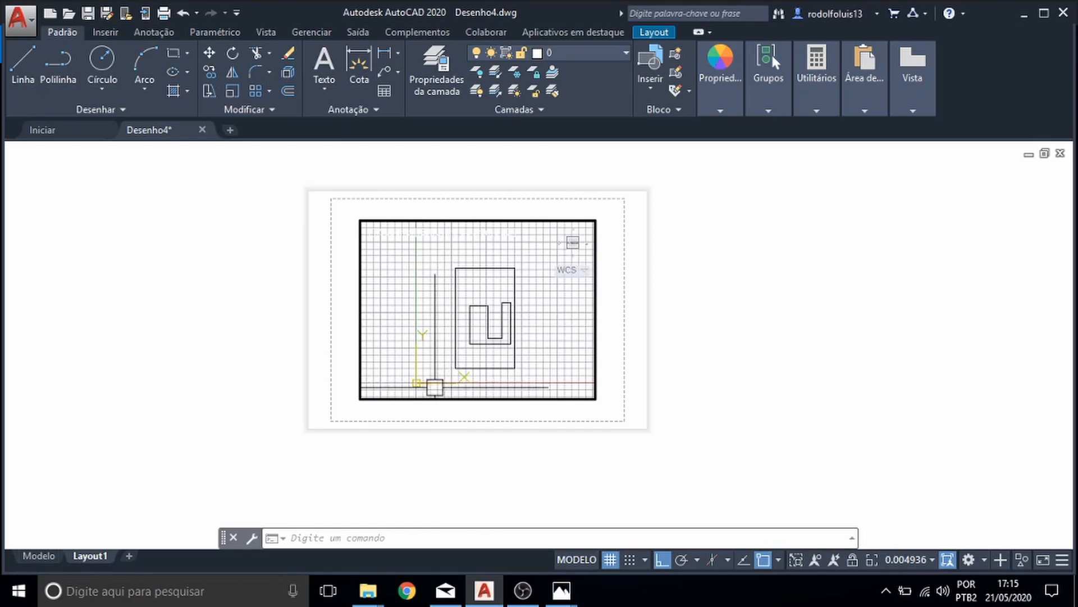
# - Return to paper space and delete the viewport from the Layout1 sheet
pyautogui.doubleClick(640, 321)
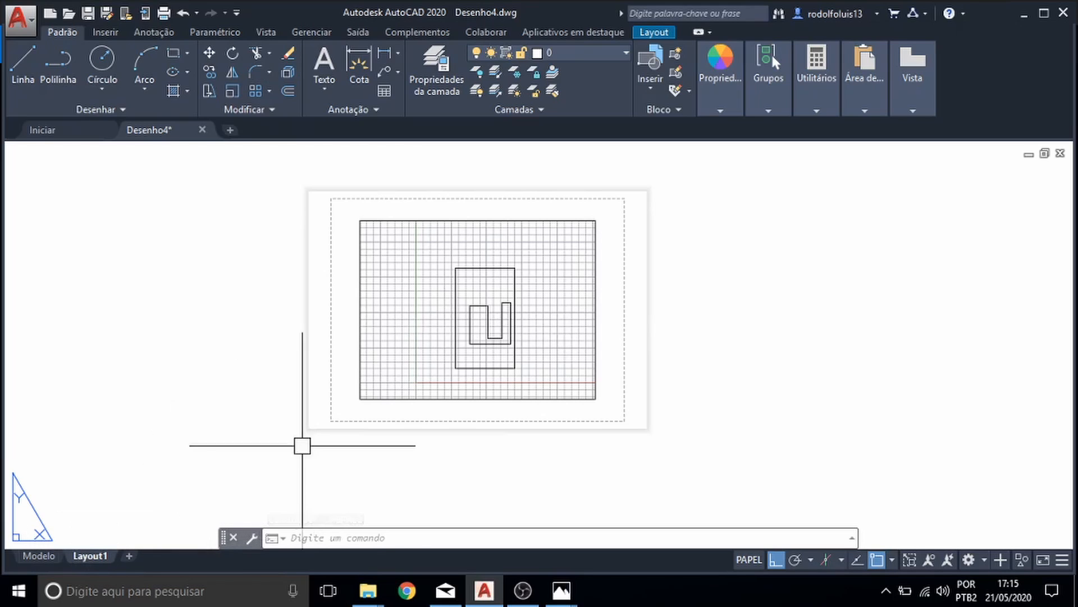
pyautogui.click(548, 223)
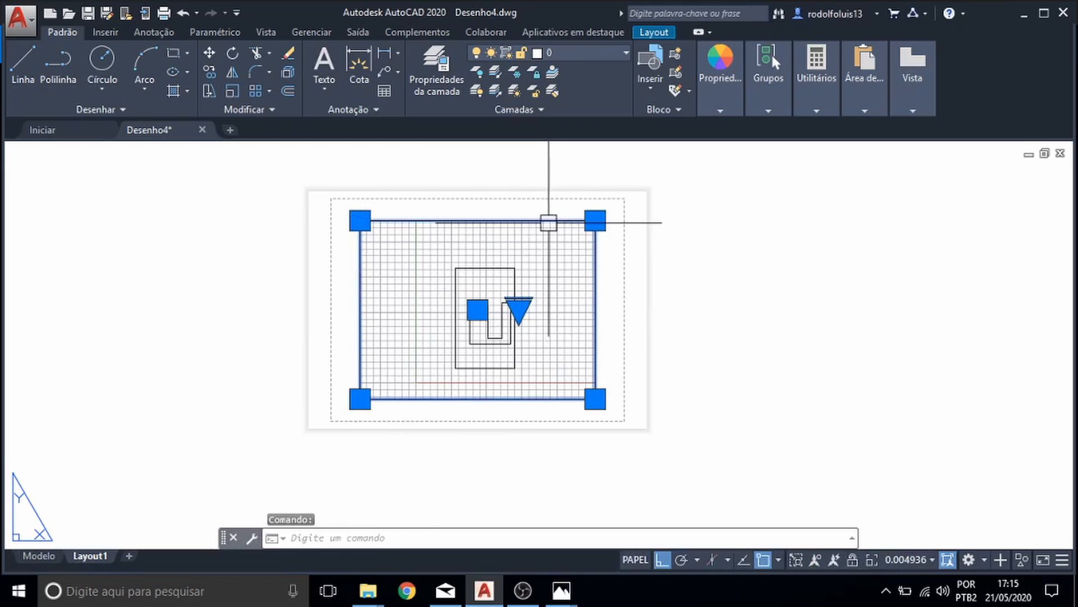
pyautogui.press('Delete')
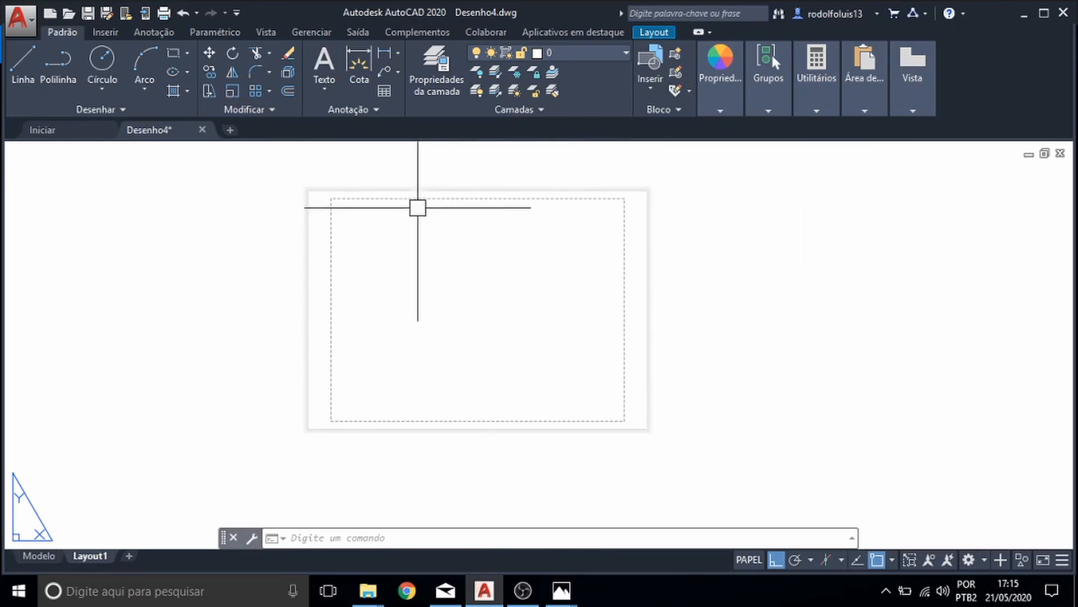
pyautogui.scroll(5, 359, 214)
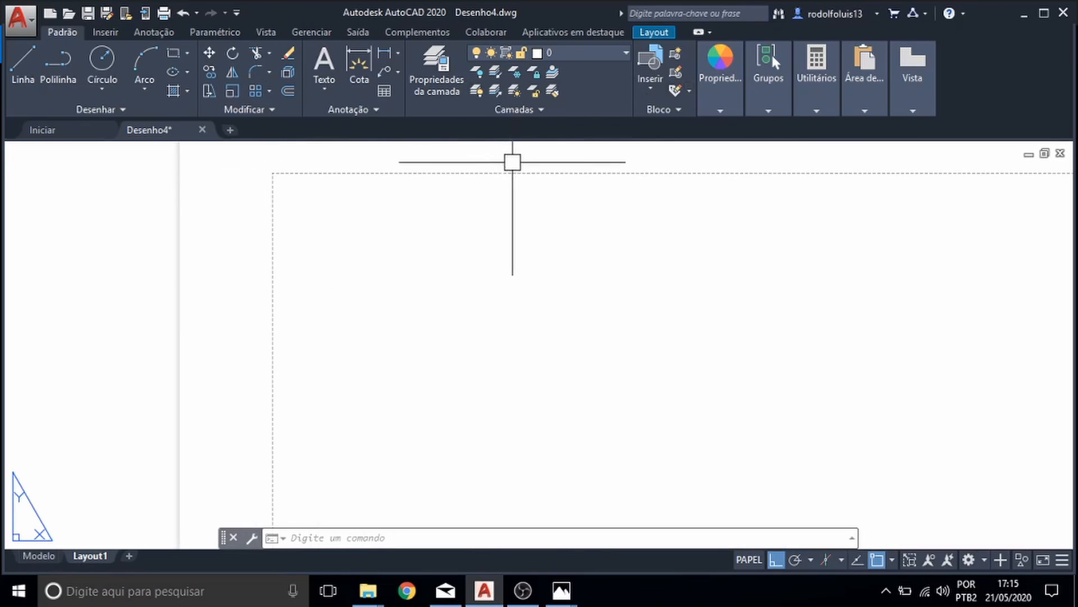
pyautogui.scroll(-4, 739, 178)
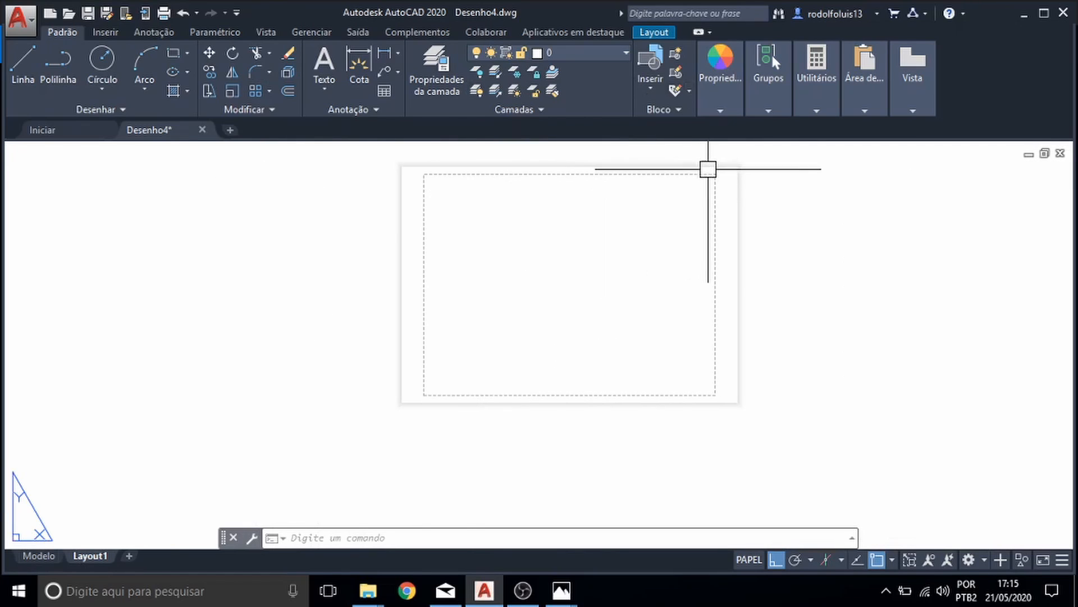
# - Rename the layout as A1 ABNT
pyautogui.rightClick(86, 559)
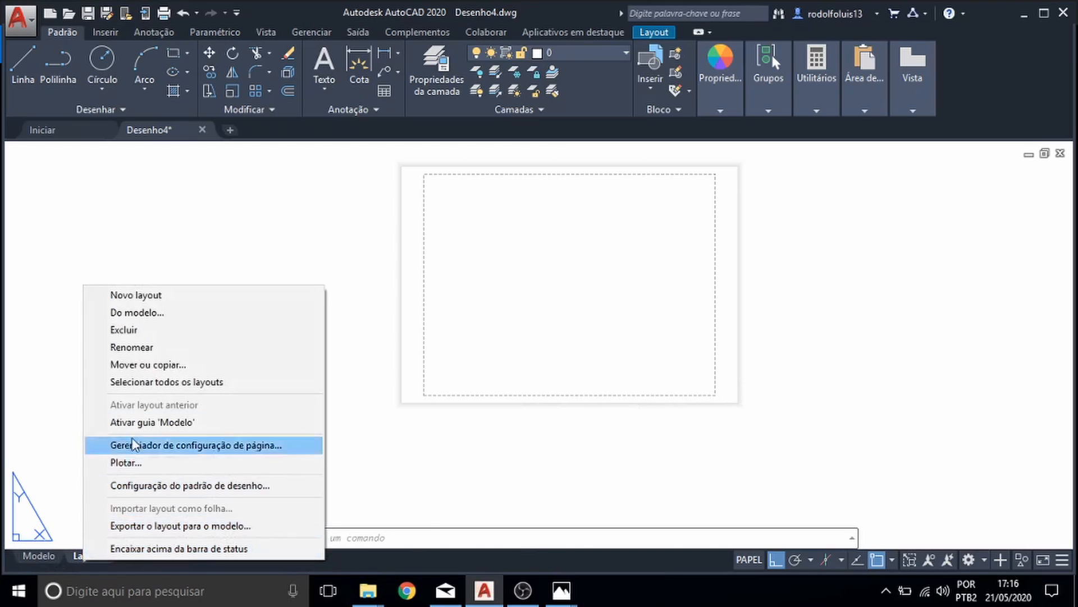
pyautogui.click(145, 351)
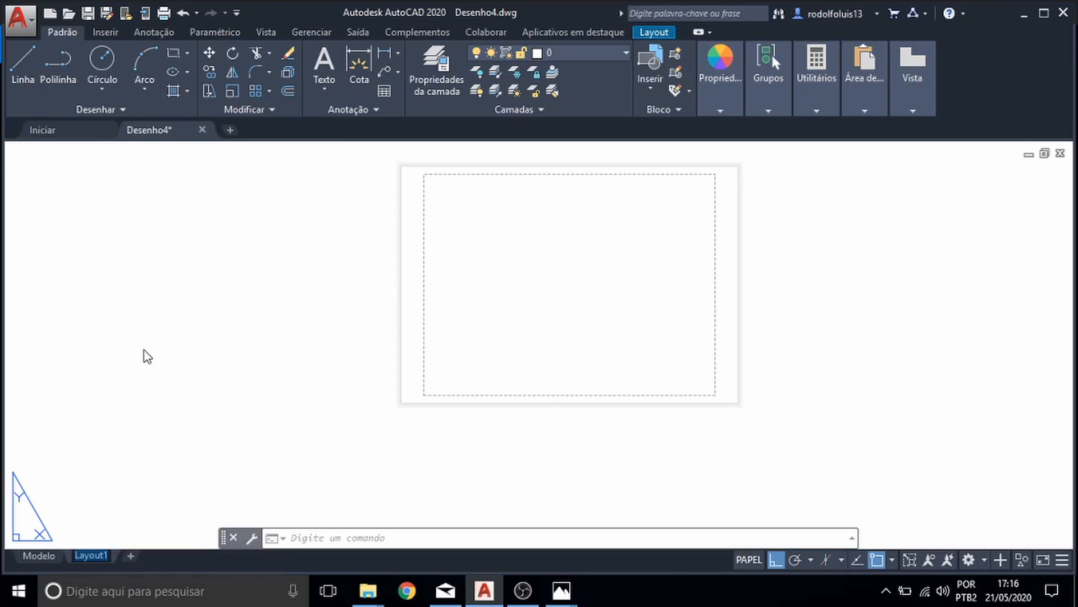
pyautogui.write('A1 ABNT')
pyautogui.press('Return')
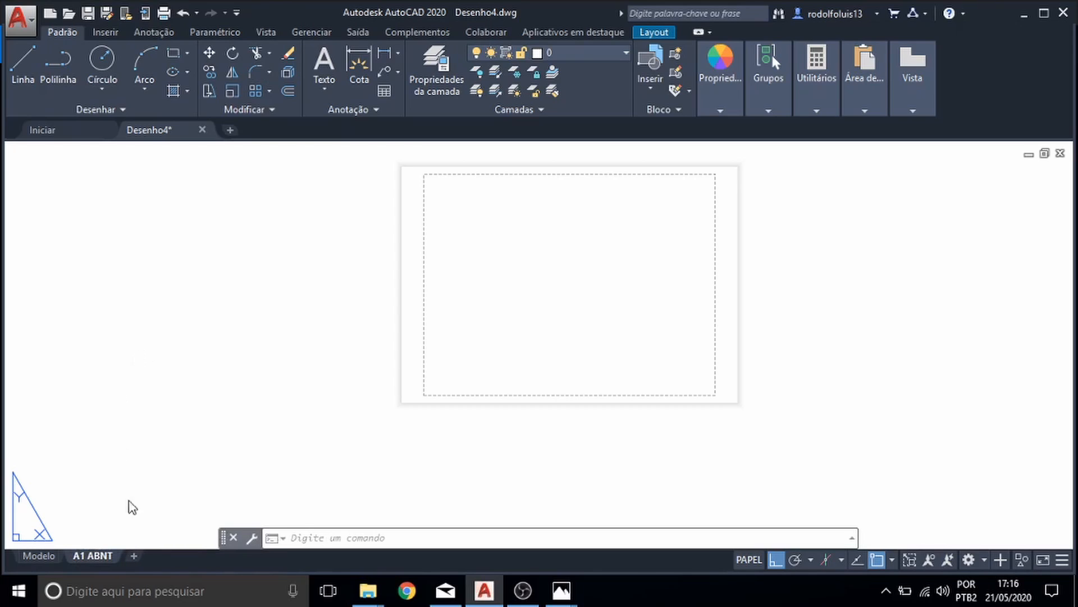
# - Open the page setup of the A1 ABNT layout for modification and choose PDFCreator as its plotter
pyautogui.rightClick(105, 559)
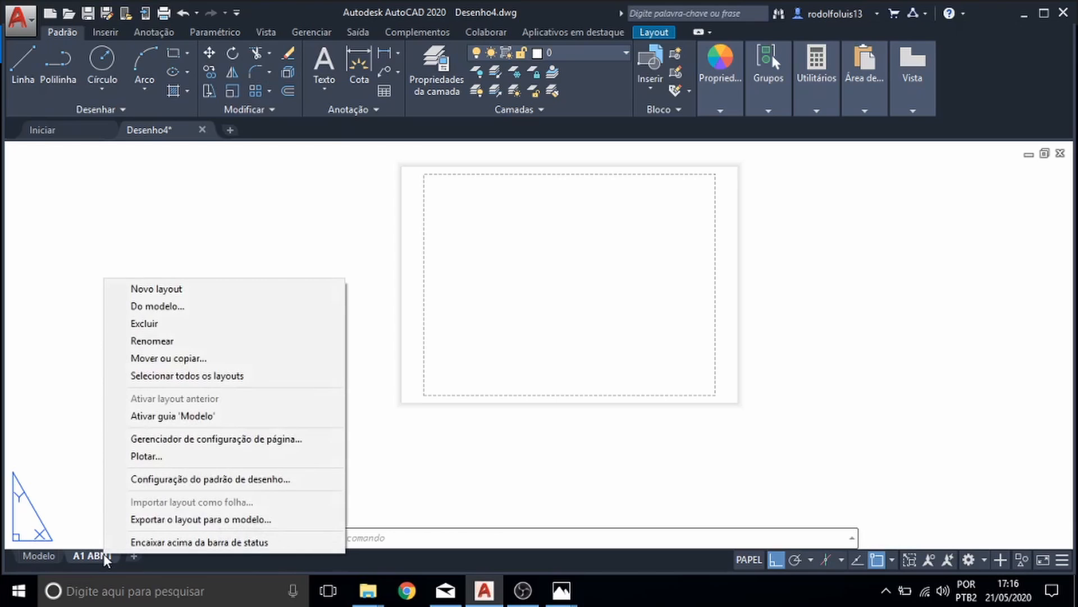
pyautogui.click(170, 444)
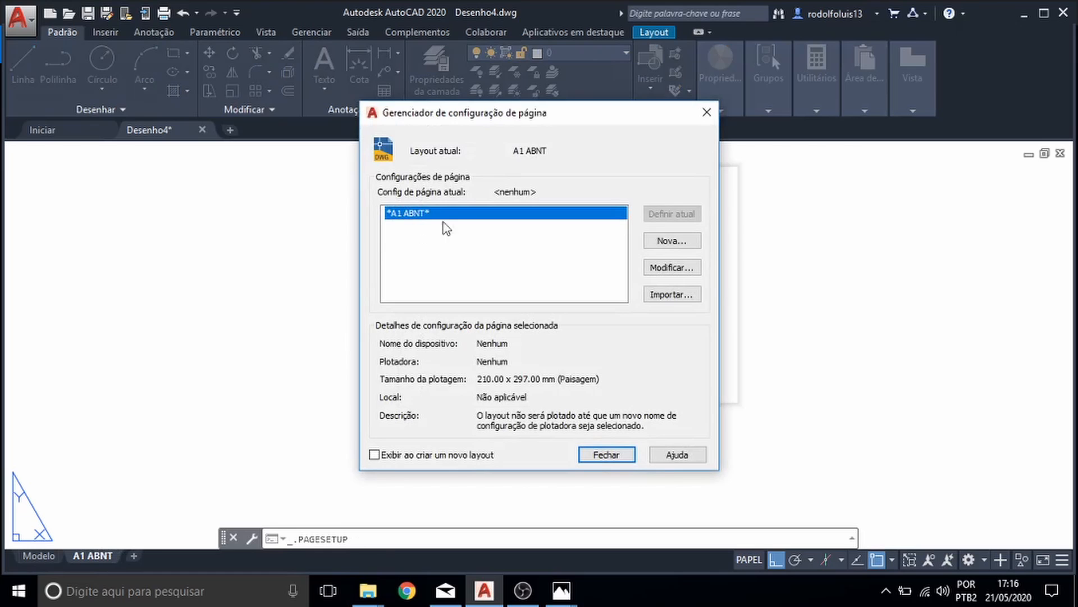
pyautogui.click(682, 268)
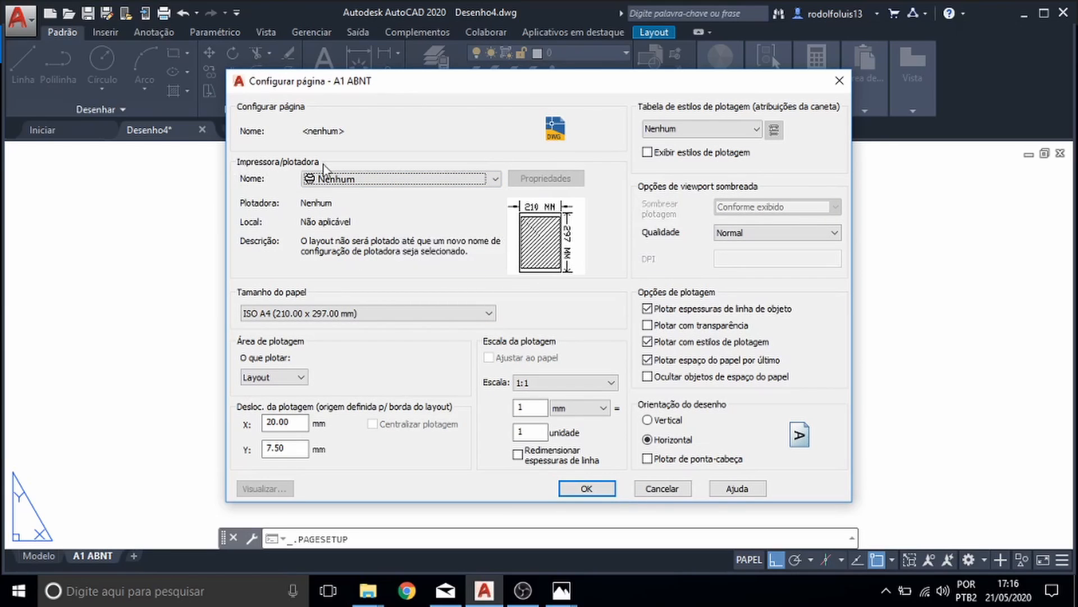
pyautogui.click(320, 180)
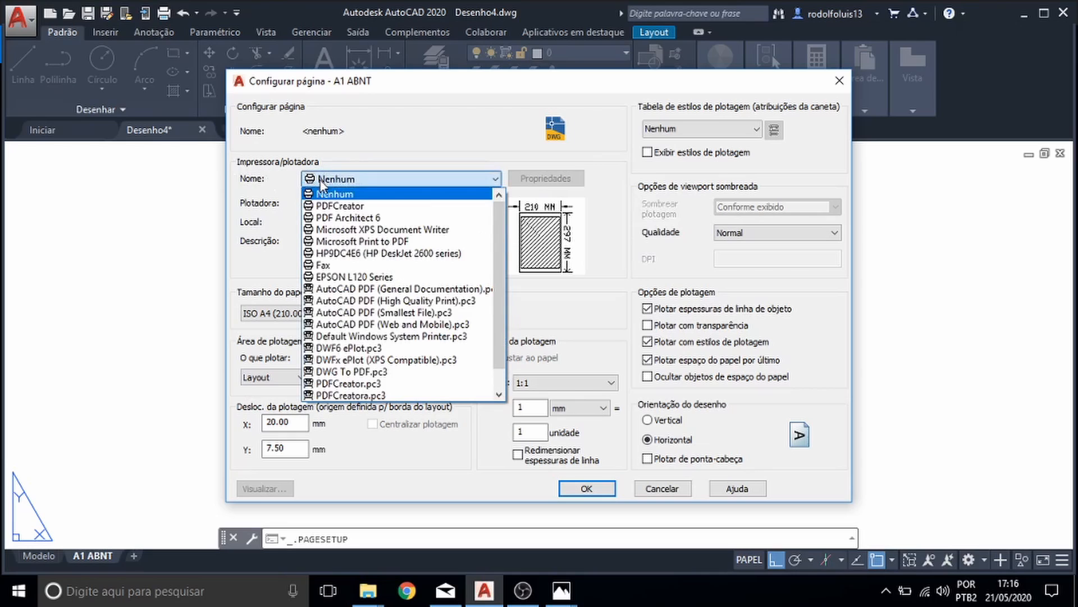
pyautogui.click(339, 207)
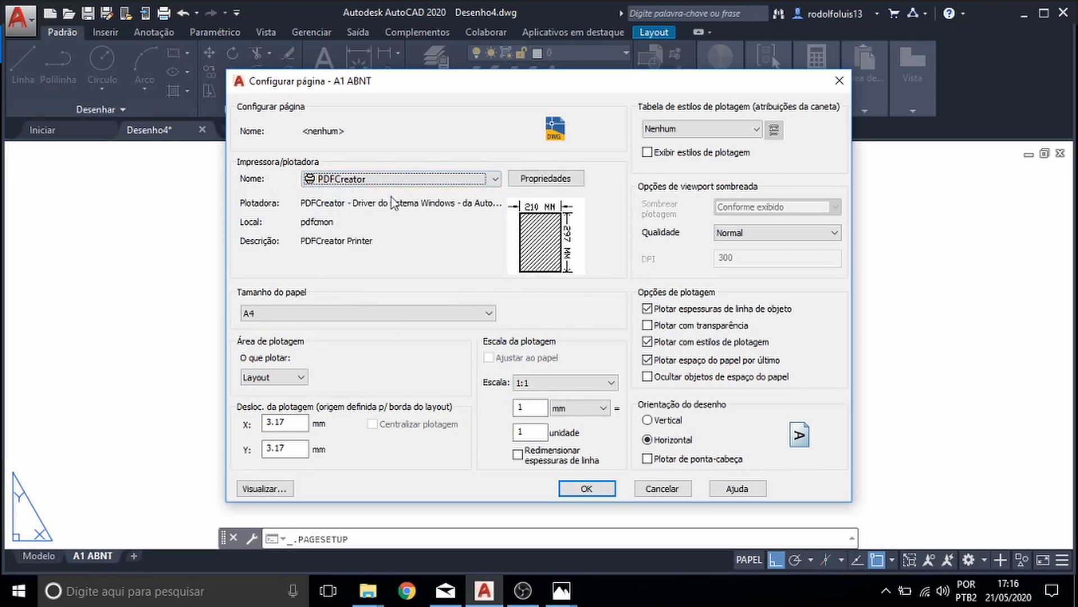
# - Set the paper size of the A1 ABNT page setup to A1
pyautogui.click(277, 316)
pyautogui.scroll(9, 275, 265)
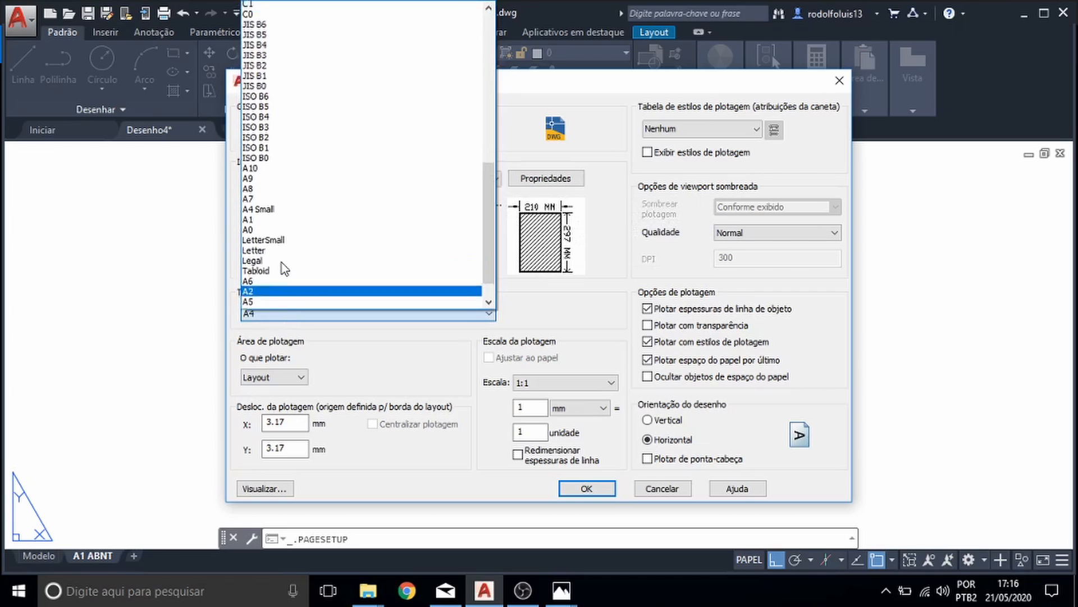
pyautogui.scroll(-9, 285, 271)
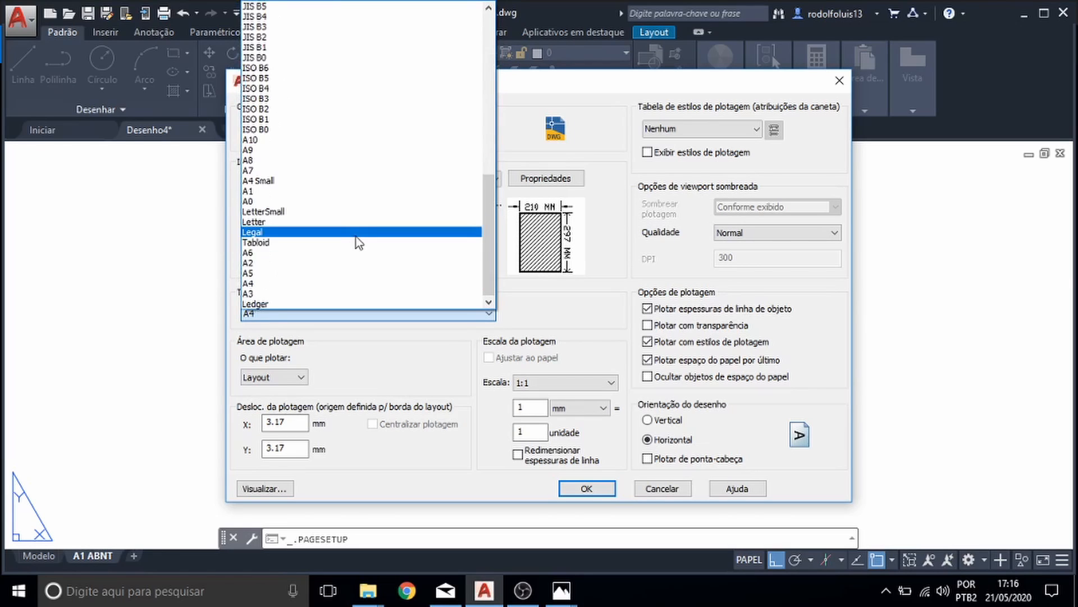
pyautogui.click(301, 202)
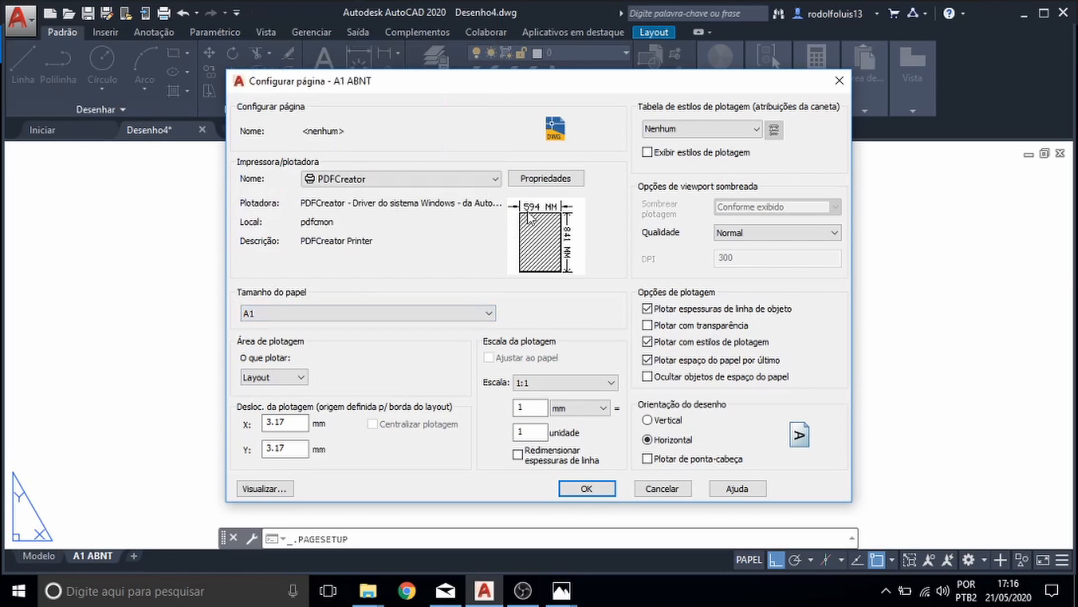
# - Check the A1 sheet dimensions in the DIMENSÕES FOLHAS.jpg table in Photos, and back in AutoCAD apply the page setup and close its manager
pyautogui.moveTo(573, 223)
pyautogui.click(561, 590)
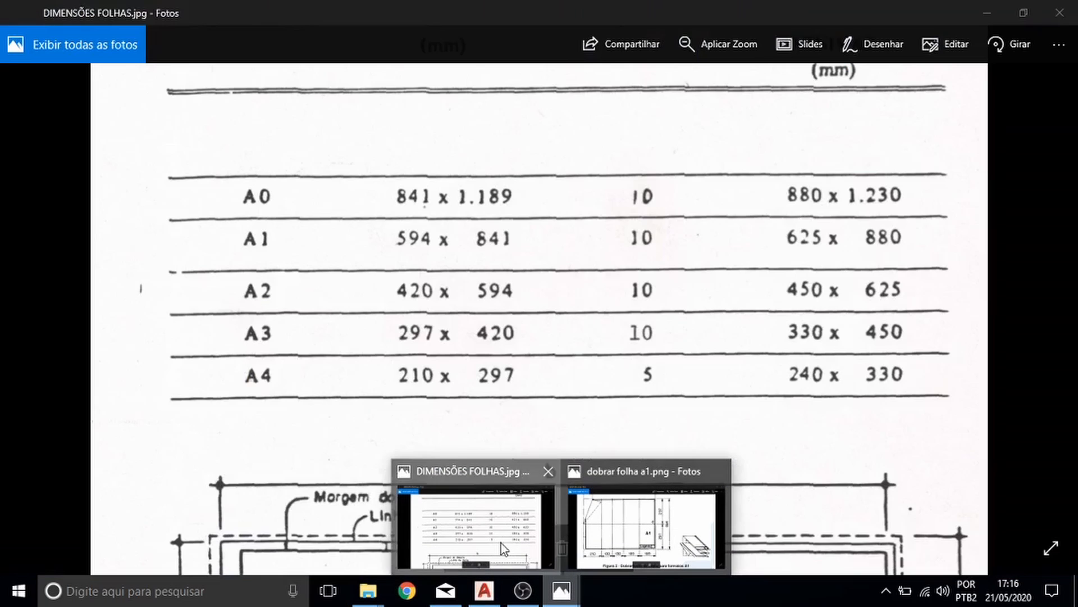
pyautogui.click(501, 543)
pyautogui.scroll(2, 495, 202)
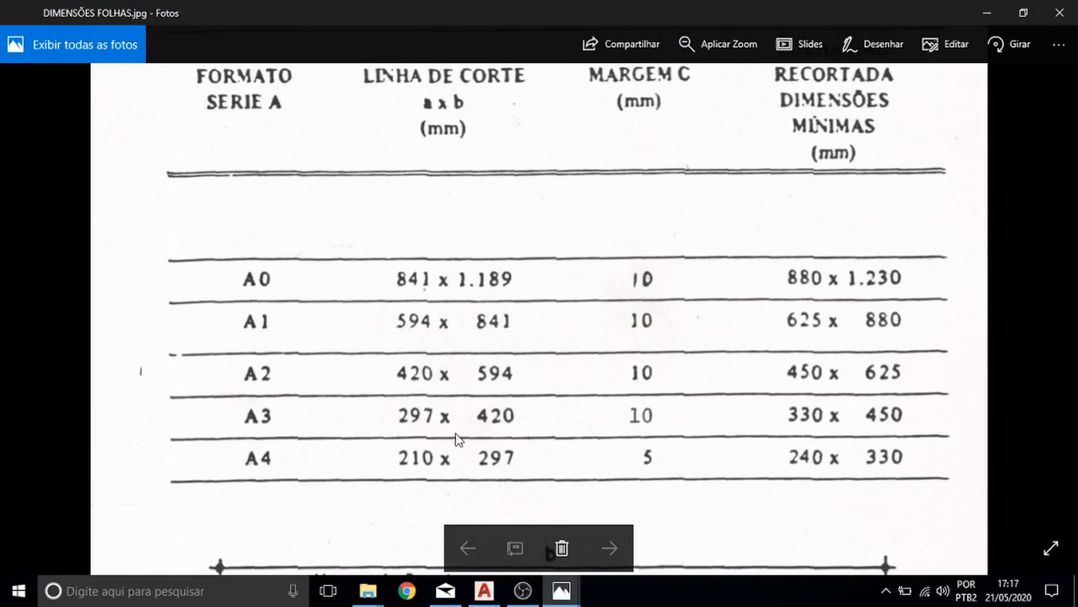
pyautogui.click(481, 592)
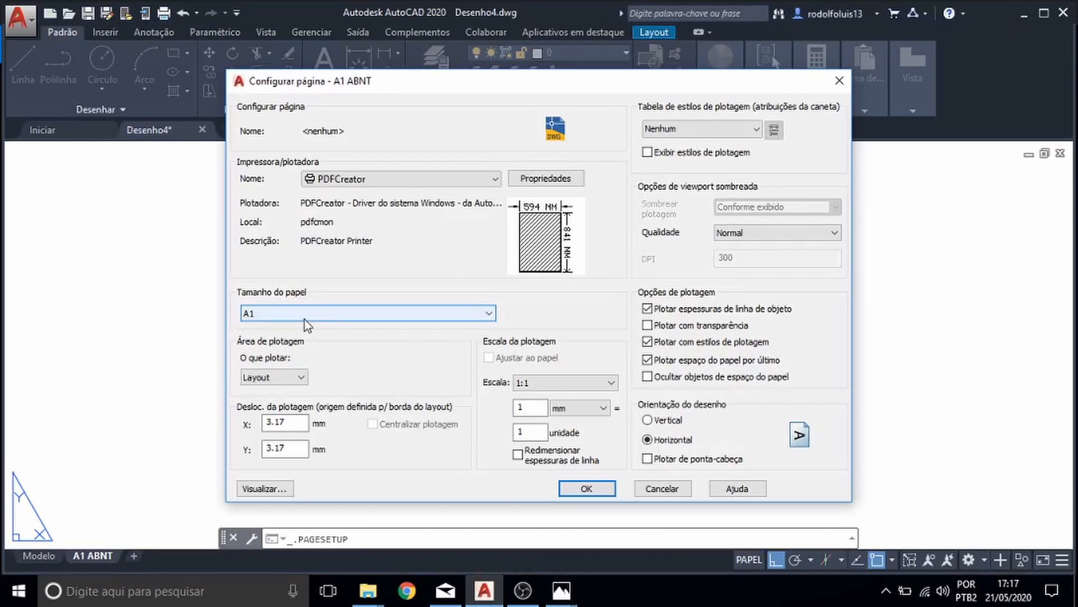
pyautogui.click(599, 493)
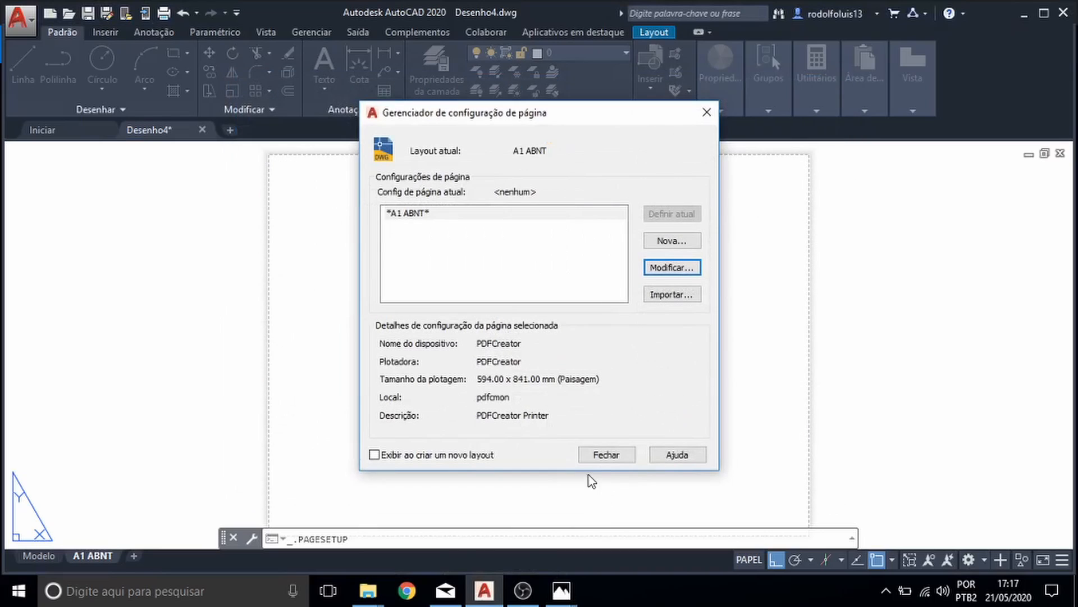
pyautogui.click(604, 458)
# - Examine the gap between the sheet edge and the dashed printable-area border at the corners of the A1 layout
pyautogui.scroll(-4, 610, 344)
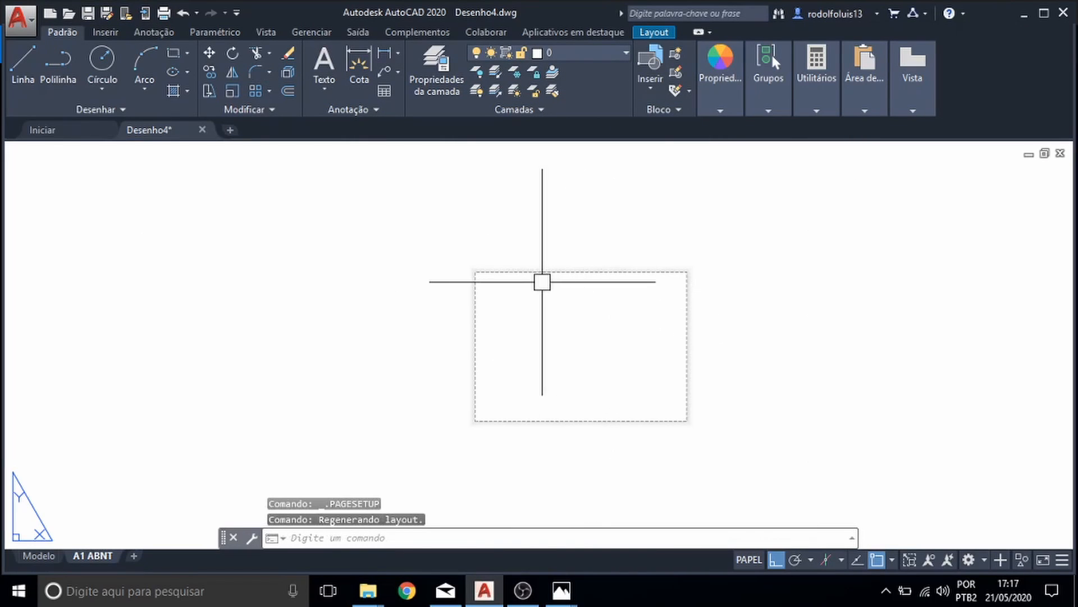
pyautogui.scroll(4, 535, 284)
pyautogui.scroll(2, 393, 239)
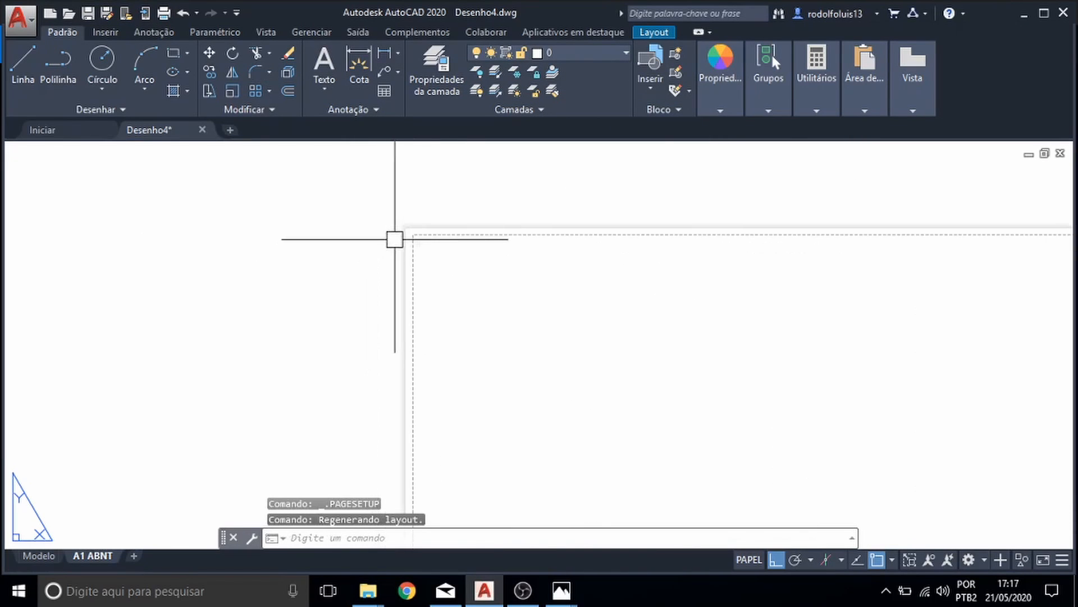
pyautogui.scroll(4, 436, 230)
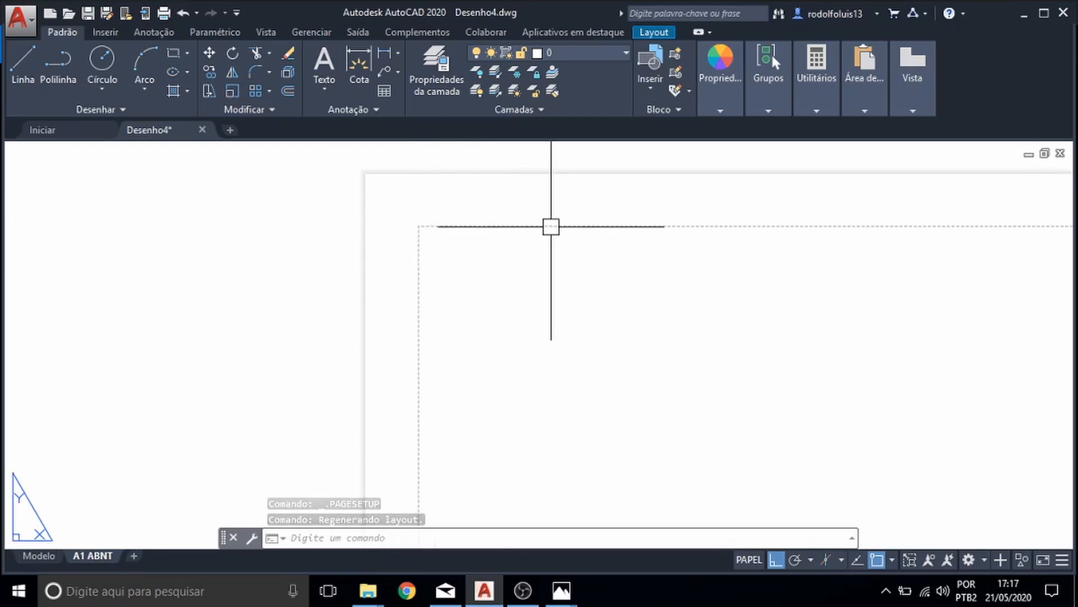
pyautogui.scroll(-6, 615, 244)
pyautogui.scroll(-5, 615, 243)
pyautogui.moveTo(814, 305); pyautogui.dragTo(672, 304, button='middle')
pyautogui.scroll(5, 669, 408)
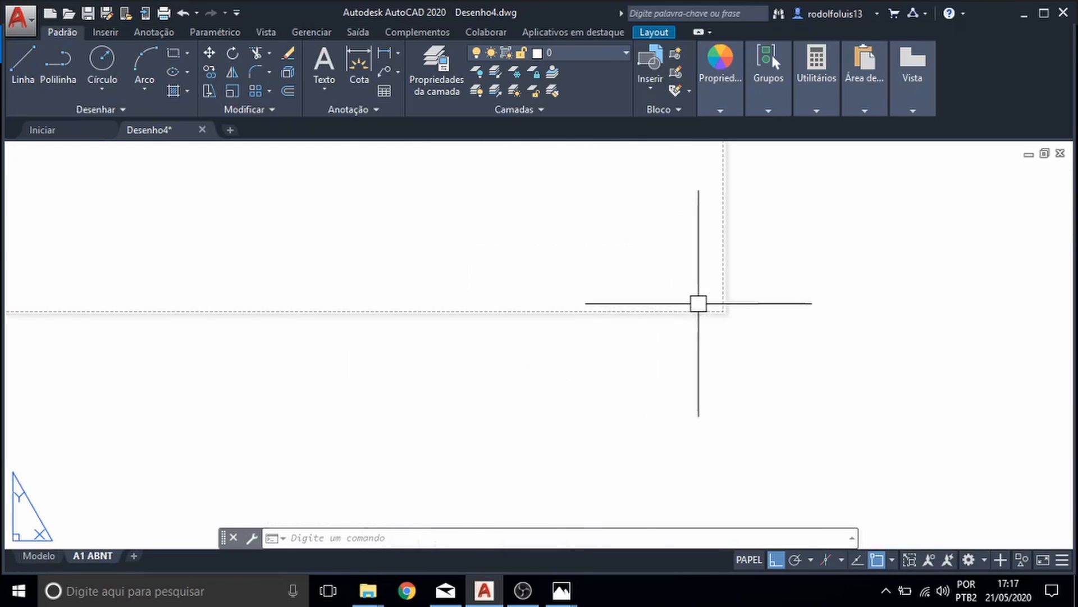
pyautogui.scroll(4, 698, 303)
pyautogui.scroll(5, 797, 363)
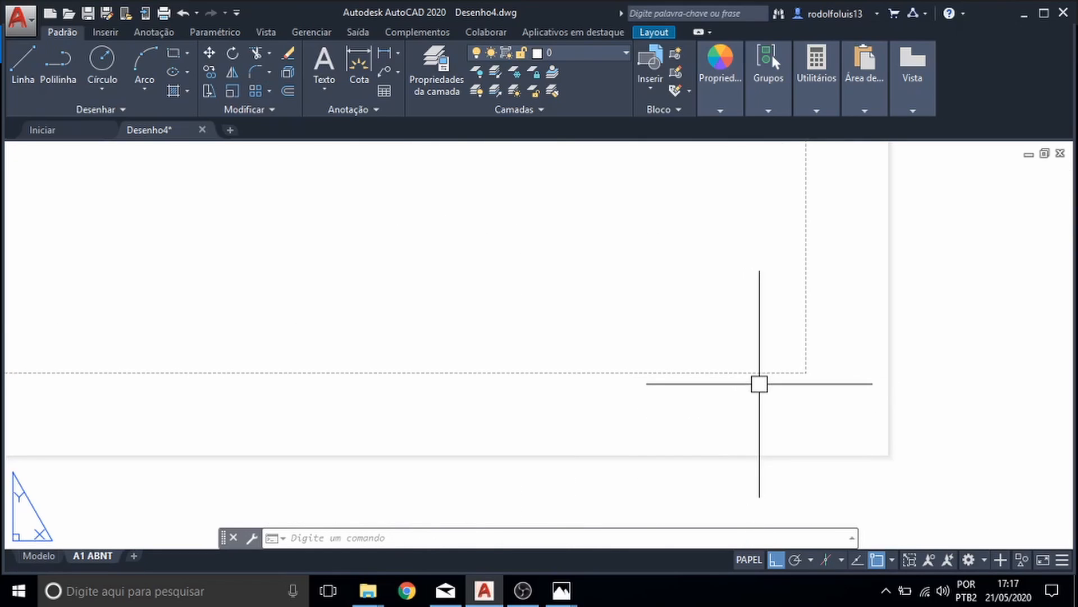
pyautogui.scroll(-10, 756, 388)
pyautogui.scroll(-5, 757, 388)
pyautogui.scroll(12, 693, 308)
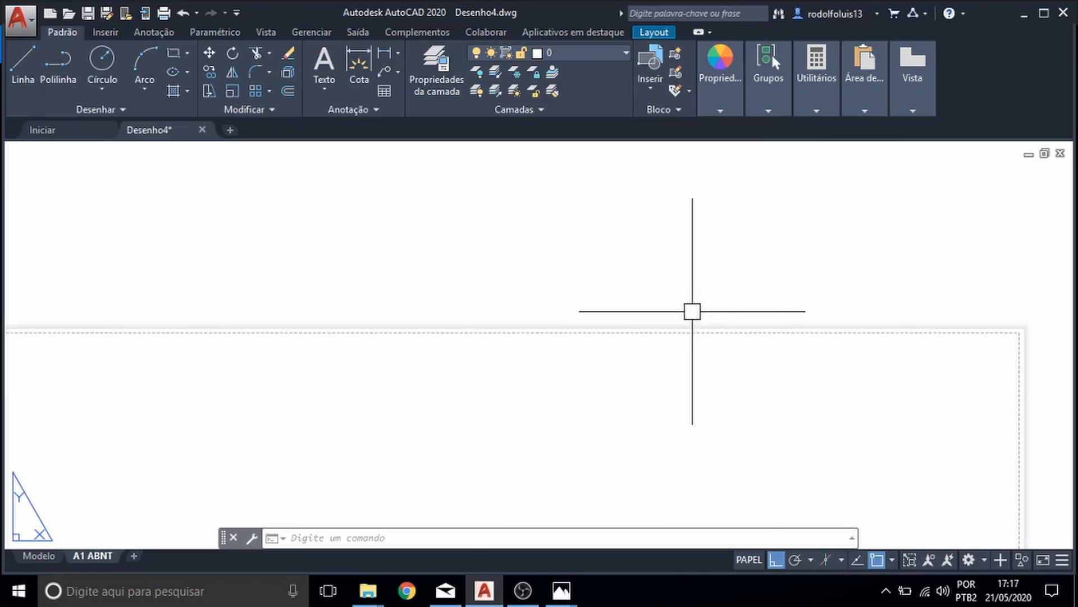
pyautogui.scroll(-10, 696, 287)
pyautogui.scroll(4, 689, 308)
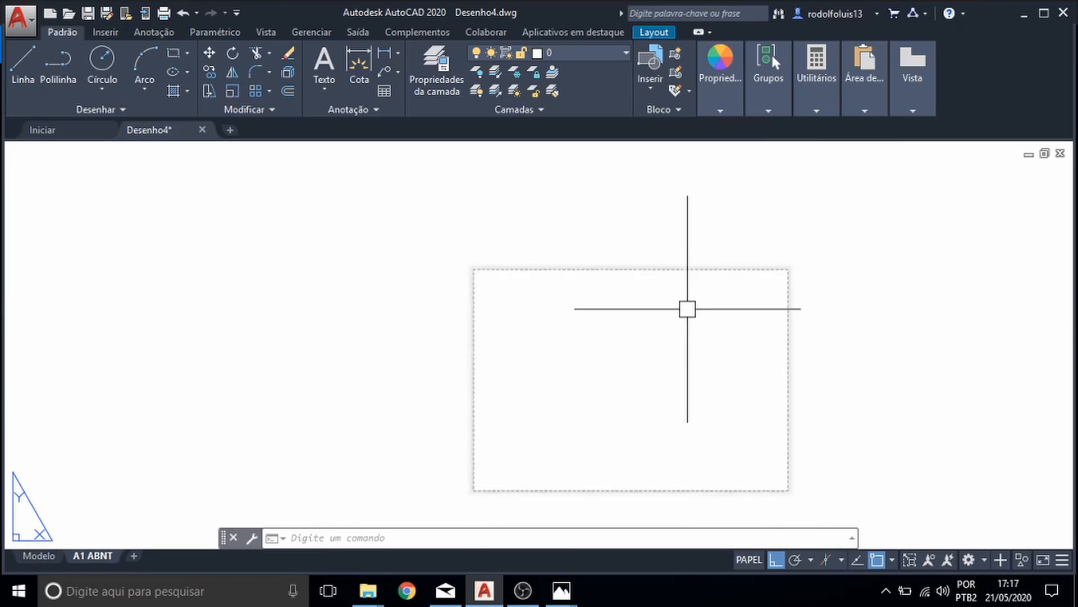
pyautogui.scroll(-2, 618, 292)
# - Reopen the A1 ABNT page setup and bring up PDFCreator's plotter settings for modifying standard paper sizes (printable area)
pyautogui.rightClick(78, 557)
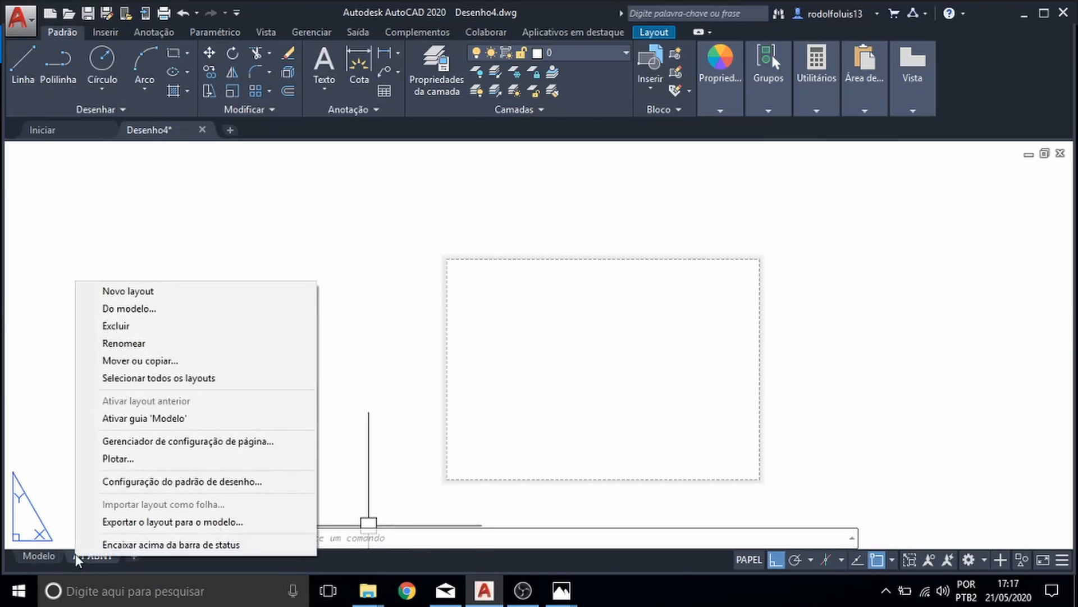
pyautogui.click(165, 444)
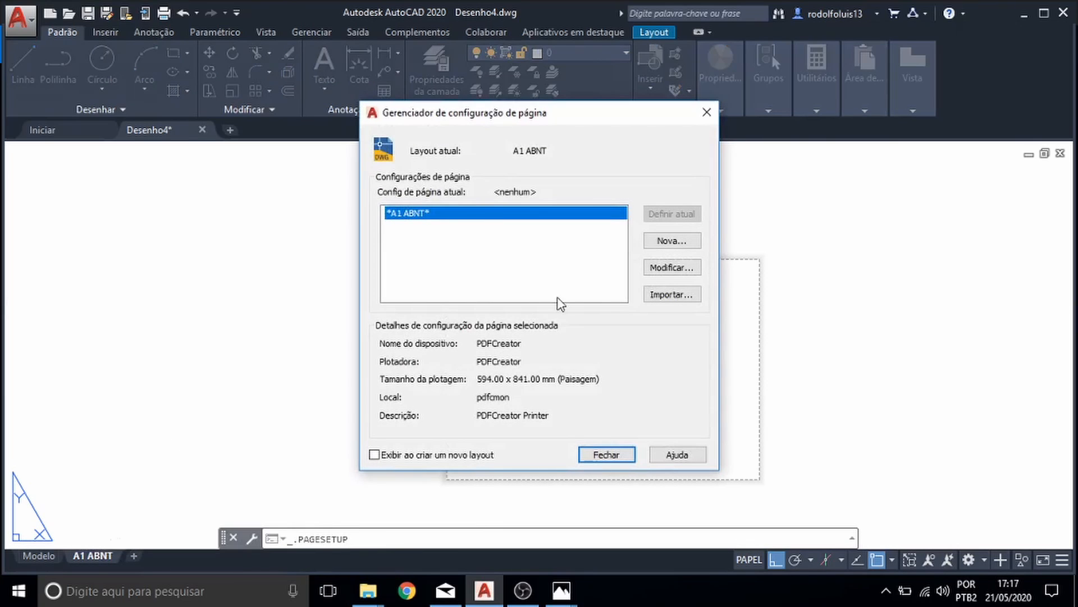
pyautogui.click(654, 270)
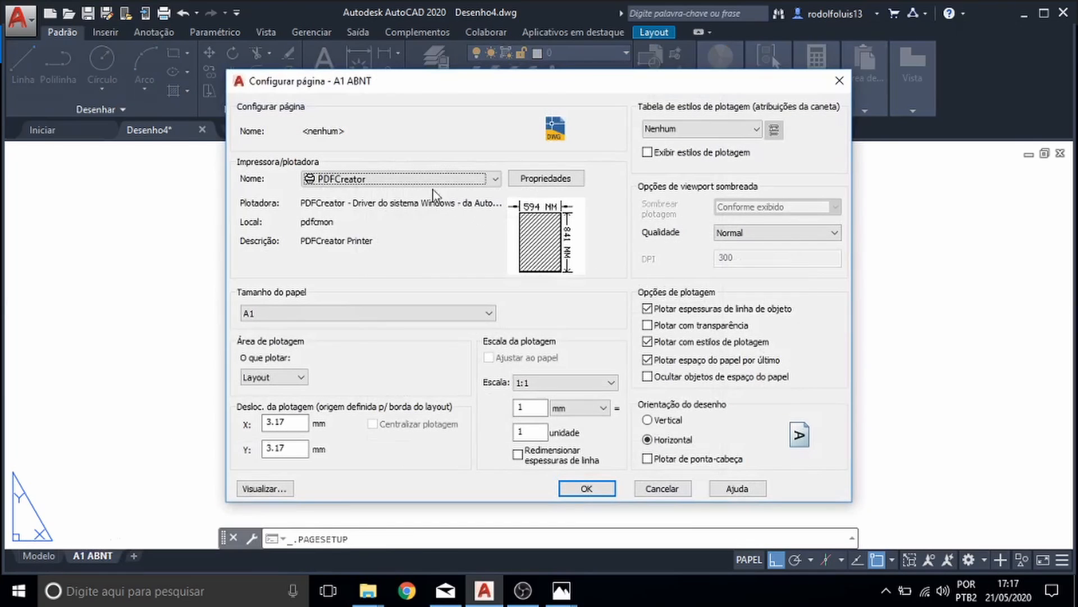
pyautogui.click(545, 178)
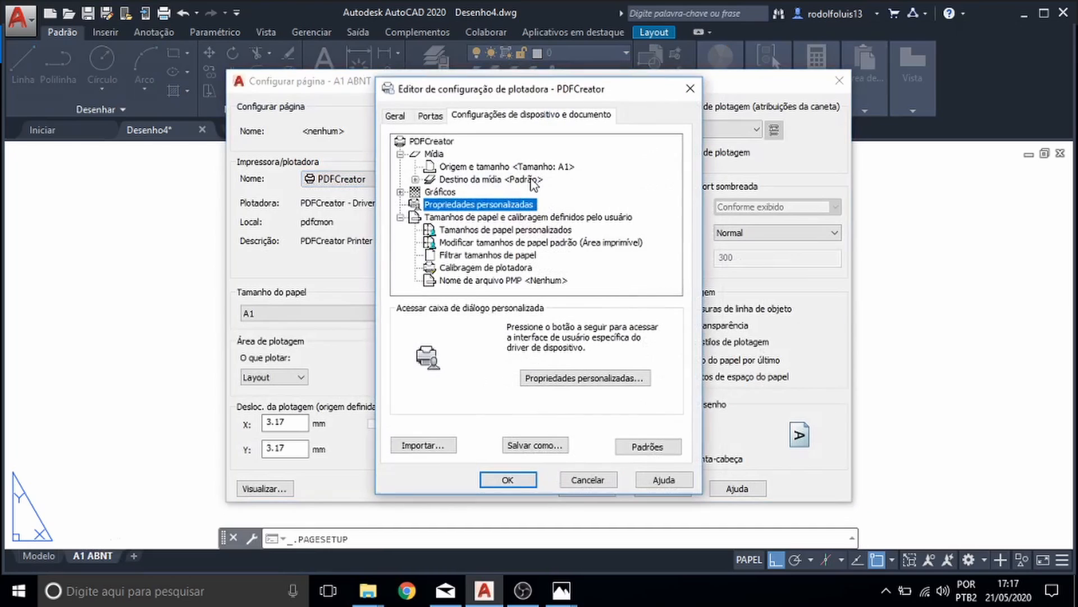
pyautogui.click(477, 244)
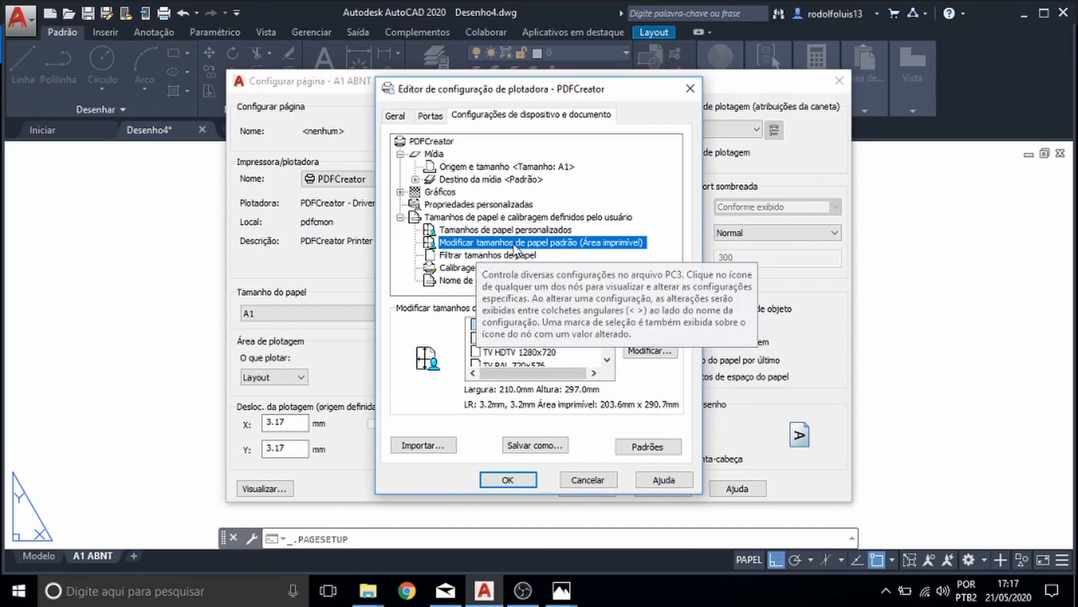
# - Select the A1 sheet among the PDFCreator plotter's standard paper sizes for modifying its printable area
pyautogui.click(527, 218)
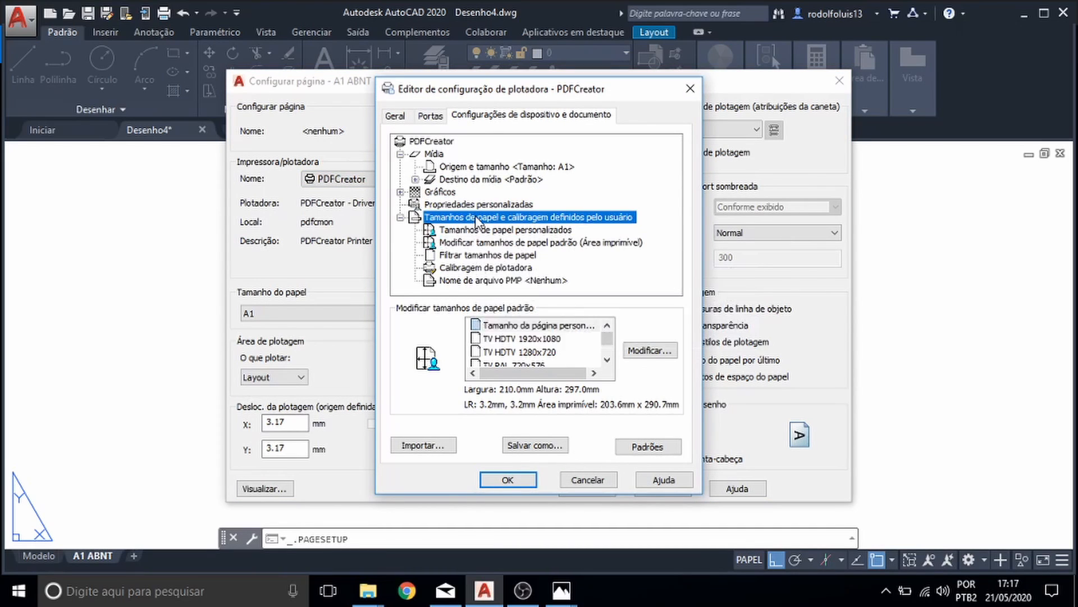
pyautogui.click(511, 243)
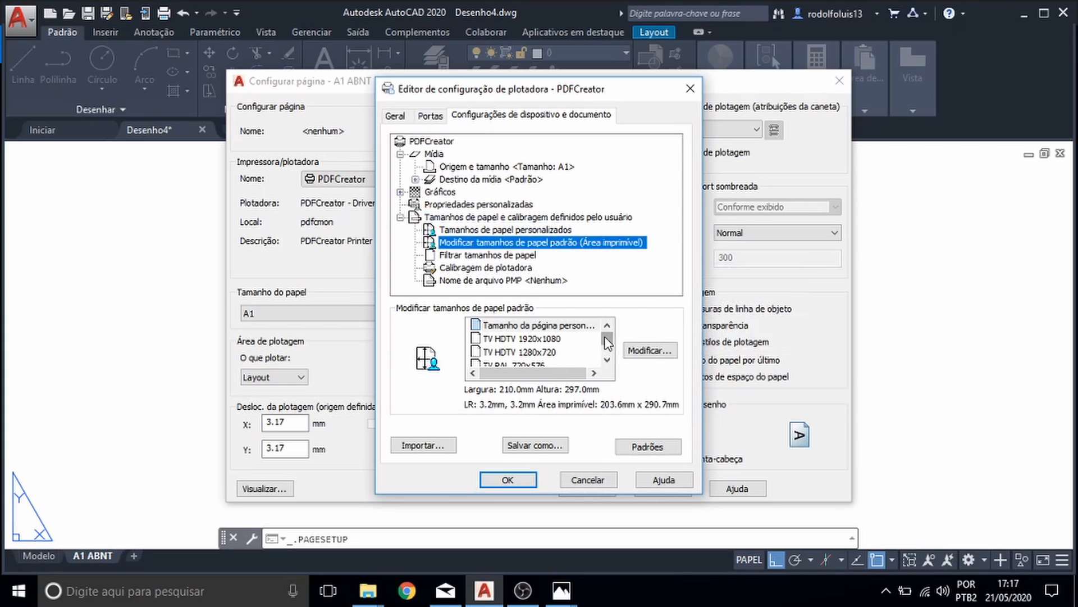
pyautogui.scroll(-5, 604, 337)
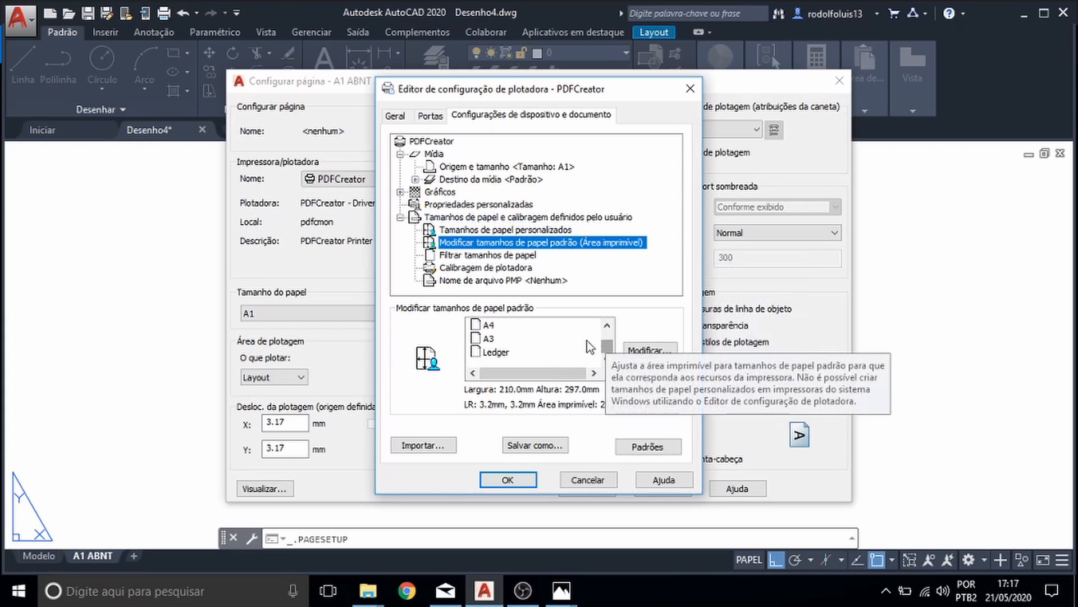
pyautogui.click(489, 338)
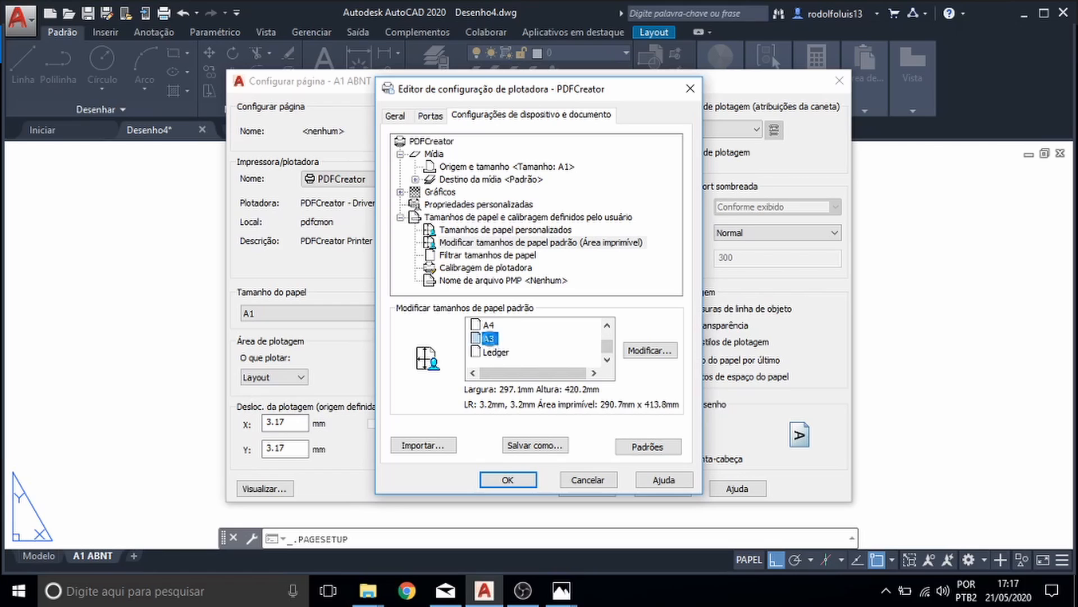
pyautogui.press('a')
pyautogui.press('a')
pyautogui.press('a')
pyautogui.press('a')
pyautogui.press('a')
pyautogui.press('a')
pyautogui.press('a')
pyautogui.press('a')
pyautogui.press('a')
pyautogui.press('a')
pyautogui.press('a')
pyautogui.press('a')
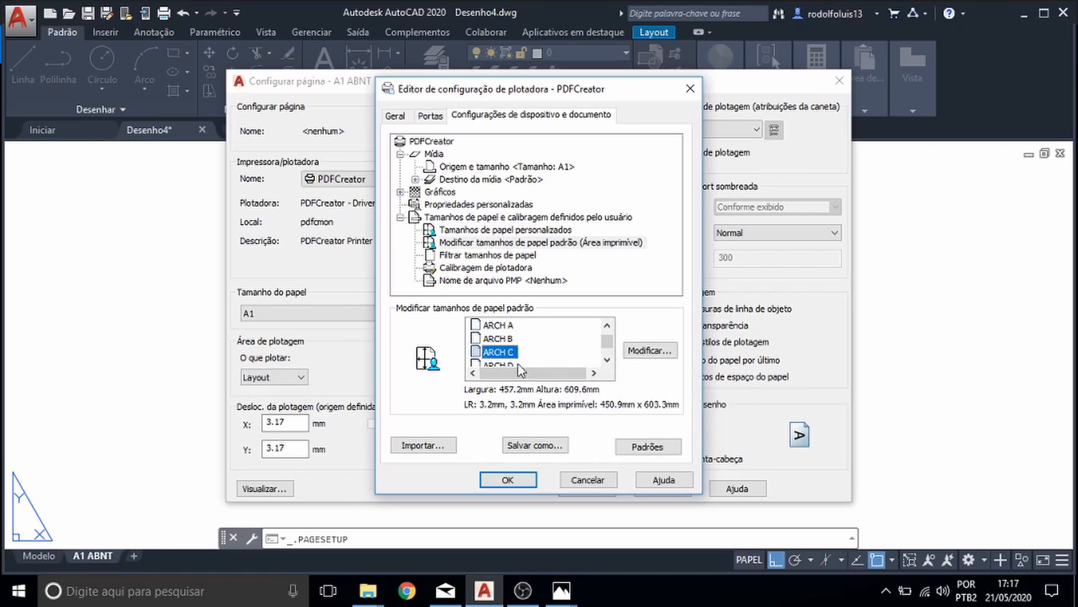
pyautogui.press('a')
pyautogui.press('a')
pyautogui.press('a')
pyautogui.press('a')
pyautogui.press('a')
pyautogui.press('a')
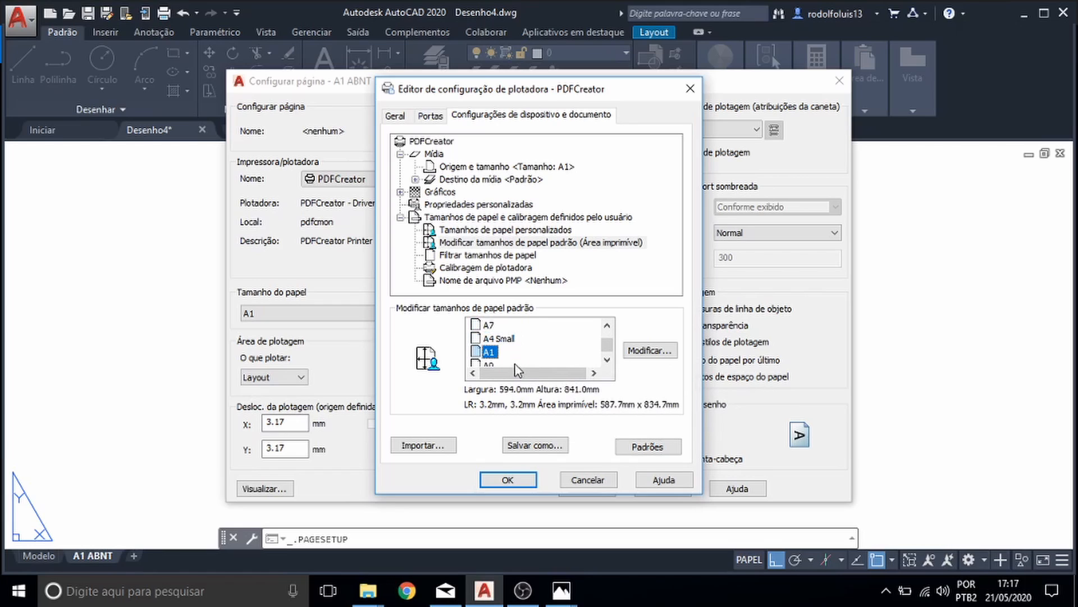
# - Set the A1 printable area's Superior, Inferior, Esquerda and Direita margins to 0 and finish with the PMP file name PDFCreator
pyautogui.click(657, 356)
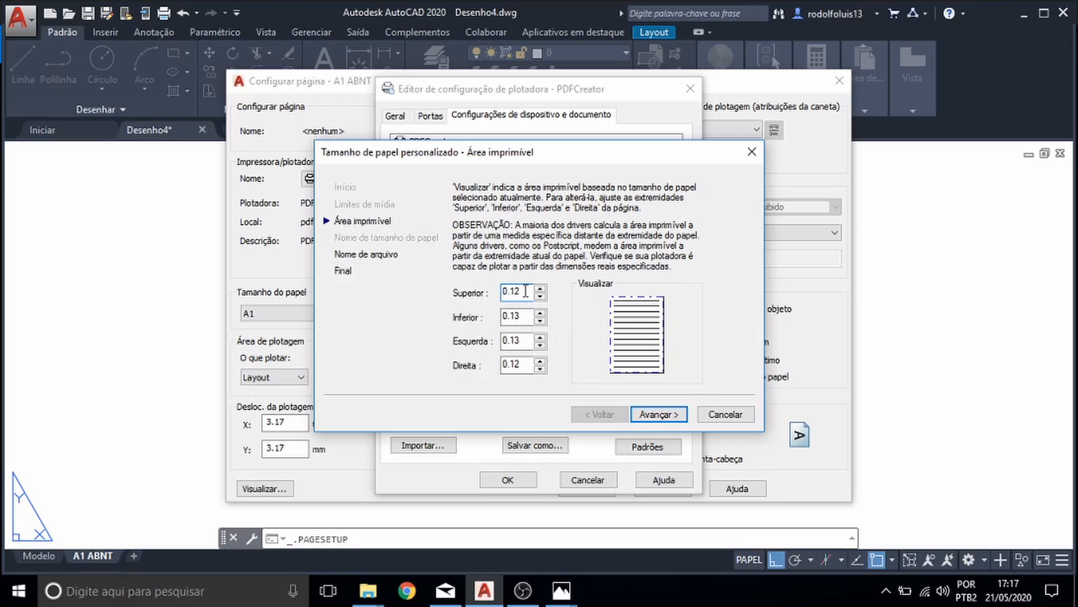
pyautogui.write('0')
pyautogui.moveTo(526, 318); pyautogui.dragTo(494, 338)
pyautogui.write('0')
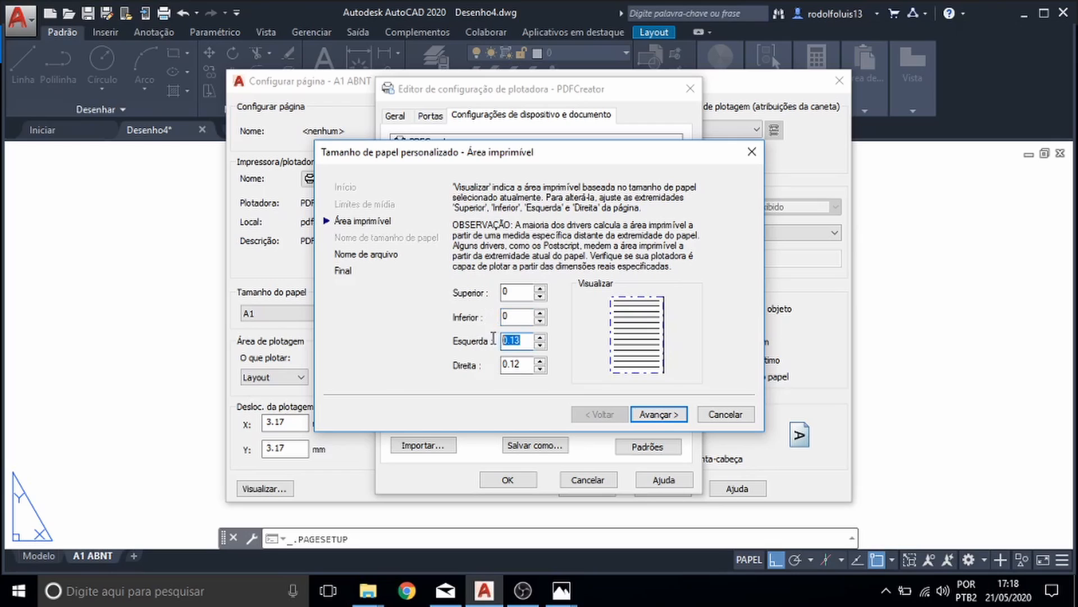
pyautogui.click(523, 368)
pyautogui.moveTo(521, 365); pyautogui.dragTo(466, 359)
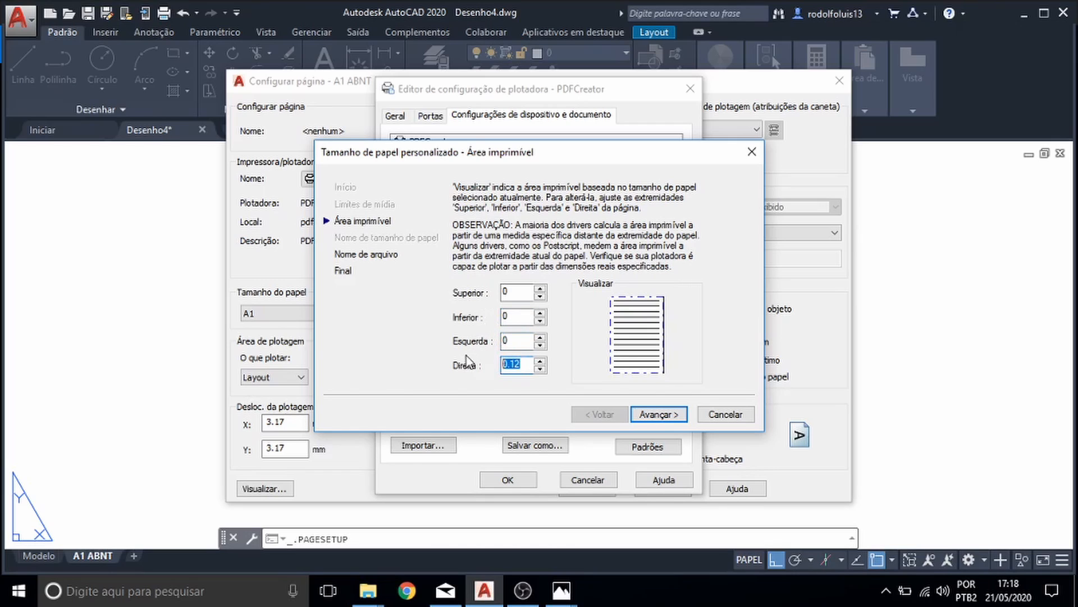
pyautogui.write('0')
pyautogui.click(663, 415)
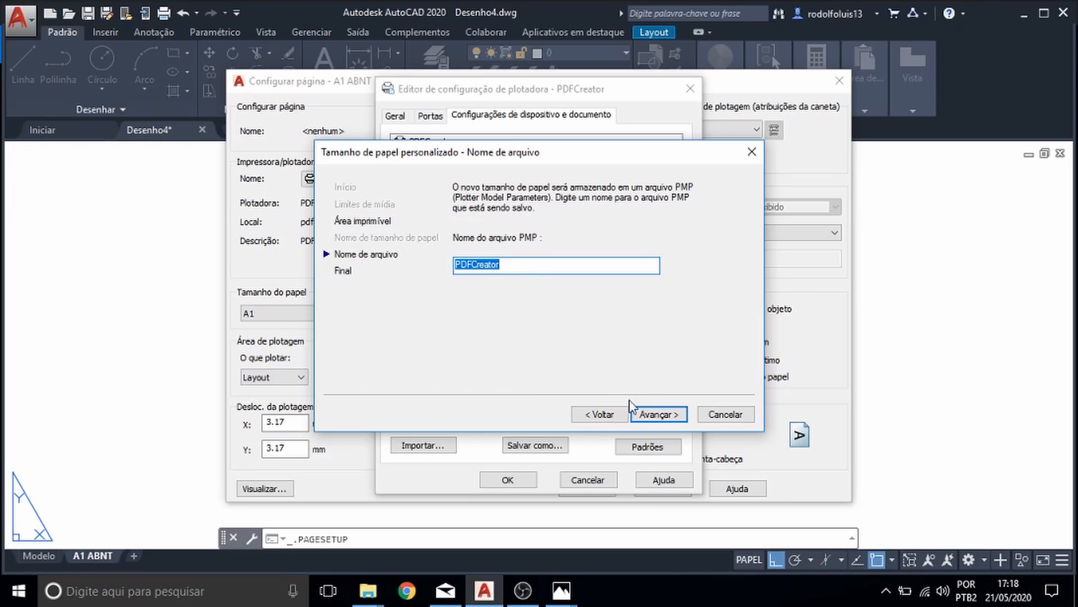
pyautogui.click(668, 417)
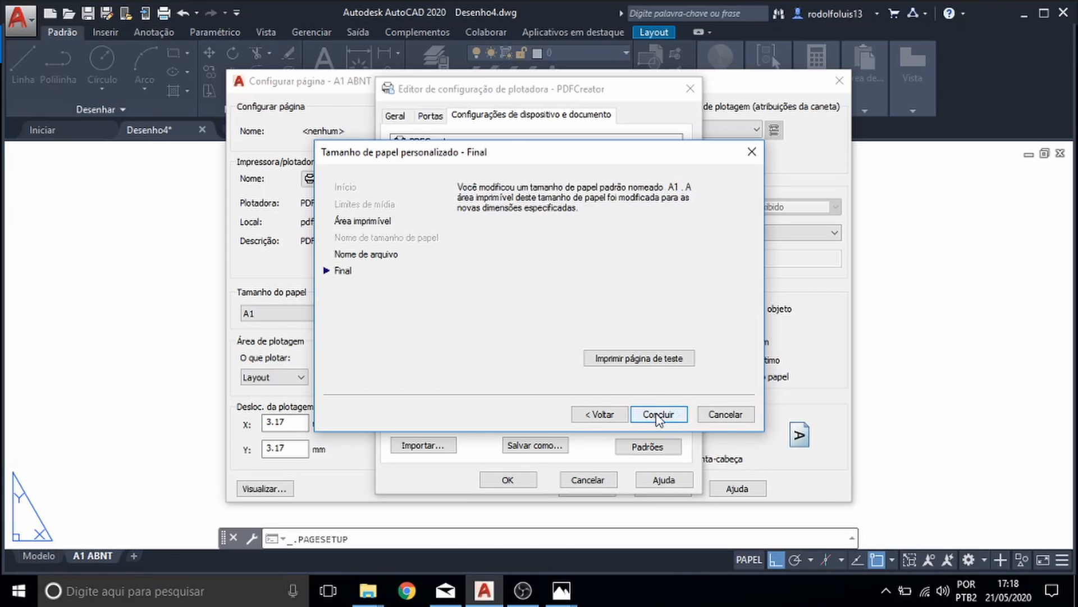
pyautogui.click(657, 415)
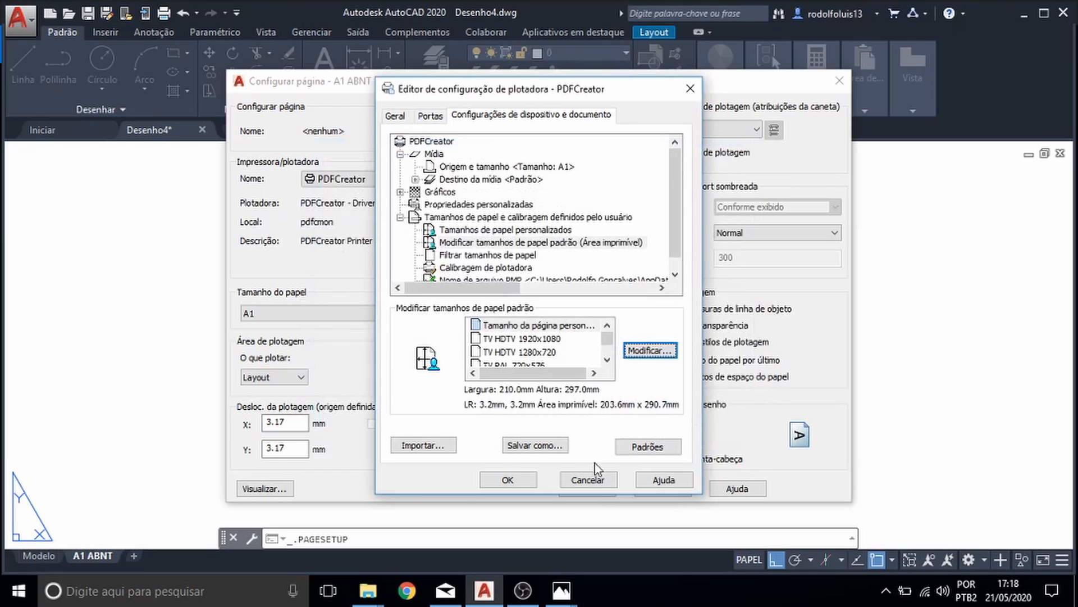
# - Accept the plotter configuration, save its changes to the proposed printer configuration file and apply the A1 ABNT page setup
pyautogui.scroll(-5, 541, 350)
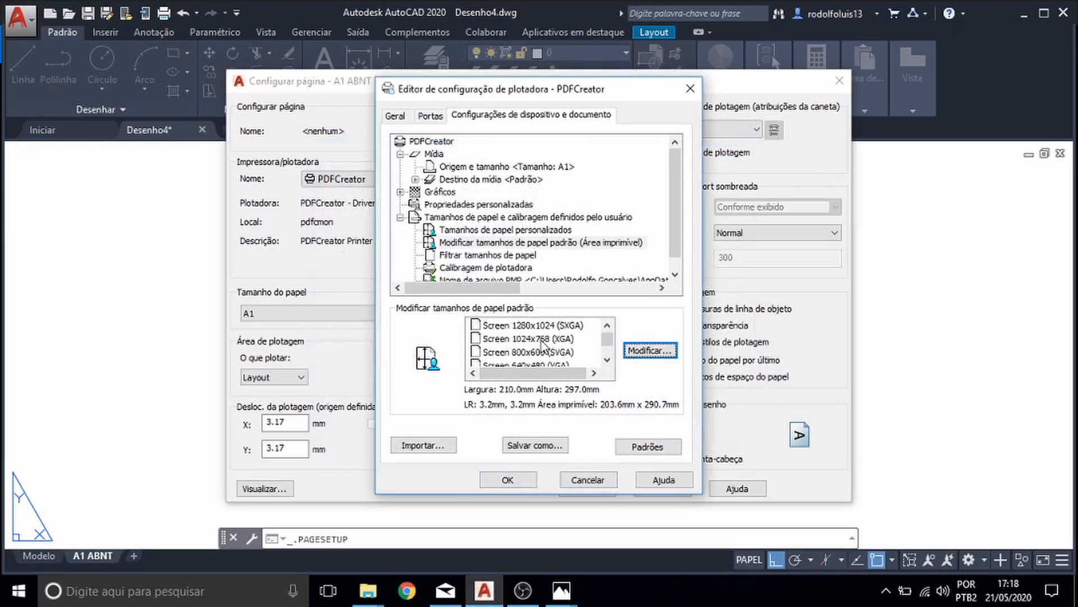
pyautogui.scroll(-3, 541, 351)
pyautogui.scroll(-3, 541, 357)
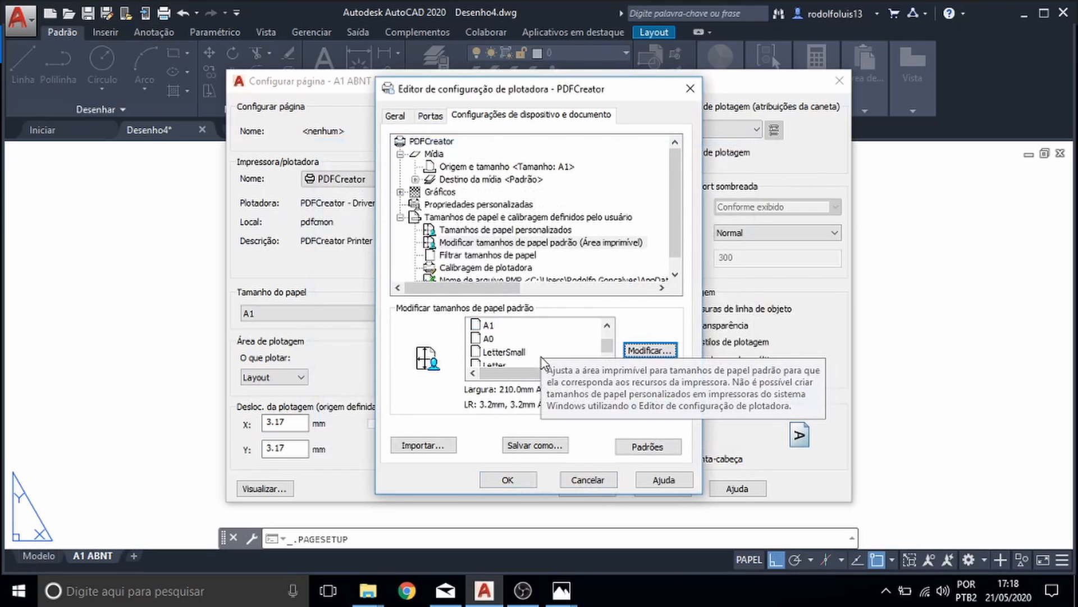
pyautogui.click(508, 480)
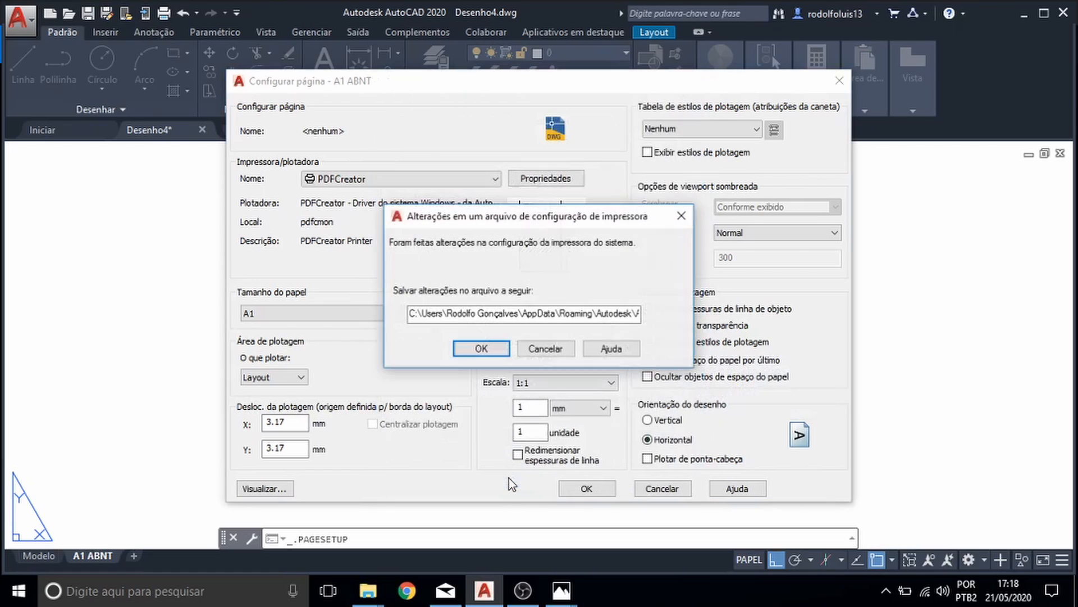
pyautogui.click(481, 349)
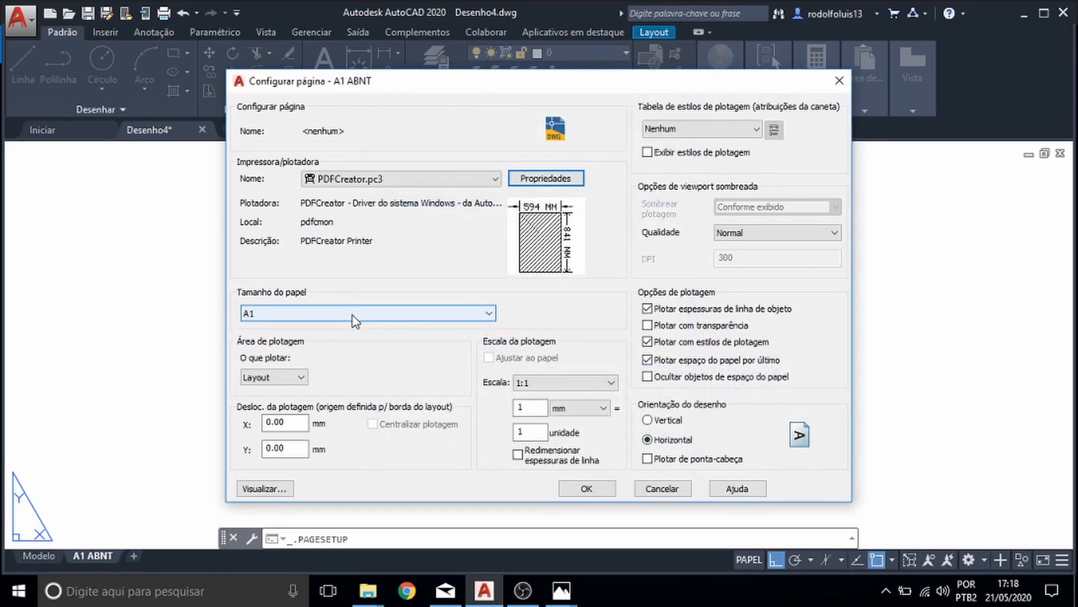
pyautogui.click(592, 491)
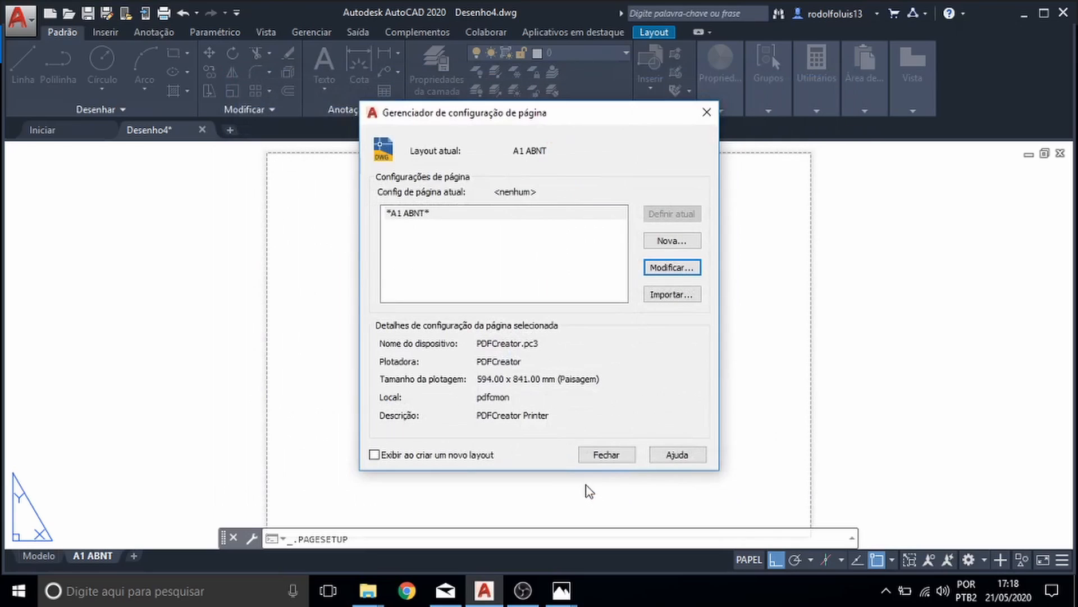
pyautogui.click(606, 455)
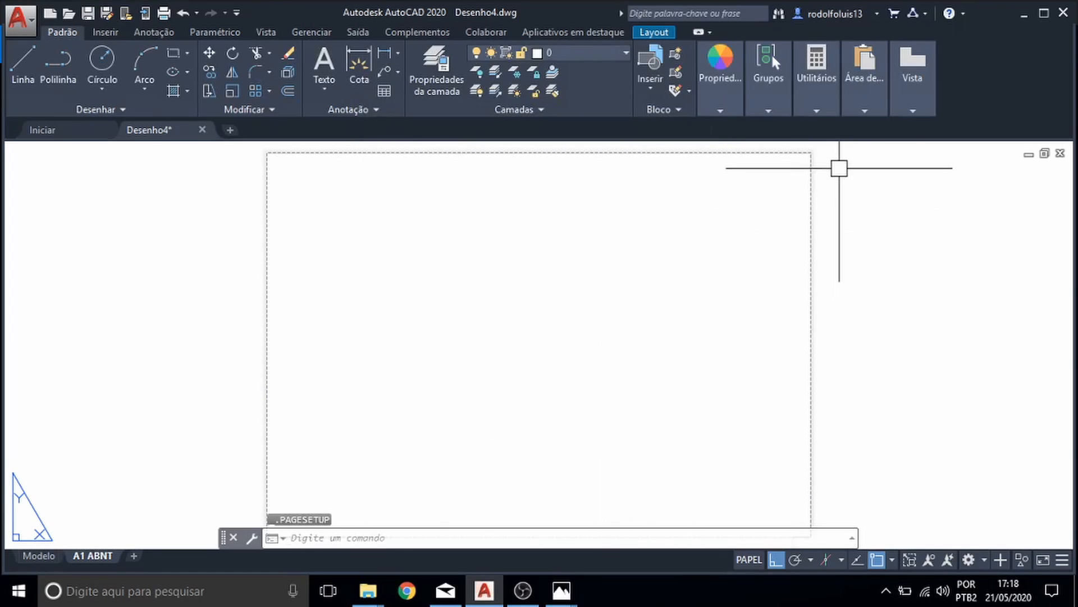
# - Examine the edges and corners of the A1 ABNT sheet to compare the printable-area boundary with the paper border
pyautogui.scroll(3, 736, 214)
pyautogui.moveTo(689, 220); pyautogui.dragTo(684, 416, button='middle')
pyautogui.moveTo(664, 236); pyautogui.dragTo(652, 419, button='middle')
pyautogui.scroll(4, 656, 233)
pyautogui.scroll(5, 674, 269)
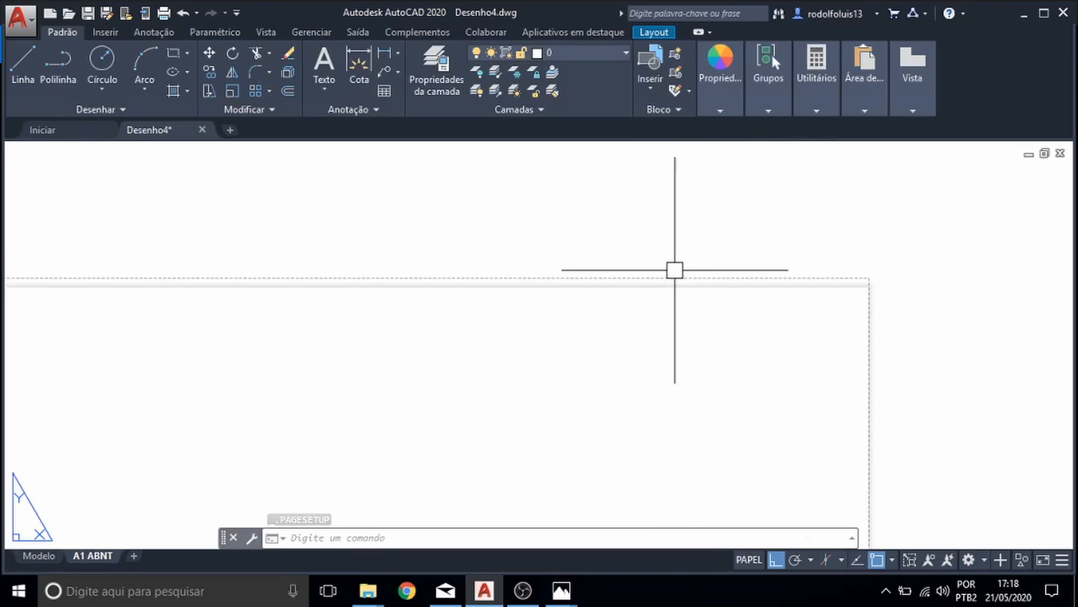
pyautogui.scroll(5, 797, 283)
pyautogui.scroll(-3, 820, 253)
pyautogui.scroll(-10, 801, 236)
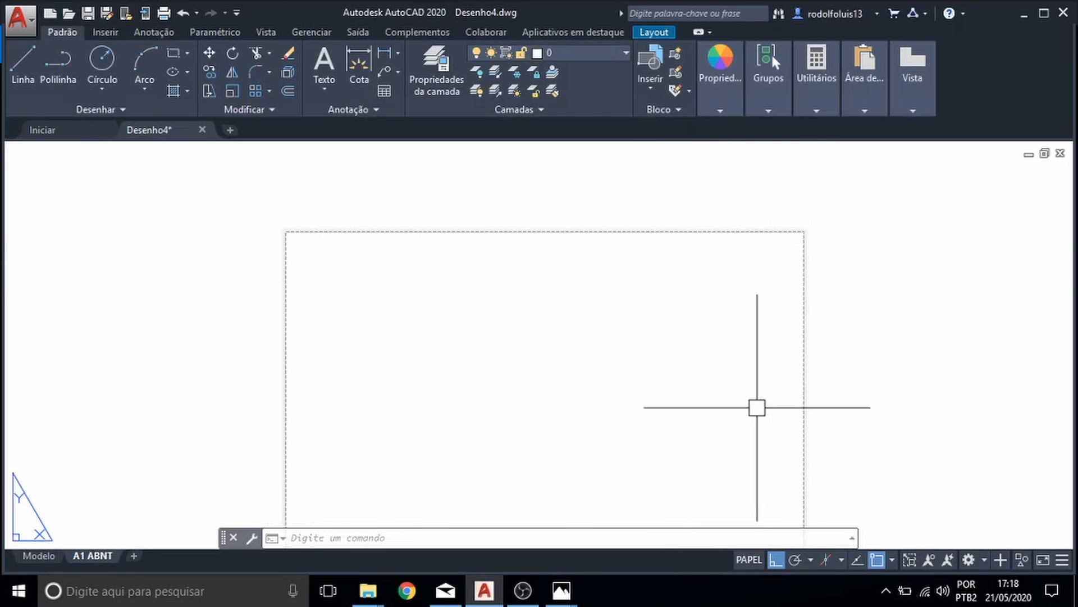
pyautogui.moveTo(756, 469); pyautogui.dragTo(771, 275, button='middle')
pyautogui.scroll(5, 789, 424)
pyautogui.scroll(3, 803, 359)
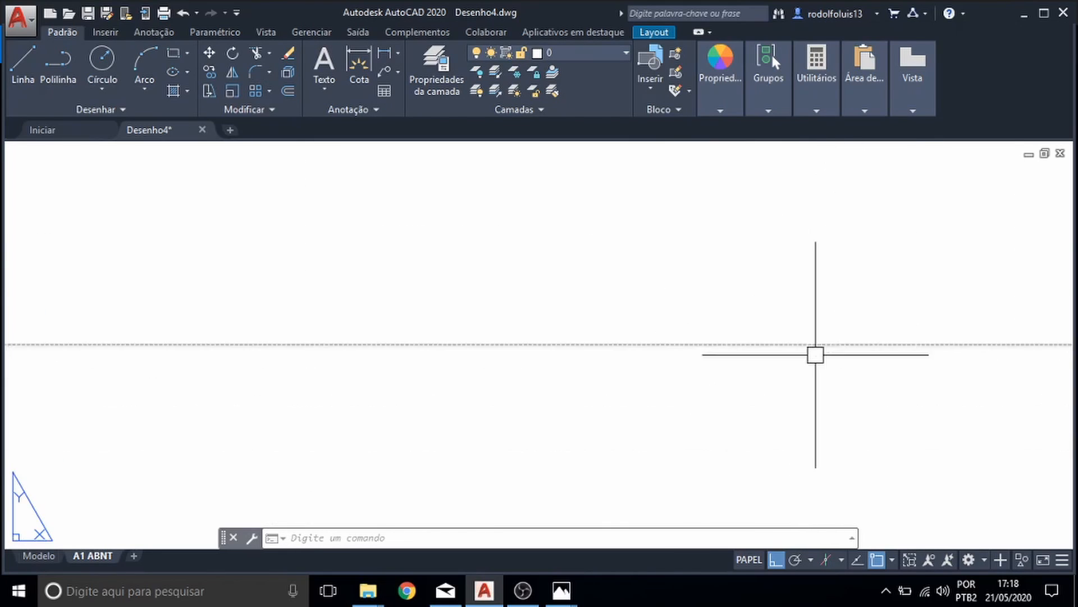
pyautogui.scroll(-8, 816, 353)
pyautogui.scroll(5, 257, 333)
pyautogui.scroll(6, 196, 348)
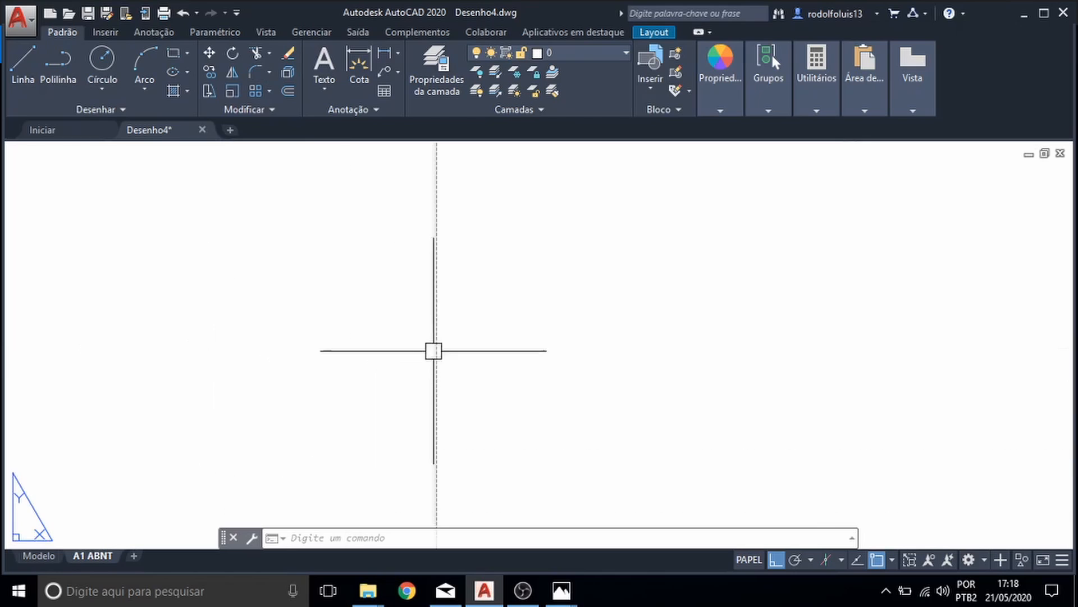
pyautogui.scroll(6, 473, 347)
pyautogui.scroll(-6, 454, 342)
pyautogui.scroll(-5, 448, 340)
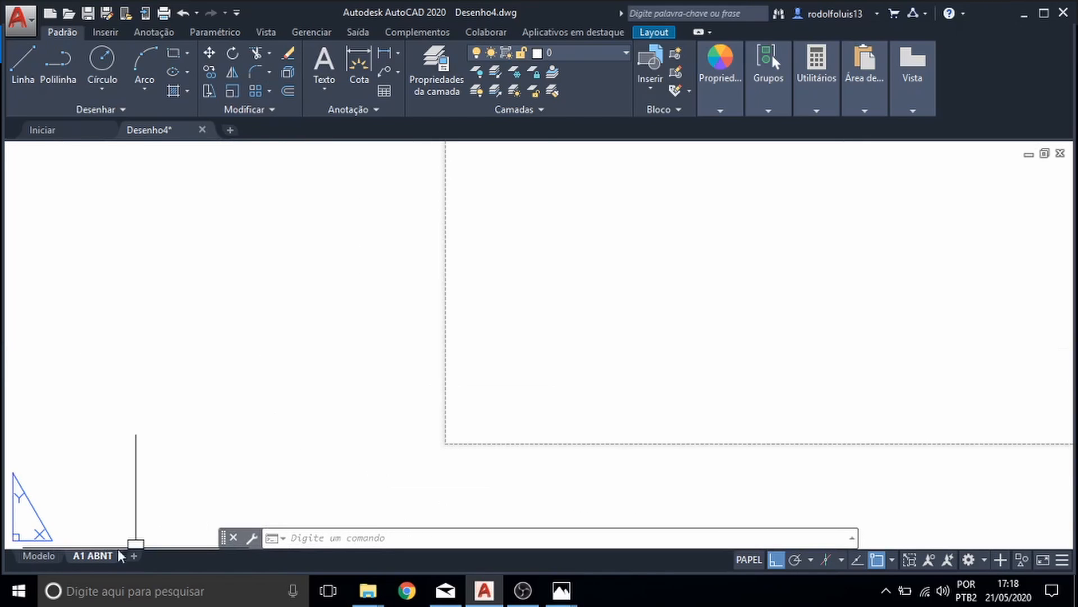
# - Review the plot area options in the A1 ABNT page setup and keep Layout as what to plot
pyautogui.rightClick(92, 551)
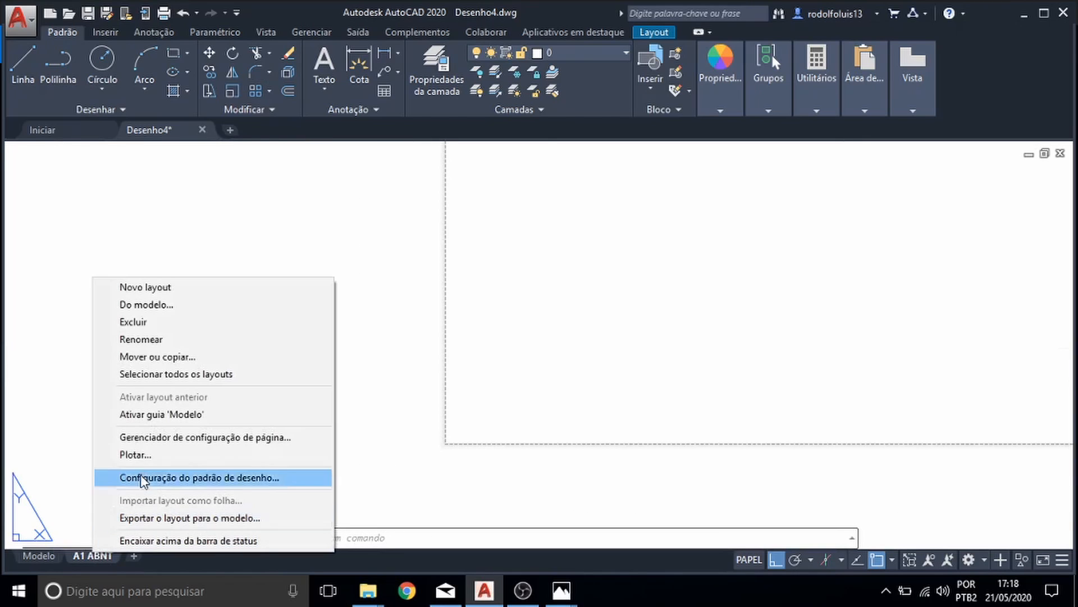
pyautogui.click(162, 438)
pyautogui.click(685, 268)
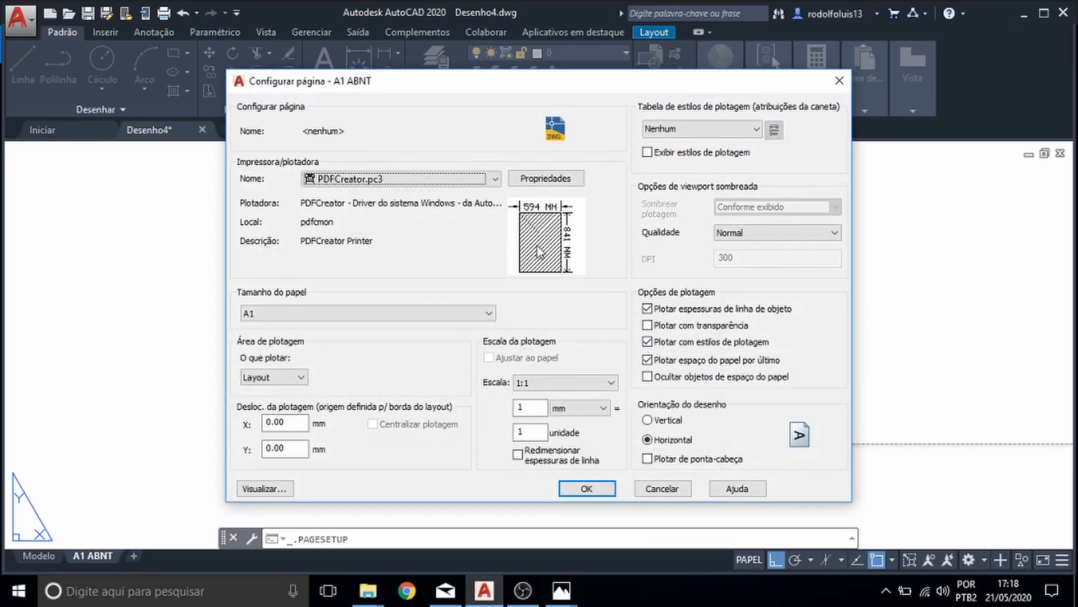
pyautogui.click(284, 377)
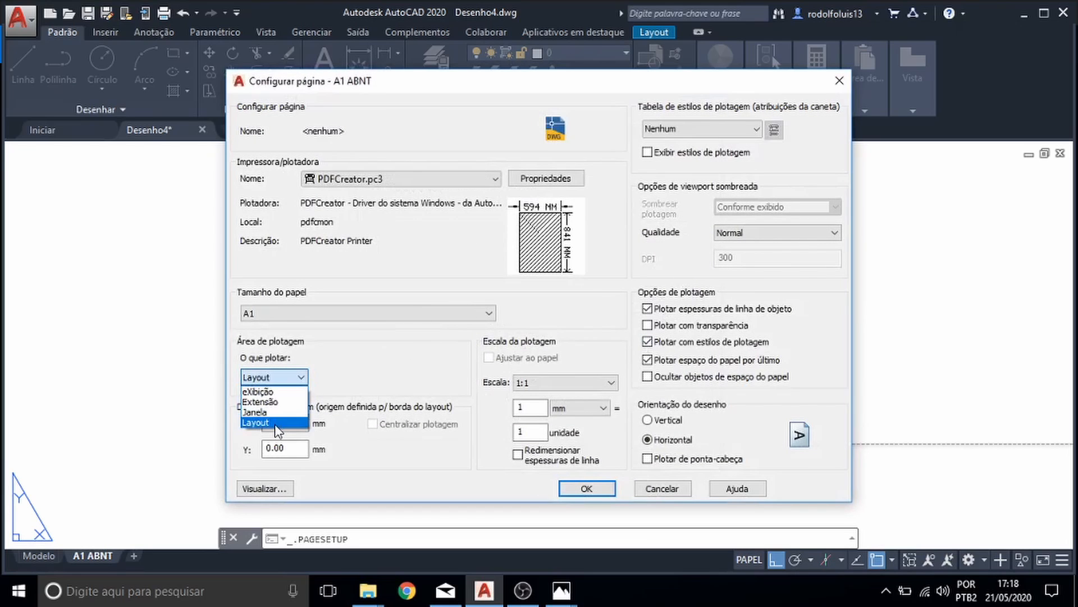
pyautogui.click(276, 424)
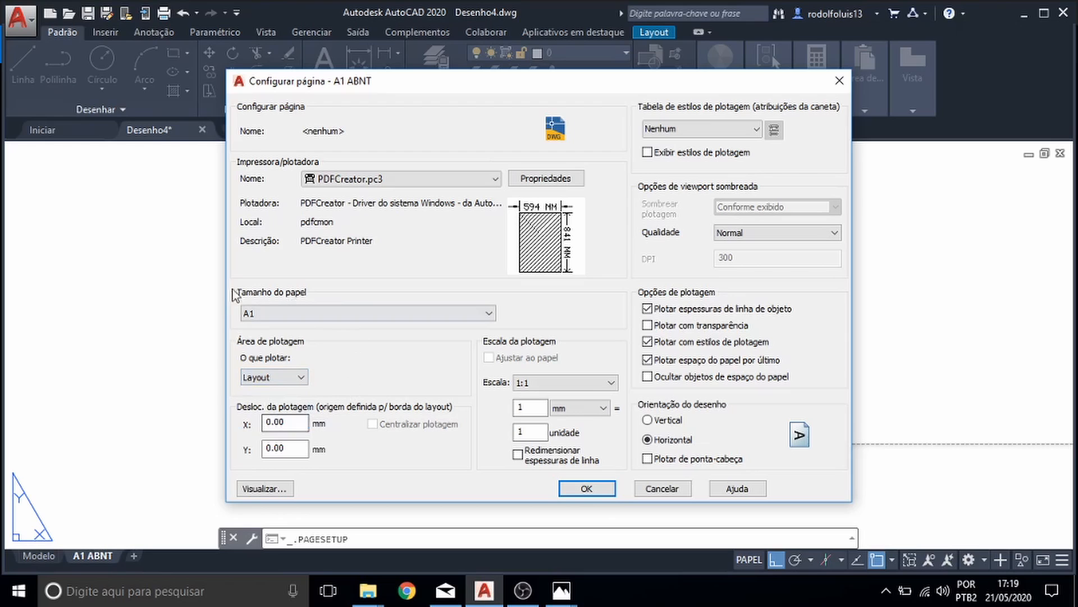
pyautogui.click(575, 486)
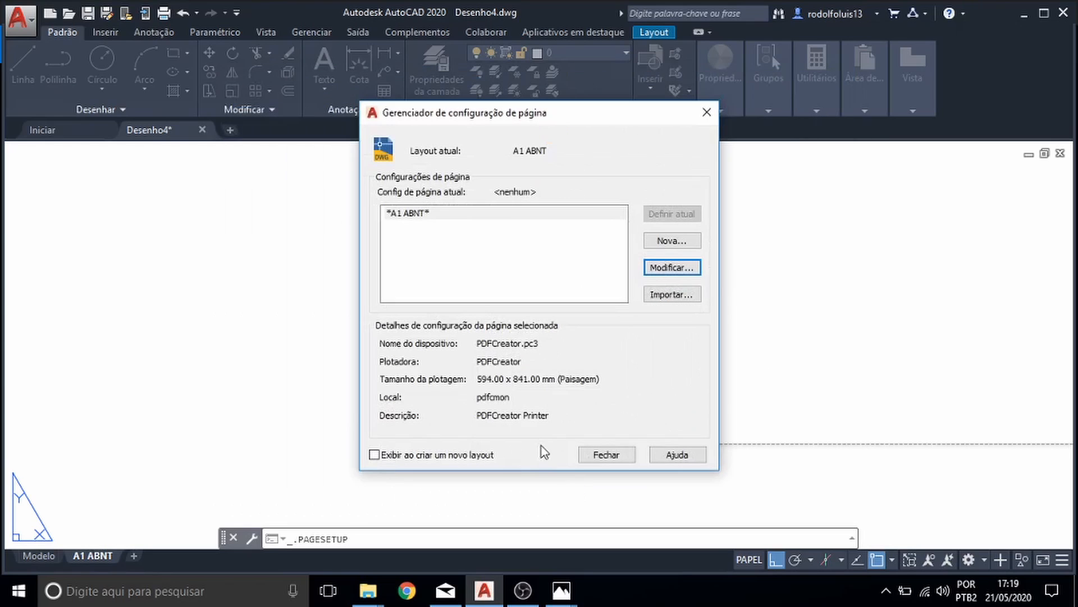
pyautogui.click(600, 454)
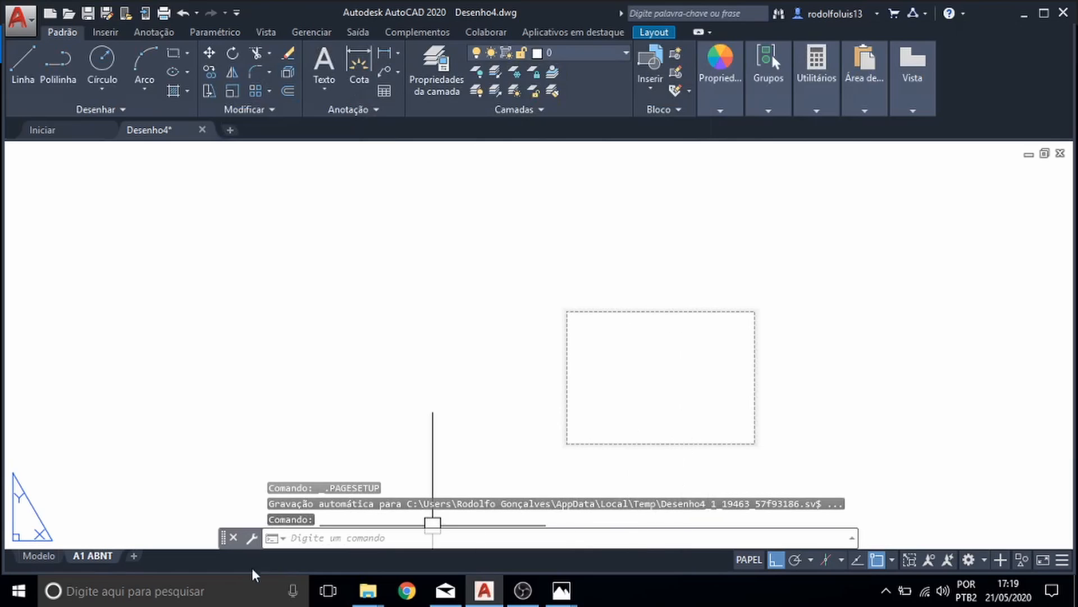
# - Set the A1 ABNT page setup's plot area to Janela, defining a small rectangular window around the middle of the sheet
pyautogui.rightClick(103, 555)
pyautogui.click(164, 443)
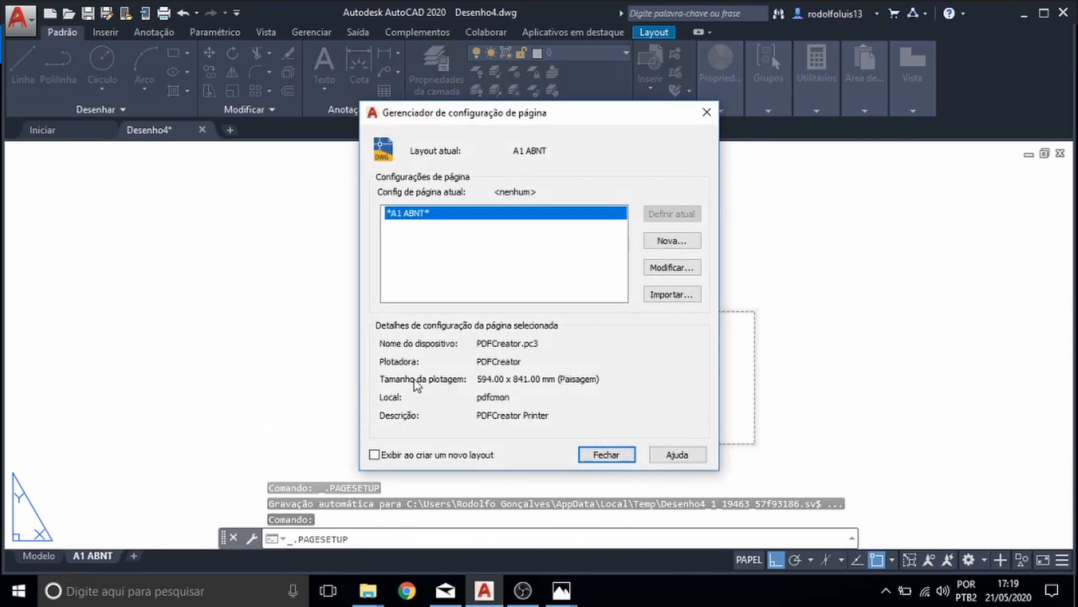
pyautogui.click(677, 272)
pyautogui.click(273, 377)
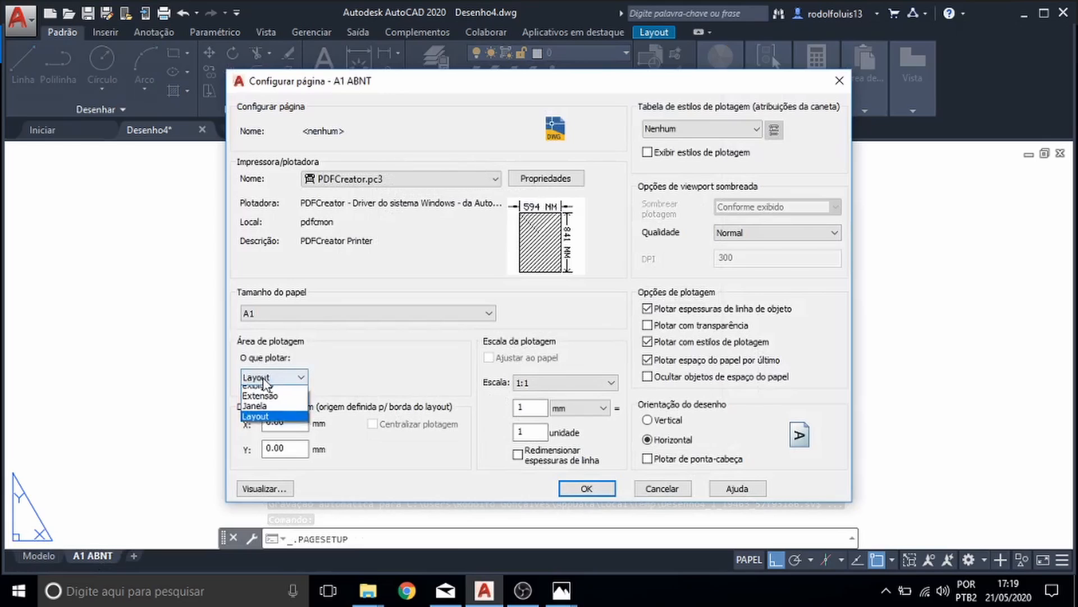
pyautogui.click(269, 413)
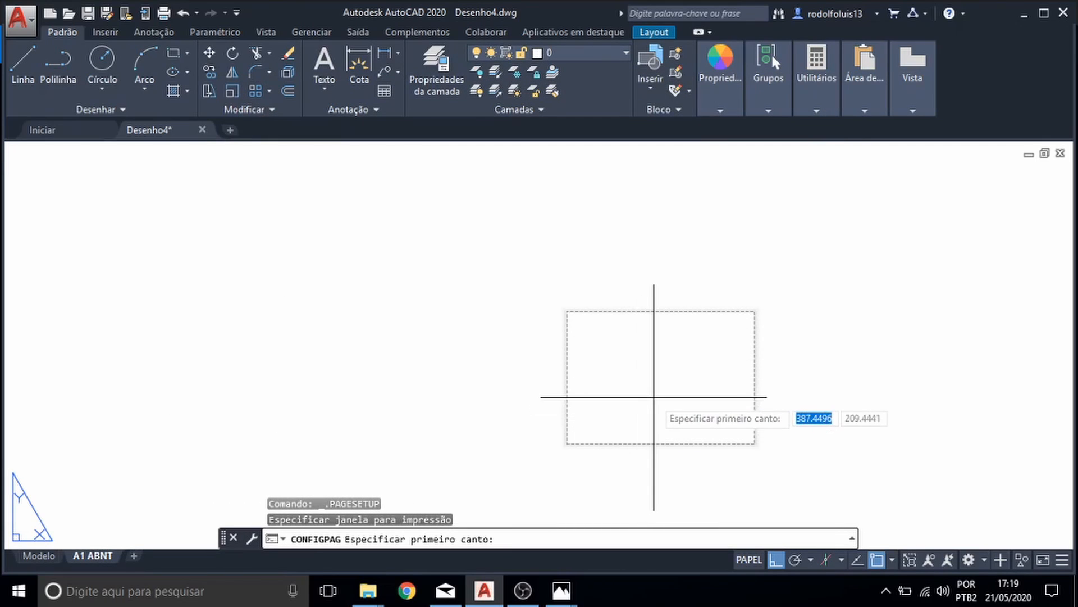
pyautogui.scroll(2, 654, 397)
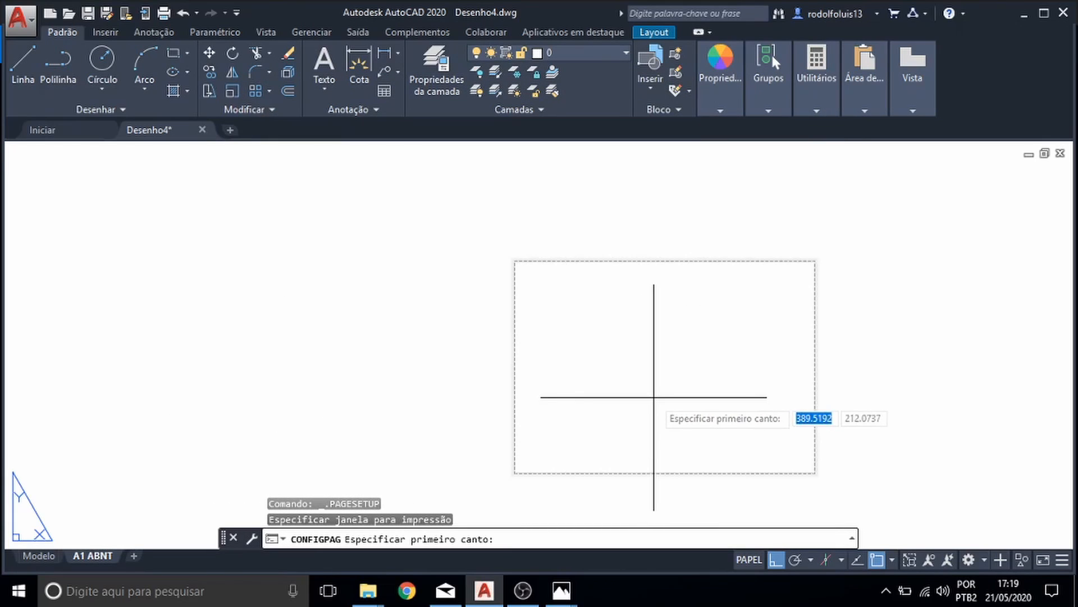
pyautogui.click(597, 395)
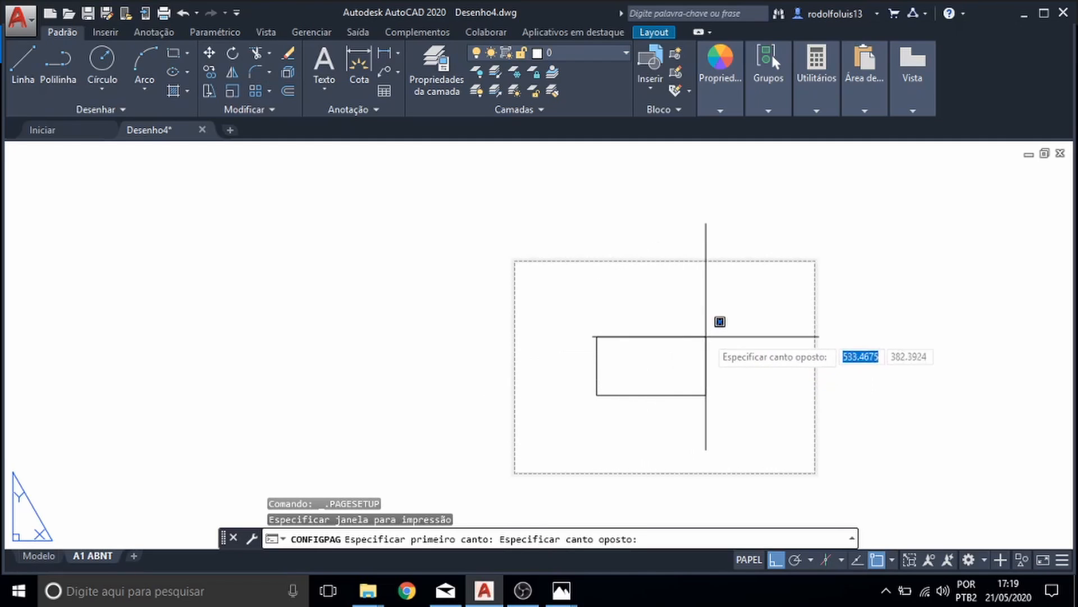
pyautogui.click(717, 329)
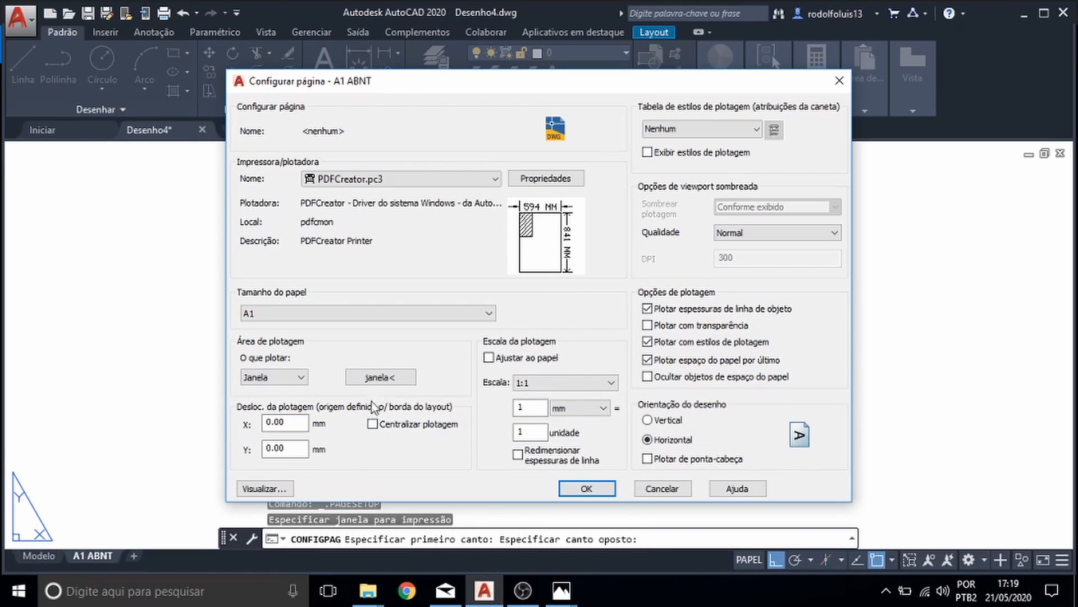
# - Abandon re-picking the plot window and set the A1 ABNT page setup's plot area back to Layout
pyautogui.click(380, 377)
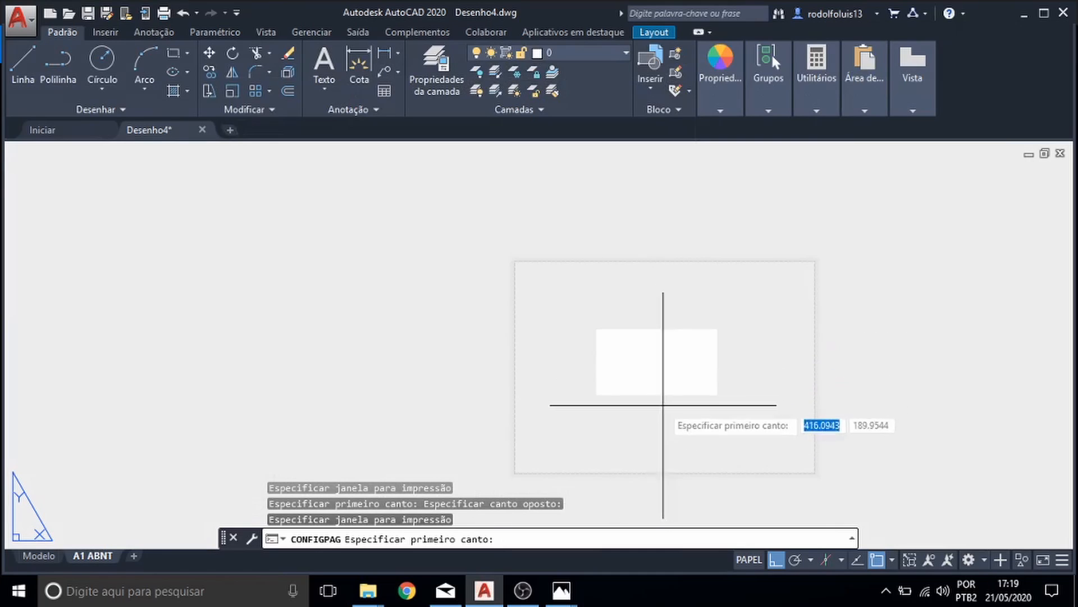
pyautogui.press('Escape')
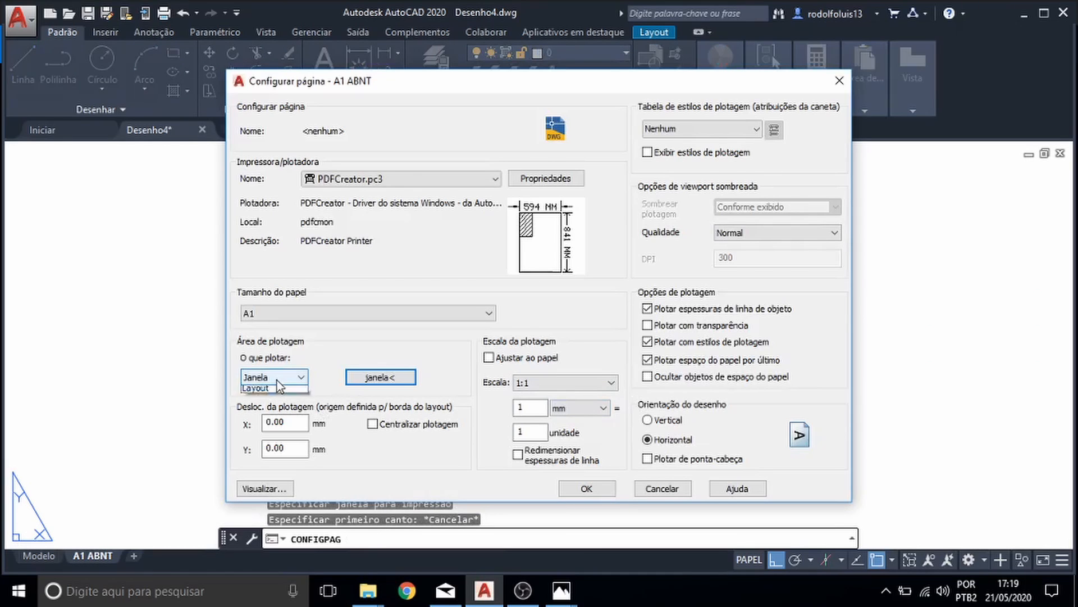
pyautogui.click(277, 380)
pyautogui.click(265, 423)
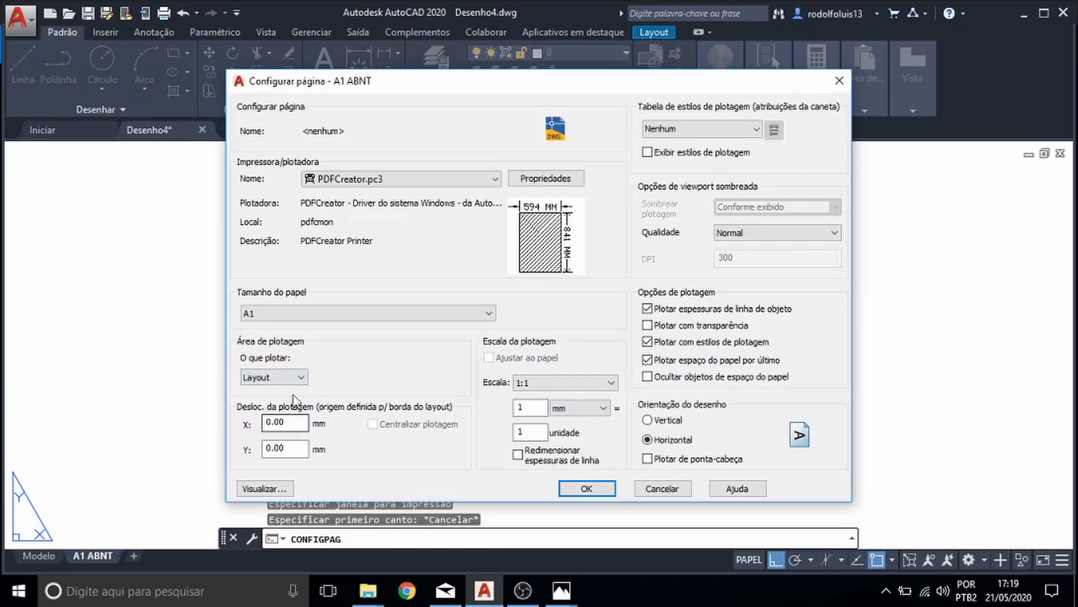
# - Keep the plot scale at 1:1, set the drawing orientation to Vertical and apply the A1 ABNT page setup
pyautogui.click(583, 380)
pyautogui.click(583, 379)
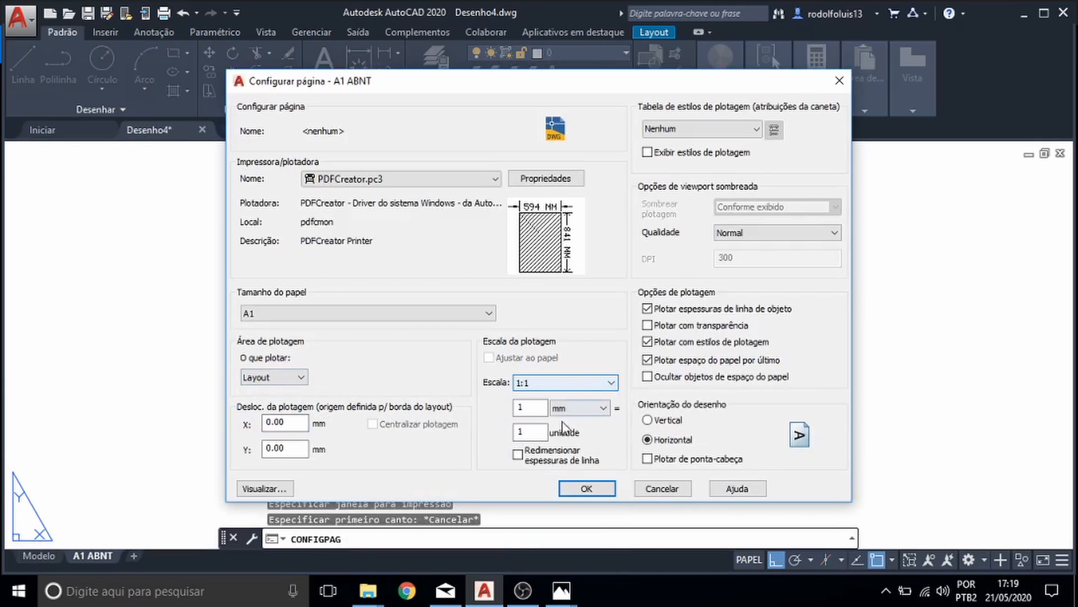
pyautogui.click(679, 421)
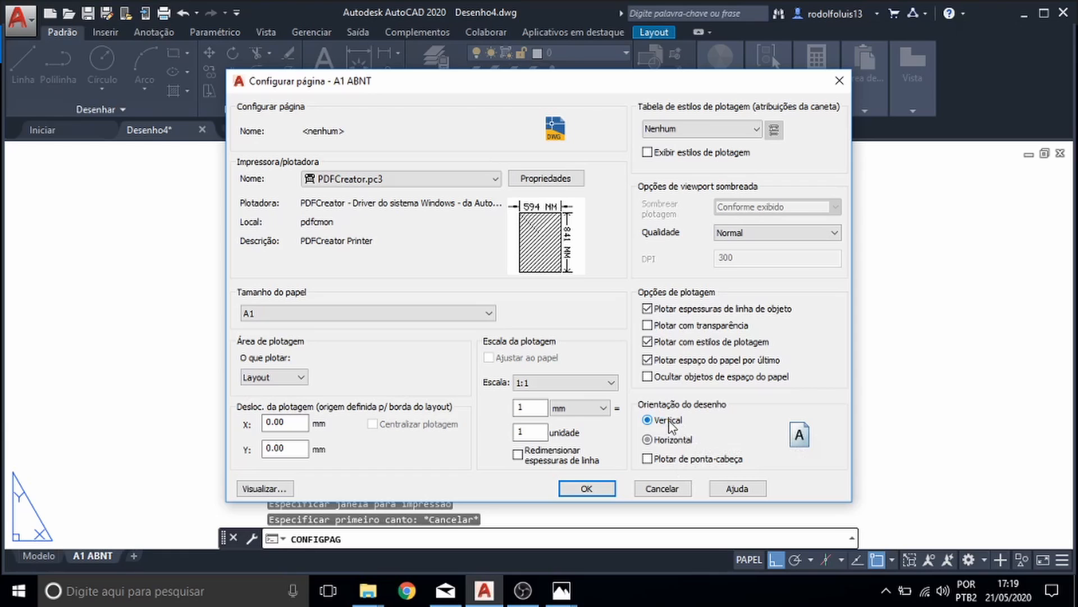
pyautogui.click(594, 487)
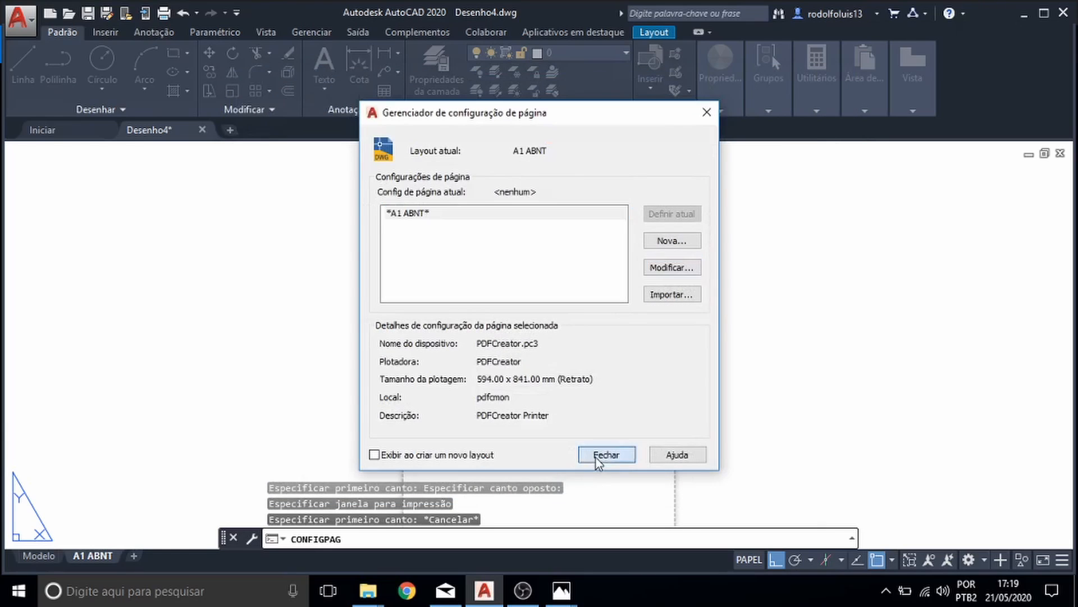
pyautogui.click(595, 454)
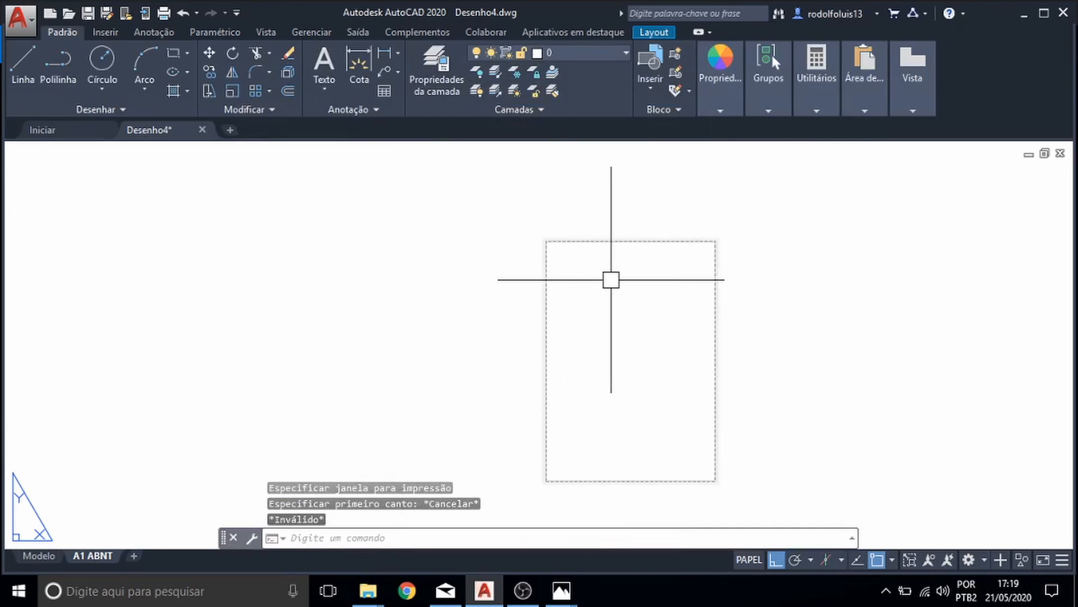
# - Reopen the A1 ABNT page setup, assign the monochrome.ctb plot style table and open that table for editing
pyautogui.rightClick(87, 561)
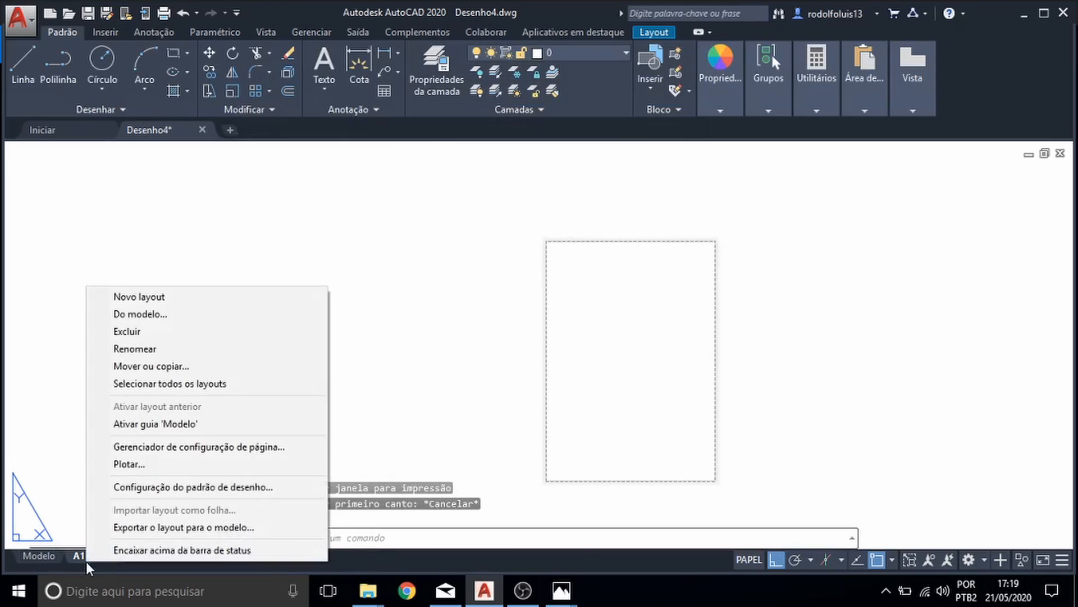
pyautogui.click(156, 449)
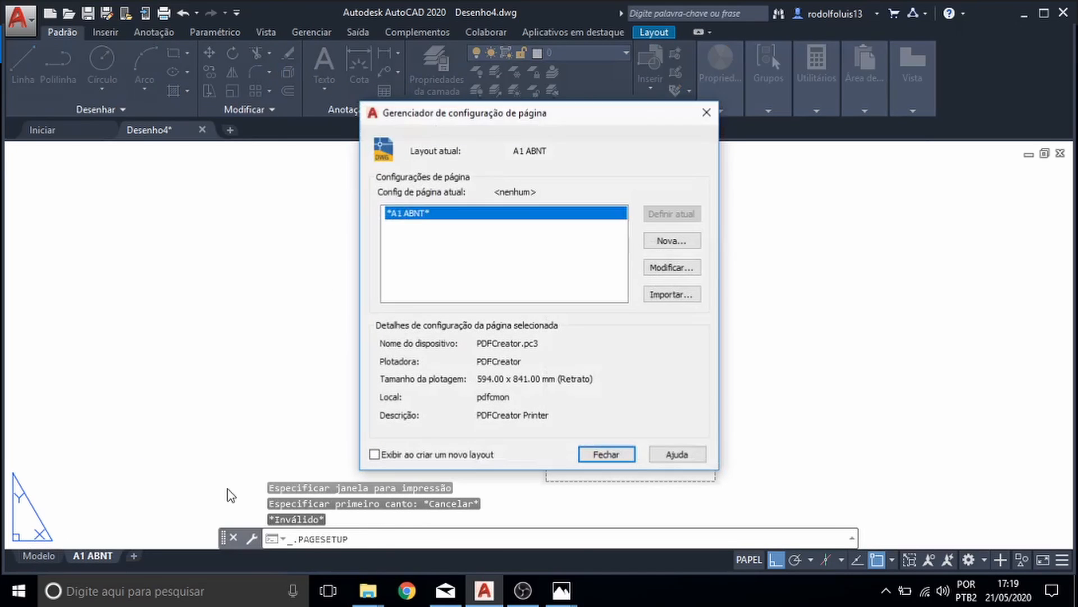
pyautogui.click(666, 268)
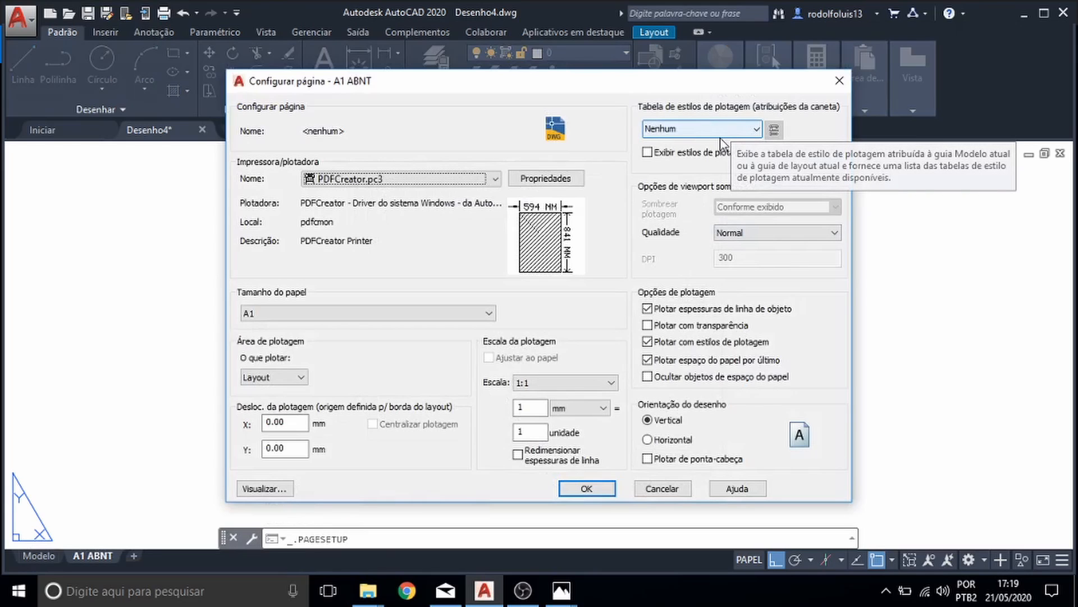
pyautogui.click(729, 126)
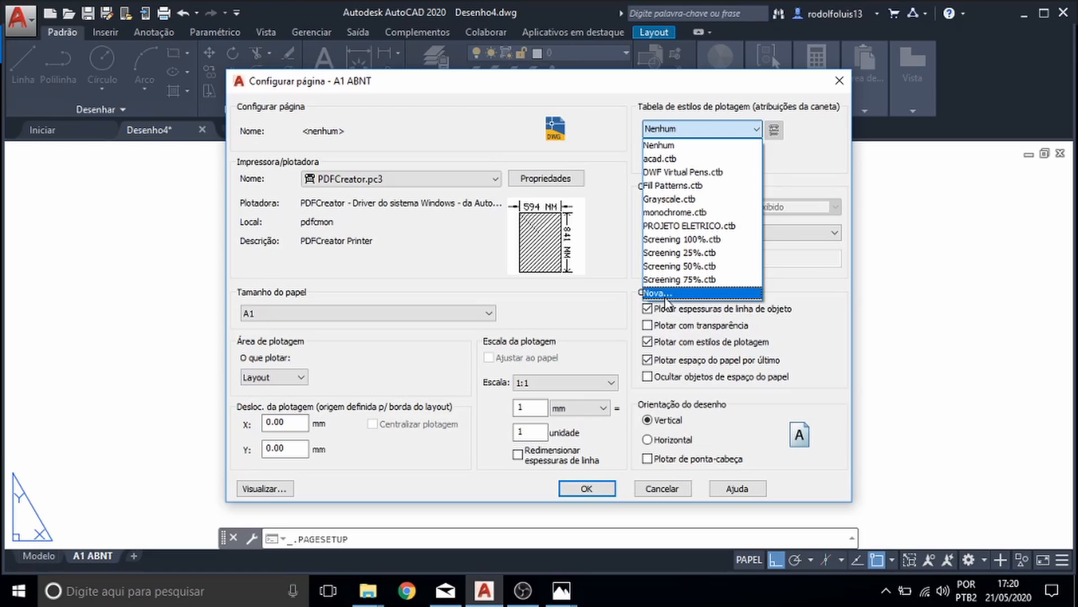
pyautogui.click(676, 212)
pyautogui.click(774, 130)
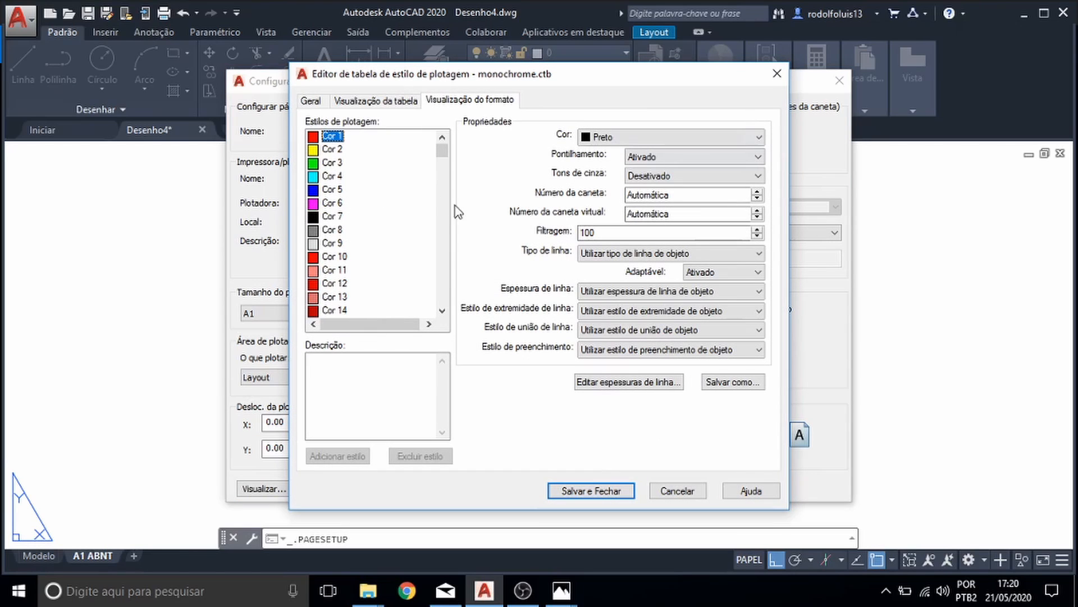
# - Browse the plot styles between Cor 1 and Cor 9 in monochrome.ctb to compare their plotted colour properties
pyautogui.click(328, 152)
pyautogui.click(324, 176)
pyautogui.click(323, 205)
pyautogui.click(333, 248)
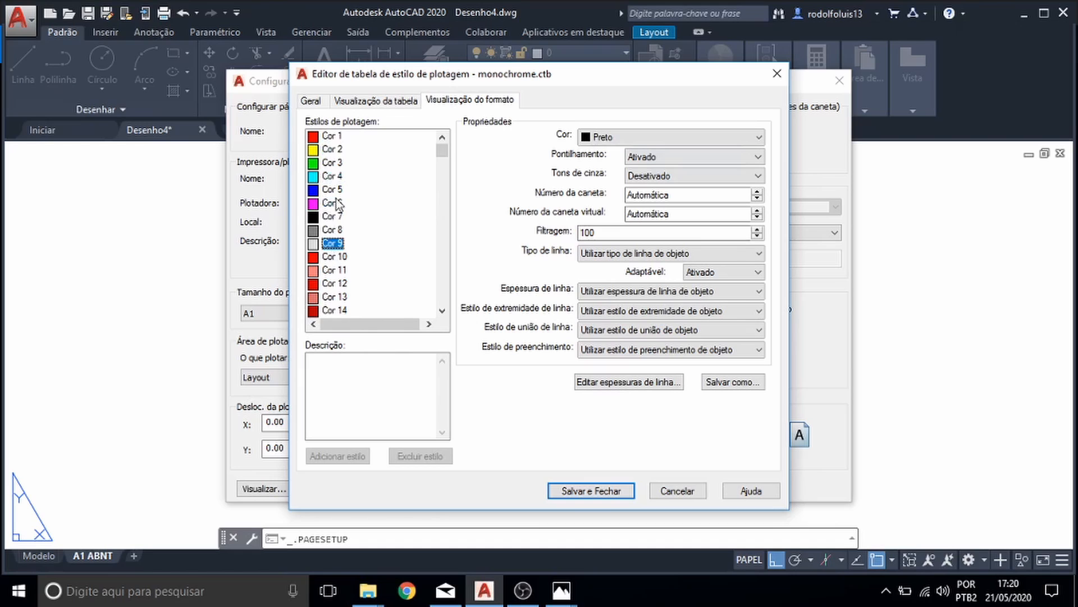
pyautogui.click(336, 204)
pyautogui.click(333, 163)
pyautogui.click(332, 149)
pyautogui.click(333, 137)
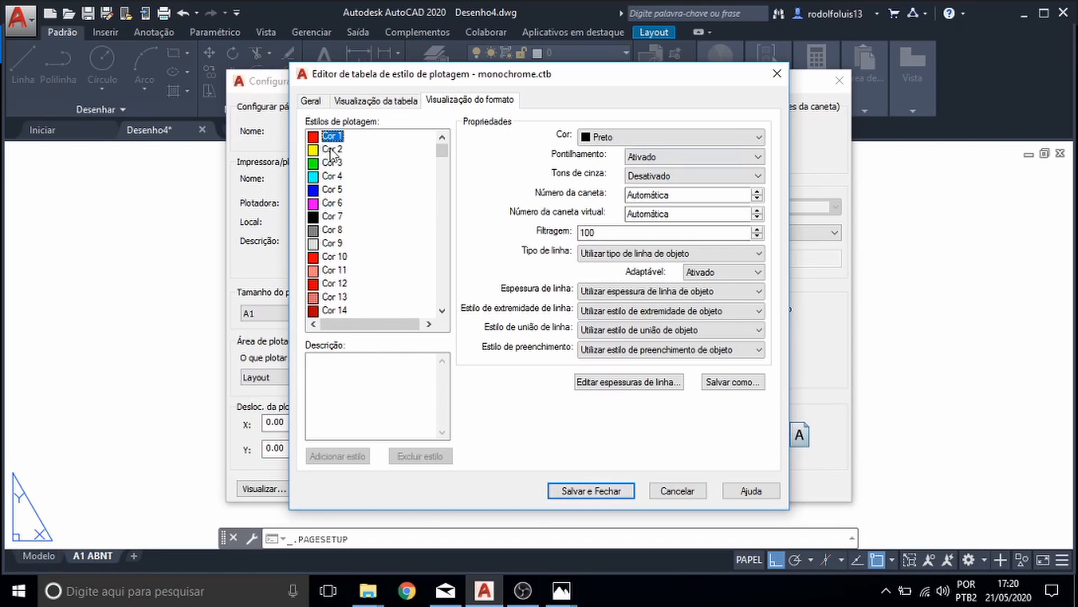
# - Review the linetype, lineweight and colour options for the monochrome.ctb plot styles, and leave the table editor without saving
pyautogui.click(651, 254)
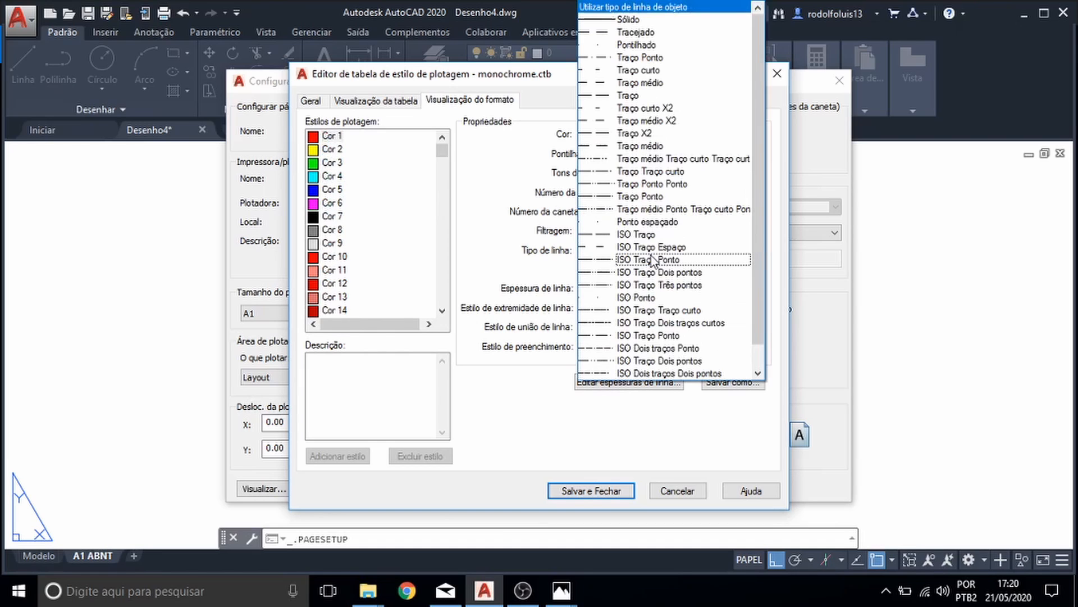
pyautogui.click(554, 256)
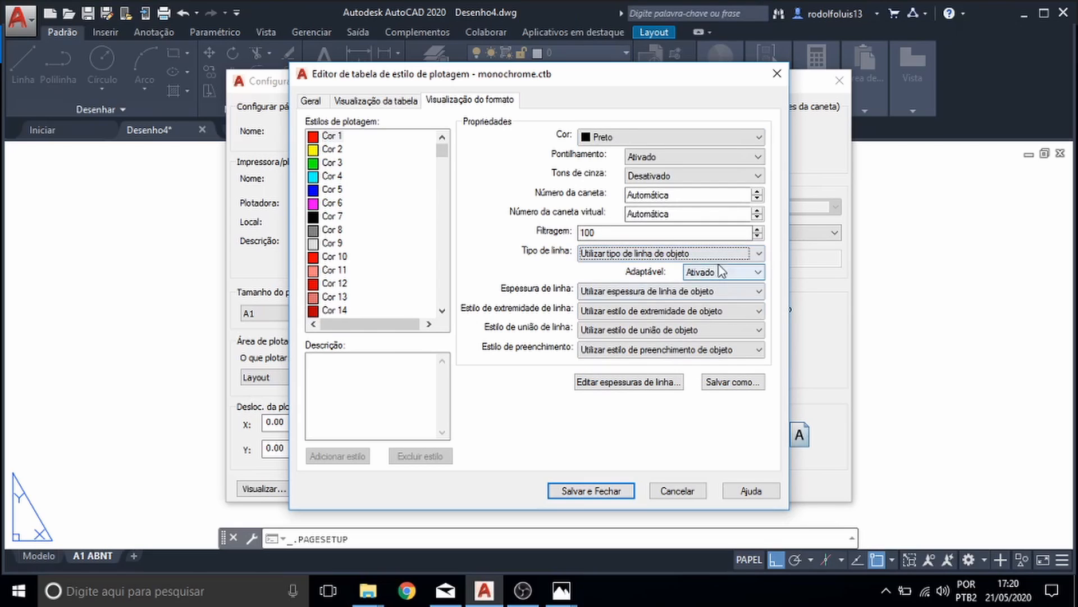
pyautogui.click(655, 289)
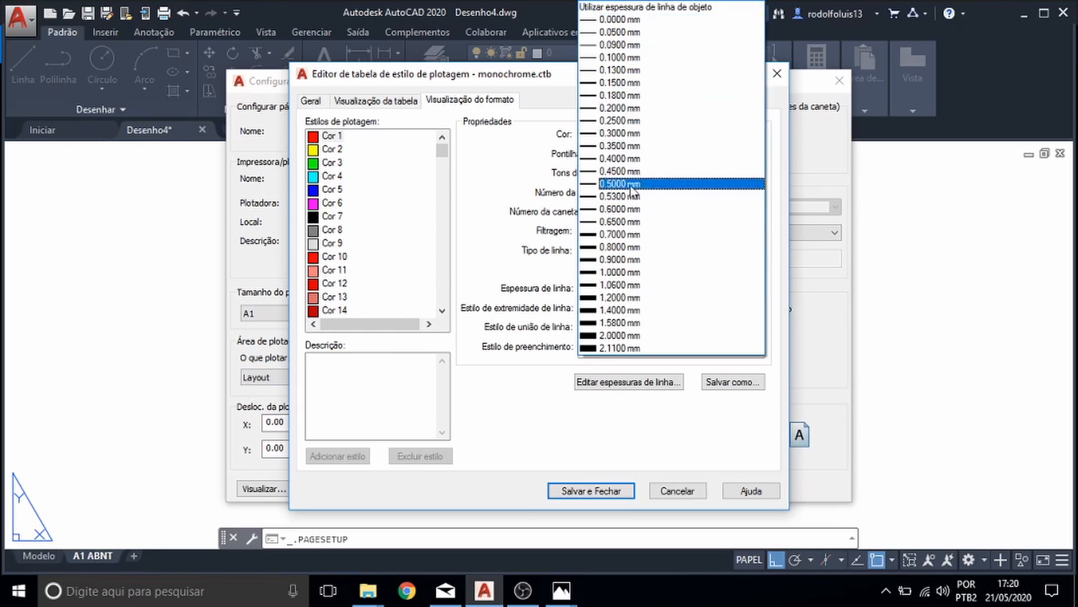
pyautogui.click(515, 277)
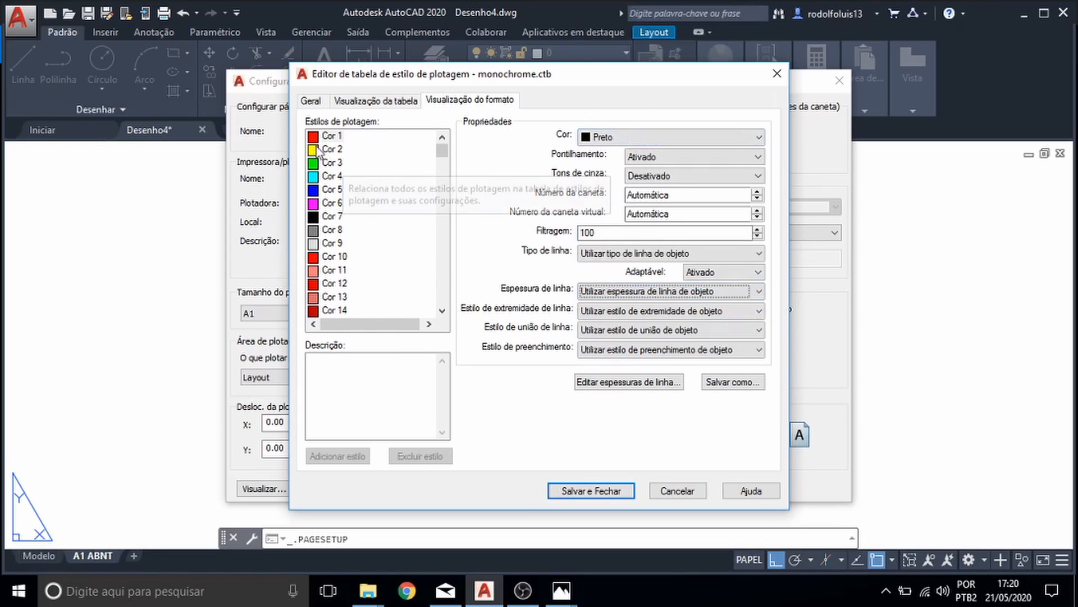
pyautogui.click(400, 149)
pyautogui.click(355, 137)
pyautogui.click(612, 138)
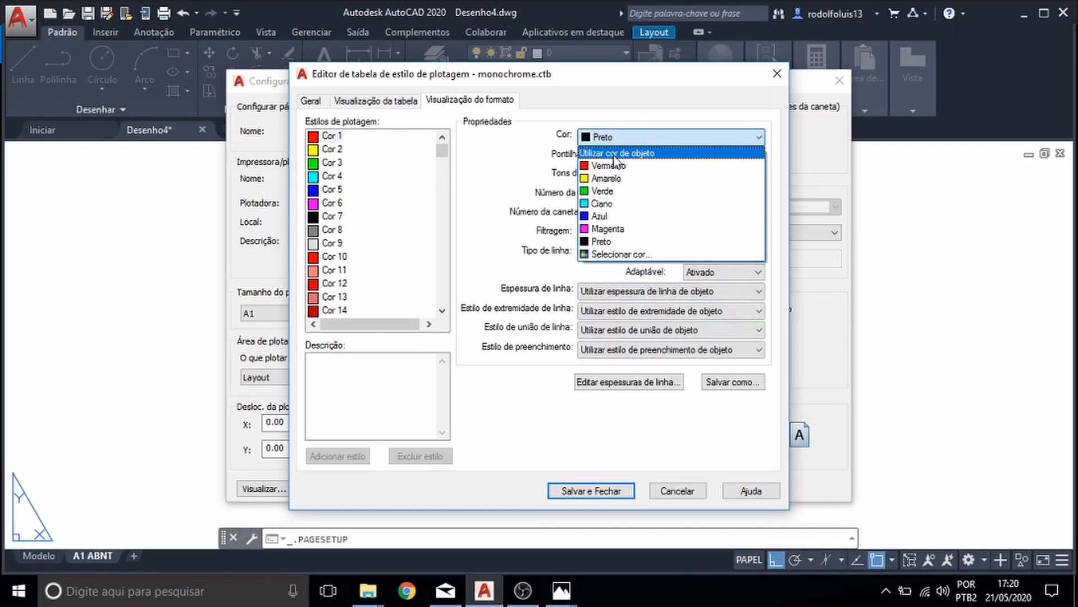
pyautogui.click(687, 444)
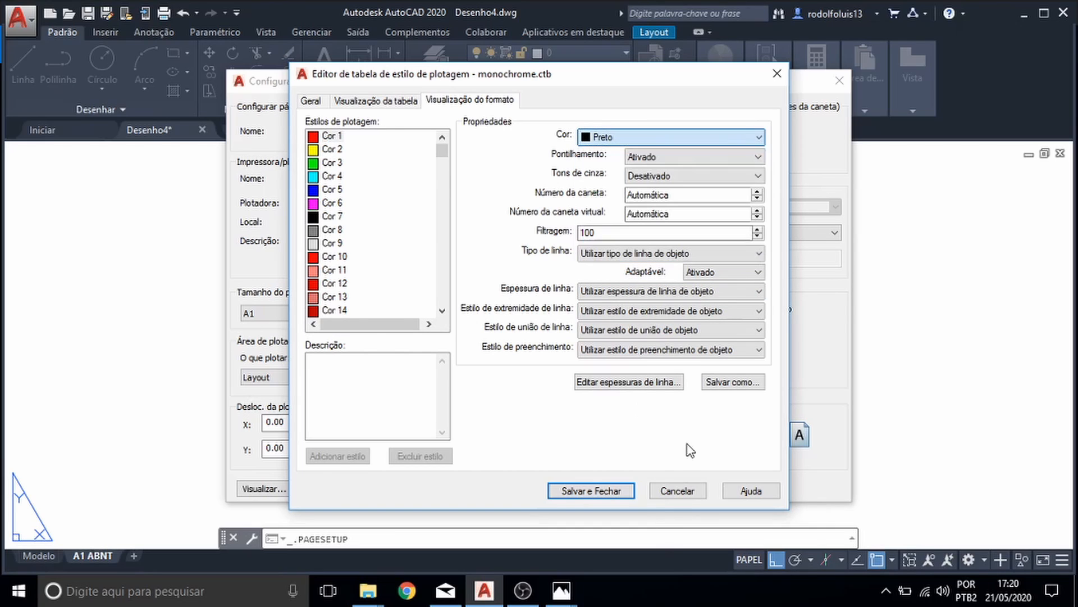
pyautogui.click(681, 495)
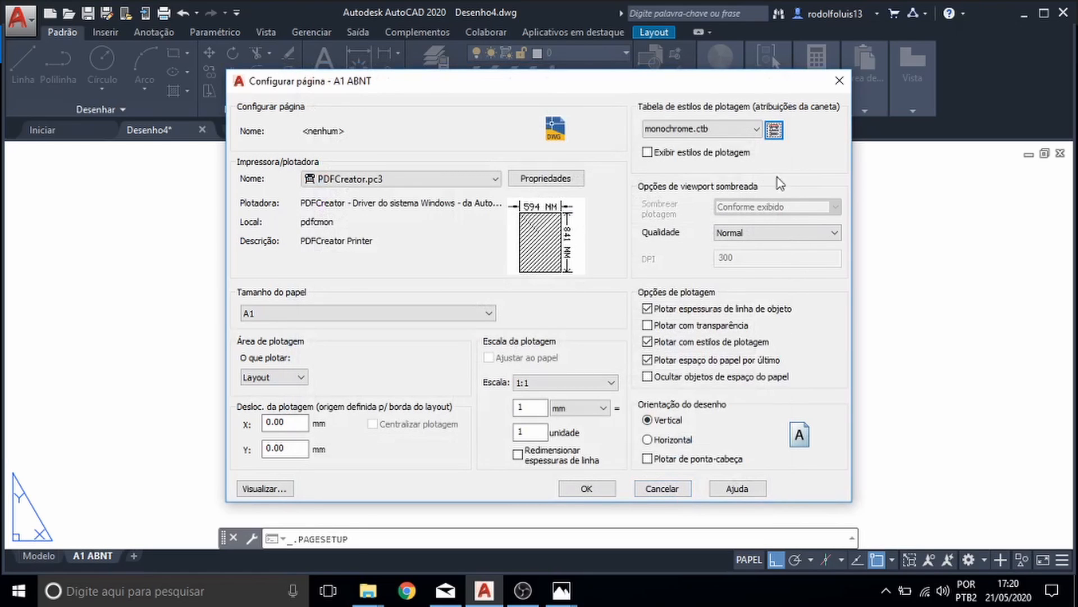
# - Set the A1 ABNT page setup's plot style table to Nenhum and apply the setup
pyautogui.click(740, 129)
pyautogui.click(702, 148)
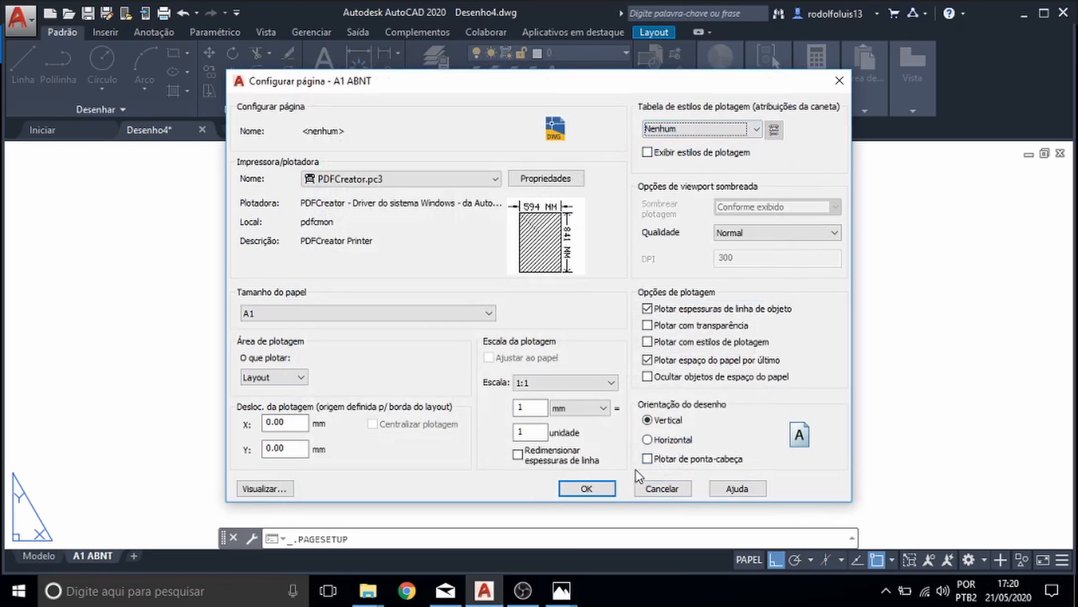
pyautogui.click(603, 490)
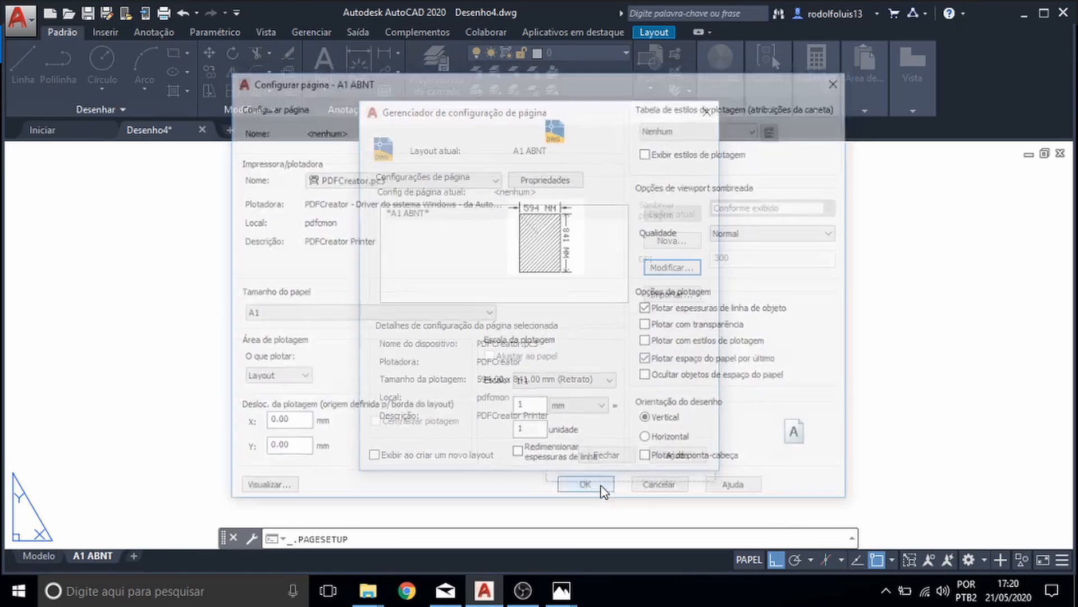
pyautogui.click(608, 459)
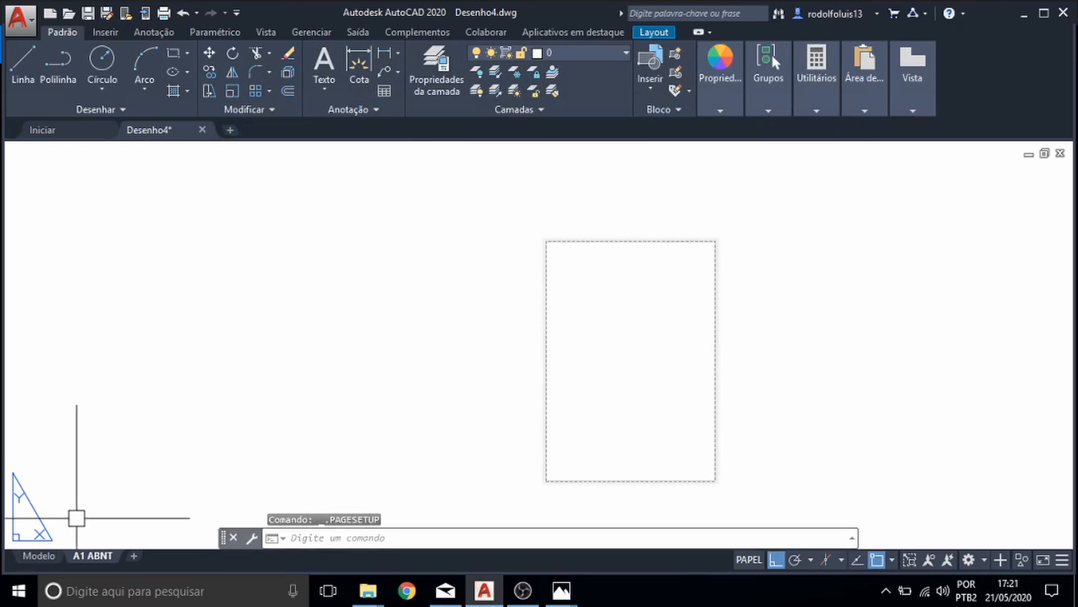
# - Modify the A1 ABNT page setup to use the Horizontal drawing orientation and apply it
pyautogui.rightClick(79, 555)
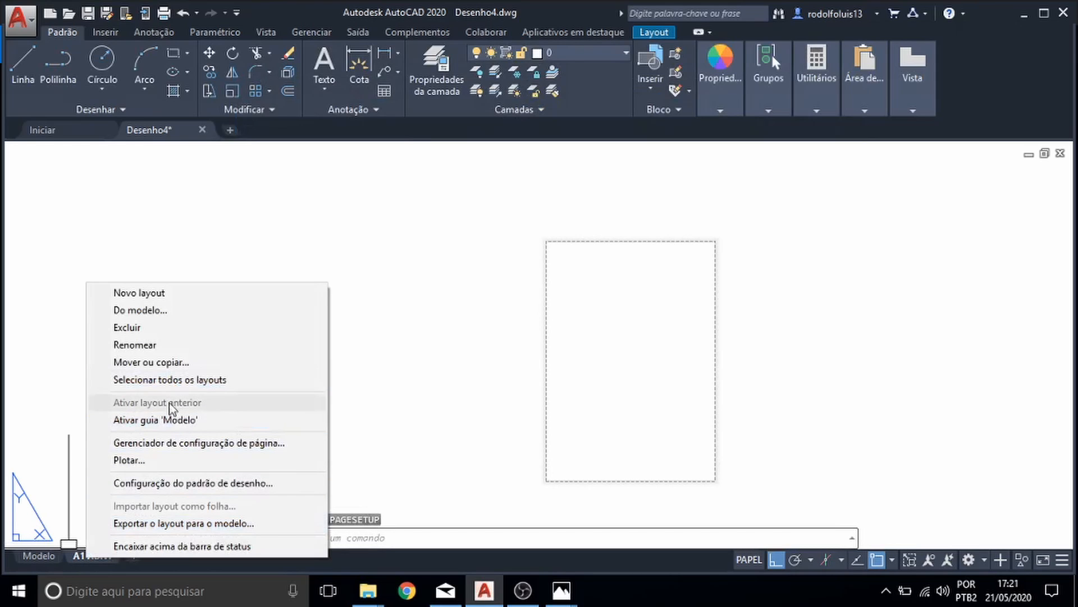
pyautogui.click(172, 442)
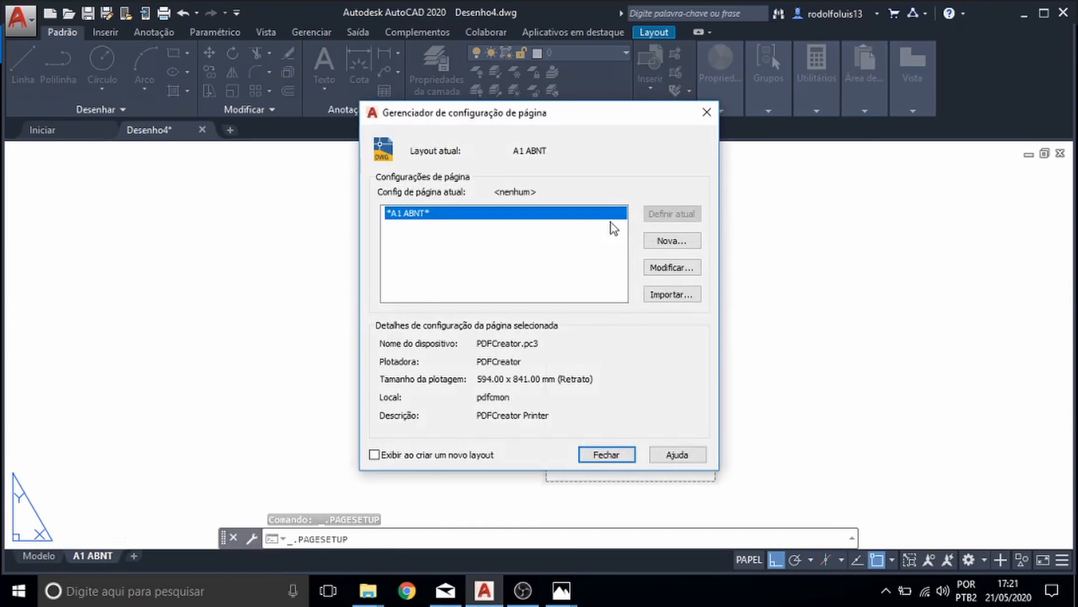
pyautogui.click(674, 268)
pyautogui.click(674, 439)
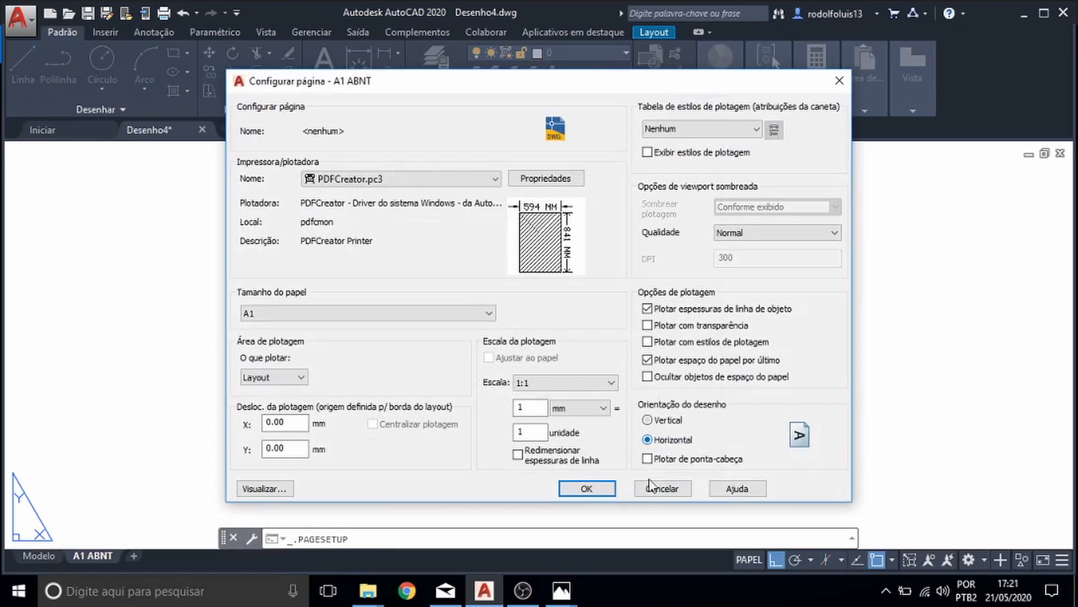
pyautogui.click(605, 490)
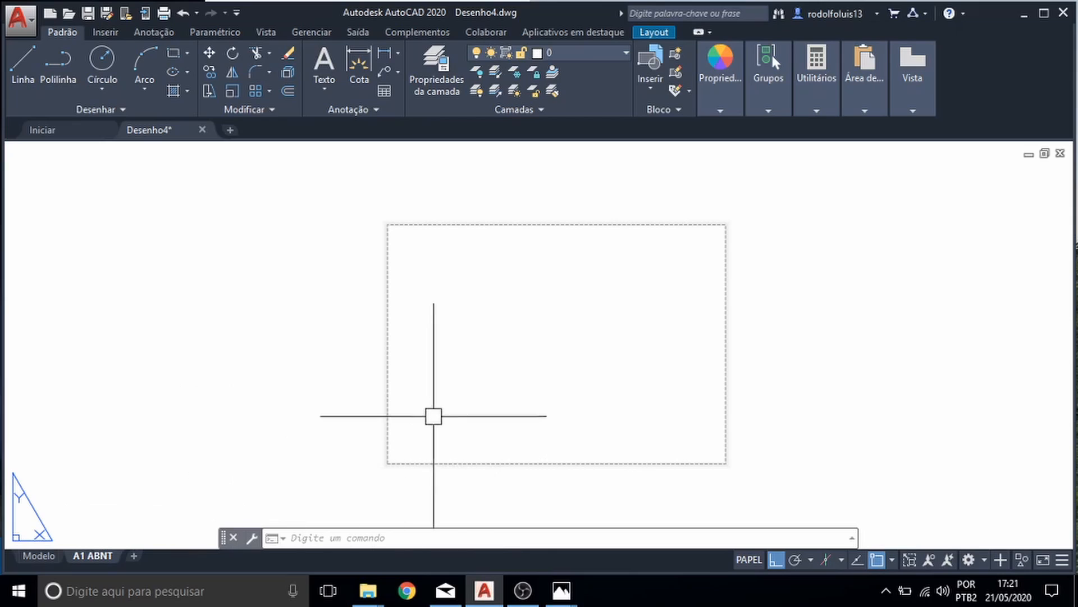
# - Inspect the paper preview and dimensions in the A1 ABNT page setup, and close it without changes
pyautogui.rightClick(102, 555)
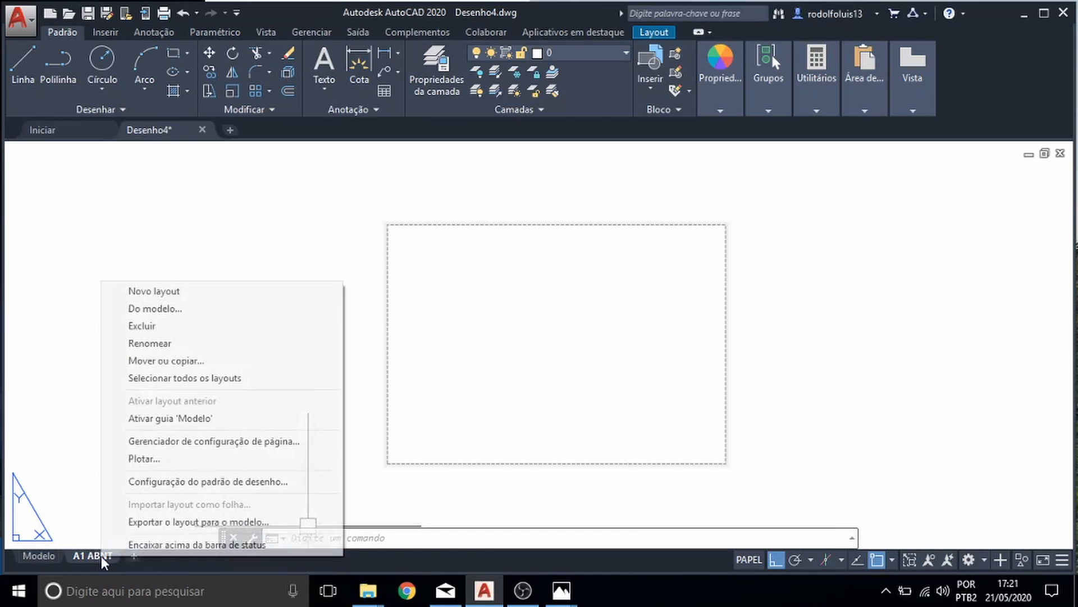
pyautogui.click(181, 441)
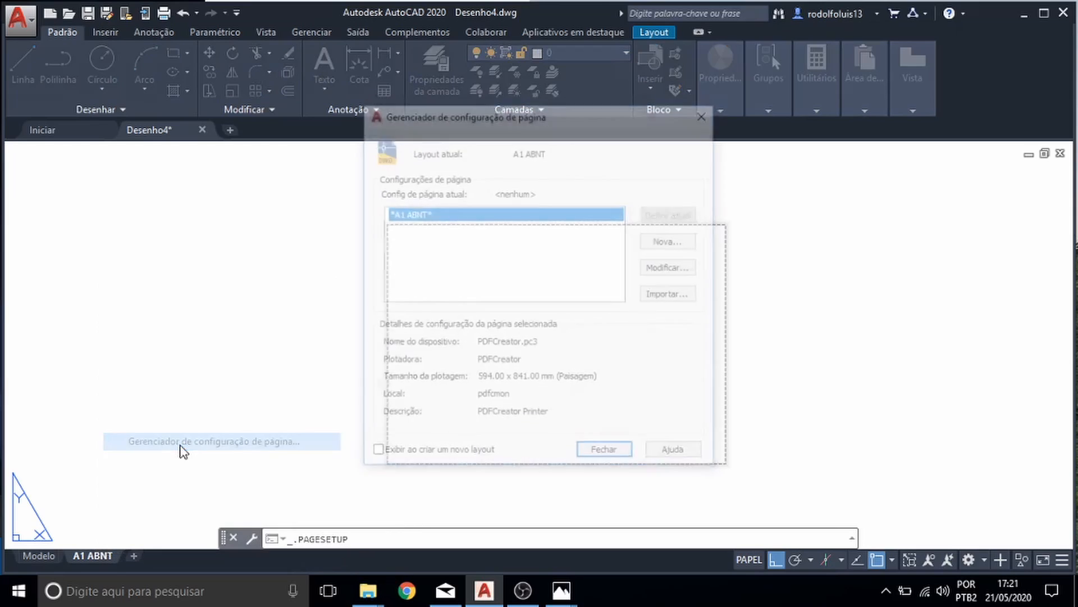
pyautogui.click(653, 270)
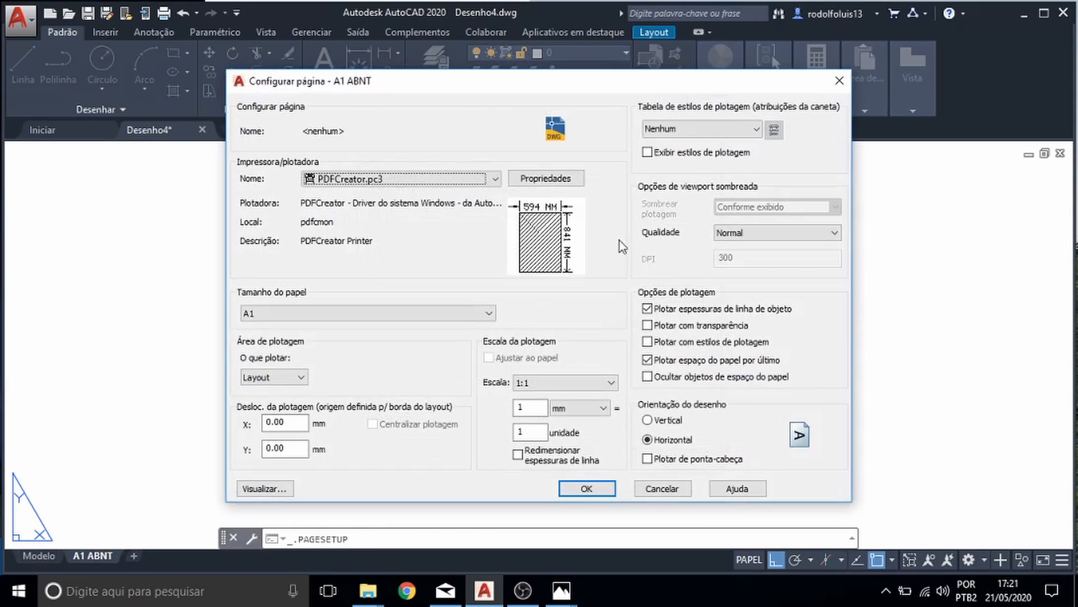
pyautogui.moveTo(536, 219)
pyautogui.click(839, 83)
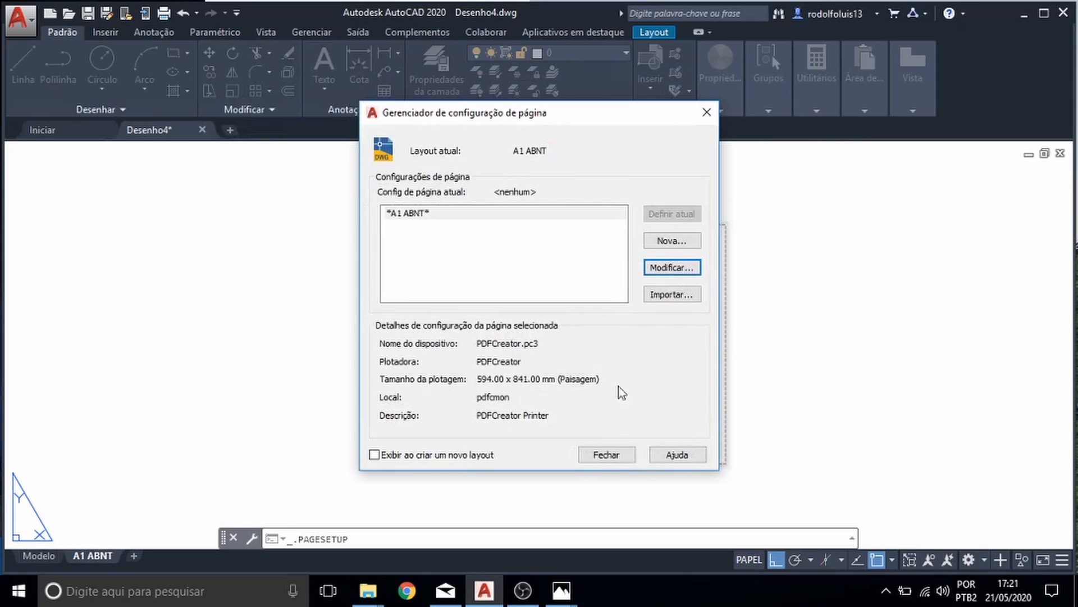
pyautogui.click(606, 455)
# - Start a rectangle with its first corner at the lower-left corner of the dashed printable area on the A1 ABNT sheet
pyautogui.write('re')
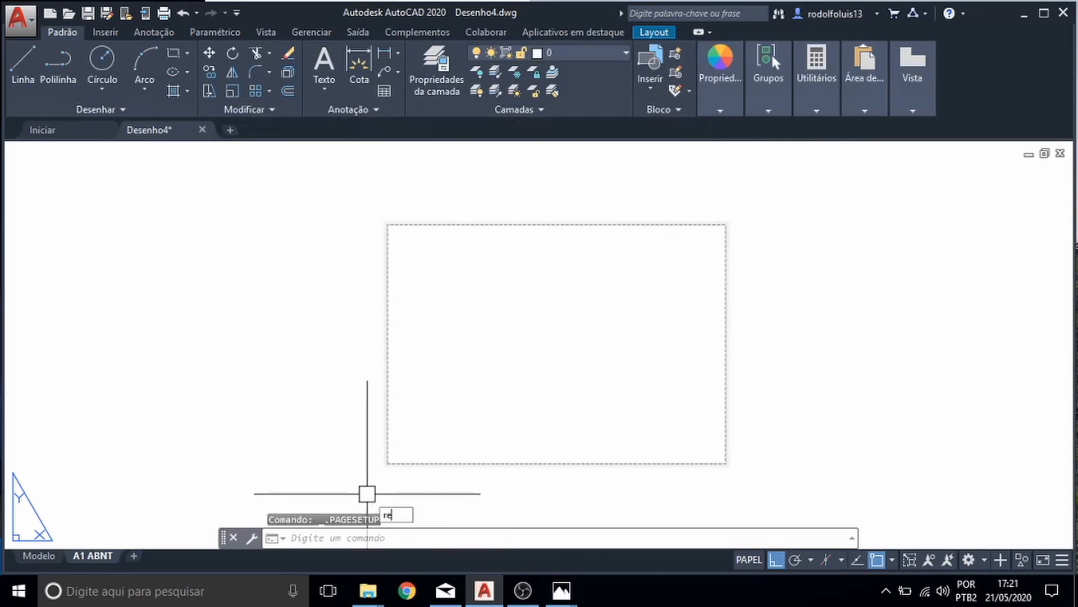
pyautogui.write('ta')
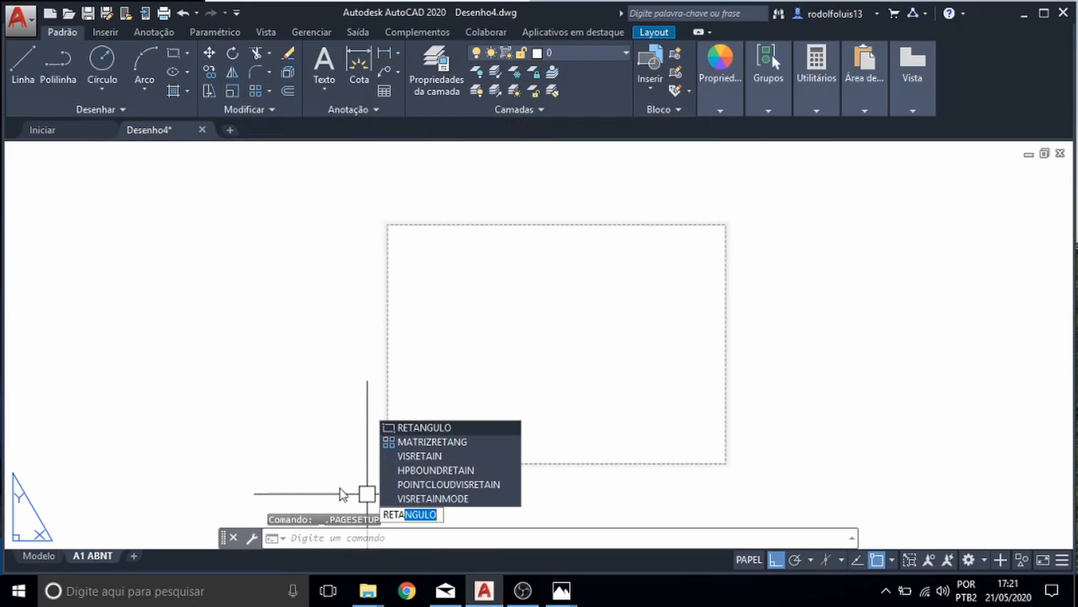
pyautogui.click(406, 429)
pyautogui.scroll(4, 386, 420)
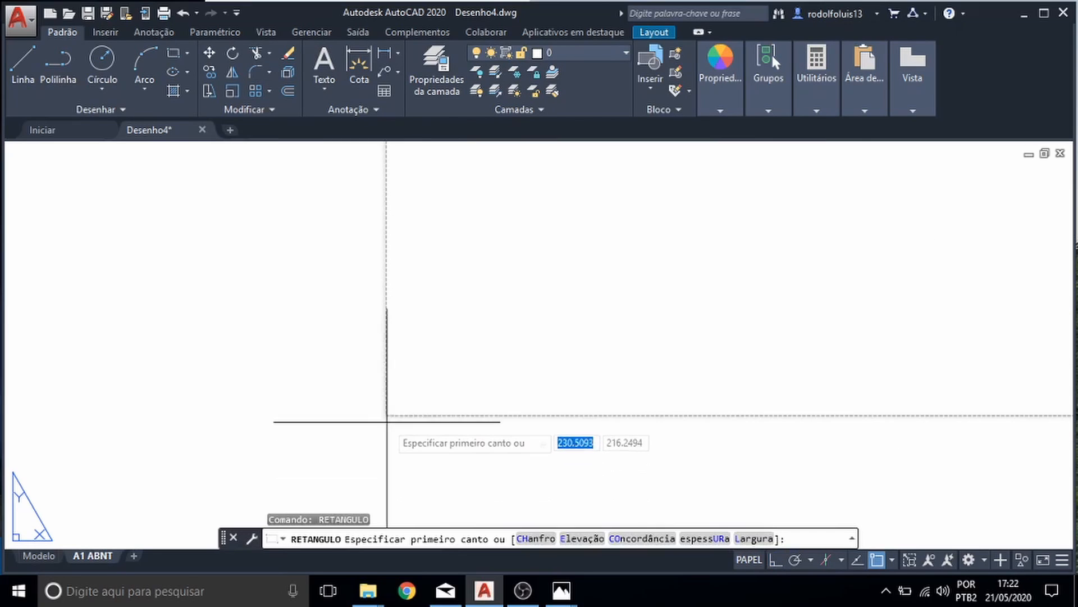
pyautogui.scroll(3, 387, 422)
pyautogui.moveTo(344, 390); pyautogui.dragTo(558, 524, button='middle')
pyautogui.moveTo(563, 487); pyautogui.dragTo(470, 348, button='middle')
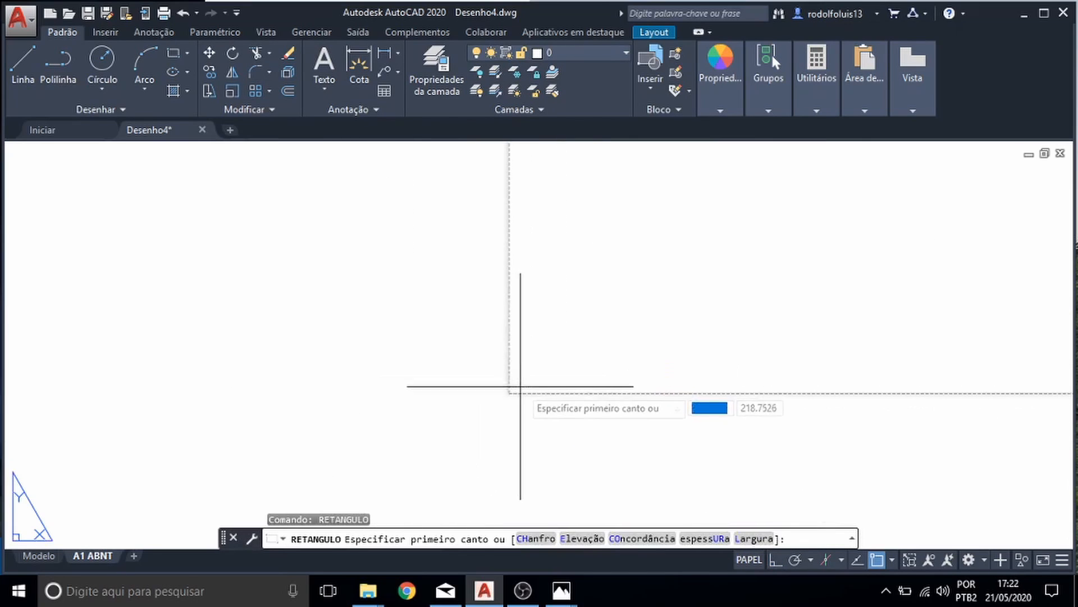
pyautogui.scroll(6, 520, 394)
pyautogui.scroll(5, 461, 384)
pyautogui.scroll(5, 405, 398)
pyautogui.scroll(5, 436, 414)
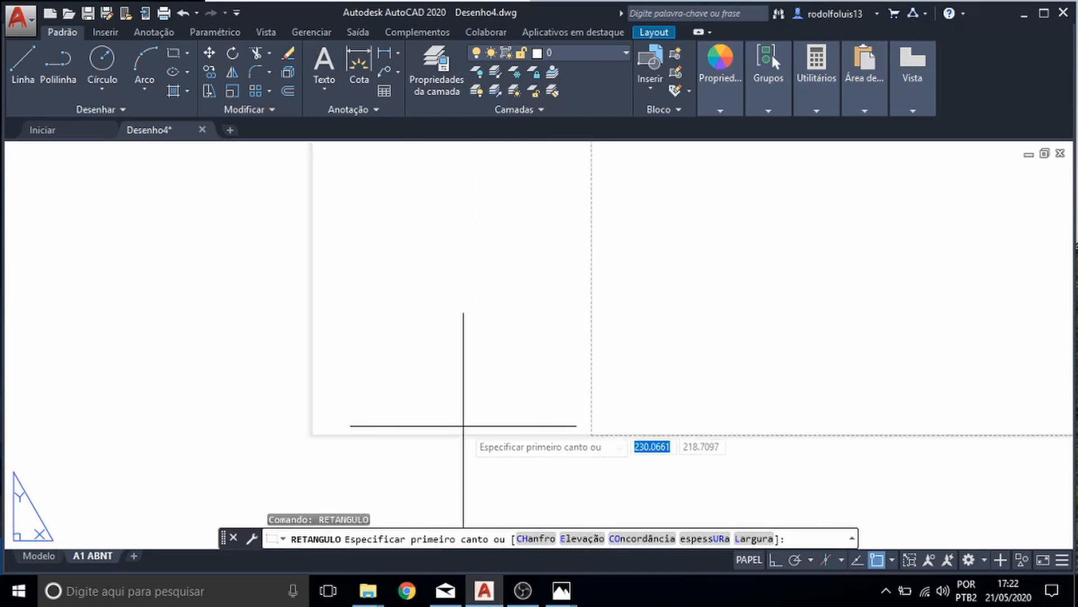
pyautogui.scroll(-4, 460, 427)
pyautogui.scroll(4, 472, 434)
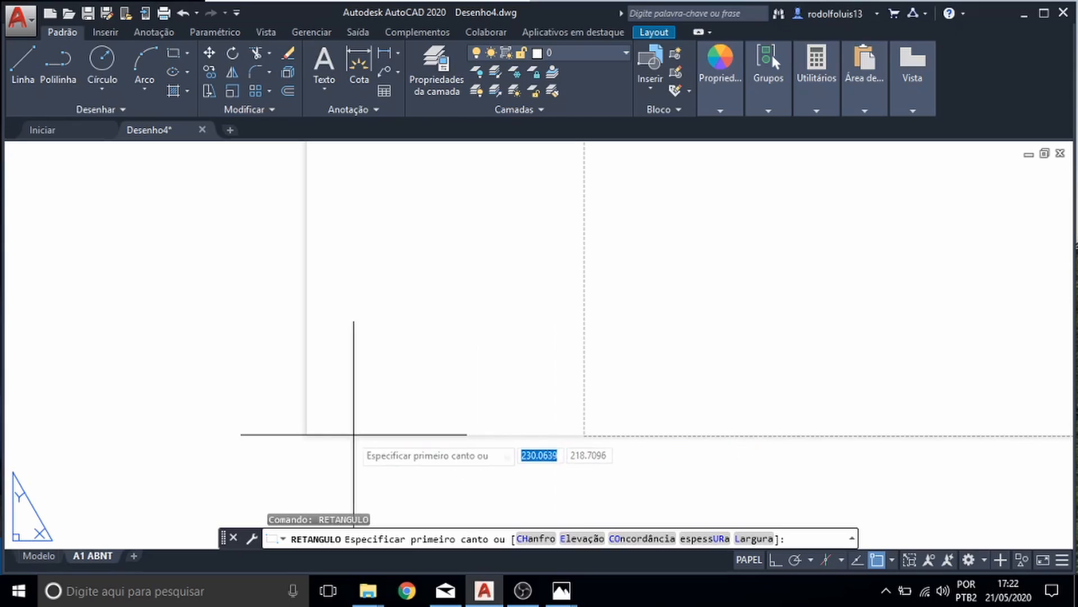
pyautogui.click(584, 437)
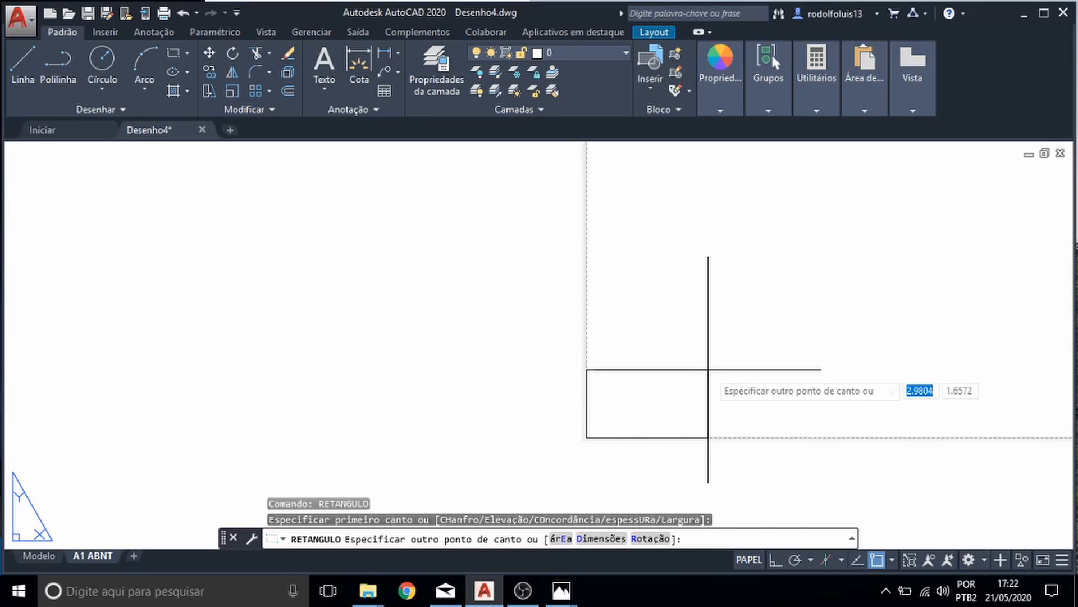
# - Complete the rectangle at 841 mm wide and 594 mm high, consulting the A1 dimensions in DIMENSÕES FOLHAS.jpg
pyautogui.write('84')
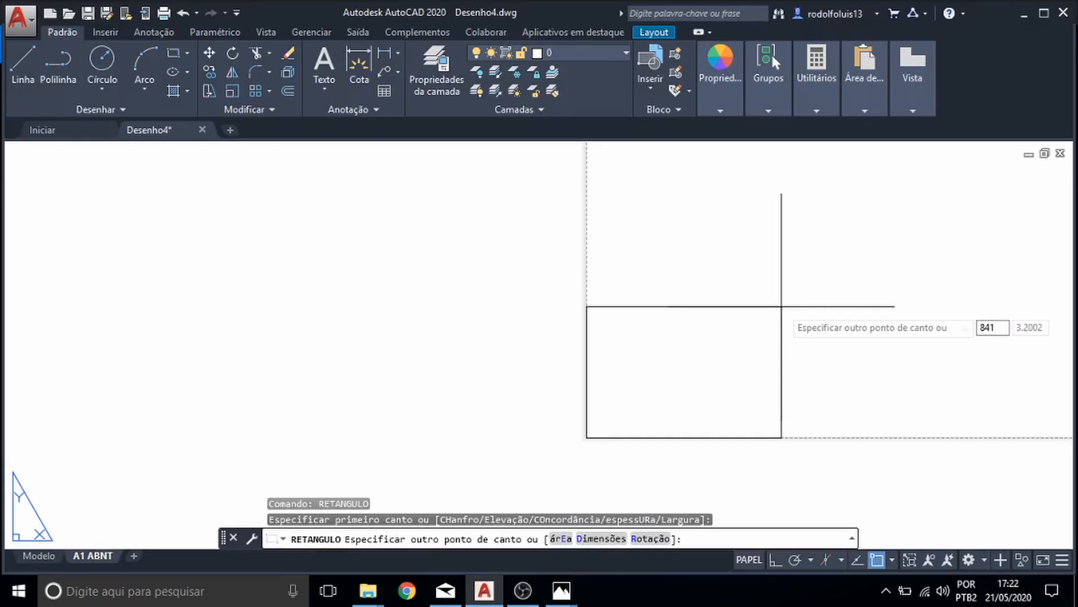
pyautogui.write('1')
pyautogui.press('Tab')
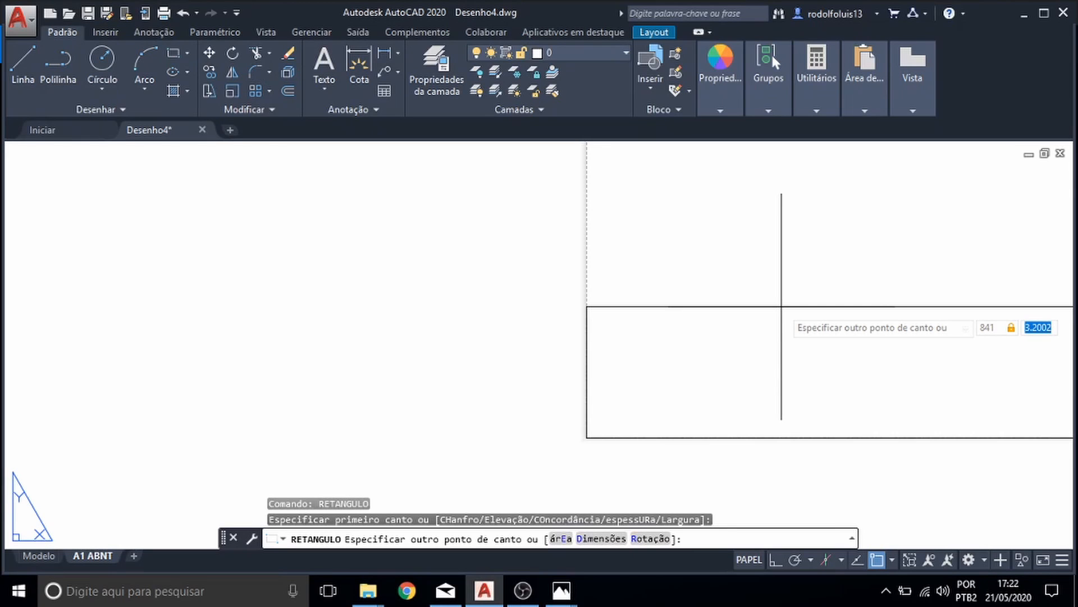
pyautogui.hotkey('alt', 'Tab')
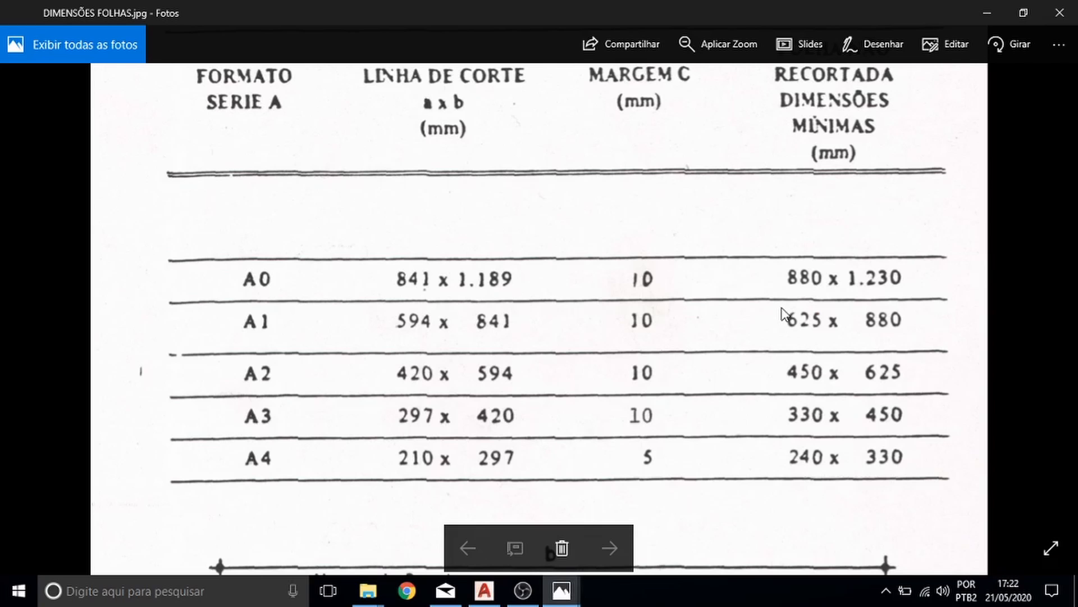
pyautogui.hotkey('alt', 'Tab')
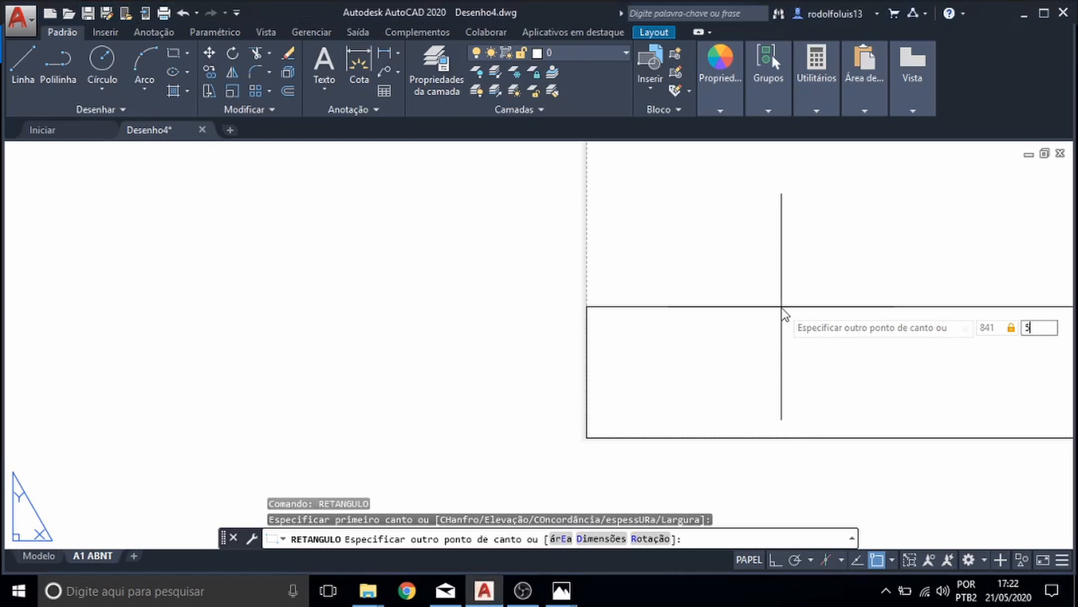
pyautogui.press('Return')
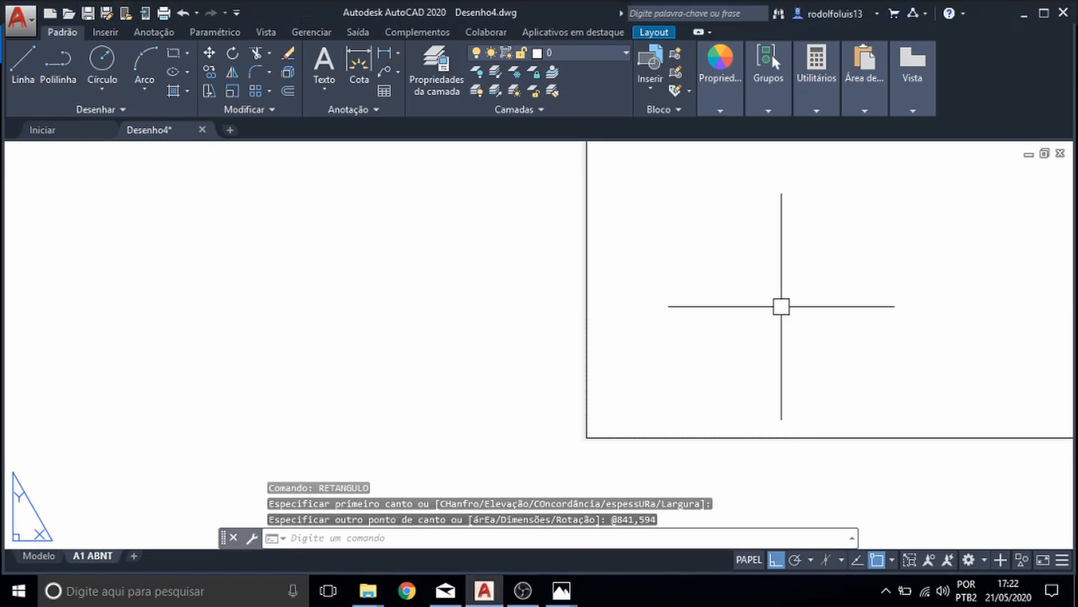
# - Check the rectangle's fit at the sheet's upper-right corner and explode the rectangle into separate lines
pyautogui.scroll(-10, 781, 306)
pyautogui.moveTo(843, 277); pyautogui.dragTo(564, 391, button='middle')
pyautogui.scroll(-6, 635, 370)
pyautogui.scroll(7, 681, 313)
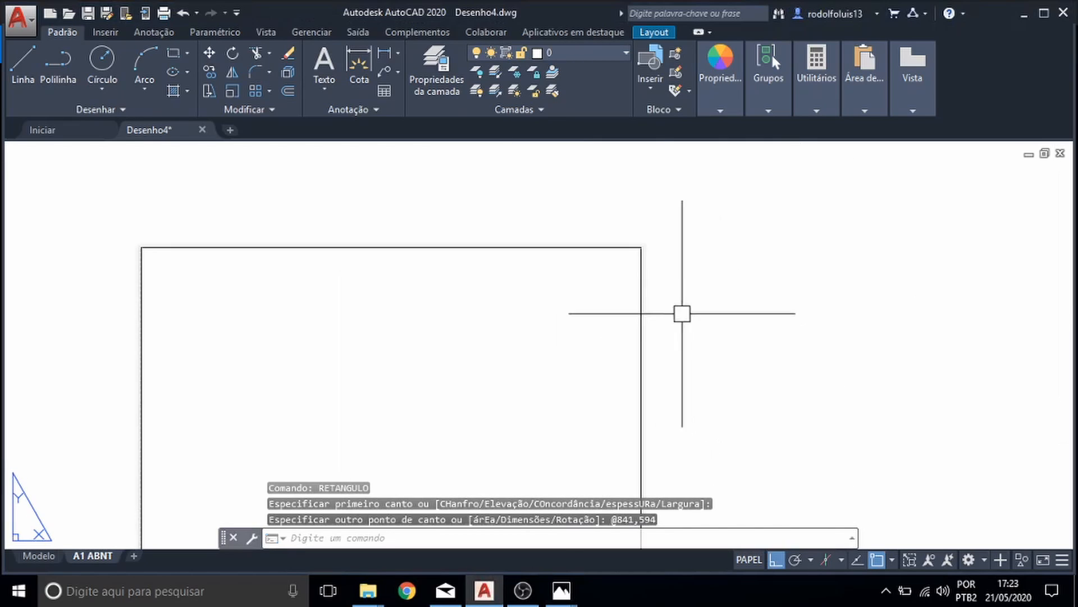
pyautogui.scroll(6, 613, 212)
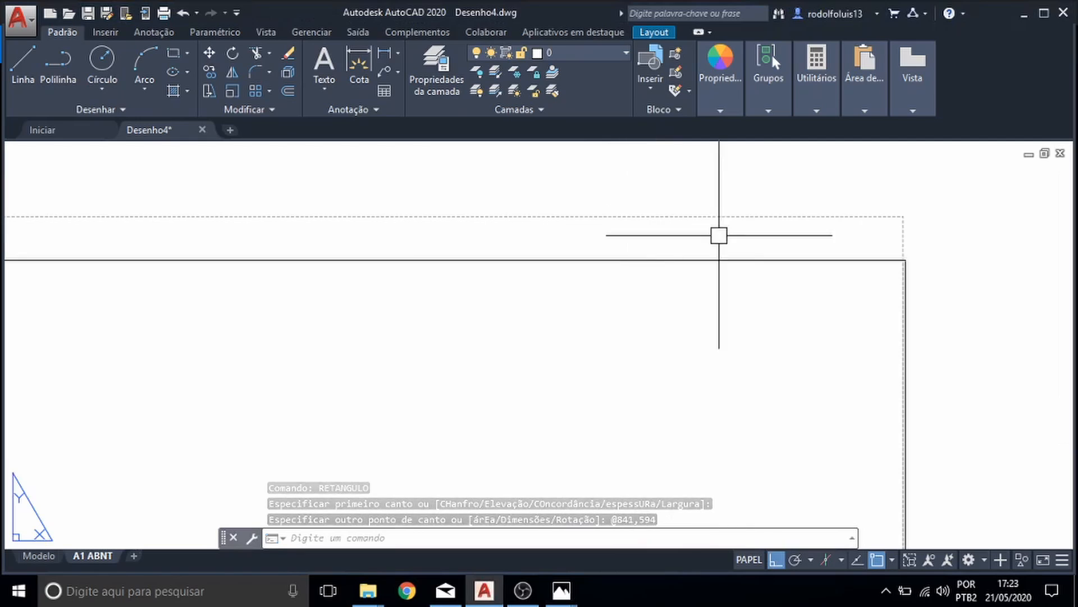
pyautogui.scroll(-5, 806, 247)
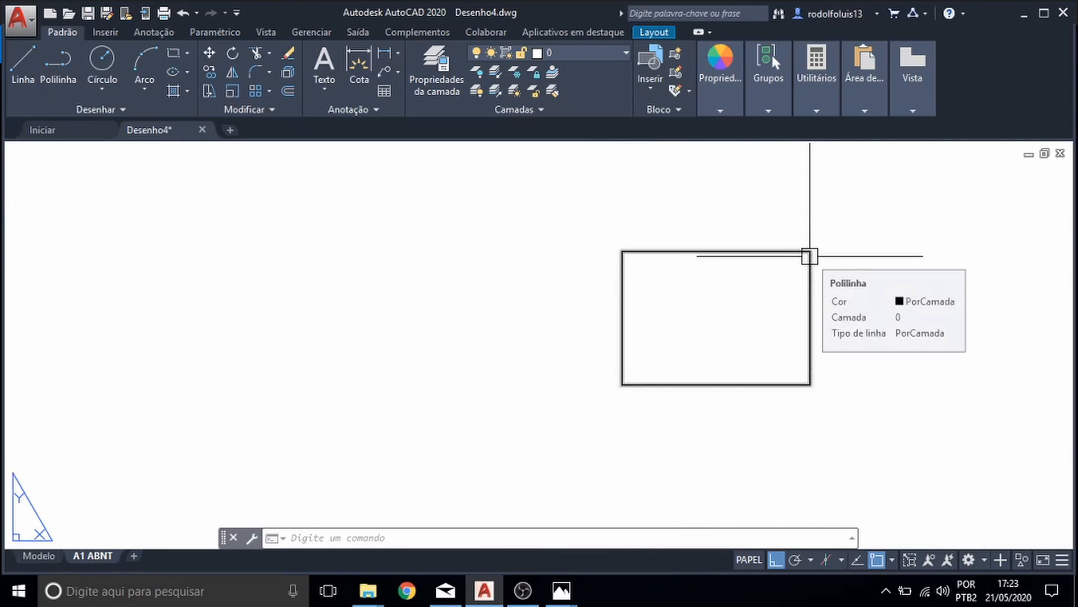
pyautogui.write('ex')
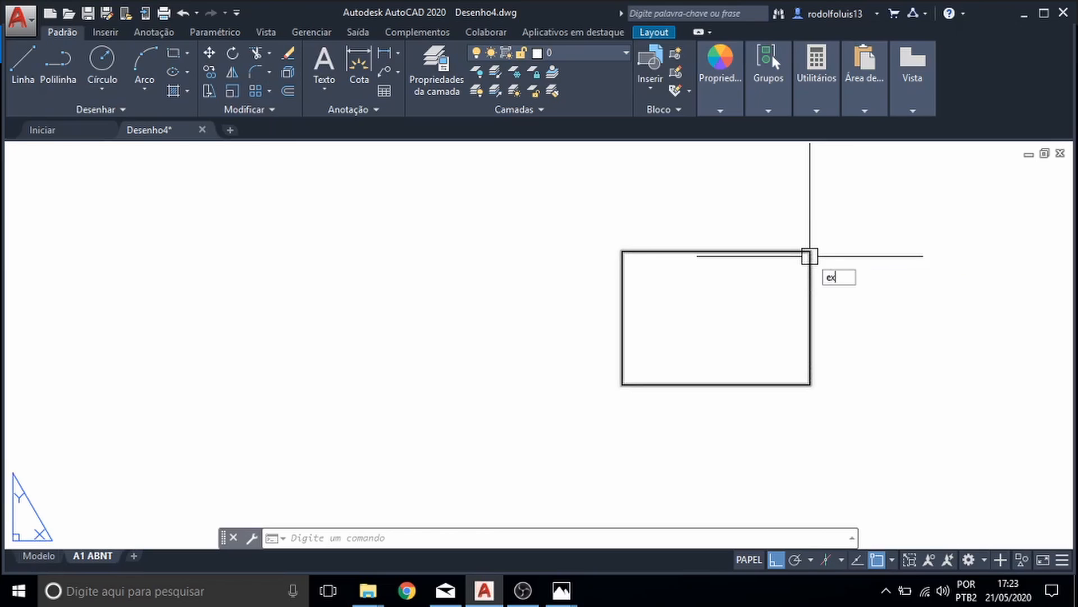
pyautogui.press('BackSpace')
pyautogui.press('BackSpace')
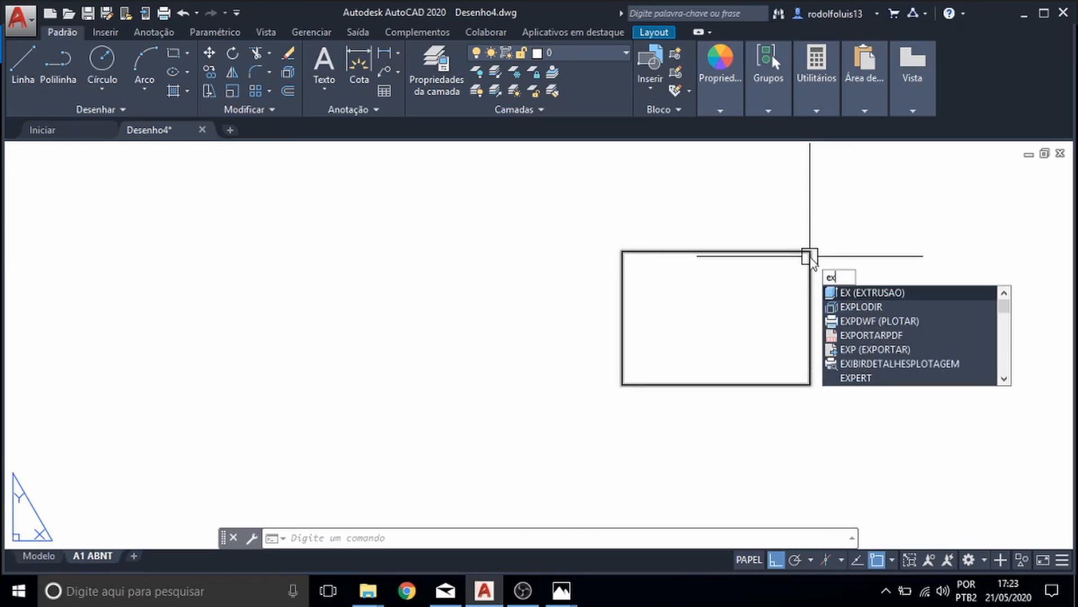
pyautogui.write('plo')
pyautogui.press('Return')
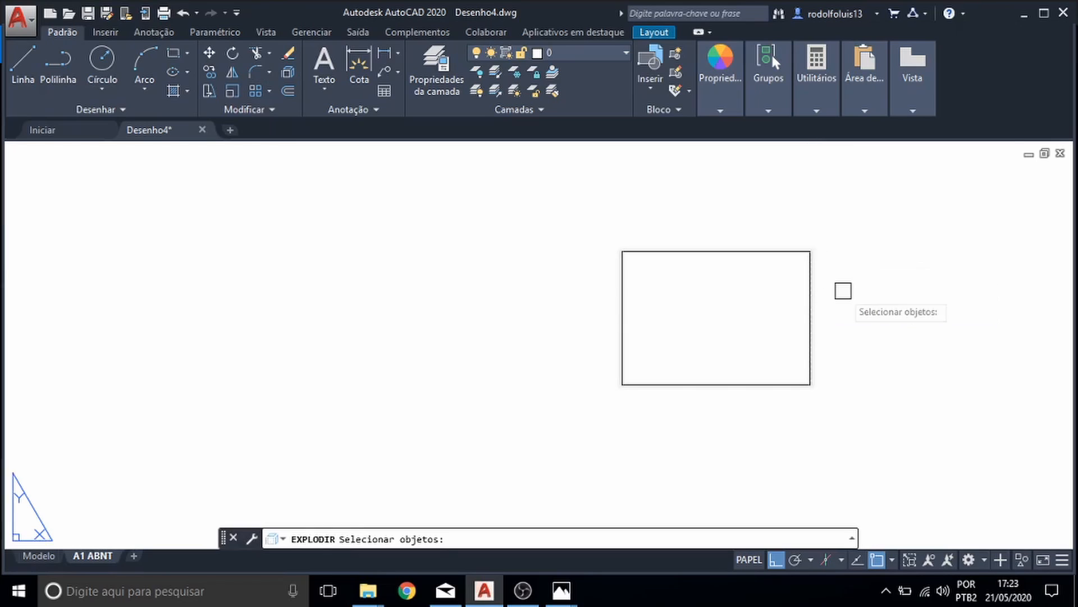
pyautogui.click(790, 258)
pyautogui.press('Return')
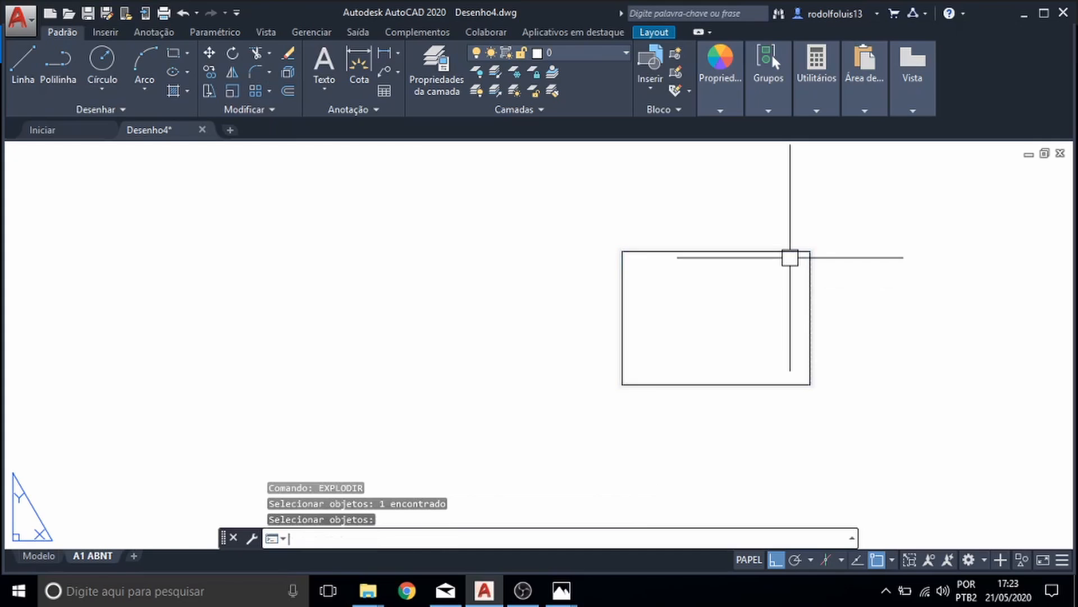
# - Select the edges of the exploded rectangle to check that each side is an independent line, and clear the selection
pyautogui.scroll(6, 789, 256)
pyautogui.click(806, 246)
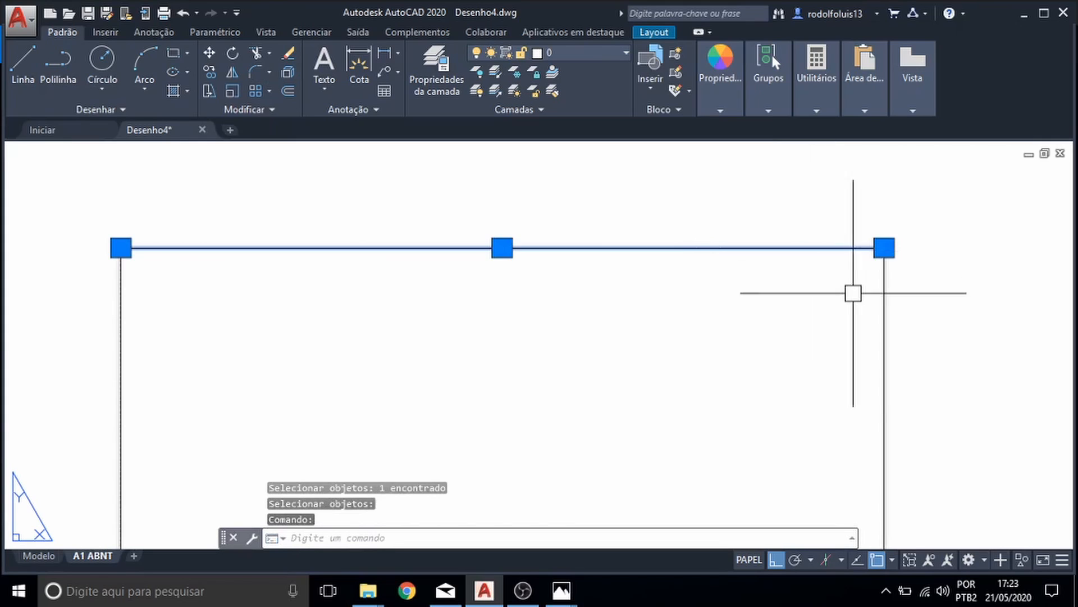
pyautogui.press('Escape')
pyautogui.press('Escape')
pyautogui.scroll(-8, 828, 245)
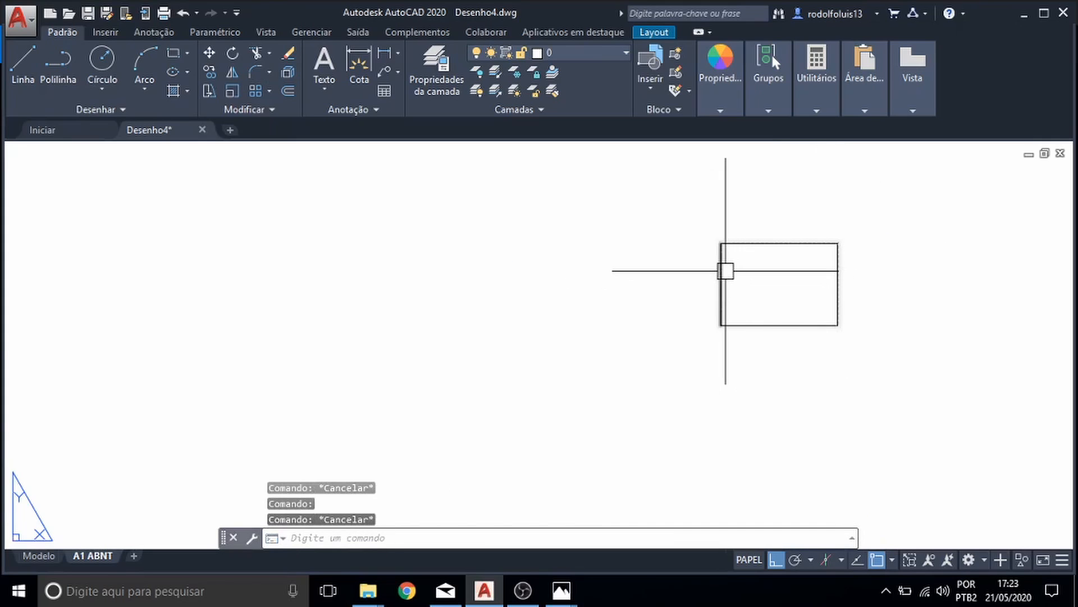
pyautogui.click(726, 269)
pyautogui.scroll(8, 728, 263)
pyautogui.press('Escape')
pyautogui.press('Escape')
pyautogui.scroll(-6, 749, 195)
pyautogui.click(733, 274)
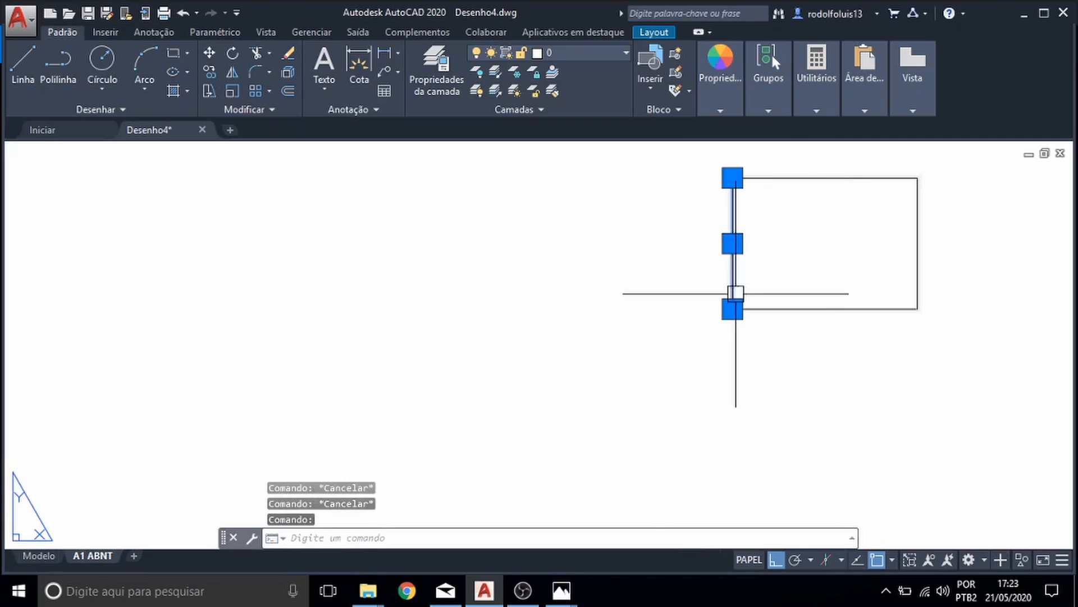
pyautogui.click(780, 179)
pyautogui.click(789, 309)
pyautogui.click(918, 275)
pyautogui.press('Escape')
pyautogui.press('Escape')
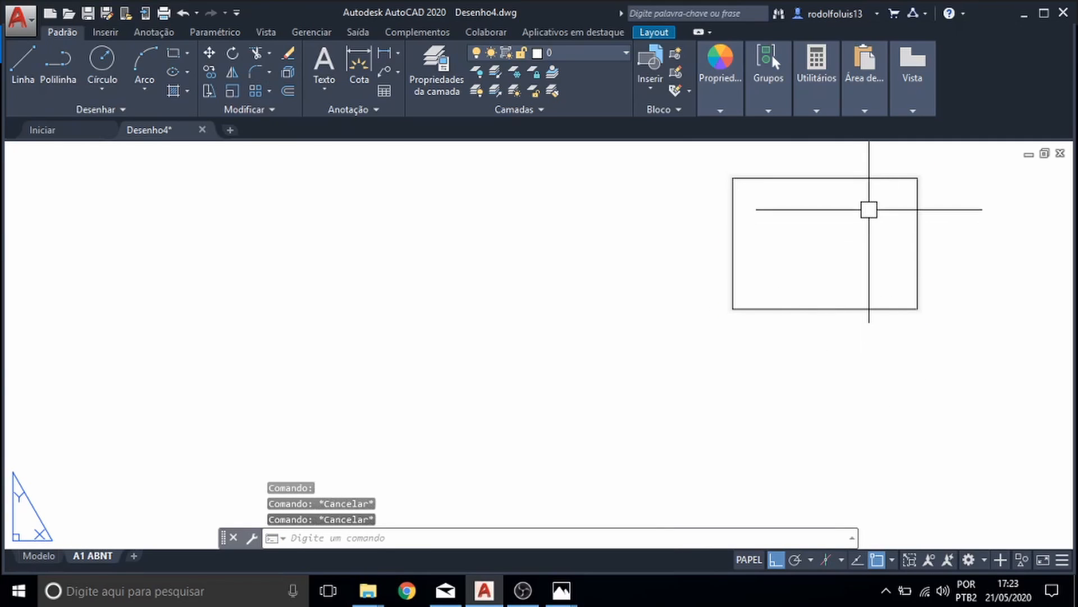
# - Offset the rectangle's left edge 25 mm inward to create the left margin line
pyautogui.moveTo(869, 207); pyautogui.dragTo(811, 234, button='middle')
pyautogui.scroll(2, 812, 247)
pyautogui.moveTo(780, 276); pyautogui.dragTo(672, 352, button='middle')
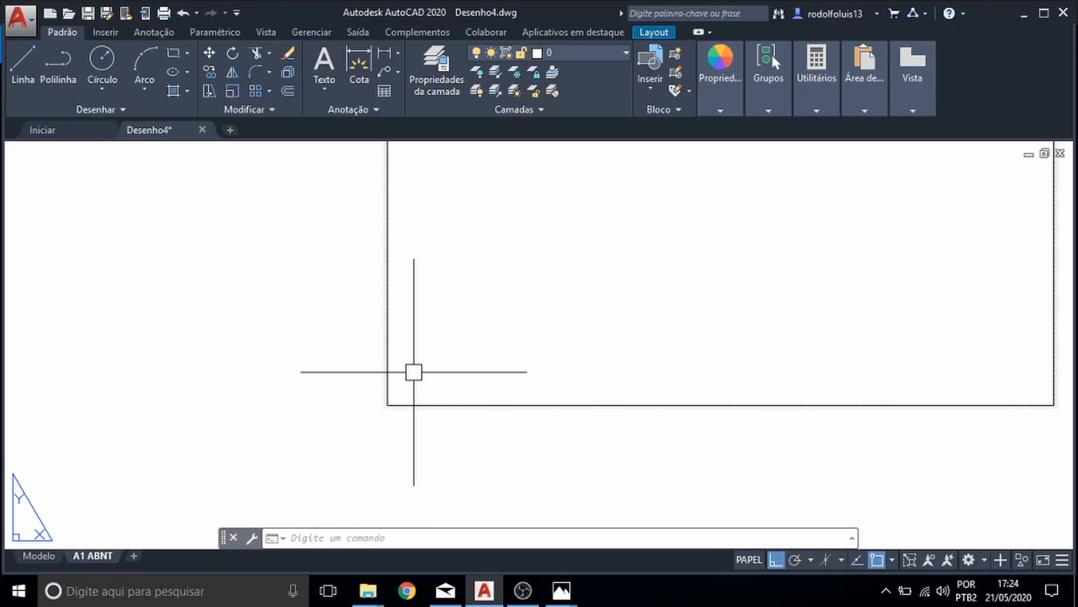
pyautogui.write('OFFSET')
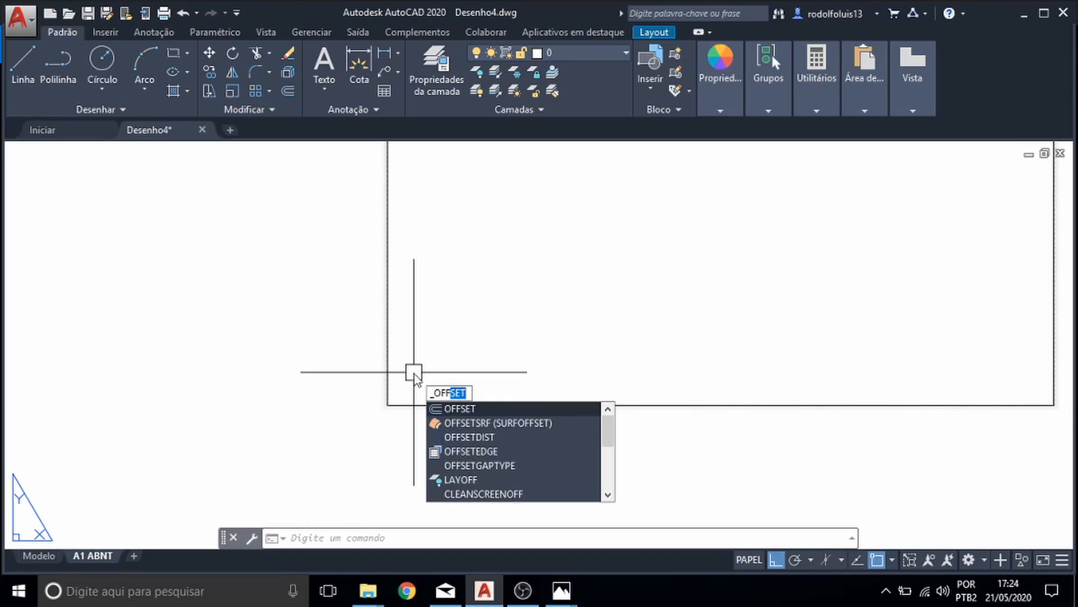
pyautogui.press('Return')
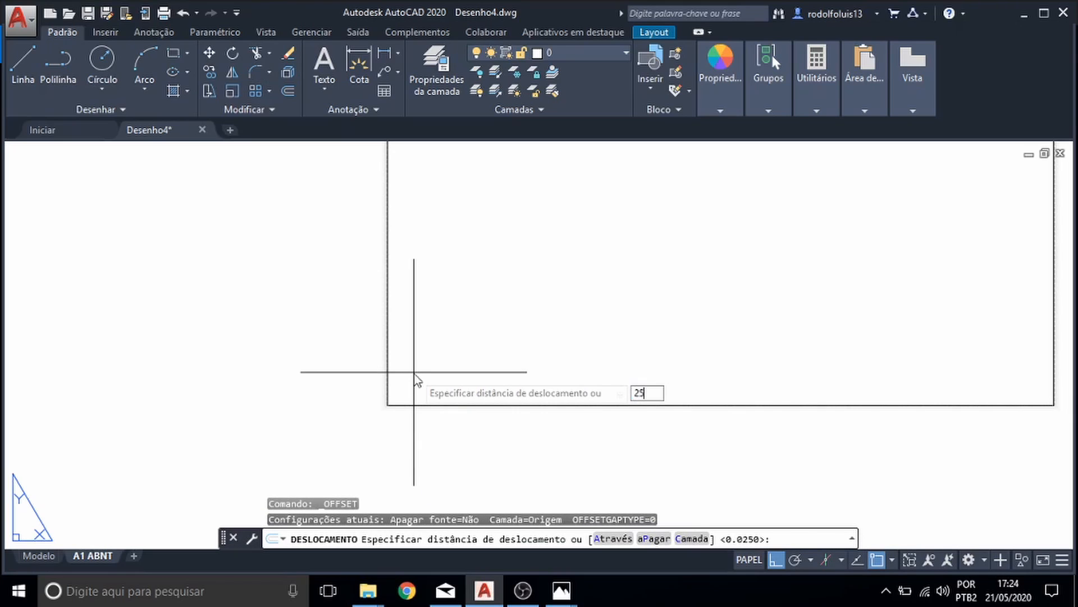
pyautogui.press('Return')
pyautogui.click(391, 347)
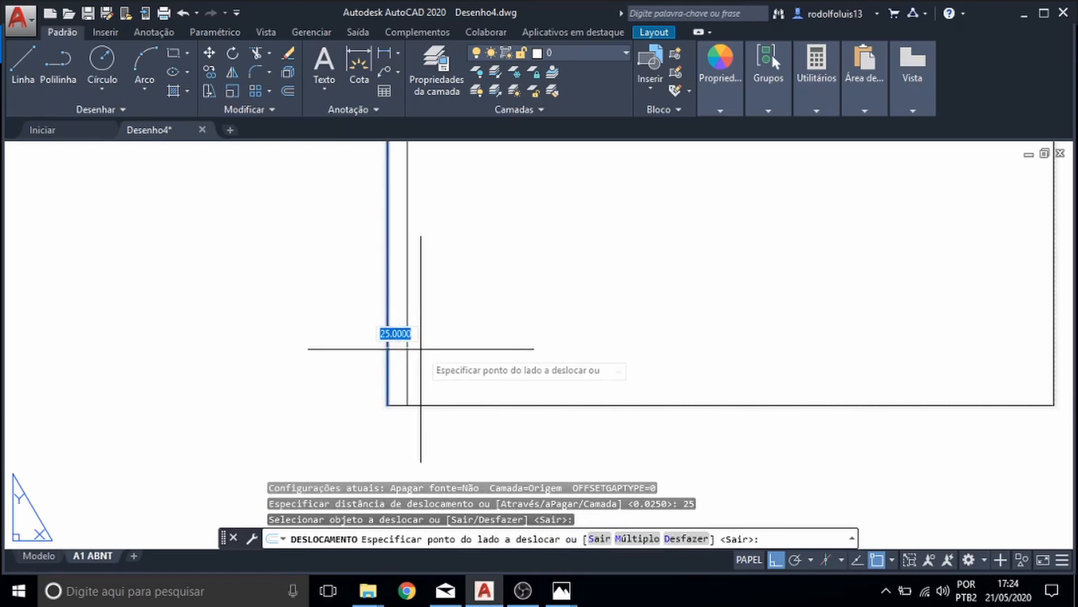
pyautogui.click(413, 344)
pyautogui.scroll(-6, 458, 364)
pyautogui.scroll(2, 477, 360)
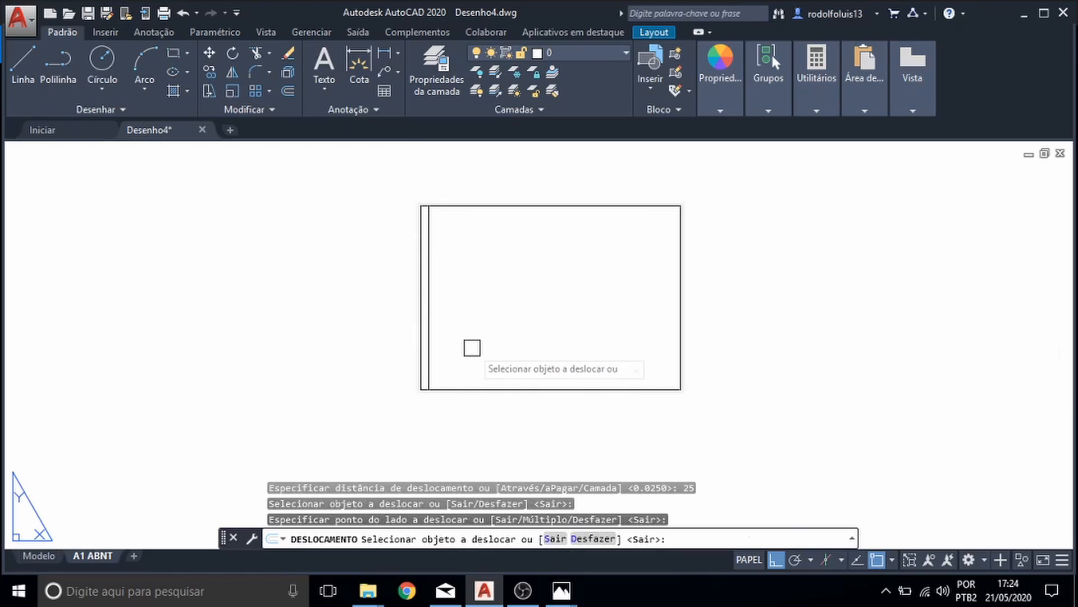
pyautogui.scroll(3, 478, 394)
pyautogui.press('Escape')
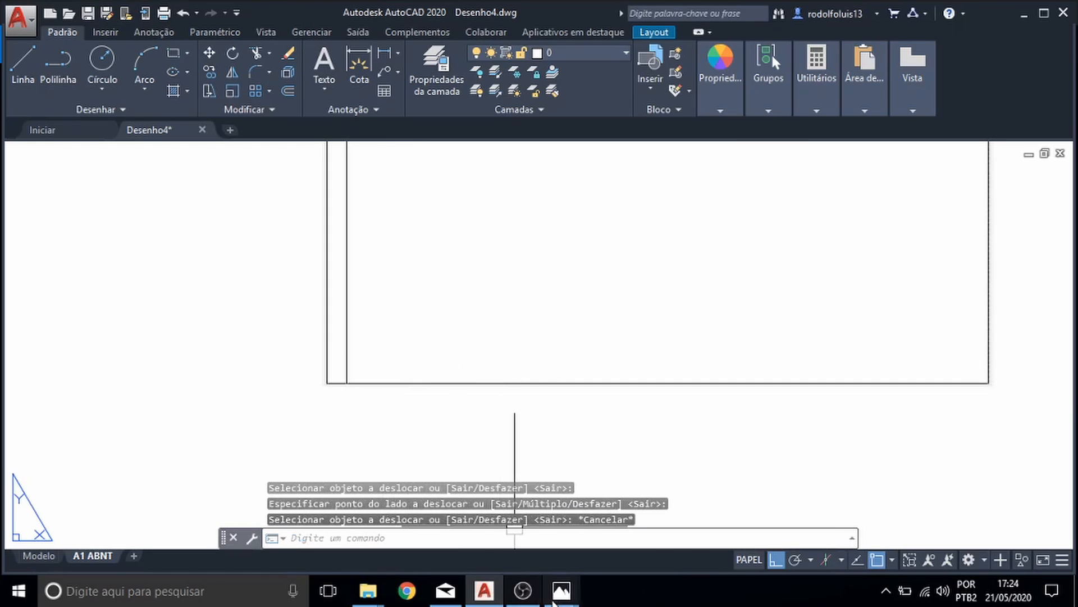
# - Consult the margin widths in DIMENSÕES FOLHAS.jpg and offset the rectangle's bottom edge 10 mm inward
pyautogui.moveTo(562, 590)
pyautogui.click(514, 549)
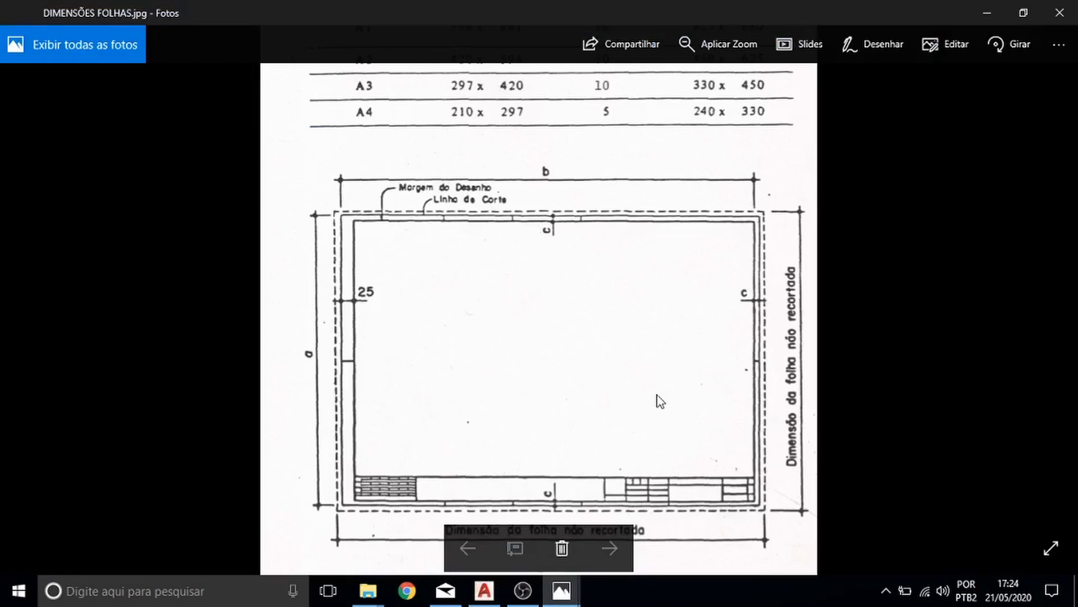
pyautogui.hotkey('alt', 'Tab')
pyautogui.moveTo(516, 353); pyautogui.dragTo(502, 364, button='middle')
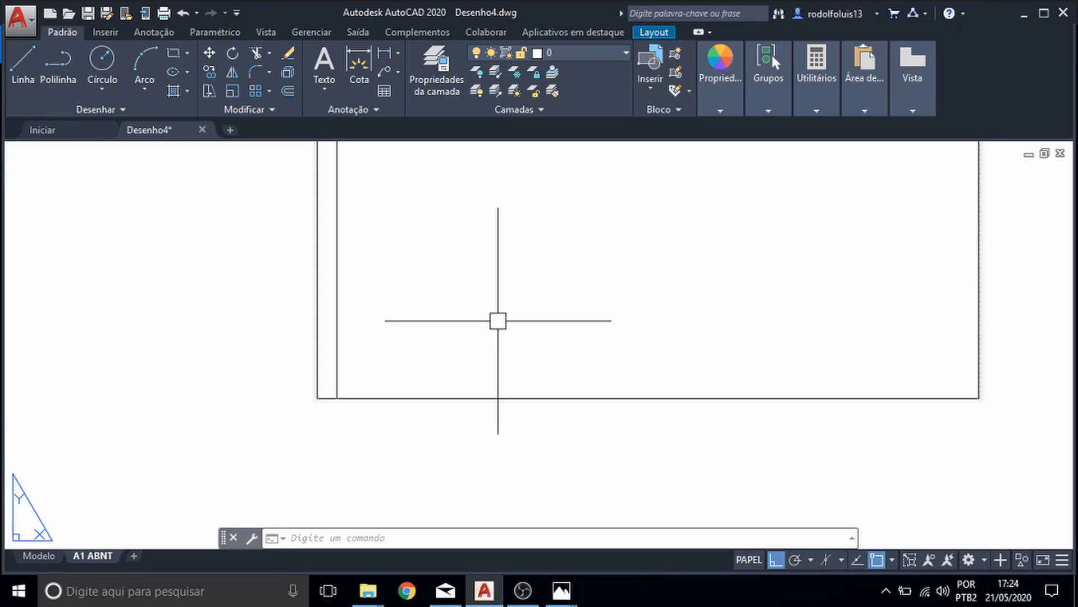
pyautogui.write('set')
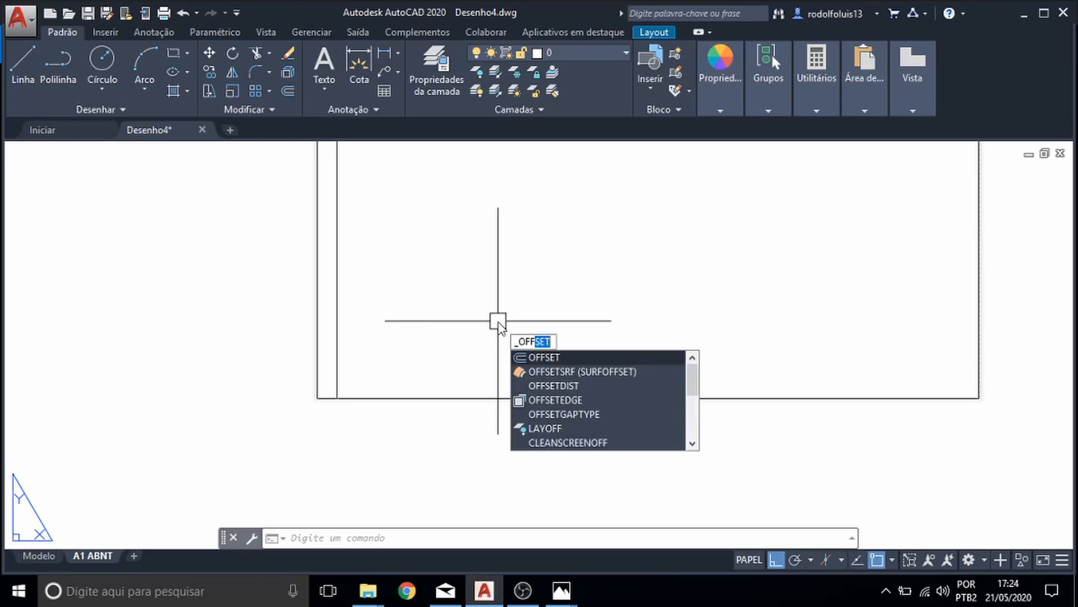
pyautogui.press('Return')
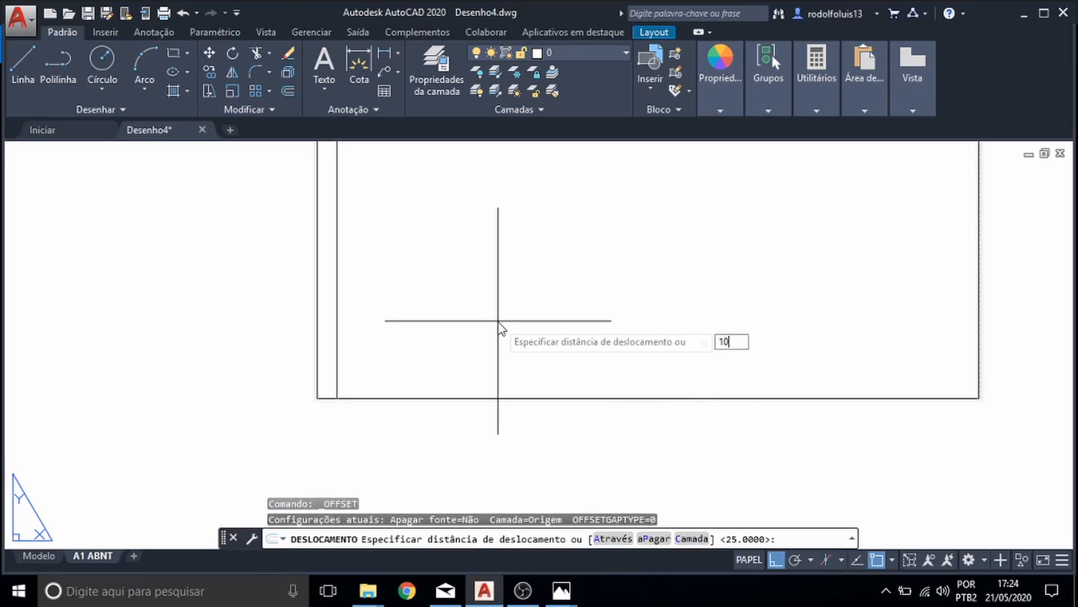
pyautogui.write('10')
pyautogui.press('Return')
pyautogui.click(429, 399)
pyautogui.click(444, 351)
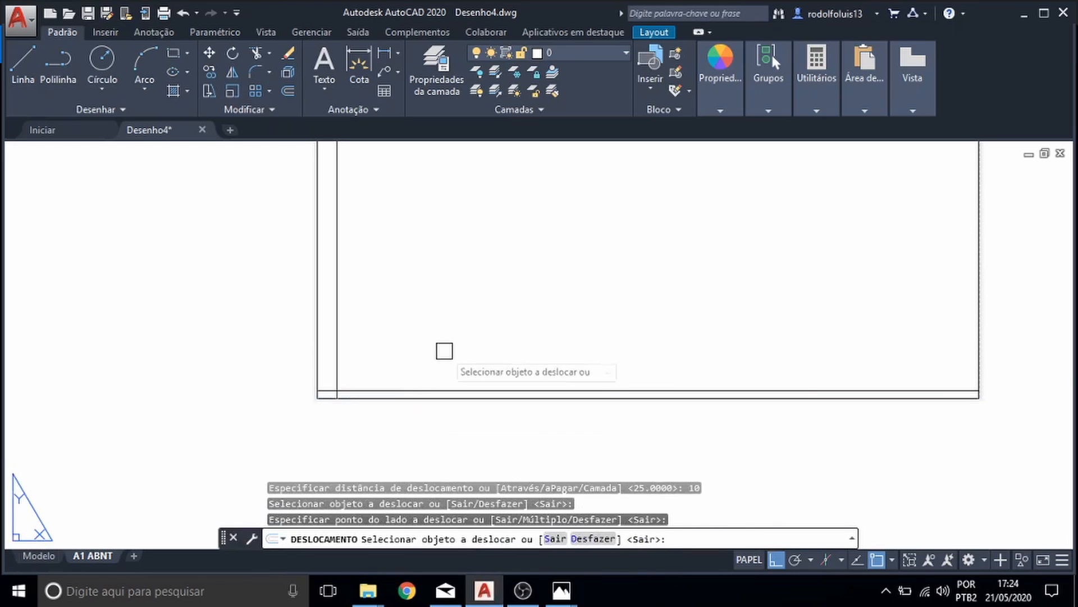
# - Offset the rectangle's right and top edges 10 mm inward to create the remaining margin lines
pyautogui.click(981, 346)
pyautogui.click(816, 334)
pyautogui.scroll(-6, 816, 335)
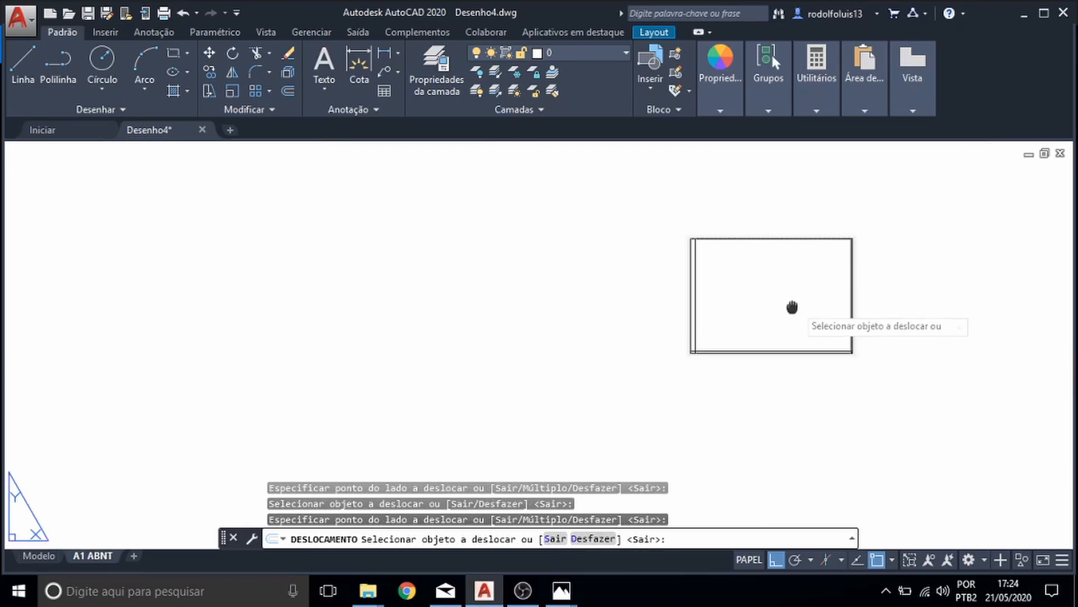
pyautogui.press('Escape')
pyautogui.press('Escape')
# - Fillet the left and bottom margin lines with zero radius to form a clean lower-left corner
pyautogui.scroll(6, 702, 365)
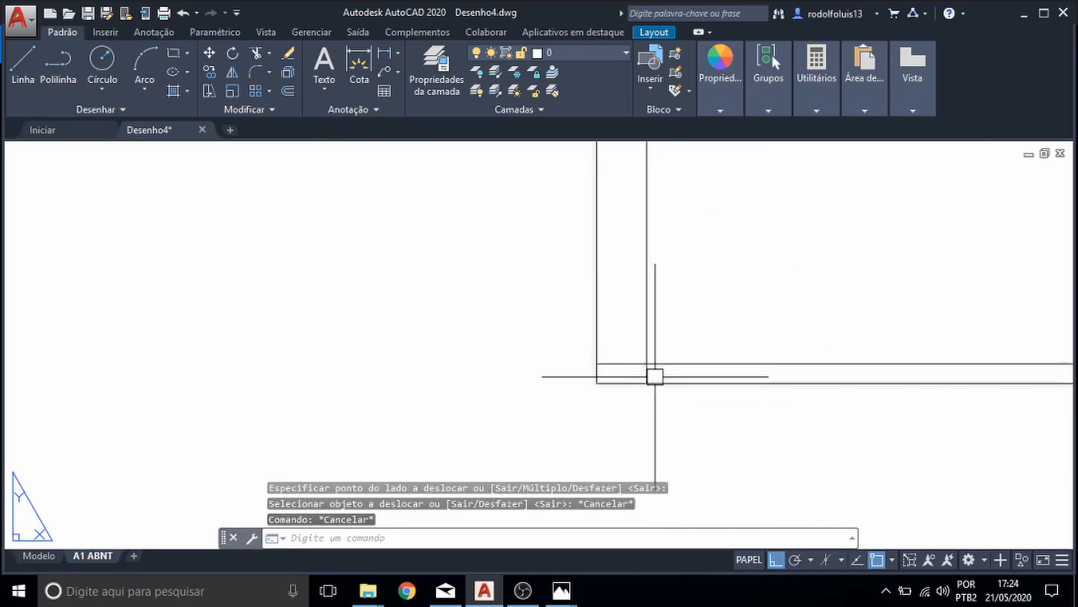
pyautogui.scroll(2, 655, 377)
pyautogui.press('Escape')
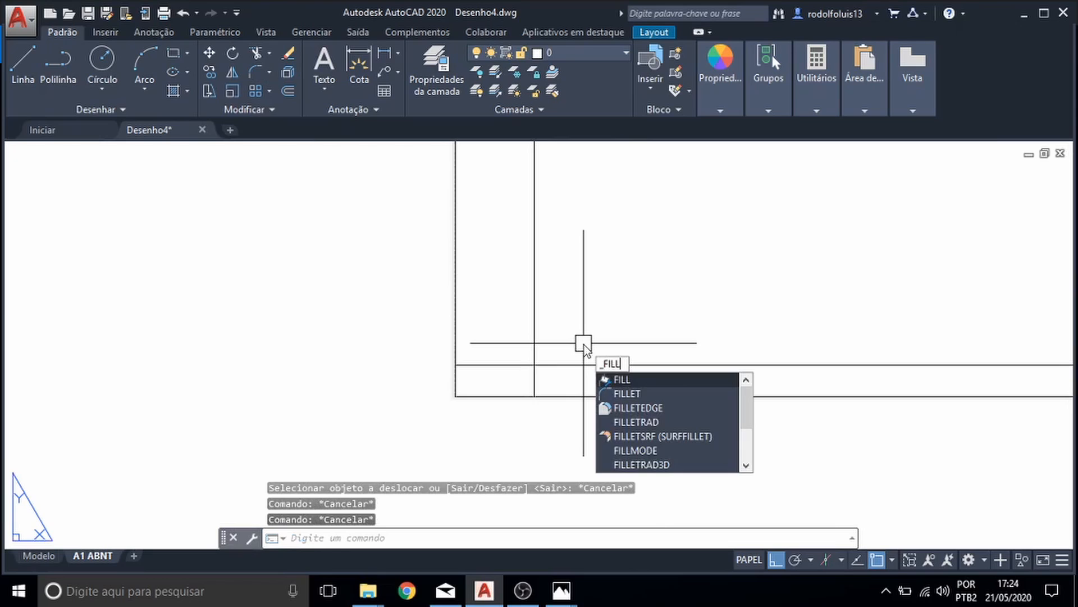
pyautogui.write('ET')
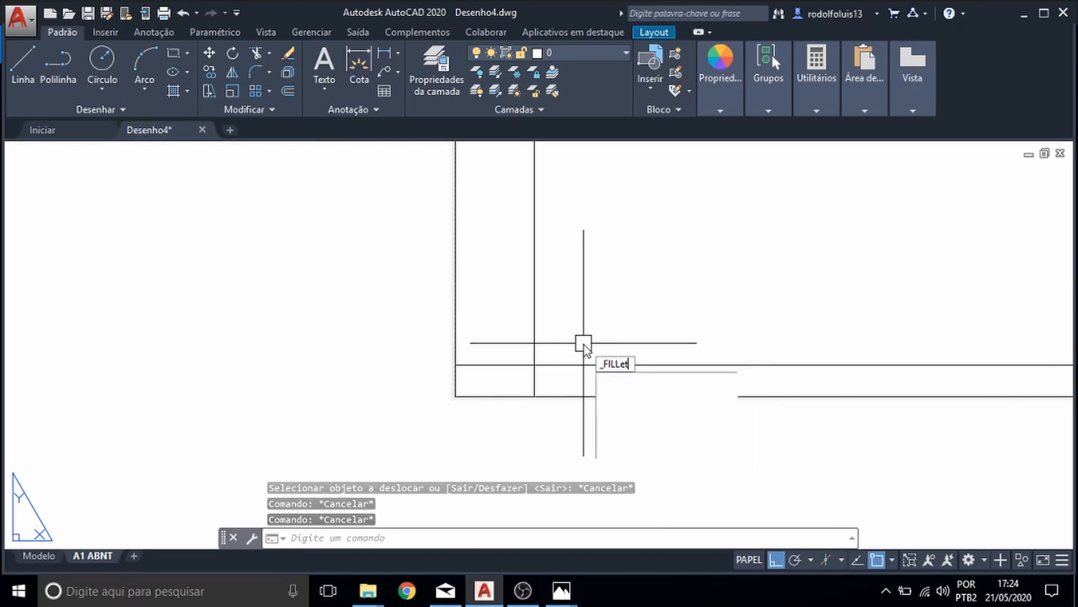
pyautogui.press('Return')
pyautogui.click(541, 355)
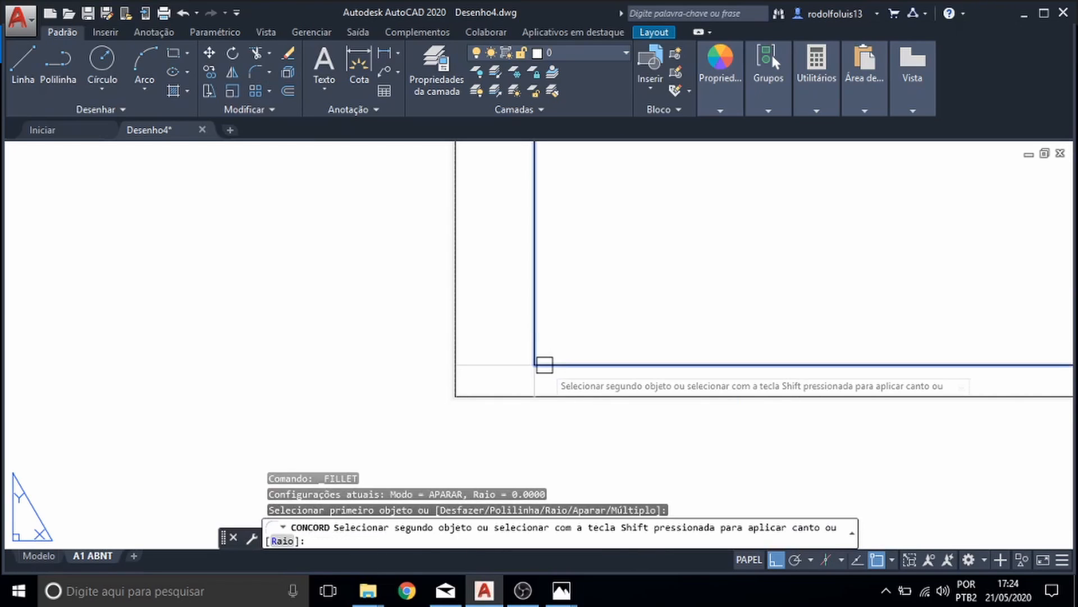
pyautogui.click(542, 365)
# - Fillet the margin lines with zero radius at the lower-right and upper-right corners
pyautogui.scroll(-3, 626, 385)
pyautogui.press('Return')
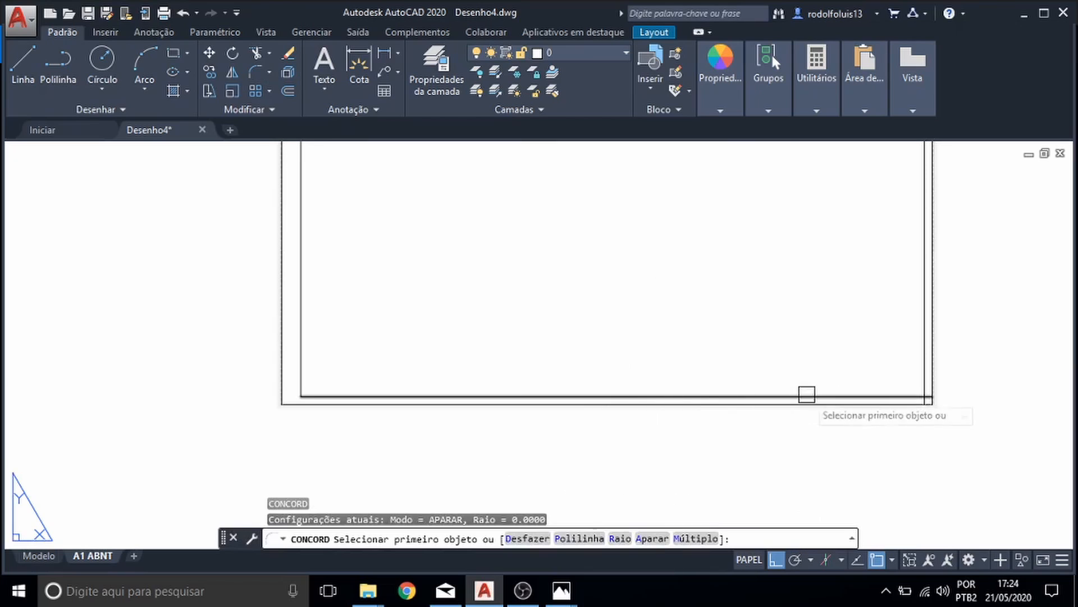
pyautogui.click(896, 395)
pyautogui.click(922, 378)
pyautogui.scroll(-4, 908, 408)
pyautogui.press('Return')
pyautogui.scroll(5, 918, 220)
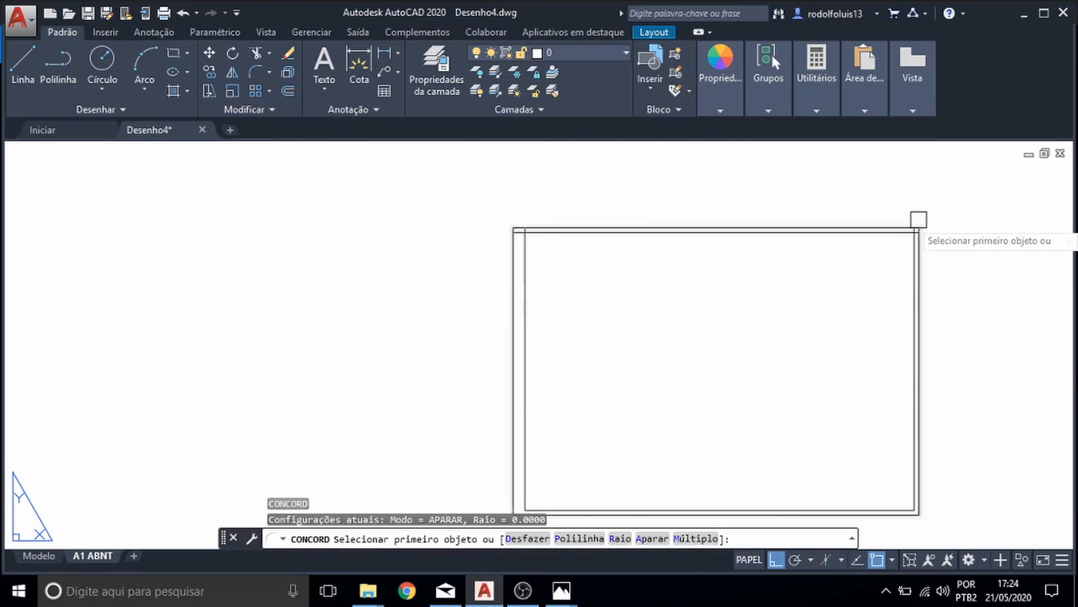
pyautogui.click(879, 272)
pyautogui.click(838, 243)
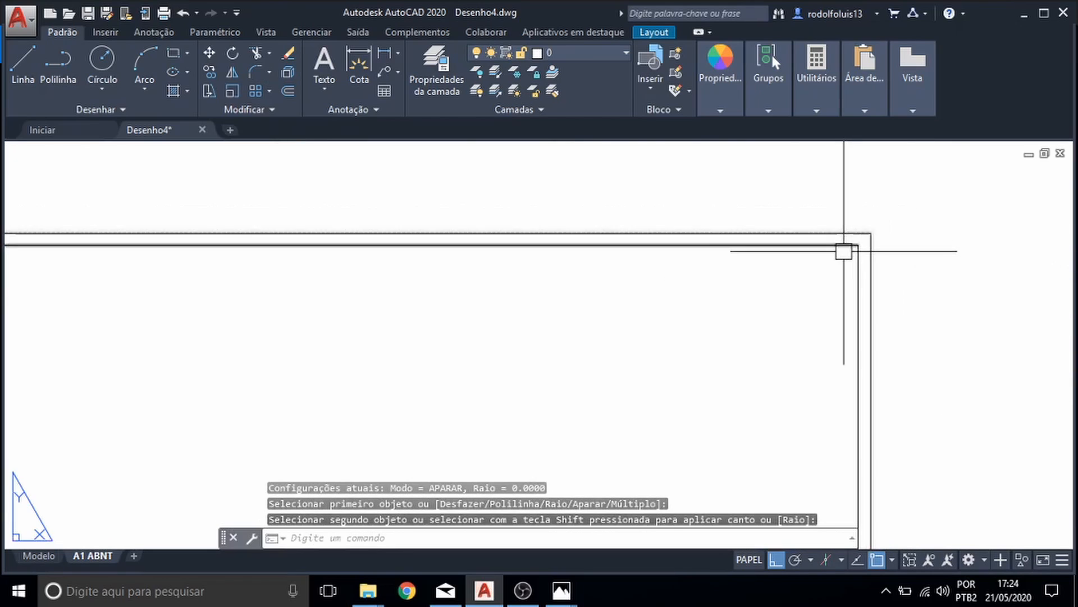
# - Fillet the top and left margin lines with zero radius to close the upper-left corner
pyautogui.press('Return')
pyautogui.scroll(-4, 842, 247)
pyautogui.scroll(5, 265, 267)
pyautogui.click(224, 274)
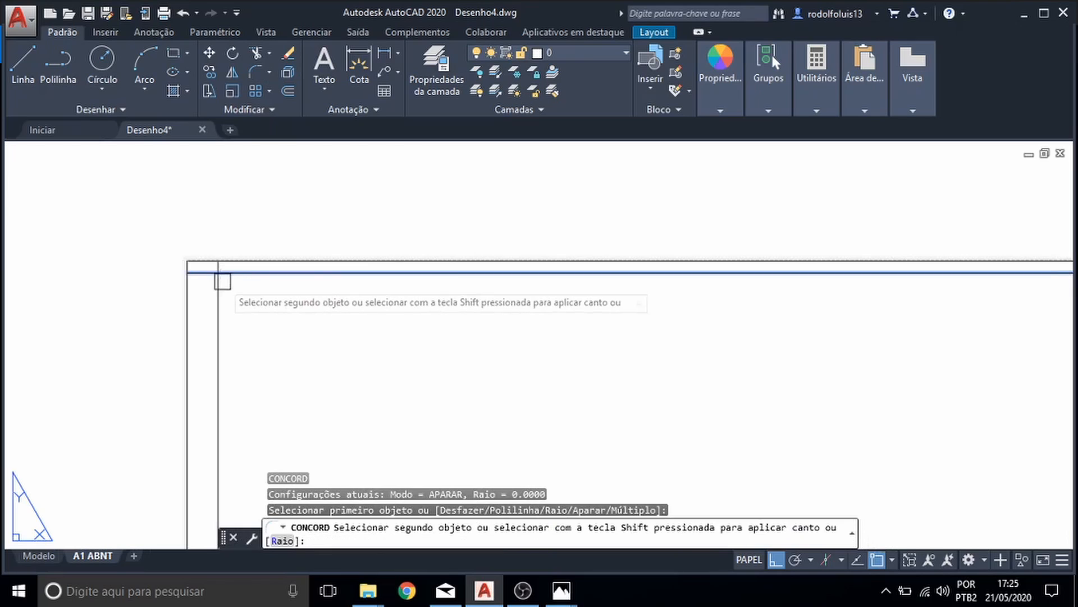
pyautogui.press('Escape')
# - Consult the A1 sheet folding dimensions in dobrar folha a1.png and return to the drawing
pyautogui.scroll(-5, 233, 298)
pyautogui.moveTo(325, 370); pyautogui.dragTo(215, 324, button='middle')
pyautogui.scroll(-2, 361, 277)
pyautogui.scroll(5, 336, 394)
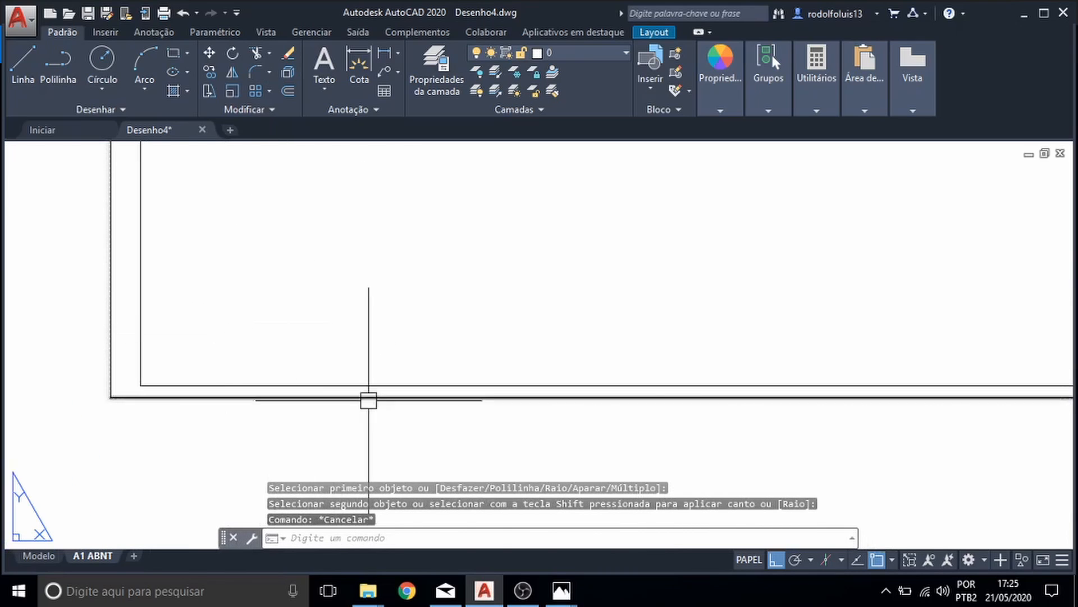
pyautogui.click(562, 590)
pyautogui.click(627, 564)
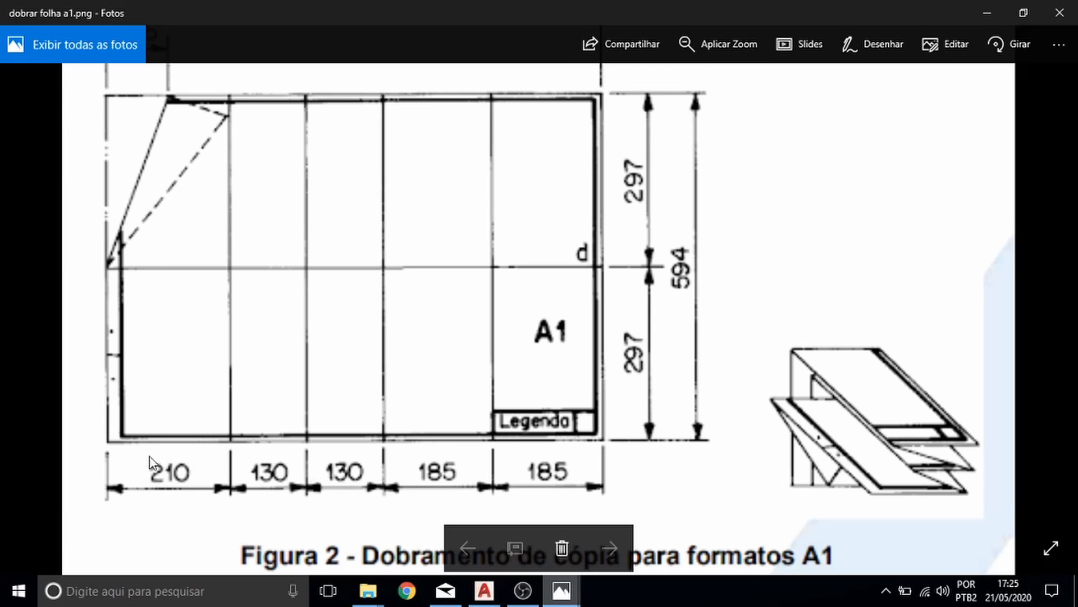
pyautogui.hotkey('alt', 'Tab')
# - Offset the right margin line 185 mm inward to create the first vertical fold line
pyautogui.scroll(-6, 636, 379)
pyautogui.moveTo(718, 369); pyautogui.dragTo(652, 369, button='middle')
pyautogui.scroll(8, 685, 369)
pyautogui.press('Escape')
pyautogui.press('Escape')
pyautogui.press('Escape')
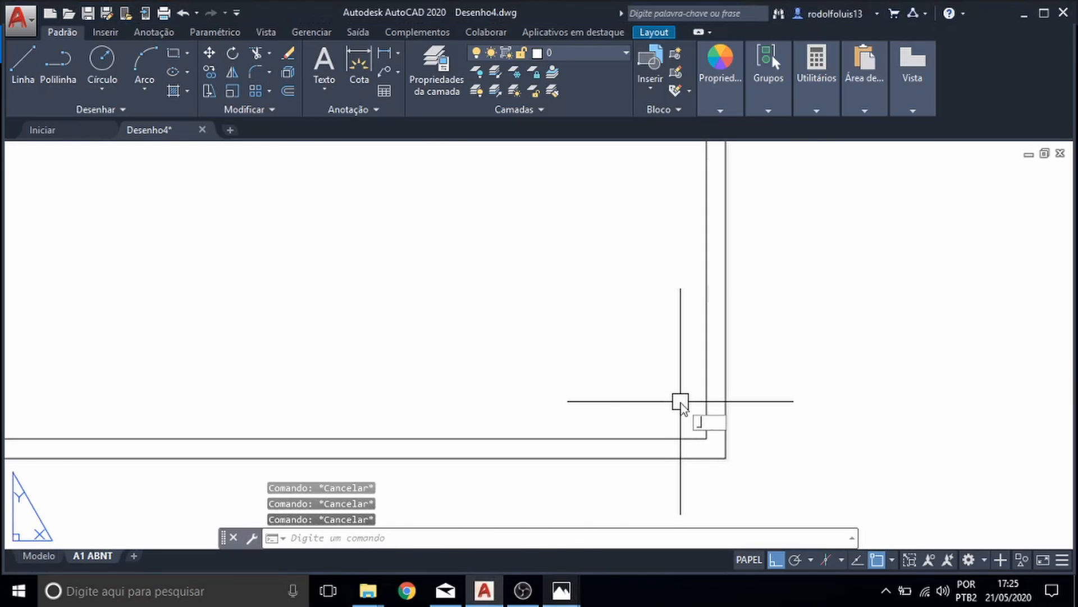
pyautogui.write('_off')
pyautogui.press('Return')
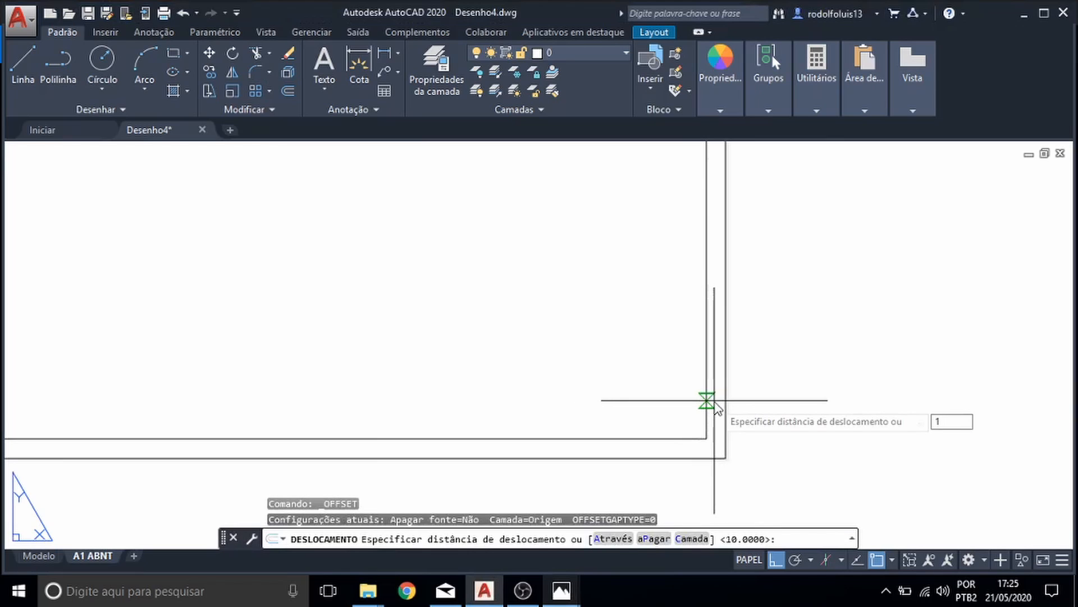
pyautogui.press('Return')
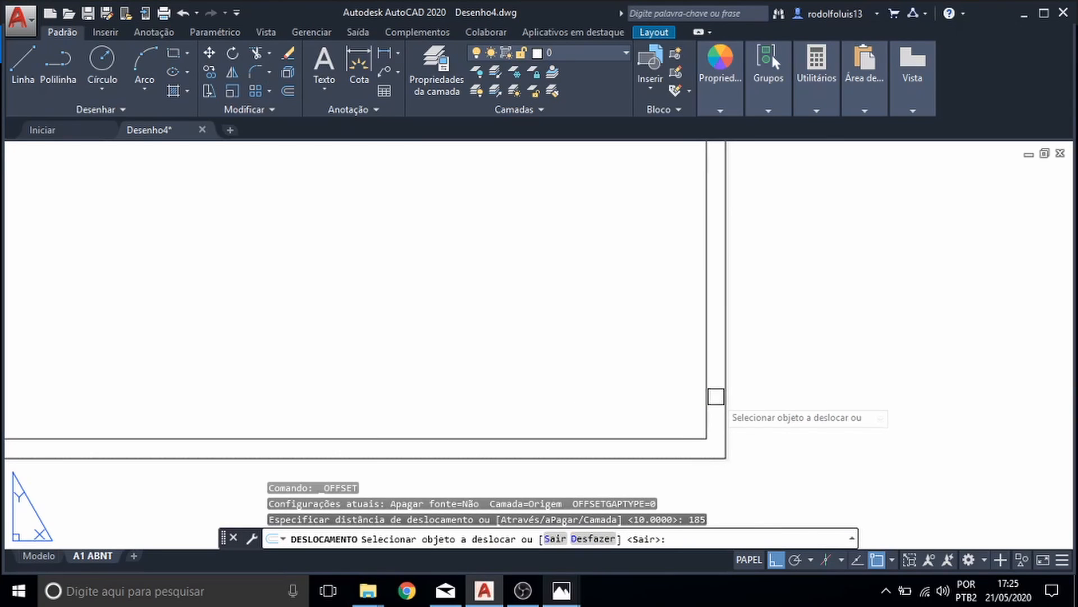
pyautogui.click(710, 395)
pyautogui.click(633, 396)
pyautogui.moveTo(550, 418); pyautogui.dragTo(717, 429, button='middle')
# - Recheck the folding diagram and offset the first fold line another 185 mm toward the left margin
pyautogui.hotkey('alt', 'Tab')
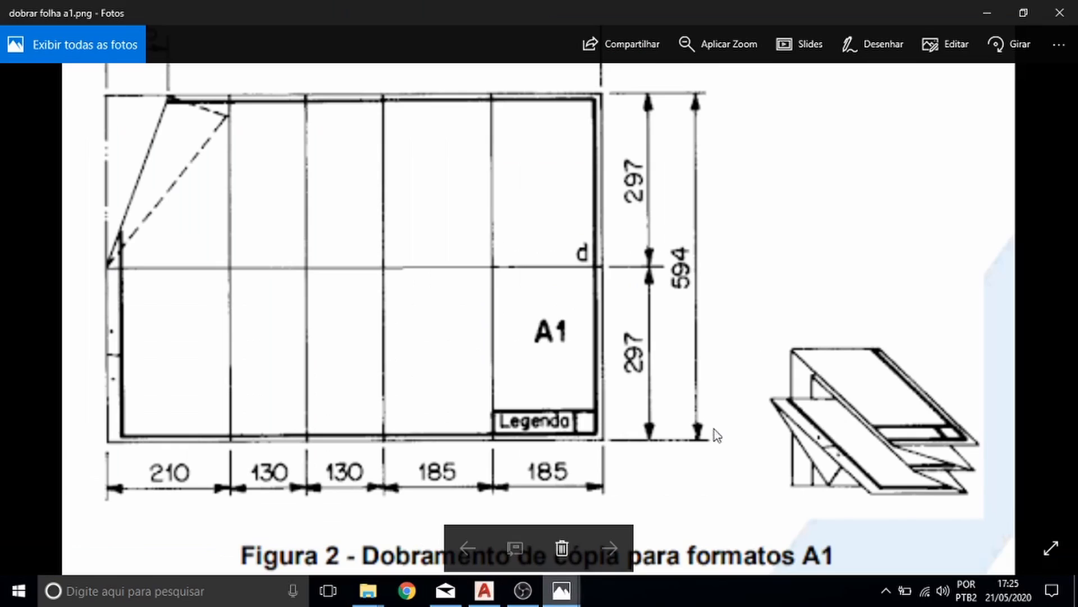
pyautogui.hotkey('alt', 'Tab')
pyautogui.scroll(-6, 517, 395)
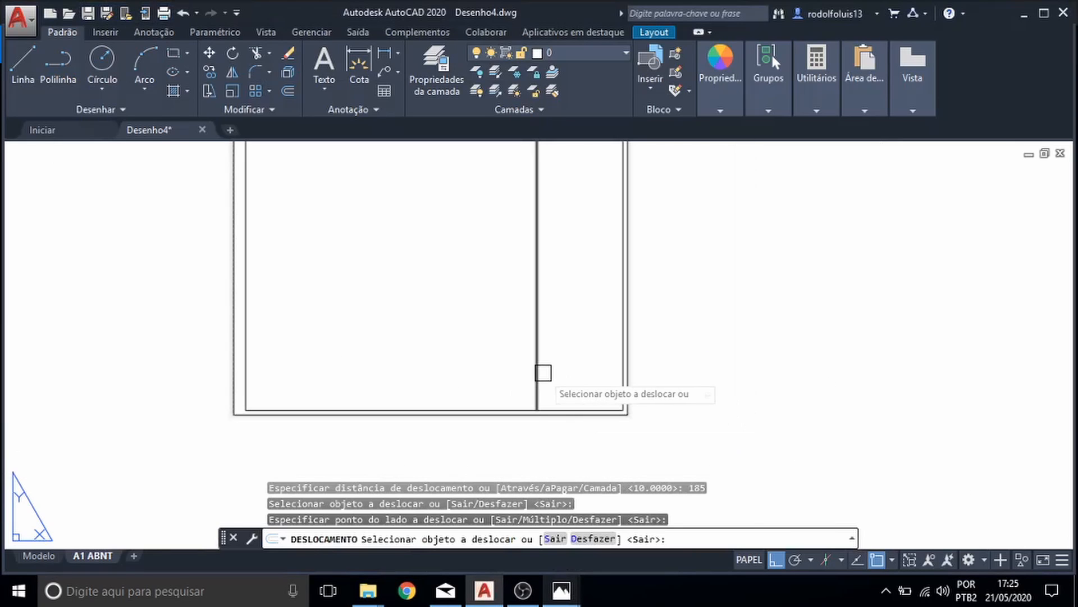
pyautogui.click(538, 370)
pyautogui.click(449, 416)
# - Check the next fold width in dobrar folha a1.png and offset the second fold line 130 mm toward the left margin
pyautogui.hotkey('alt', 'Tab')
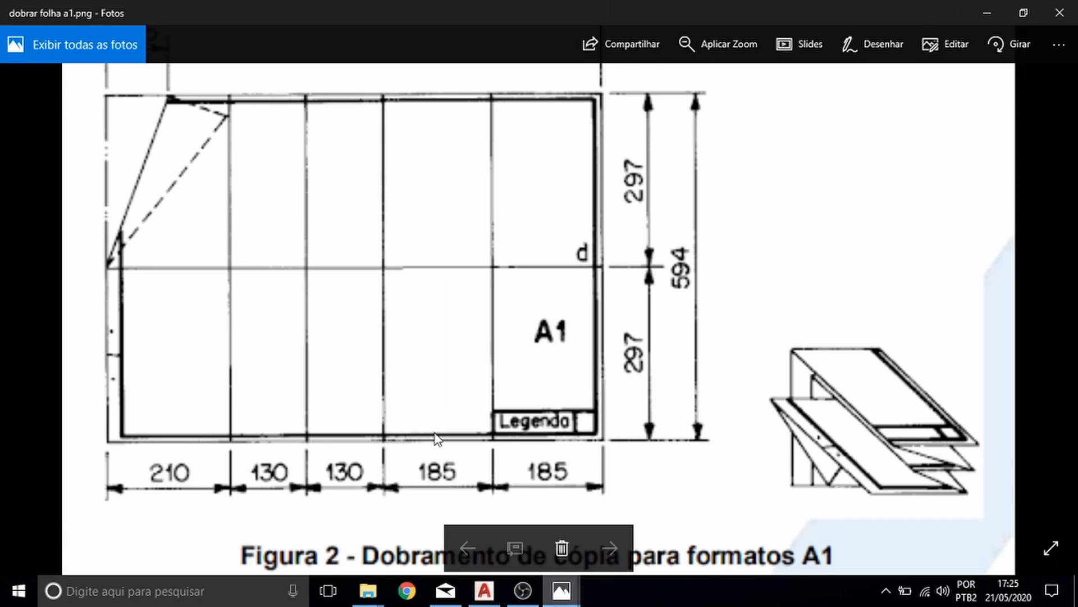
pyautogui.hotkey('alt', 'Tab')
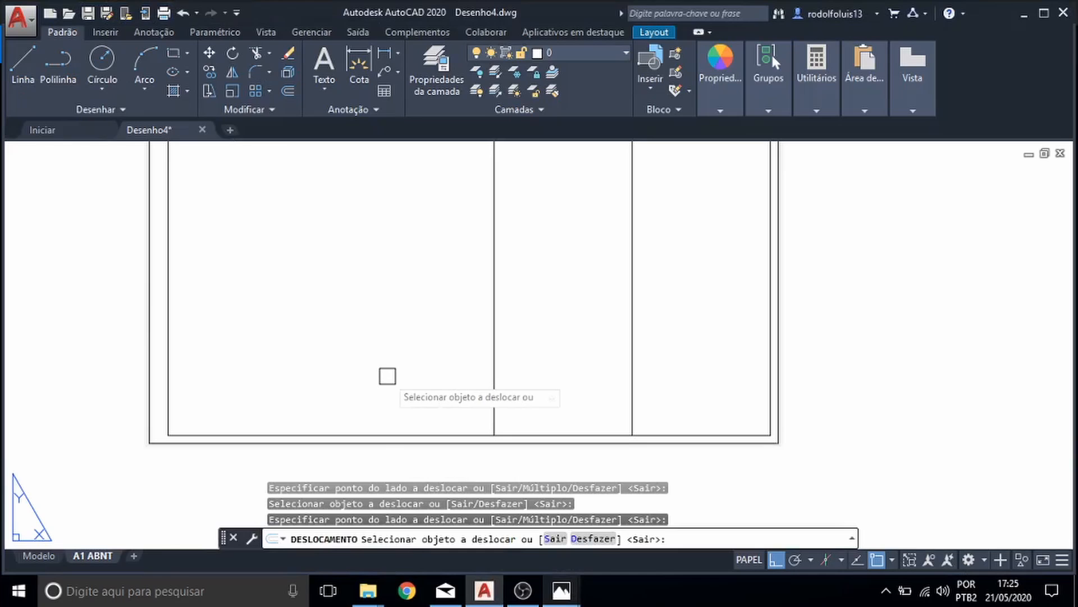
pyautogui.press('Escape')
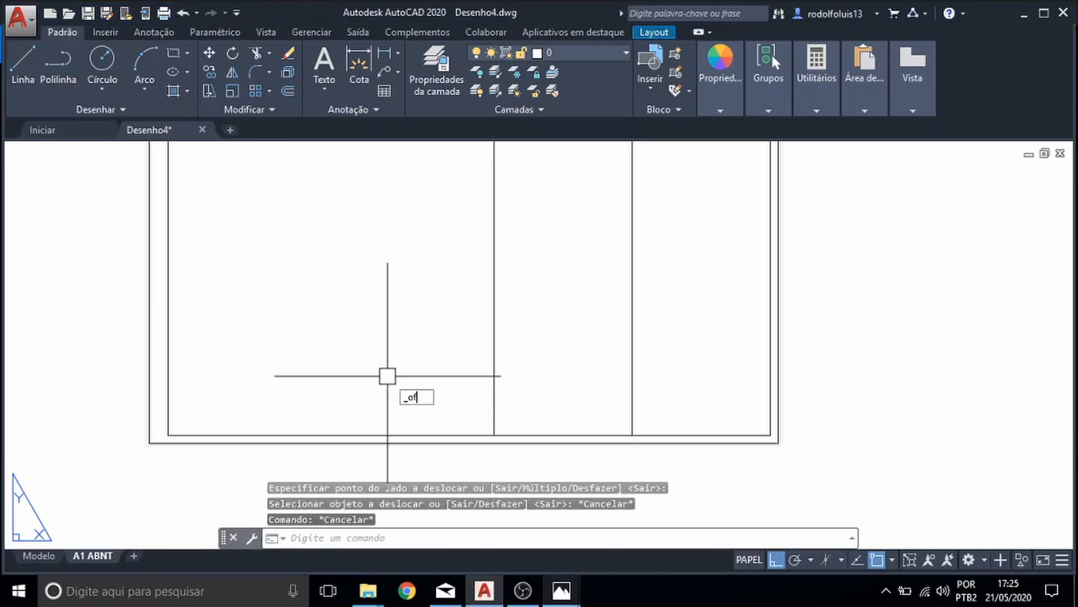
pyautogui.write('_of')
pyautogui.press('Return')
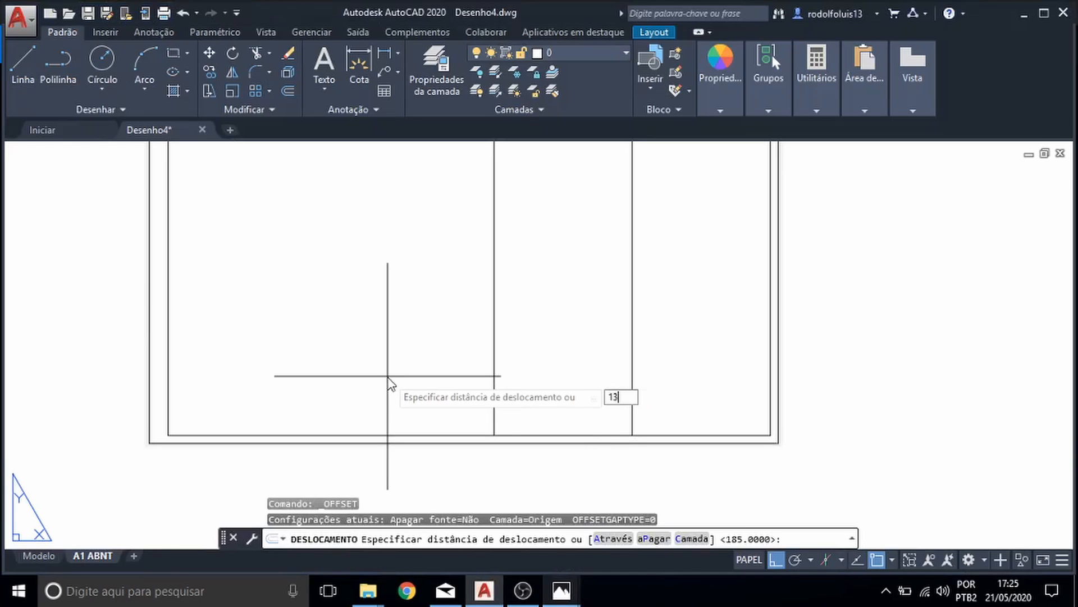
pyautogui.write('130')
pyautogui.press('Return')
pyautogui.click(494, 373)
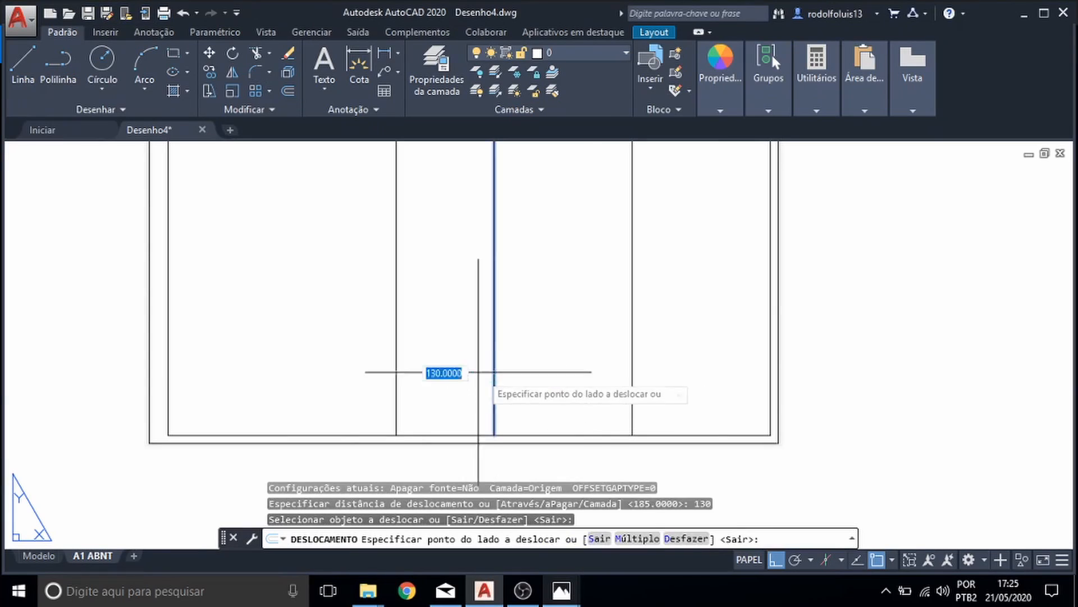
pyautogui.click(407, 373)
# - Offset the third fold line 130 mm toward the left margin to create the fourth fold line
pyautogui.click(396, 372)
pyautogui.click(365, 382)
pyautogui.moveTo(334, 392); pyautogui.dragTo(486, 394, button='middle')
pyautogui.press('Escape')
pyautogui.press('Escape')
# - Consult the folding diagram and measure the distance from the left margin line to the nearest fold line
pyautogui.hotkey('alt', 'Tab')
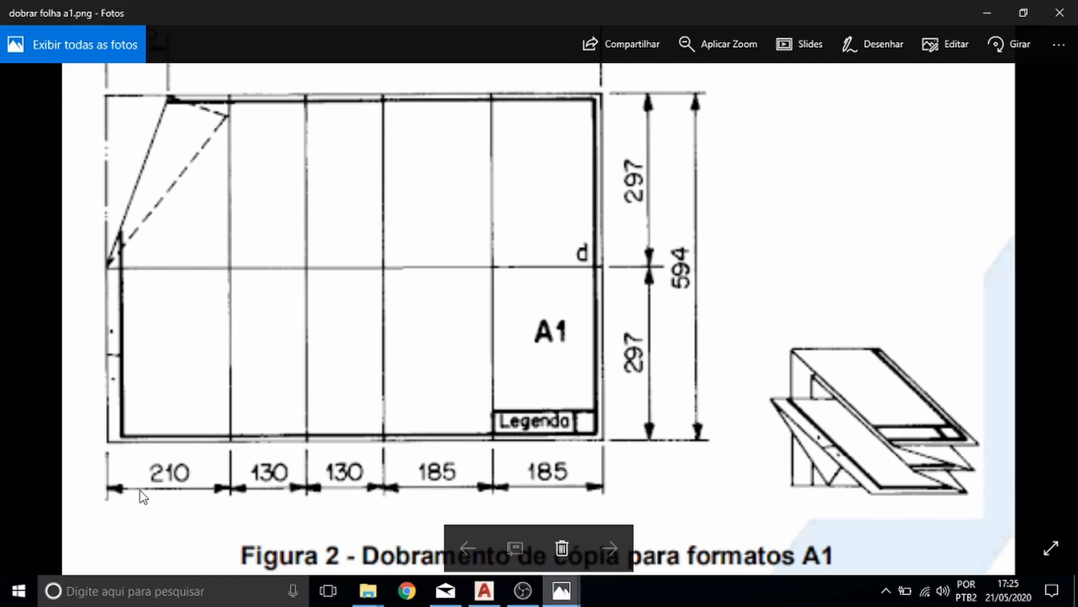
pyautogui.hotkey('alt', 'Tab')
pyautogui.scroll(2, 336, 433)
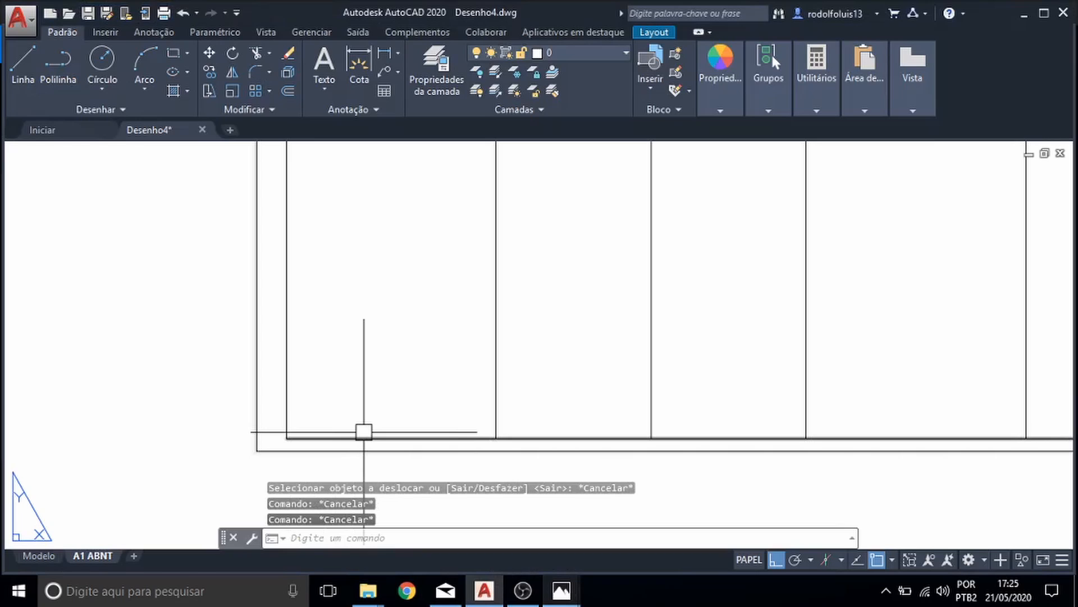
pyautogui.write('dis')
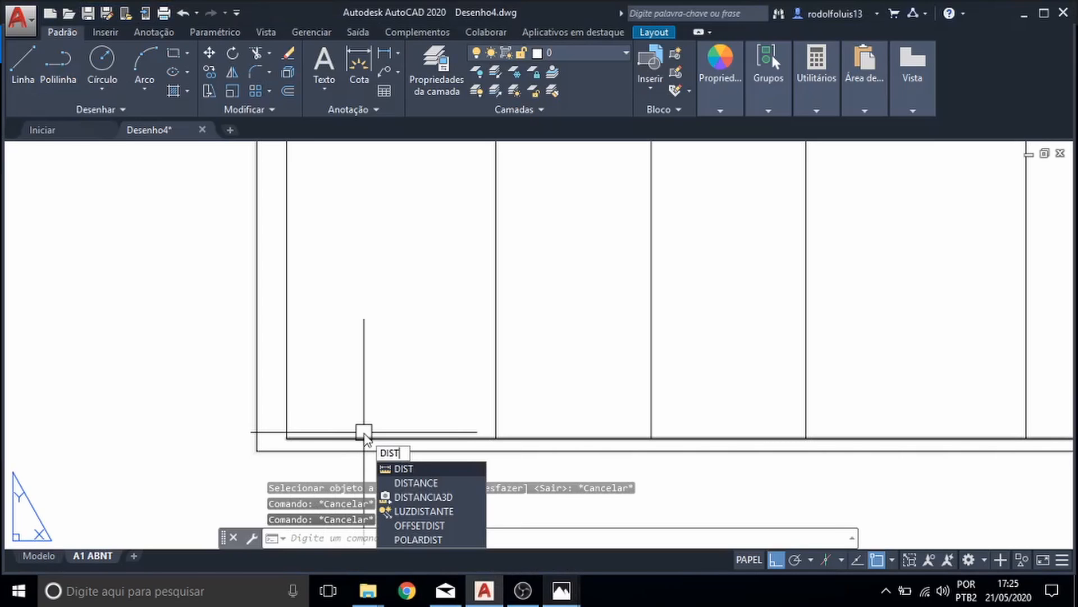
pyautogui.press('Return')
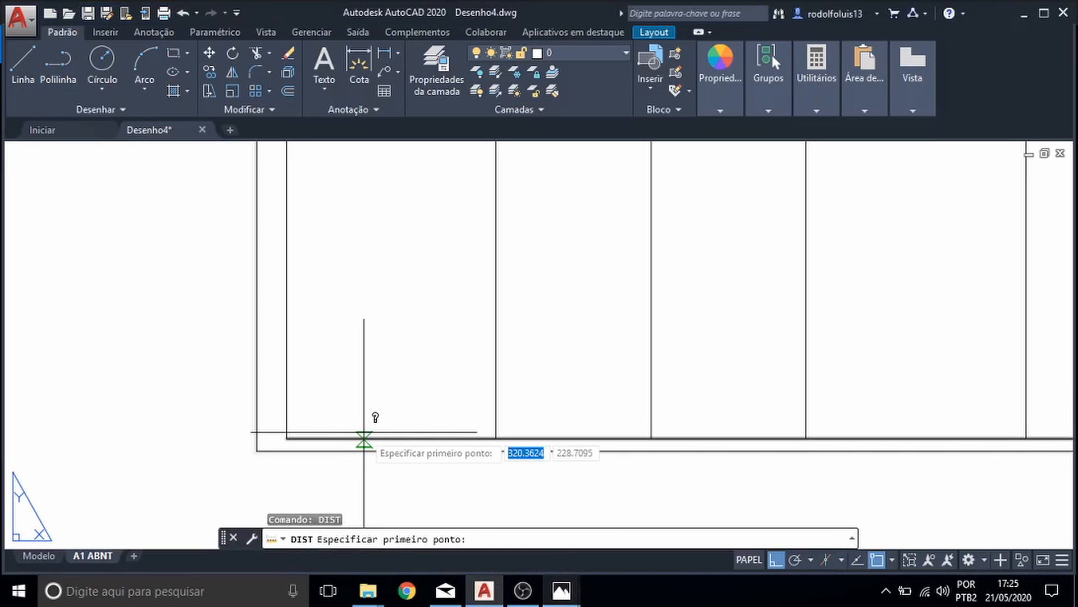
pyautogui.click(287, 437)
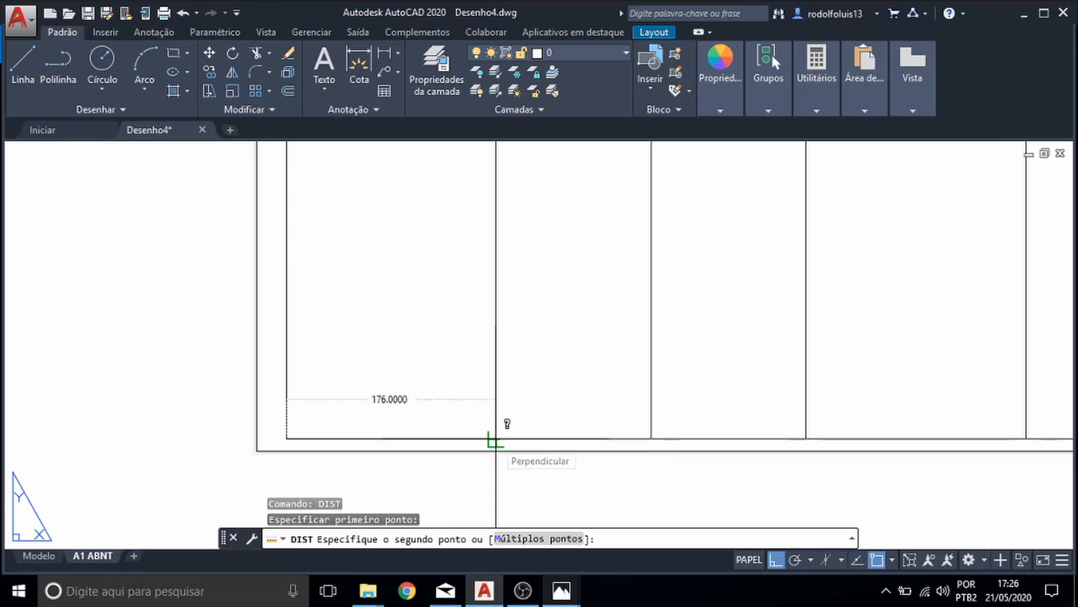
pyautogui.press('Escape')
pyautogui.press('Escape')
# - Shorten the fold line nearest the left margin to a tick between the bottom margin line and the sheet edge
pyautogui.scroll(-4, 494, 438)
pyautogui.scroll(3, 523, 418)
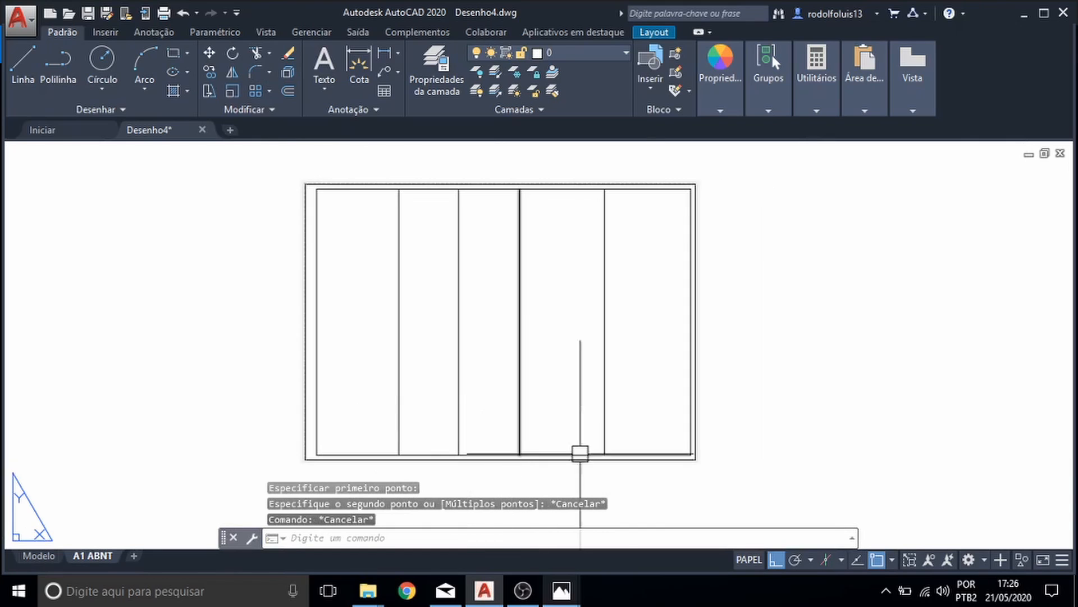
pyautogui.press('Escape')
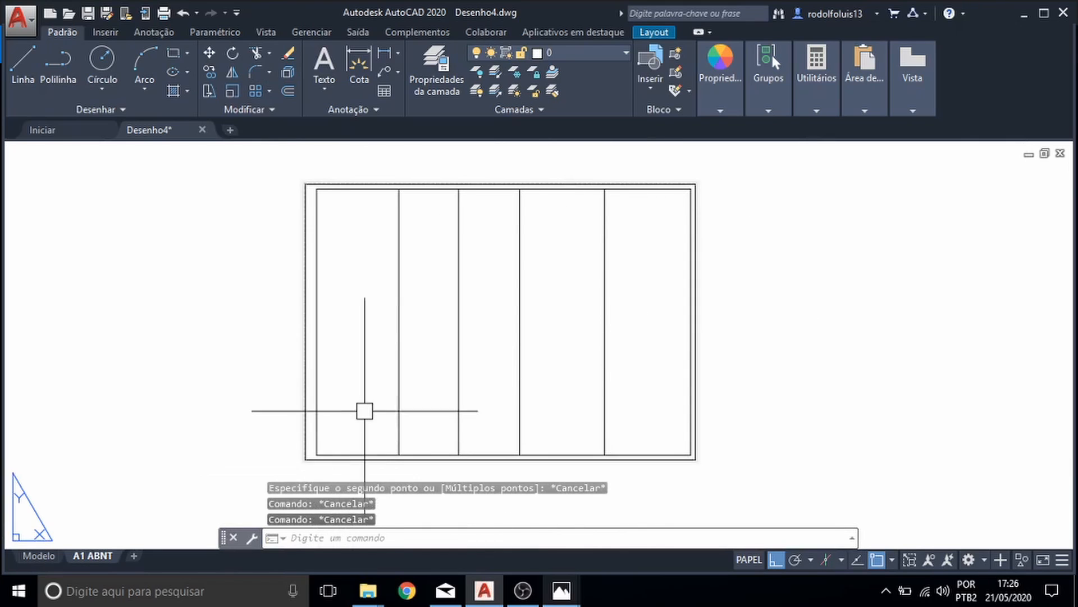
pyautogui.scroll(3, 365, 411)
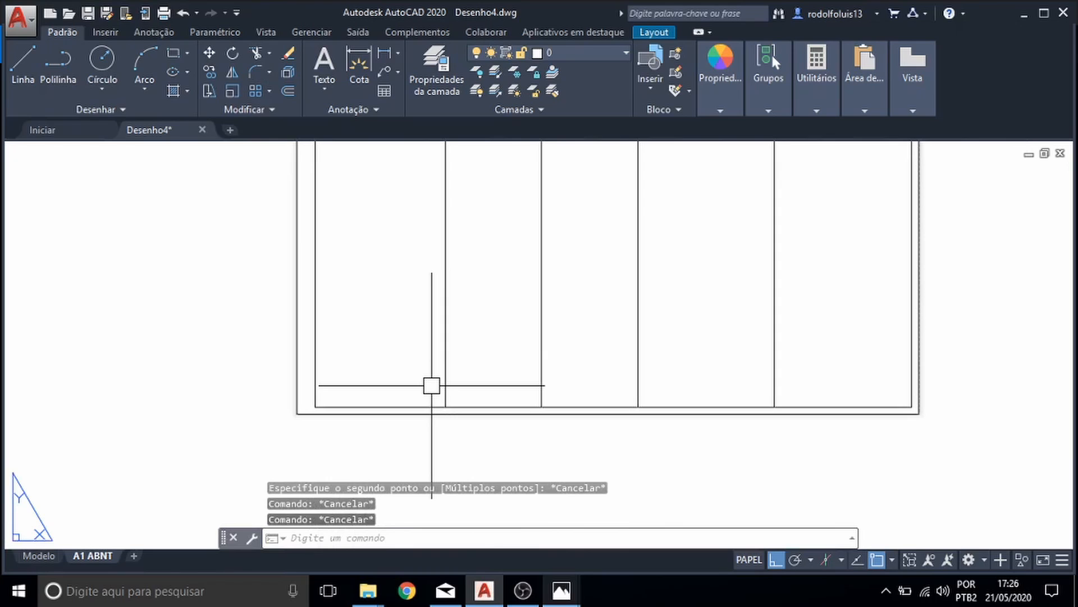
pyautogui.click(445, 384)
pyautogui.scroll(-4, 447, 392)
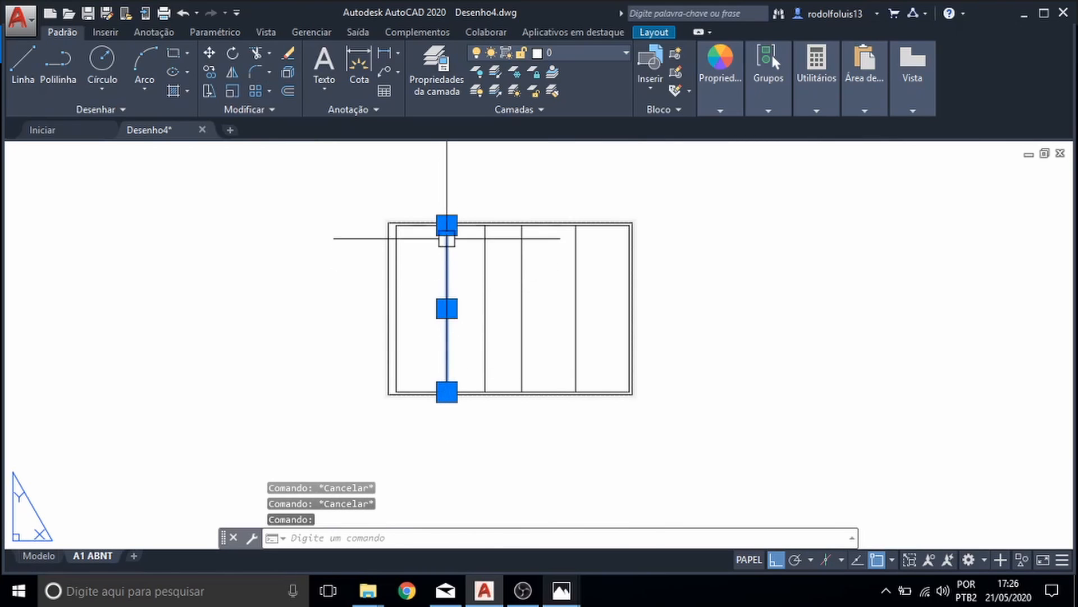
pyautogui.click(447, 225)
pyautogui.scroll(3, 441, 349)
pyautogui.scroll(2, 446, 303)
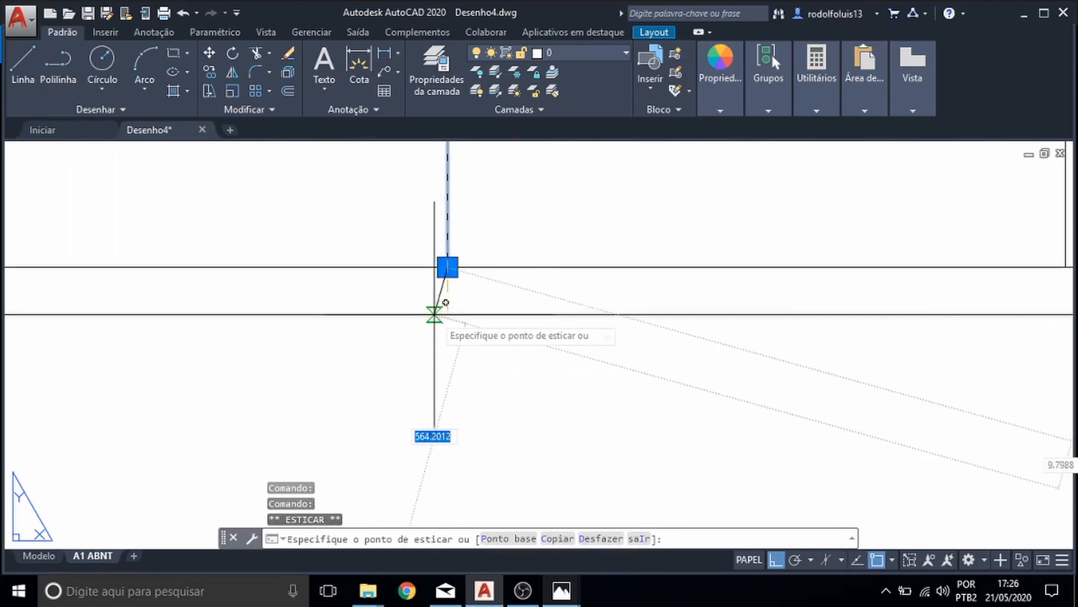
pyautogui.click(448, 315)
pyautogui.scroll(-3, 449, 350)
pyautogui.press('Escape')
pyautogui.press('Escape')
pyautogui.press('Escape')
pyautogui.scroll(-3, 534, 309)
pyautogui.moveTo(566, 287); pyautogui.dragTo(497, 363, button='middle')
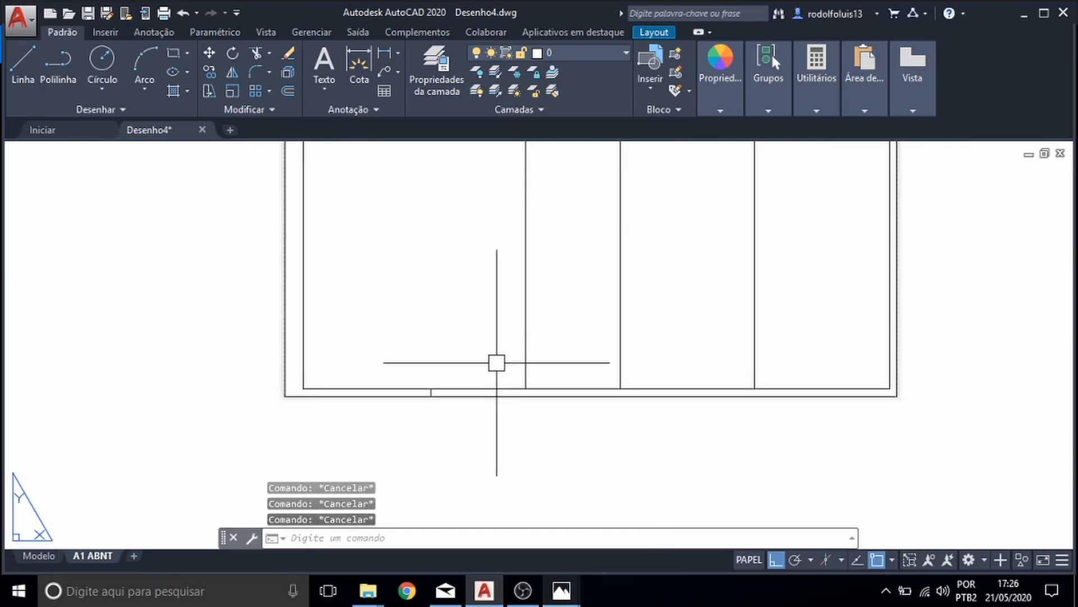
# - Shorten the second fold line from the left margin to a tick between the bottom margin line and the sheet edge
pyautogui.click(525, 332)
pyautogui.scroll(-3, 525, 332)
pyautogui.click(527, 191)
pyautogui.scroll(5, 541, 185)
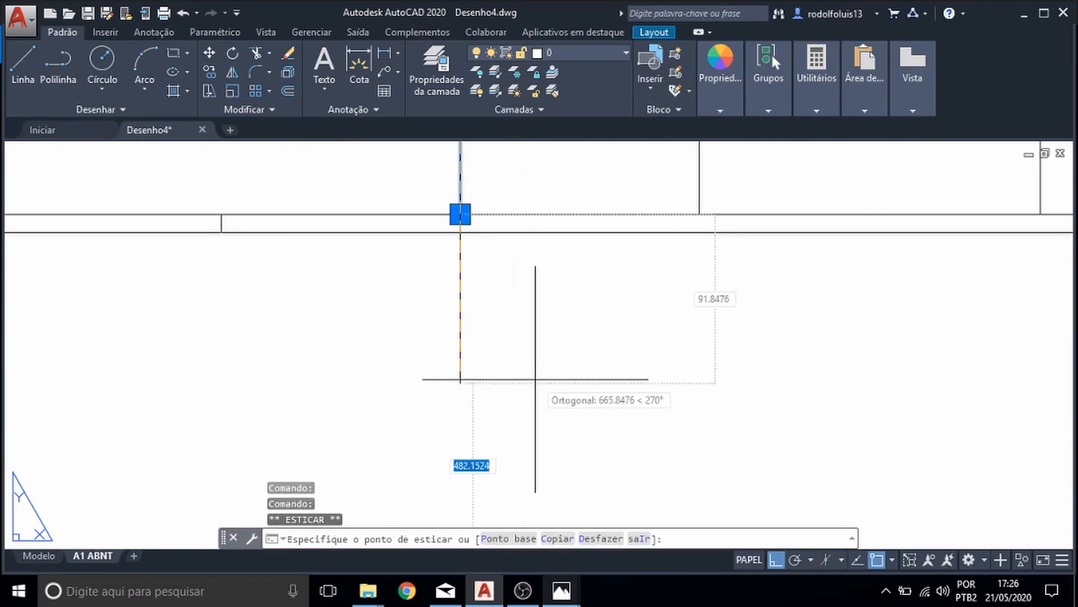
pyautogui.press('Escape')
pyautogui.press('Escape')
pyautogui.press('Escape')
pyautogui.scroll(-5, 528, 247)
# - Shorten the third fold line from the left margin to a tick within the bottom margin strip
pyautogui.click(517, 207)
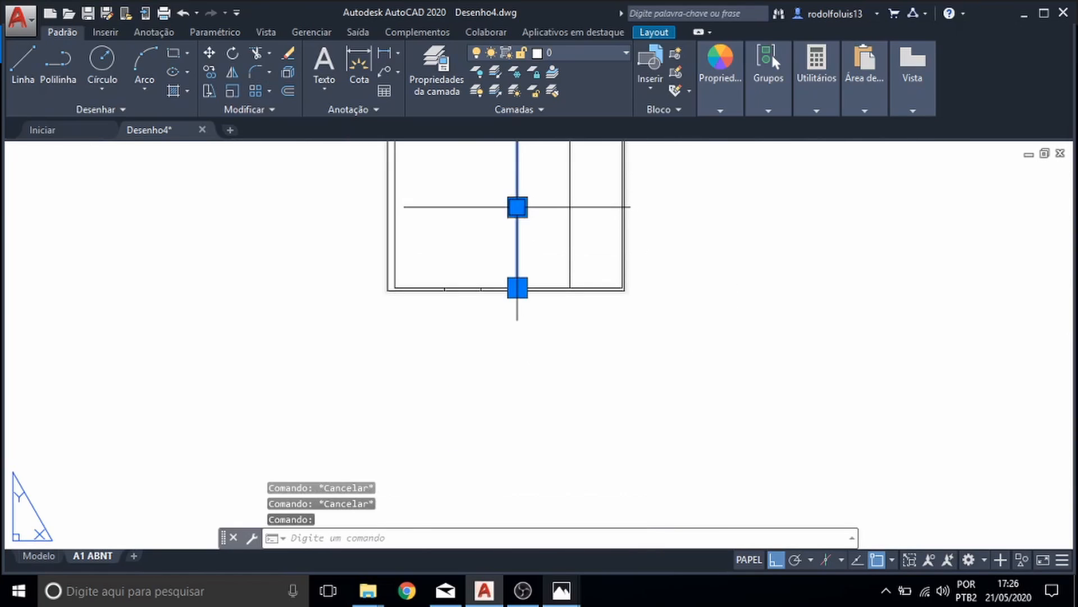
pyautogui.moveTo(517, 207); pyautogui.dragTo(520, 253, button='middle')
pyautogui.click(520, 172)
pyautogui.scroll(5, 530, 346)
pyautogui.scroll(3, 443, 290)
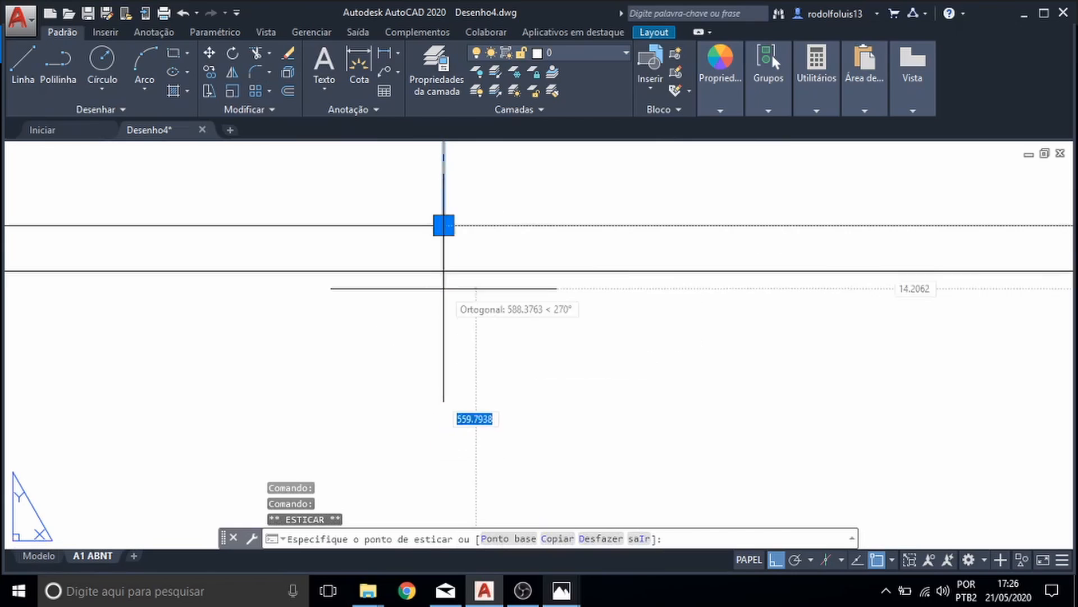
pyautogui.press('Escape')
pyautogui.press('Escape')
pyautogui.scroll(-5, 496, 349)
# - Shorten the fold line nearest the right margin to a tick within the bottom margin strip
pyautogui.click(603, 247)
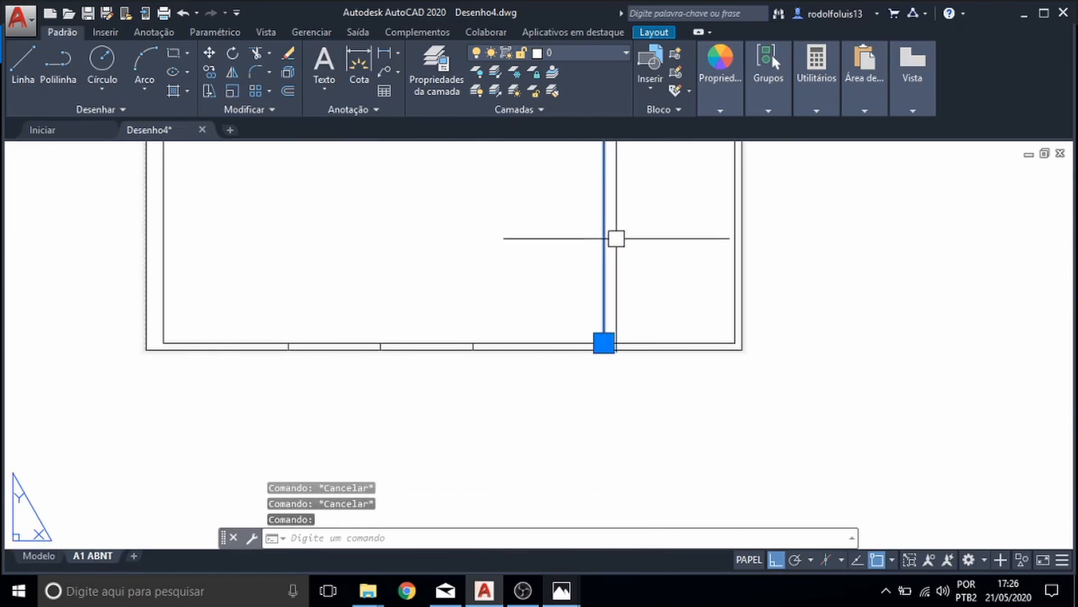
pyautogui.scroll(-4, 616, 238)
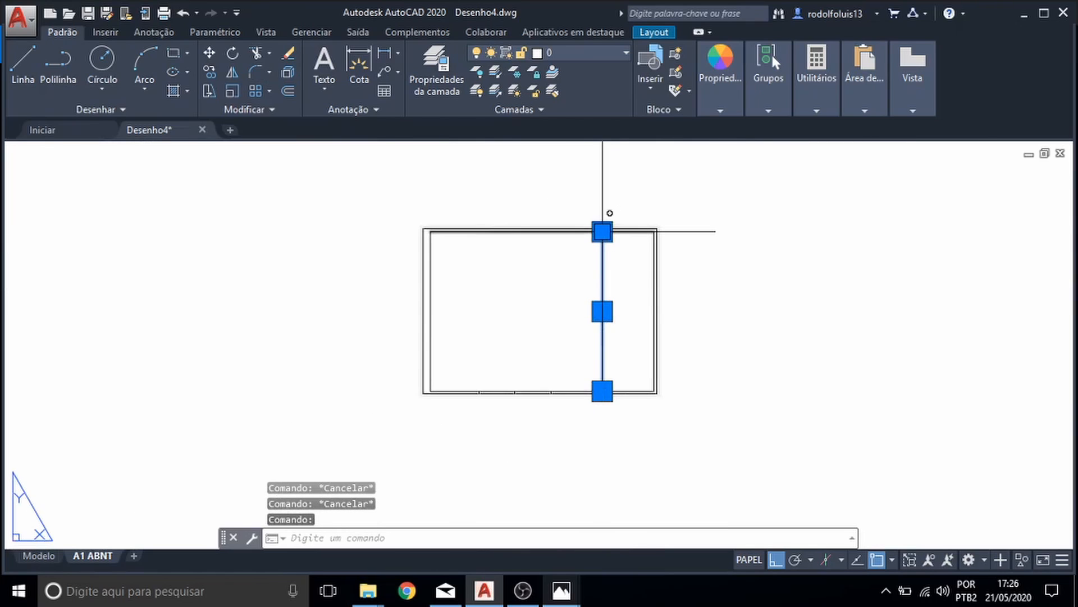
pyautogui.click(602, 231)
pyautogui.scroll(5, 594, 387)
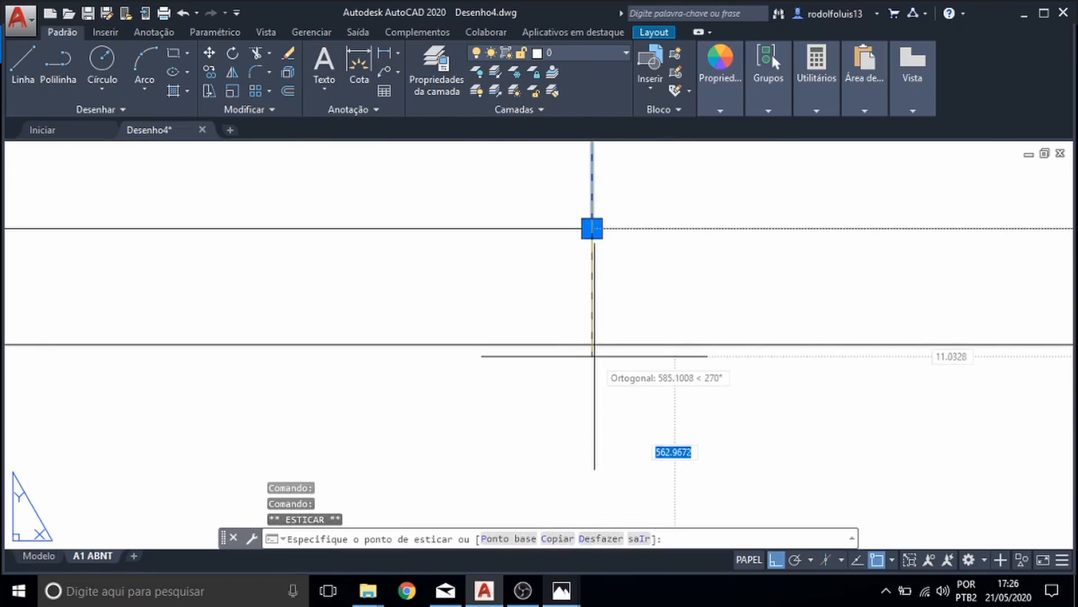
pyautogui.press('Escape')
pyautogui.press('Escape')
pyautogui.press('Escape')
pyautogui.scroll(-4, 620, 393)
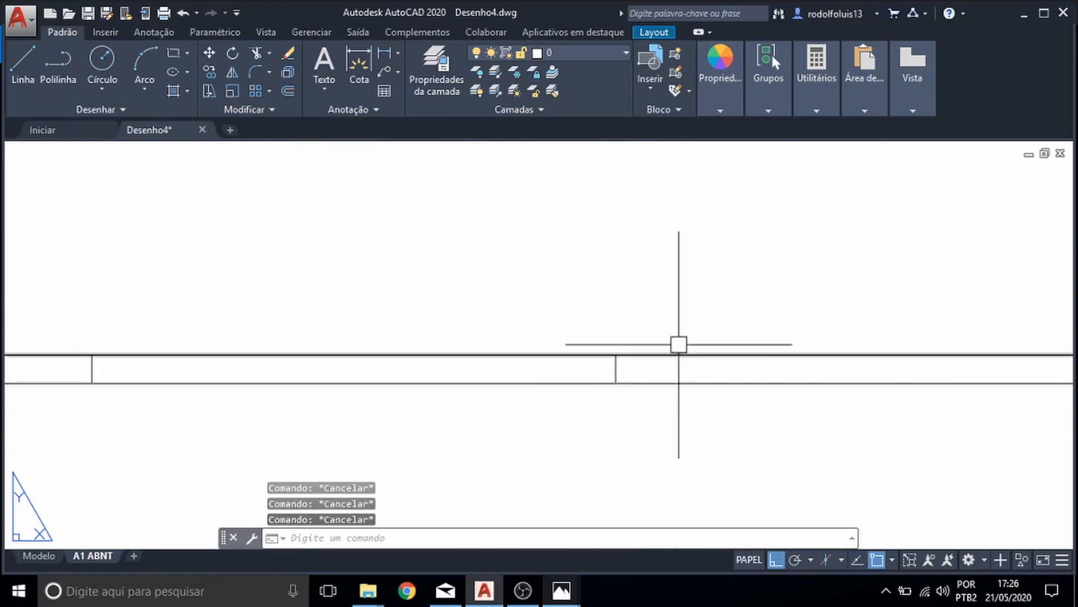
pyautogui.scroll(-3, 689, 322)
pyautogui.scroll(2, 689, 321)
pyautogui.moveTo(684, 321); pyautogui.dragTo(655, 426, button='middle')
pyautogui.scroll(-2, 681, 408)
pyautogui.scroll(4, 667, 455)
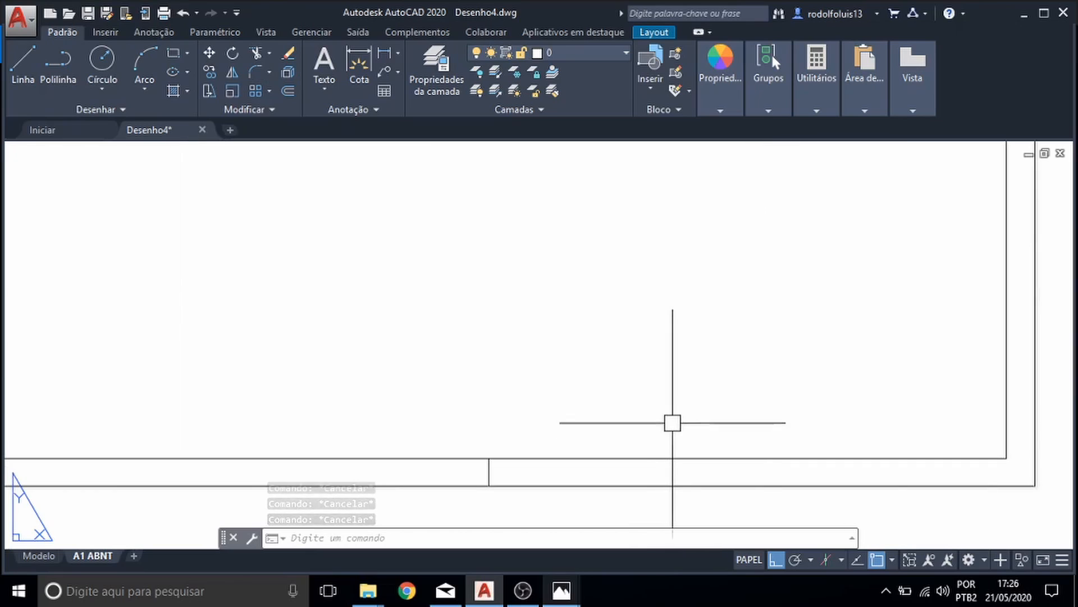
pyautogui.scroll(-3, 674, 405)
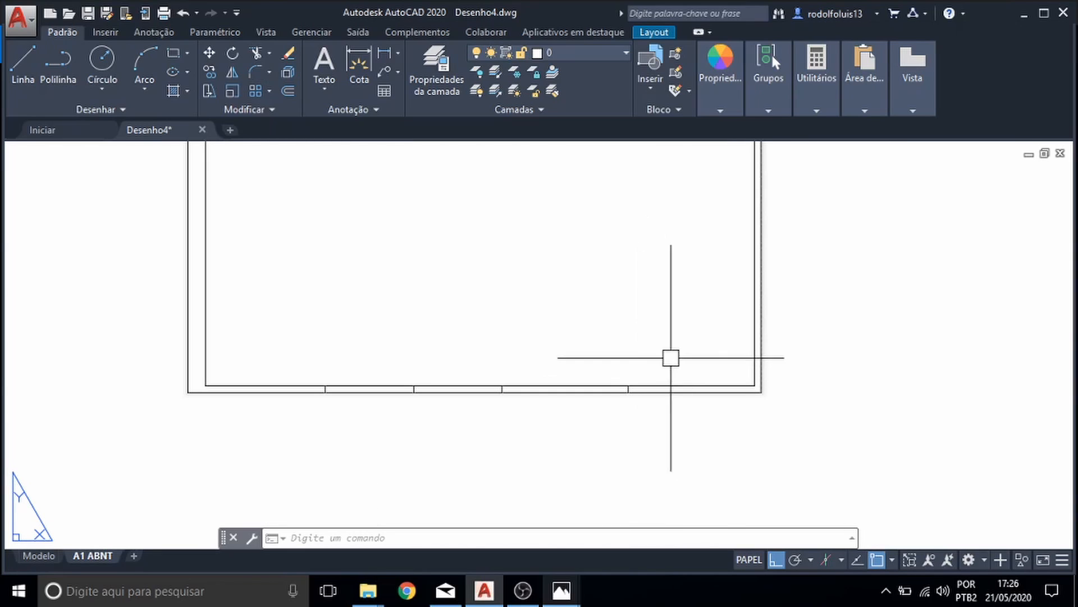
pyautogui.scroll(2, 659, 382)
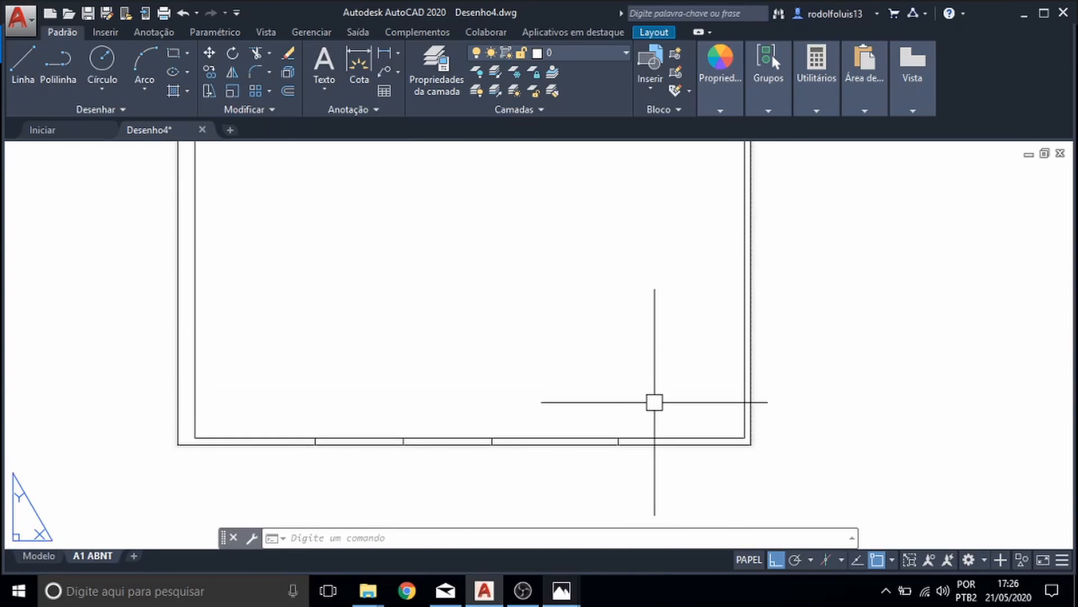
pyautogui.write('l')
pyautogui.press('Return')
pyautogui.moveTo(747, 241); pyautogui.dragTo(734, 313, button='middle')
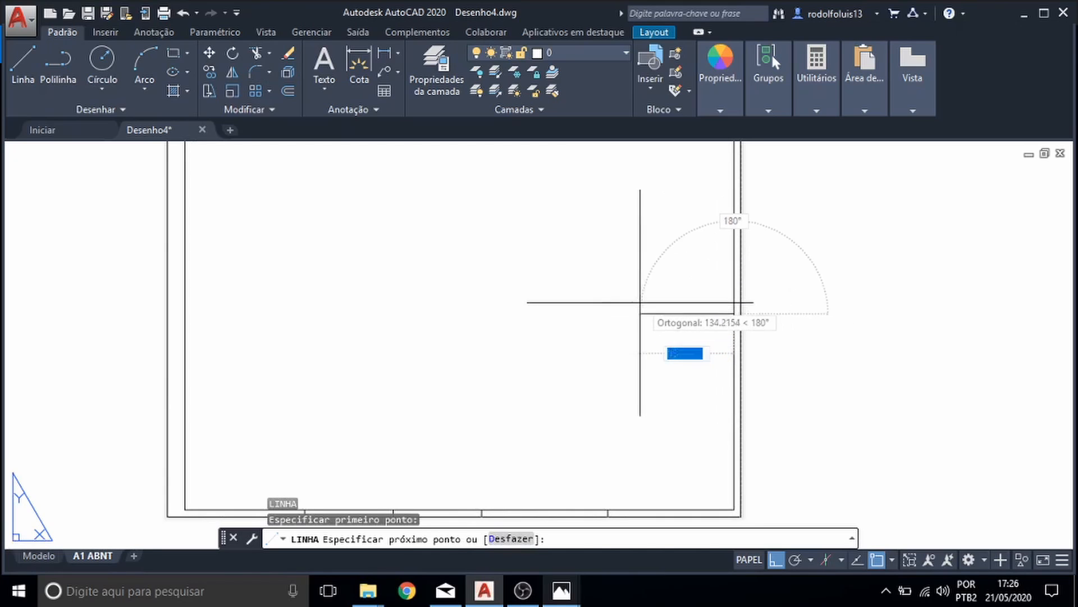
pyautogui.press('Escape')
# - Draw a horizontal line leftward from the midpoint of the right margin line, stopping just short of the rightmost fold tick's alignment
pyautogui.scroll(2, 719, 318)
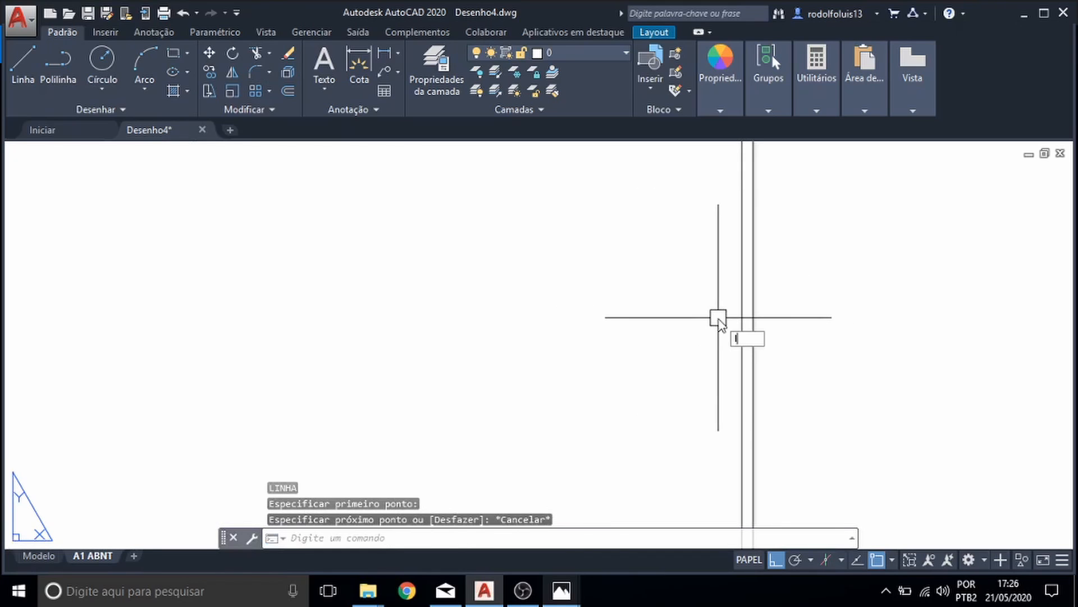
pyautogui.press('space')
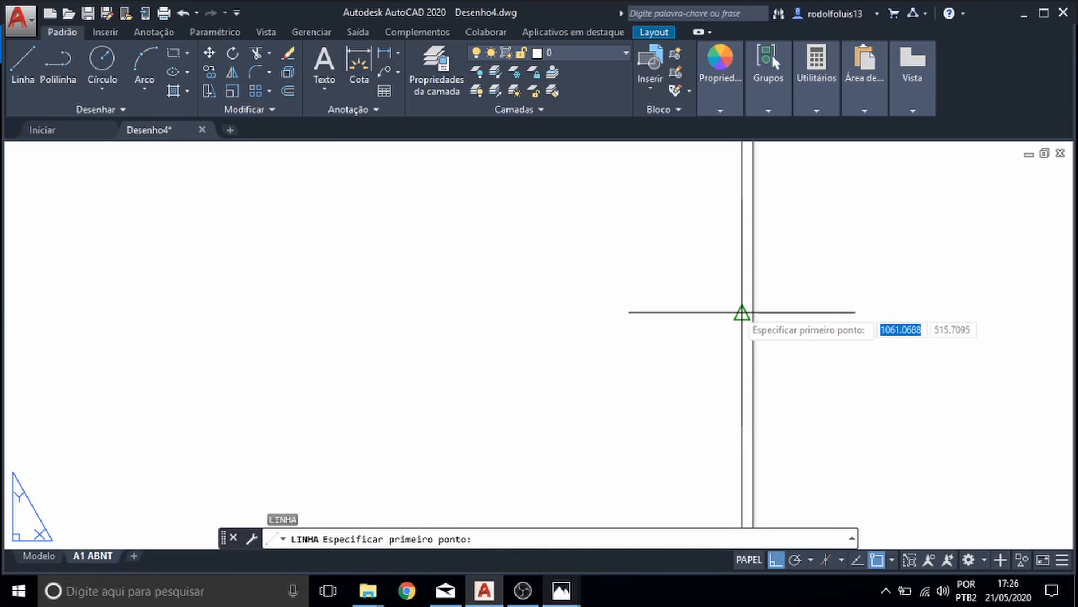
pyautogui.click(741, 312)
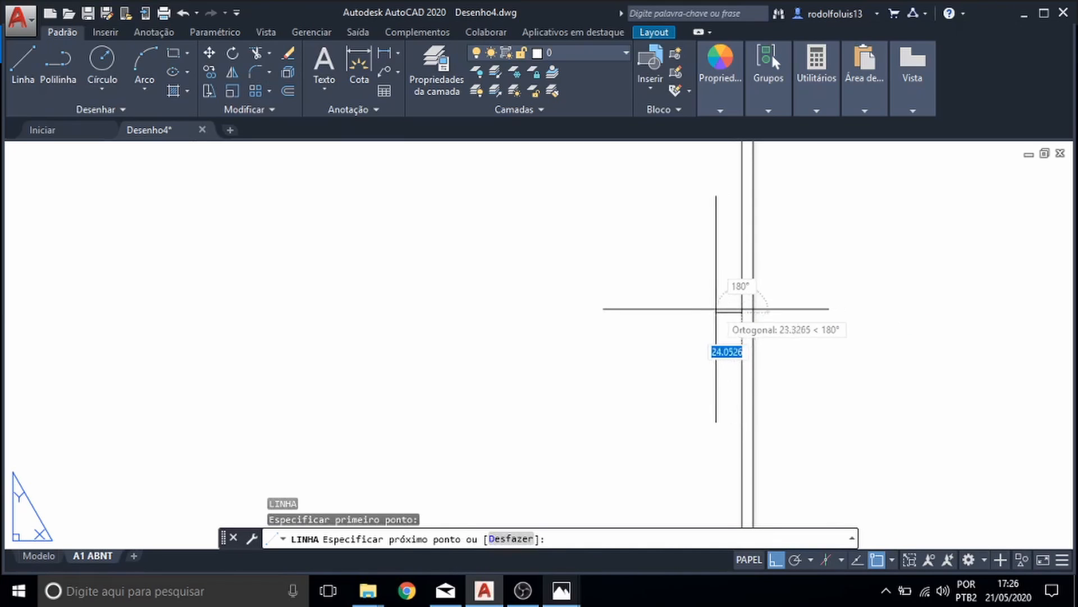
pyautogui.moveTo(639, 305); pyautogui.dragTo(698, 214, button='middle')
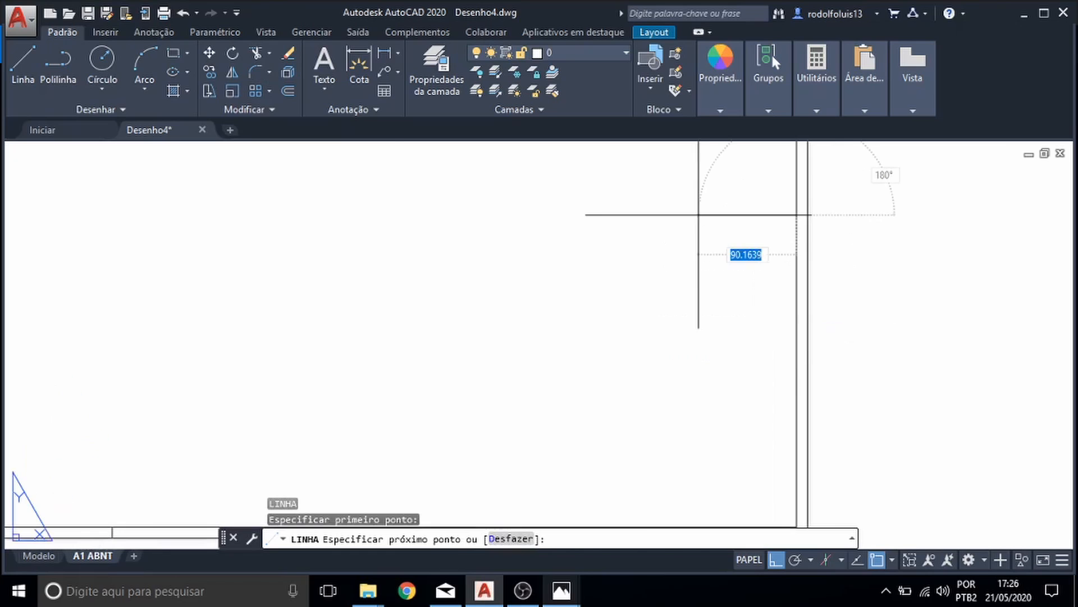
pyautogui.scroll(-3, 698, 214)
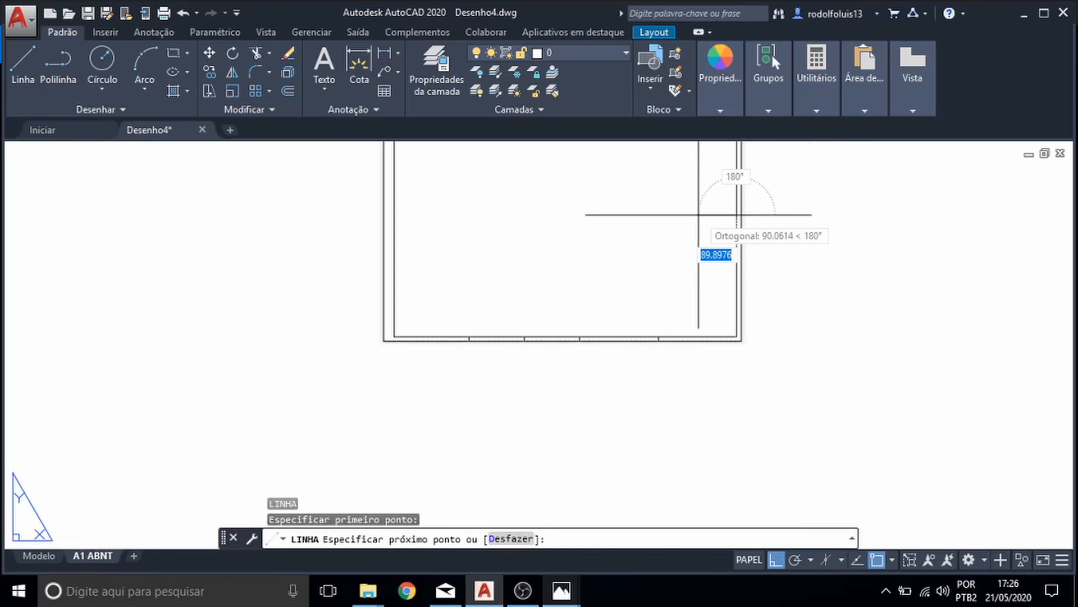
pyautogui.click(664, 214)
pyautogui.press('Escape')
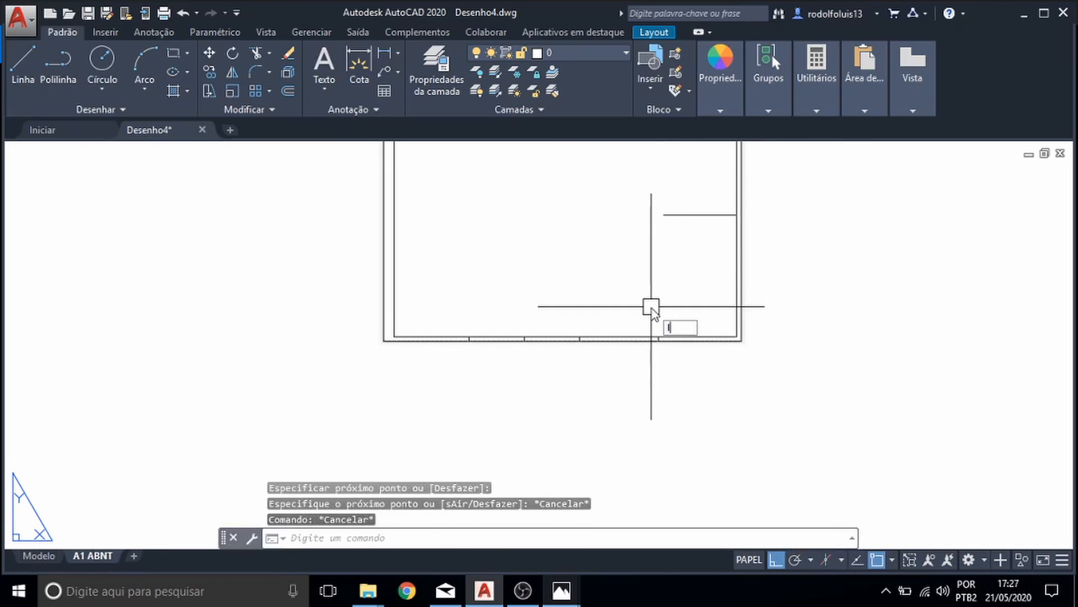
# - Draw a vertical line from the upper end of the rightmost fold tick up to the horizontal line's level
pyautogui.press('space')
pyautogui.scroll(5, 655, 337)
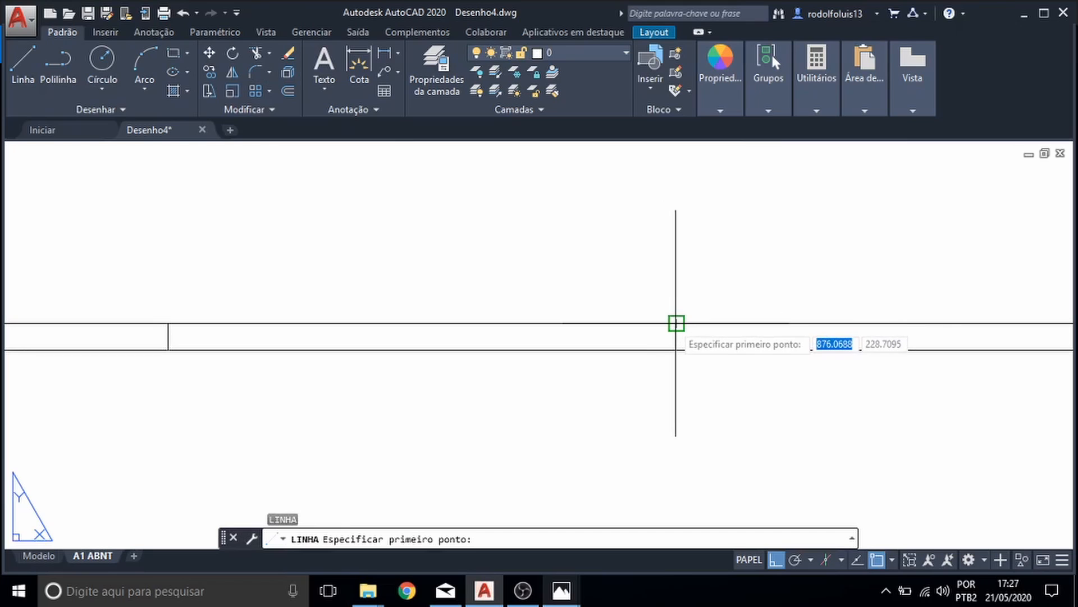
pyautogui.click(676, 324)
pyautogui.scroll(-6, 674, 324)
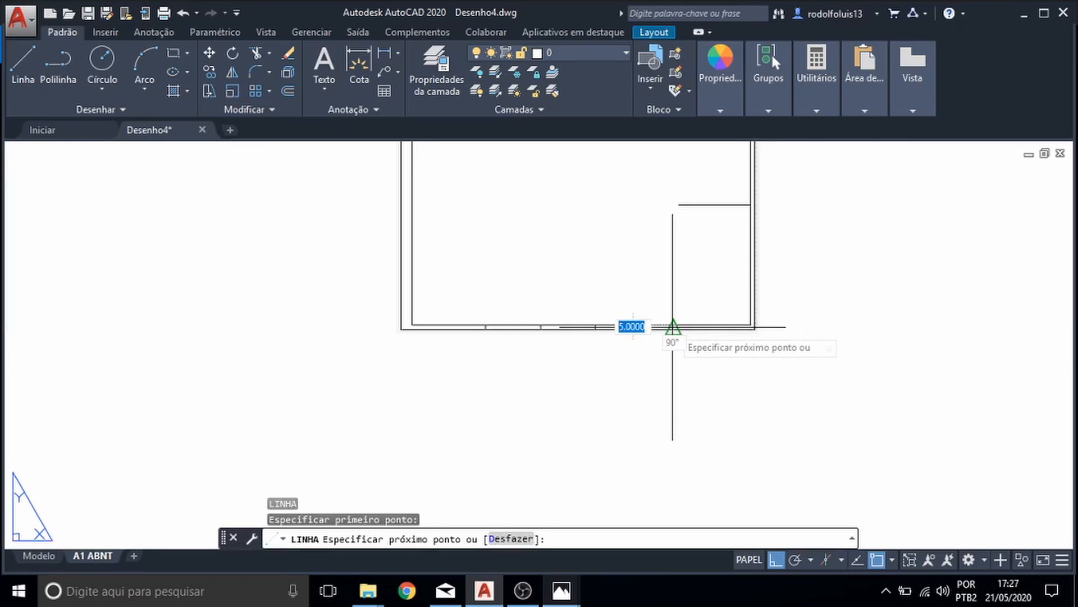
pyautogui.click(672, 204)
pyautogui.press('Escape')
# - Join the new vertical and horizontal lines into a square corner using Fillet with radius 0
pyautogui.scroll(3, 674, 207)
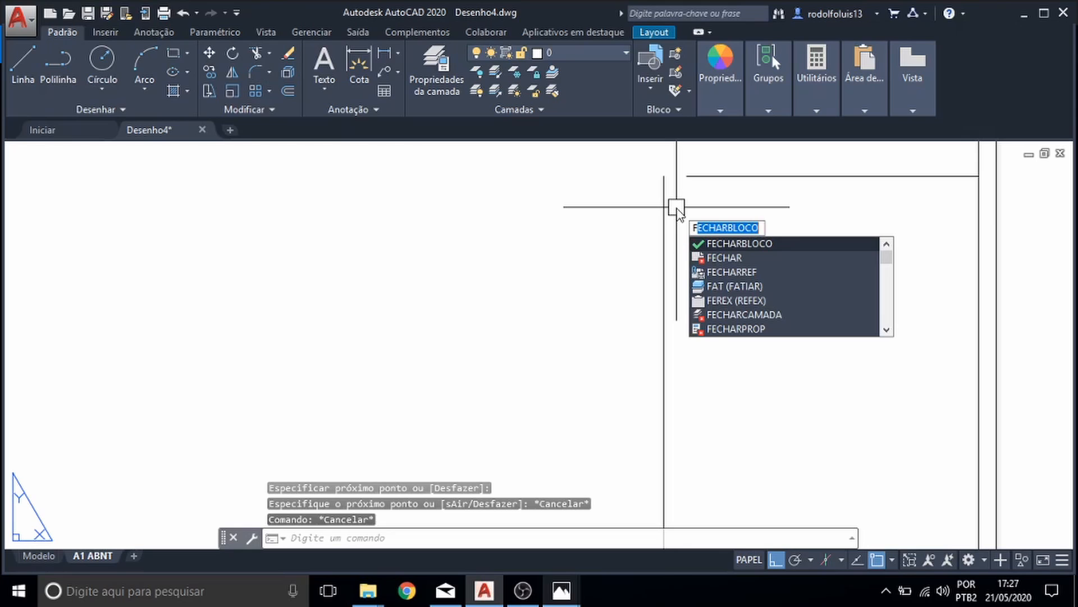
pyautogui.press('BackSpace')
pyautogui.press('BackSpace')
pyautogui.write('_fillet')
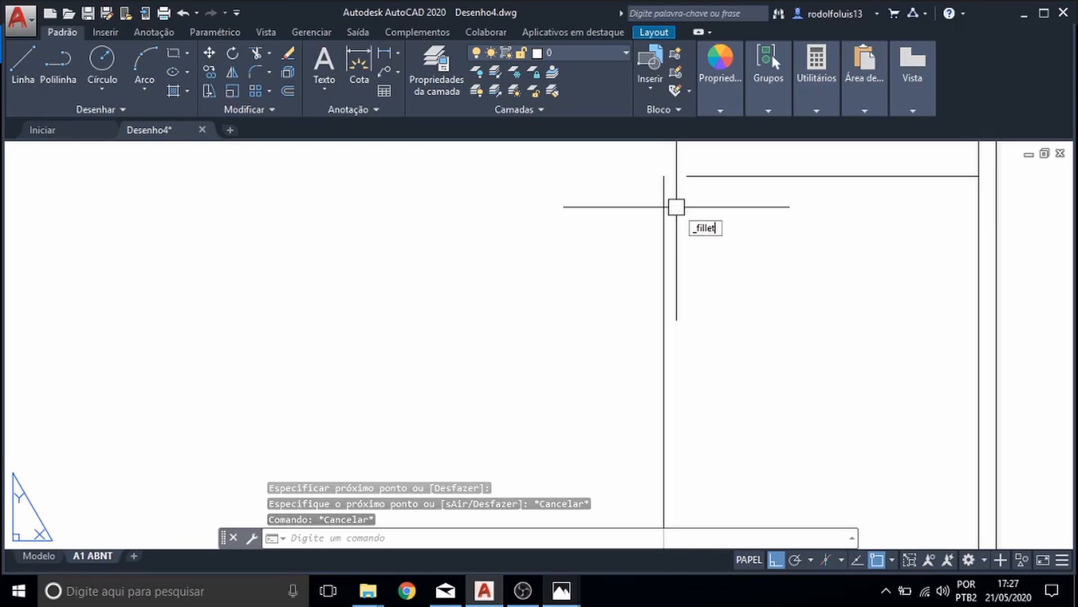
pyautogui.press('Return')
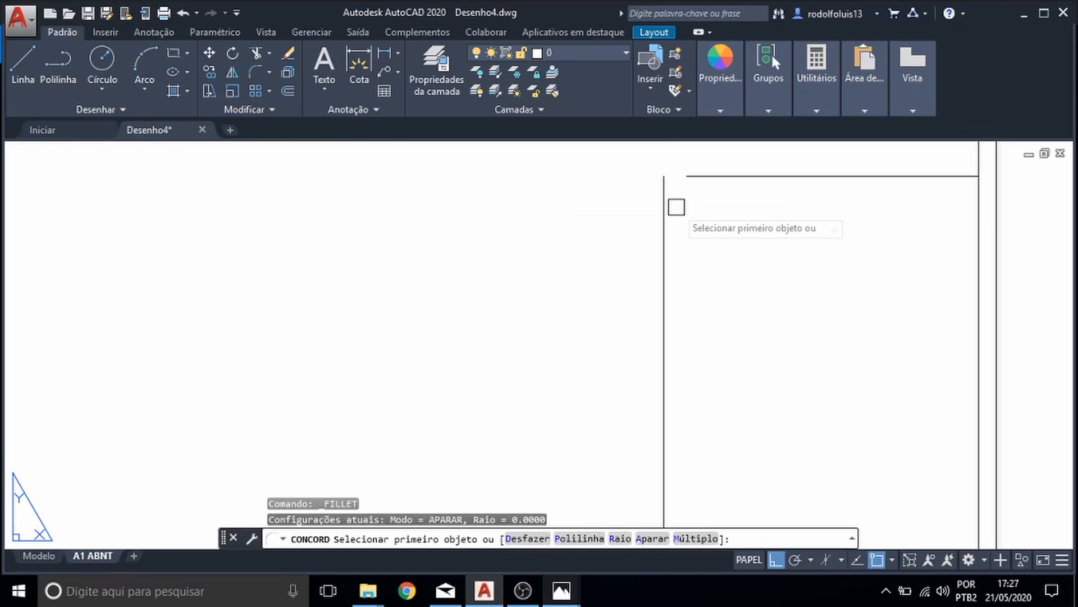
pyautogui.click(659, 230)
pyautogui.press('Escape')
pyautogui.press('Escape')
pyautogui.press('Escape')
pyautogui.scroll(-5, 706, 202)
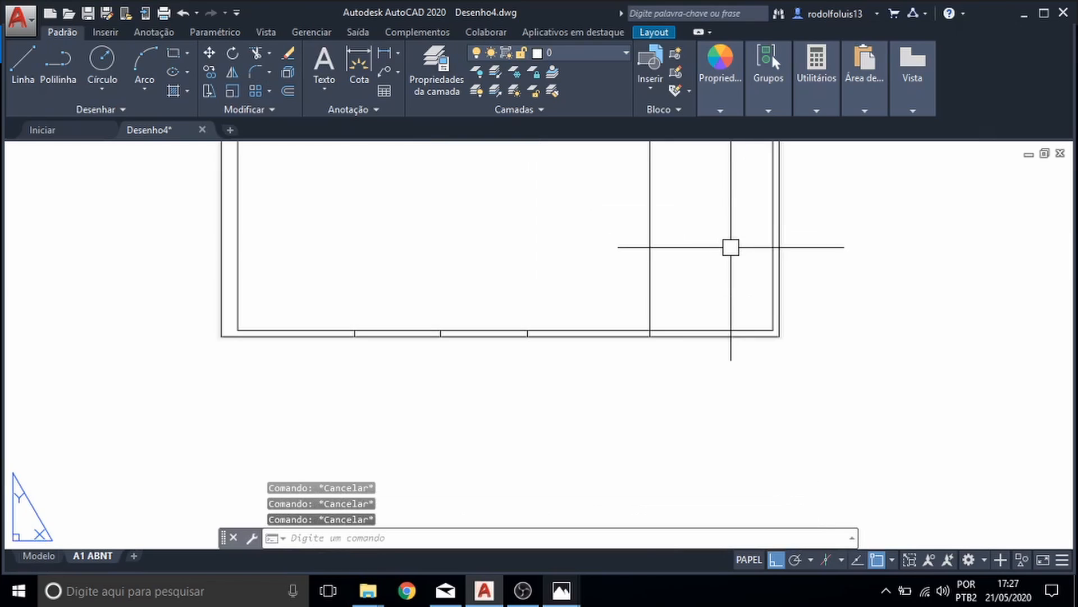
pyautogui.moveTo(710, 227); pyautogui.dragTo(686, 319, button='middle')
pyautogui.scroll(2, 689, 343)
pyautogui.scroll(-2, 687, 352)
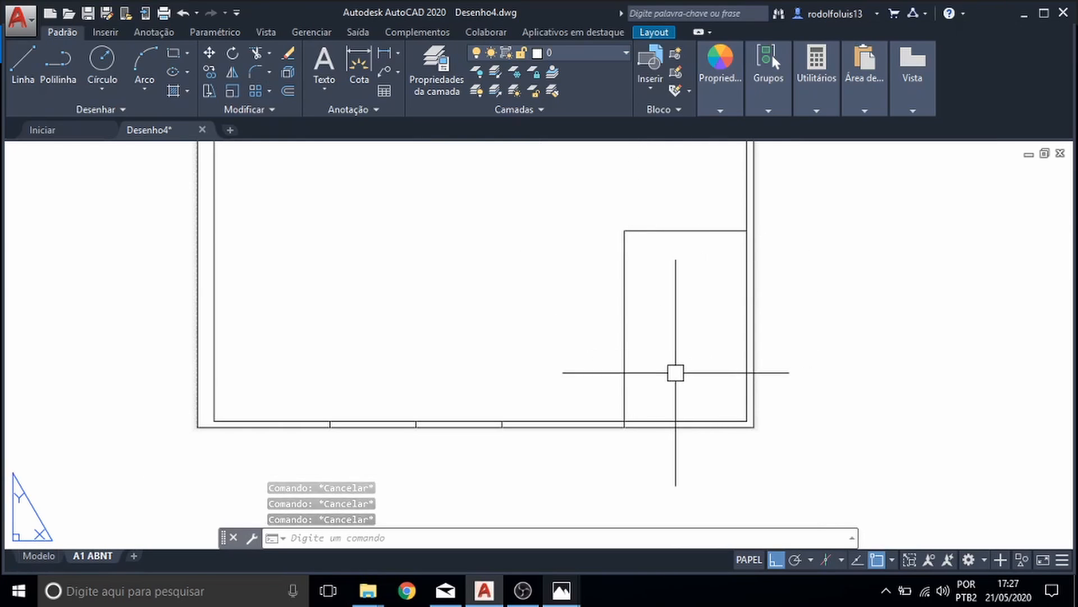
# - Switch to Chrome, close the extra tab and search Google for carimbo autocad
pyautogui.click(408, 597)
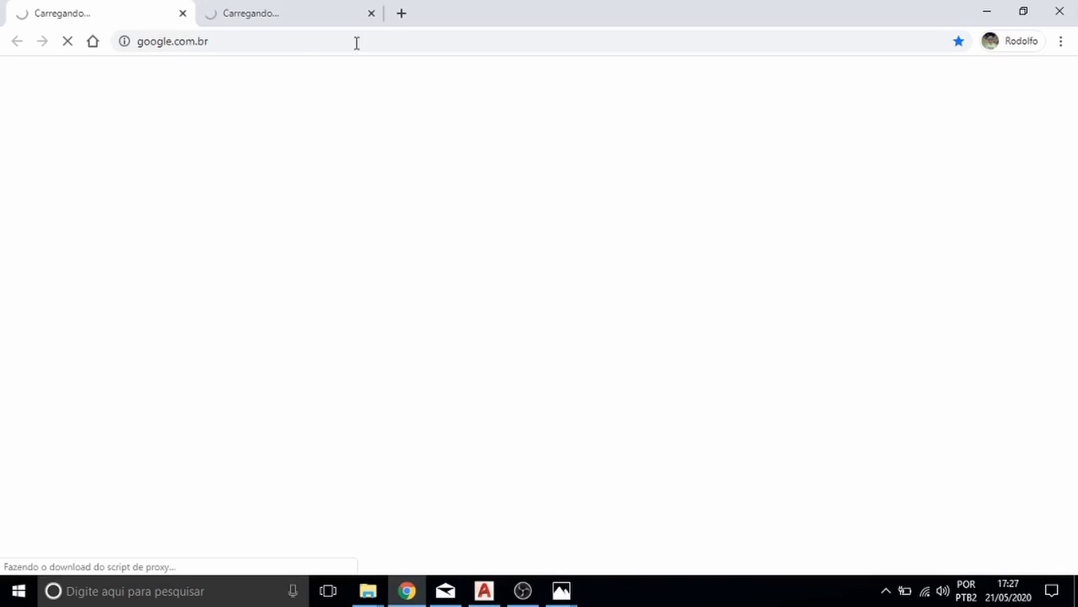
pyautogui.click(371, 13)
pyautogui.click(304, 37)
pyautogui.write('cari')
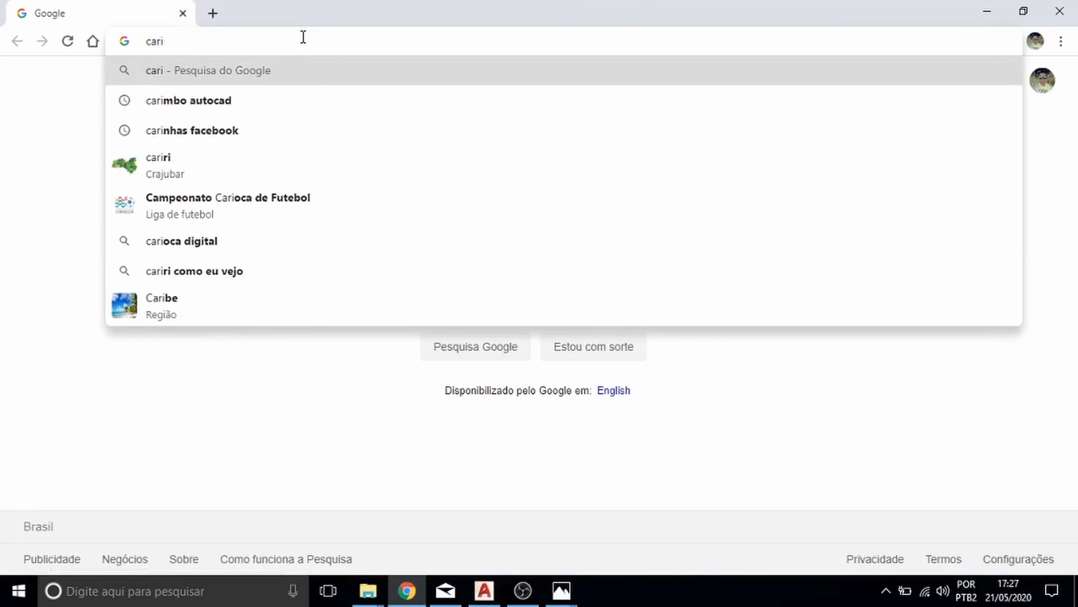
pyautogui.write('mbo autocad')
pyautogui.press('Return')
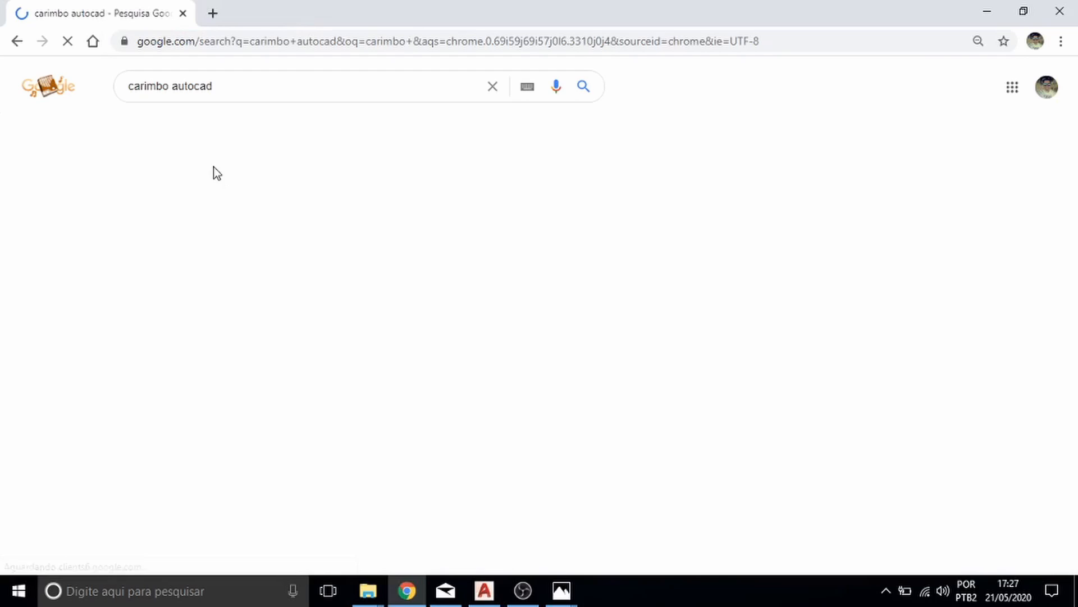
# - Browse the image results for carimbo autocad and preview the Autodesk forums example showing the Plantas title block
pyautogui.click(227, 134)
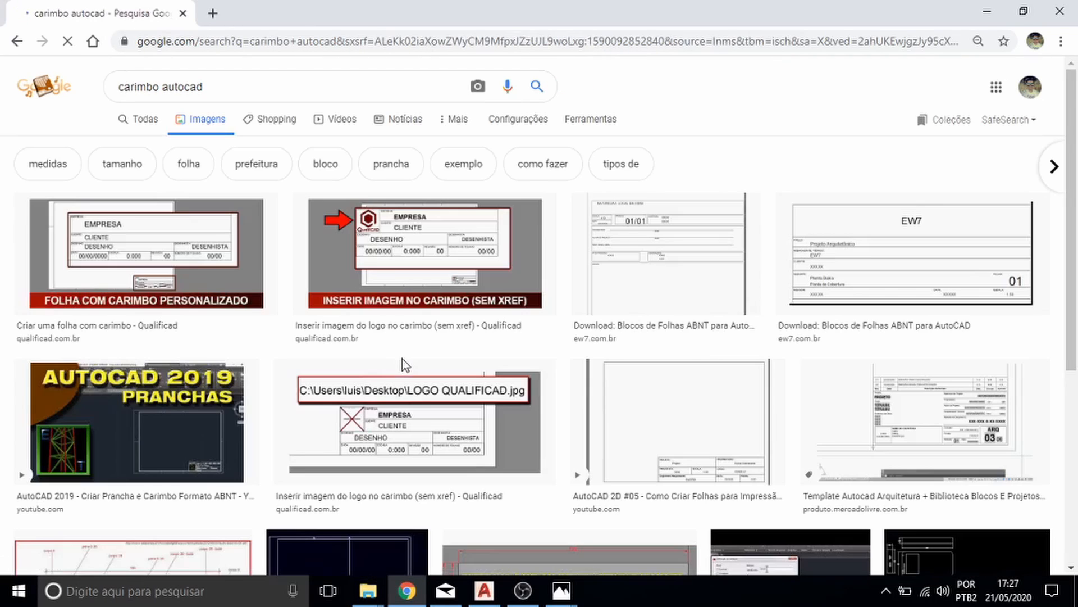
pyautogui.scroll(-3, 498, 320)
pyautogui.scroll(-7, 441, 392)
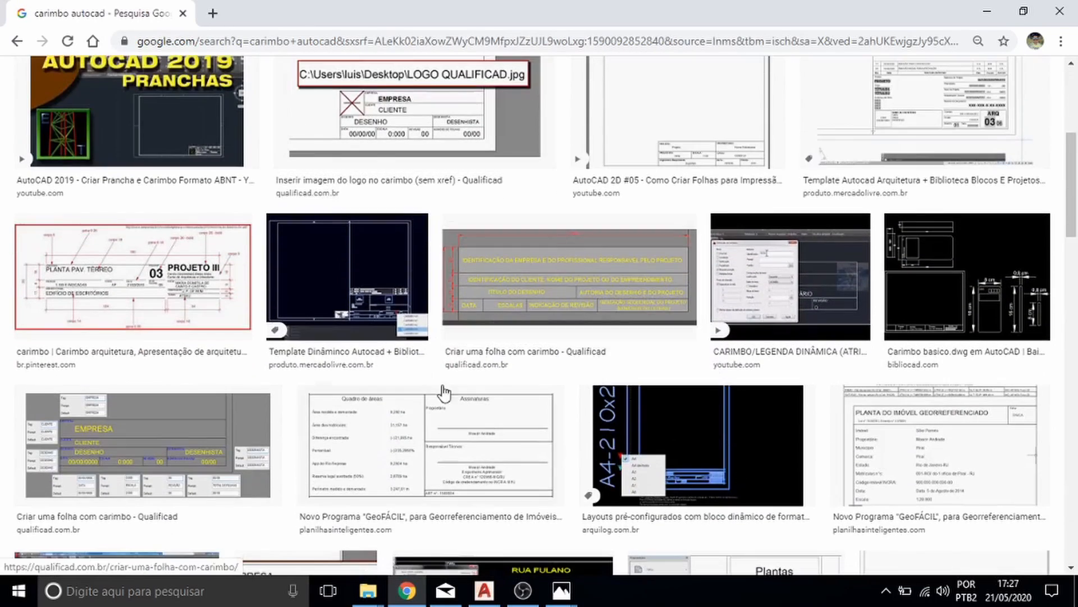
pyautogui.scroll(7, 442, 365)
pyautogui.scroll(-5, 443, 341)
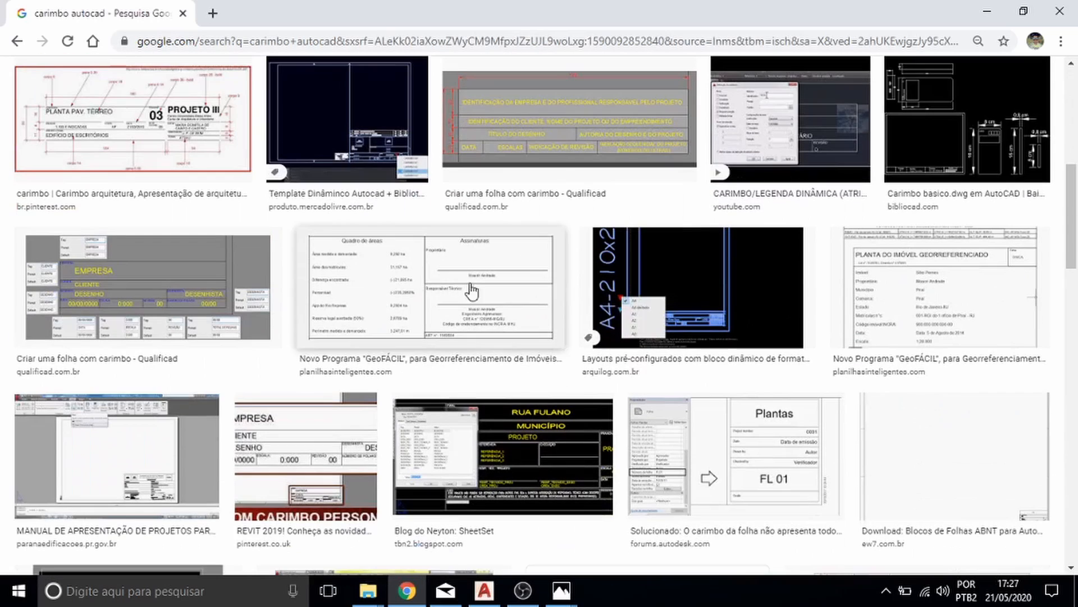
pyautogui.click(764, 433)
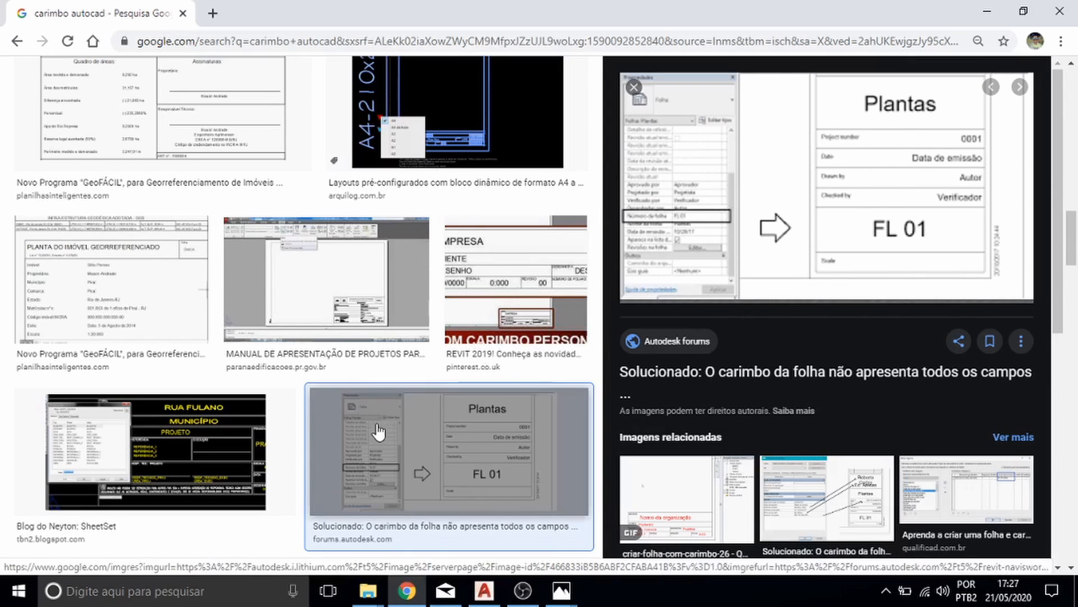
# - Preview further title block examples from QualifiCAD, Pinterest and Mercado Livre for their field layout
pyautogui.scroll(-3, 387, 438)
pyautogui.scroll(2, 391, 482)
pyautogui.scroll(10, 390, 481)
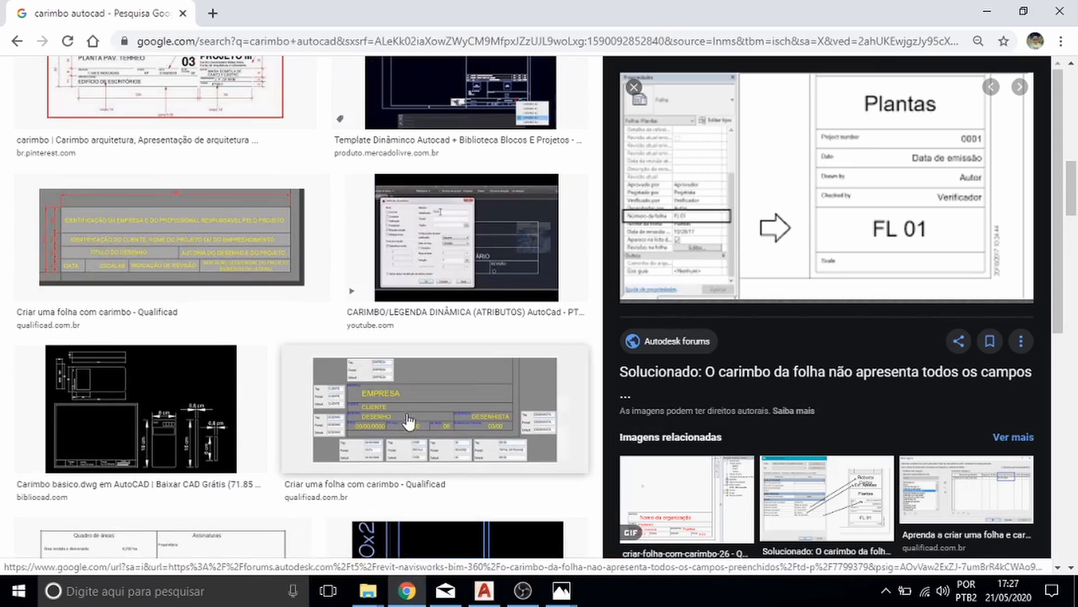
pyautogui.click(431, 413)
pyautogui.click(205, 234)
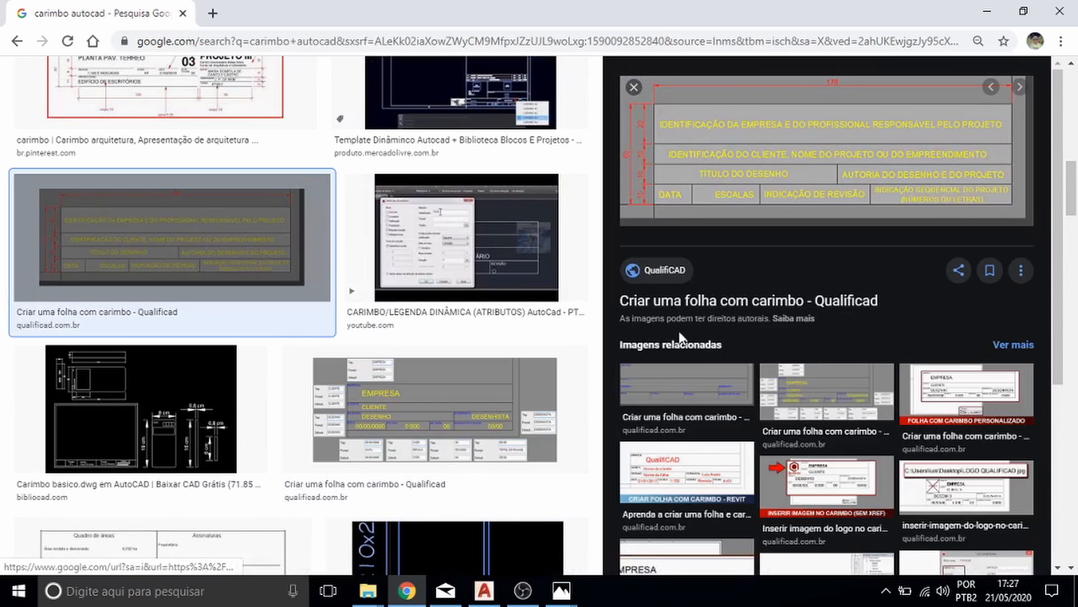
pyautogui.scroll(6, 421, 428)
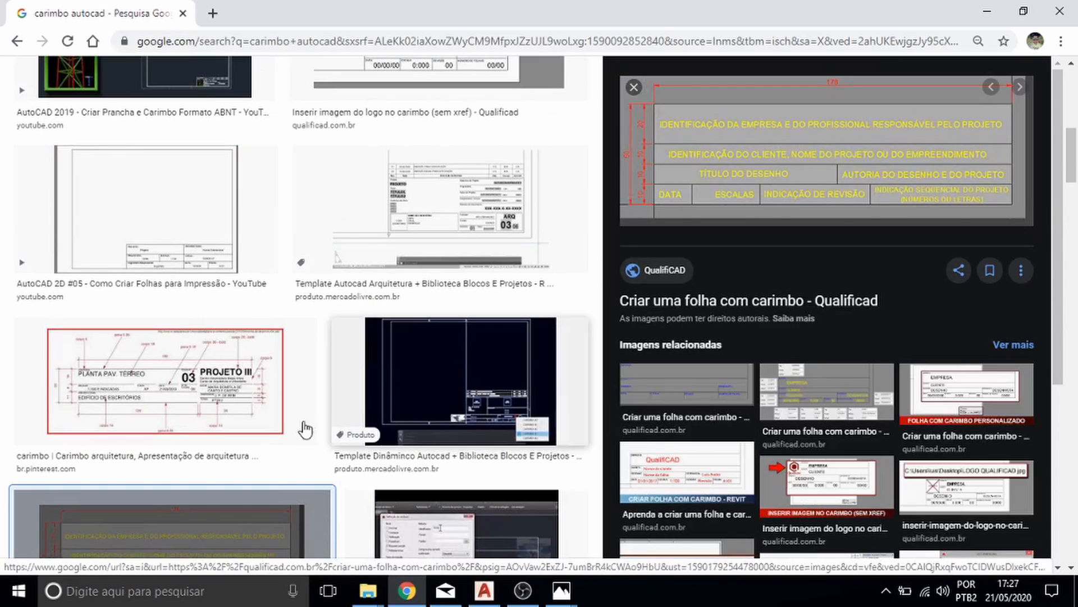
pyautogui.click(160, 406)
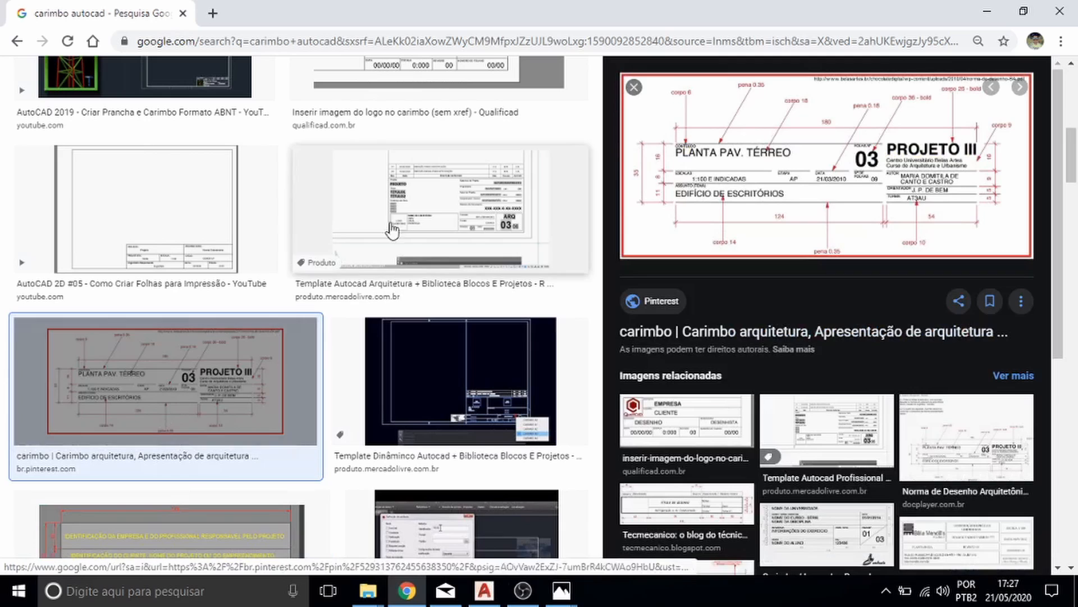
pyautogui.click(475, 247)
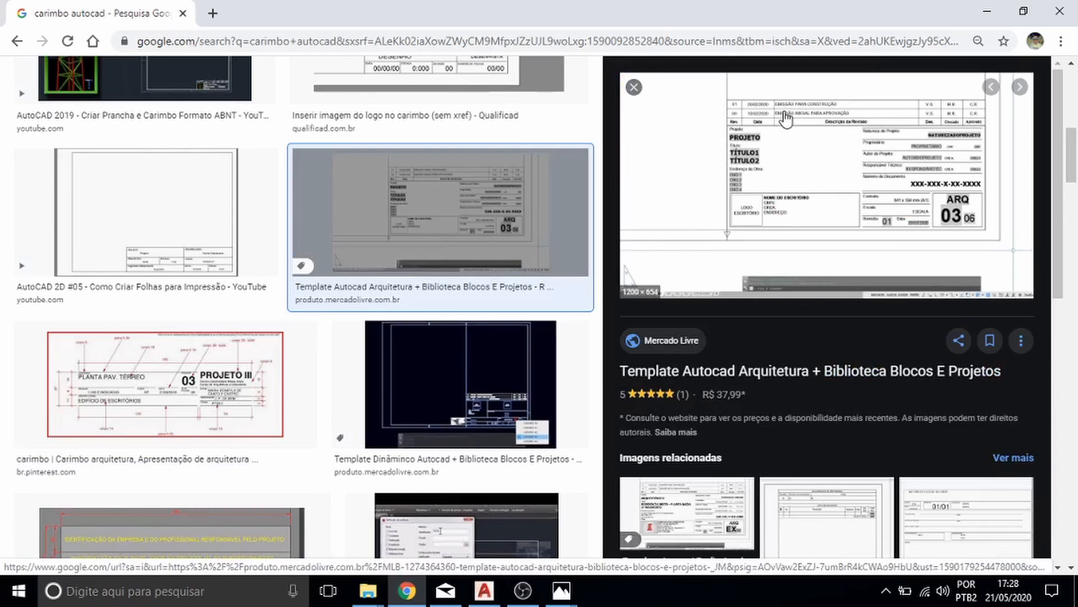
# - Switch to AutoCAD and offset the top line of the title block area 100 units downward
pyautogui.hotkey('alt', 'Tab')
pyautogui.scroll(3, 658, 274)
pyautogui.moveTo(657, 274); pyautogui.dragTo(580, 266, button='middle')
pyautogui.scroll(-2, 580, 266)
pyautogui.press('Escape')
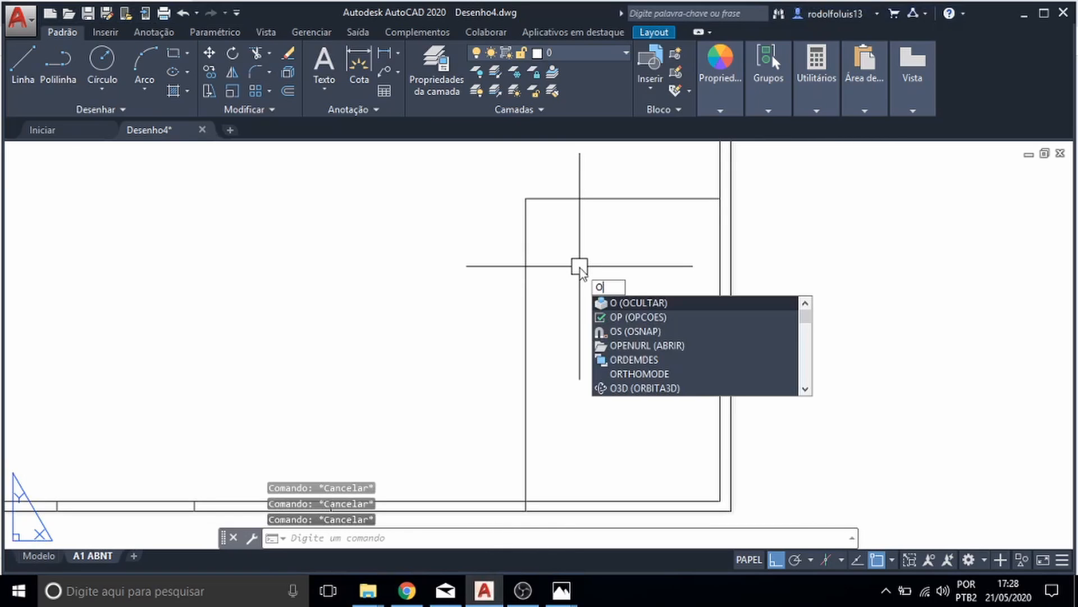
pyautogui.press('BackSpace')
pyautogui.press('BackSpace')
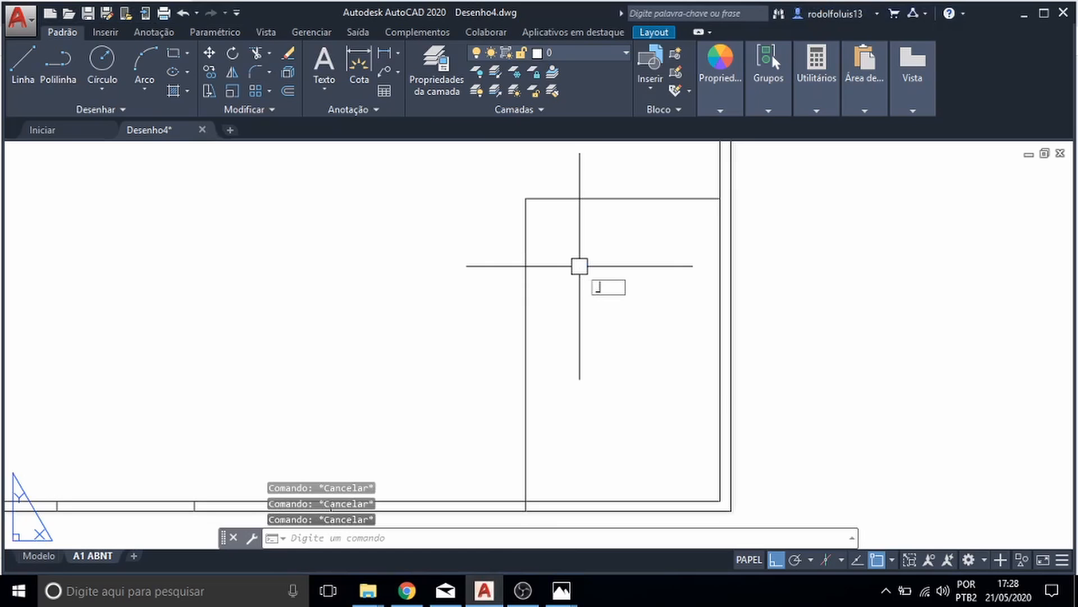
pyautogui.write('off')
pyautogui.press('Return')
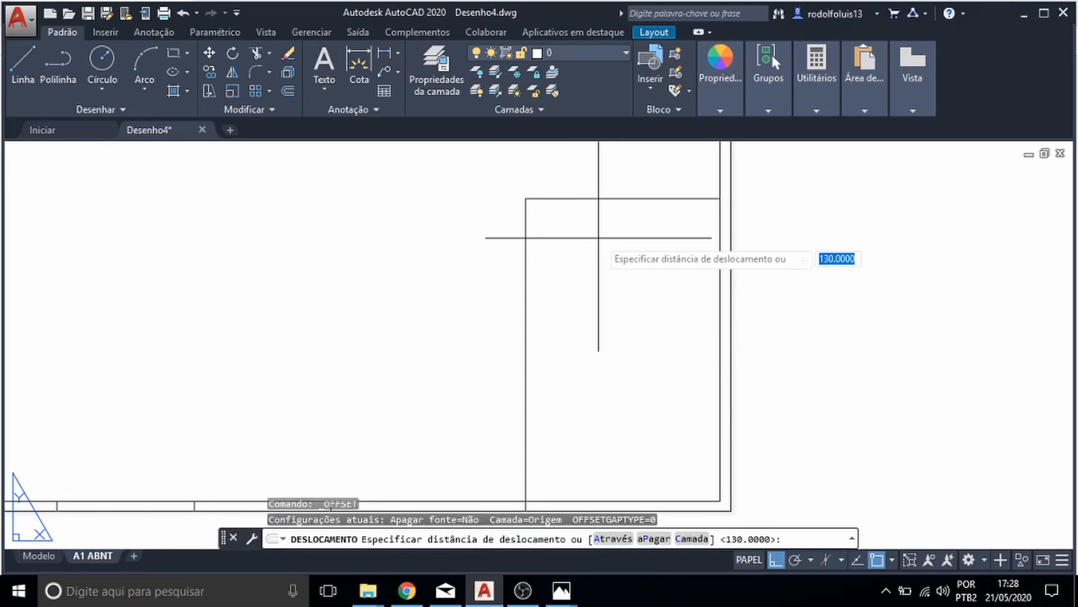
pyautogui.write('1')
pyautogui.press('Return')
pyautogui.click(597, 198)
pyautogui.click(598, 253)
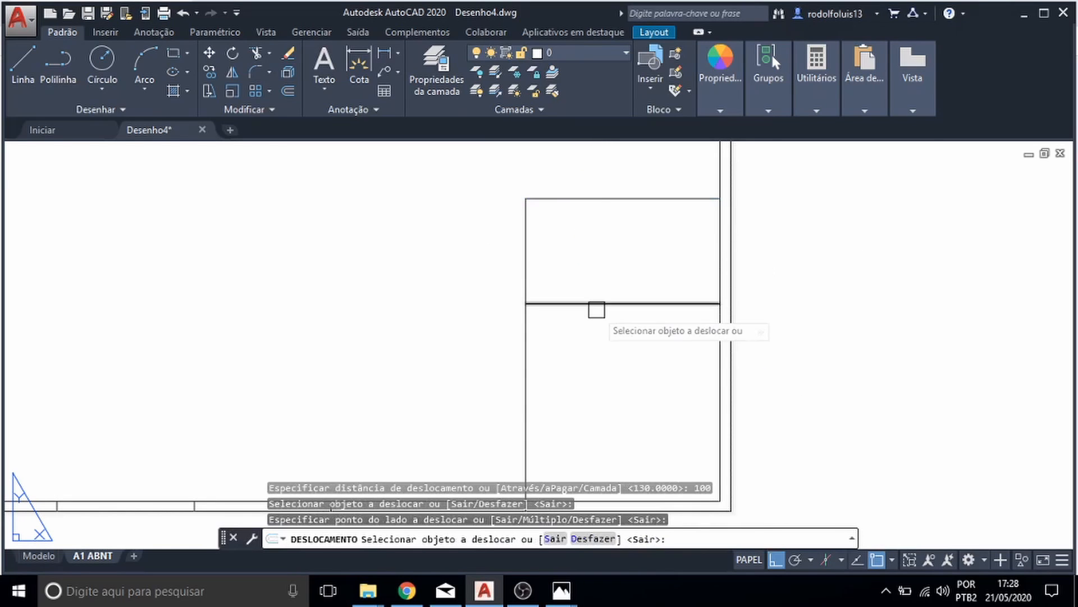
pyautogui.press('Escape')
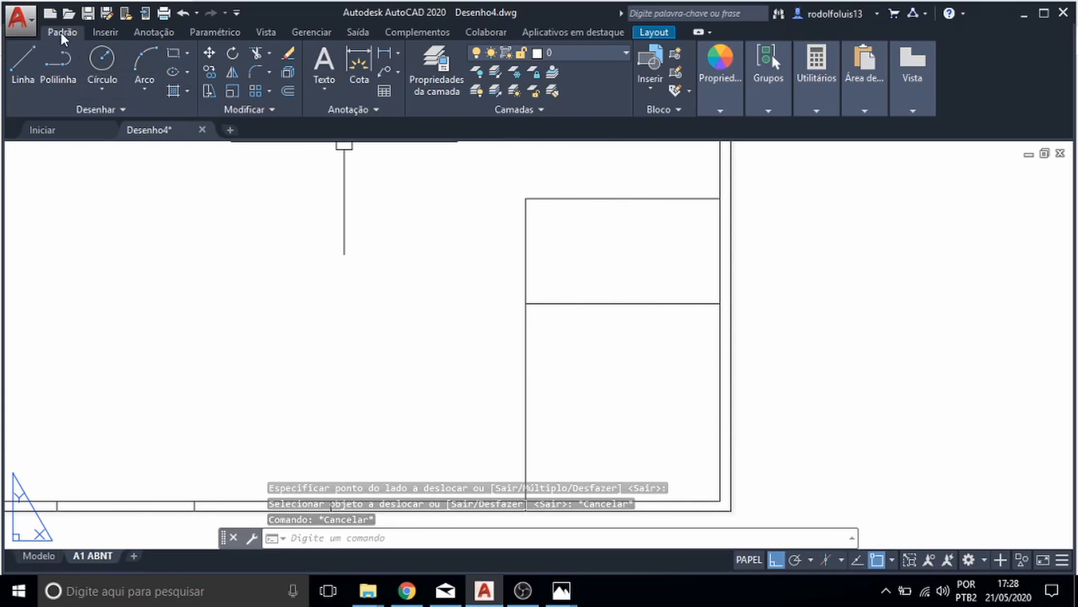
pyautogui.click(323, 59)
pyautogui.scroll(4, 561, 202)
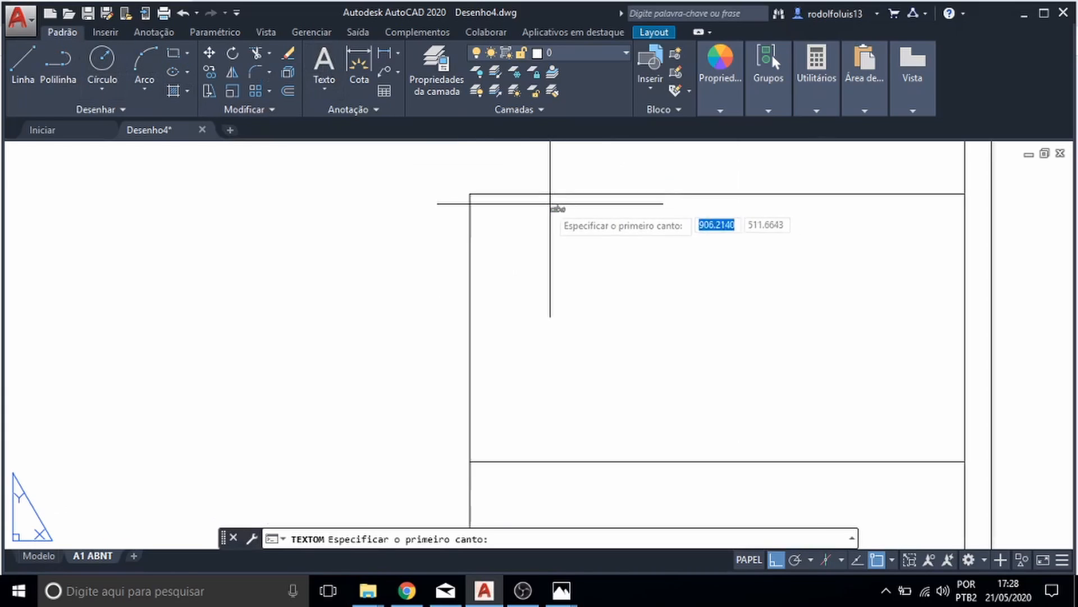
pyautogui.click(493, 214)
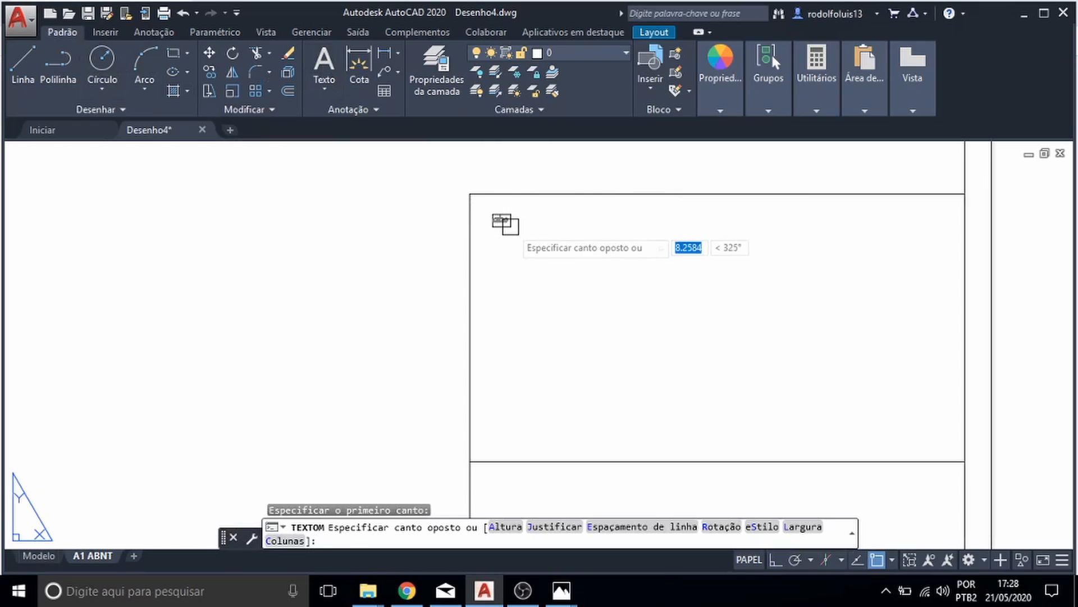
pyautogui.press('Escape')
# - Place a small multiline text frame just inside the upper-left corner of the title block's upper cell
pyautogui.click(331, 59)
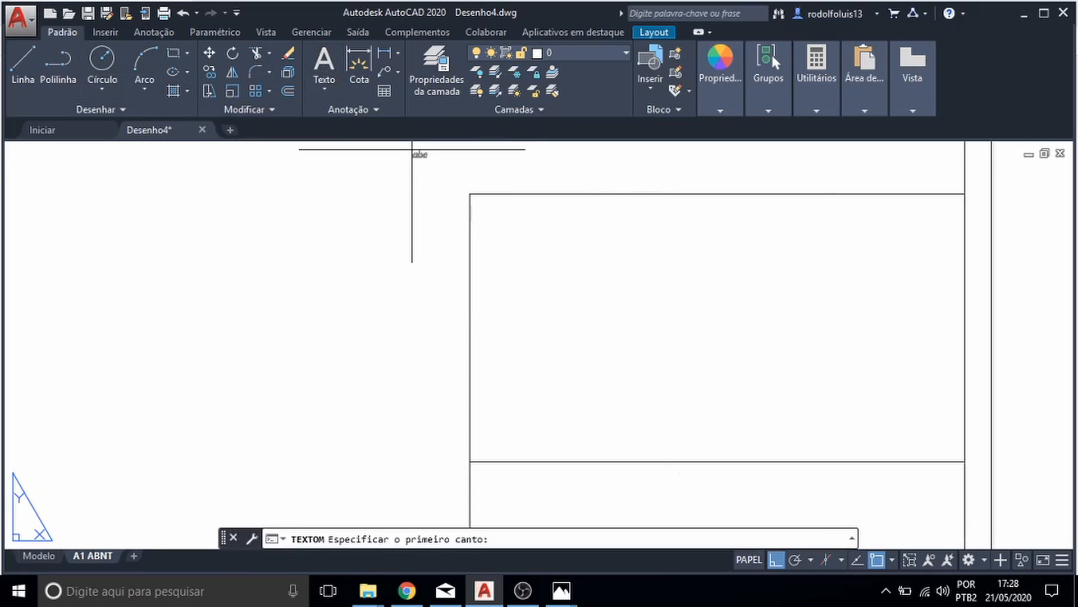
pyautogui.click(485, 214)
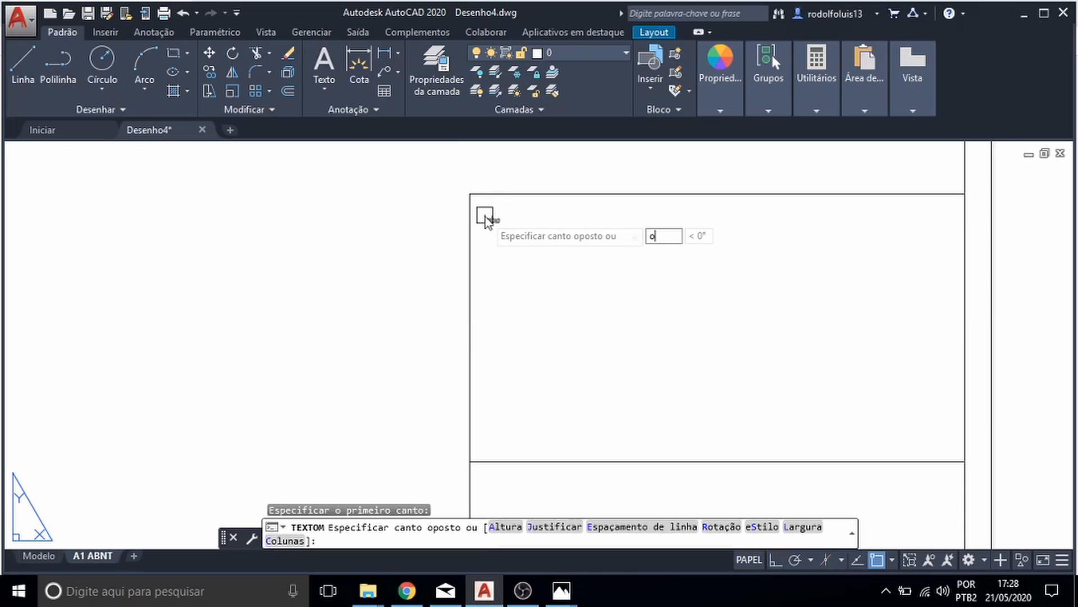
pyautogui.write('ob')
pyautogui.press('BackSpace')
pyautogui.press('BackSpace')
pyautogui.write('OBSERVAÇÕES')
pyautogui.press('Return')
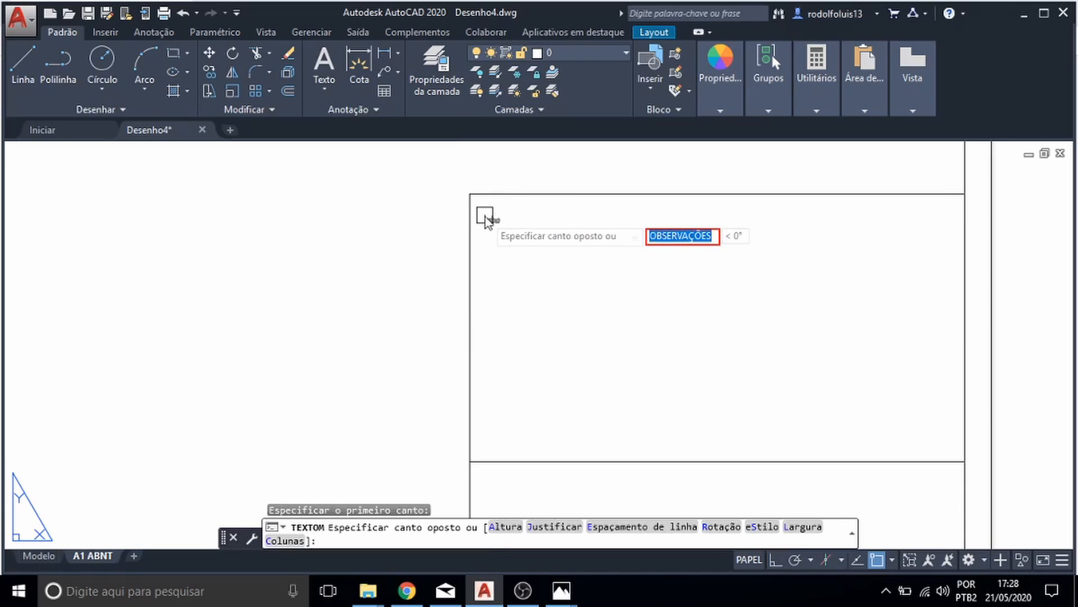
pyautogui.click(486, 217)
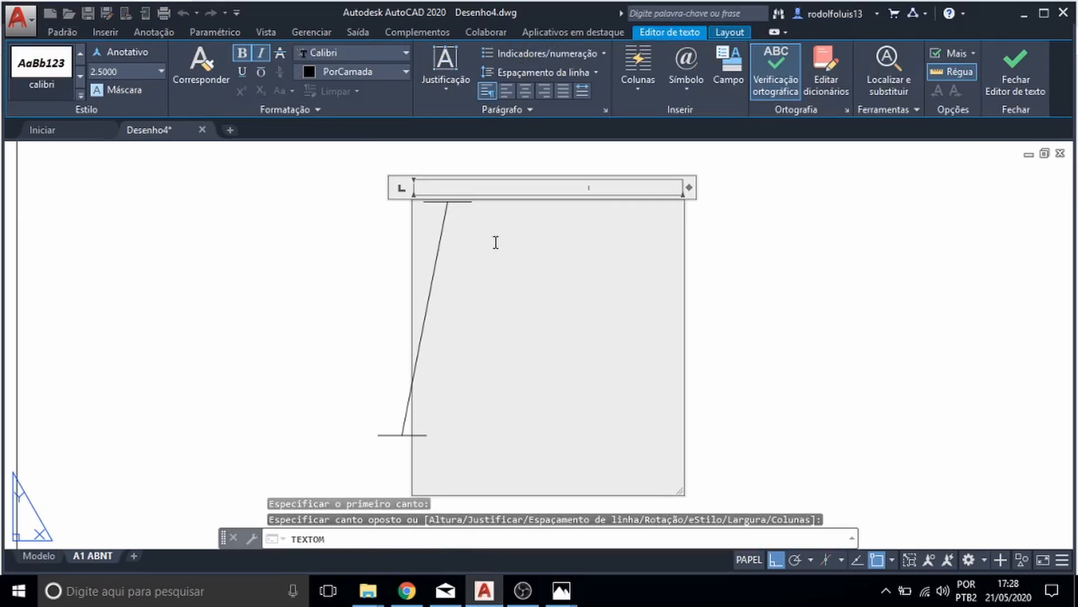
# - Write OBSERVAÇÕES in capitals in the multiline text frame and finish editing
pyautogui.write('O')
pyautogui.press('BackSpace')
pyautogui.write('obser')
pyautogui.press('BackSpace')
pyautogui.press('BackSpace')
pyautogui.press('BackSpace')
pyautogui.press('BackSpace')
pyautogui.press('BackSpace')
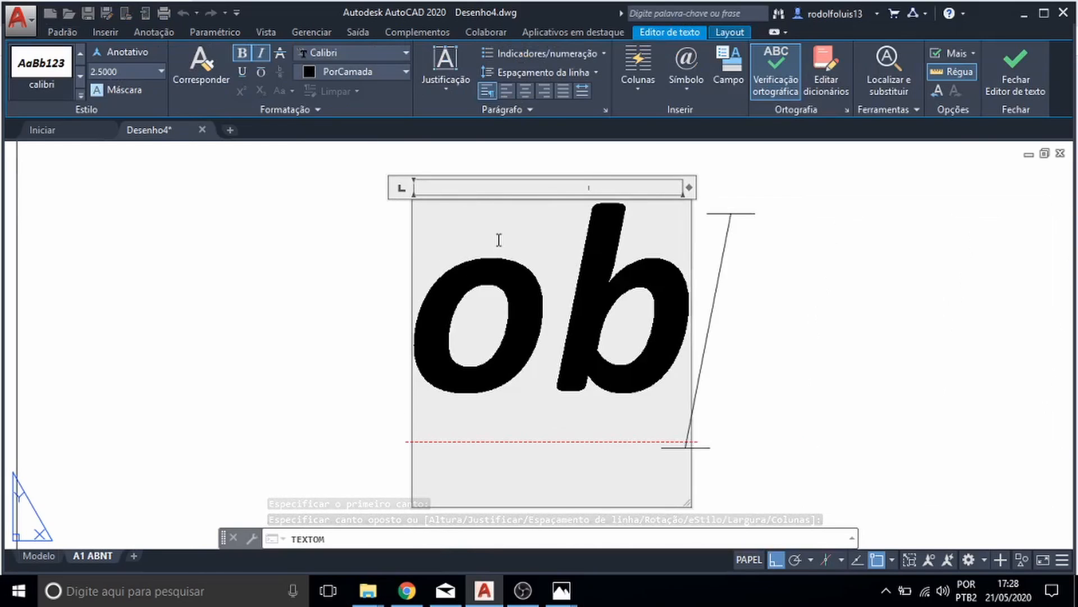
pyautogui.write('OBSERVA~]O')
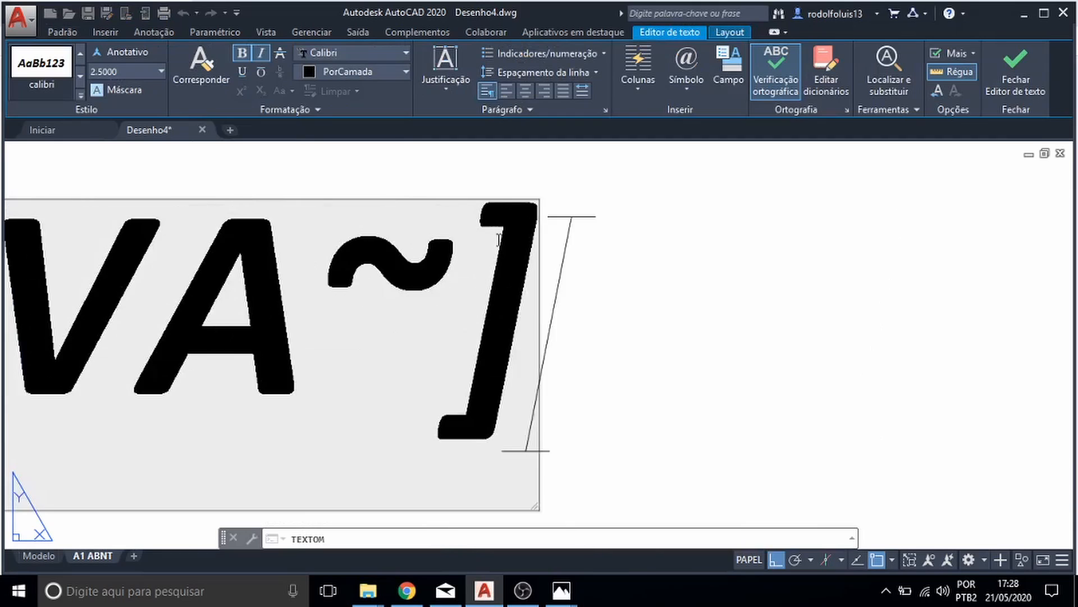
pyautogui.press('BackSpace')
pyautogui.press('BackSpace')
pyautogui.press('BackSpace')
pyautogui.write('ÇÕES')
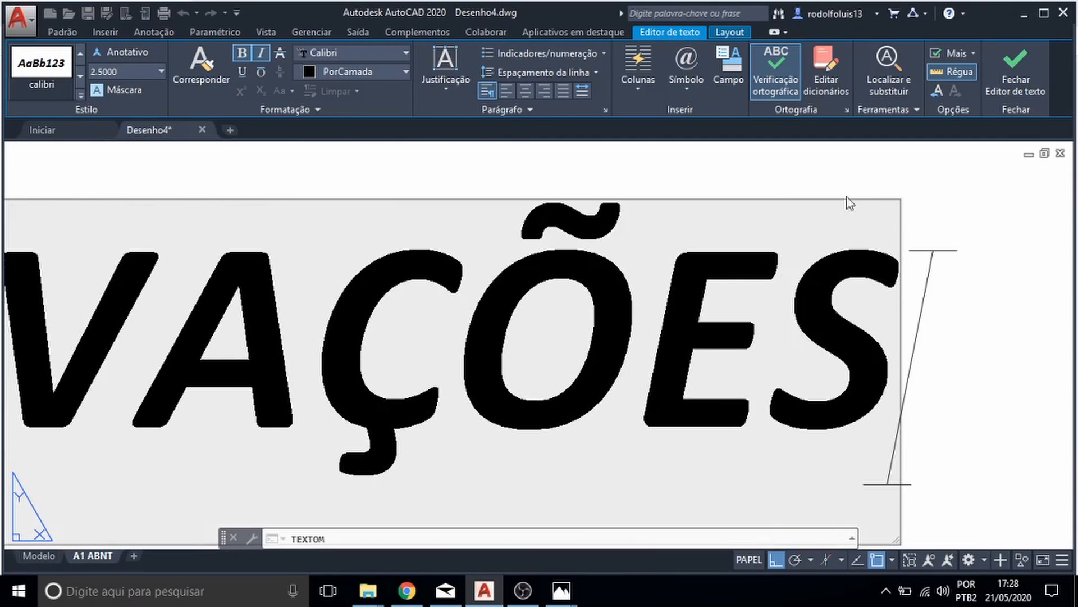
pyautogui.scroll(-5, 899, 295)
pyautogui.click(899, 250)
pyautogui.scroll(-5, 888, 250)
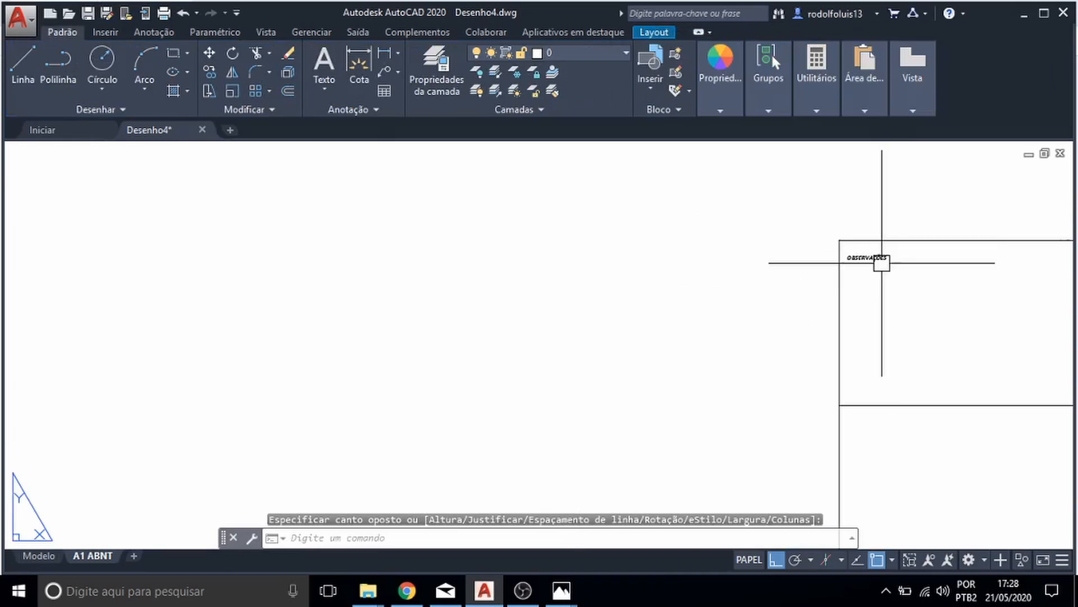
pyautogui.moveTo(872, 288); pyautogui.dragTo(727, 289, button='middle')
pyautogui.press('Escape')
pyautogui.press('Escape')
# - Set the text height of the OBSERVAÇÕES heading to 3
pyautogui.scroll(4, 727, 289)
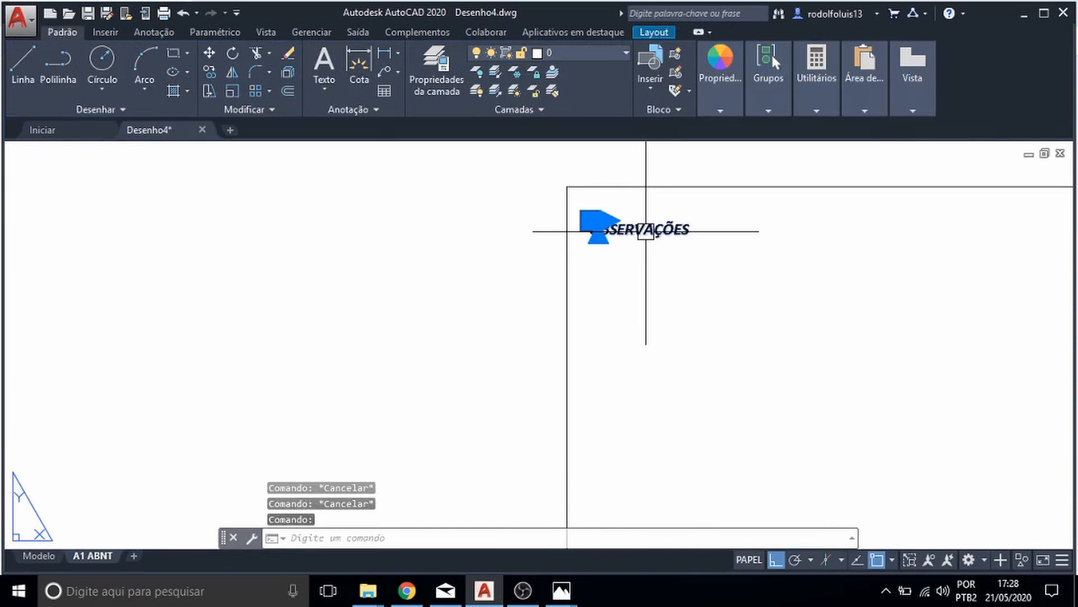
pyautogui.doubleClick(592, 224)
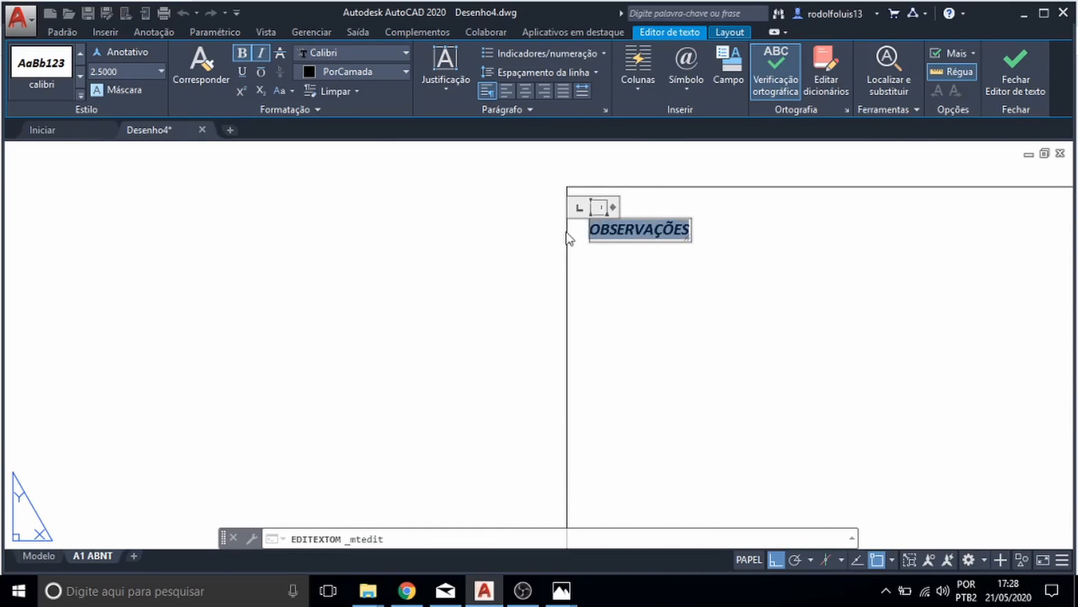
pyautogui.click(131, 72)
pyautogui.write('3')
pyautogui.press('Return')
pyautogui.click(530, 349)
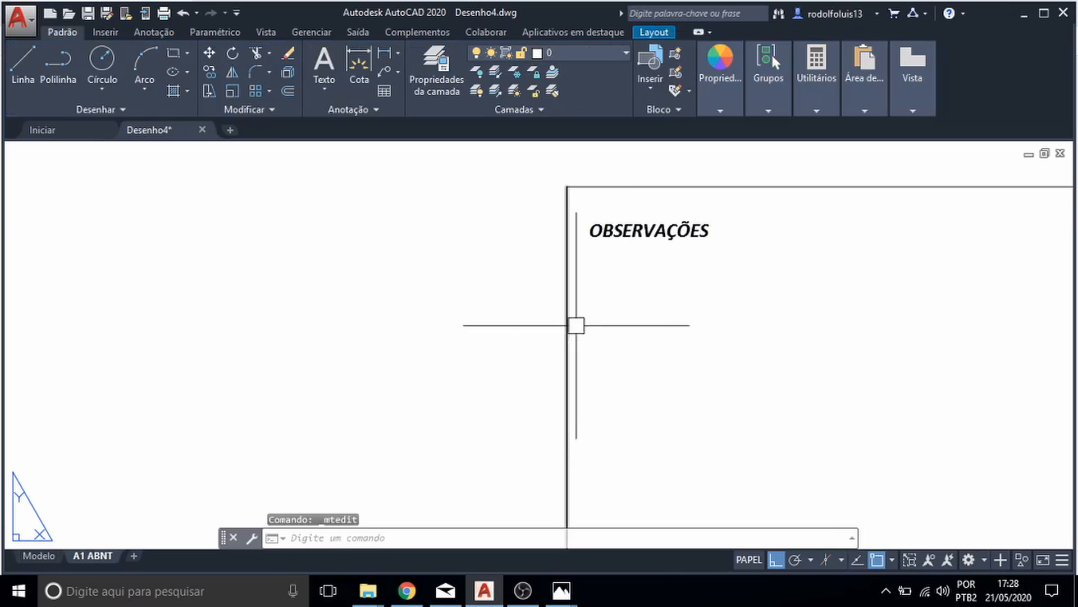
pyautogui.scroll(-2, 590, 265)
pyautogui.press('Escape')
pyautogui.press('Escape')
# - Move the OBSERVAÇÕES heading up and left, closer to the upper-left corner of its cell
pyautogui.scroll(1, 609, 262)
pyautogui.moveTo(610, 264); pyautogui.dragTo(431, 251, button='middle')
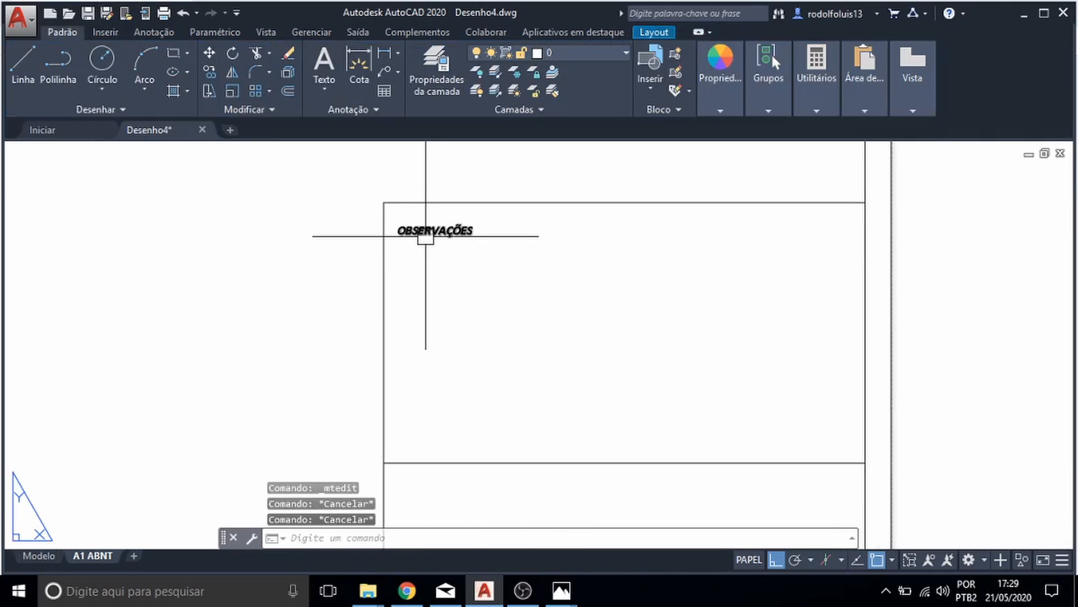
pyautogui.click(425, 235)
pyautogui.scroll(4, 425, 234)
pyautogui.moveTo(432, 228)
pyautogui.mouseDown()
pyautogui.moveTo(414, 212)
pyautogui.moveTo(427, 210)
pyautogui.mouseUp()
pyautogui.scroll(-3, 428, 212)
pyautogui.press('Escape')
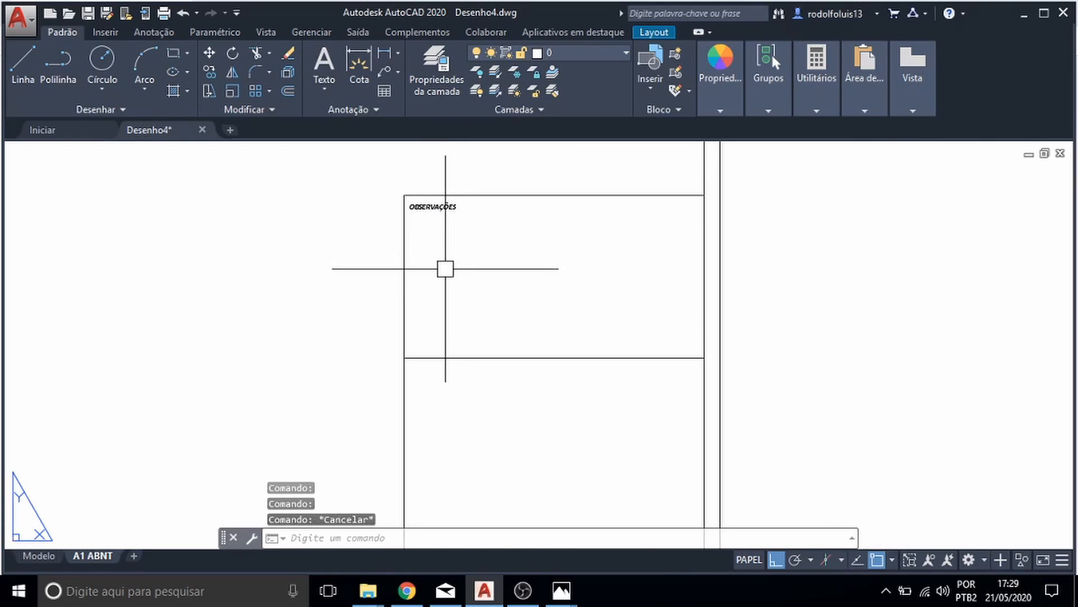
pyautogui.moveTo(455, 339); pyautogui.dragTo(436, 332, button='middle')
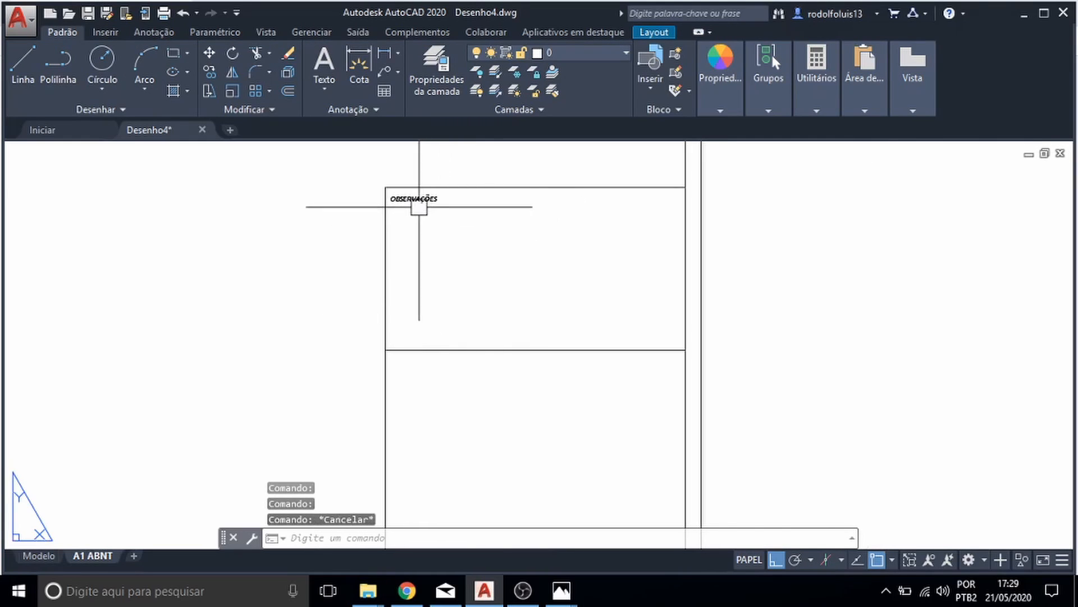
pyautogui.scroll(8, 416, 200)
pyautogui.scroll(-4, 462, 212)
pyautogui.scroll(-2, 461, 211)
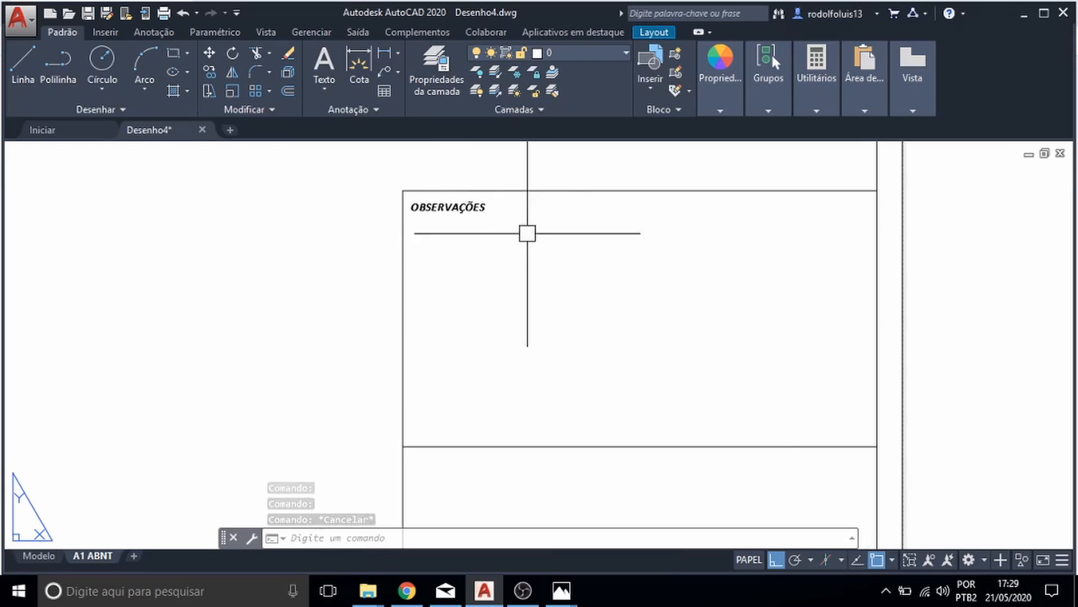
pyautogui.moveTo(548, 373); pyautogui.dragTo(504, 312, button='middle')
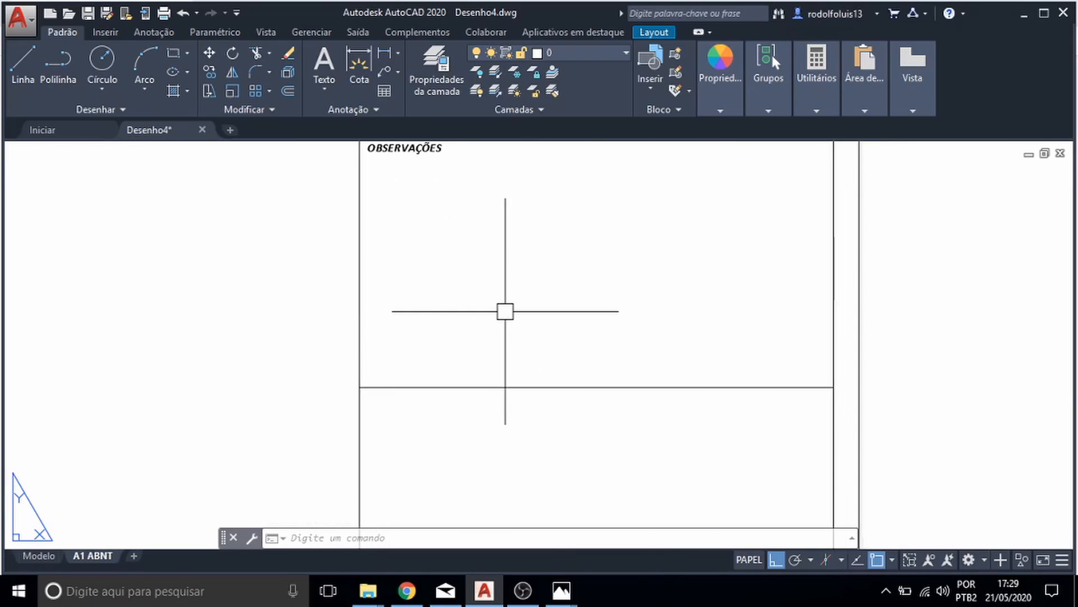
pyautogui.scroll(-3, 504, 311)
pyautogui.moveTo(493, 377); pyautogui.dragTo(423, 342, button='middle')
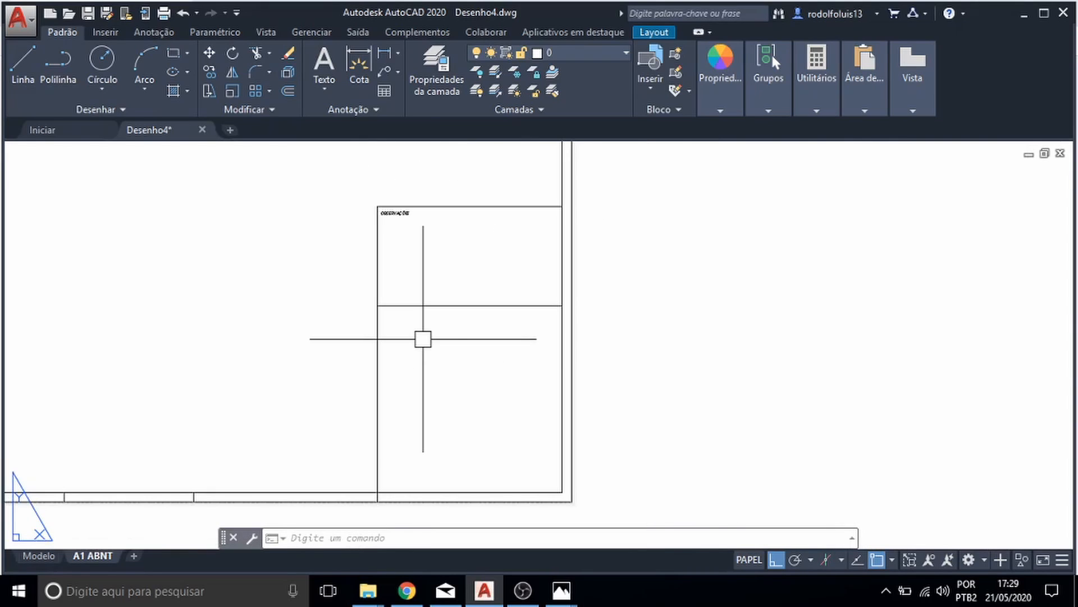
pyautogui.moveTo(383, 389); pyautogui.dragTo(407, 357, button='middle')
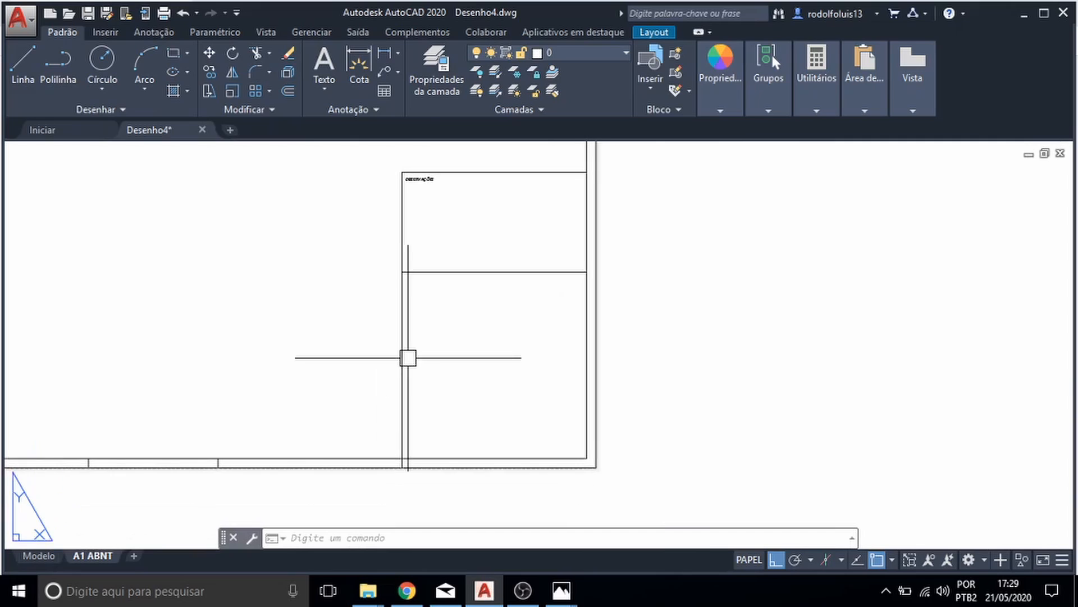
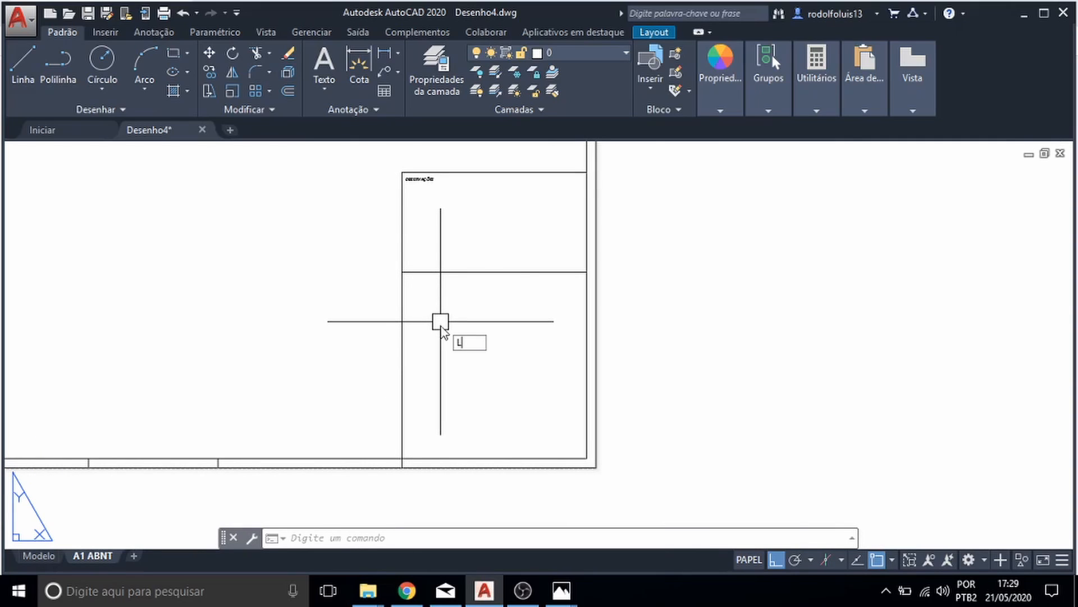
# - Draw a horizontal line across the title block a short distance below the OBSERVAÇÕES cell to form a narrow cell
pyautogui.press('Return')
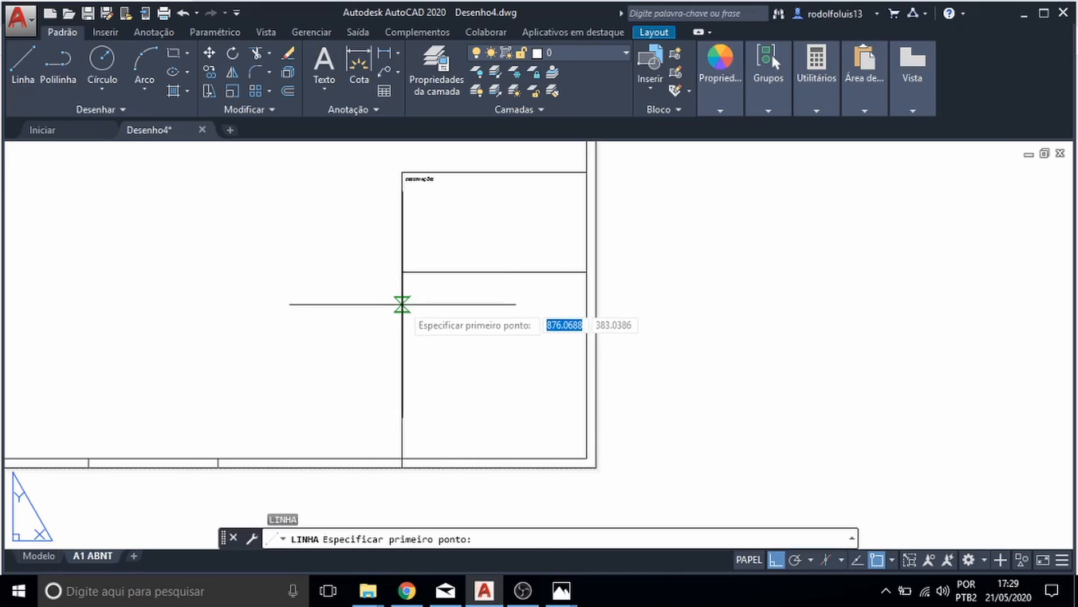
pyautogui.click(402, 304)
pyautogui.click(586, 303)
pyautogui.press('Escape')
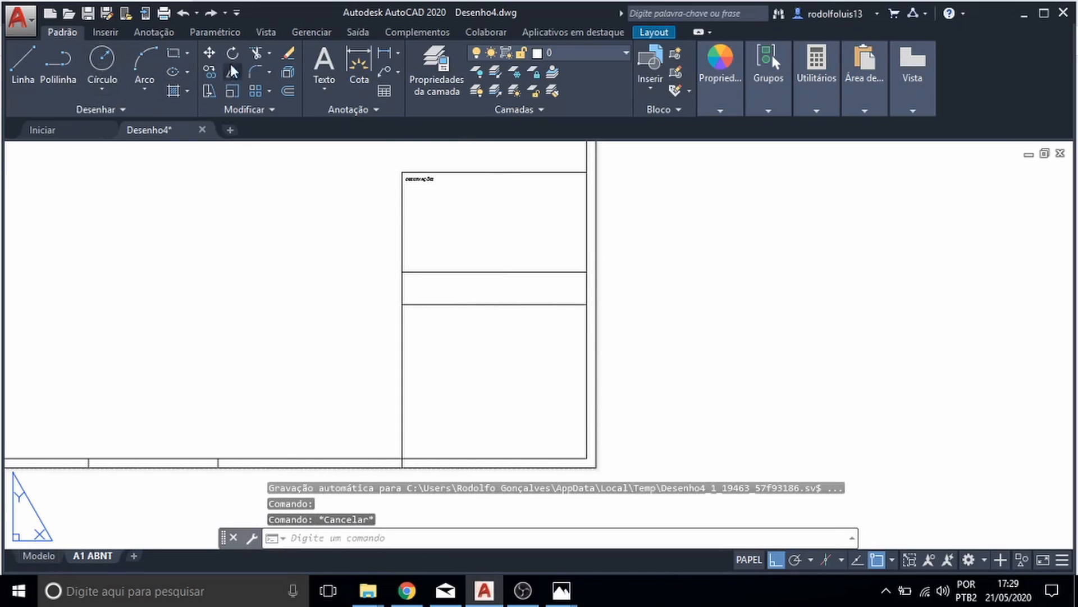
# - Place a small multiline text frame inside the narrow cell below the OBSERVAÇÕES cell
pyautogui.click(319, 60)
pyautogui.click(441, 292)
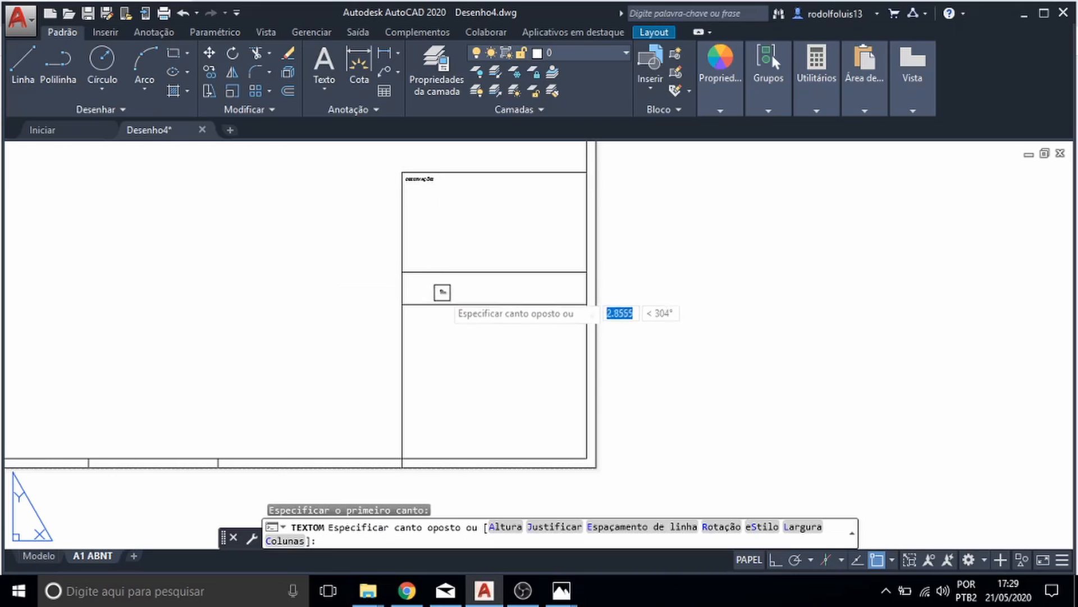
pyautogui.scroll(5, 444, 293)
pyautogui.click(432, 295)
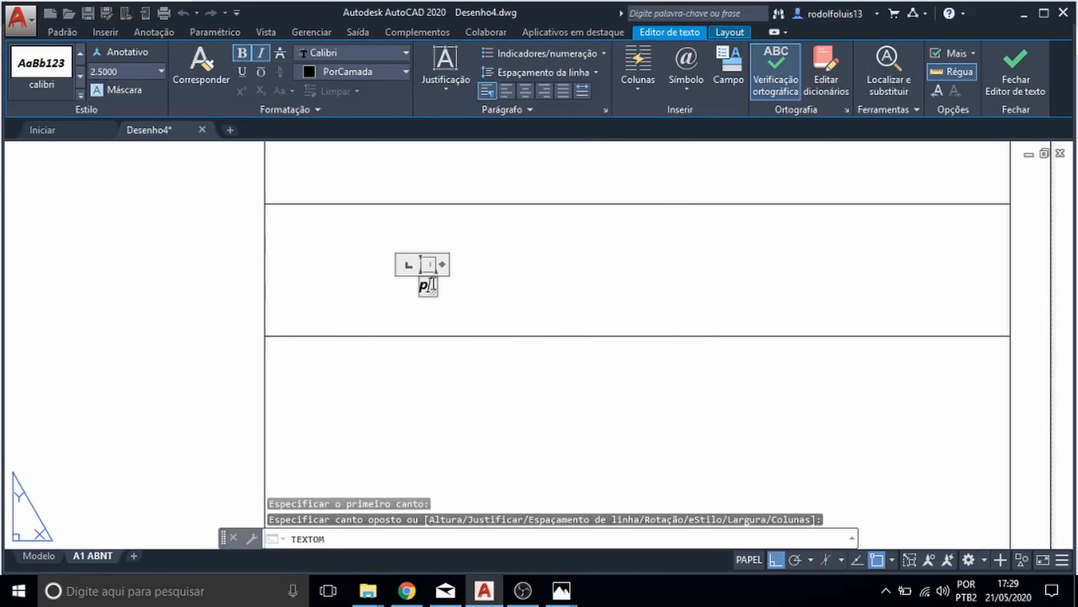
# - Write PROJETO ARQUITETÔNICO in the text frame and widen the frame to fit the title on one line
pyautogui.write('PROJETO ARQUITET')
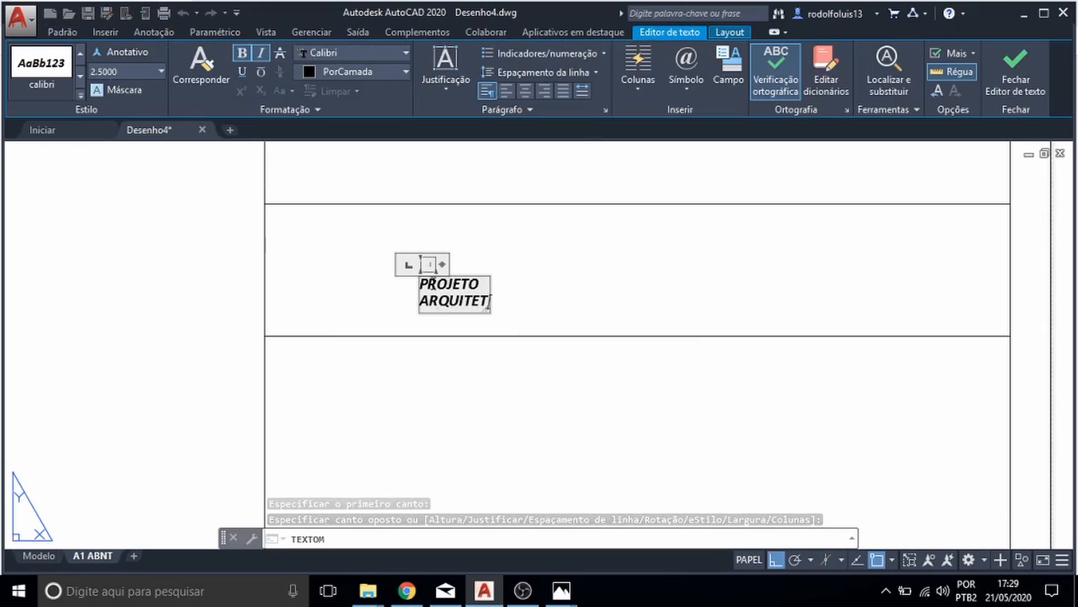
pyautogui.write('TO')
pyautogui.press('BackSpace')
pyautogui.press('BackSpace')
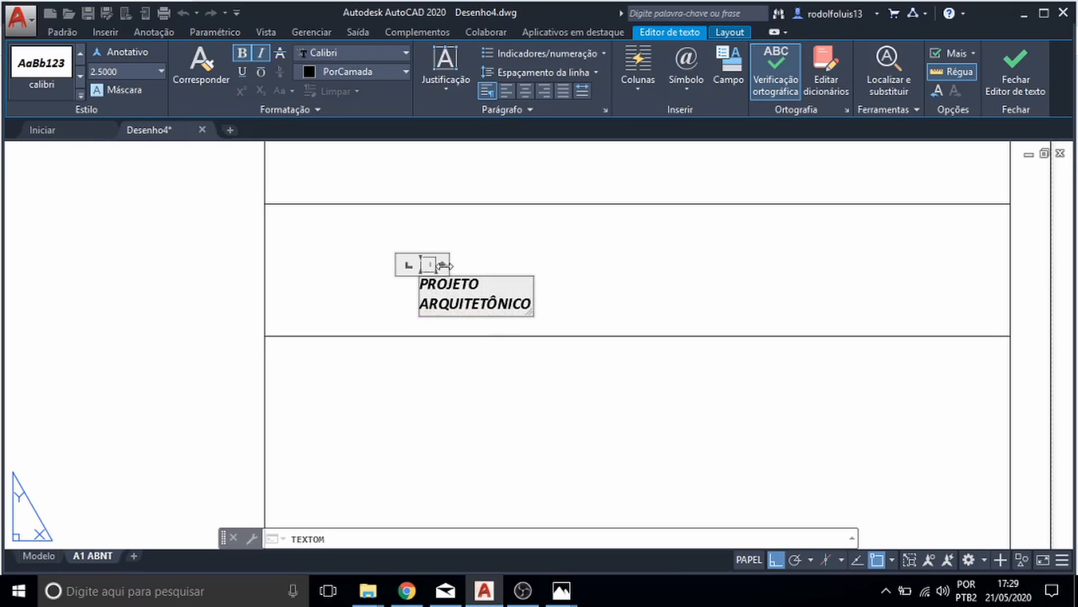
pyautogui.moveTo(485, 268); pyautogui.dragTo(730, 273)
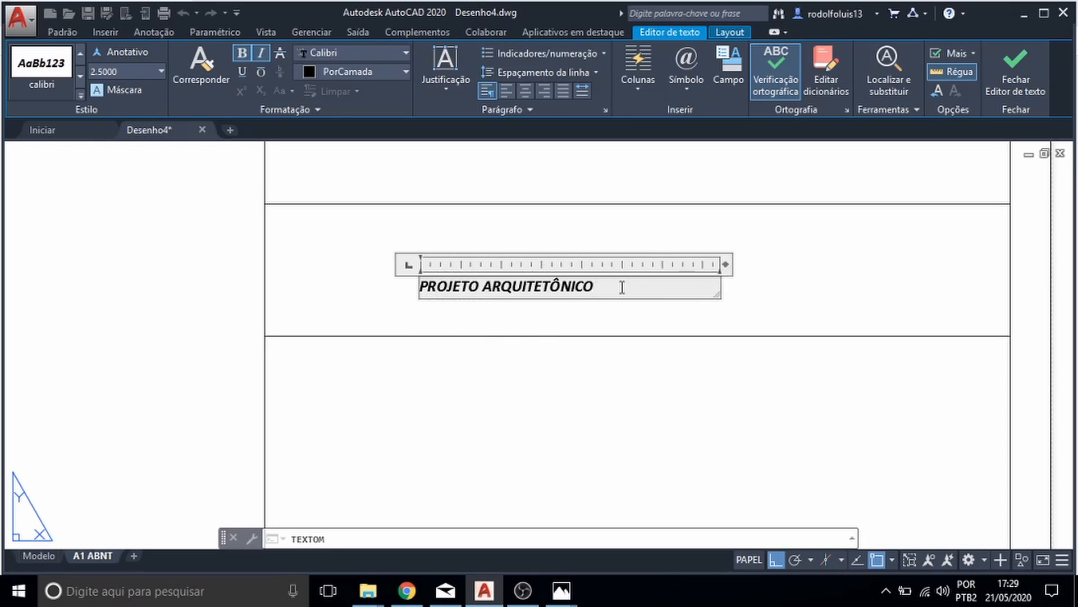
# - Set the PROJETO ARQUITETÔNICO text height to 5, widen its frame to keep one line, and finish editing
pyautogui.moveTo(622, 287); pyautogui.dragTo(384, 298)
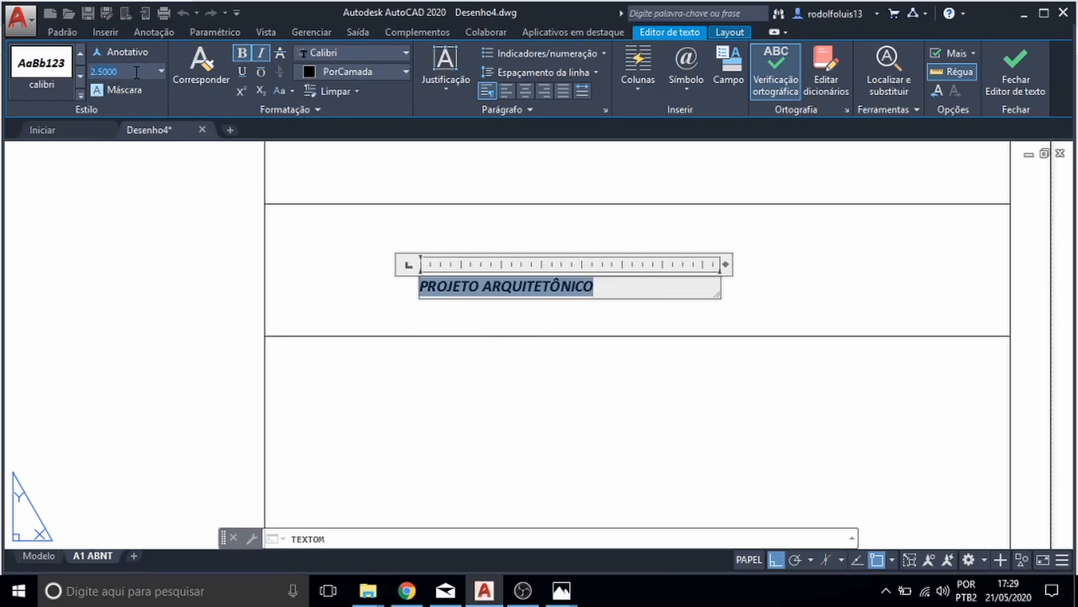
pyautogui.press('Return')
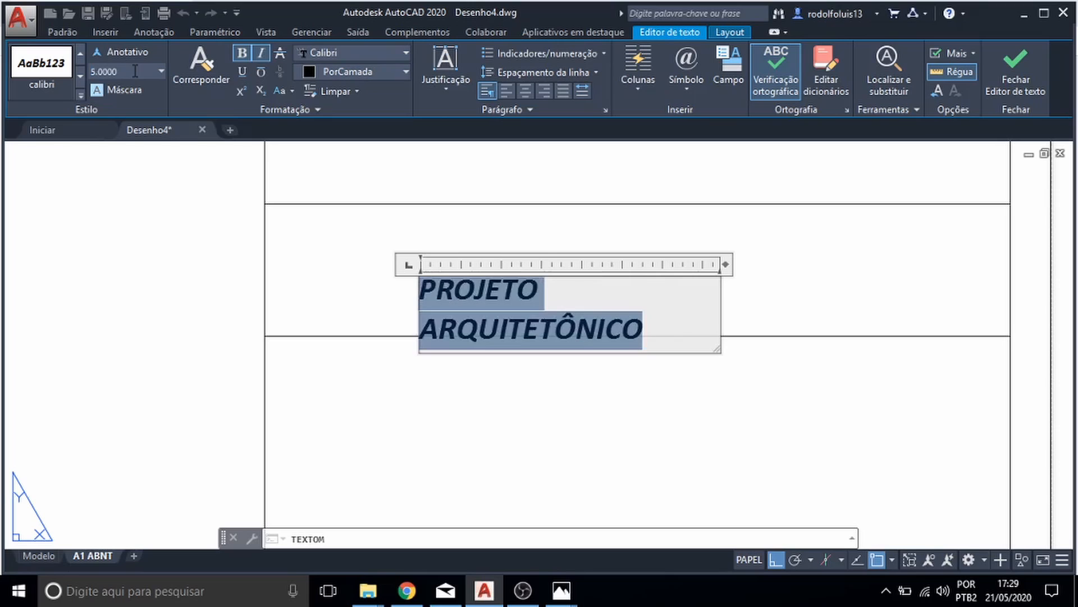
pyautogui.scroll(-3, 359, 188)
pyautogui.moveTo(479, 198); pyautogui.dragTo(563, 198)
pyautogui.click(629, 251)
pyautogui.scroll(3, 430, 214)
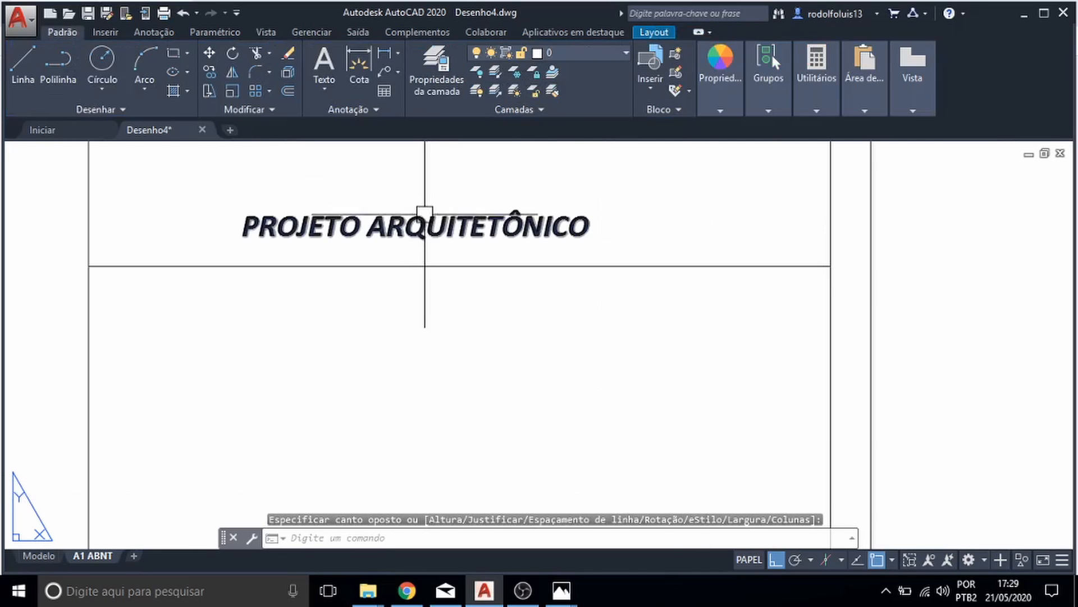
# - Move the PROJETO ARQUITETÔNICO title to the middle of its narrow cell
pyautogui.click(419, 221)
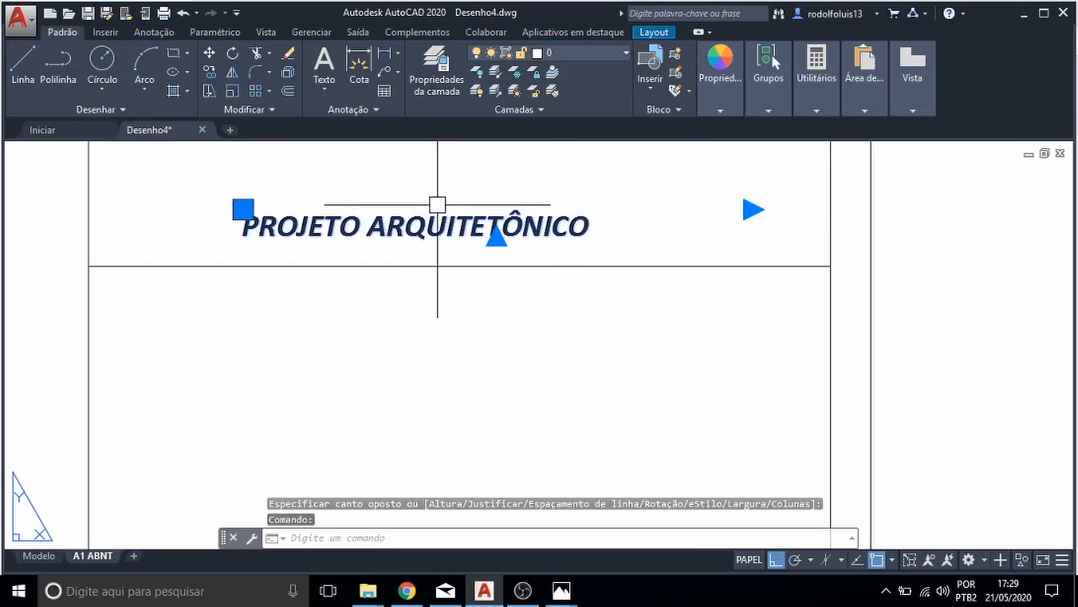
pyautogui.scroll(-2, 449, 208)
pyautogui.moveTo(435, 231); pyautogui.dragTo(464, 221)
pyautogui.scroll(-5, 477, 230)
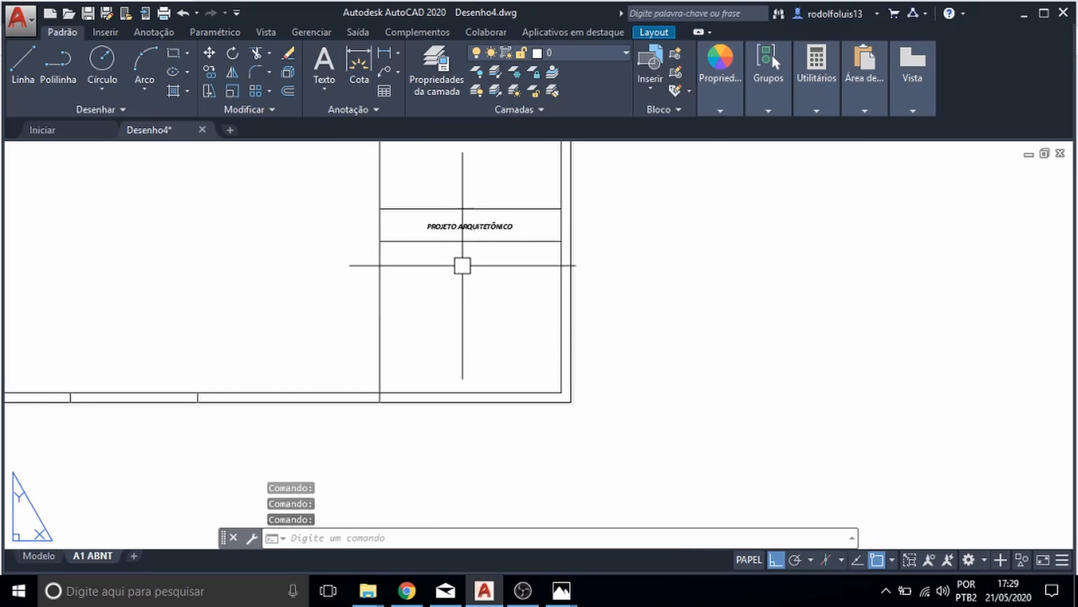
pyautogui.scroll(2, 437, 310)
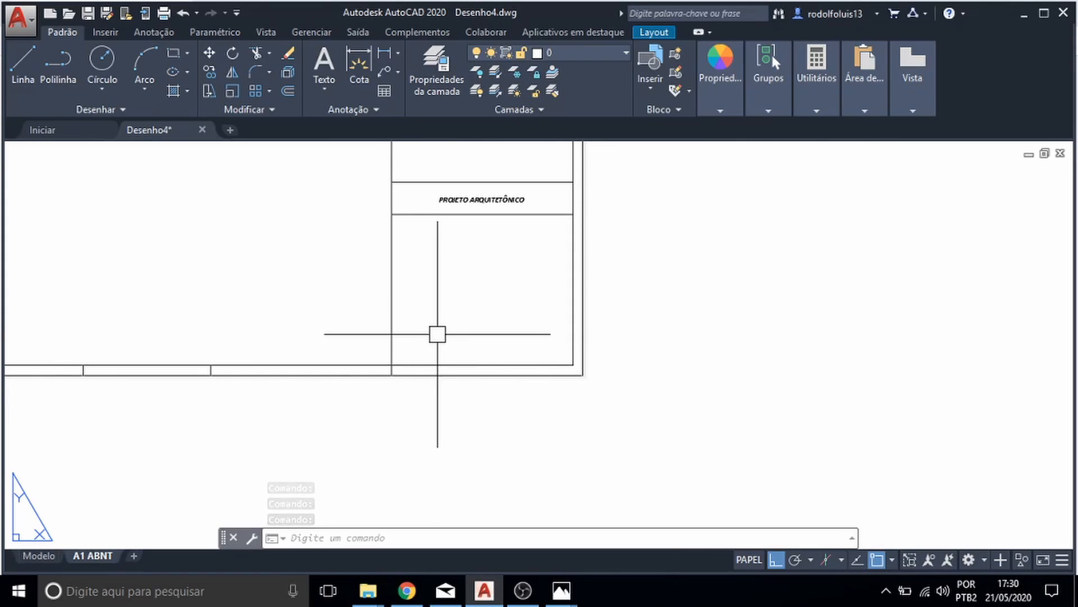
pyautogui.press('Return')
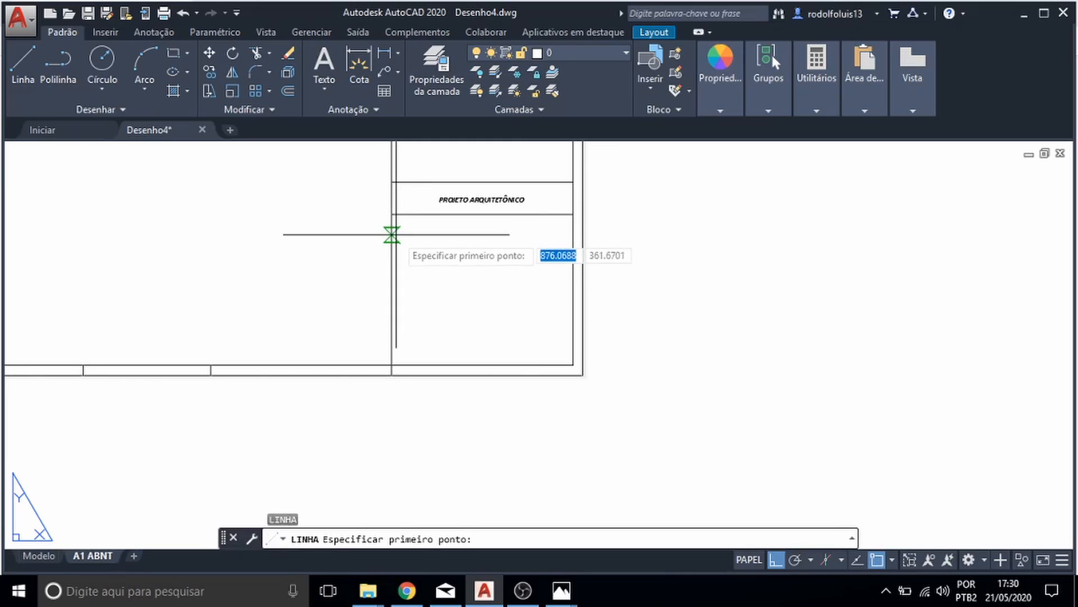
pyautogui.click(391, 224)
pyautogui.press('Escape')
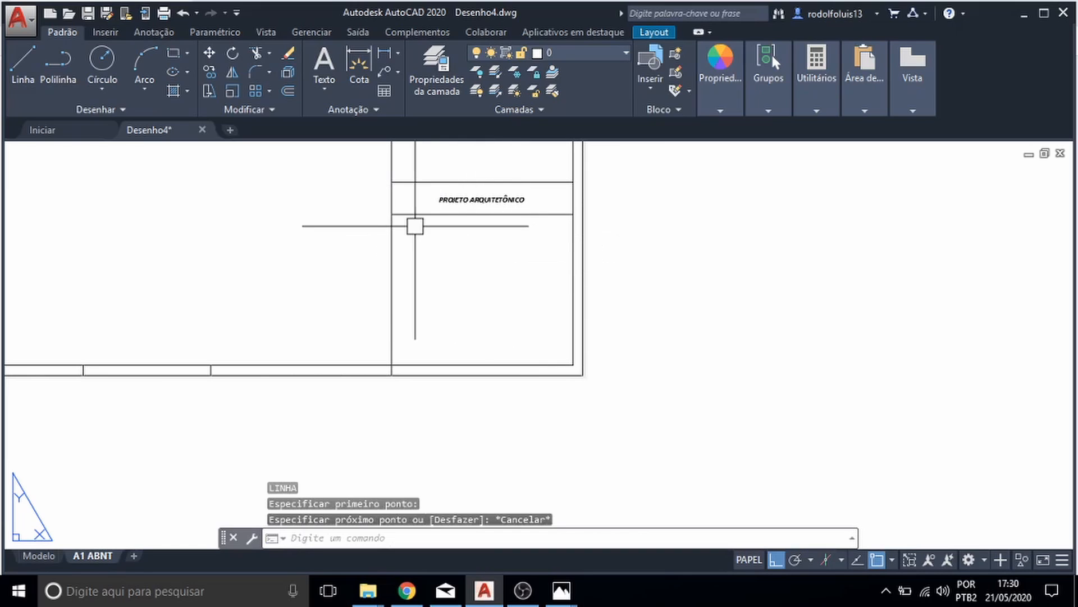
pyautogui.write('LI')
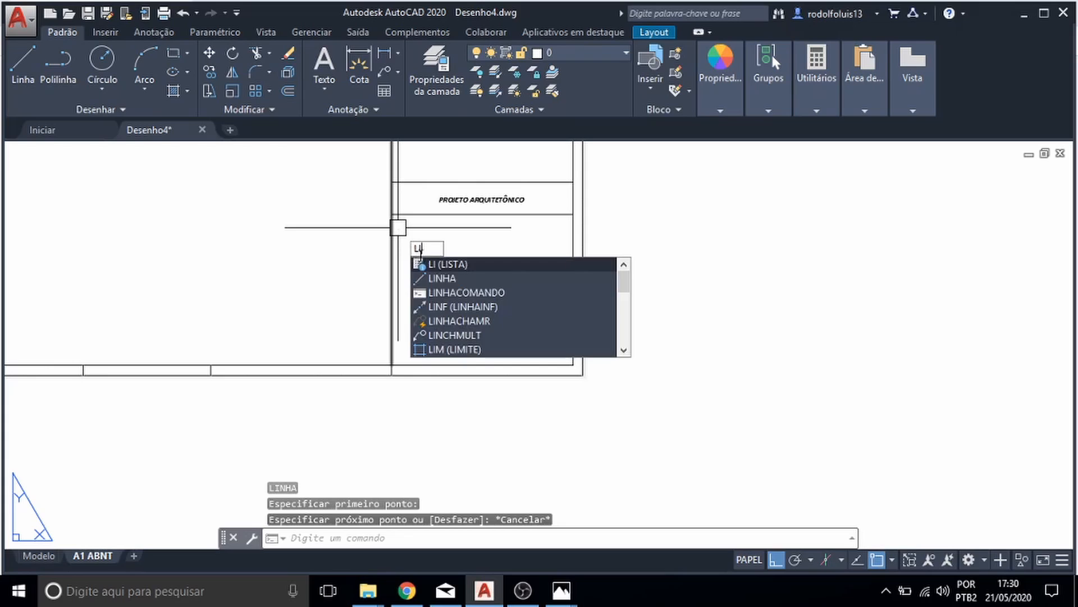
pyautogui.press('Return')
pyautogui.press('Escape')
pyautogui.press('Escape')
# - Draw a horizontal line across the title block a short distance below the PROJETO ARQUITETÔNICO cell
pyautogui.write('L')
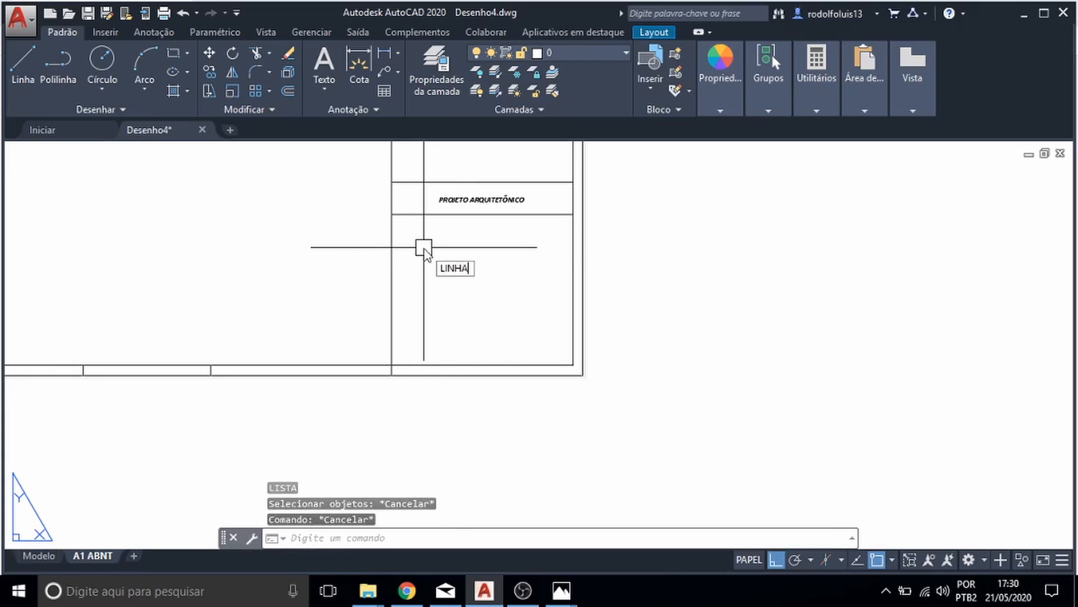
pyautogui.write('INHA')
pyautogui.press('Return')
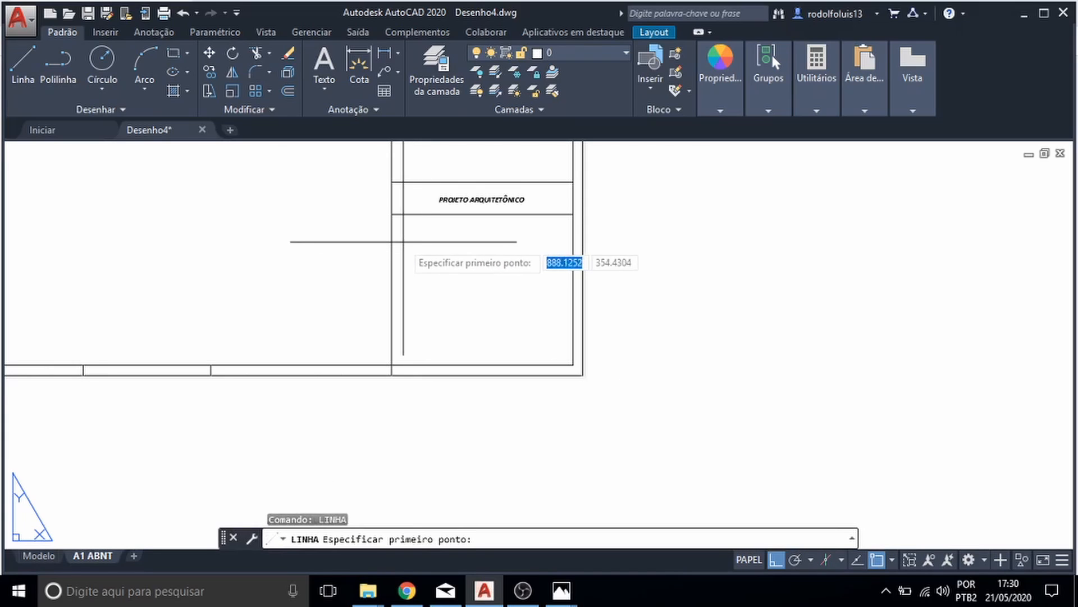
pyautogui.click(392, 242)
pyautogui.click(574, 242)
pyautogui.press('Escape')
pyautogui.press('Escape')
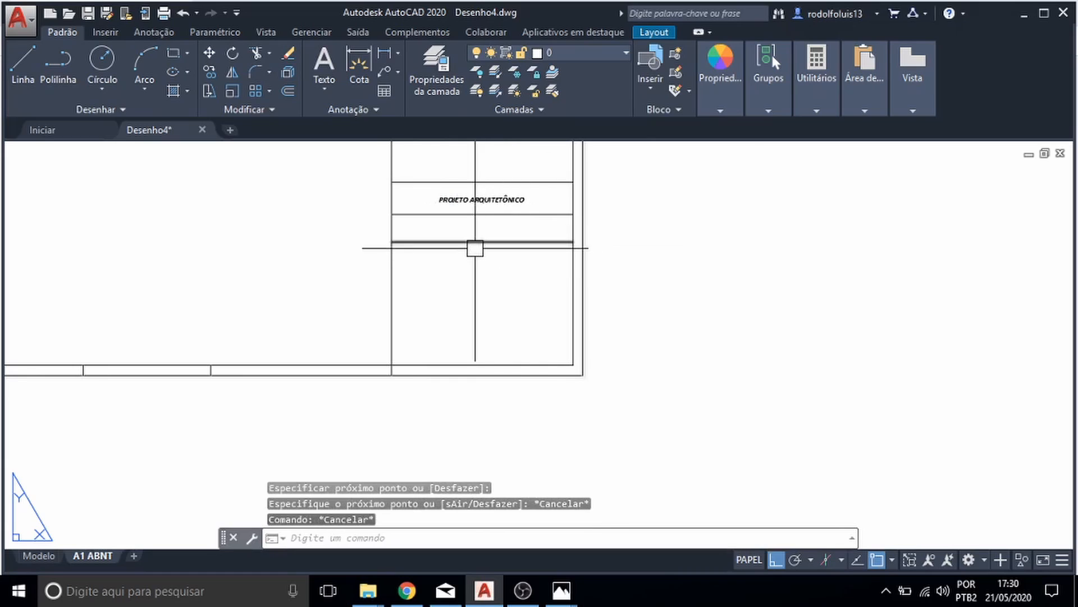
pyautogui.scroll(2, 475, 245)
pyautogui.scroll(-1, 476, 258)
pyautogui.write('O')
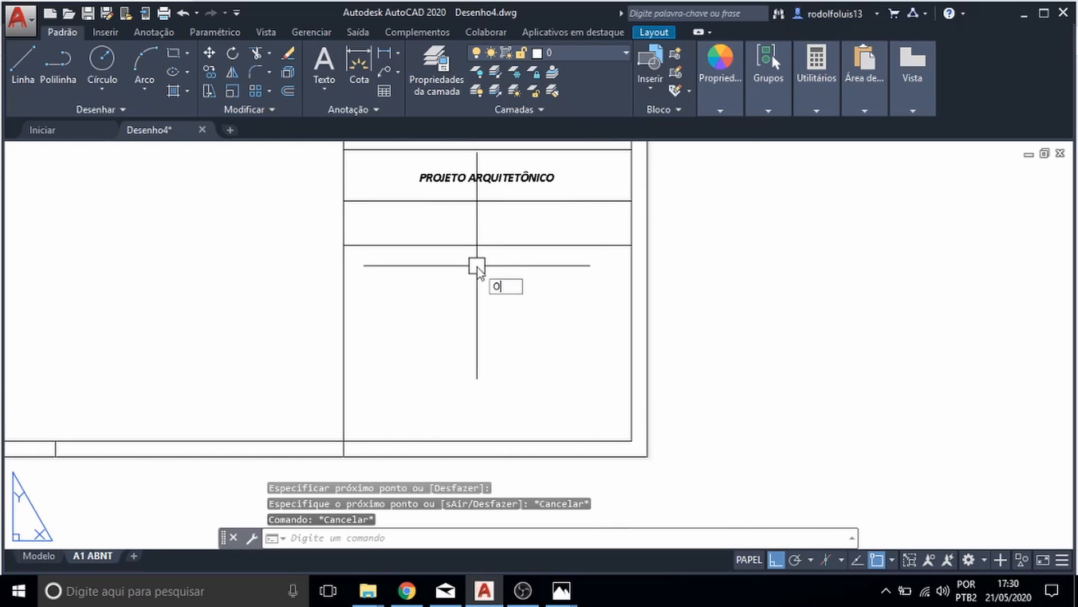
pyautogui.write('FF')
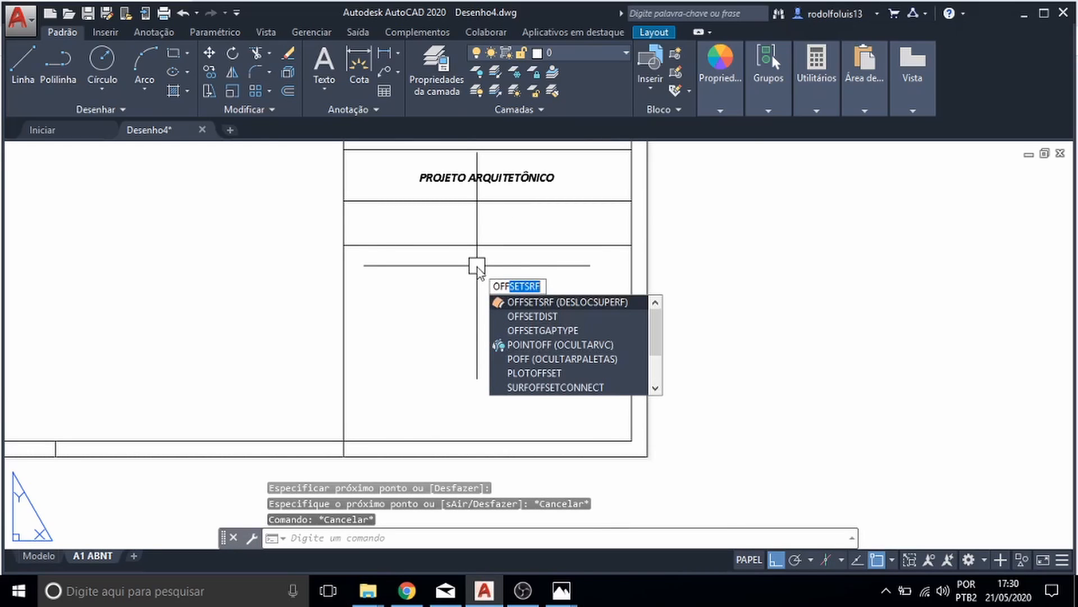
pyautogui.write('SE')
pyautogui.press('BackSpace')
pyautogui.press('BackSpace')
pyautogui.press('BackSpace')
pyautogui.press('BackSpace')
pyautogui.press('BackSpace')
# - Offset the title block's lowest divider line 20 downward to form another row
pyautogui.write('_FF')
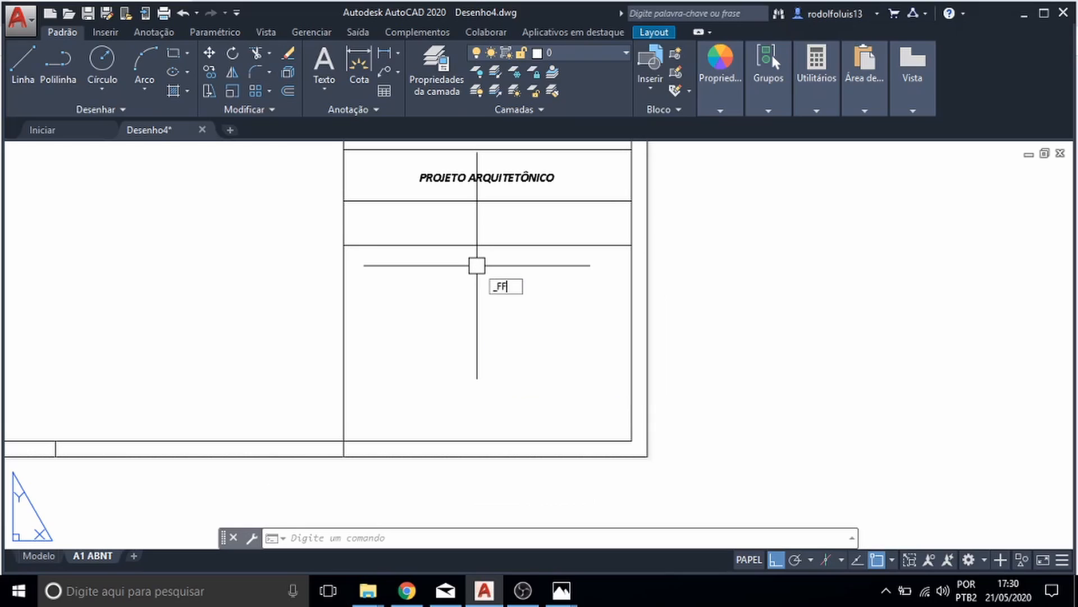
pyautogui.press('Return')
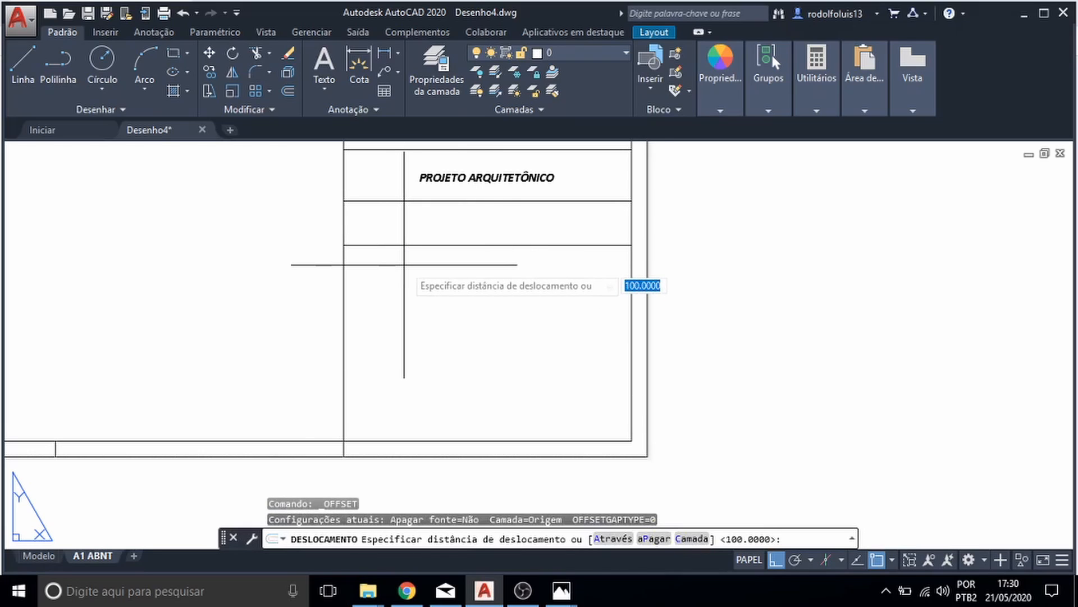
pyautogui.press('Return')
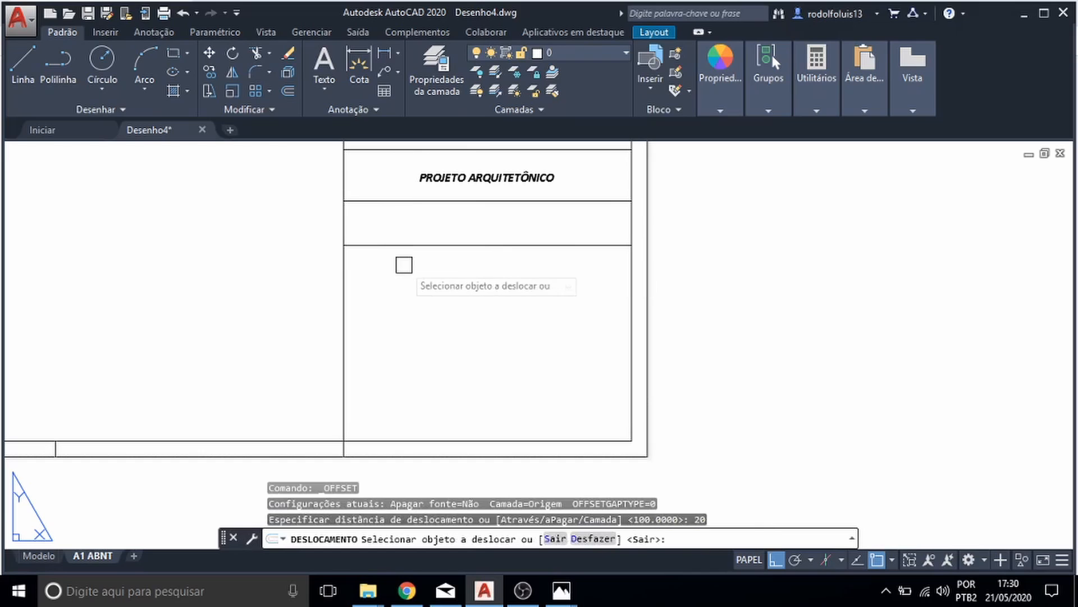
pyautogui.click(400, 249)
pyautogui.click(401, 292)
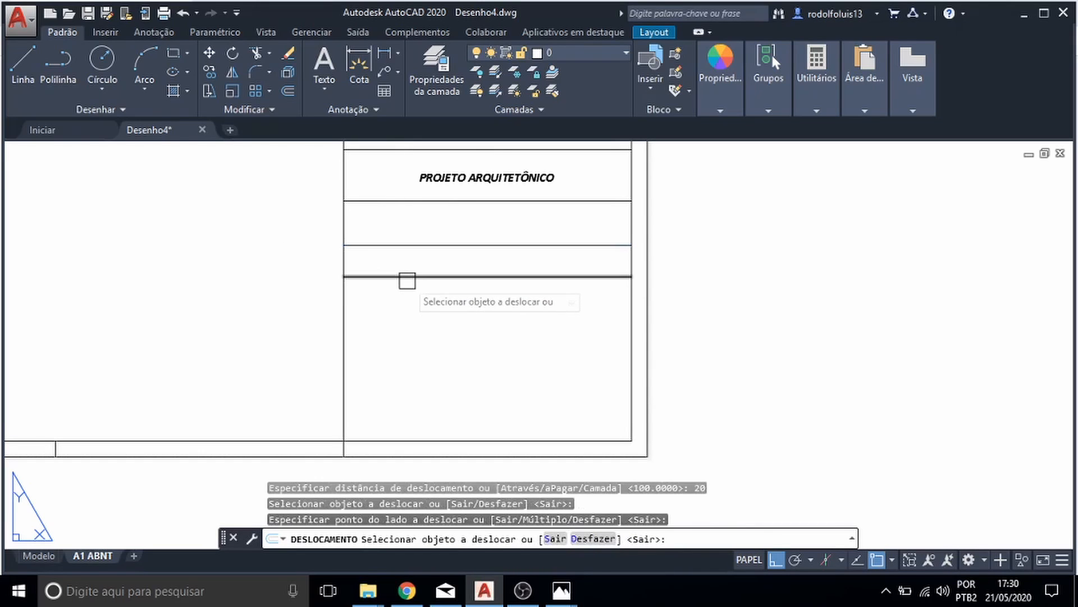
pyautogui.press('Escape')
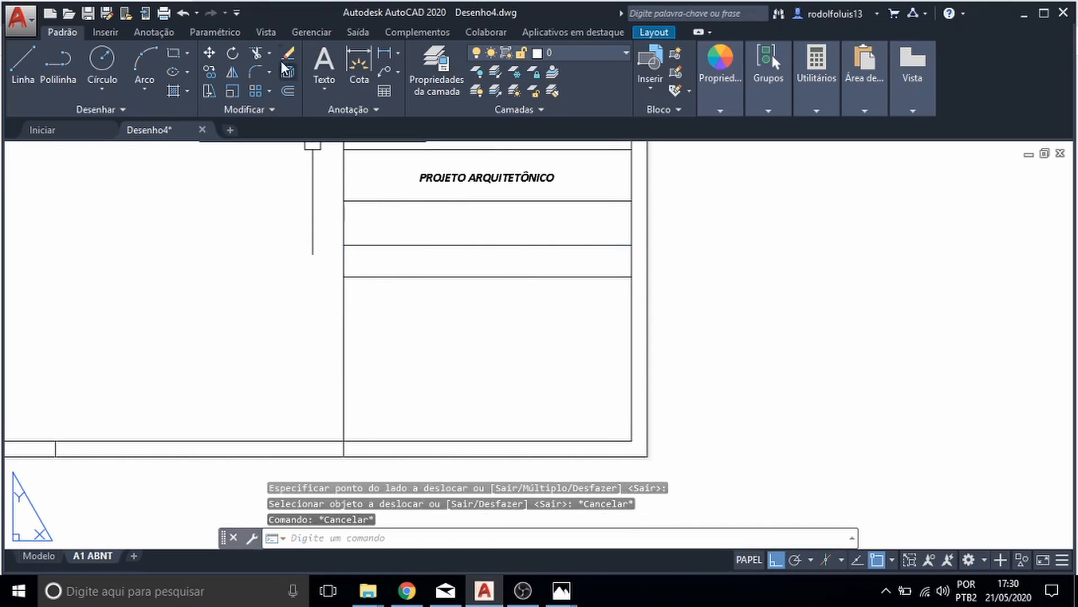
# - Place a small multiline text frame near the upper-left corner of the cell directly below PROJETO ARQUITETÔNICO
pyautogui.click(315, 60)
pyautogui.scroll(4, 351, 211)
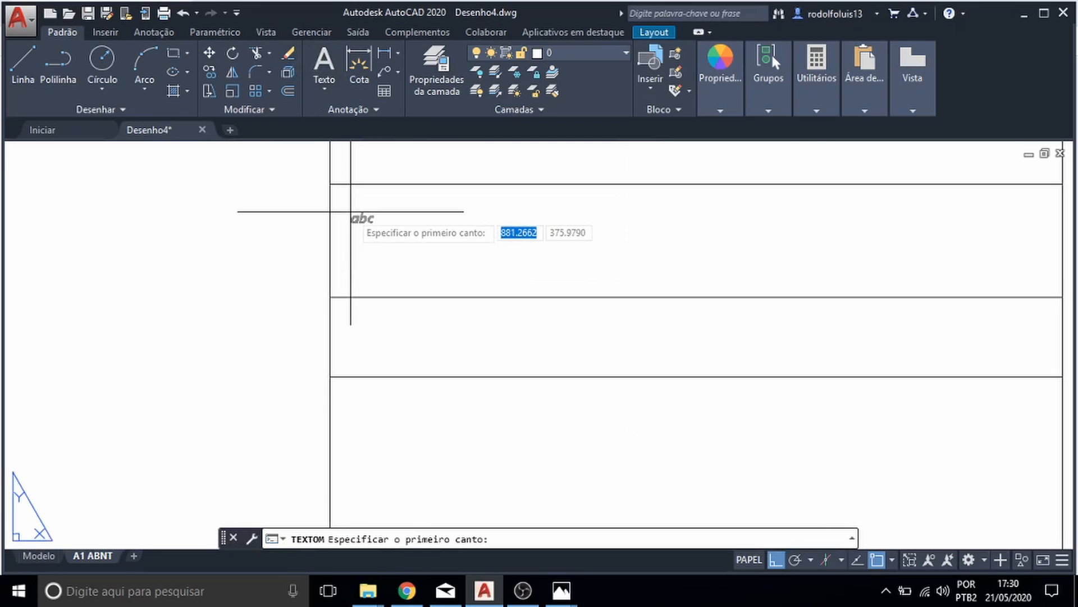
pyautogui.click(349, 207)
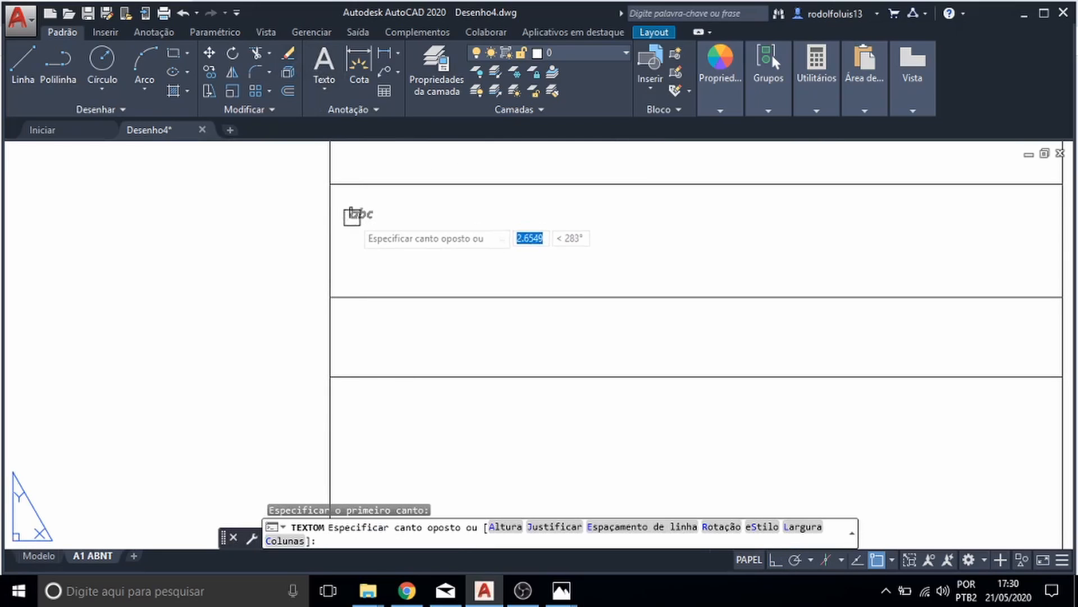
pyautogui.click(360, 228)
# - Write RESPONSÁVEL PROJETO in capitals, widen the frame to keep it on one line, and finish editing
pyautogui.write('resp')
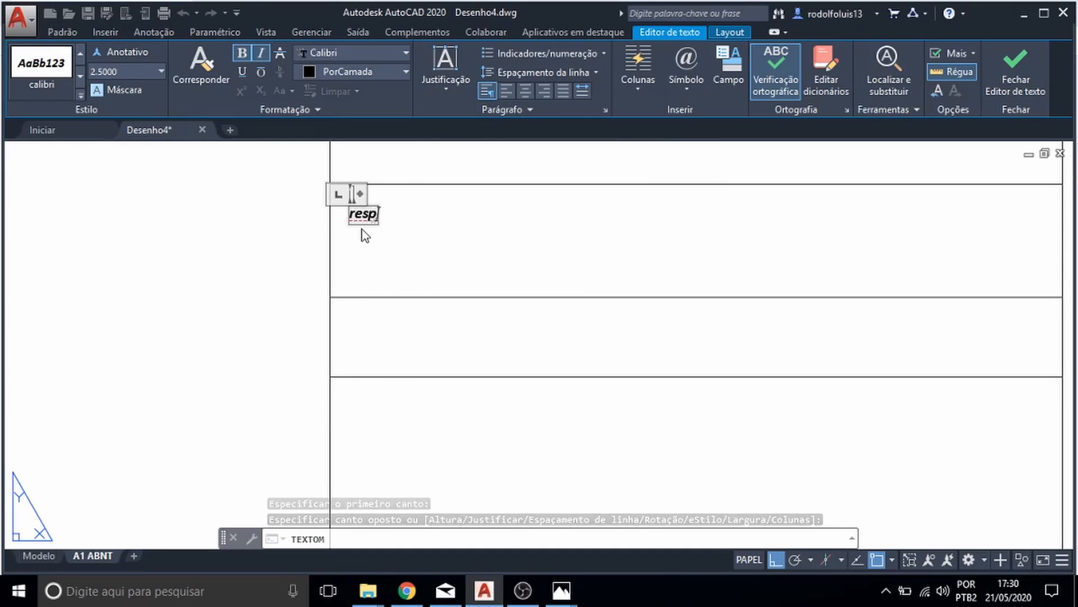
pyautogui.press('BackSpace')
pyautogui.press('BackSpace')
pyautogui.press('BackSpace')
pyautogui.press('BackSpace')
pyautogui.write('RESPONSÁVEL')
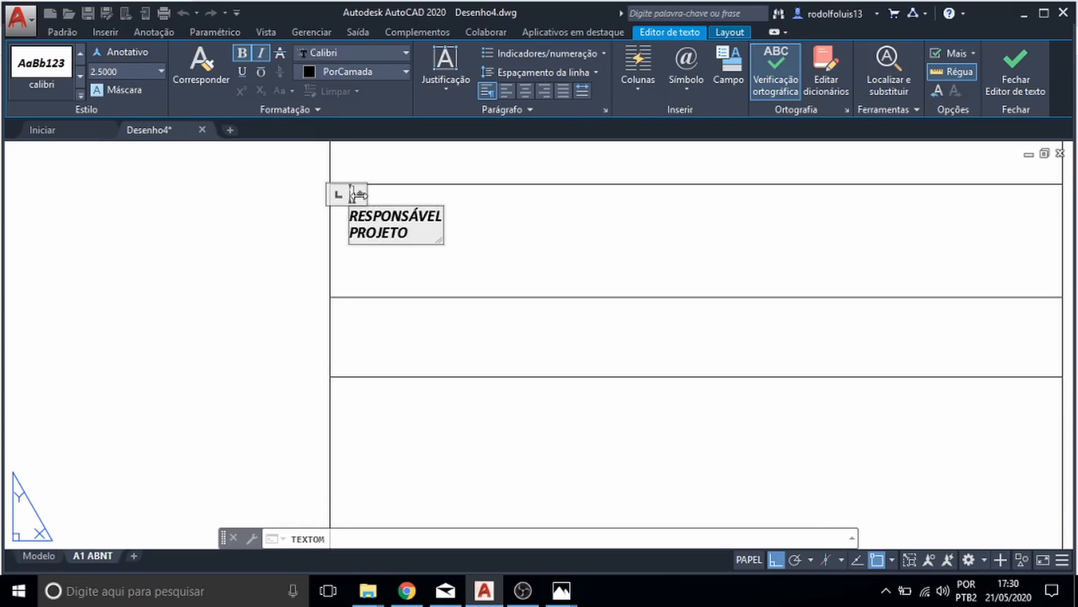
pyautogui.moveTo(358, 195); pyautogui.dragTo(556, 191)
pyautogui.click(599, 239)
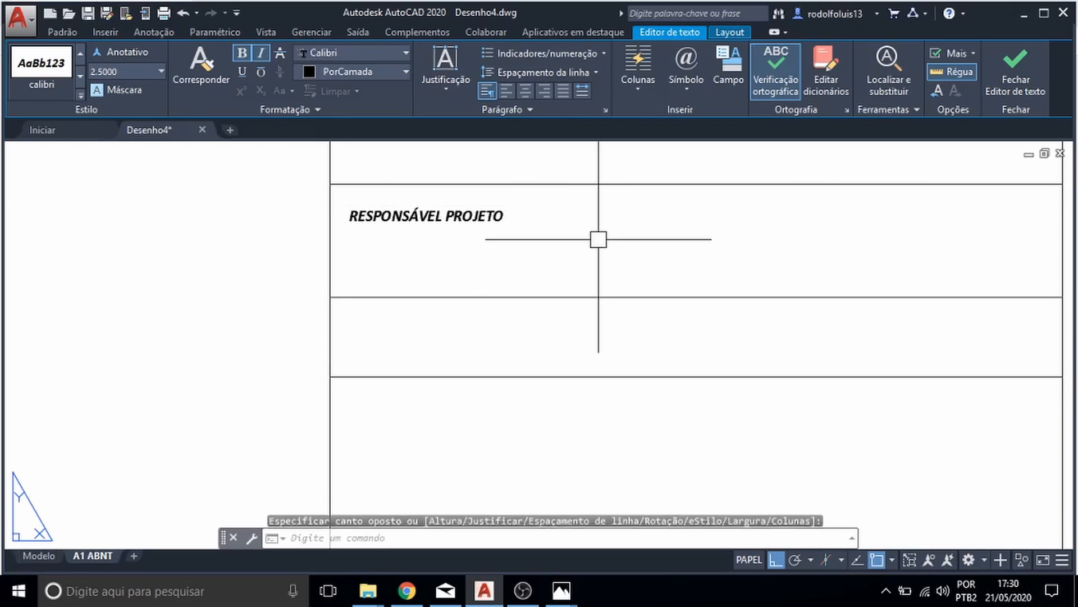
# - Move the RESPONSÁVEL PROJETO label up and left, closer to the upper-left corner of its cell
pyautogui.click(433, 219)
pyautogui.moveTo(410, 219)
pyautogui.mouseDown()
pyautogui.moveTo(411, 199)
pyautogui.moveTo(403, 204)
pyautogui.mouseUp()
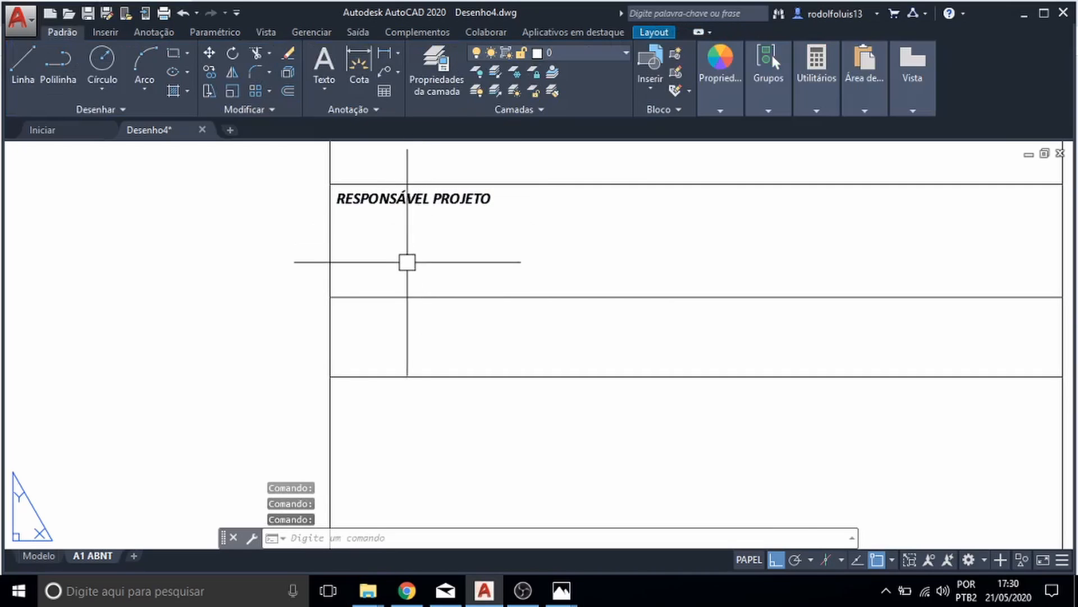
pyautogui.press('Escape')
pyautogui.click(395, 191)
pyautogui.press('Escape')
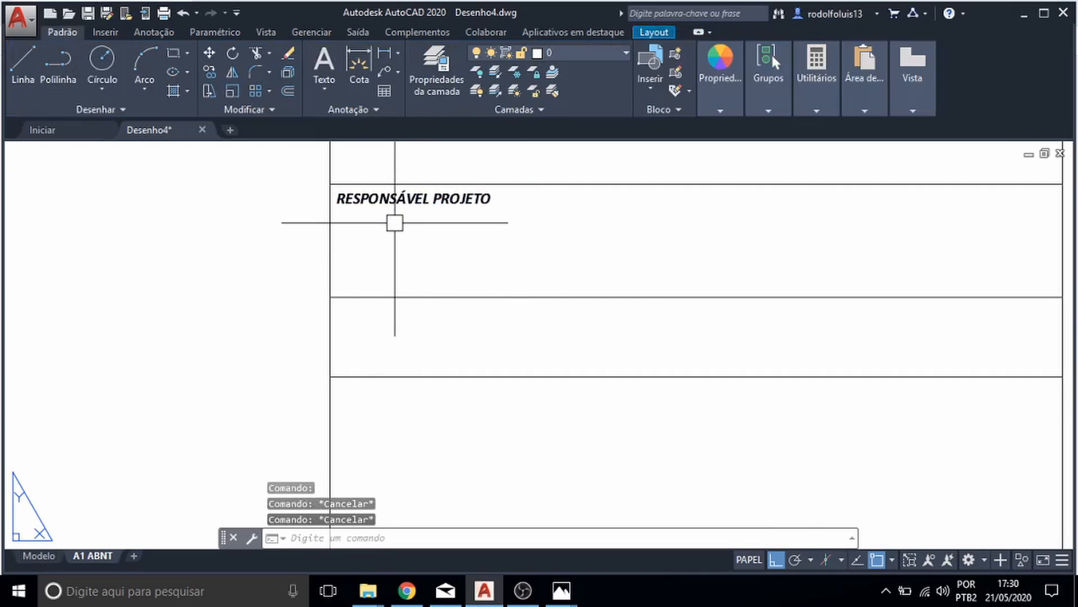
# - Copy the RESPONSÁVEL PROJETO label into the cell directly below, using the cells' upper-left corners as base and target points
pyautogui.write('COPIAR')
pyautogui.press('Return')
pyautogui.click(379, 206)
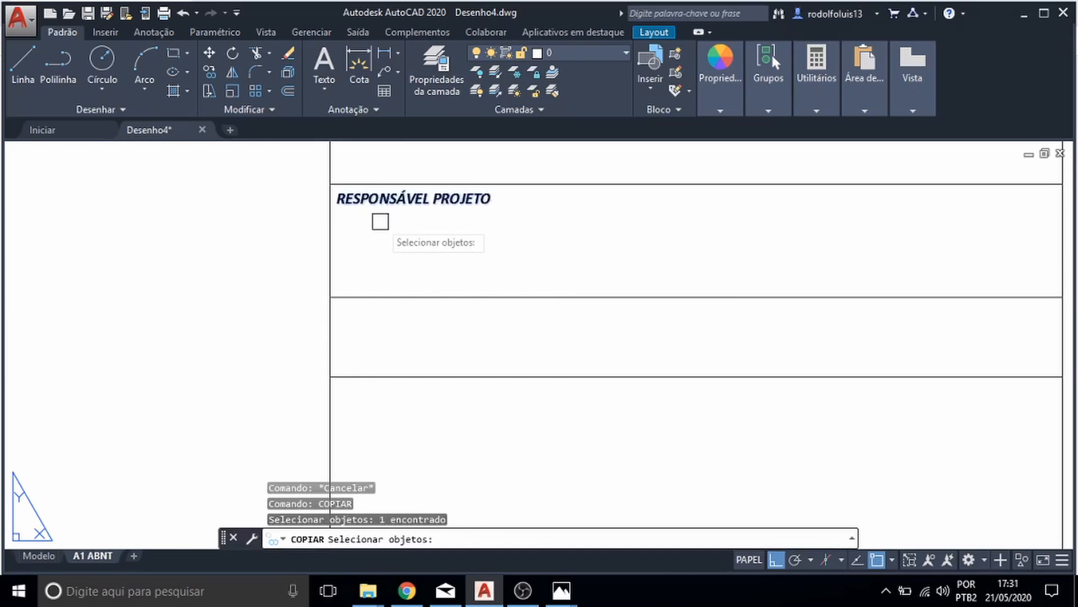
pyautogui.press('Return')
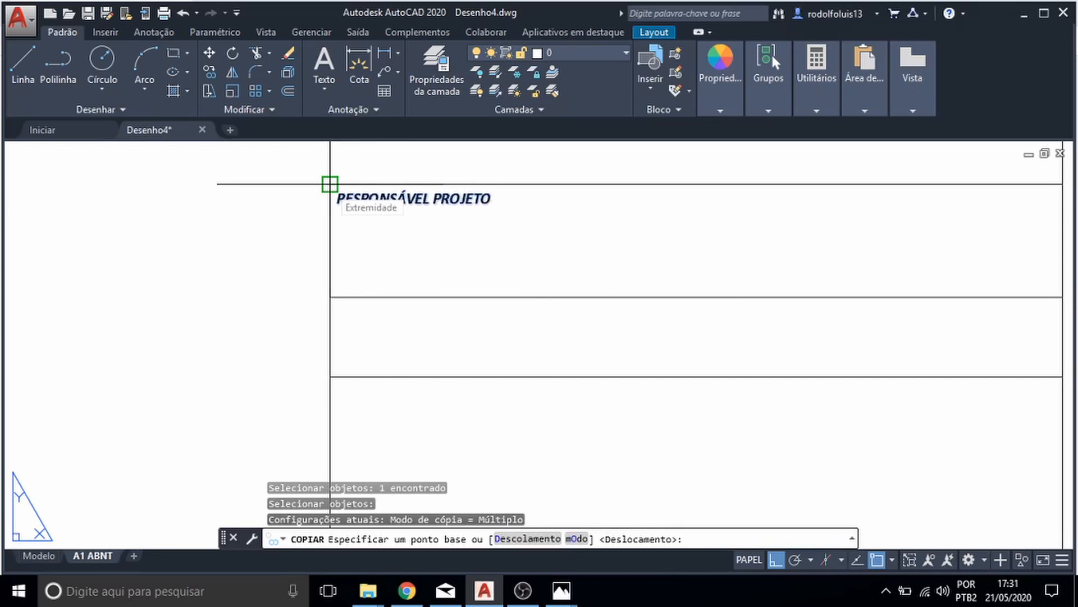
pyautogui.click(329, 184)
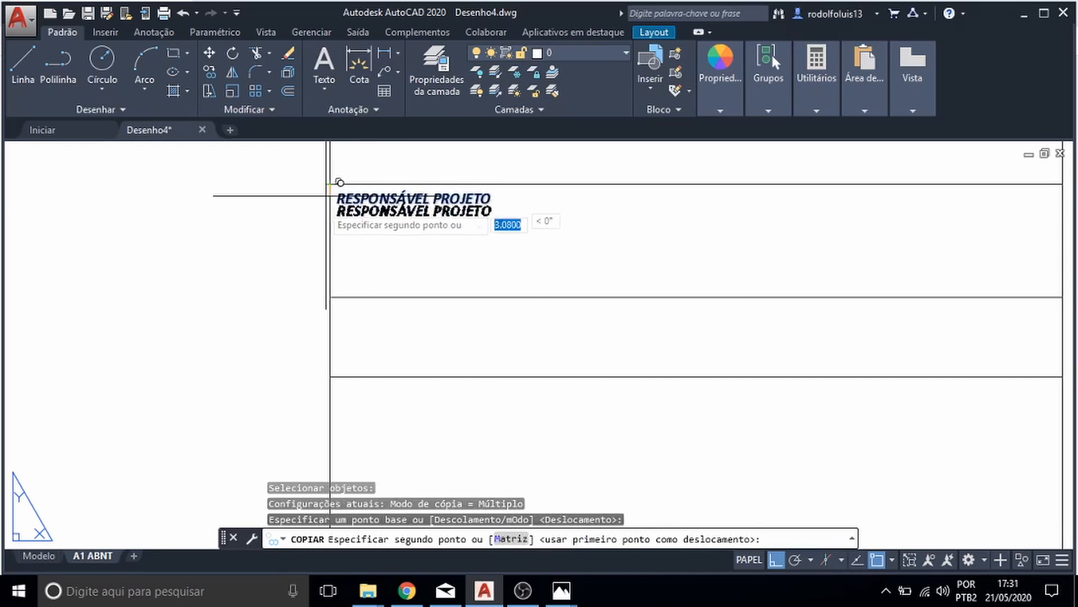
pyautogui.click(330, 298)
pyautogui.moveTo(337, 301); pyautogui.dragTo(296, 248, button='middle')
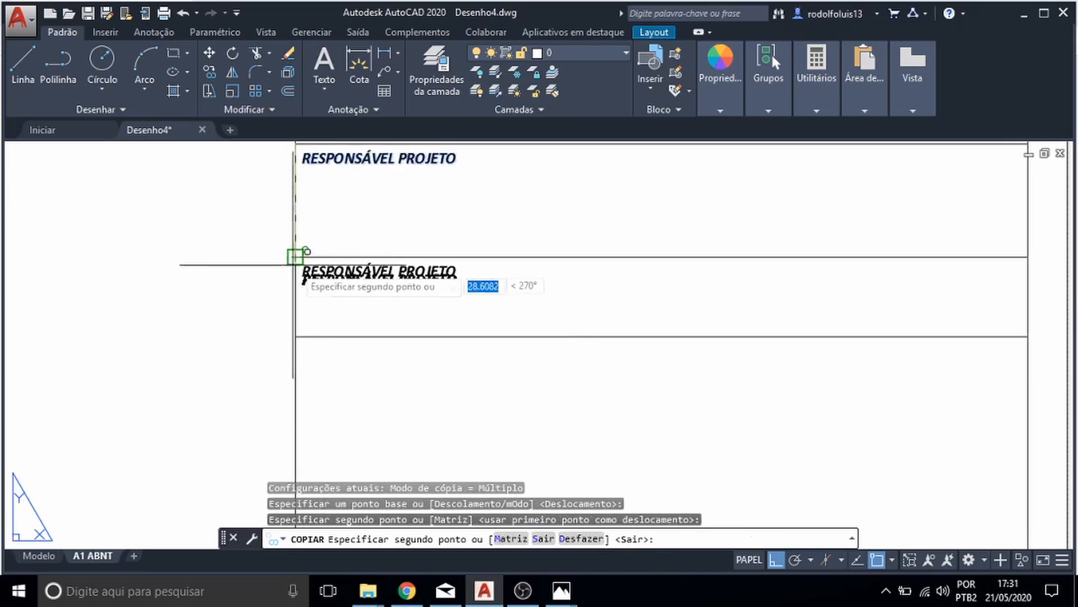
pyautogui.press('Escape')
pyautogui.press('Escape')
# - Change the copied label in the lower cell to read RESPONSÁVEL EXECUÇÃO and finish editing
pyautogui.click(397, 271)
pyautogui.doubleClick(409, 272)
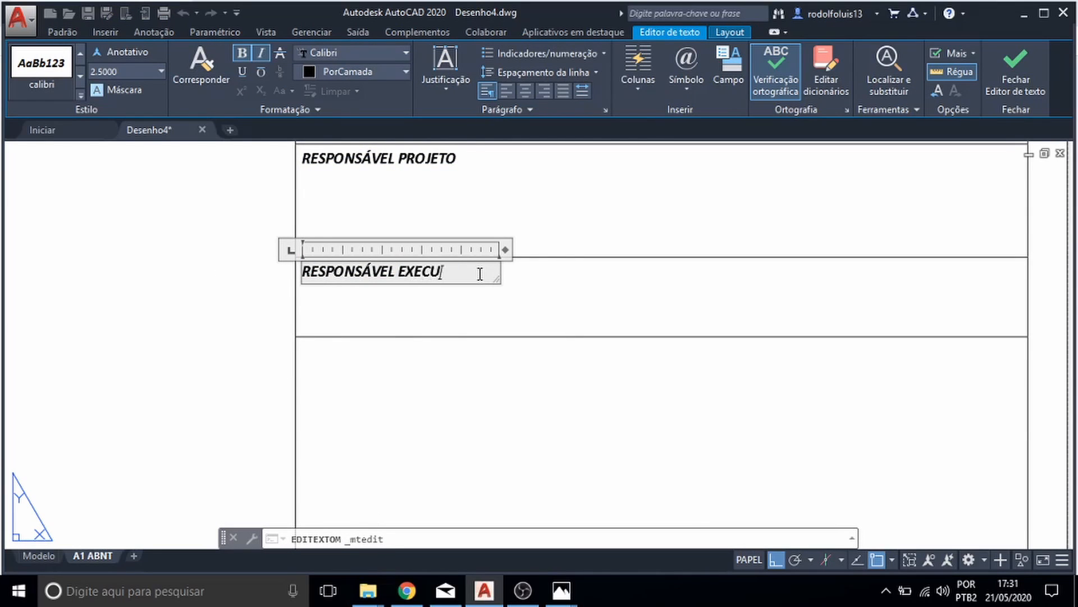
pyautogui.press('Escape')
pyautogui.press('Escape')
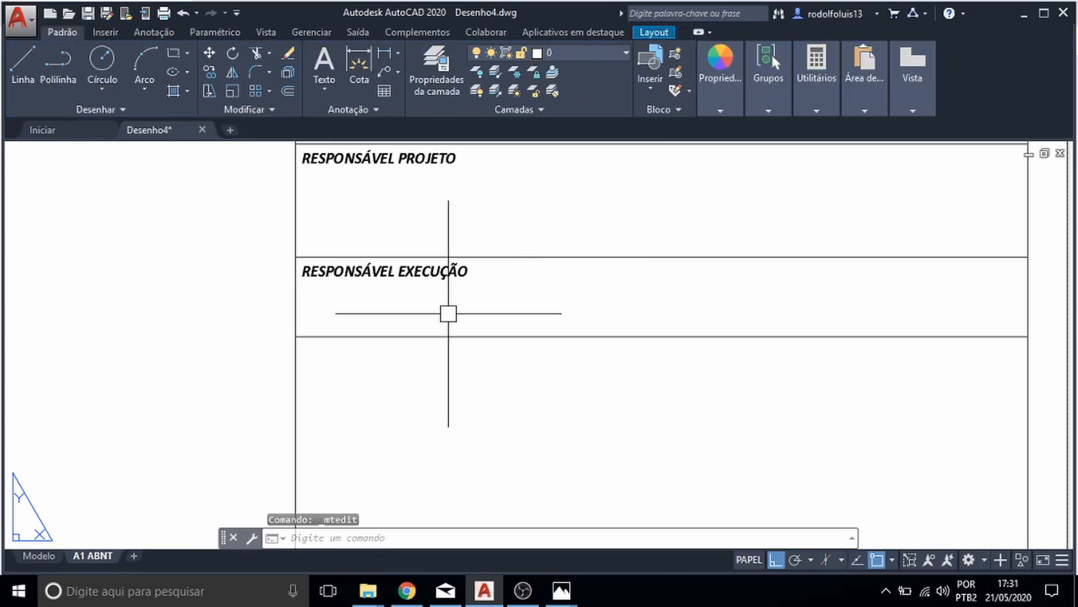
# - Copy the RESPONSÁVEL EXECUÇÃO label from its cell's upper-left corner to the same corner of the cell below
pyautogui.scroll(-2, 457, 258)
pyautogui.scroll(2, 438, 275)
pyautogui.scroll(-2, 439, 275)
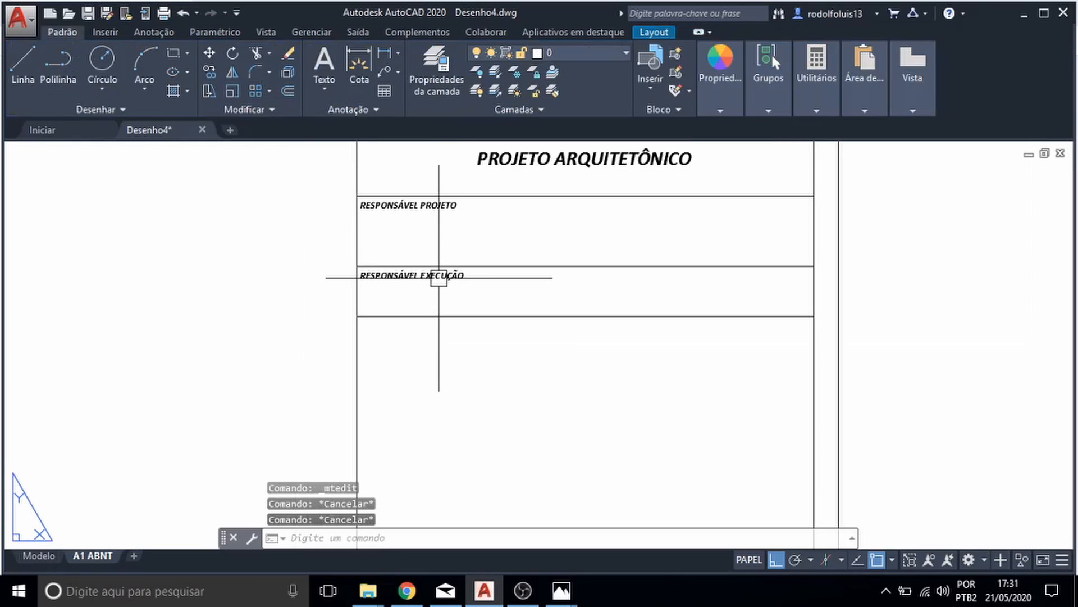
pyautogui.write('COPIAR')
pyautogui.press('Return')
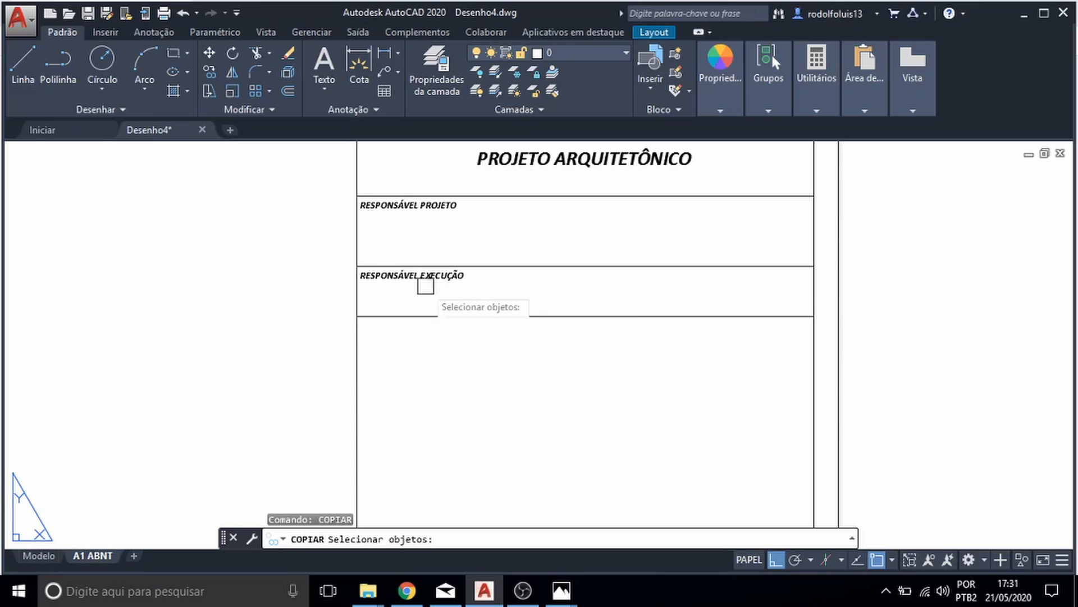
pyautogui.click(368, 266)
pyautogui.press('Return')
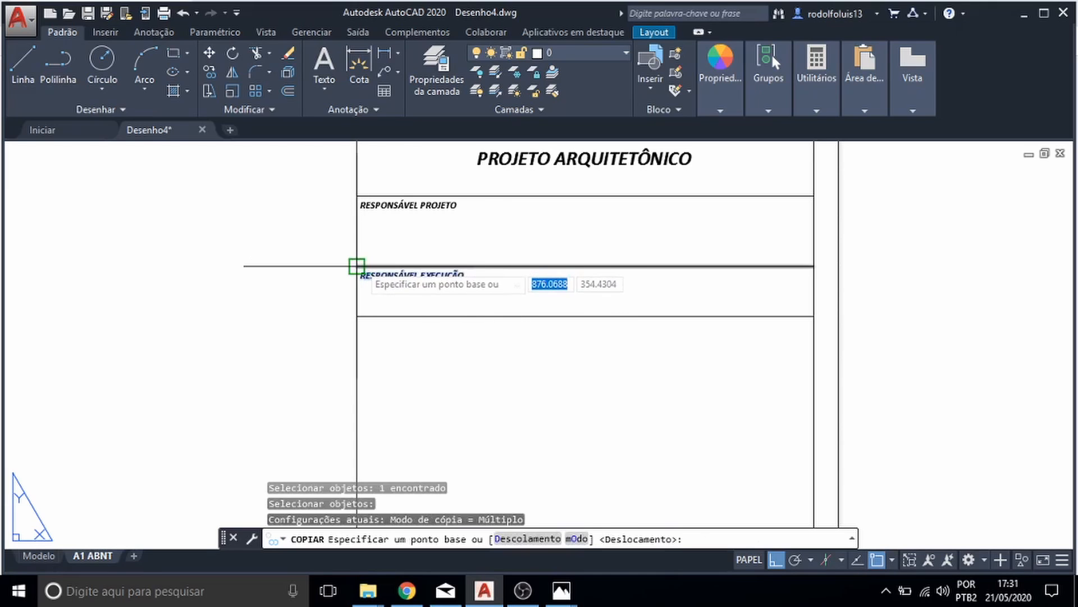
pyautogui.click(357, 266)
pyautogui.click(357, 317)
pyautogui.scroll(5, 370, 332)
pyautogui.press('Escape')
pyautogui.press('Escape')
pyautogui.press('Escape')
pyautogui.press('Escape')
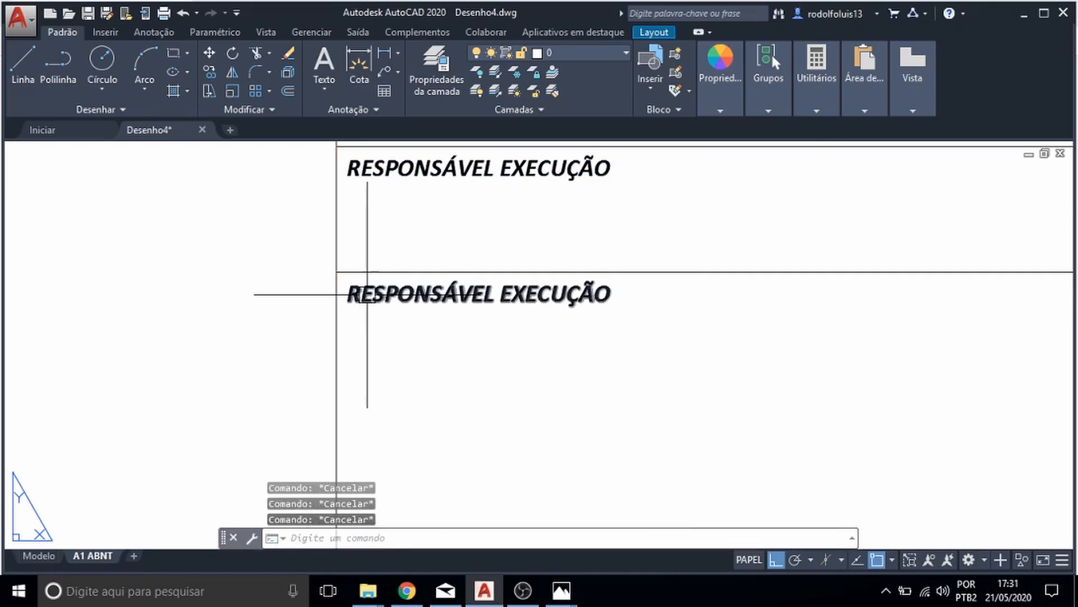
# - Replace the text of the lower RESPONSÁVEL EXECUÇÃO copy with CLIENTE: and finish editing
pyautogui.doubleClick(368, 293)
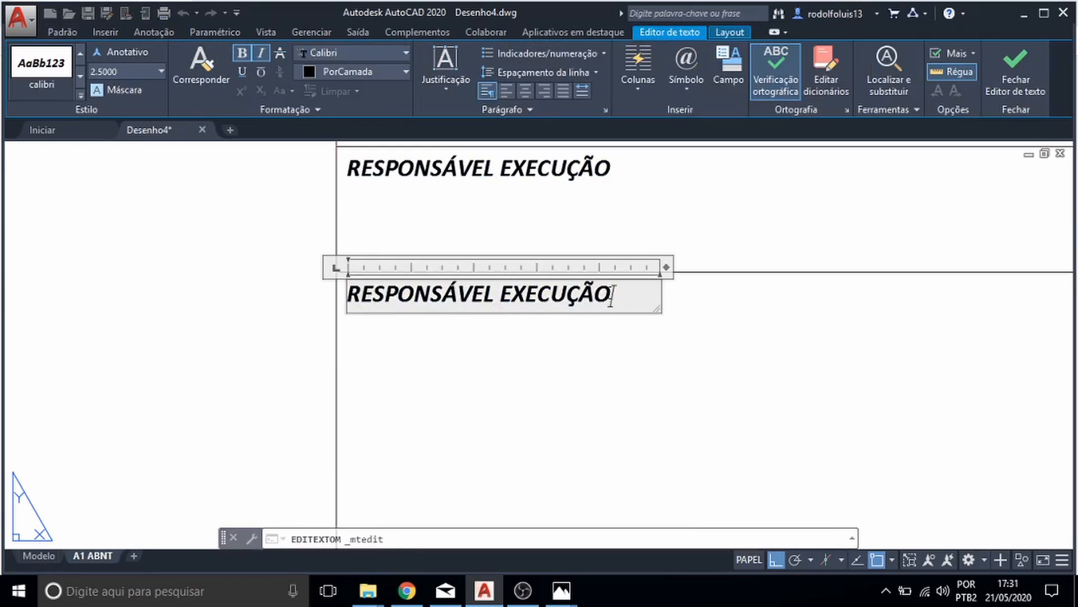
pyautogui.moveTo(612, 296); pyautogui.dragTo(341, 293)
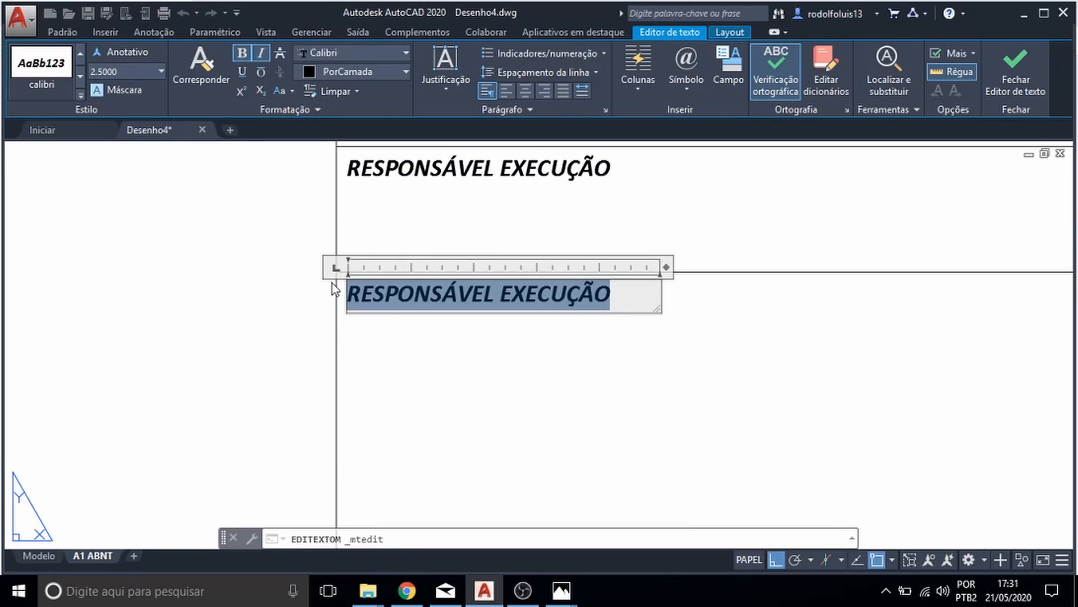
pyautogui.write('CLIENTE:')
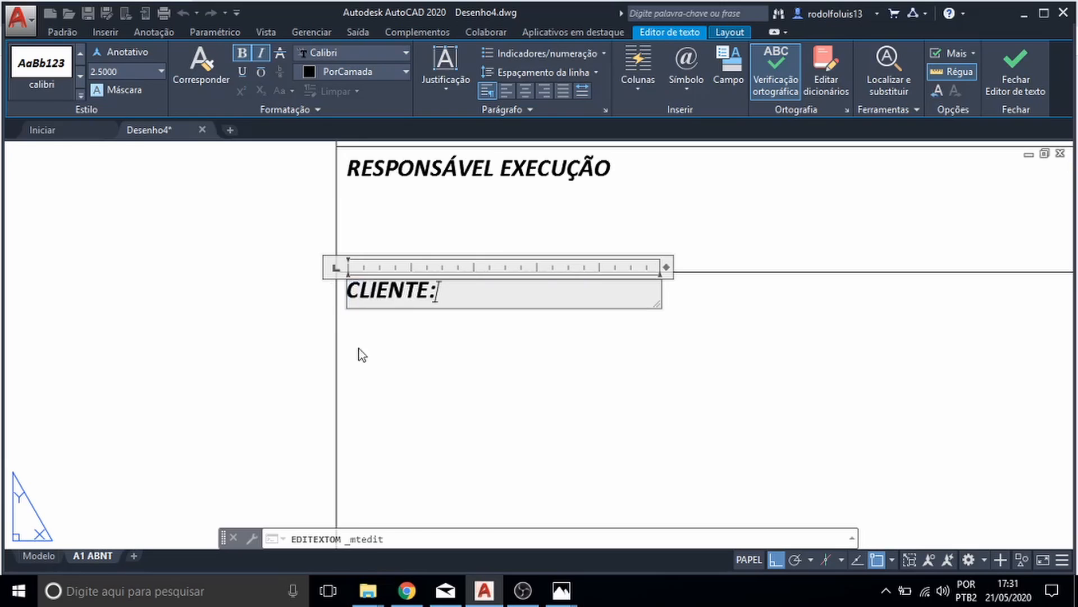
pyautogui.click(362, 355)
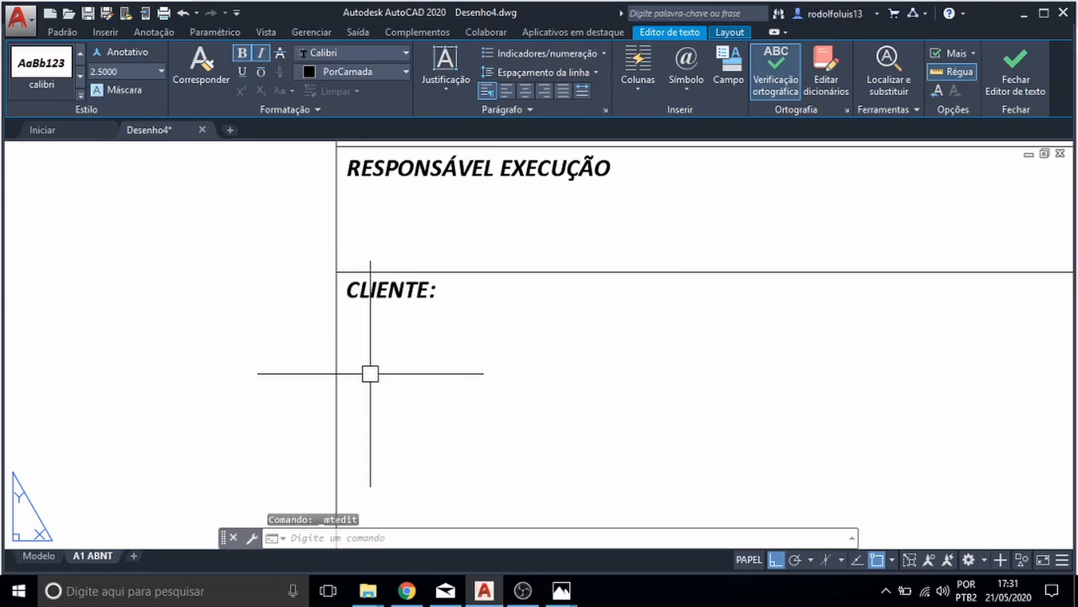
pyautogui.press('Escape')
pyautogui.press('Escape')
# - Copy the divider line above CLIENTE: twice downward, at distances of 20 and 40, to form two more rows
pyautogui.scroll(-5, 433, 332)
pyautogui.scroll(4, 468, 339)
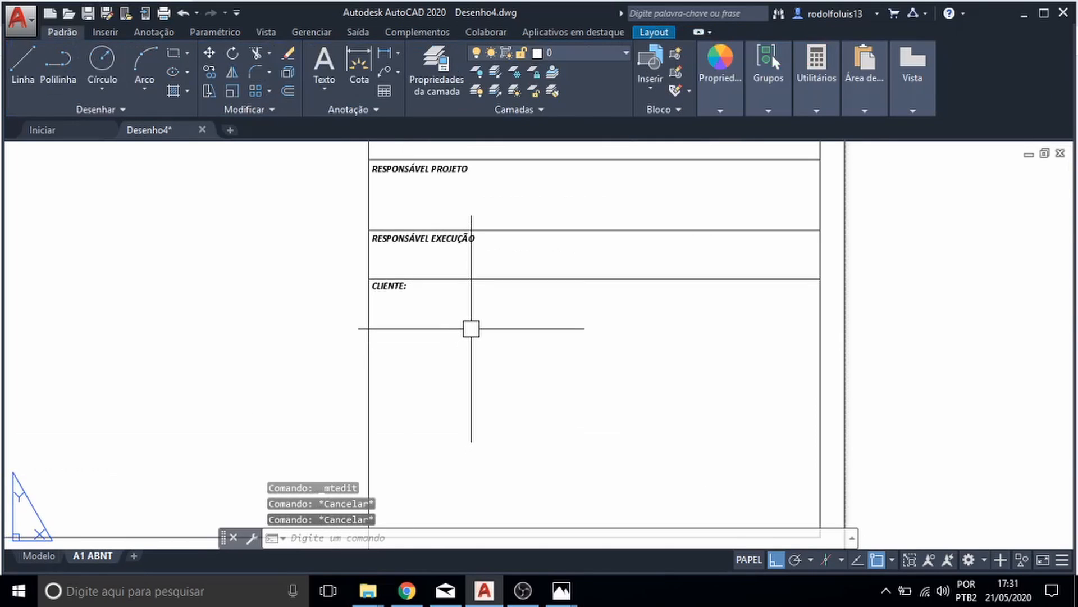
pyautogui.press('Return')
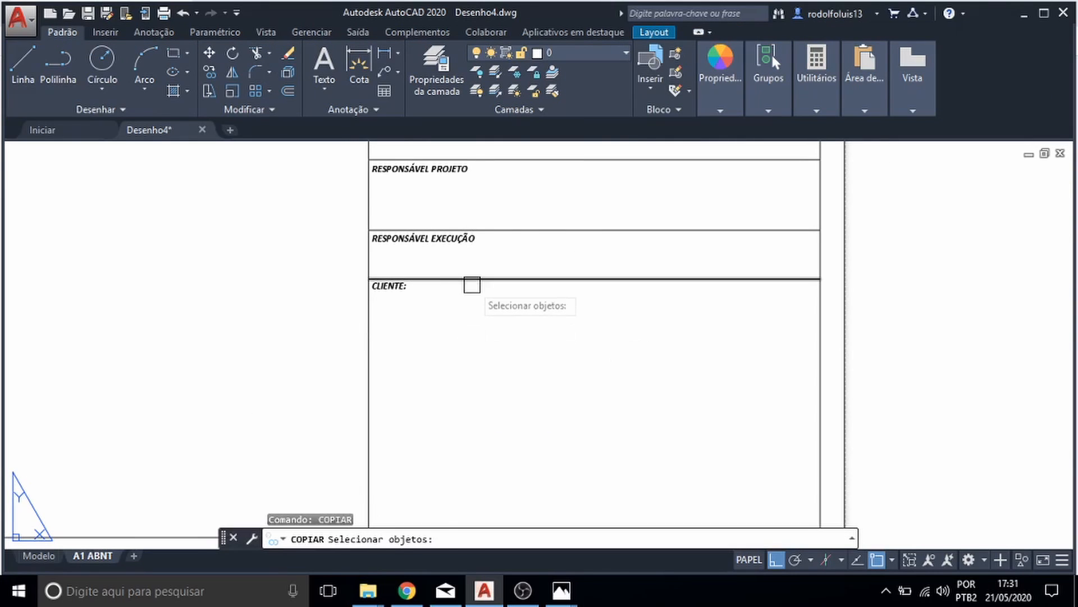
pyautogui.click(473, 279)
pyautogui.press('Return')
pyautogui.click(521, 229)
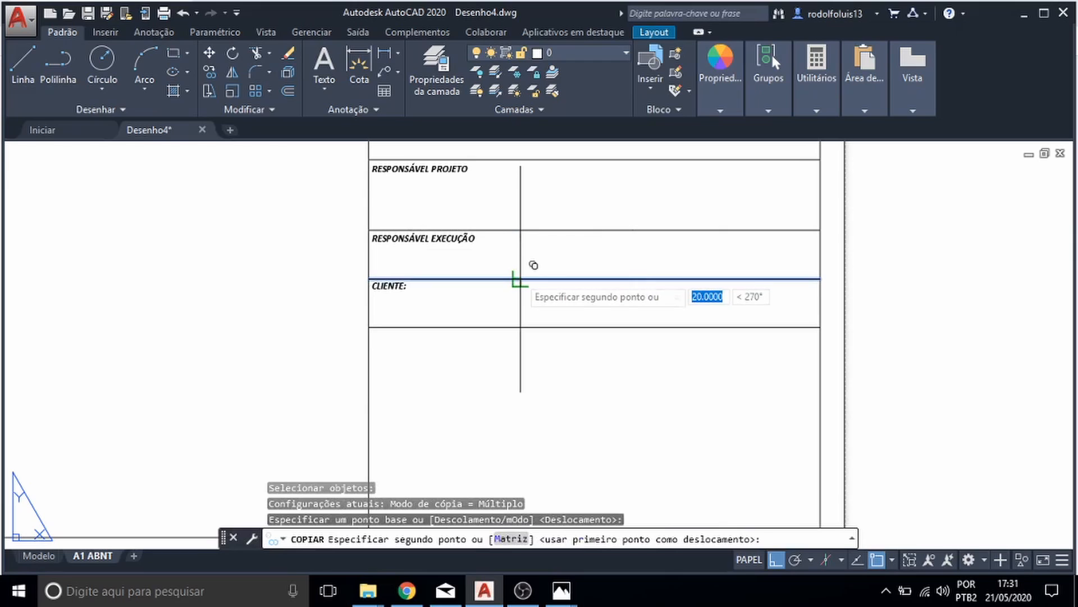
pyautogui.click(521, 279)
pyautogui.moveTo(536, 298); pyautogui.dragTo(513, 229, button='middle')
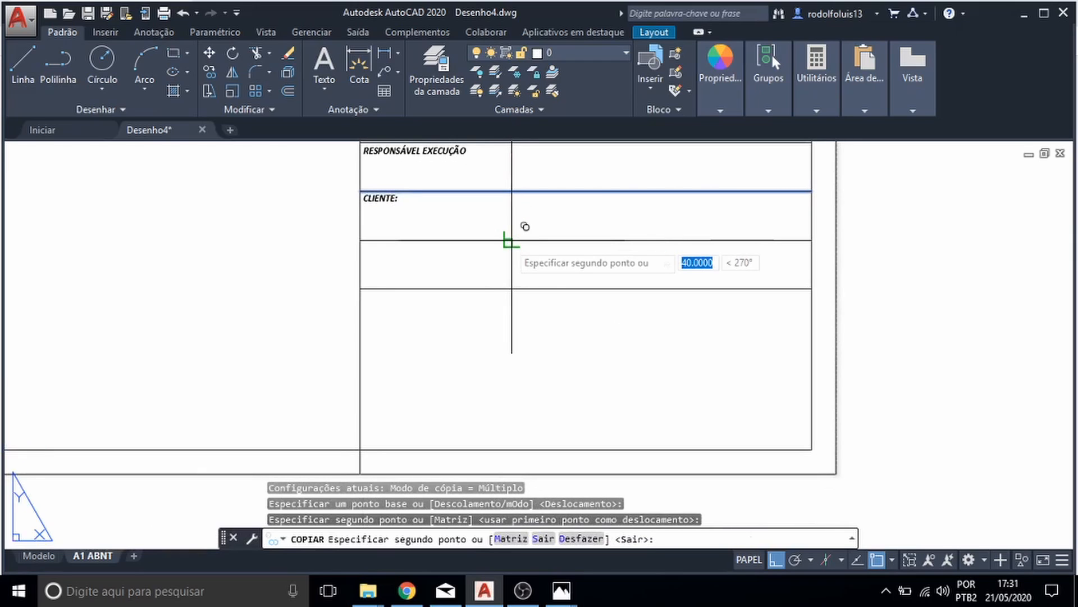
pyautogui.click(512, 241)
pyautogui.press('Escape')
pyautogui.press('Escape')
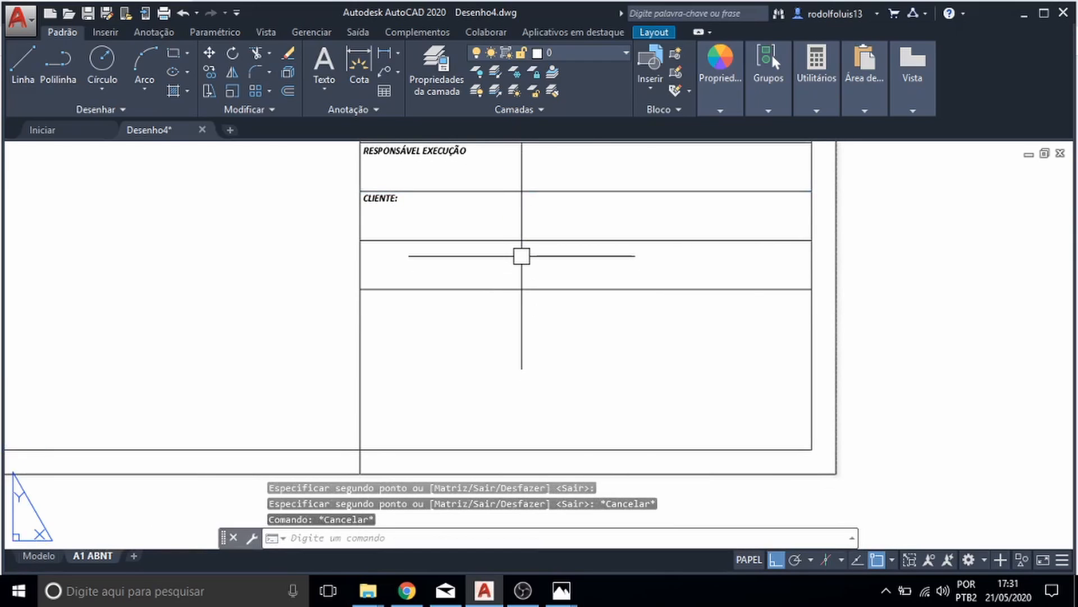
# - Copy the CLIENTE: label from its cell's upper-left corner to the same corner of the row below
pyautogui.press('Return')
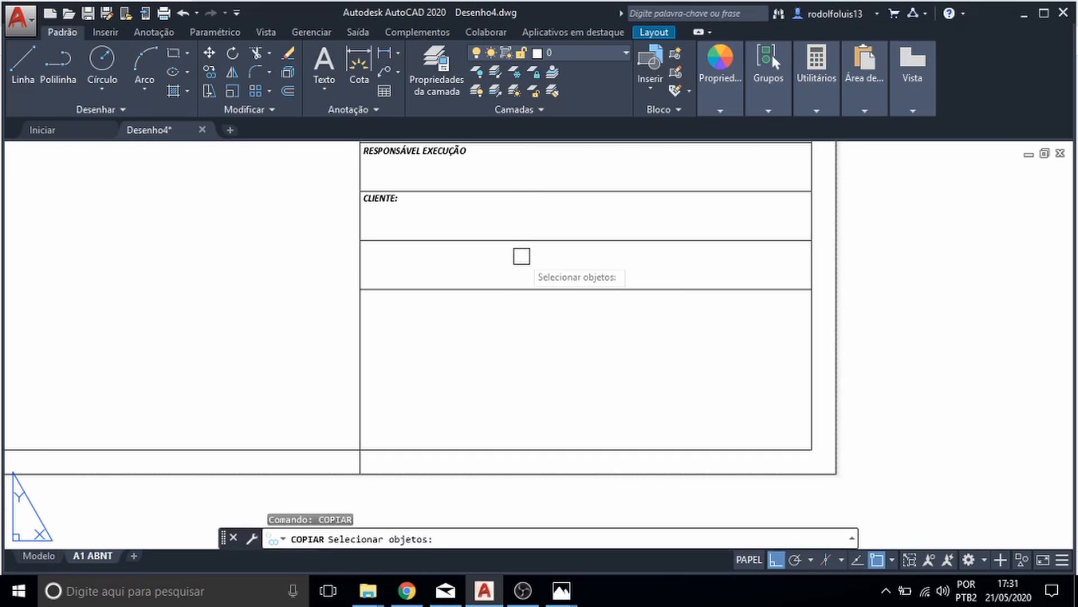
pyautogui.click(392, 198)
pyautogui.press('Return')
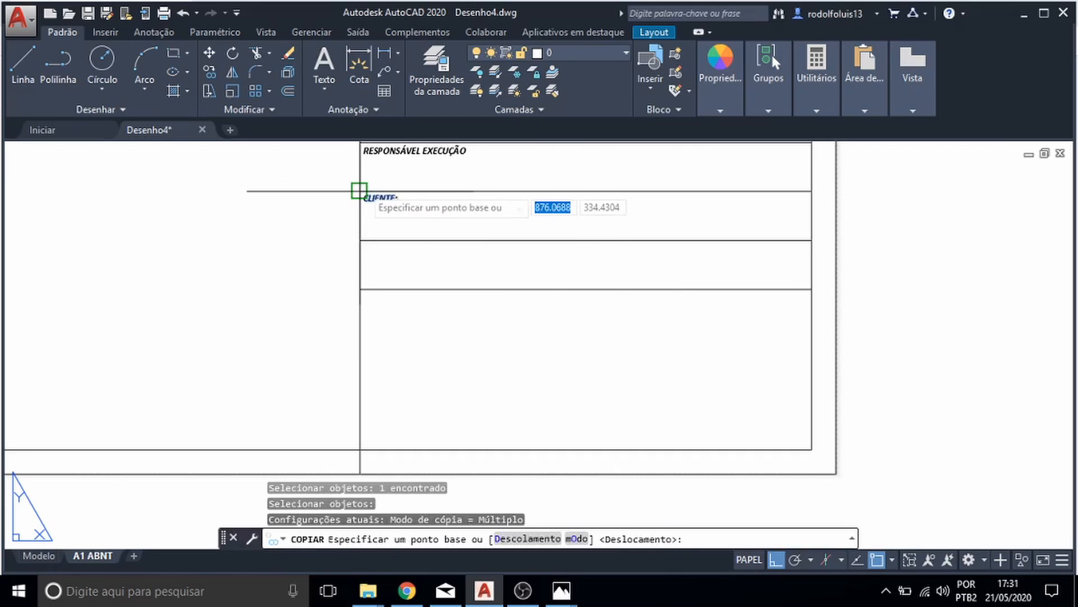
pyautogui.click(360, 191)
pyautogui.click(360, 240)
pyautogui.press('Escape')
# - Replace the text of the lower CLIENTE: copy with ENDEREÇO DA OBRA and finish editing
pyautogui.scroll(3, 360, 242)
pyautogui.doubleClick(393, 254)
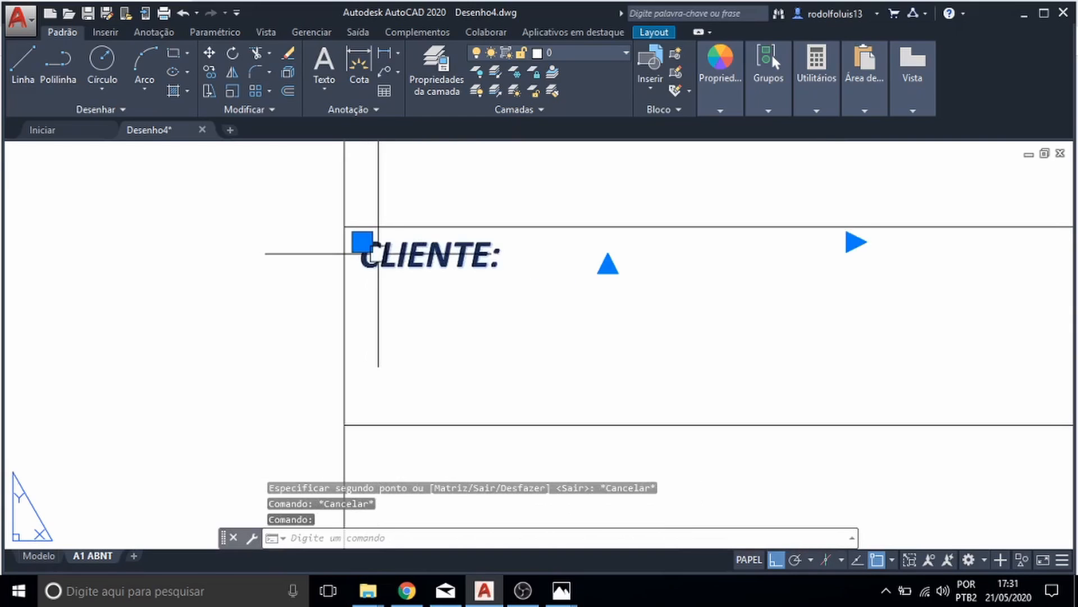
pyautogui.write('ENDERE')
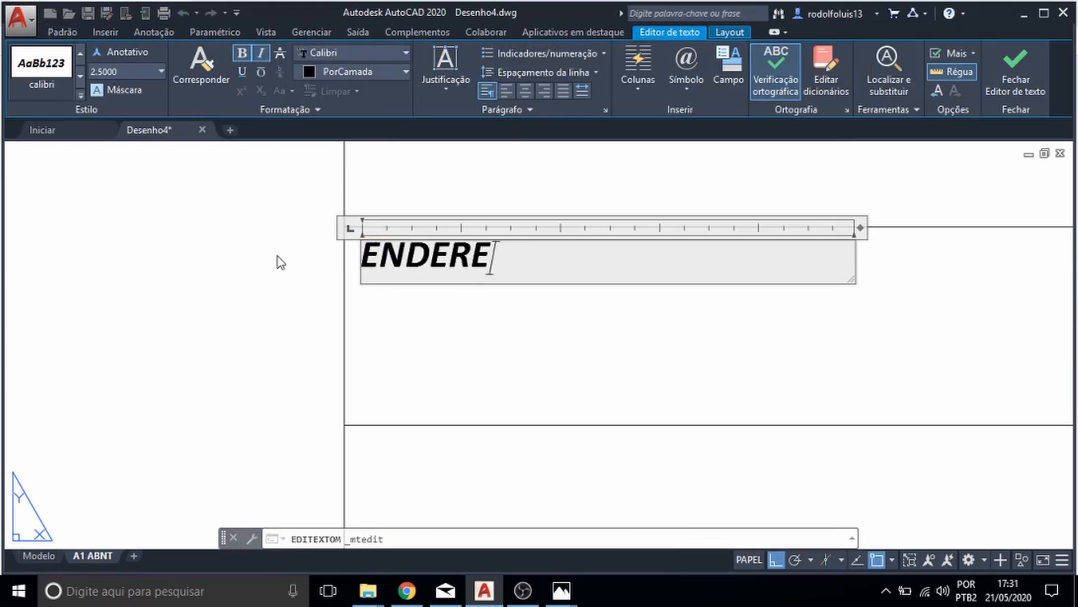
pyautogui.write('ÇO DA OBRA')
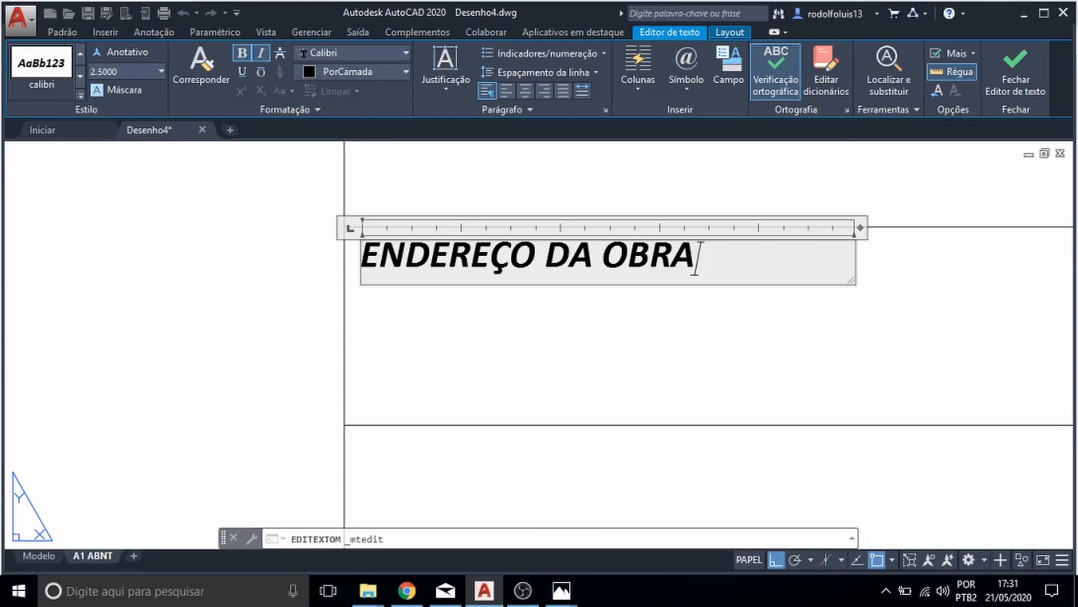
pyautogui.click(386, 303)
pyautogui.press('Escape')
pyautogui.scroll(-2, 386, 304)
pyautogui.press('Escape')
# - Copy the ENDEREÇO DA OBRA label together with the divider line above it two rows downward
pyautogui.scroll(-2, 431, 320)
pyautogui.scroll(2, 435, 337)
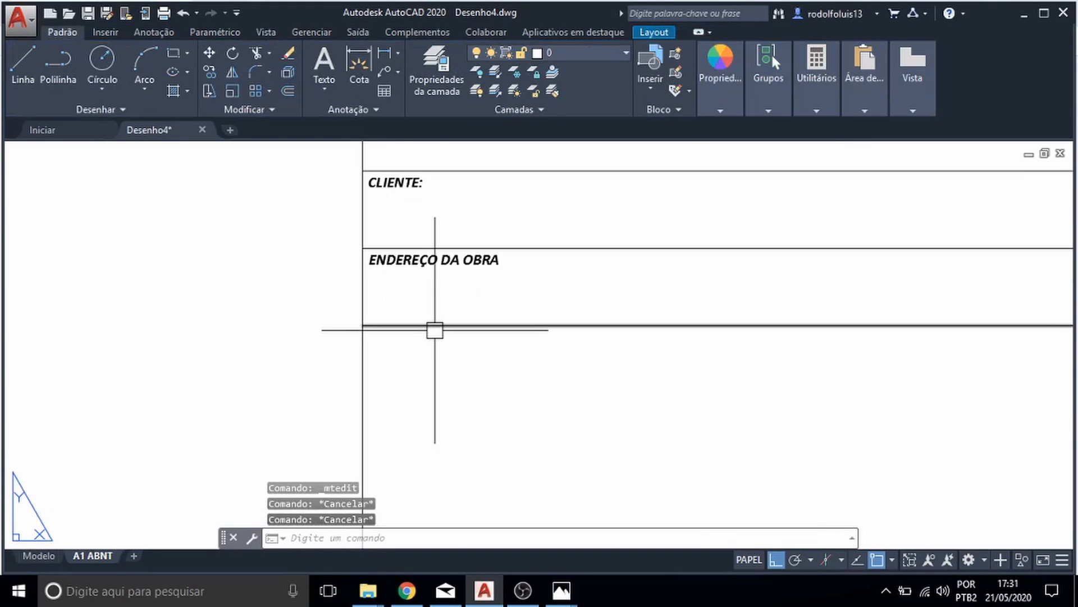
pyautogui.scroll(-5, 435, 330)
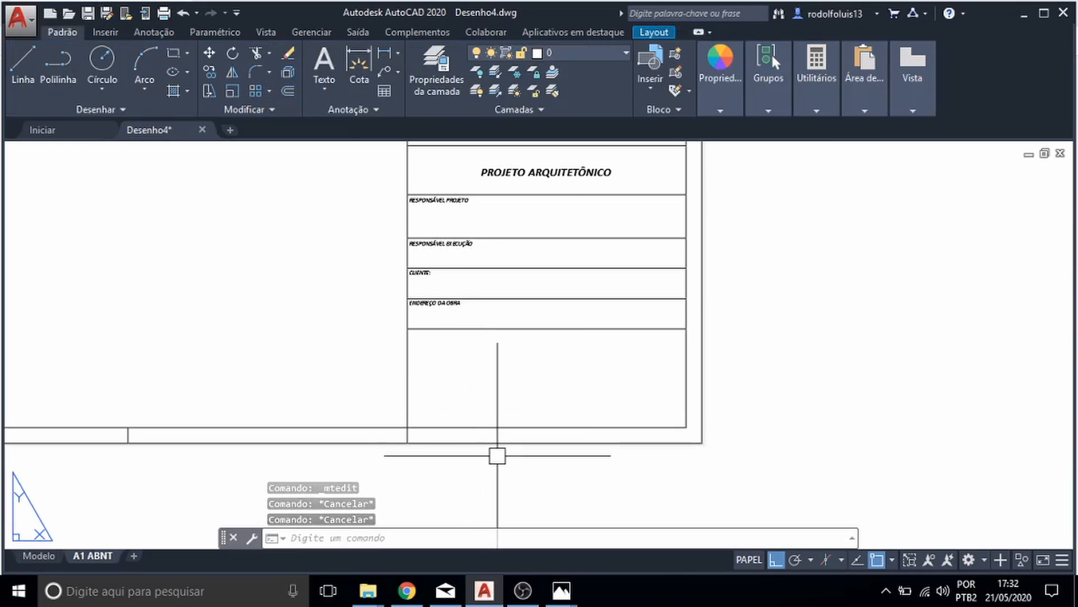
pyautogui.scroll(-2, 493, 453)
pyautogui.scroll(4, 491, 453)
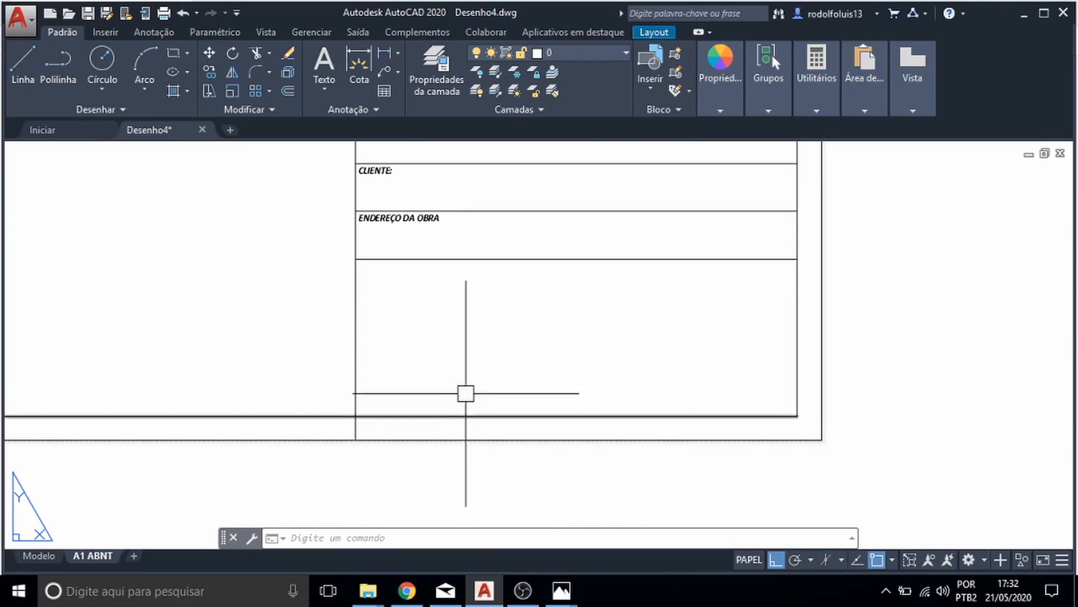
pyautogui.moveTo(440, 353); pyautogui.dragTo(420, 354, button='middle')
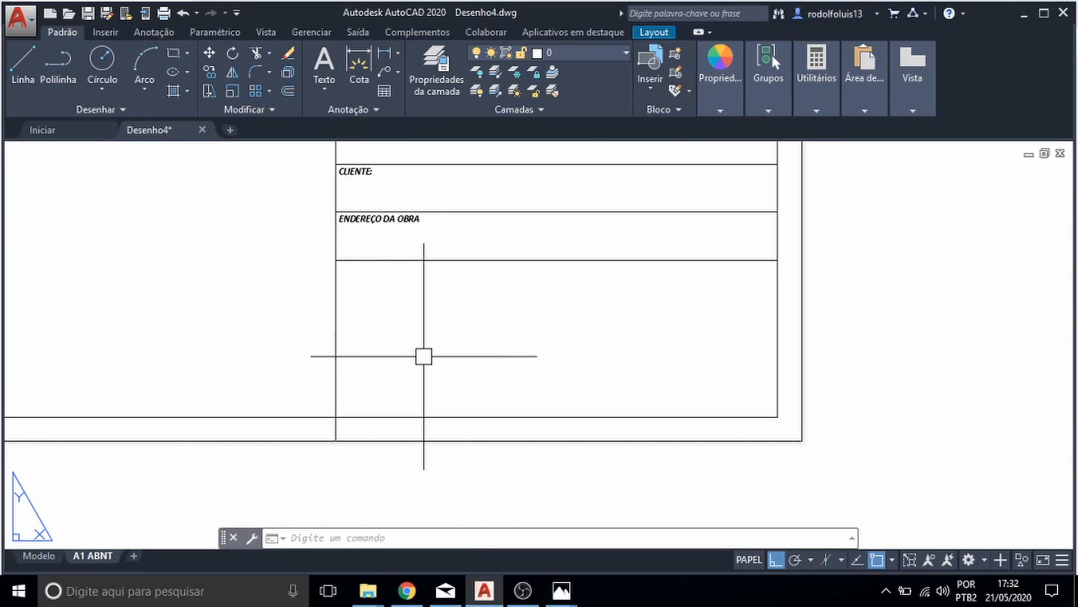
pyautogui.write('OPIAR')
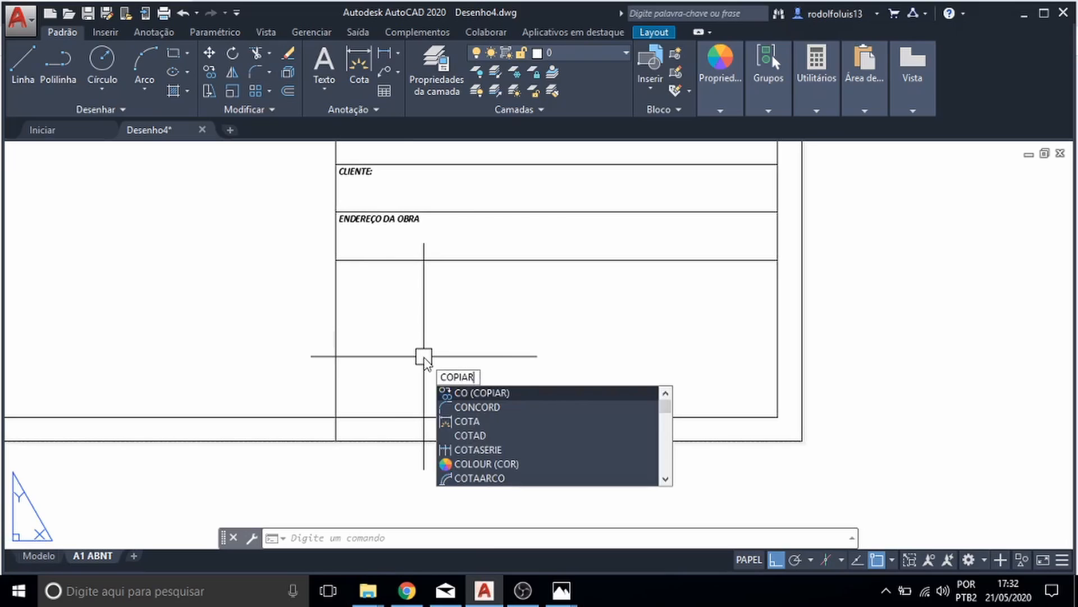
pyautogui.press('Return')
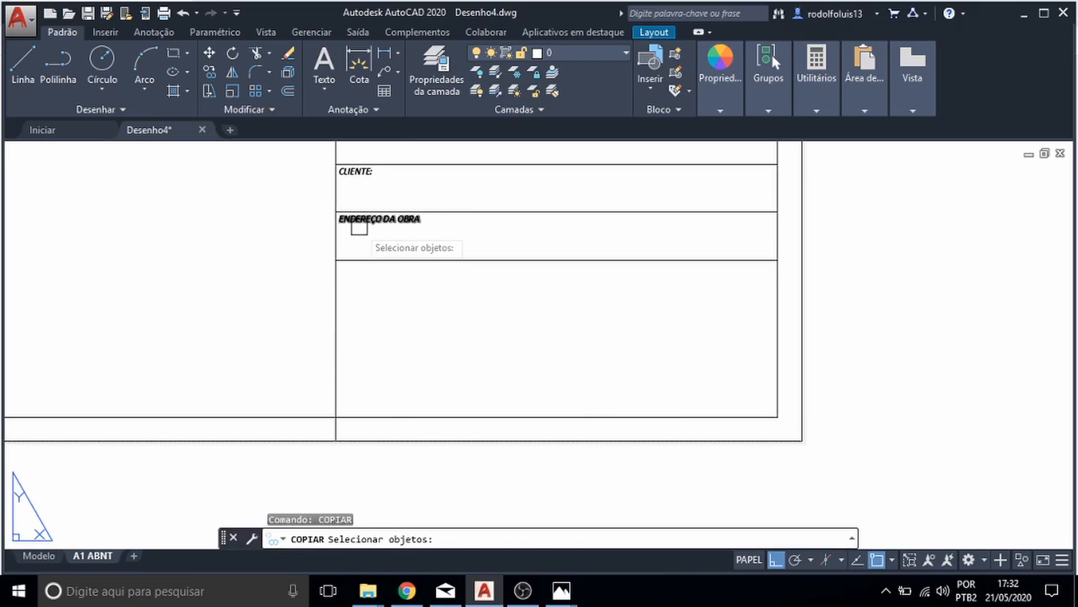
pyautogui.click(359, 225)
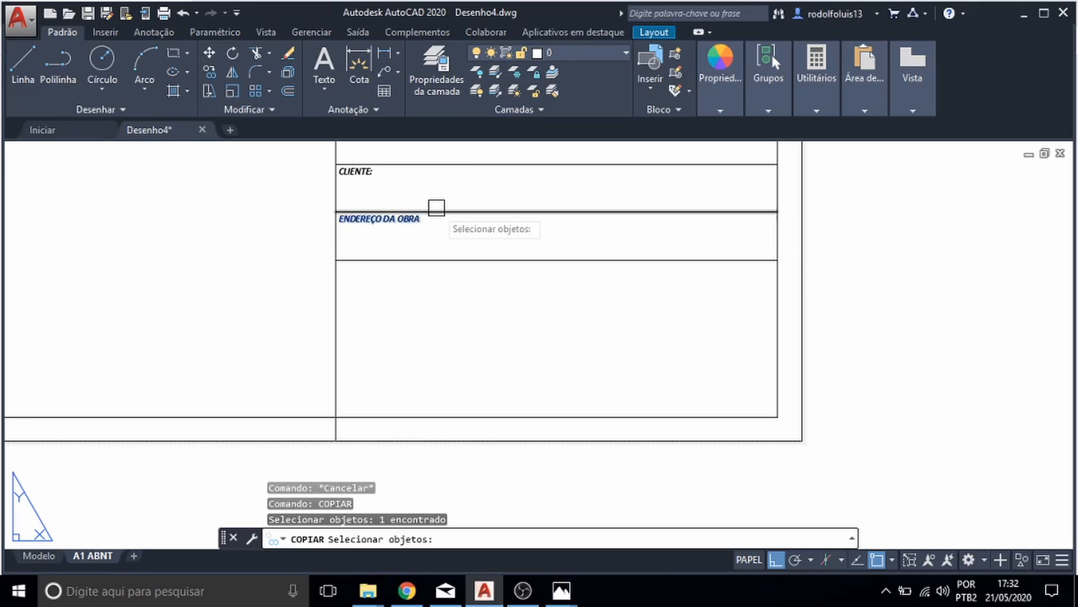
pyautogui.click(436, 212)
pyautogui.press('Return')
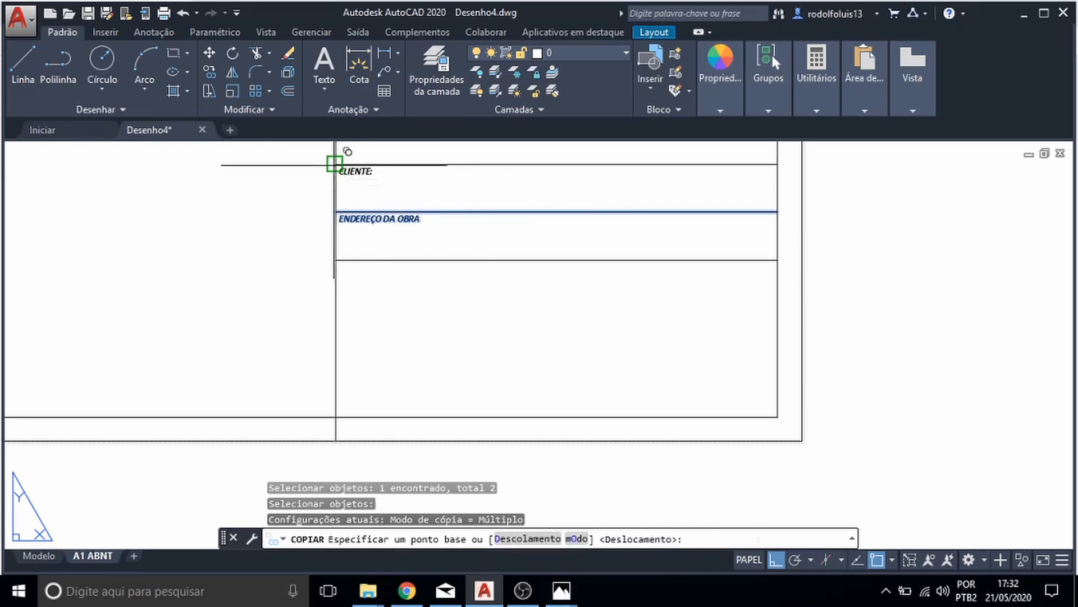
pyautogui.click(335, 165)
pyautogui.click(335, 260)
pyautogui.press('Escape')
# - Move the lower ENDEREÇO DA OBRA copy up one row, to the upper-left corner of the empty cell
pyautogui.click(348, 315)
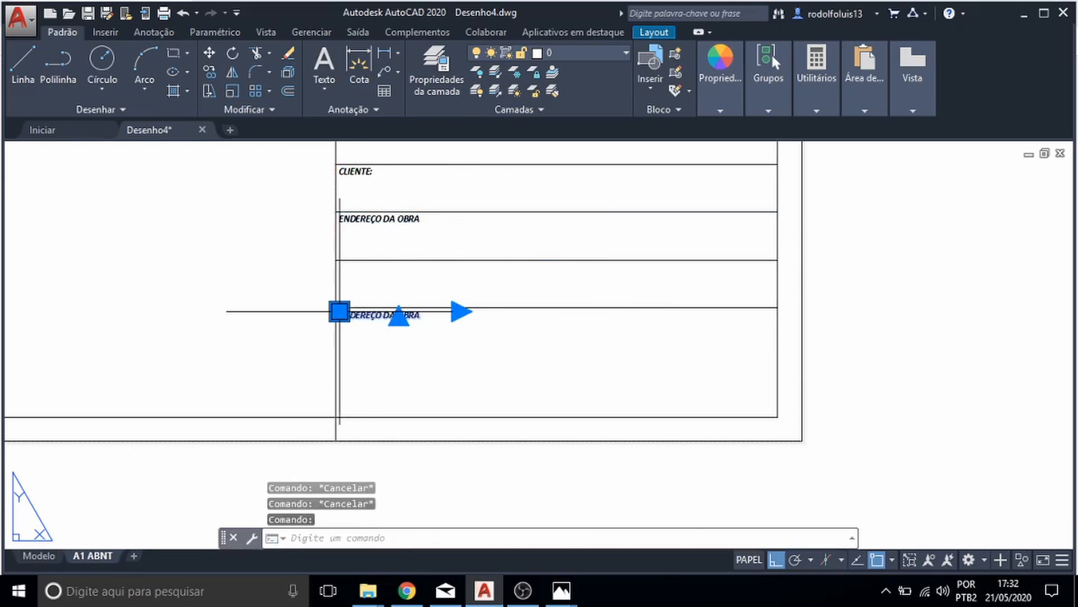
pyautogui.scroll(4, 356, 320)
pyautogui.scroll(-2, 345, 310)
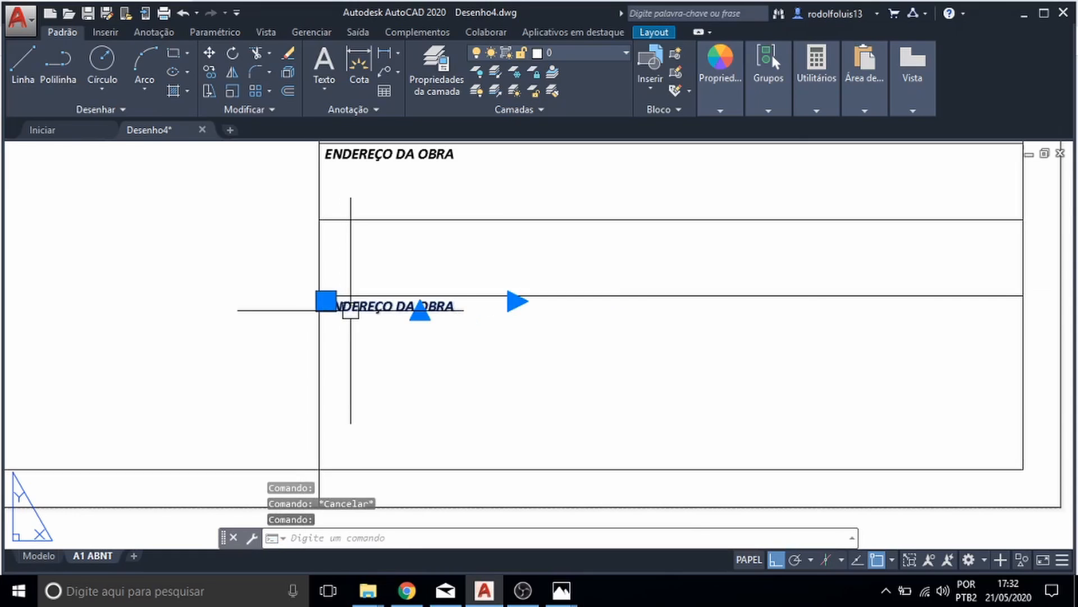
pyautogui.moveTo(348, 310); pyautogui.dragTo(348, 236)
# - Replace the text of the moved ENDEREÇO DA OBRA copy with CONTEÚDO PROJETO and finish editing
pyautogui.doubleClick(428, 230)
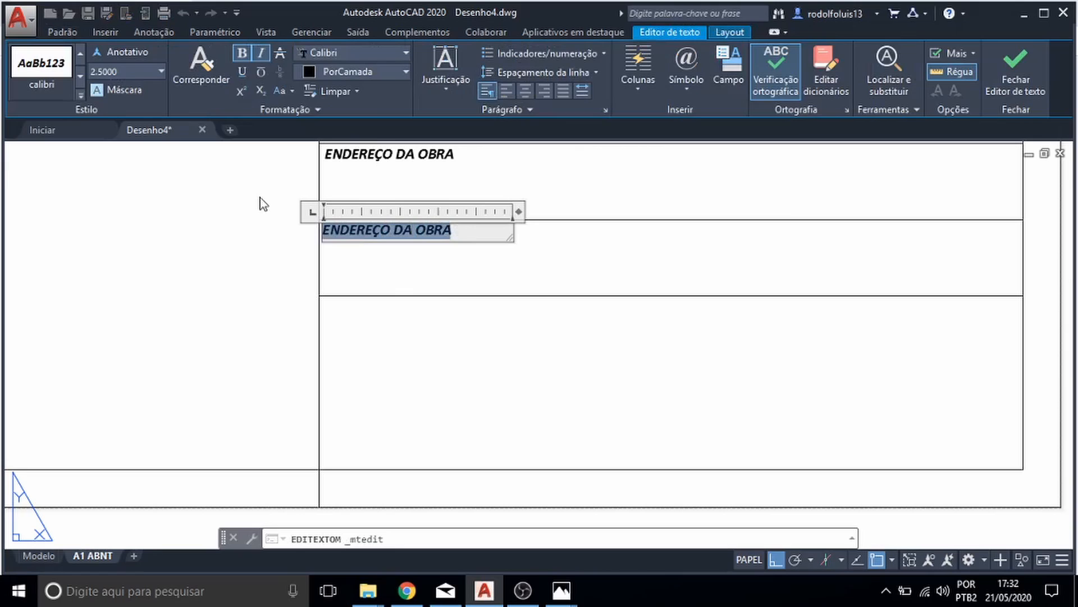
pyautogui.write('CONTEÚDO P')
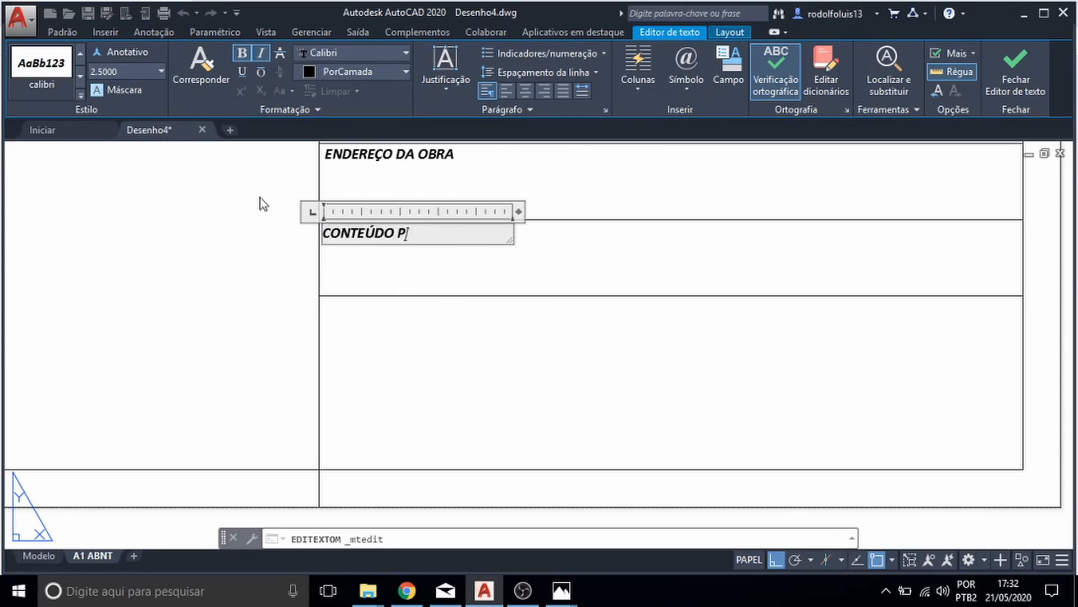
pyautogui.write('ROJE')
pyautogui.press('BackSpace')
pyautogui.write('JETO')
pyautogui.press('Escape')
pyautogui.press('Escape')
# - Delete the horizontal divider line directly below the CONTEÚDO PROJETO label
pyautogui.scroll(-3, 414, 282)
pyautogui.click(431, 284)
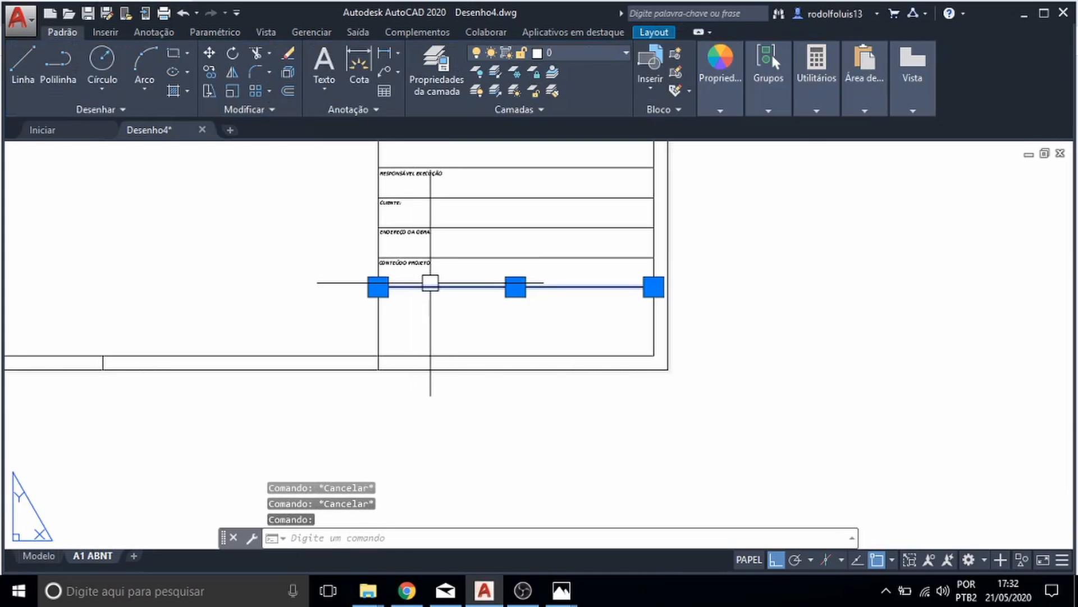
pyautogui.scroll(3, 430, 284)
pyautogui.press('Delete')
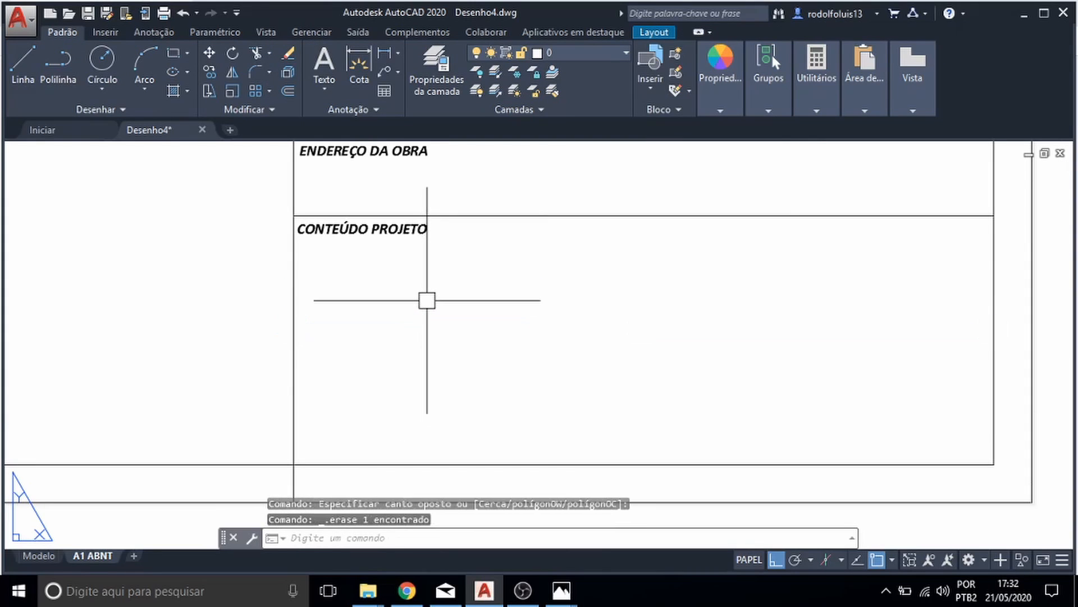
# - Copy the divider line above CONTEÚDO PROJETO straight down by about 40 to close a taller row
pyautogui.write('COPI')
pyautogui.press('Return')
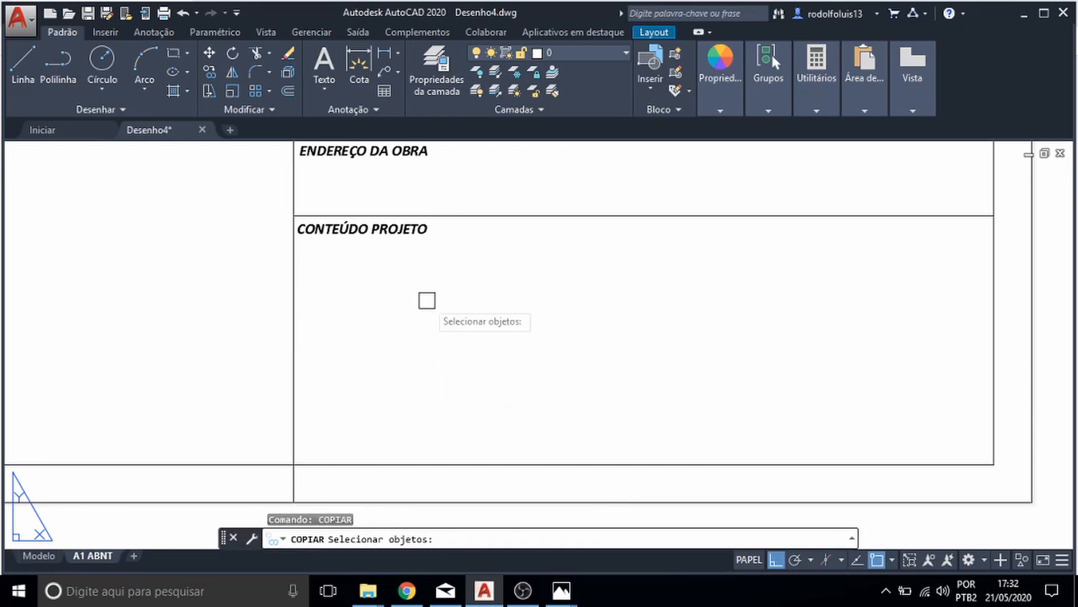
pyautogui.click(467, 216)
pyautogui.press('Return')
pyautogui.click(479, 216)
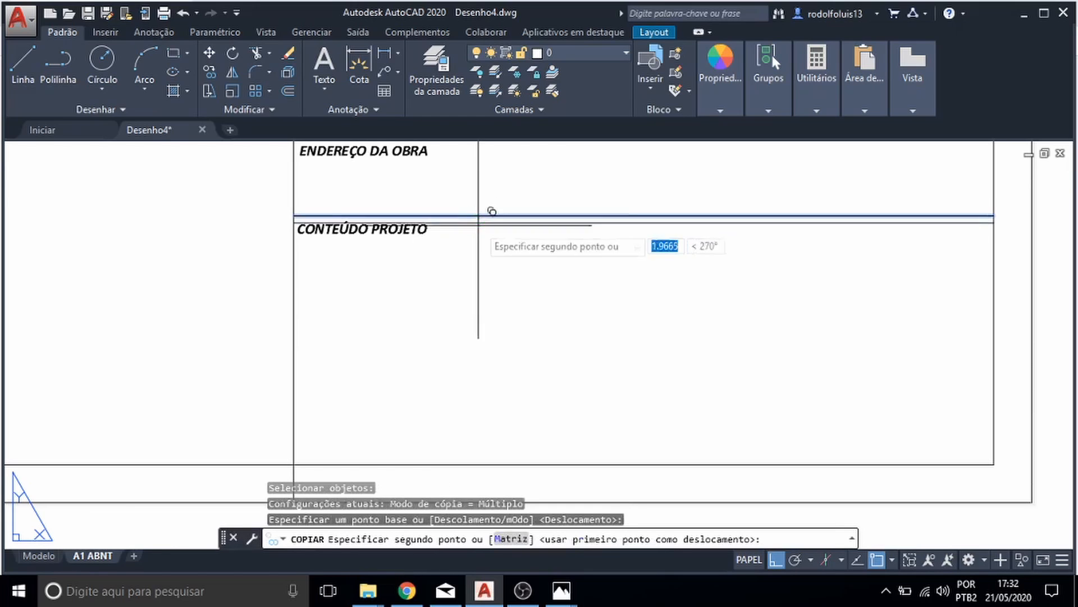
pyautogui.click(503, 367)
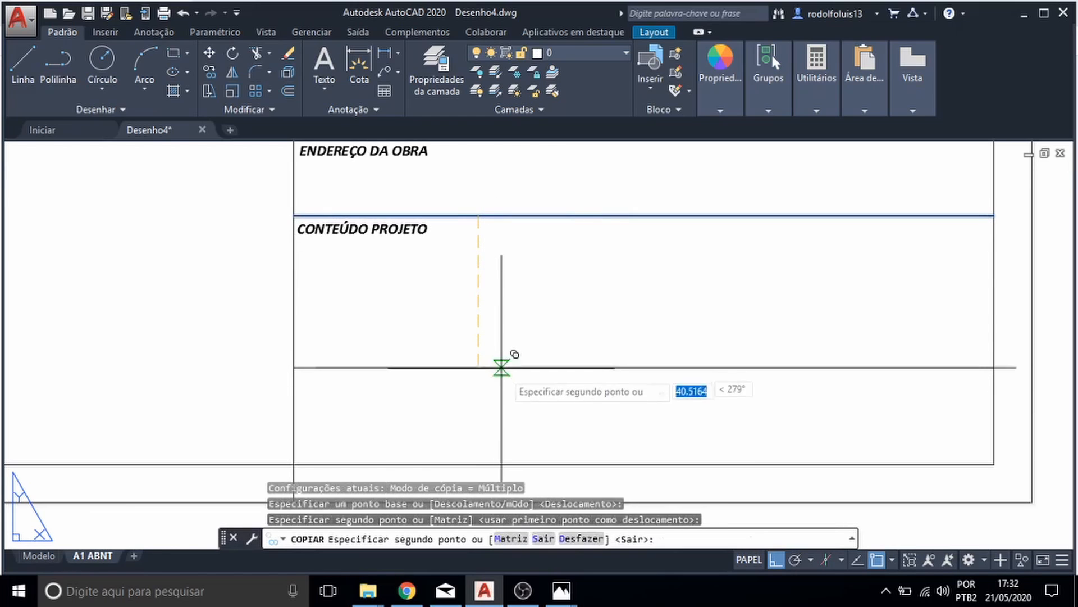
pyautogui.press('Escape')
pyautogui.moveTo(523, 328); pyautogui.dragTo(500, 331, button='middle')
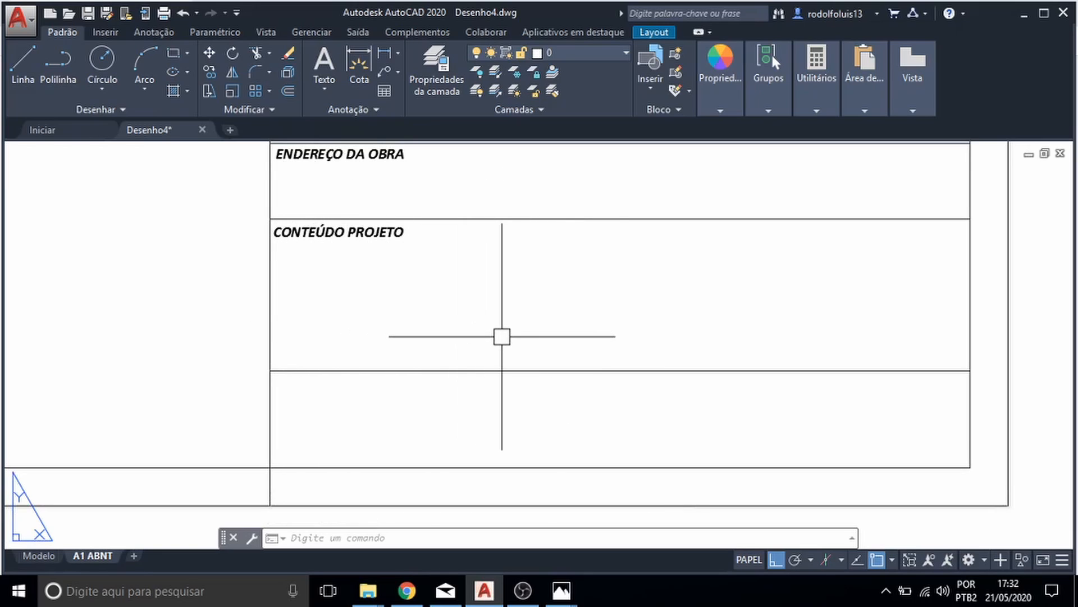
pyautogui.scroll(-2, 450, 322)
pyautogui.press('Escape')
pyautogui.press('Escape')
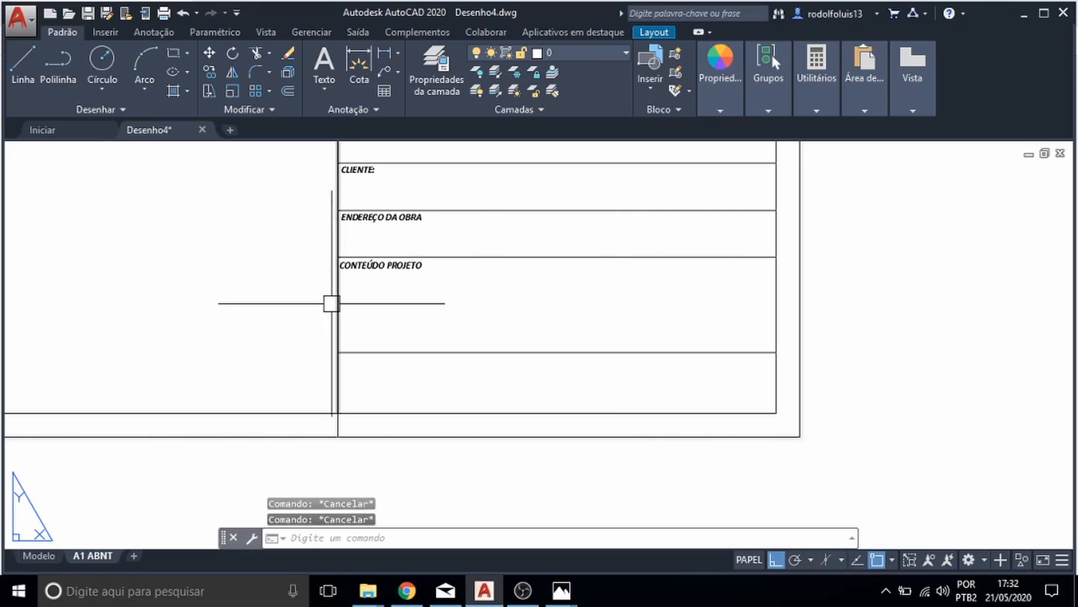
pyautogui.scroll(-2, 331, 303)
pyautogui.moveTo(361, 291); pyautogui.dragTo(361, 349, button='middle')
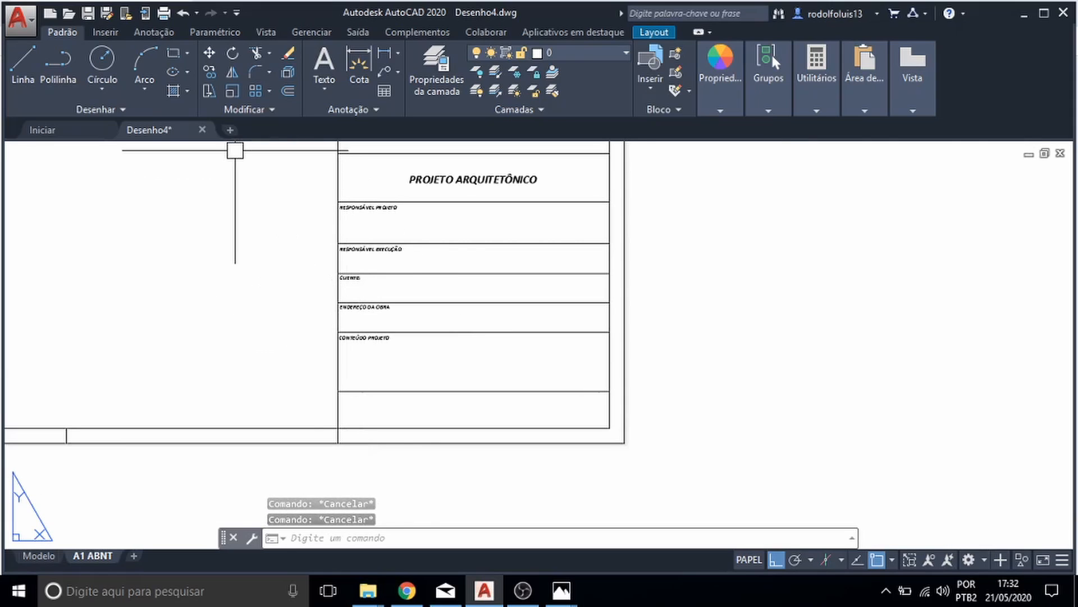
# - Add the multiline text "1." below the CONTEÚDO PROJETO heading in the title block
pyautogui.click(330, 69)
pyautogui.scroll(3, 362, 361)
pyautogui.click(324, 353)
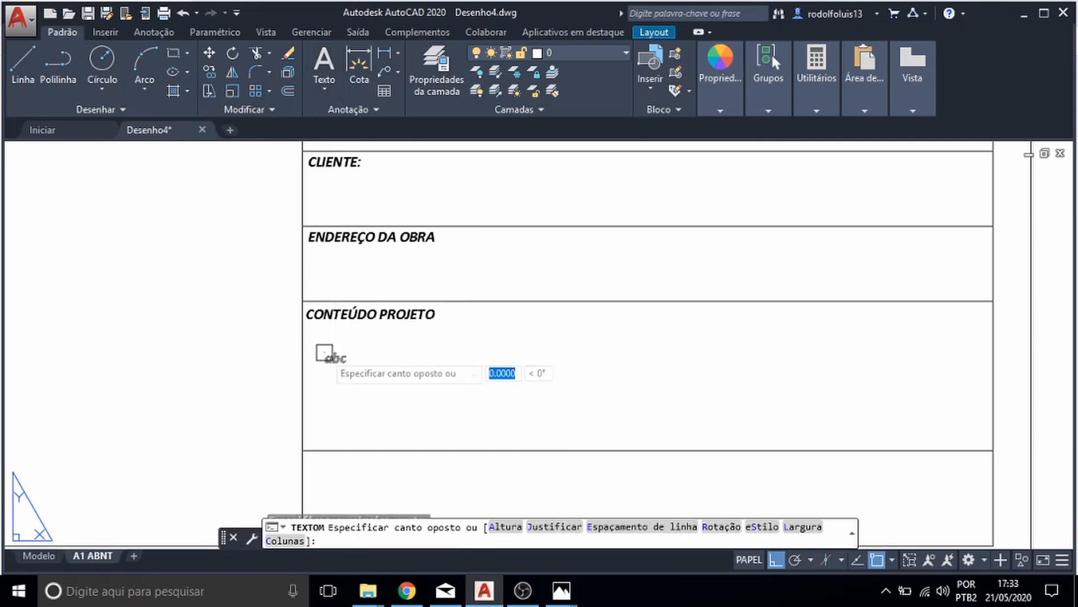
pyautogui.click(331, 359)
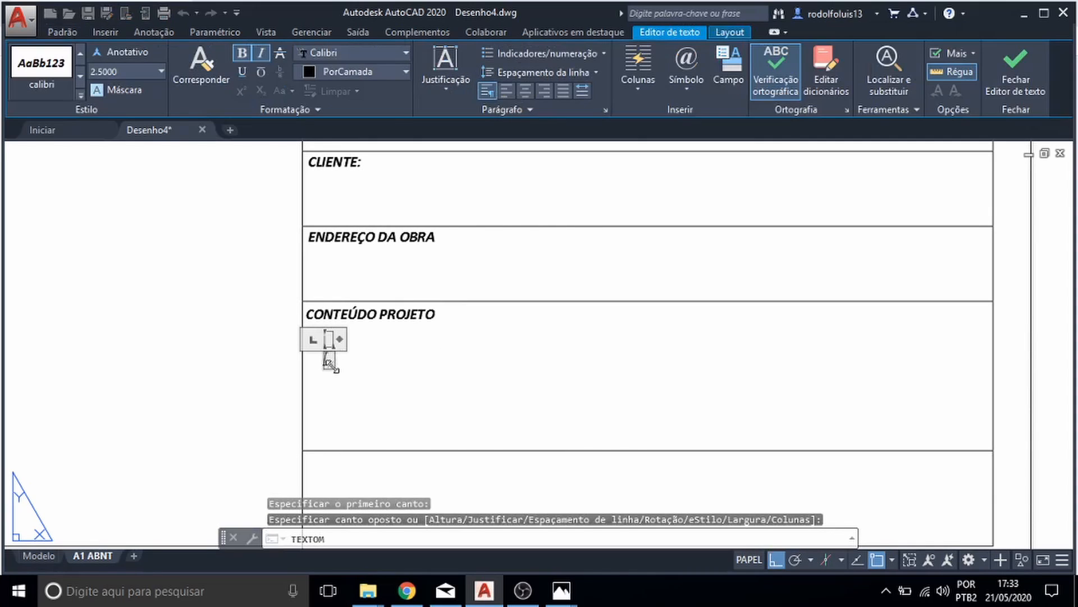
pyautogui.press('Escape')
pyautogui.press('Escape')
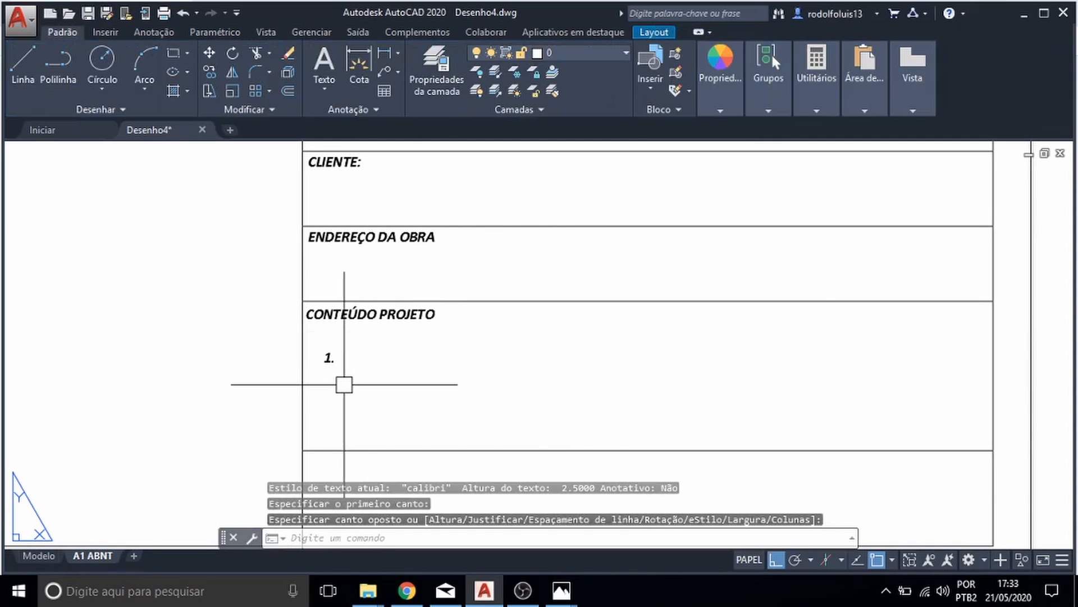
# - Copy the "1." text twice straight down within the CONTEÚDO PROJETO cell
pyautogui.write('COPIAR')
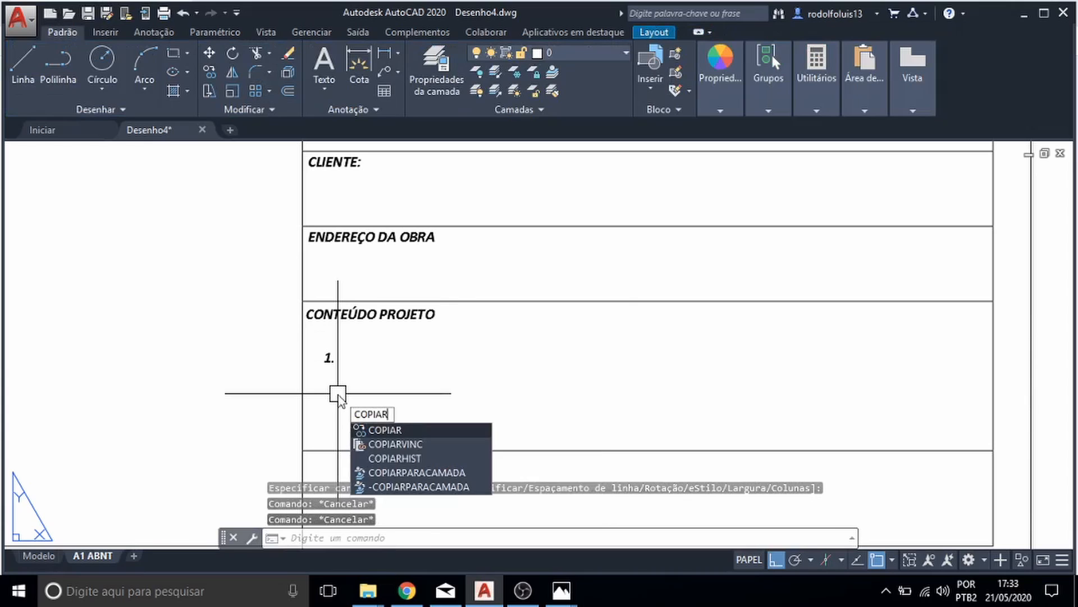
pyautogui.press('Return')
pyautogui.click(335, 369)
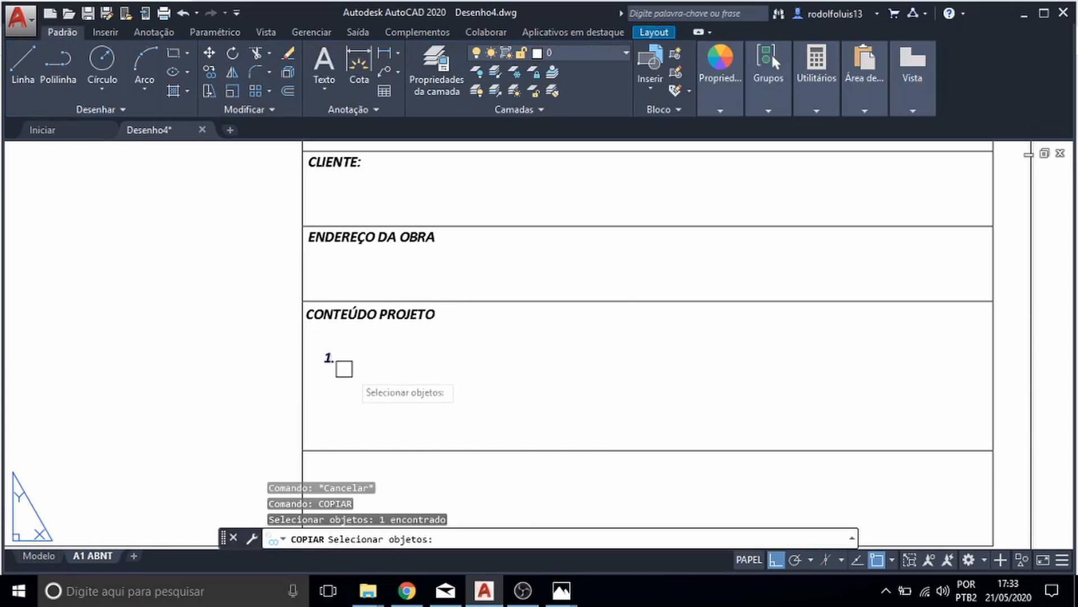
pyautogui.press('Return')
pyautogui.click(416, 355)
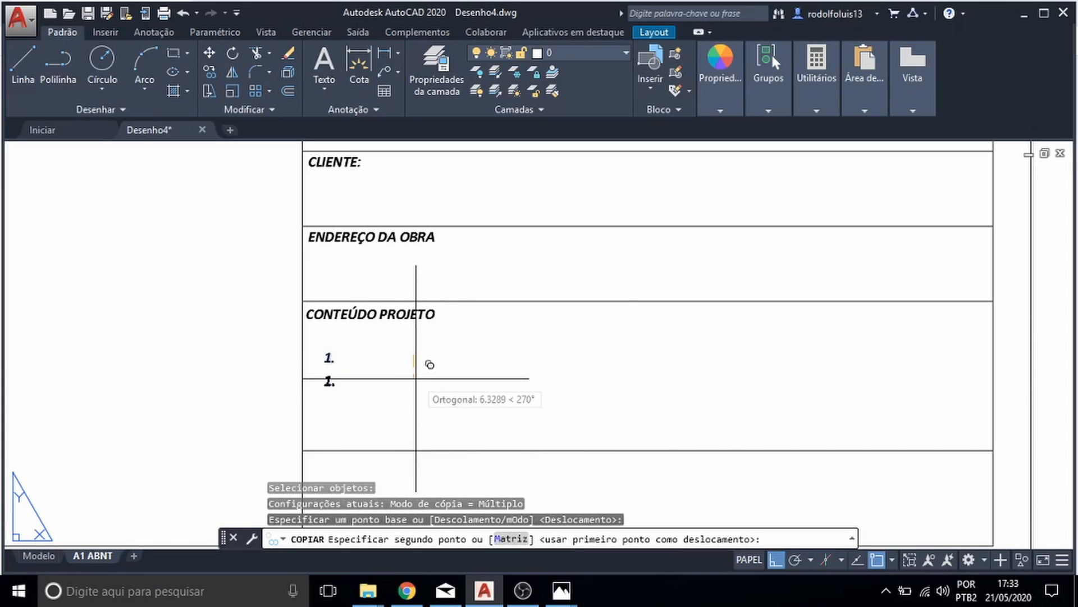
pyautogui.click(425, 376)
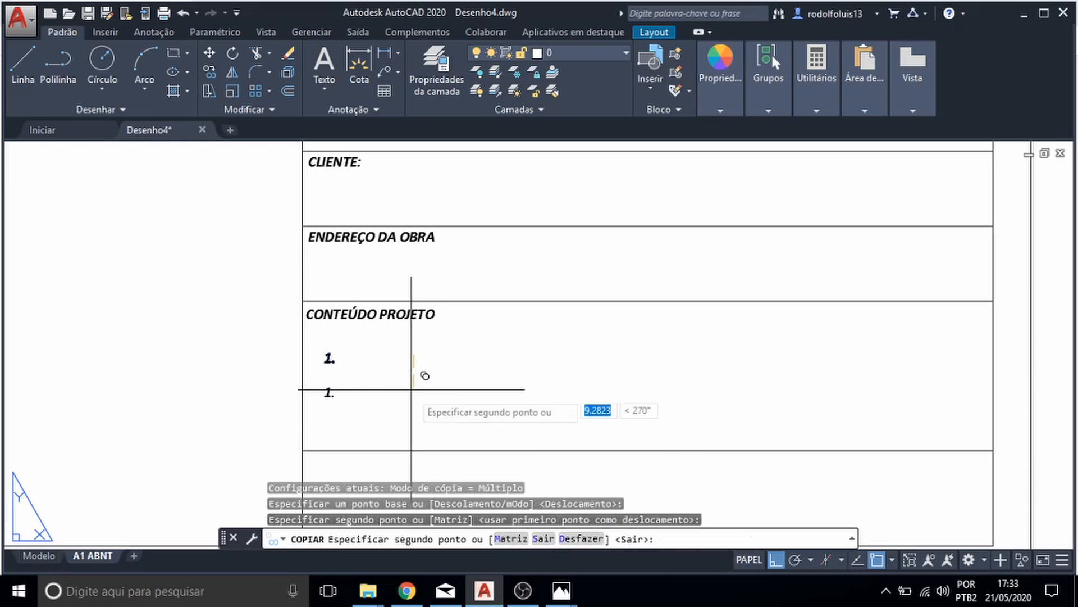
pyautogui.click(406, 425)
pyautogui.press('Escape')
pyautogui.press('Escape')
pyautogui.press('Escape')
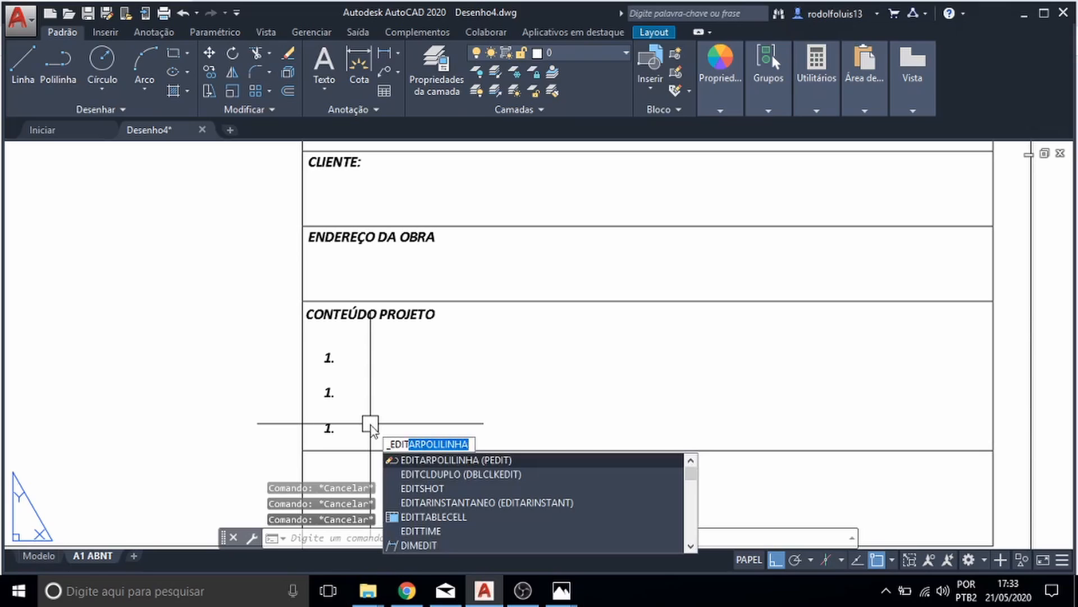
# - Change the middle copied number in the CONTEÚDO PROJETO cell to "2."
pyautogui.press('Escape')
pyautogui.doubleClick(329, 393)
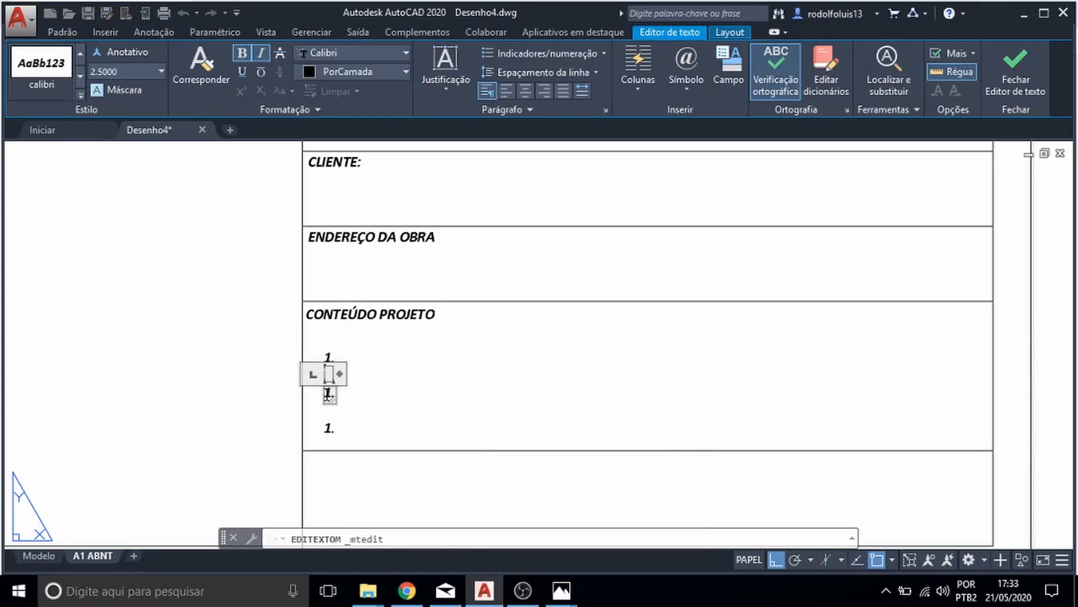
pyautogui.click(330, 431)
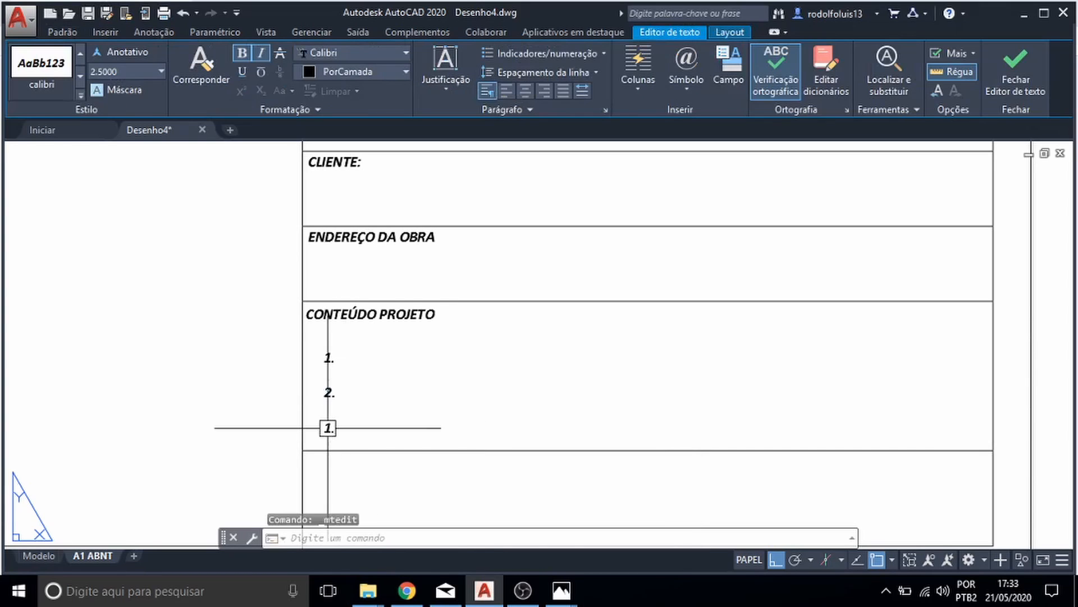
# - Change the lowest copied number in the CONTEÚDO PROJETO cell to "3."
pyautogui.click(328, 430)
pyautogui.press('Escape')
pyautogui.press('Escape')
pyautogui.scroll(5, 329, 431)
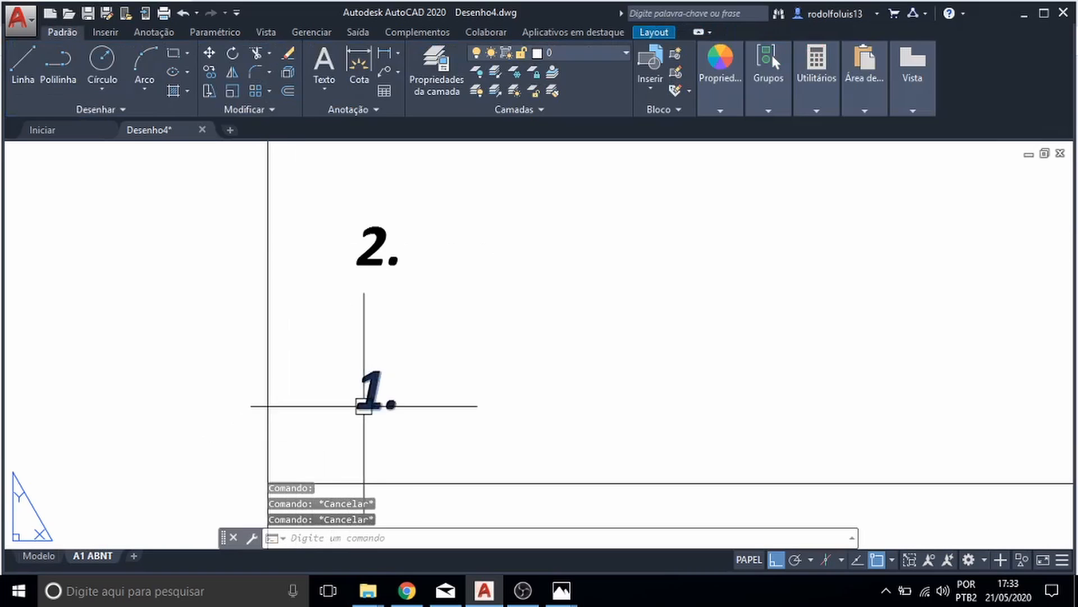
pyautogui.click(373, 403)
pyautogui.click(376, 408)
pyautogui.click(375, 392)
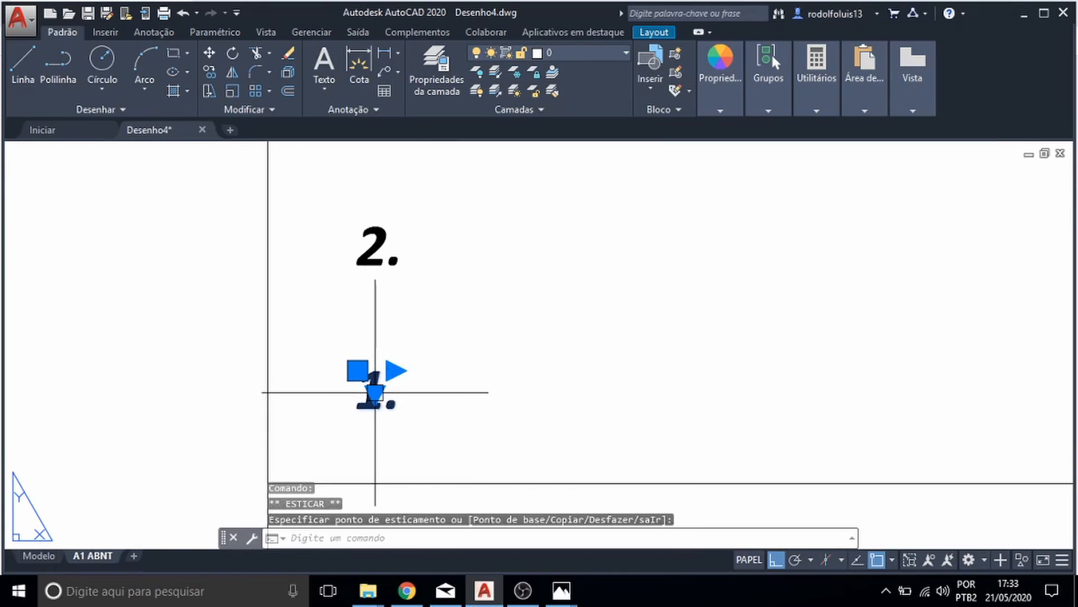
pyautogui.doubleClick(375, 396)
pyautogui.hotkey('ctrl', 'a')
pyautogui.write('3.')
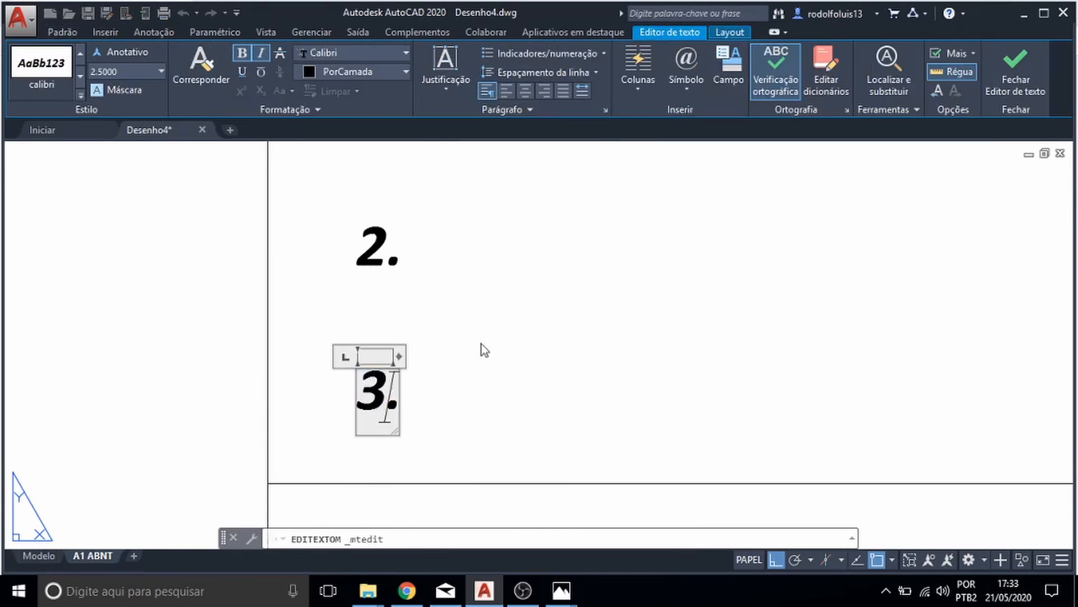
pyautogui.press('Escape')
pyautogui.press('Escape')
# - Create a new layout and rename it A2
pyautogui.scroll(-3, 494, 293)
pyautogui.scroll(-6, 426, 340)
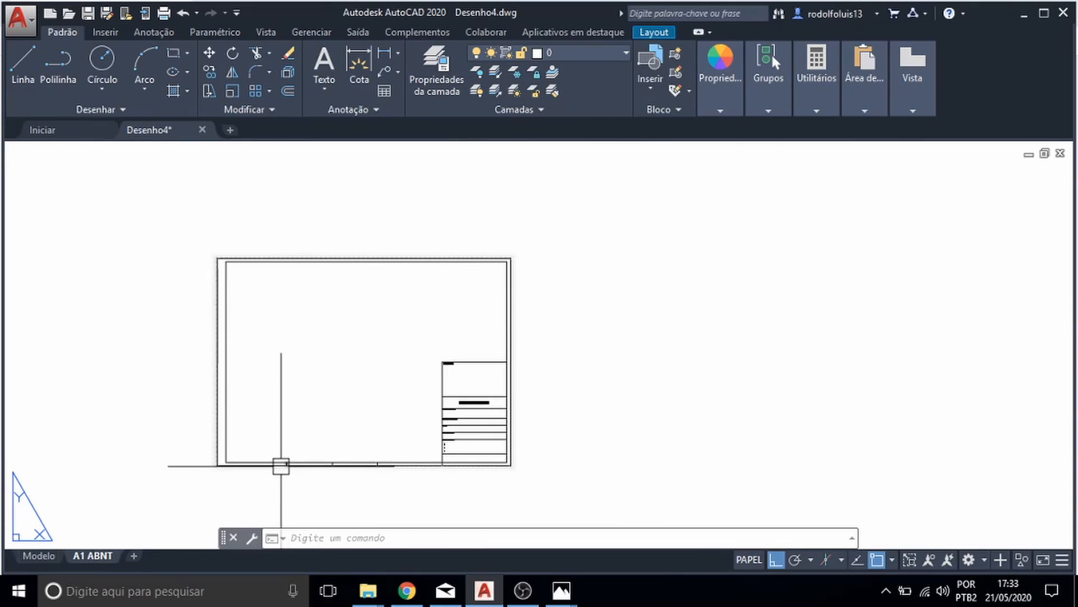
pyautogui.scroll(2, 281, 465)
pyautogui.scroll(-2, 281, 465)
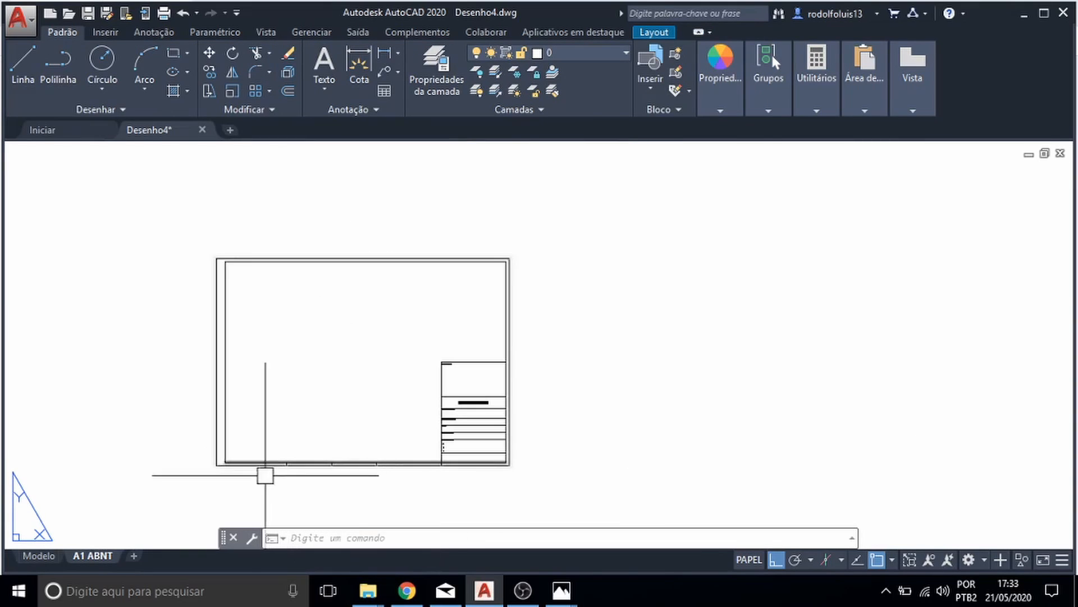
pyautogui.click(133, 557)
pyautogui.rightClick(135, 558)
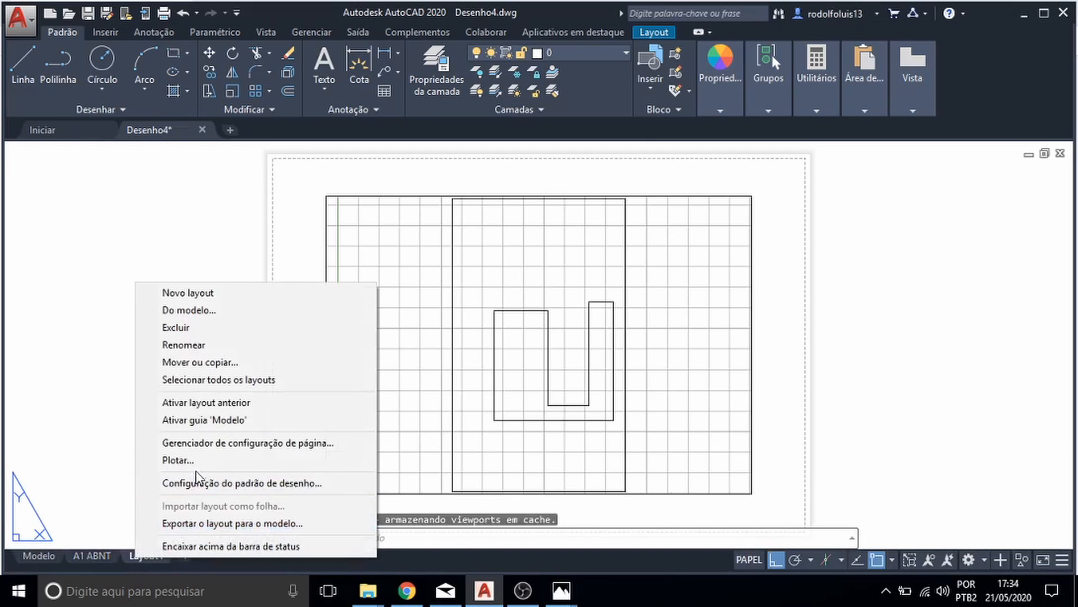
pyautogui.click(199, 345)
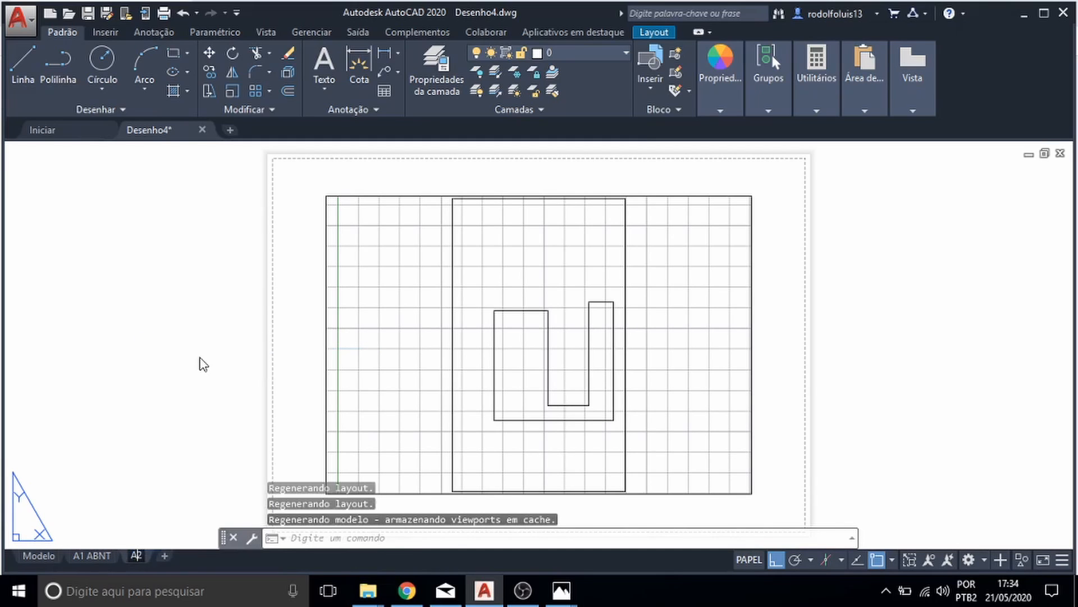
pyautogui.press('Return')
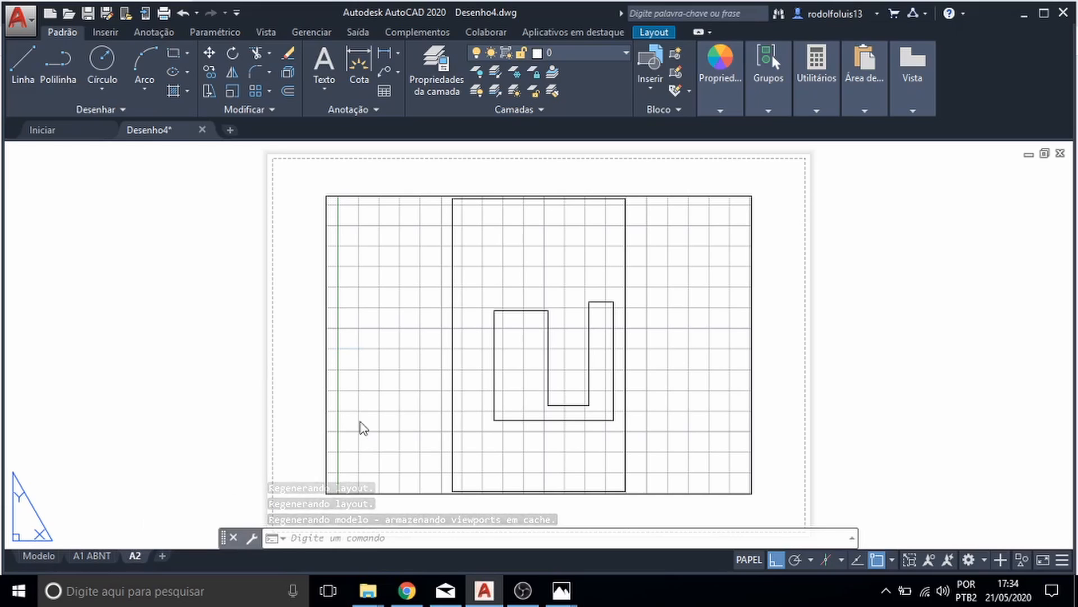
# - Delete the default viewport from the A2 layout
pyautogui.click(690, 196)
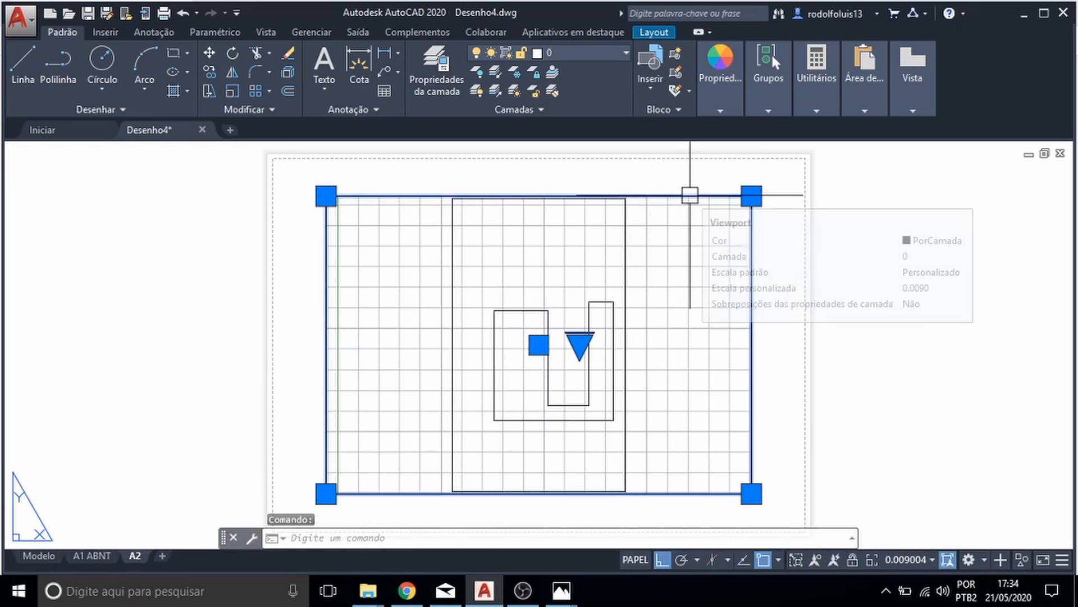
pyautogui.click(722, 196)
pyautogui.press('Delete')
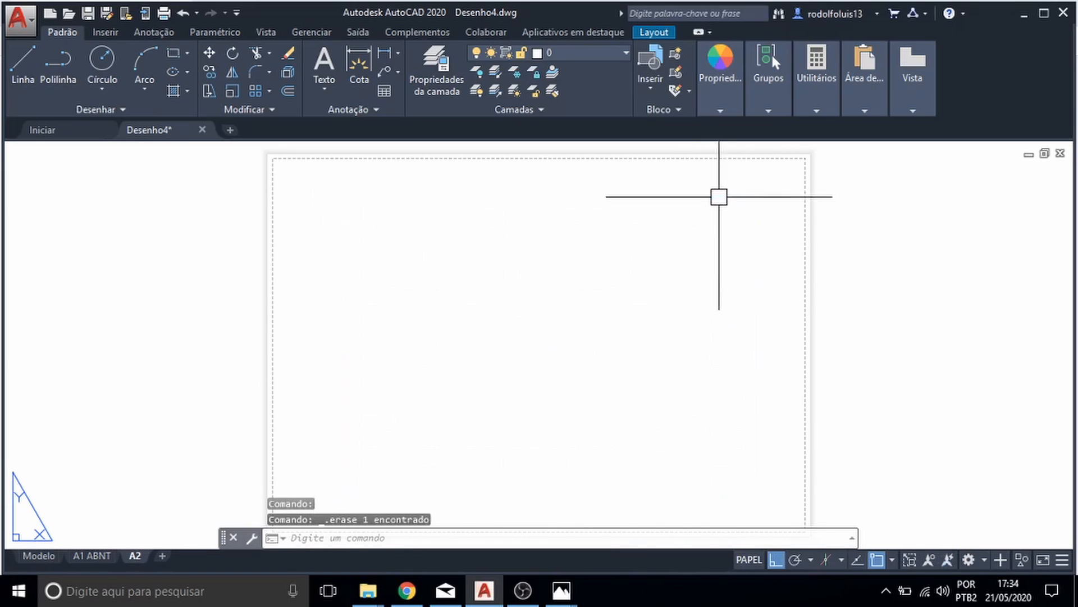
# - Modify the A2 layout's page setup to use the A2 paper size and close the page setup manager
pyautogui.rightClick(140, 554)
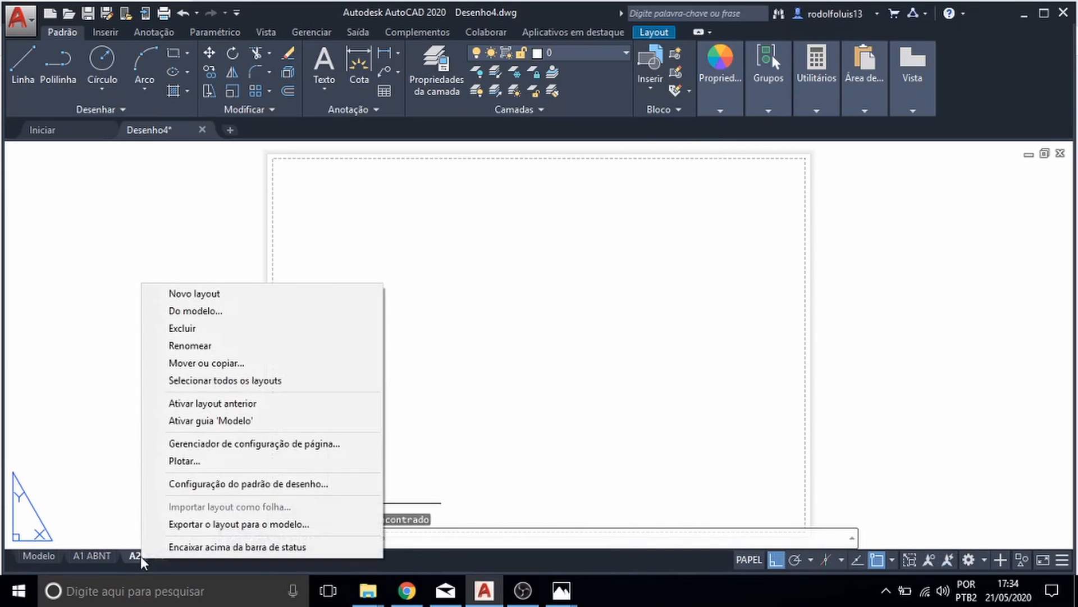
pyautogui.click(232, 444)
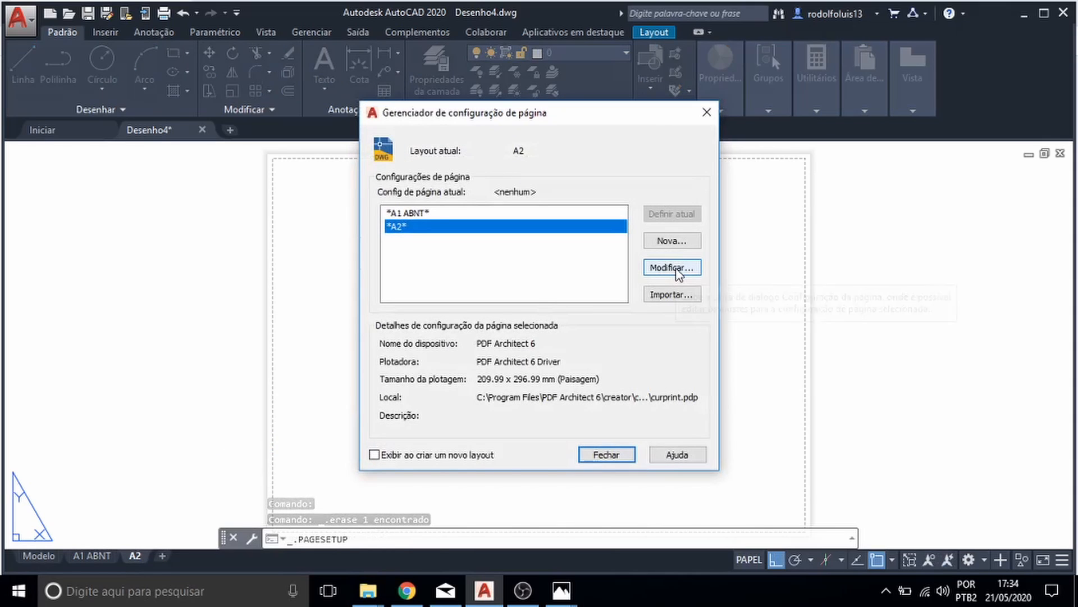
pyautogui.click(677, 268)
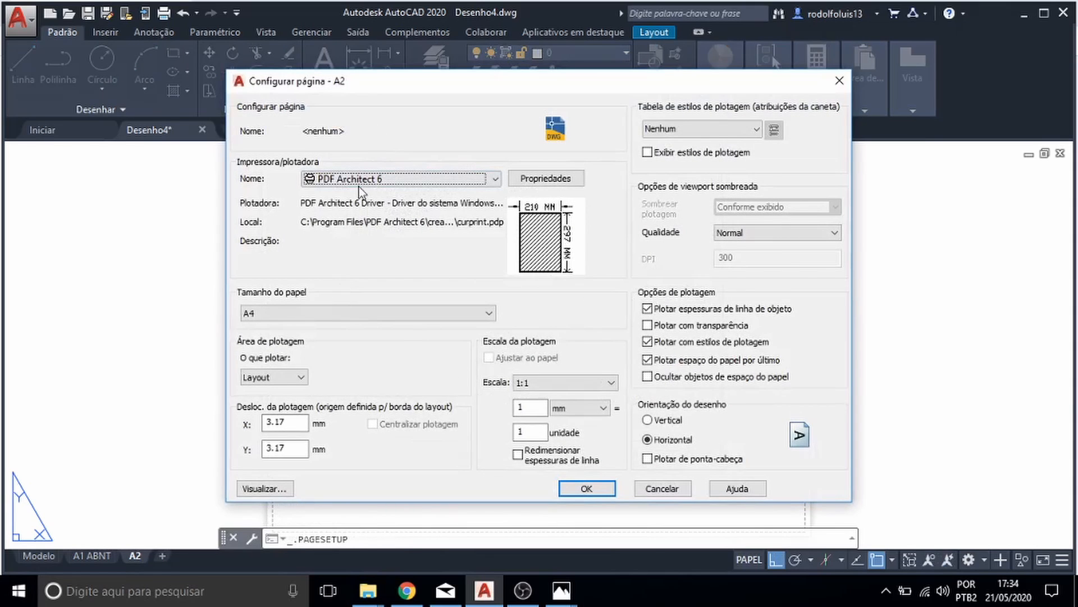
pyautogui.click(332, 313)
pyautogui.press('a')
pyautogui.press('a')
pyautogui.press('a')
pyautogui.press('a')
pyautogui.press('a')
pyautogui.press('a')
pyautogui.press('a')
pyautogui.press('a')
pyautogui.press('a')
pyautogui.press('a')
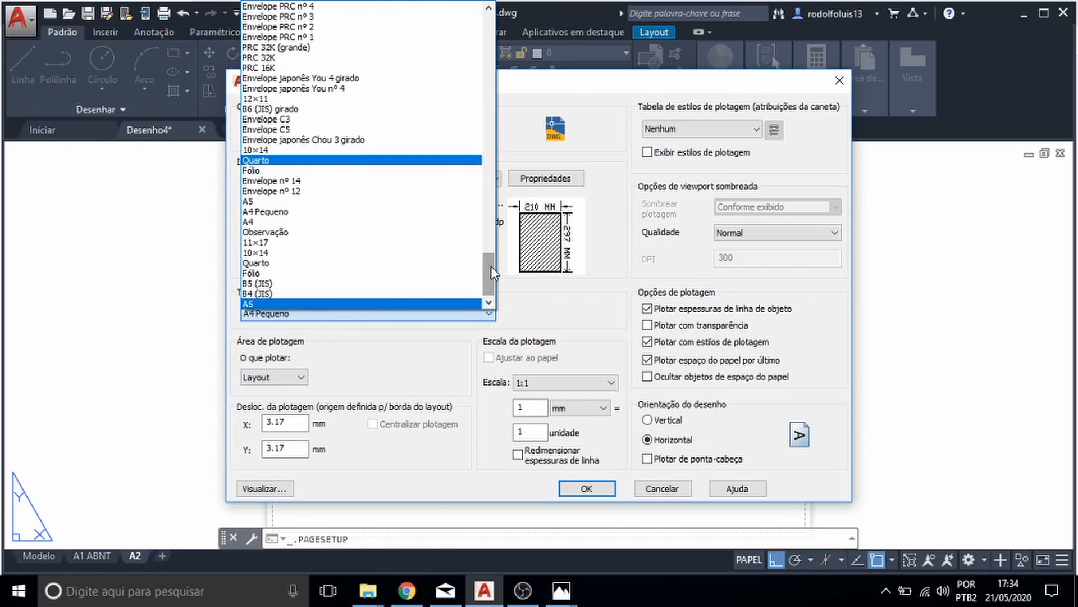
pyautogui.moveTo(491, 265); pyautogui.dragTo(469, 272)
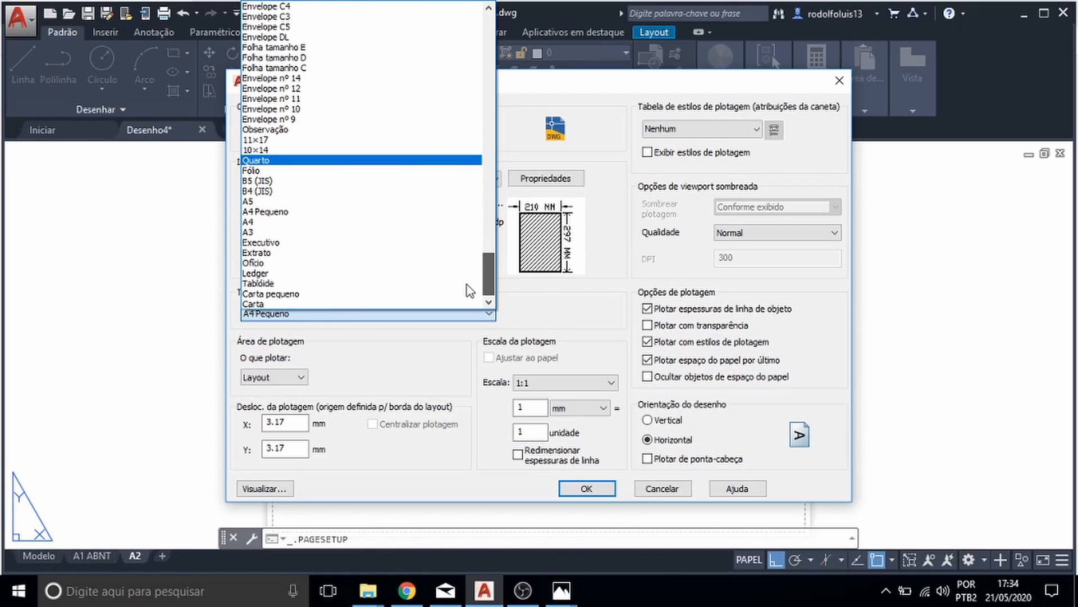
pyautogui.press('a')
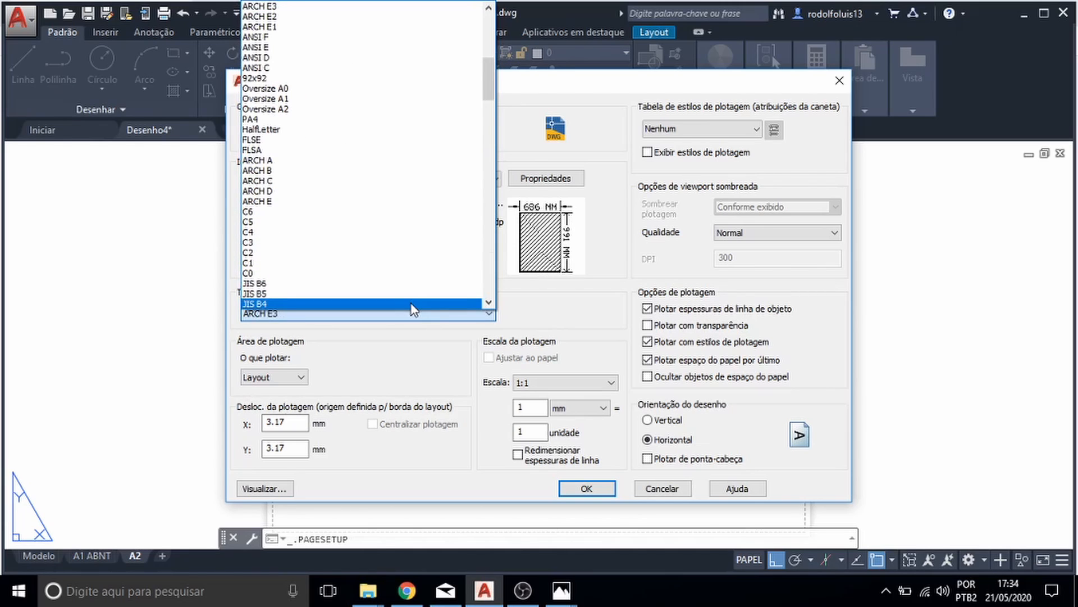
pyautogui.press('a')
pyautogui.press('a')
pyautogui.press('a')
pyautogui.press('a')
pyautogui.press('a')
pyautogui.press('a')
pyautogui.press('a')
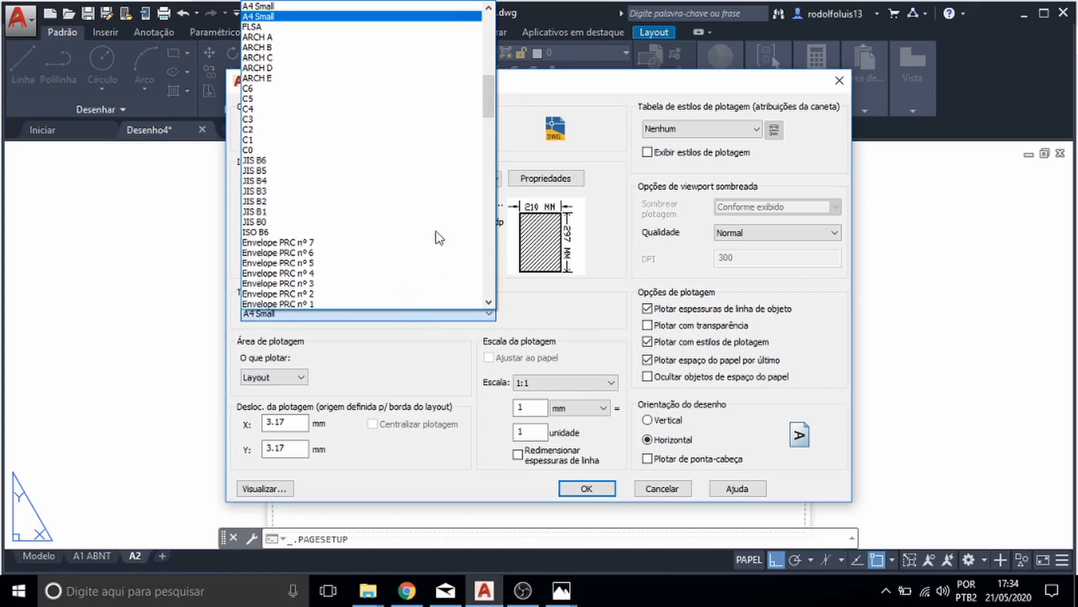
pyautogui.moveTo(490, 133); pyautogui.dragTo(489, 214)
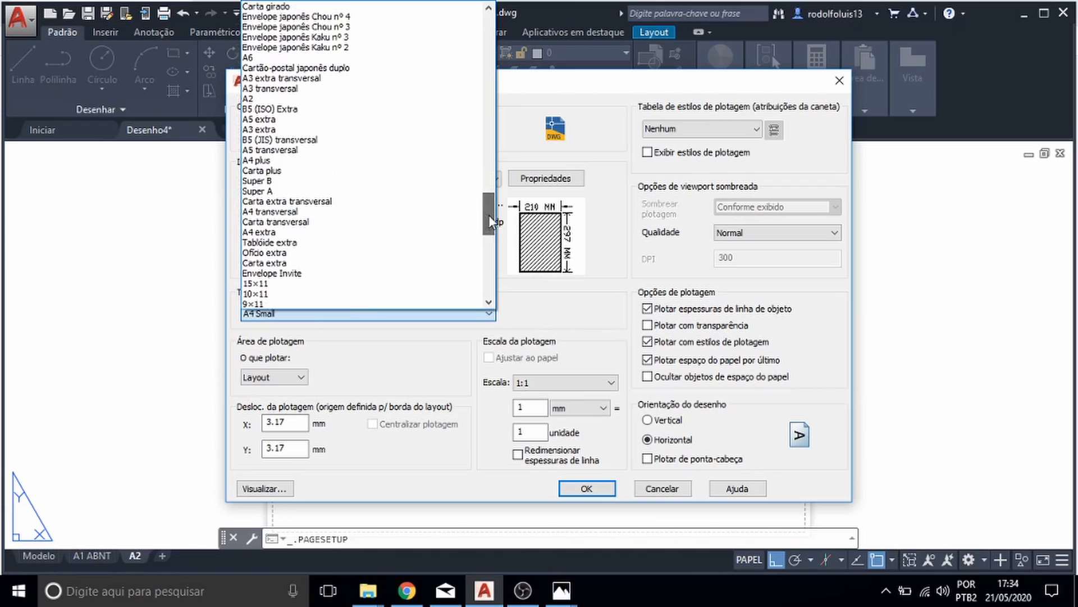
pyautogui.click(293, 94)
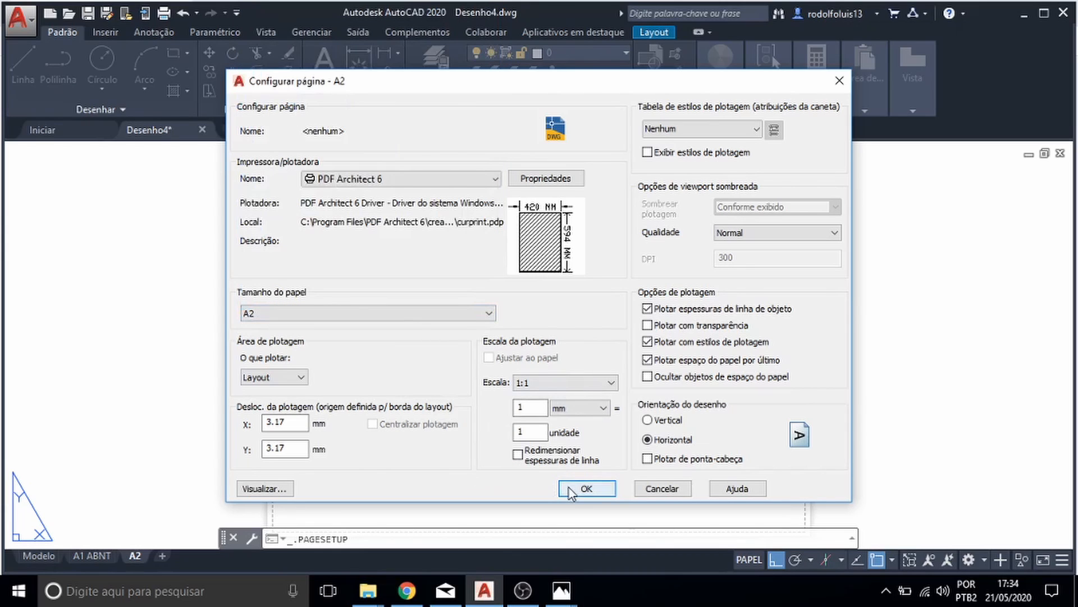
pyautogui.click(584, 488)
pyautogui.click(593, 461)
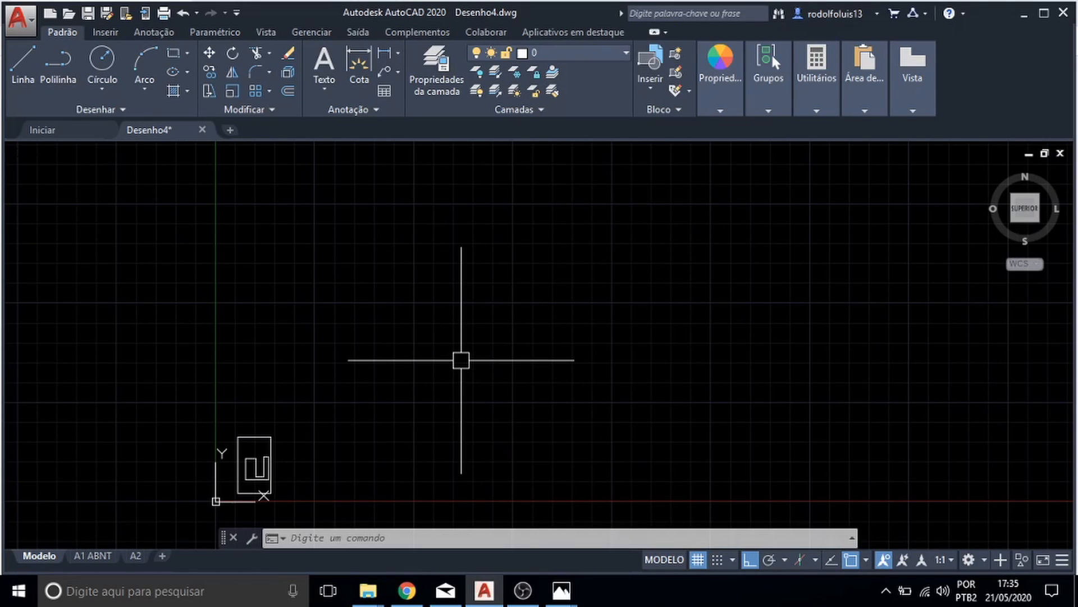
# - Open the program options and look through the Arquivos, Exibir, Abrir e salvar, and Plotagem e Publicação settings
pyautogui.write('0')
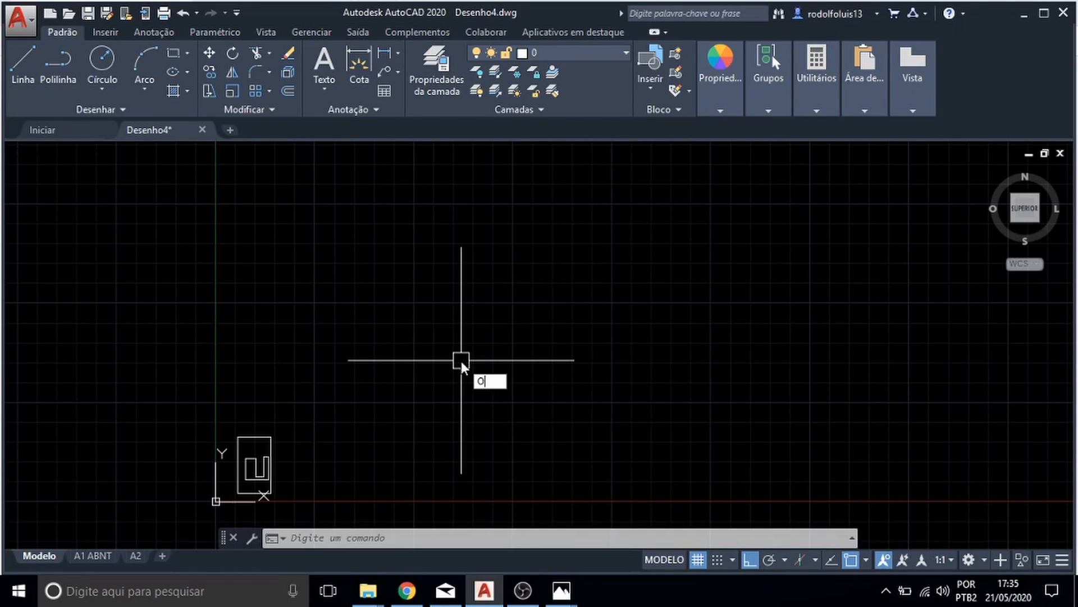
pyautogui.write('PCOES')
pyautogui.press('Return')
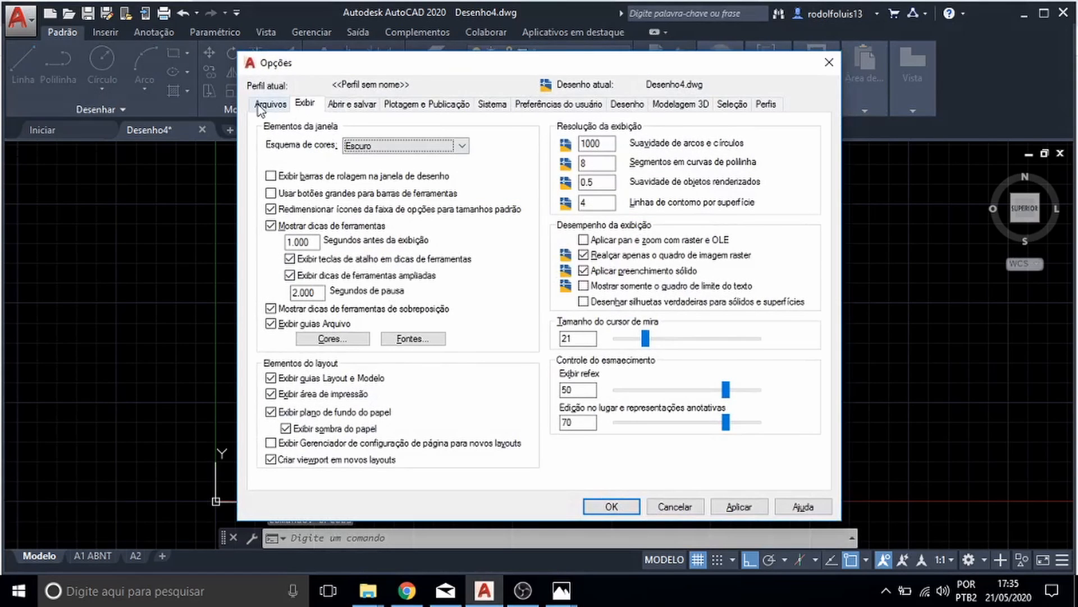
pyautogui.click(265, 104)
pyautogui.click(305, 105)
pyautogui.click(271, 105)
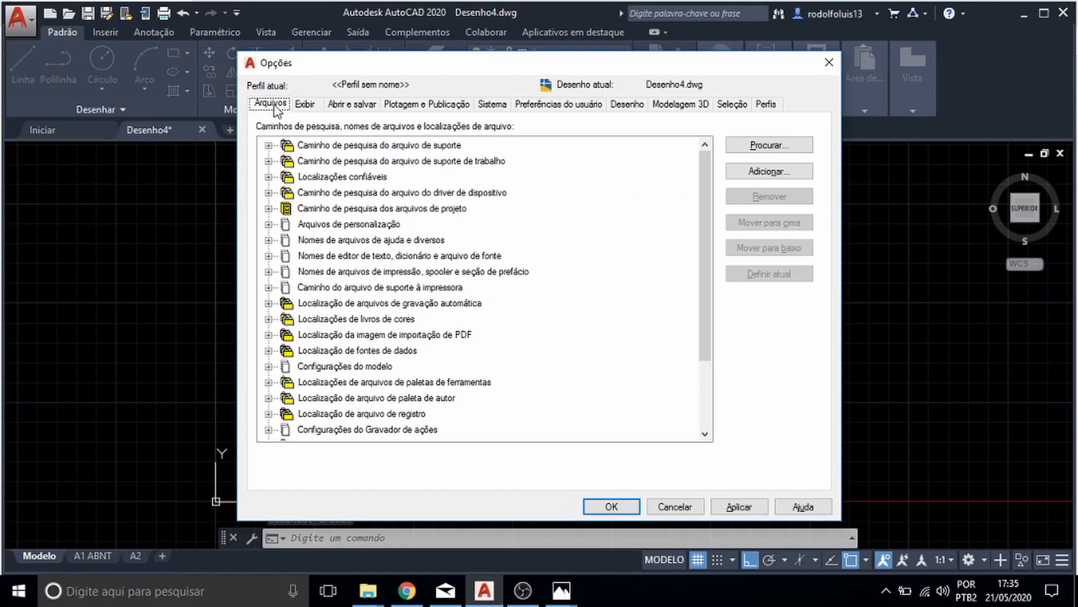
pyautogui.click(299, 106)
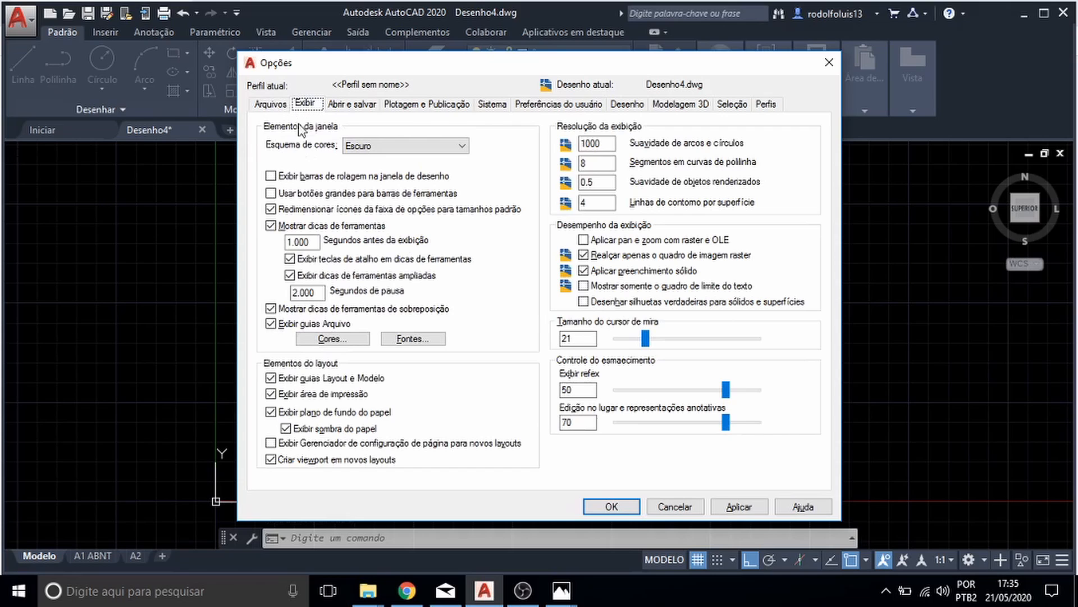
pyautogui.click(352, 104)
pyautogui.click(399, 107)
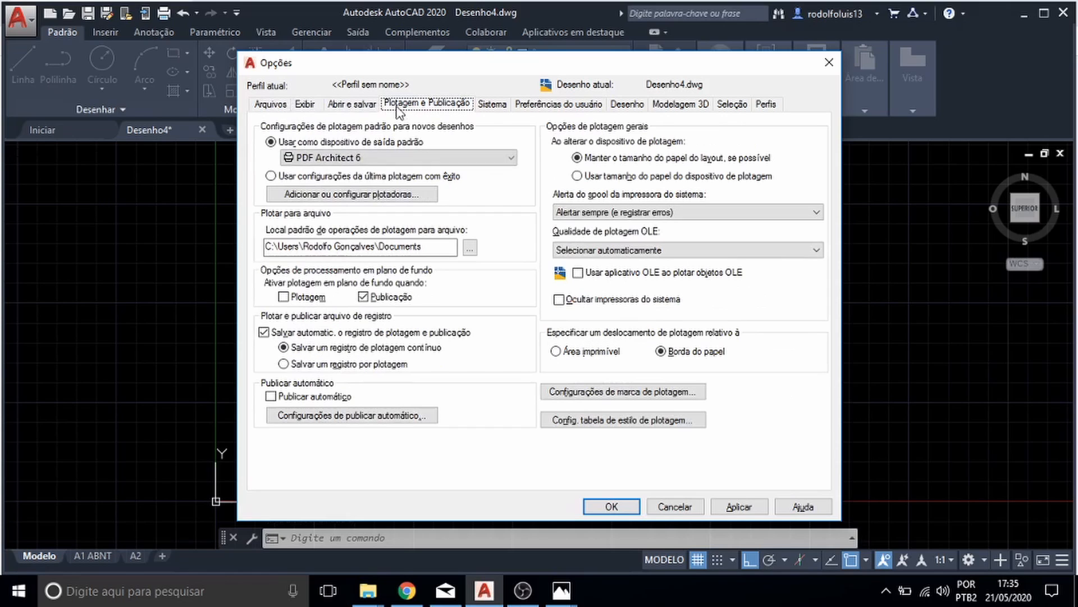
pyautogui.click(315, 106)
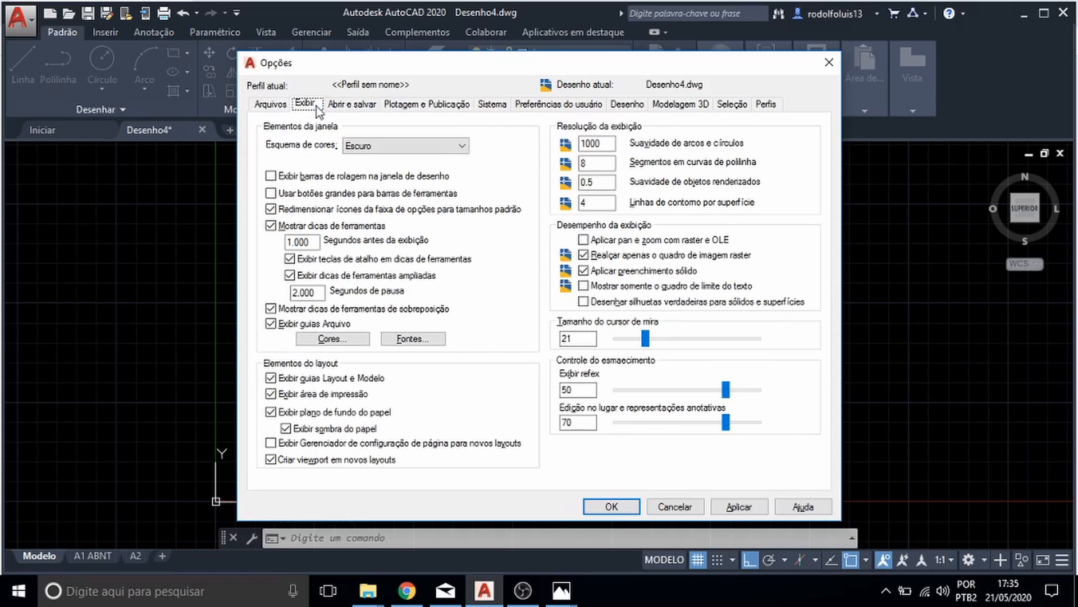
# - Apply the Leve color scheme to the window elements, and set the scheme back to Escuro
pyautogui.click(368, 145)
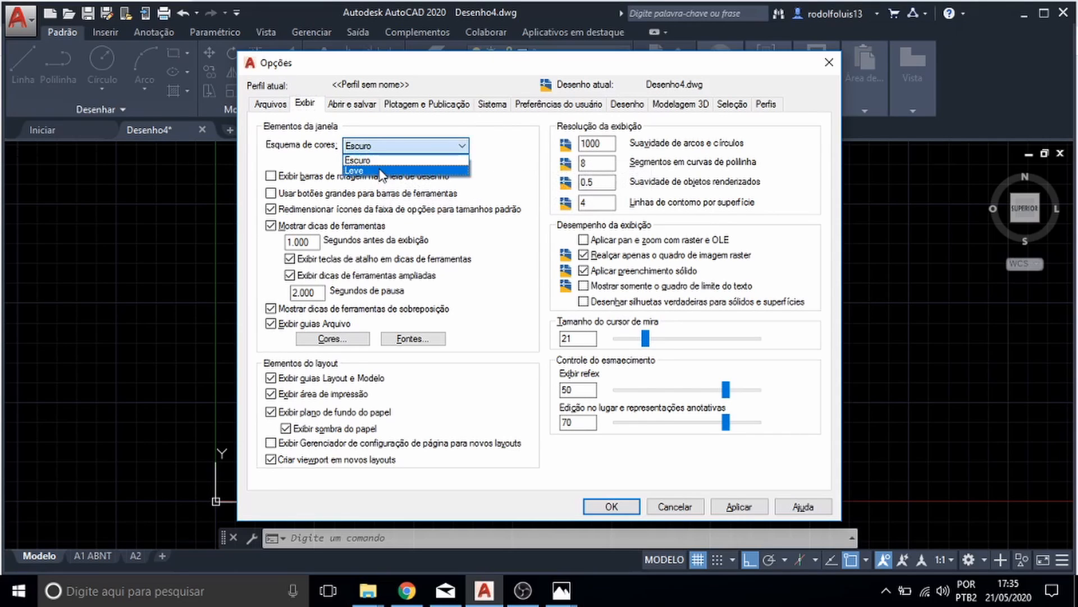
pyautogui.click(381, 171)
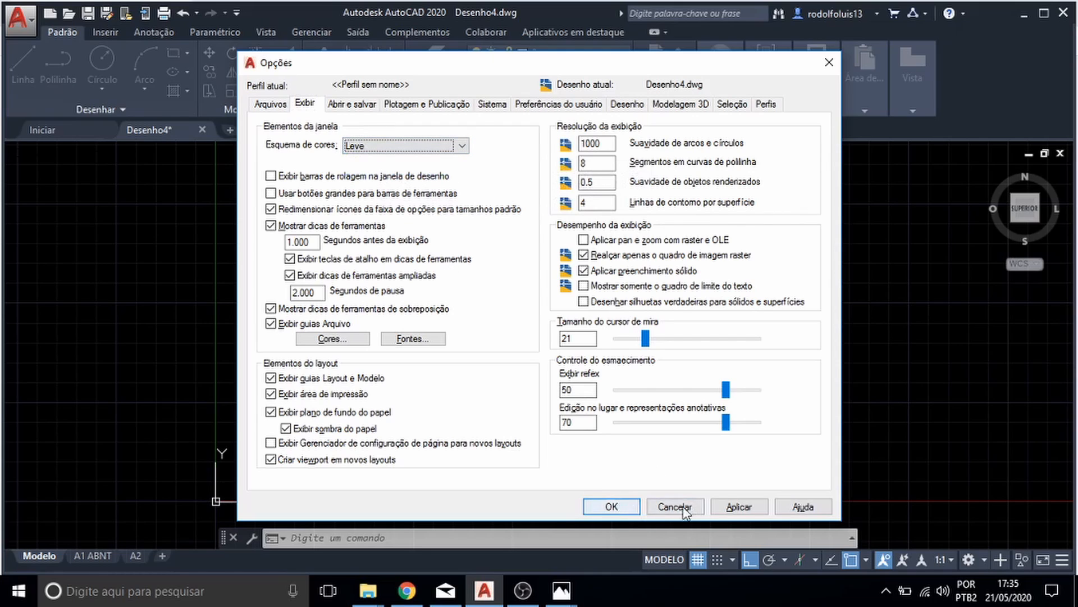
pyautogui.click(740, 507)
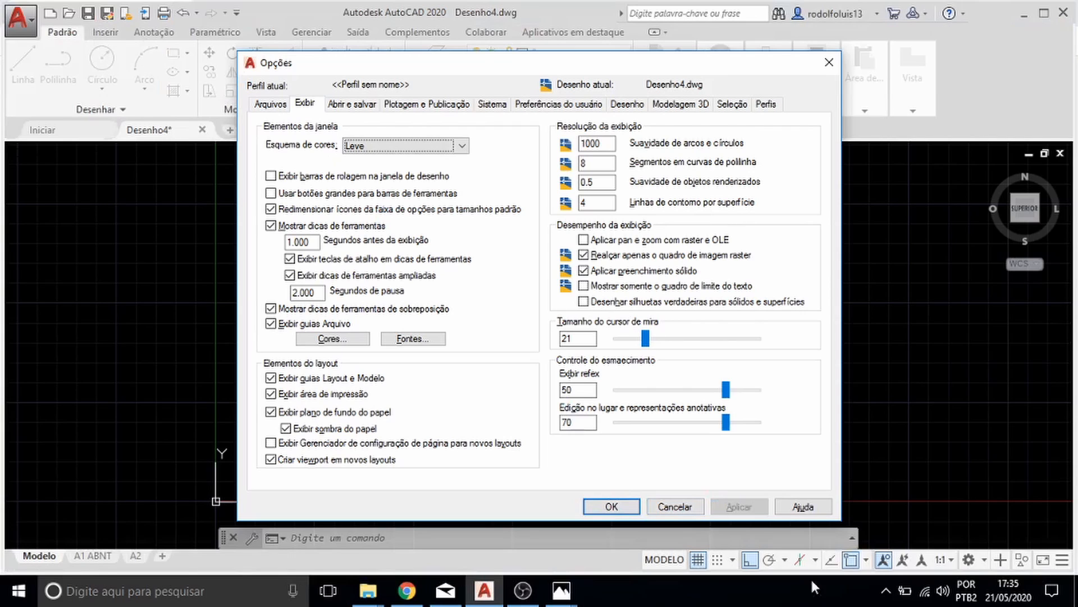
pyautogui.click(398, 144)
pyautogui.click(393, 158)
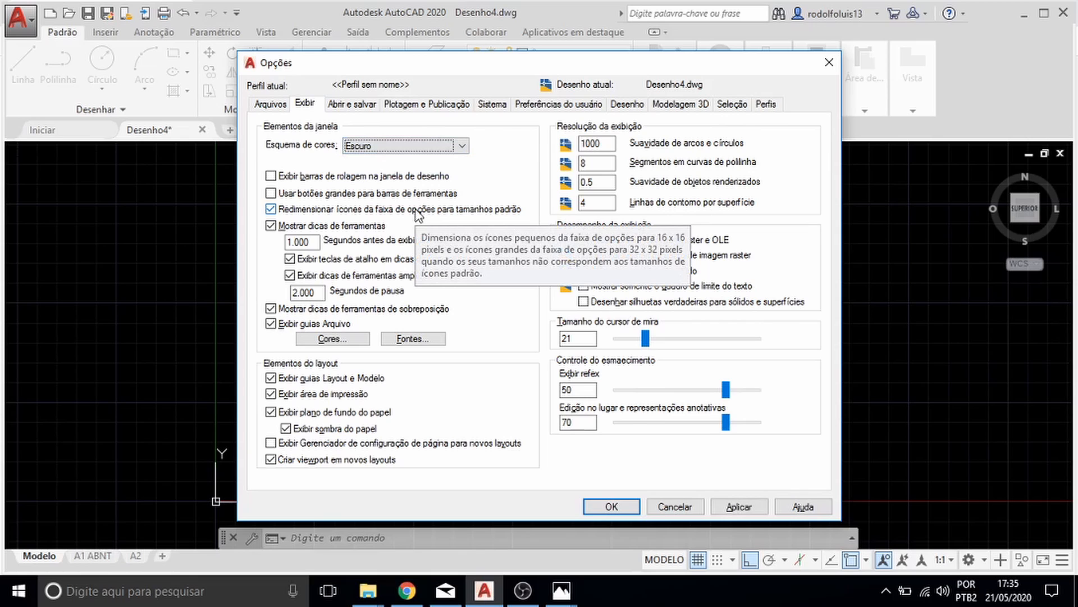
# - Set the uniform background color of the 2D model space to Branco and apply it
pyautogui.click(331, 338)
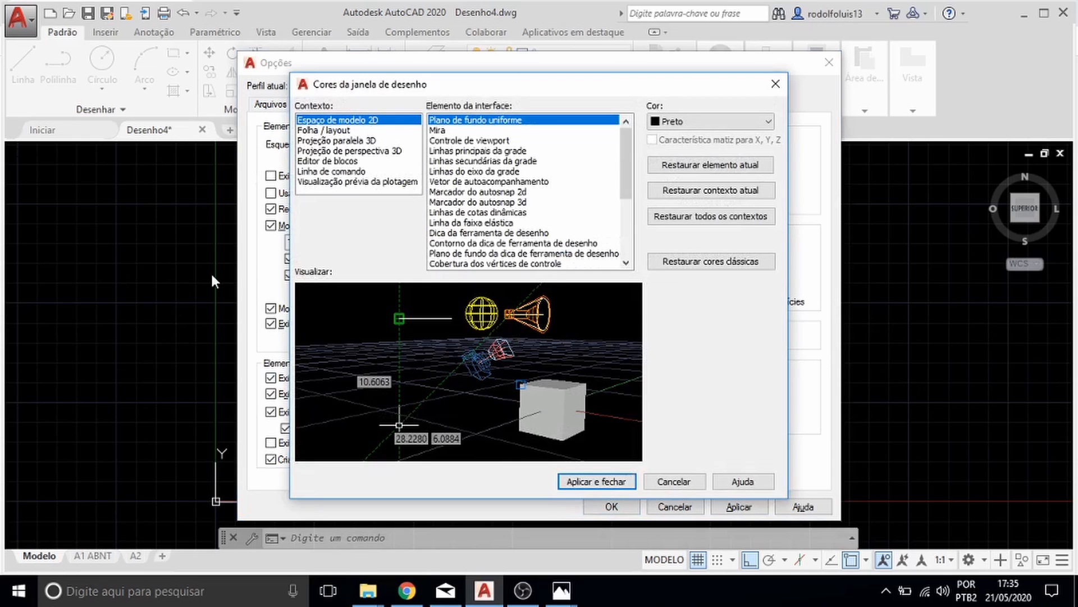
pyautogui.click(338, 131)
pyautogui.click(338, 121)
pyautogui.click(699, 129)
pyautogui.click(673, 216)
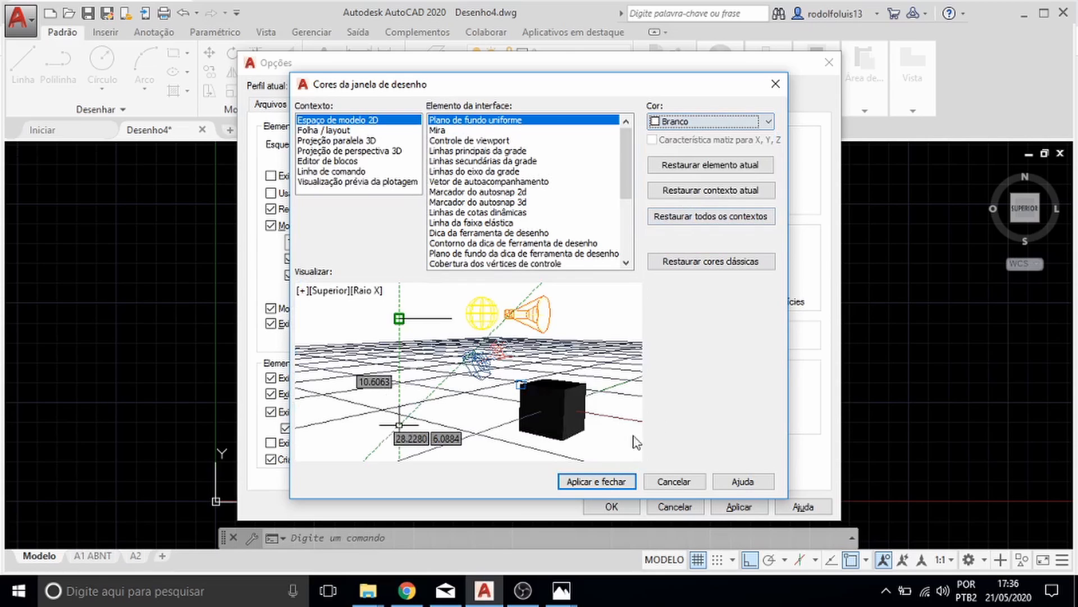
pyautogui.click(597, 481)
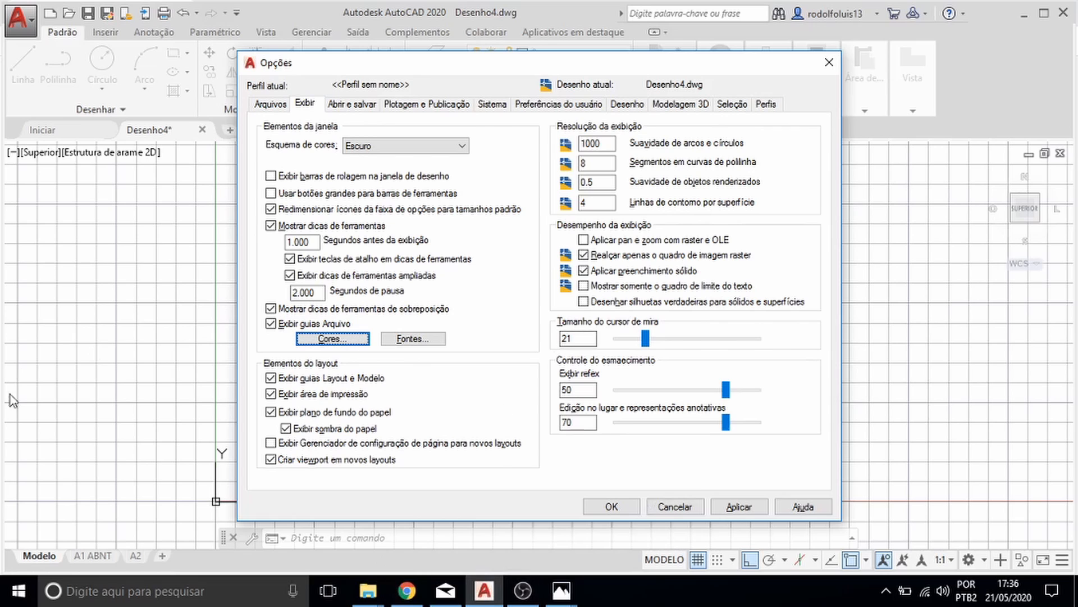
# - Set the uniform background color of the 2D model space to Preto
pyautogui.click(395, 146)
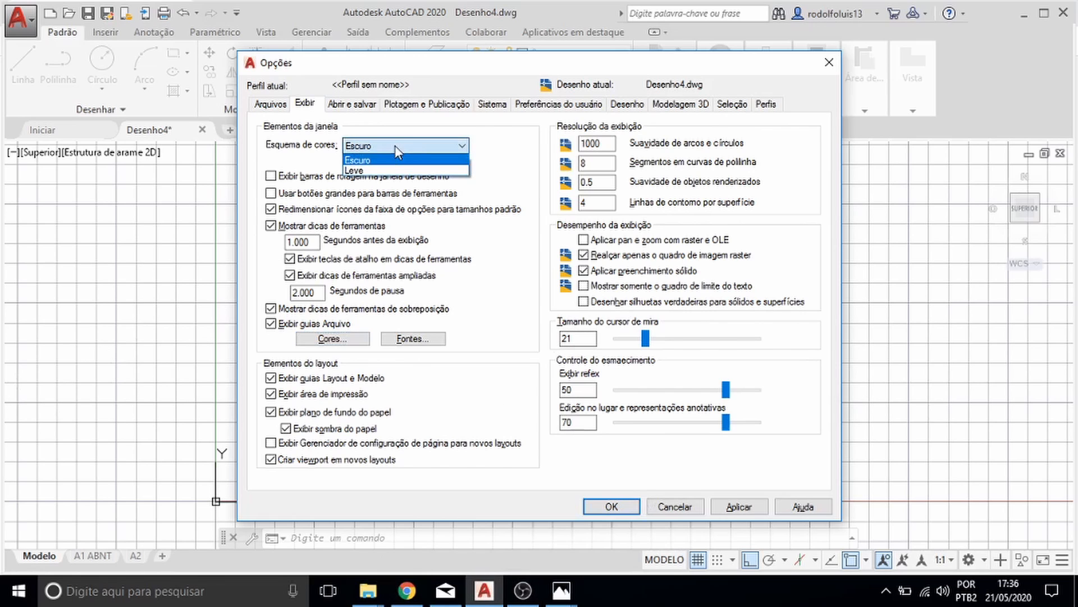
pyautogui.click(305, 335)
pyautogui.click(722, 122)
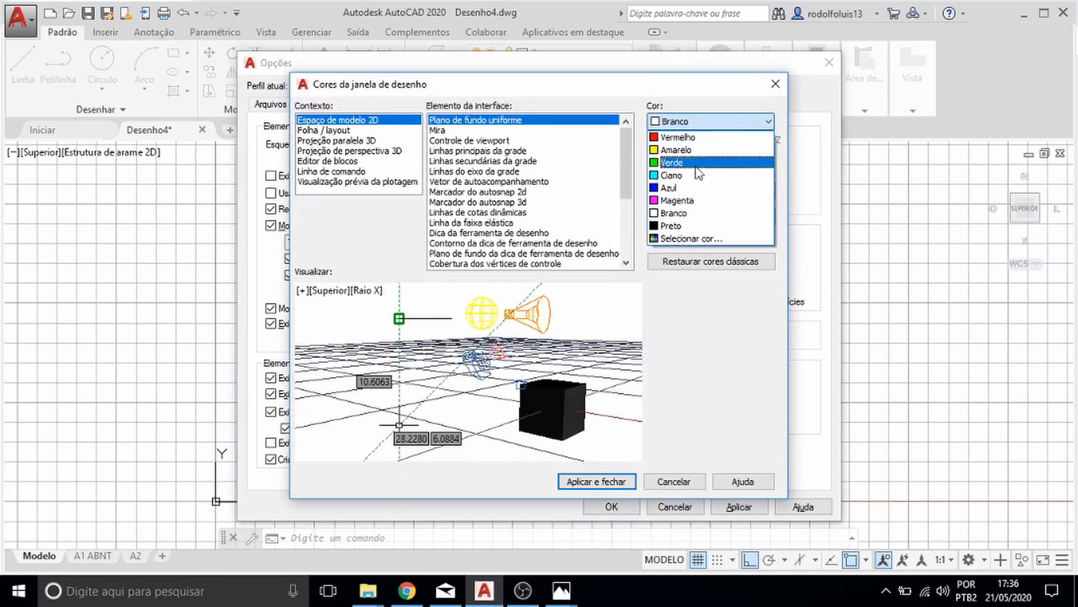
pyautogui.click(662, 224)
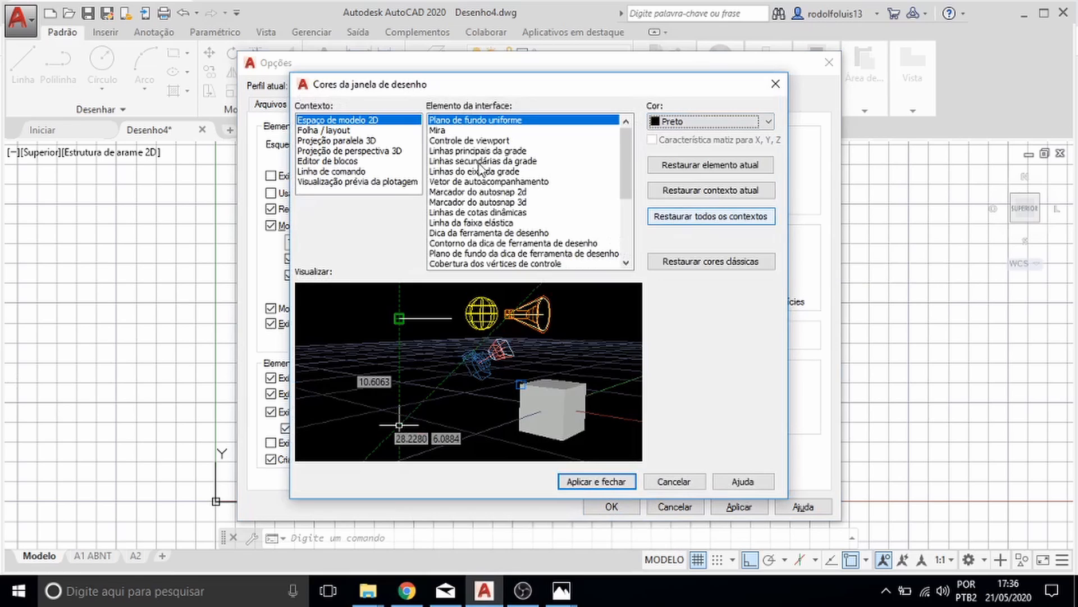
# - Set the Folha / layout context's uniform background to Preto, apply the colors and close the options
pyautogui.click(319, 131)
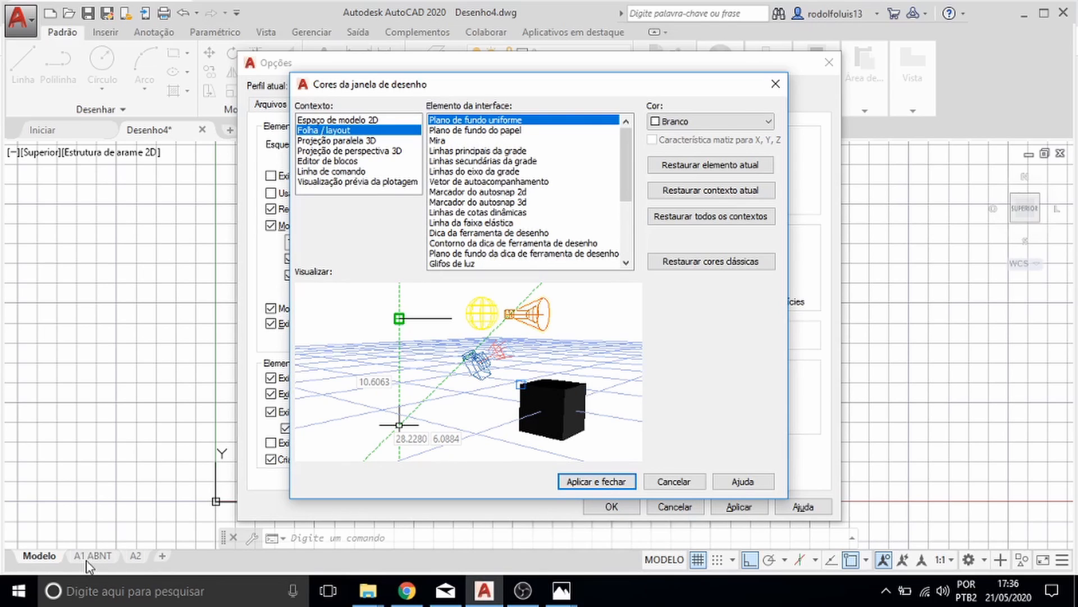
pyautogui.click(708, 121)
pyautogui.click(669, 223)
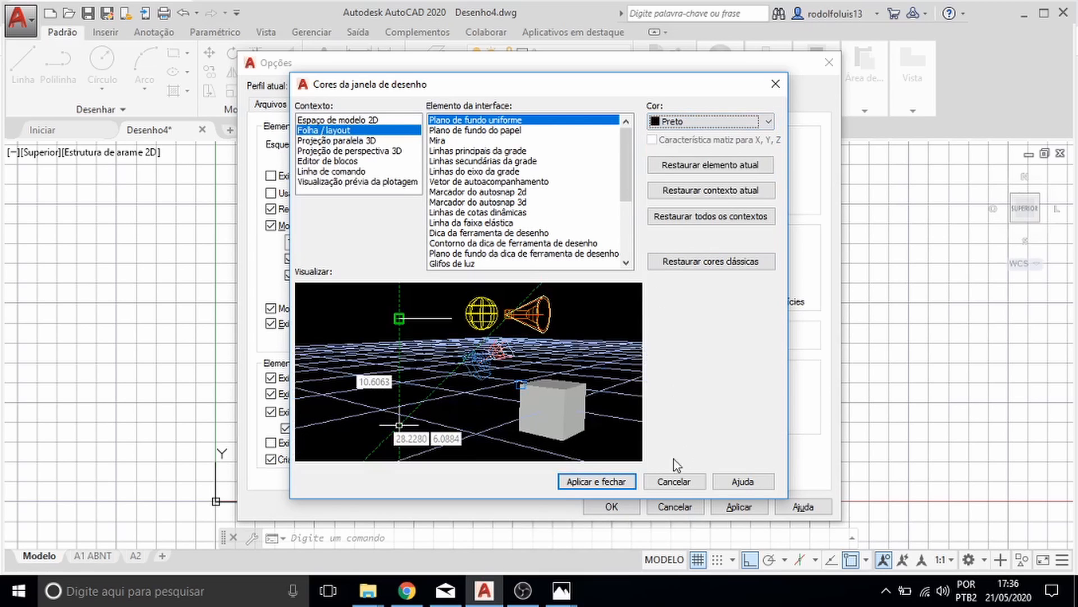
pyautogui.click(596, 481)
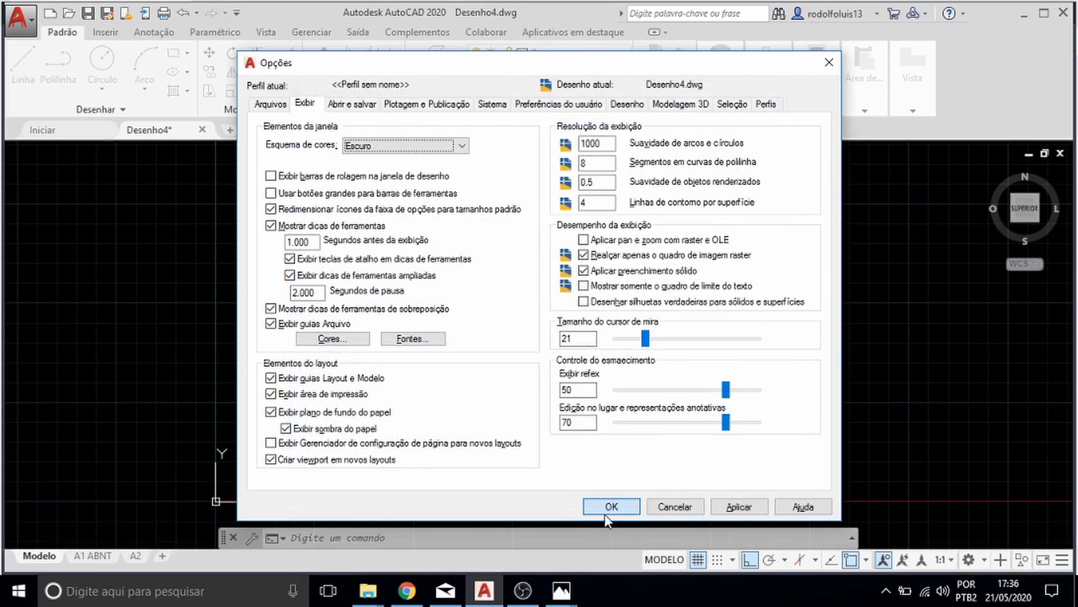
pyautogui.click(611, 506)
pyautogui.click(609, 507)
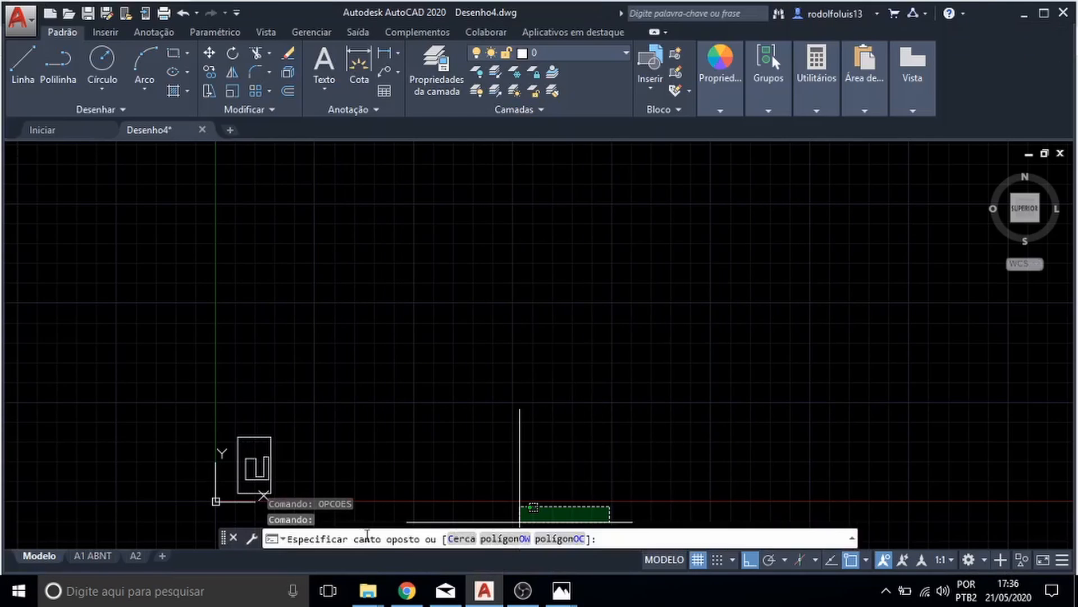
# - Switch to the A1 ABNT layout and inspect its sheet and surrounding background
pyautogui.click(96, 557)
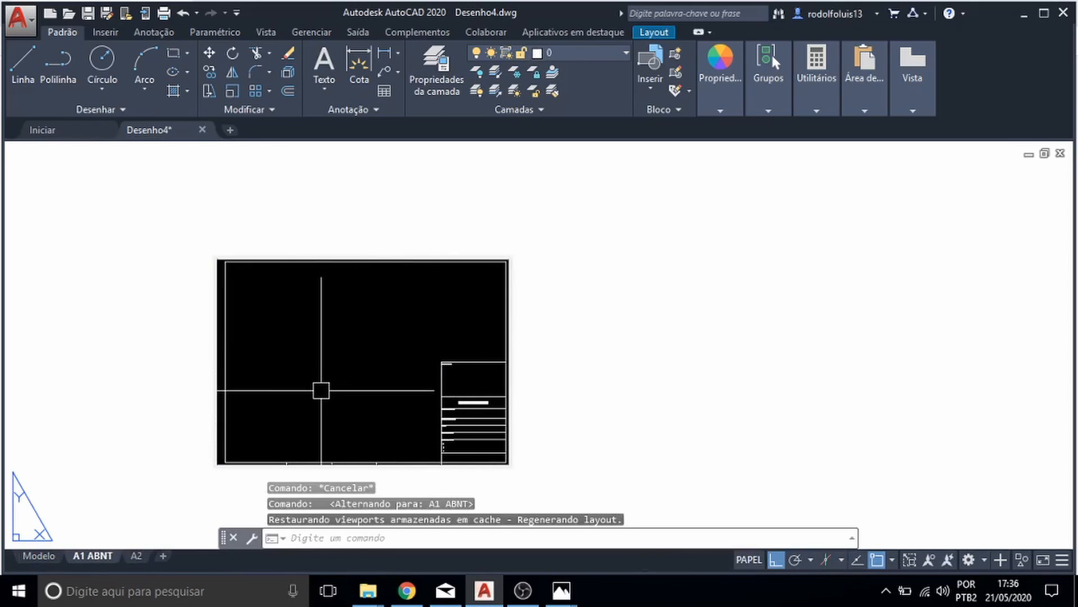
pyautogui.scroll(1, 321, 390)
pyautogui.scroll(-1, 327, 346)
pyautogui.scroll(1, 381, 386)
pyautogui.moveTo(429, 397); pyautogui.dragTo(382, 384, button='middle')
# - Reopen the options and set the layout's paper background color to Preto, applying the change
pyautogui.write('OPCO')
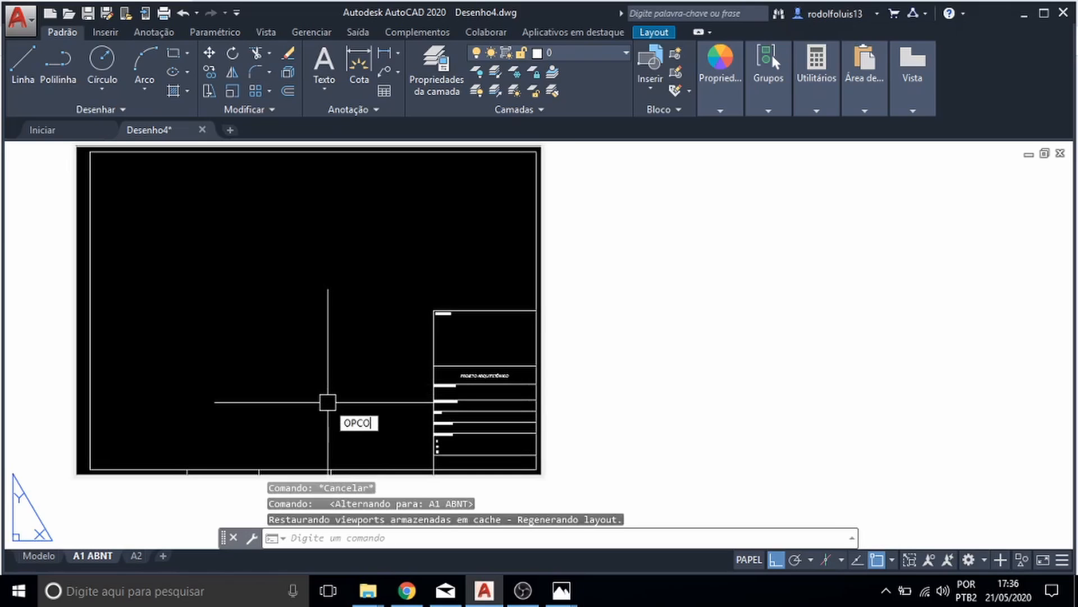
pyautogui.write('ES')
pyautogui.press('Return')
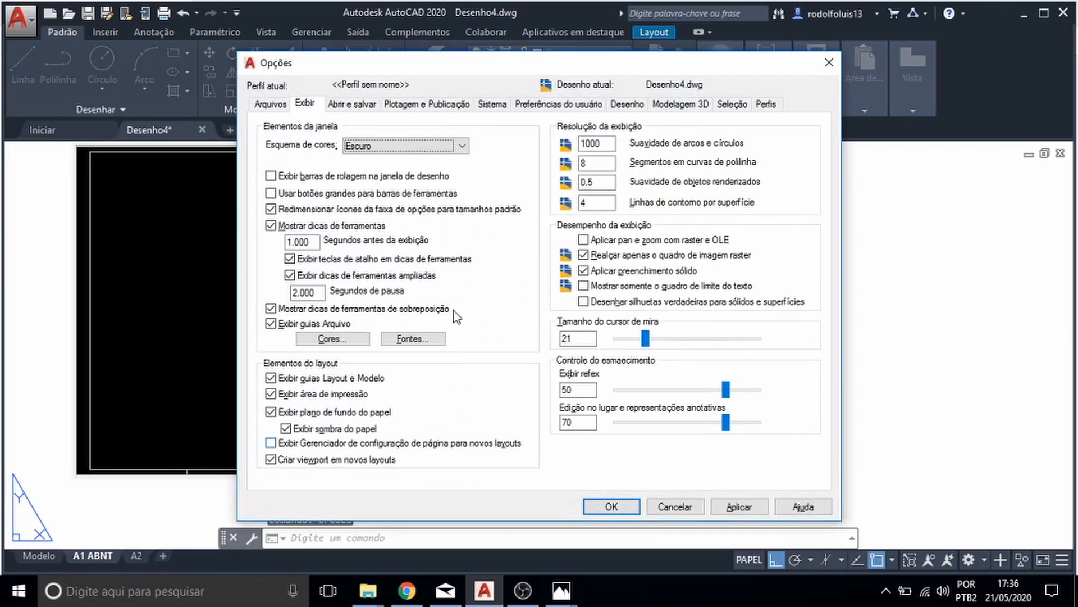
pyautogui.click(328, 340)
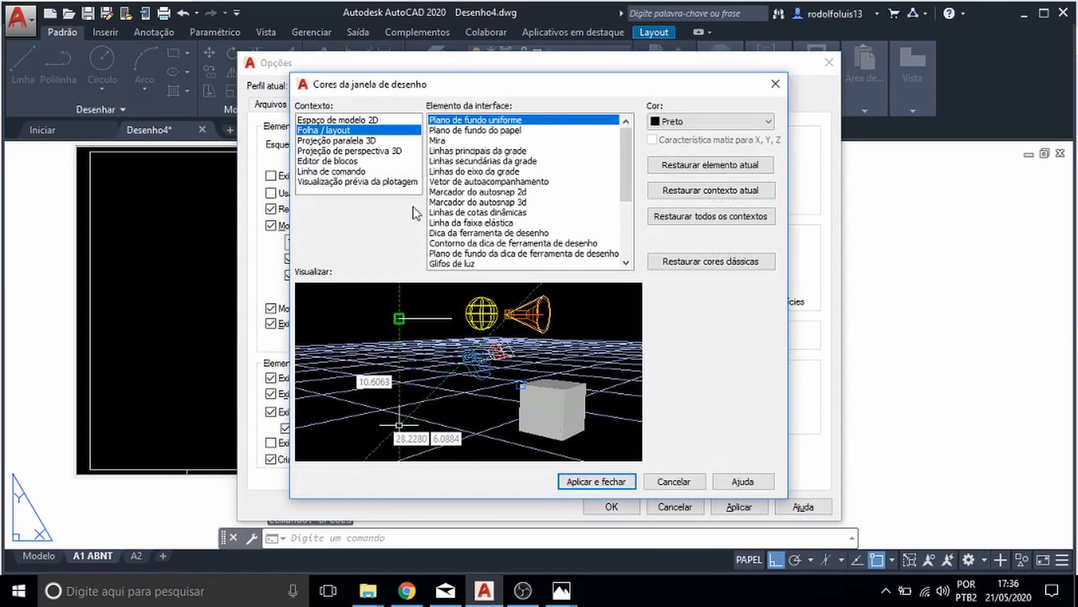
pyautogui.click(475, 132)
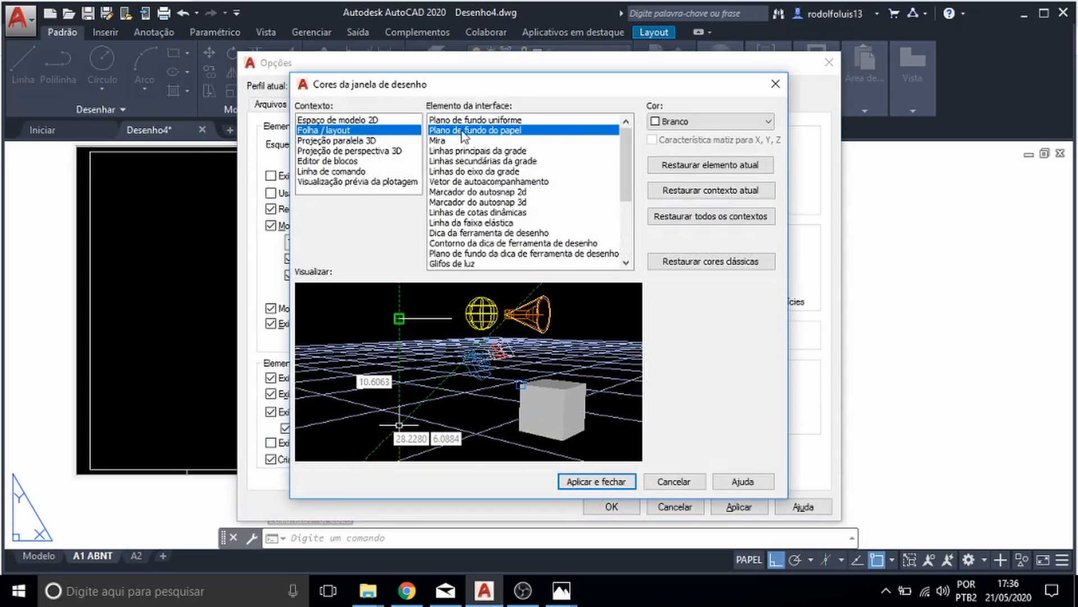
pyautogui.click(710, 121)
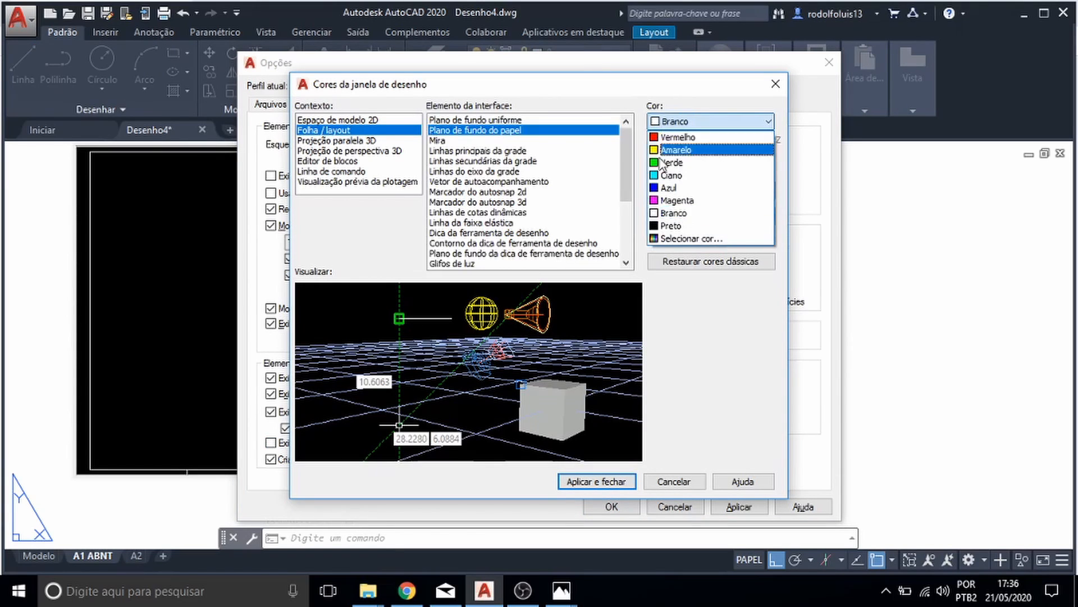
pyautogui.click(671, 227)
pyautogui.click(582, 482)
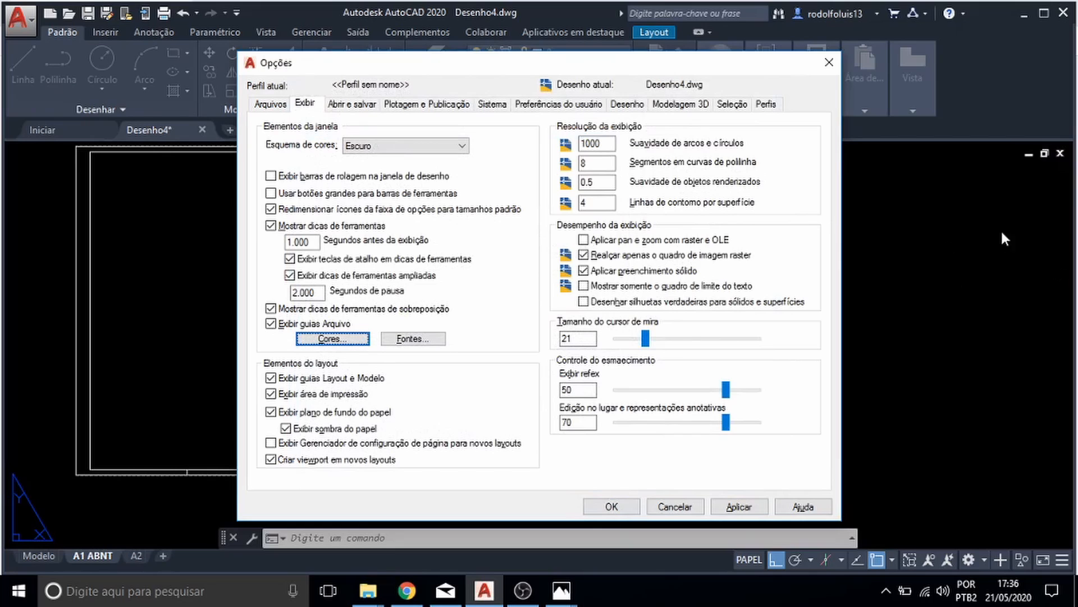
# - With the Escuro color scheme chosen, set the Folha / layout uniform background to Preto and its paper background to Branco
pyautogui.click(412, 146)
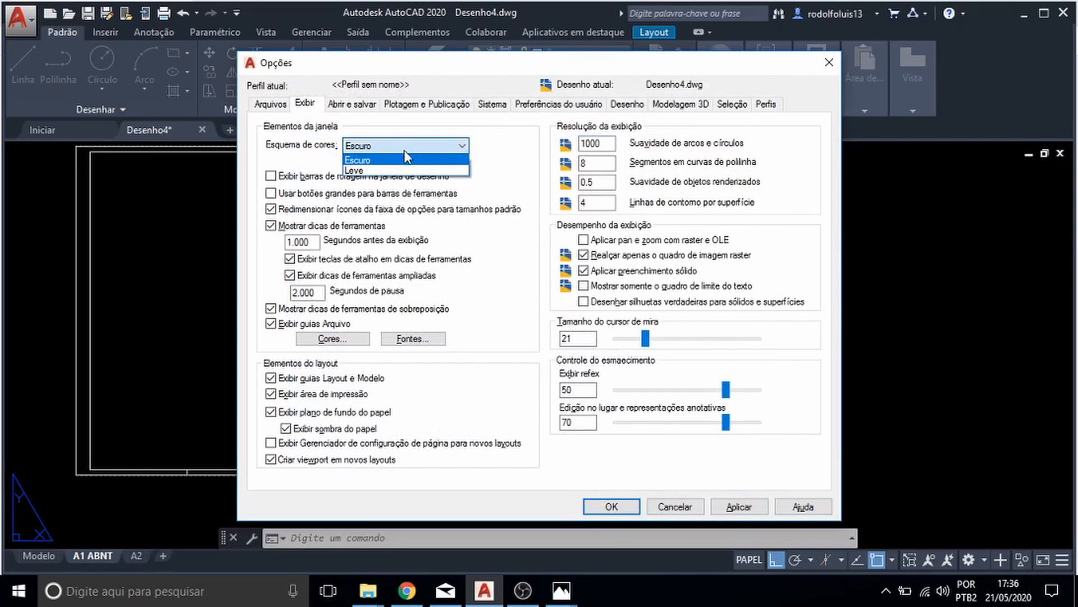
pyautogui.click(407, 158)
pyautogui.click(351, 337)
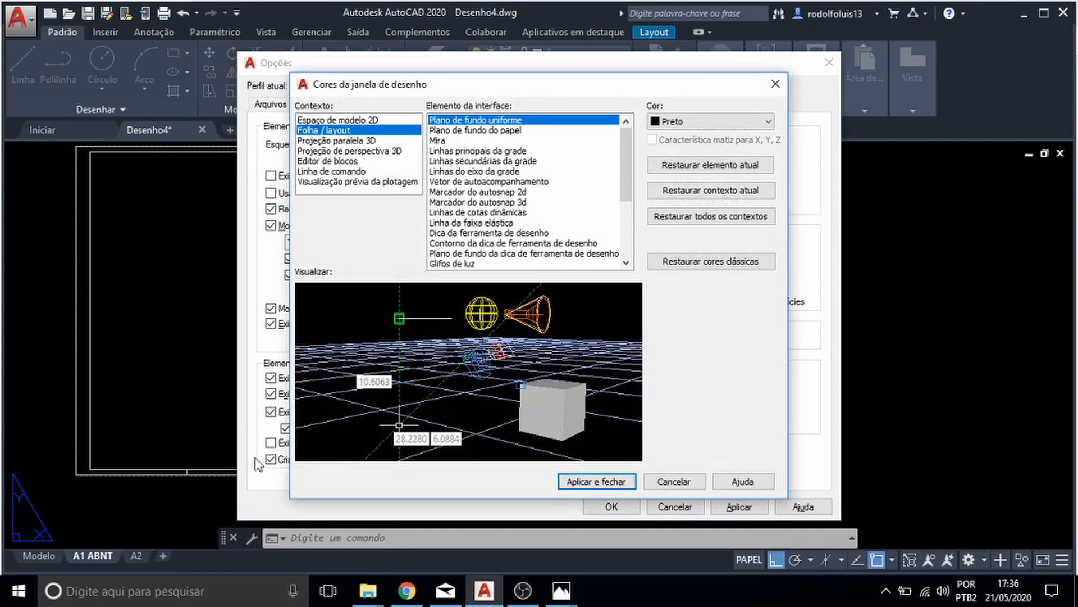
pyautogui.click(713, 121)
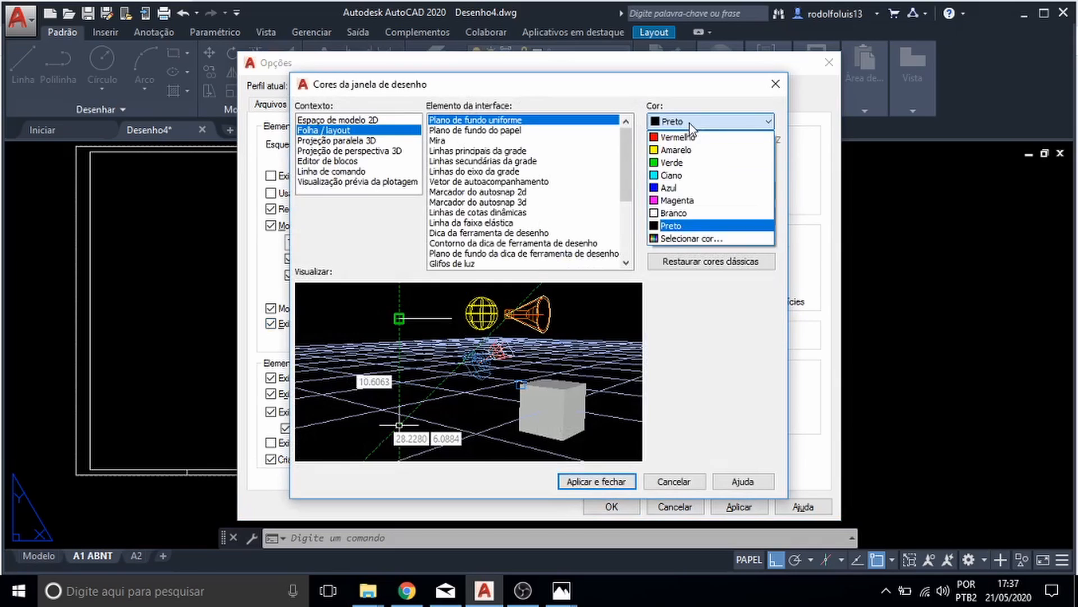
pyautogui.click(668, 222)
pyautogui.click(472, 131)
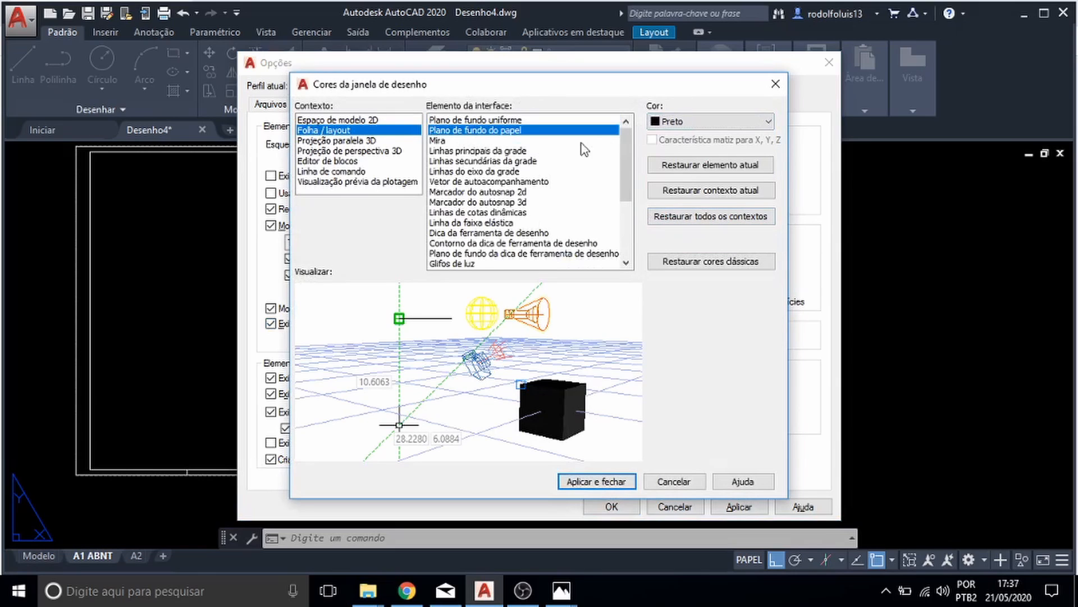
pyautogui.click(681, 123)
pyautogui.click(672, 213)
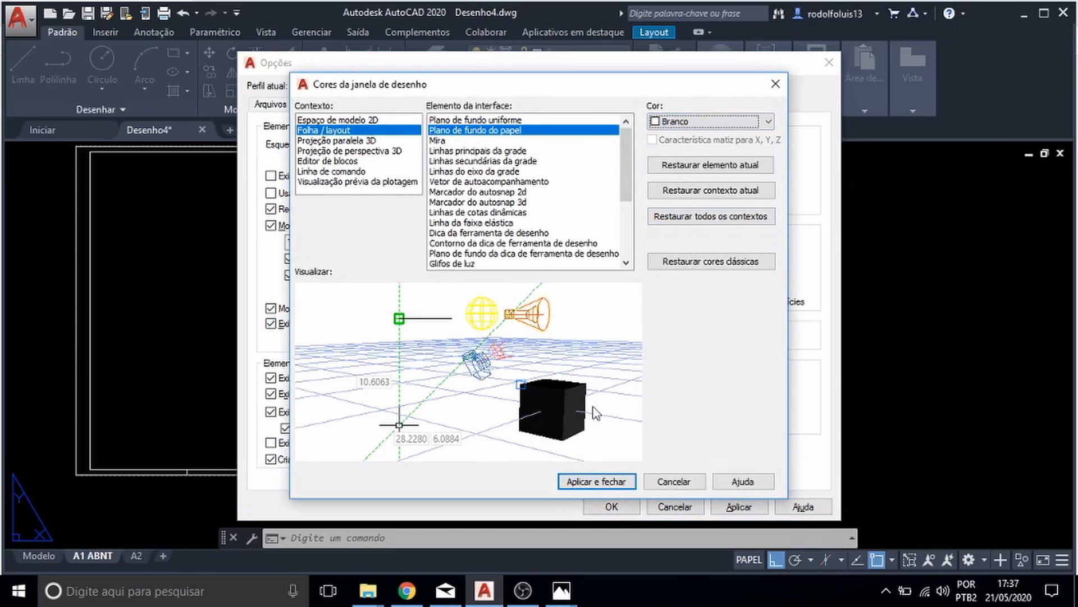
# - Set the uniform background color of the block editor to Preto
pyautogui.click(328, 161)
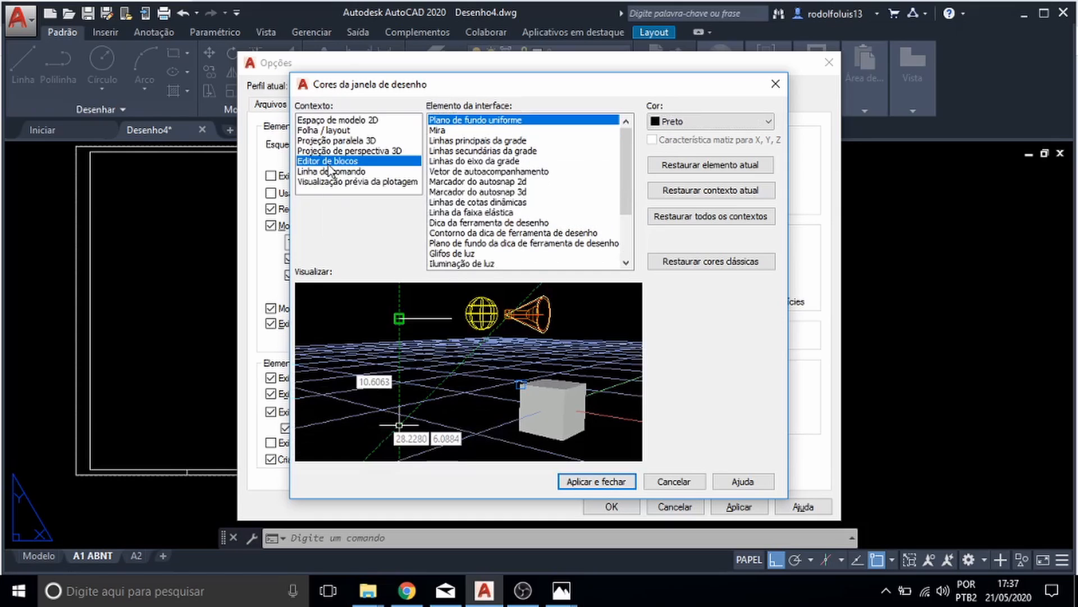
pyautogui.click(710, 123)
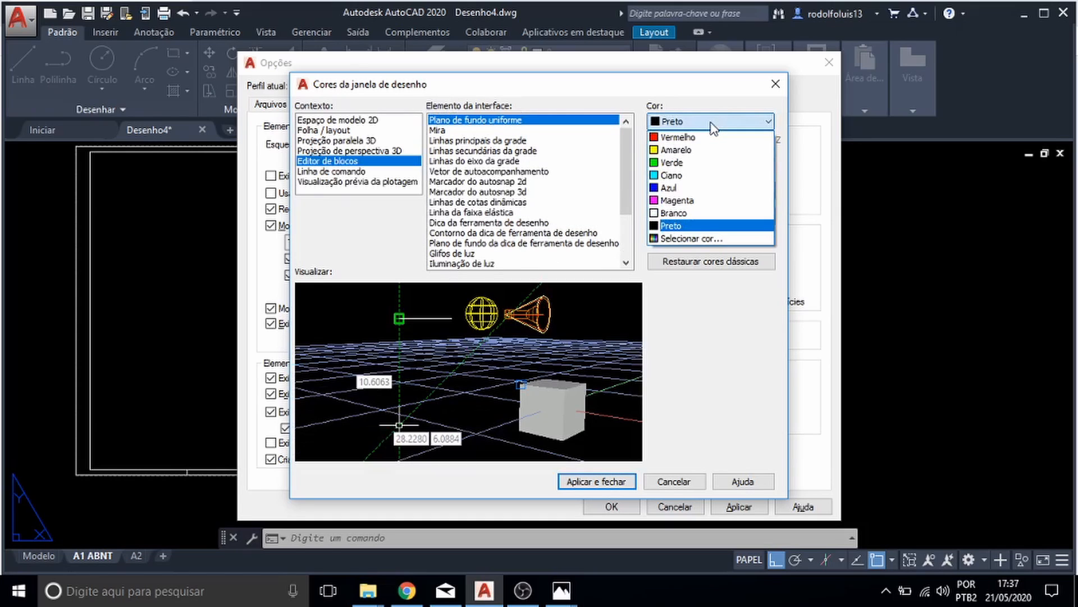
pyautogui.click(696, 226)
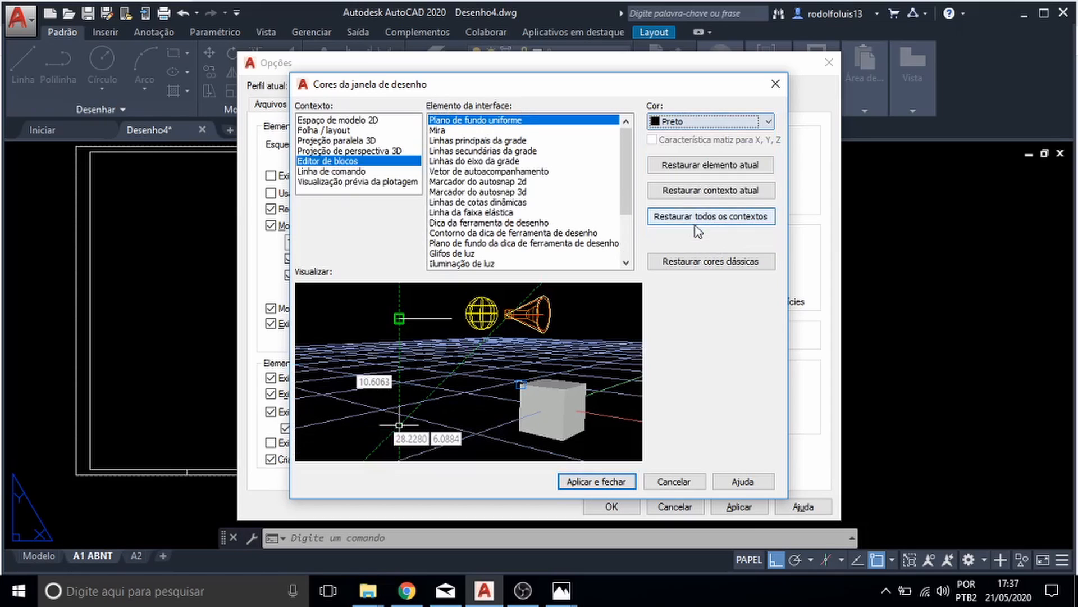
# - Apply the drawing window colors, and set the crosshair cursor size to 100 in the display options
pyautogui.click(598, 482)
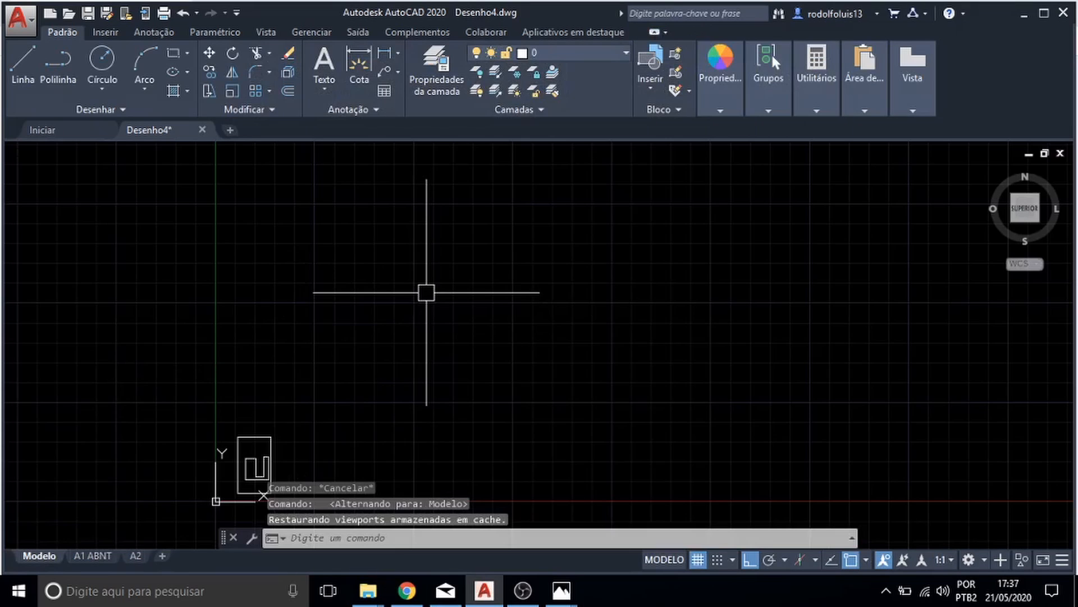
pyautogui.write('OPCOE')
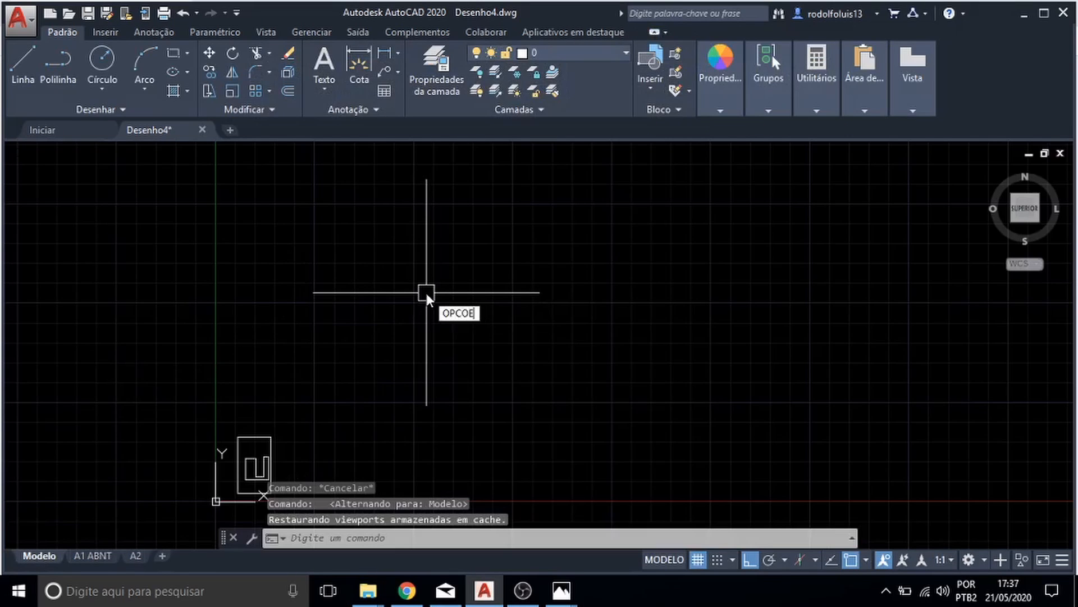
pyautogui.write('S')
pyautogui.press('Return')
pyautogui.moveTo(616, 339); pyautogui.dragTo(780, 342)
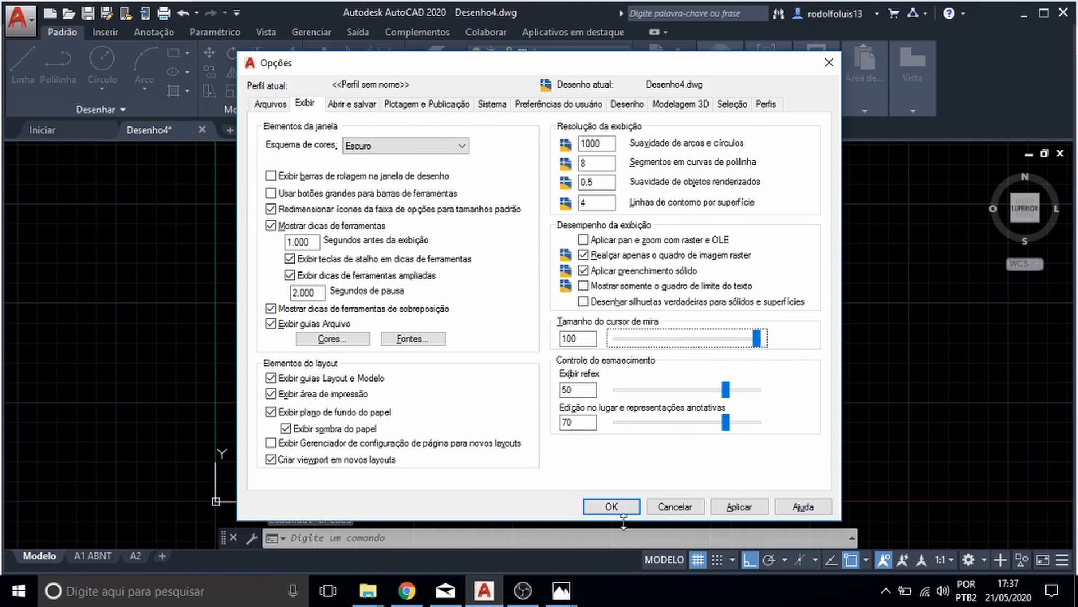
pyautogui.click(610, 507)
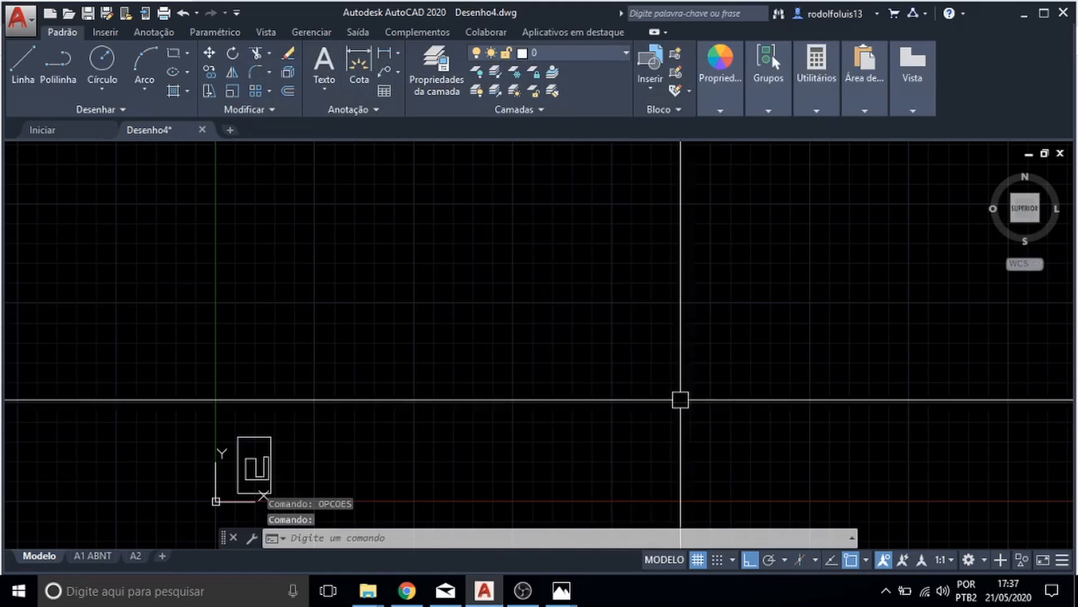
# - Turn off the drawing grid in model space
pyautogui.scroll(-4, 255, 326)
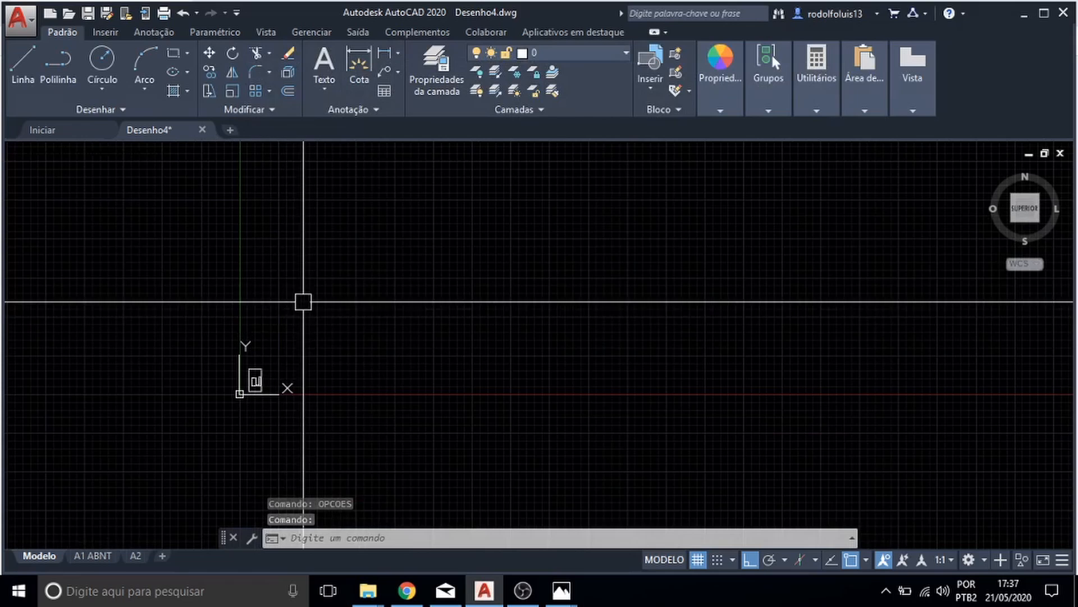
pyautogui.moveTo(430, 242); pyautogui.dragTo(400, 307, button='middle')
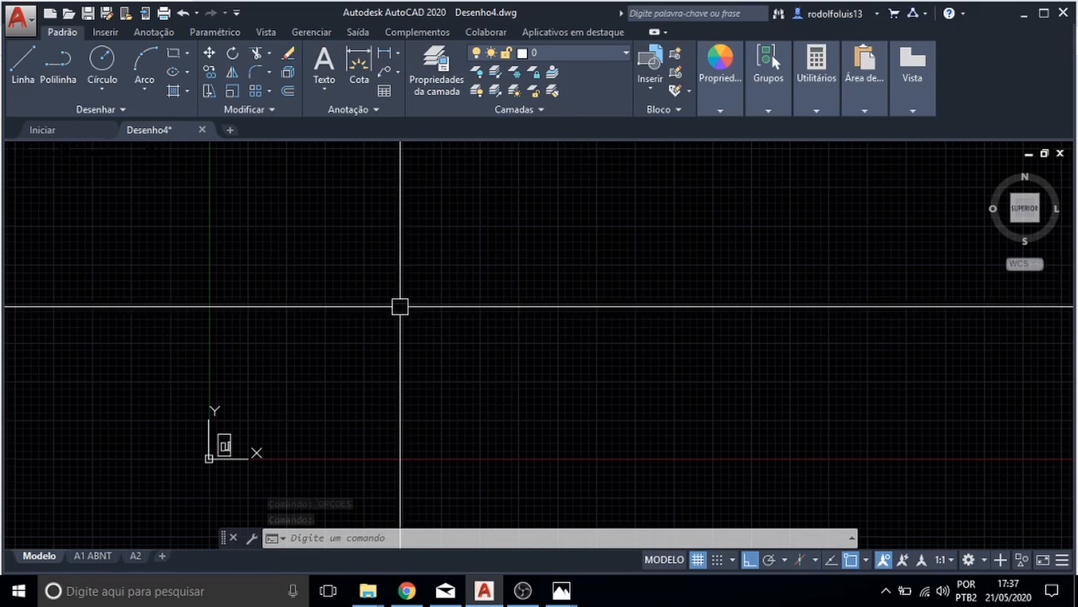
pyautogui.click(693, 561)
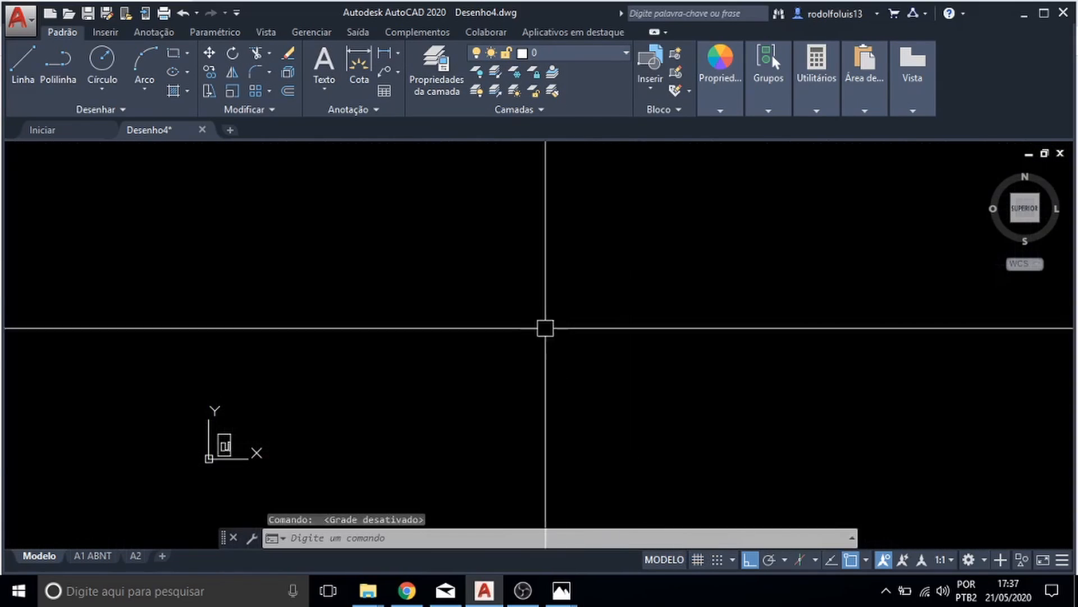
pyautogui.scroll(-5, 482, 286)
pyautogui.scroll(3, 490, 275)
pyautogui.moveTo(490, 274); pyautogui.dragTo(457, 313, button='middle')
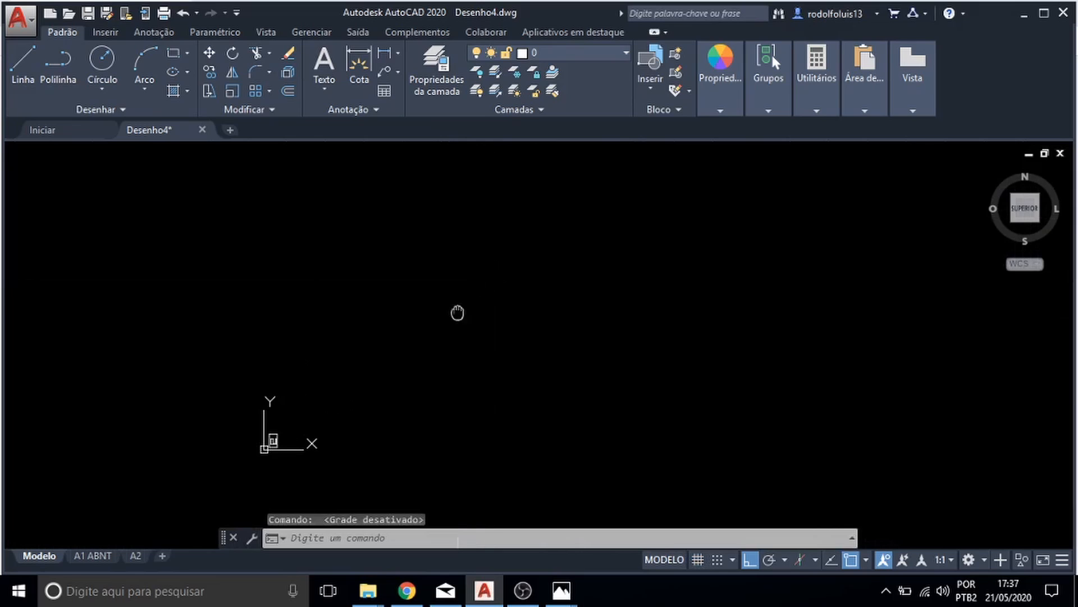
pyautogui.scroll(2, 316, 442)
pyautogui.scroll(4, 315, 442)
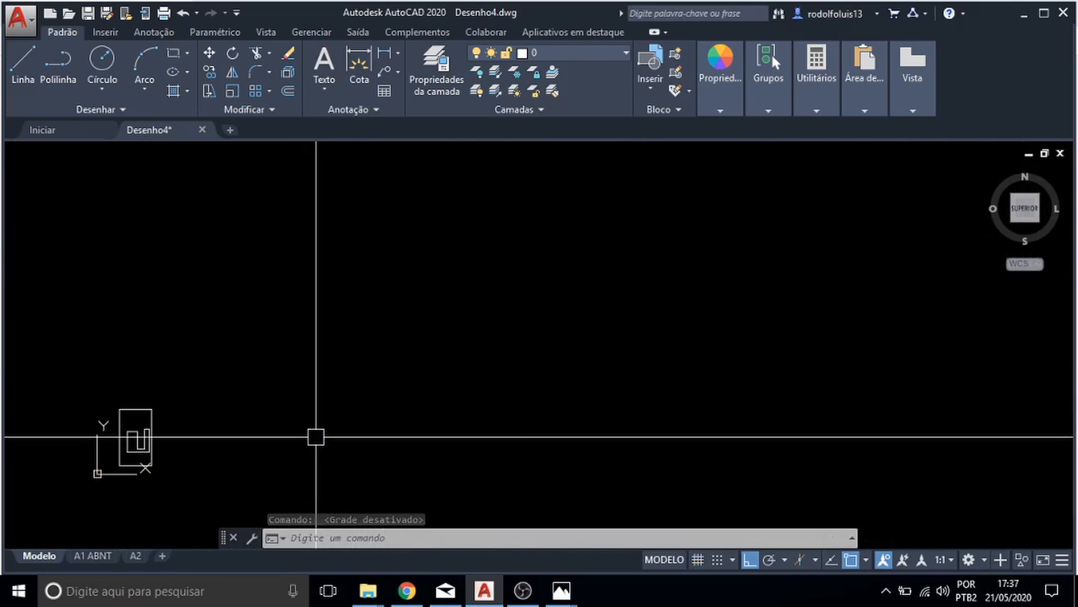
# - Reopen the options and set the crosshair cursor size to 20
pyautogui.write('opcoes')
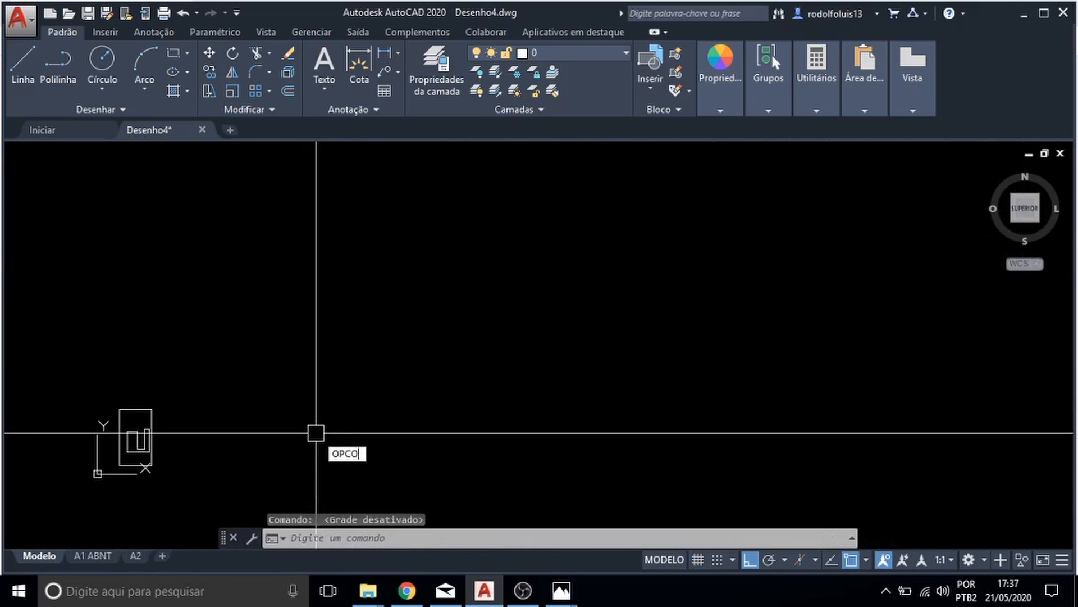
pyautogui.press('Return')
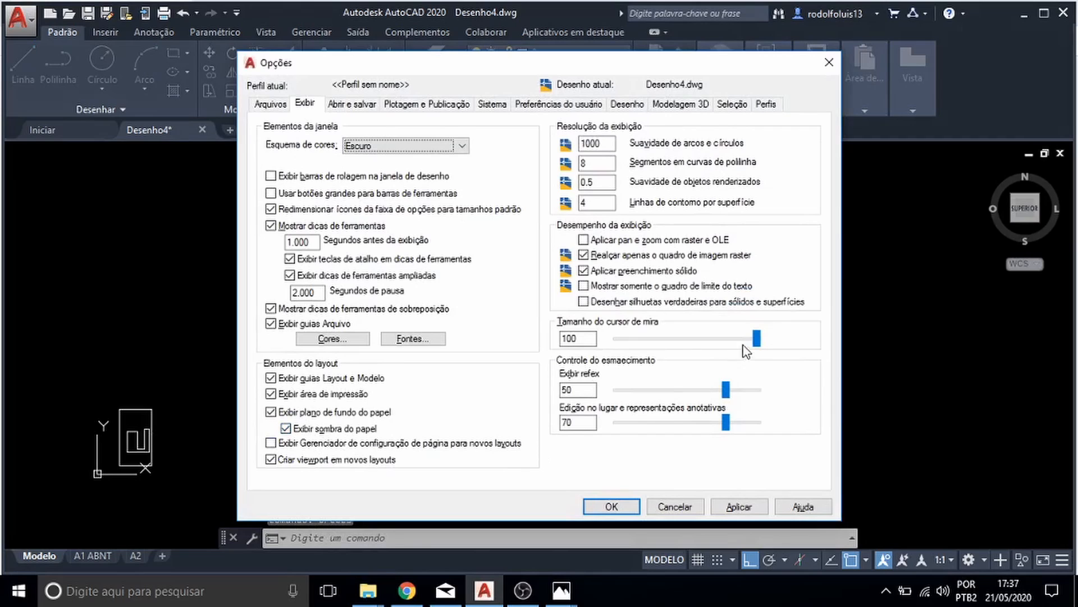
pyautogui.moveTo(755, 338); pyautogui.dragTo(648, 344)
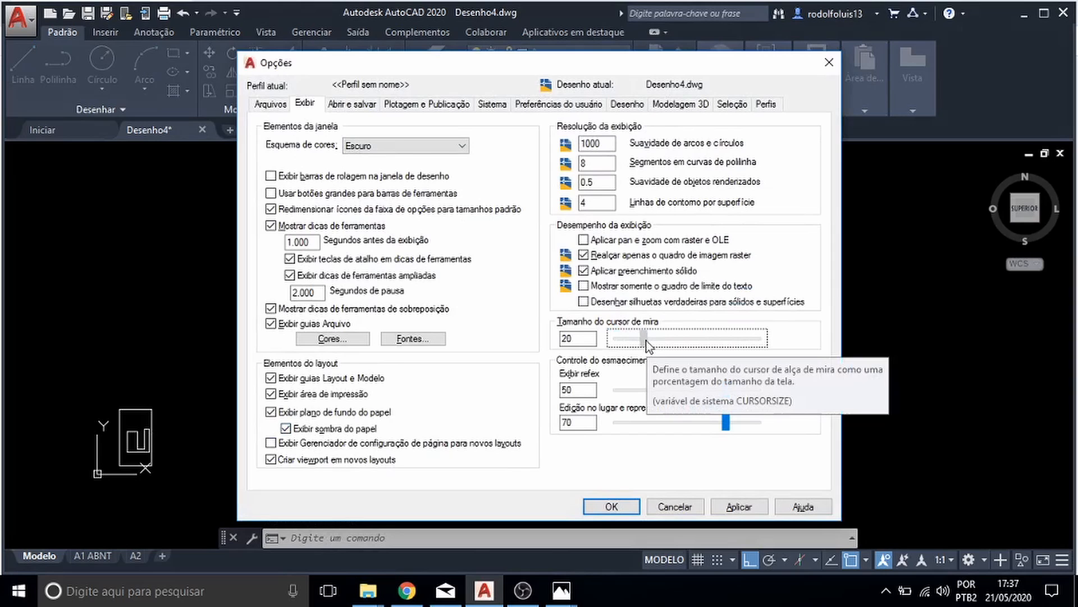
pyautogui.click(611, 506)
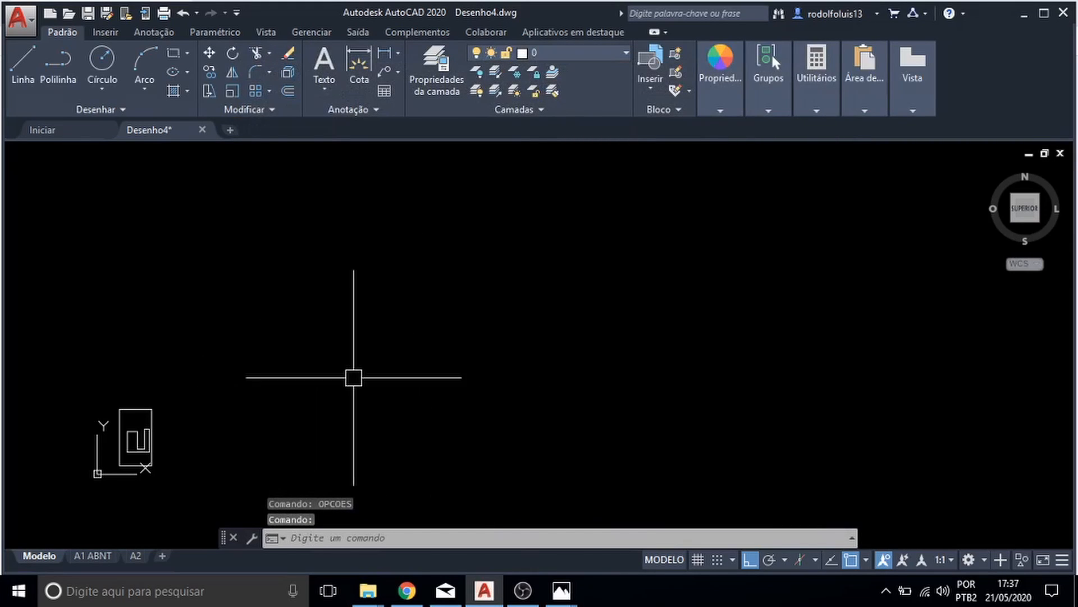
# - In the open and save options, choose Desenho do AutoCAD 2004/LT2004 (*.dwg) as the default save format
pyautogui.write('OPCOES')
pyautogui.press('Return')
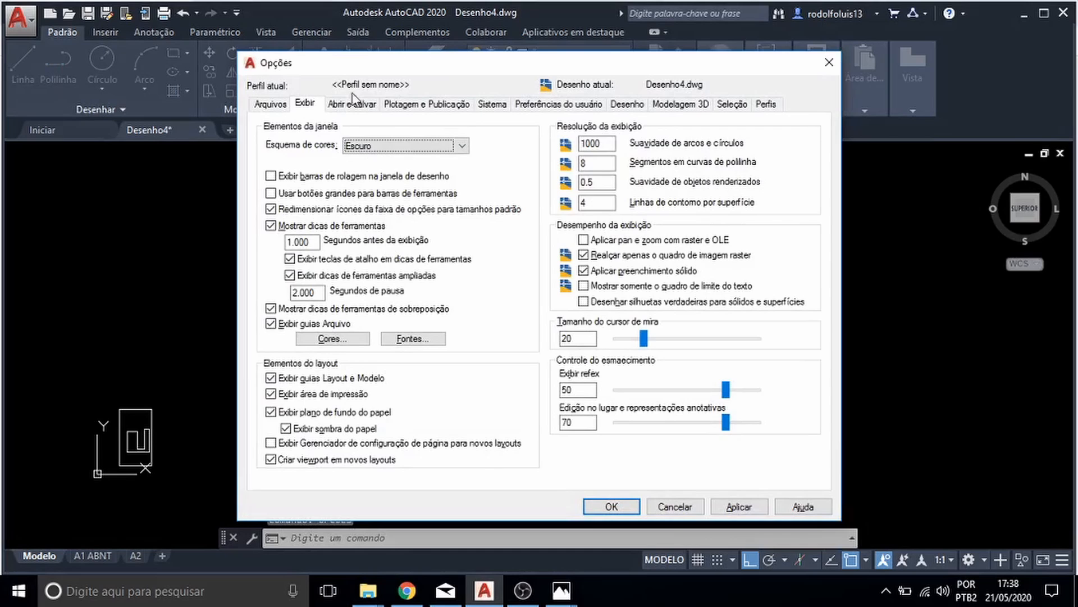
pyautogui.click(352, 104)
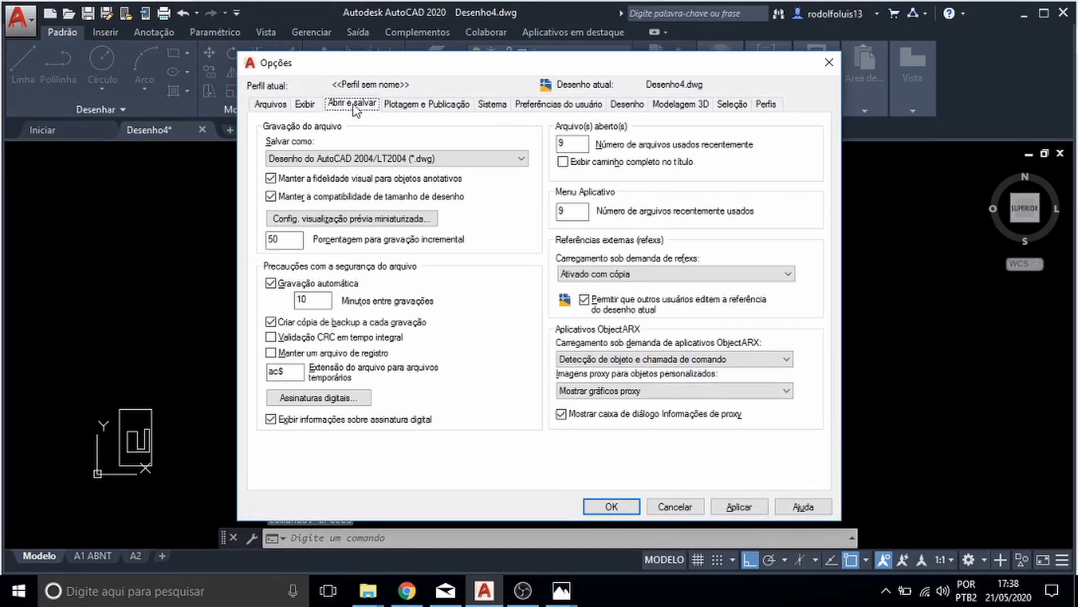
pyautogui.click(327, 165)
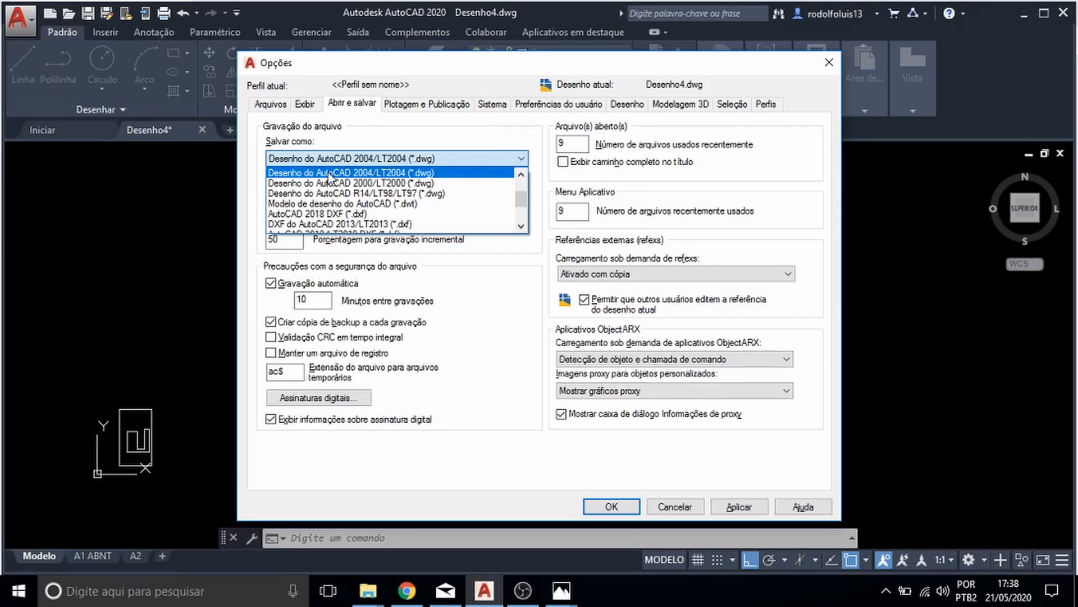
pyautogui.scroll(2, 343, 185)
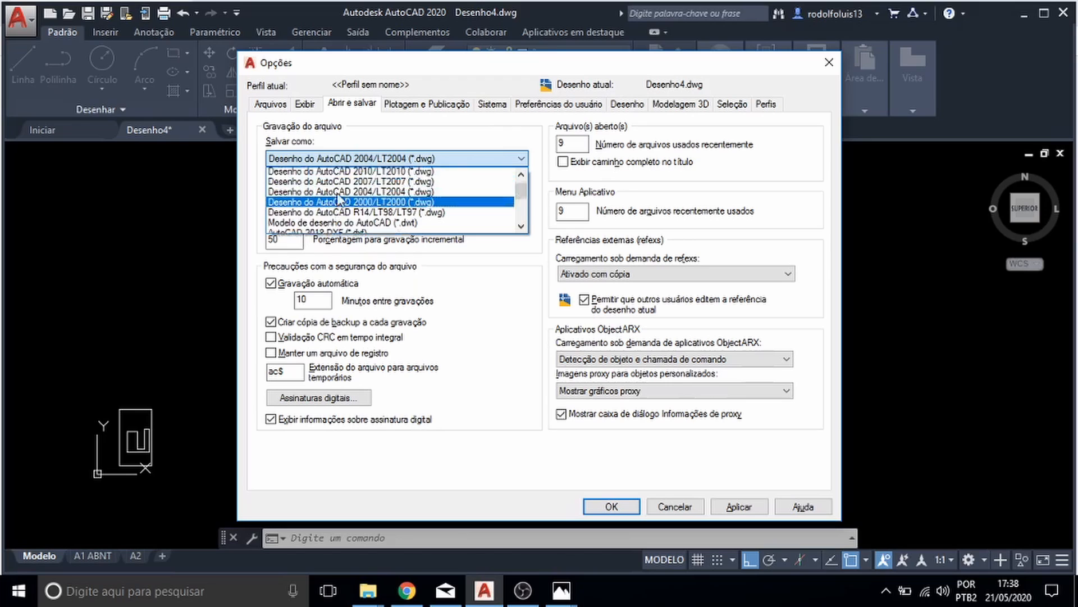
pyautogui.scroll(2, 360, 186)
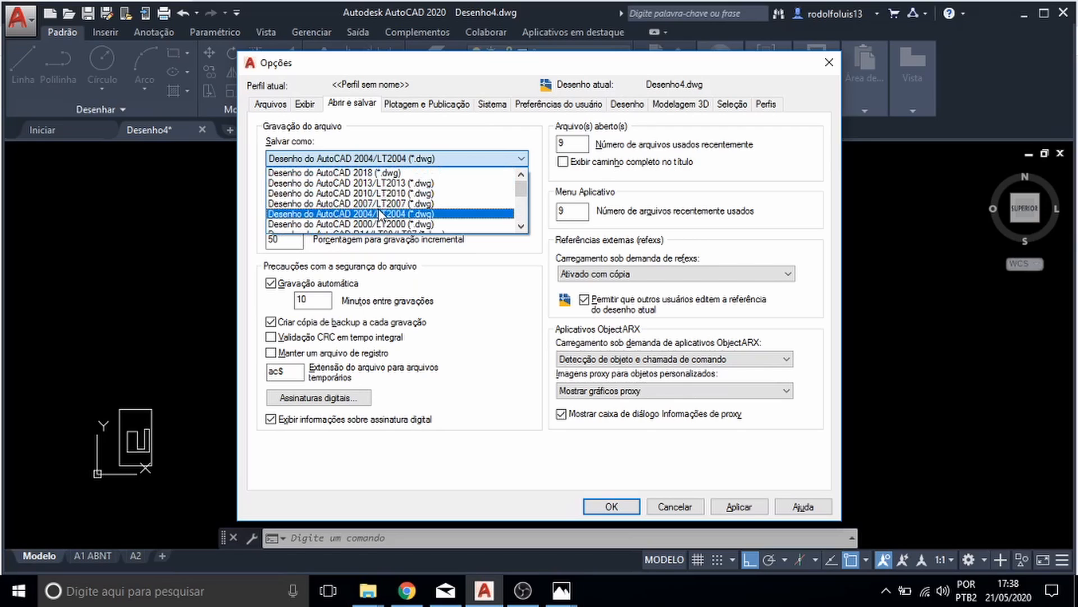
pyautogui.scroll(-2, 381, 214)
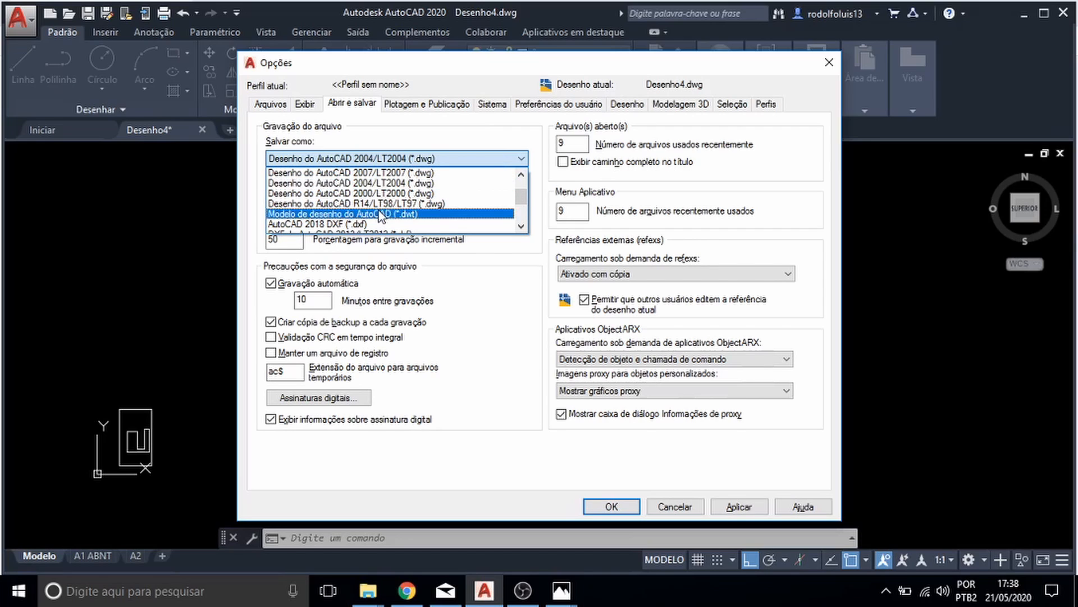
pyautogui.scroll(-1, 381, 216)
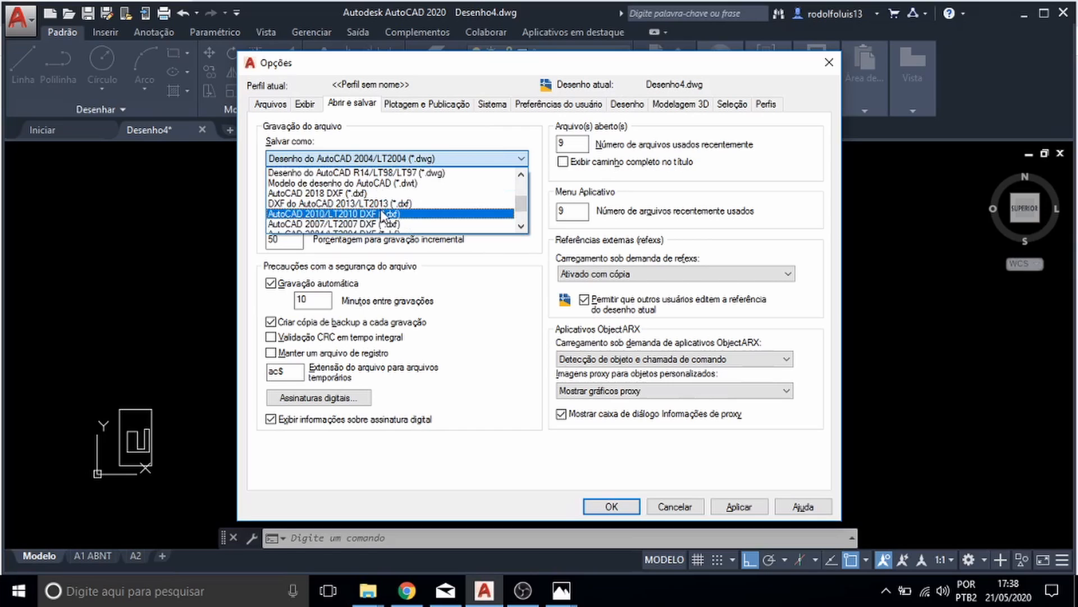
pyautogui.scroll(2, 382, 214)
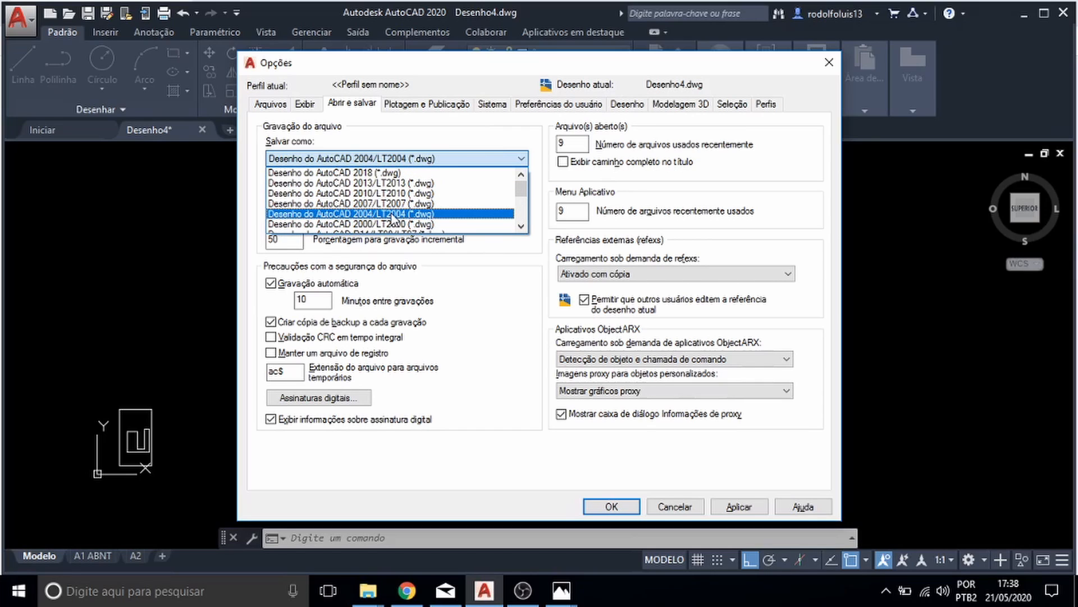
pyautogui.click(392, 215)
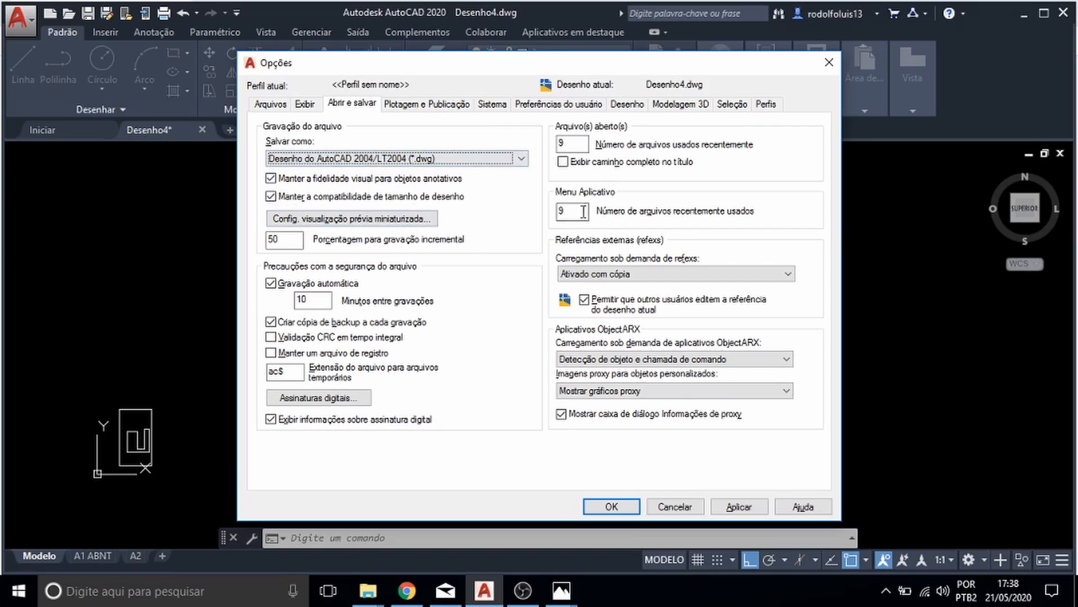
# - In the plot and publish options, choose PDF Architect 6 as the default output device for new drawings
pyautogui.click(404, 106)
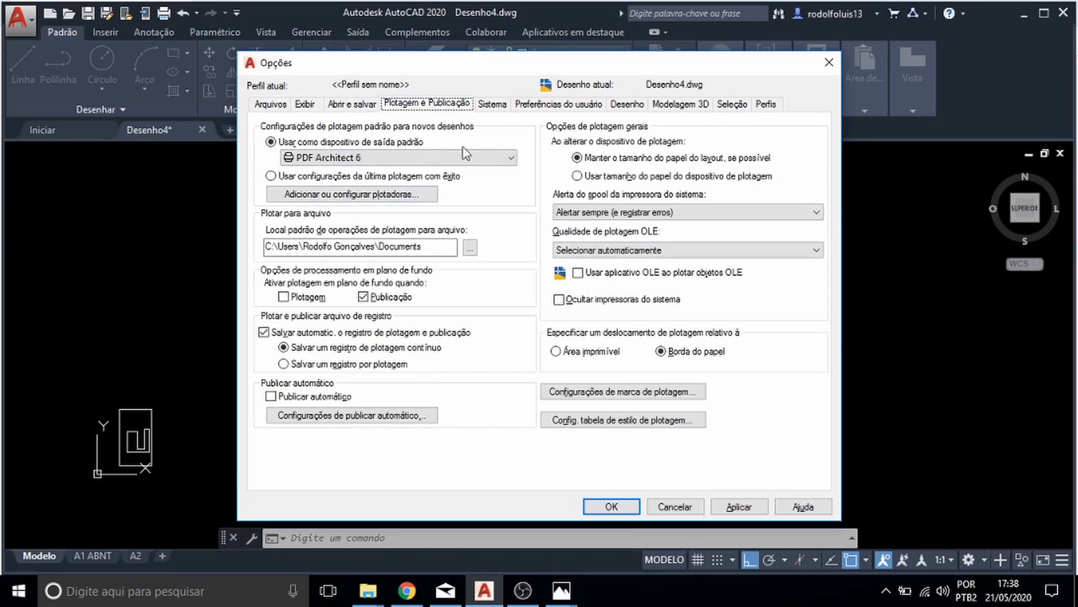
pyautogui.click(350, 159)
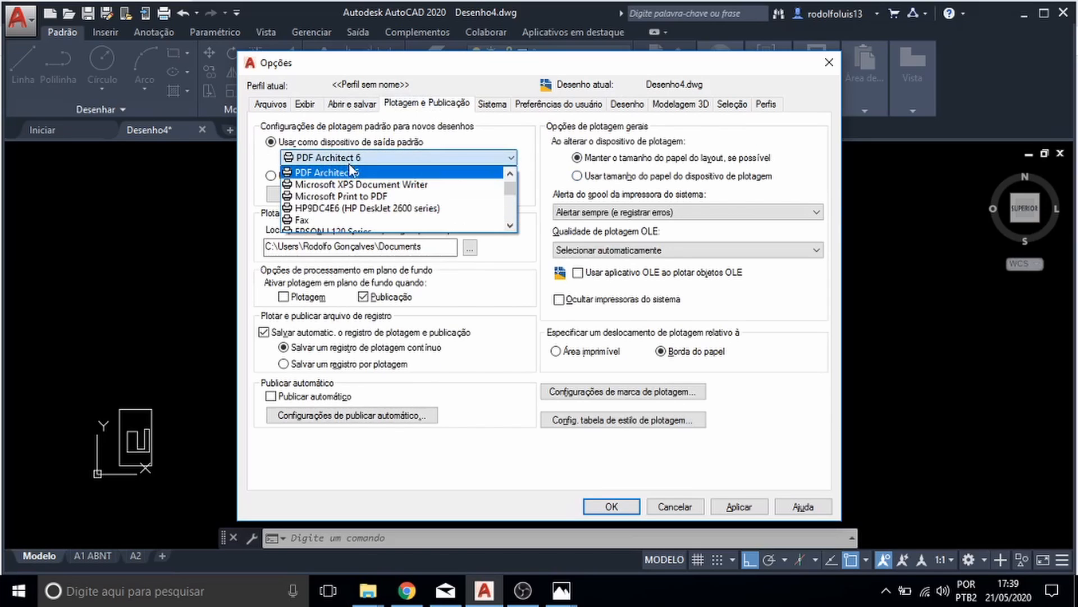
pyautogui.scroll(1, 358, 181)
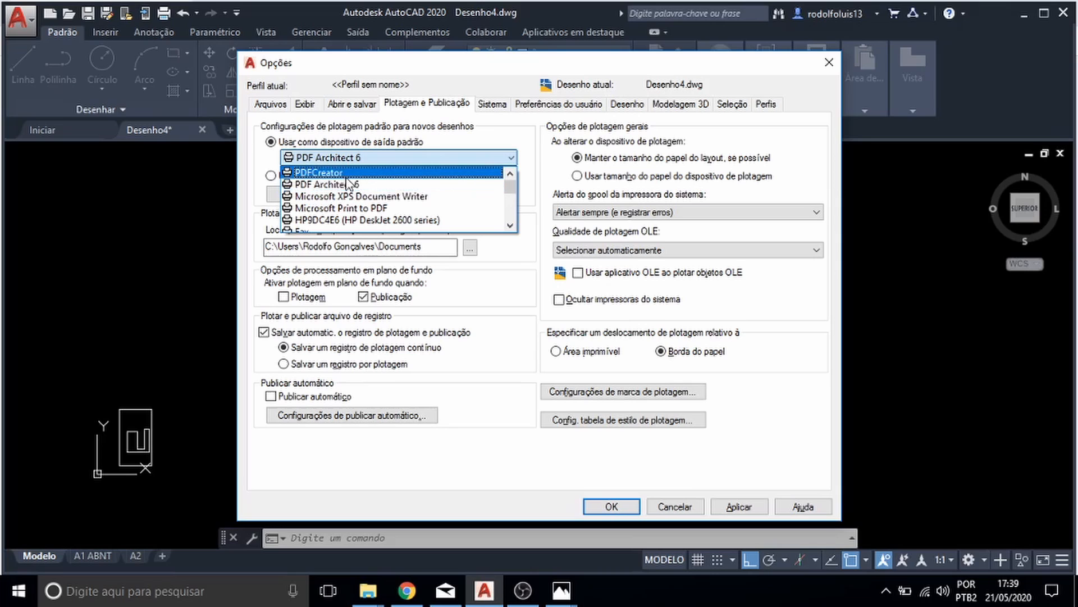
pyautogui.click(349, 183)
pyautogui.click(360, 158)
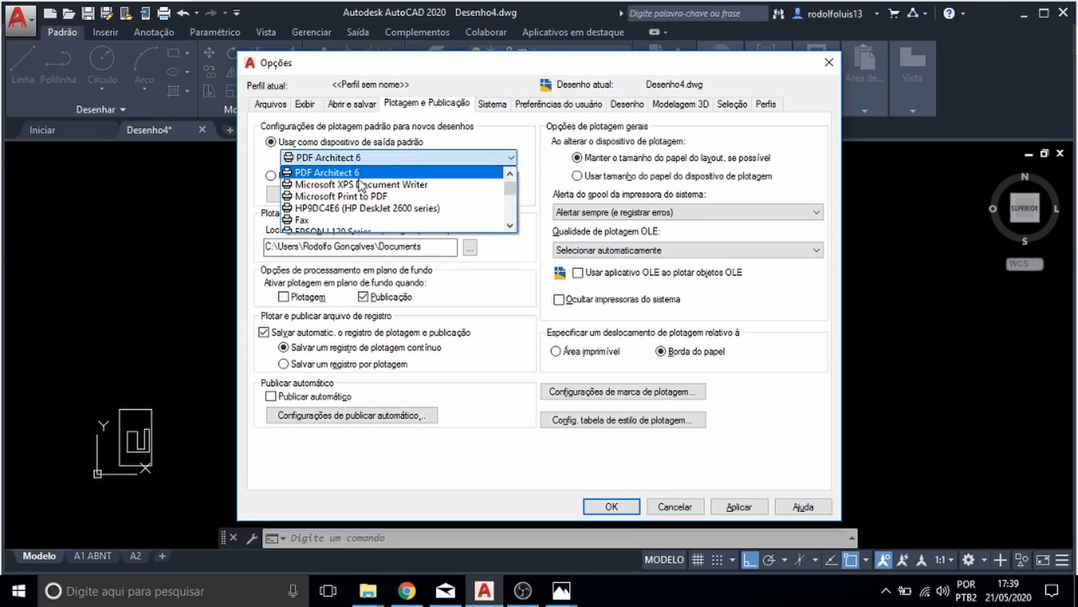
pyautogui.scroll(-4, 373, 211)
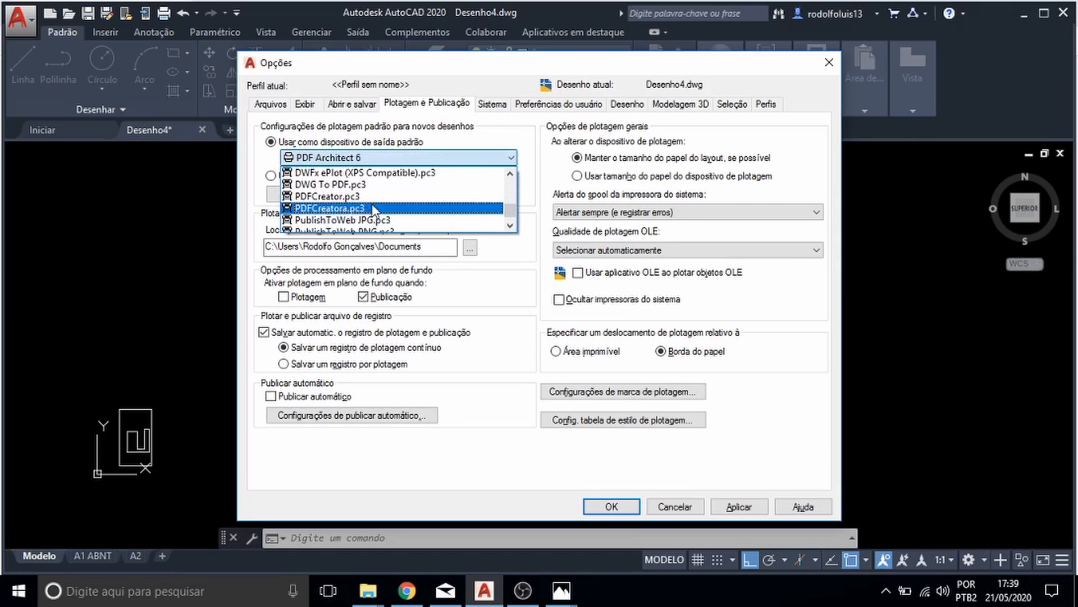
pyautogui.scroll(2, 371, 212)
pyautogui.scroll(3, 371, 211)
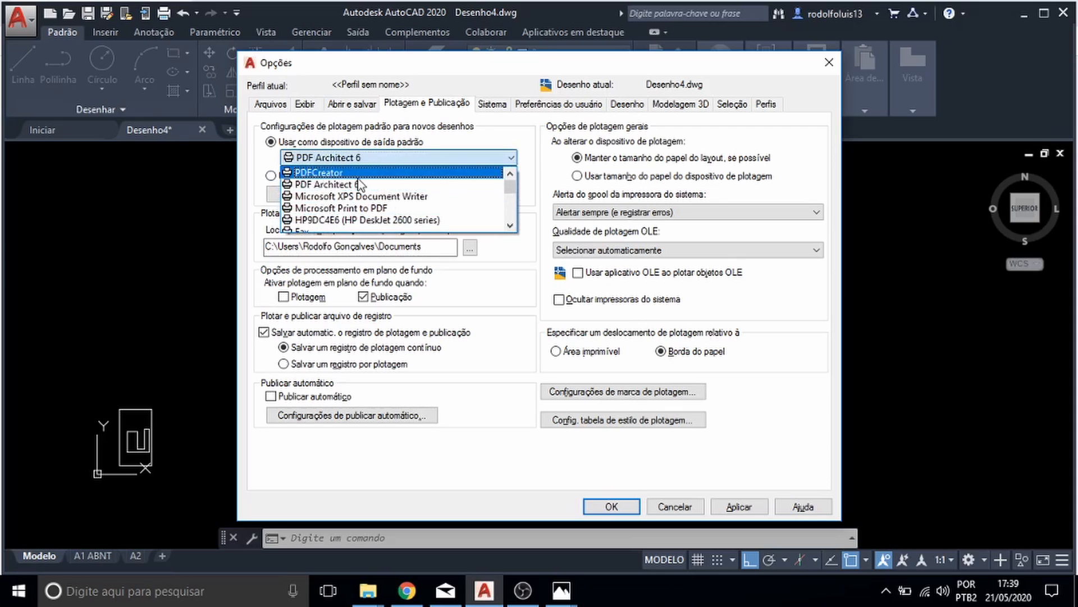
pyautogui.click(359, 184)
# - Examine the system options with their graphics performance settings, and the insertion scale units in the user preferences
pyautogui.click(497, 104)
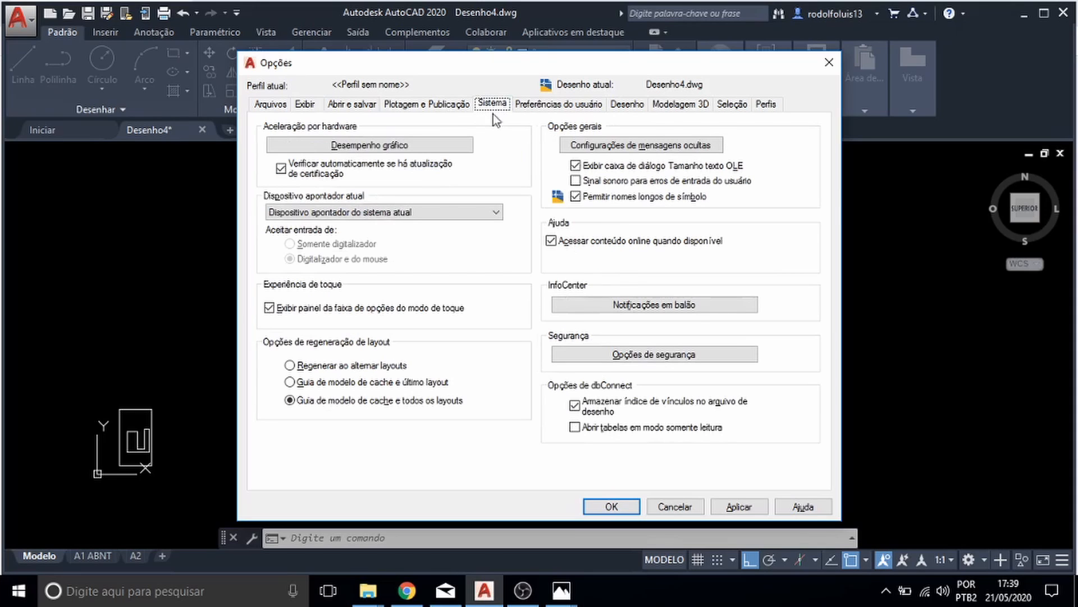
pyautogui.click(370, 145)
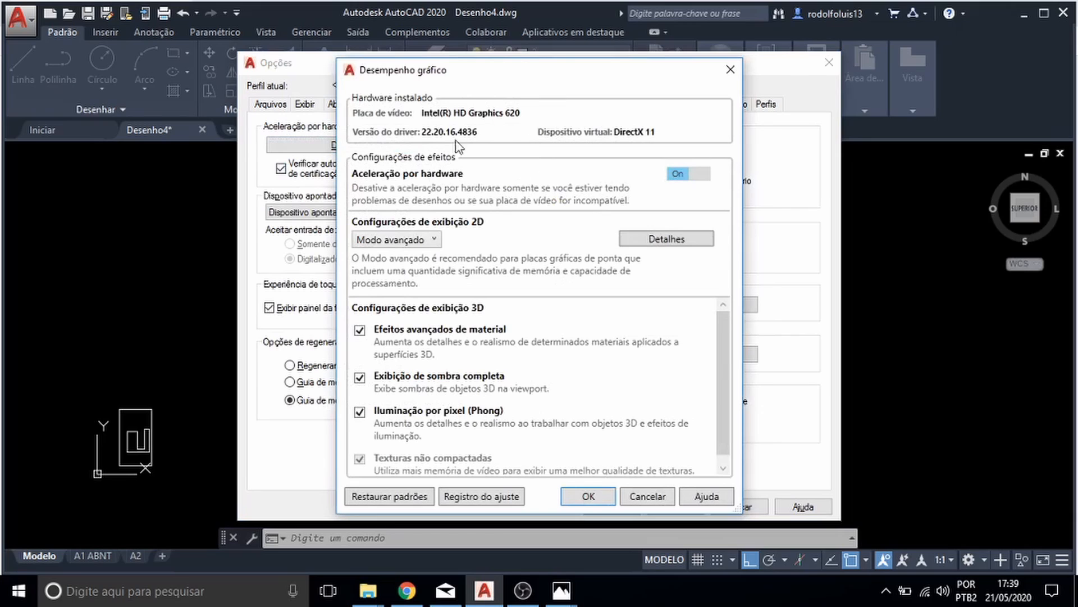
pyautogui.click(730, 70)
pyautogui.click(530, 106)
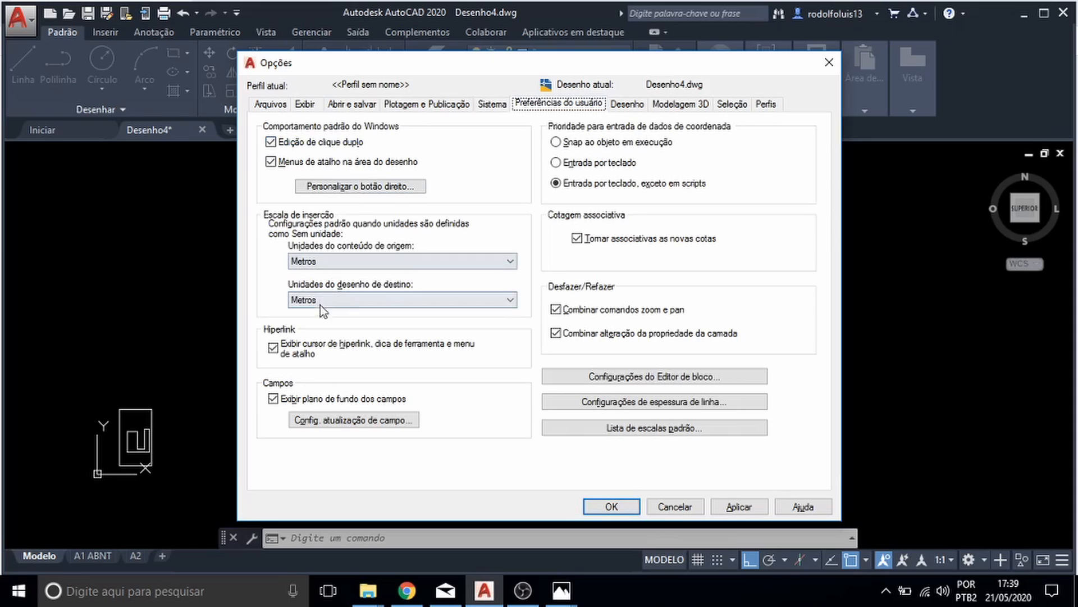
# - Set the AutoSnap marker size slightly below mid-range in the drafting options and accept all option settings
pyautogui.click(625, 105)
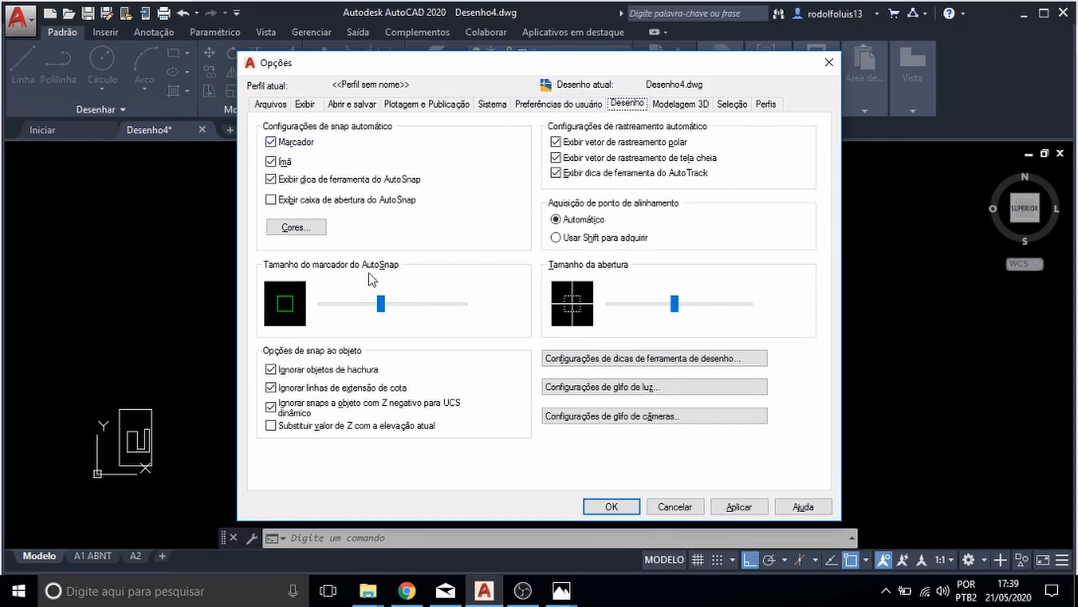
pyautogui.moveTo(380, 301)
pyautogui.mouseDown()
pyautogui.moveTo(395, 304)
pyautogui.moveTo(367, 305)
pyautogui.moveTo(376, 306)
pyautogui.mouseUp()
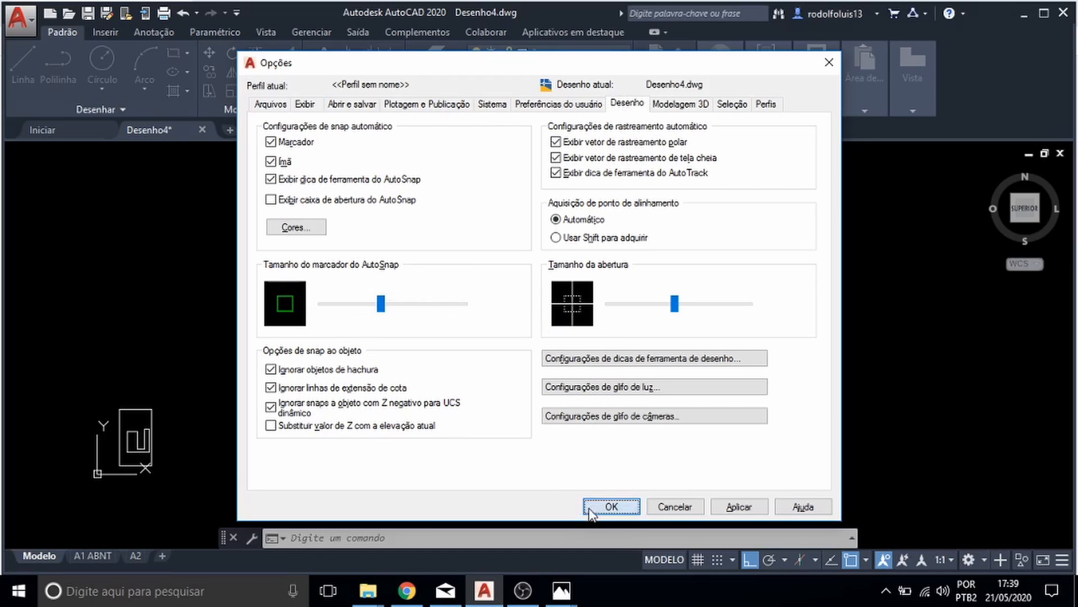
pyautogui.click(612, 507)
# - Start the Line command and examine the object snap markers along the edges and corners of the inner outline
pyautogui.scroll(7, 459, 464)
pyautogui.moveTo(431, 470); pyautogui.dragTo(589, 413, button='middle')
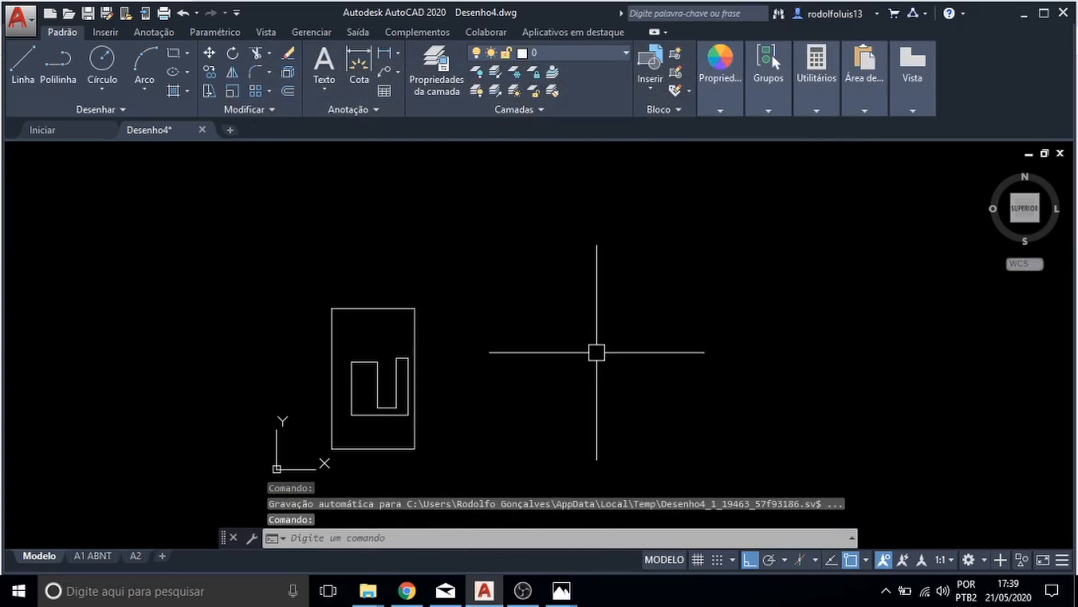
pyautogui.write('LINHA')
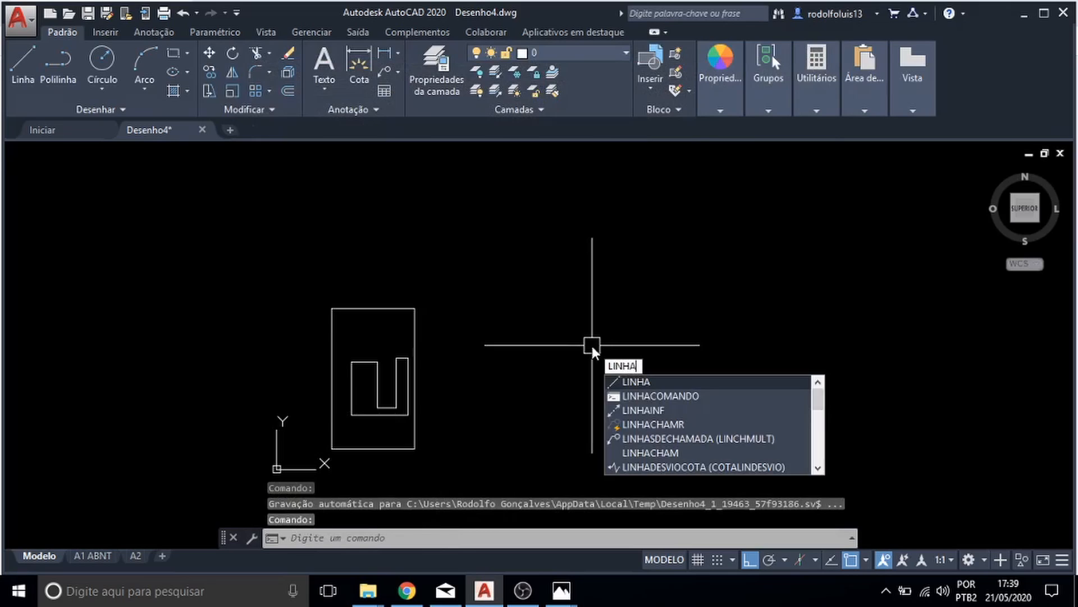
pyautogui.press('Return')
pyautogui.scroll(7, 340, 400)
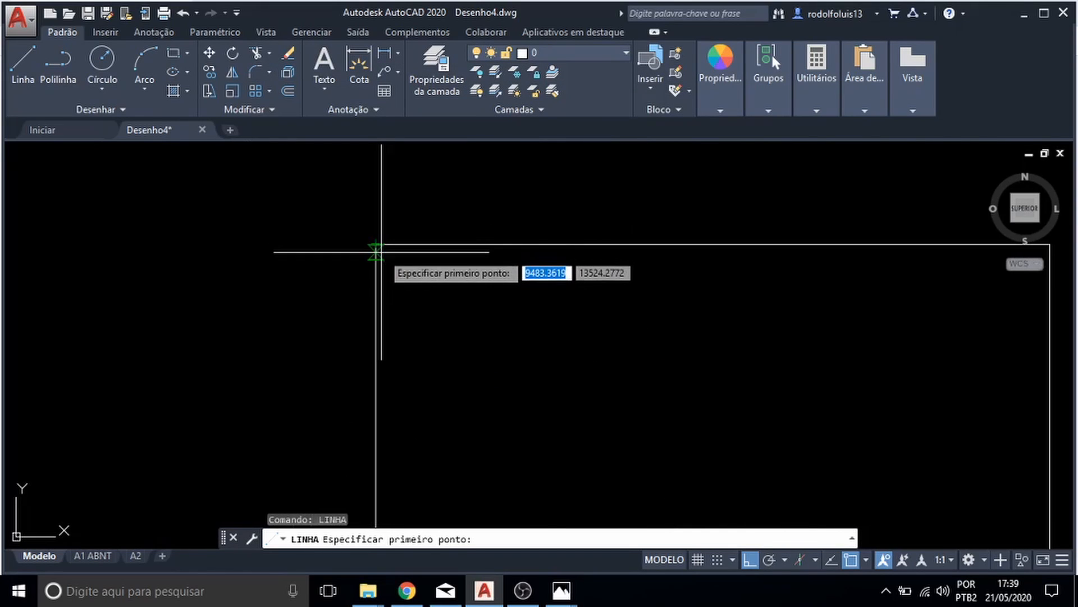
pyautogui.scroll(-3, 376, 244)
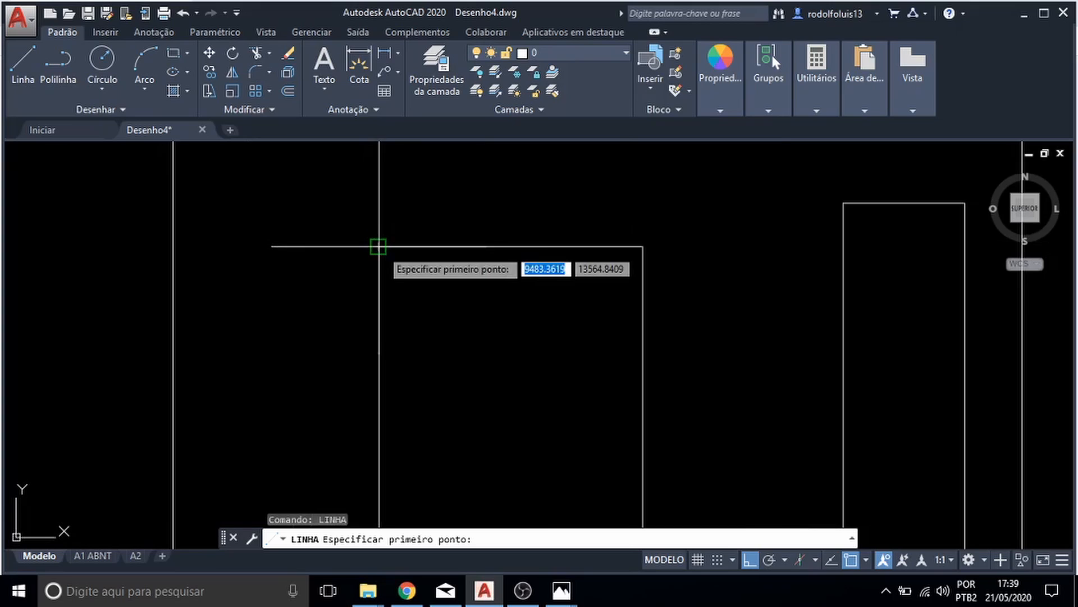
pyautogui.scroll(-2, 379, 248)
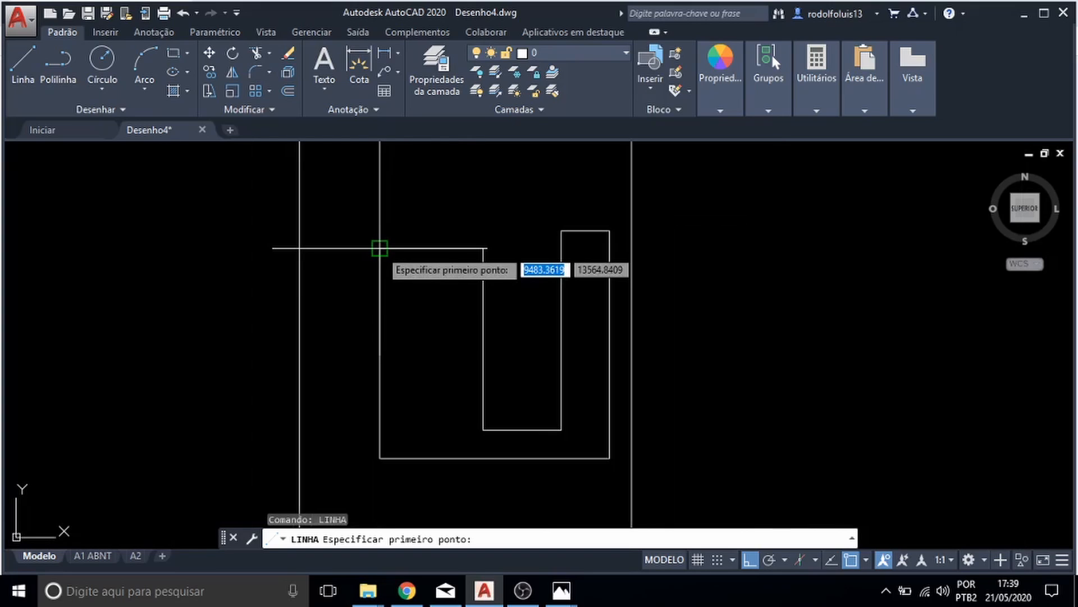
pyautogui.scroll(4, 377, 246)
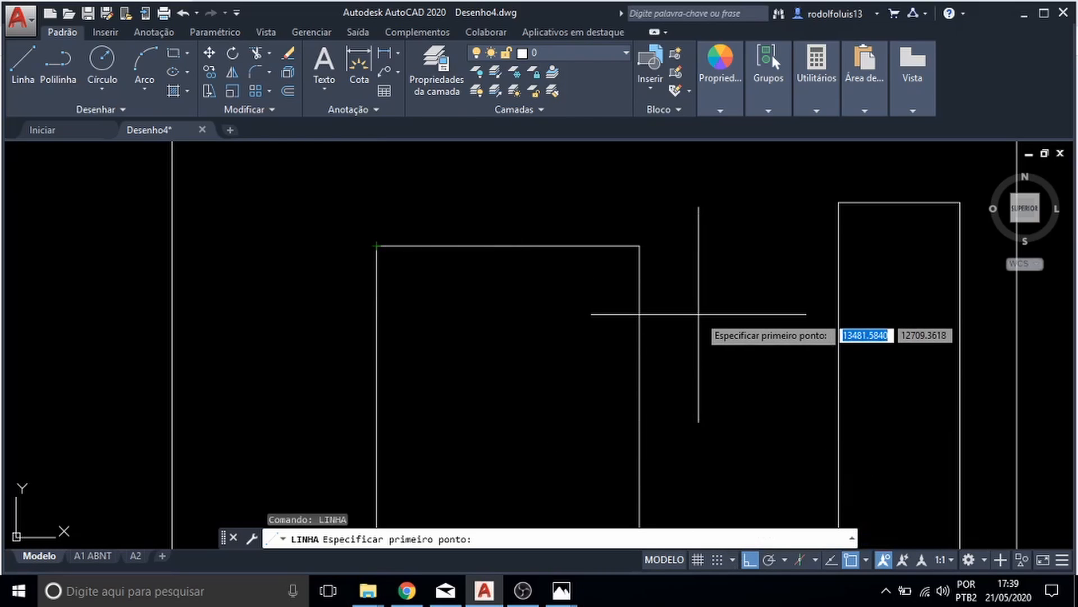
# - Cancel the line, clear all object snap modes in the OSNAP drafting settings and accept
pyautogui.write('OP')
pyautogui.write('NAP')
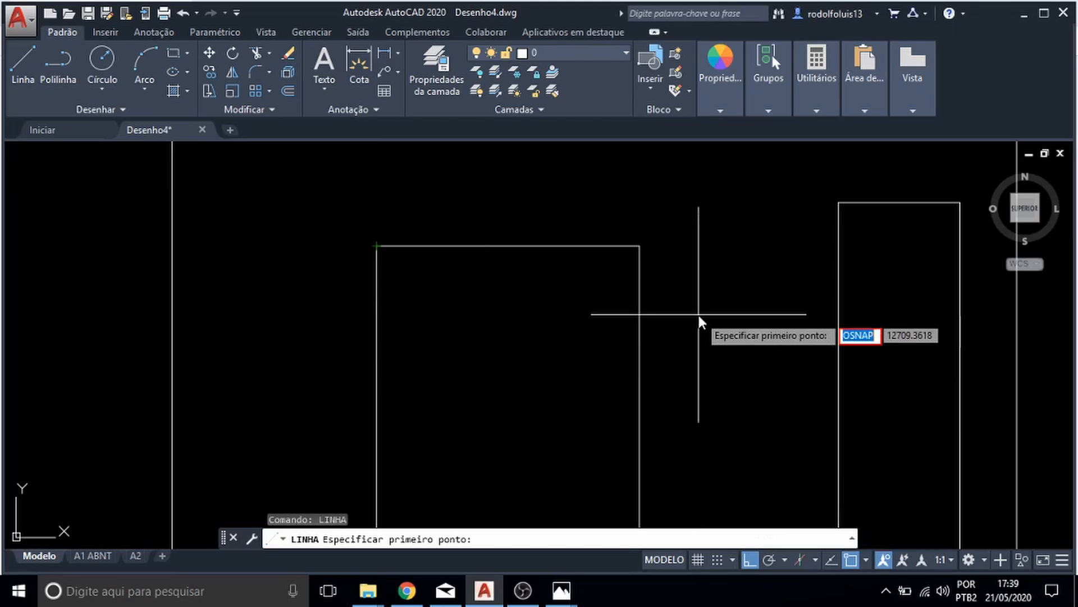
pyautogui.press('Escape')
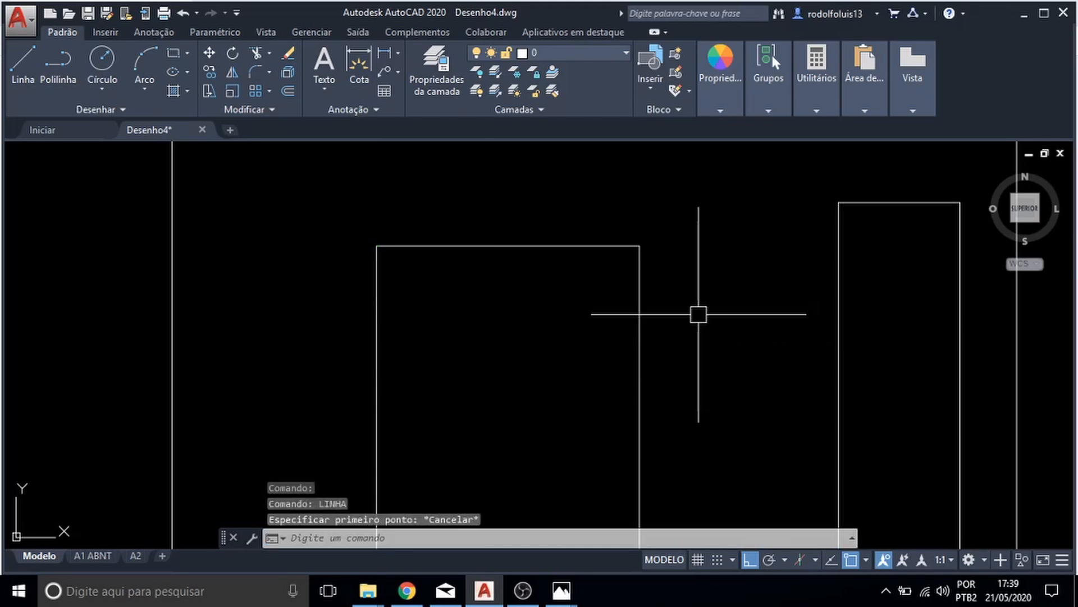
pyautogui.press('Escape')
pyautogui.press('Escape')
pyautogui.write('OSNAP')
pyautogui.press('Return')
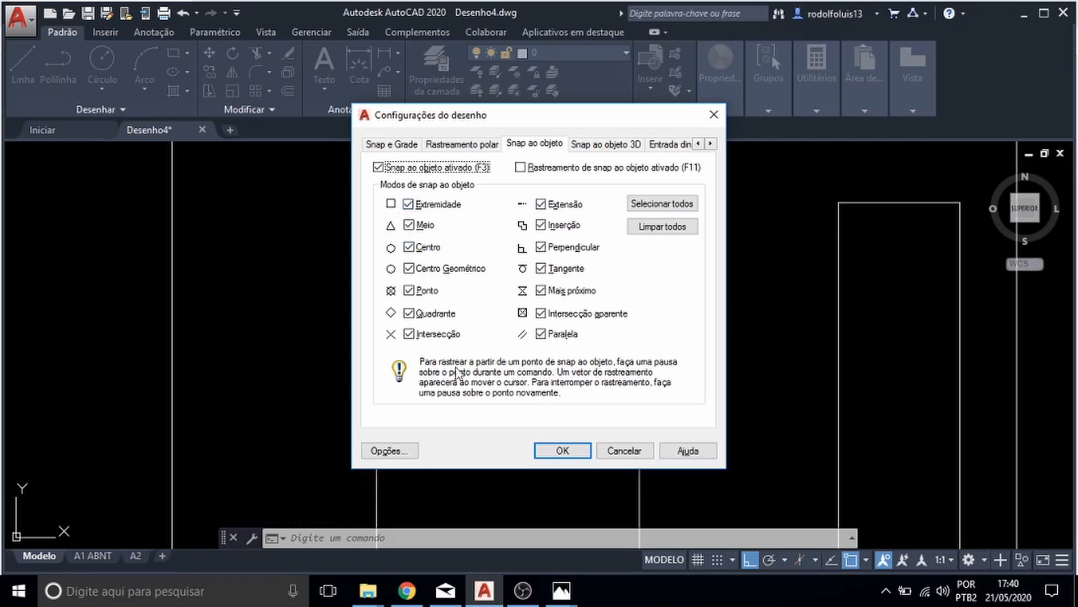
pyautogui.click(643, 227)
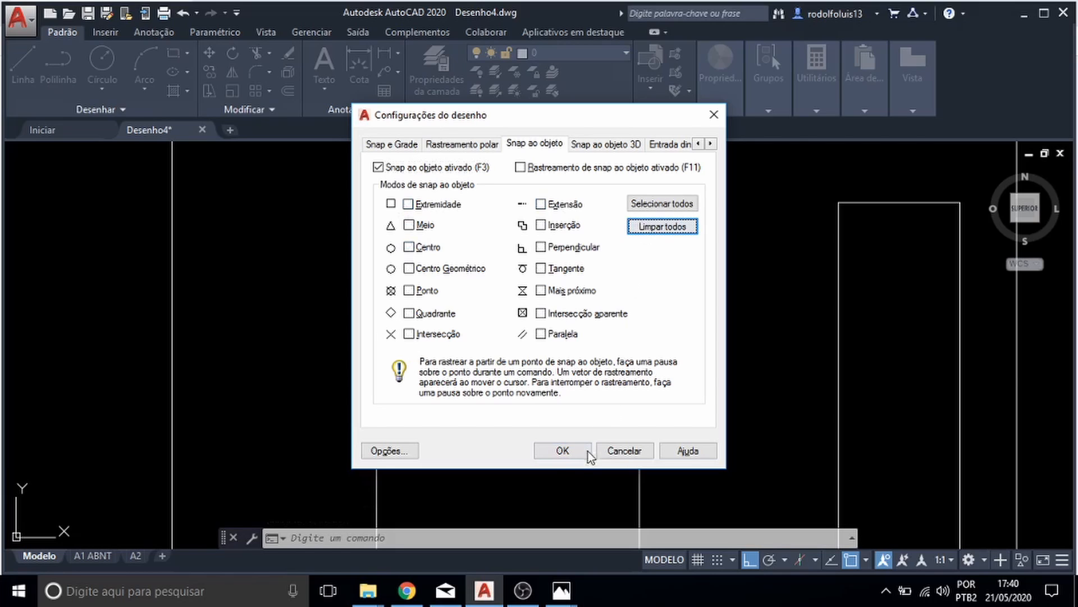
pyautogui.click(561, 449)
# - With the Line command active, examine the inner outline's corners and edges for snapping without object snap modes, and cancel the line
pyautogui.write('LINHA')
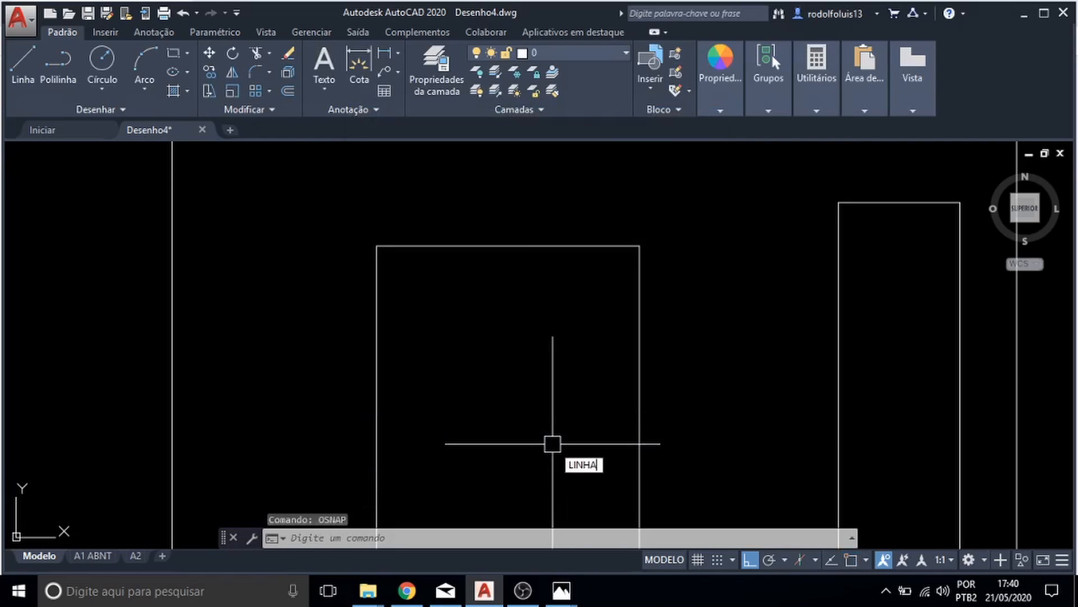
pyautogui.press('Return')
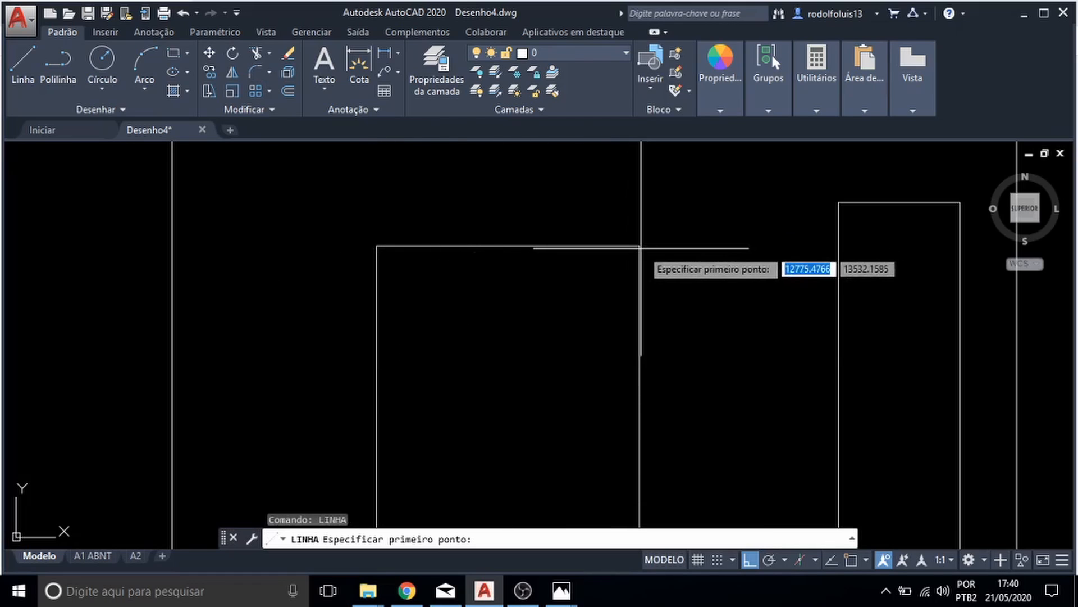
pyautogui.scroll(5, 382, 225)
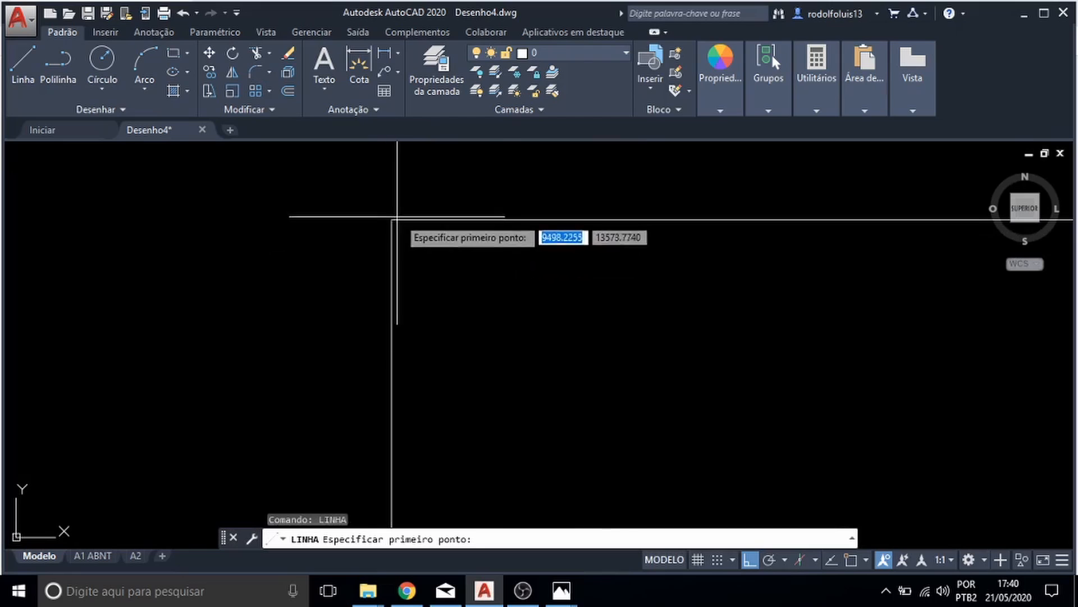
pyautogui.scroll(-3, 384, 219)
pyautogui.scroll(2, 392, 251)
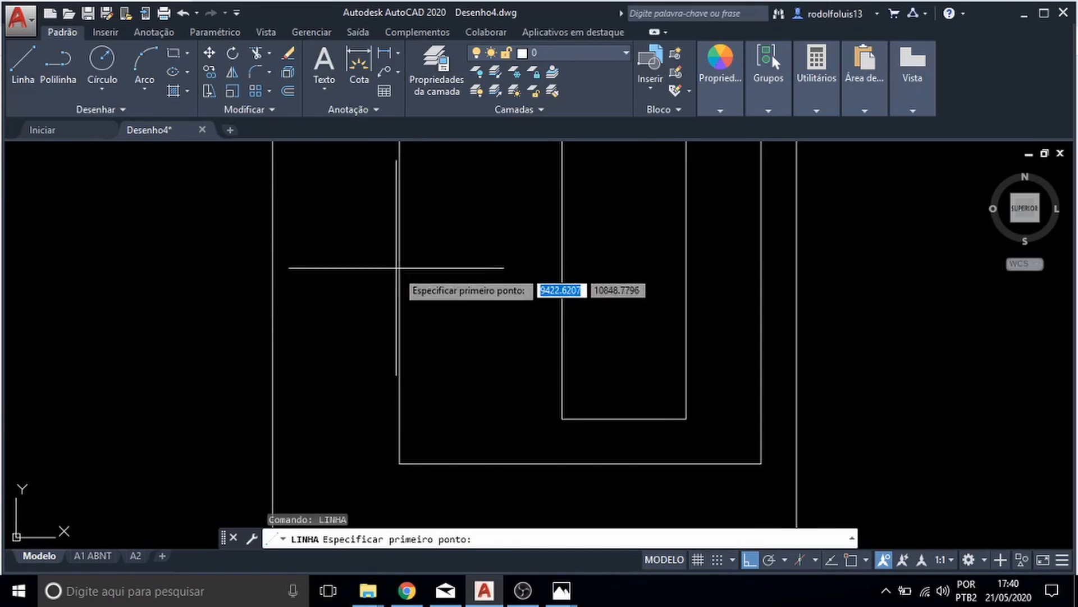
pyautogui.scroll(-3, 403, 283)
pyautogui.scroll(2, 402, 285)
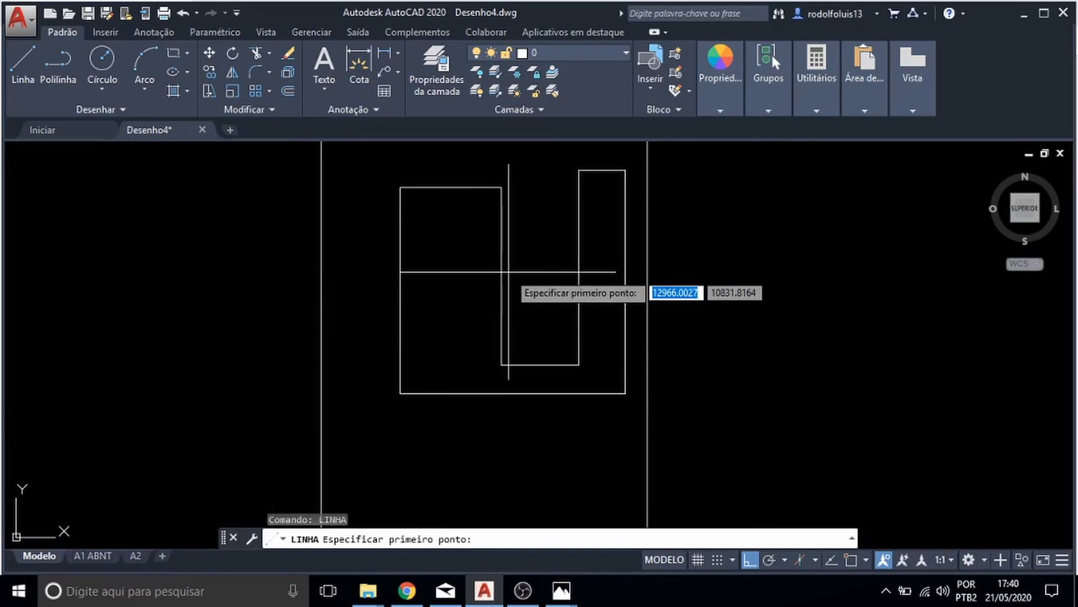
pyautogui.moveTo(508, 272); pyautogui.dragTo(501, 292, button='middle')
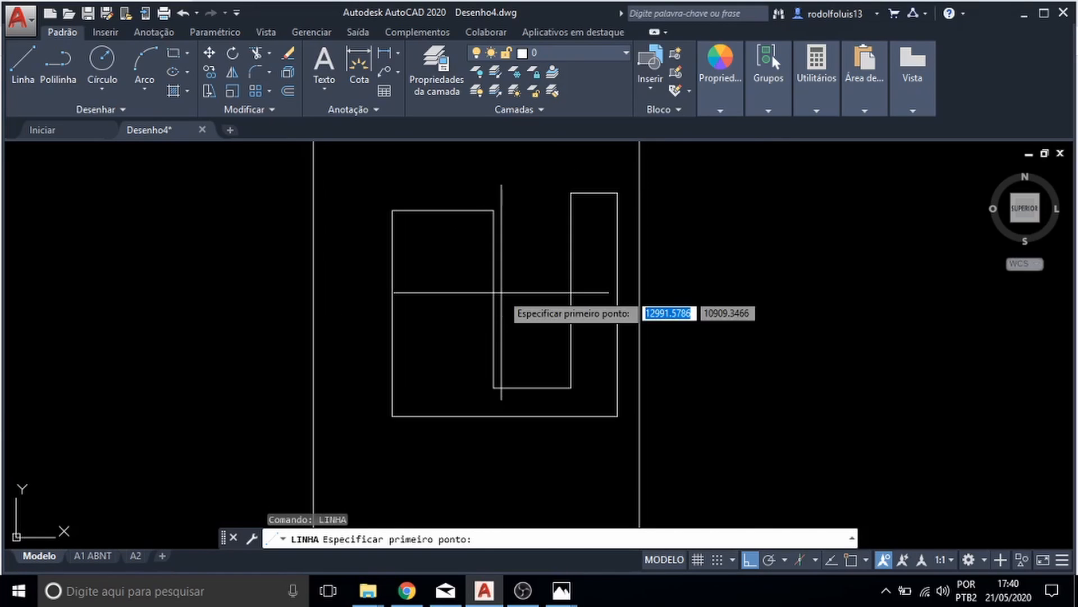
pyautogui.press('Escape')
pyautogui.press('Escape')
# - Select all object snap modes in the OSNAP drafting settings and accept
pyautogui.write('o: O')
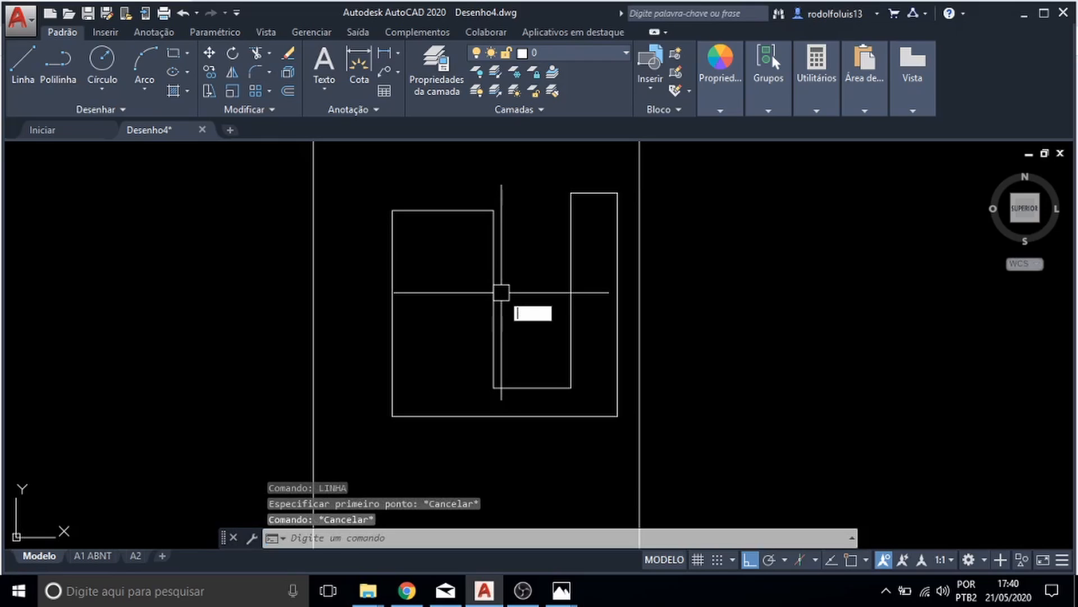
pyautogui.write('SNAP')
pyautogui.press('Return')
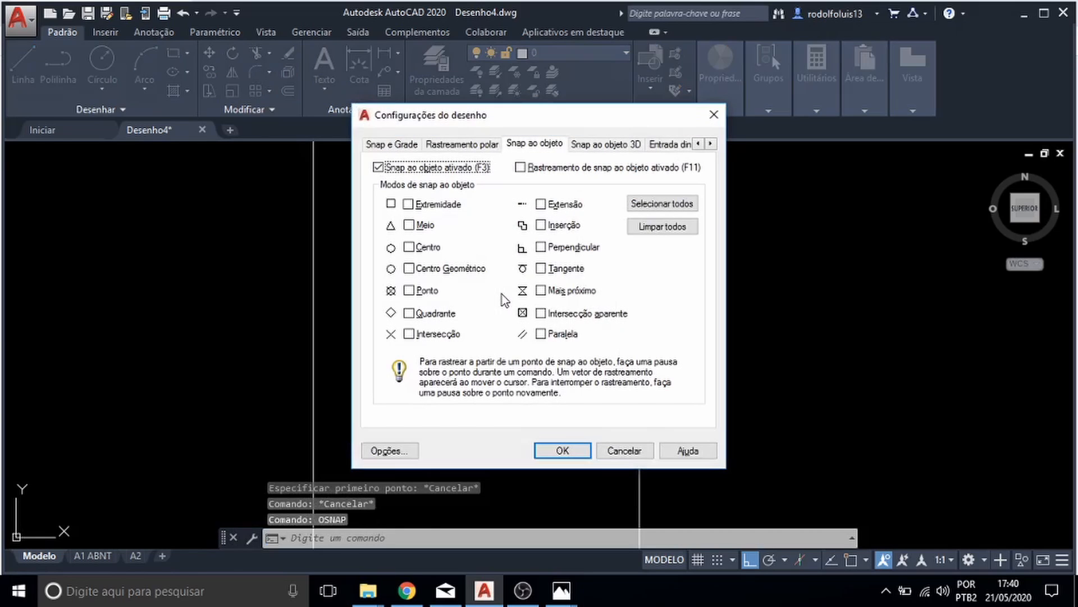
pyautogui.click(644, 207)
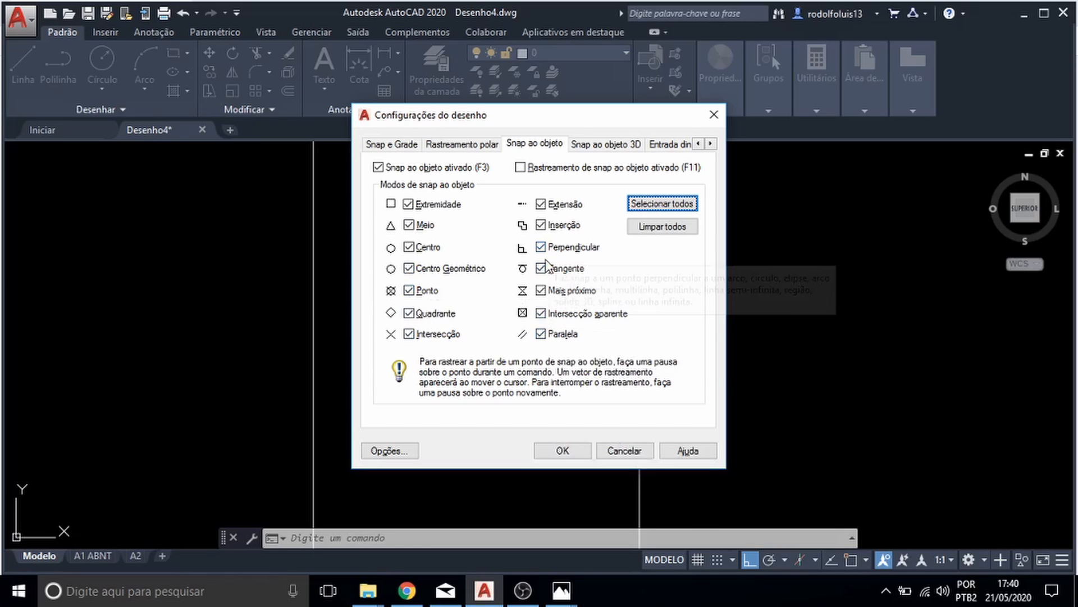
pyautogui.click(571, 453)
# - With the Line command active, check the restored snap markers on the inner outline's edges and upper corner, and cancel the line
pyautogui.write('L')
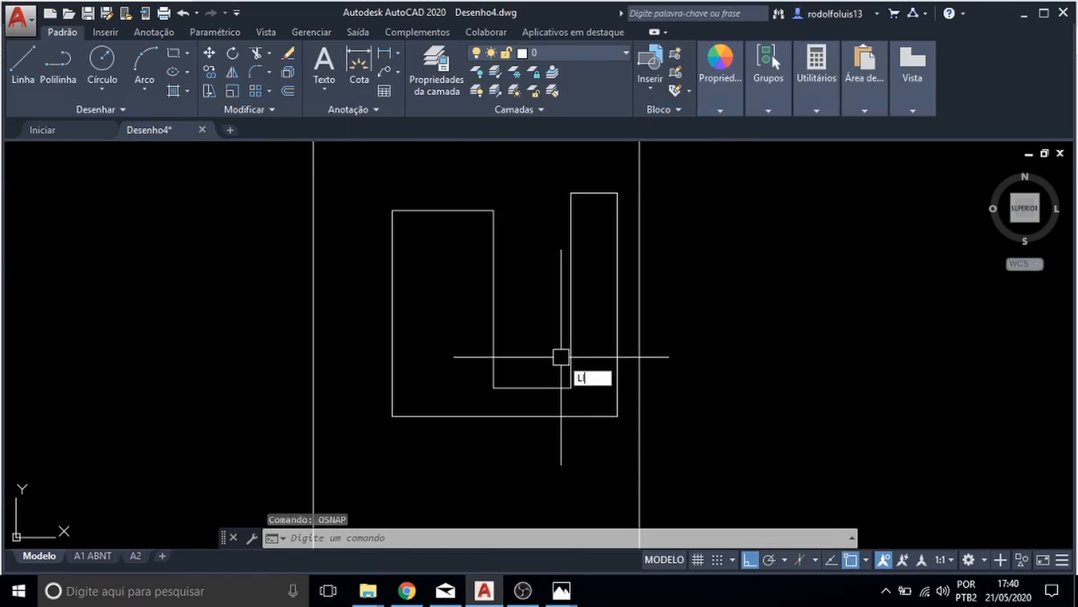
pyautogui.write('INHA')
pyautogui.press('Return')
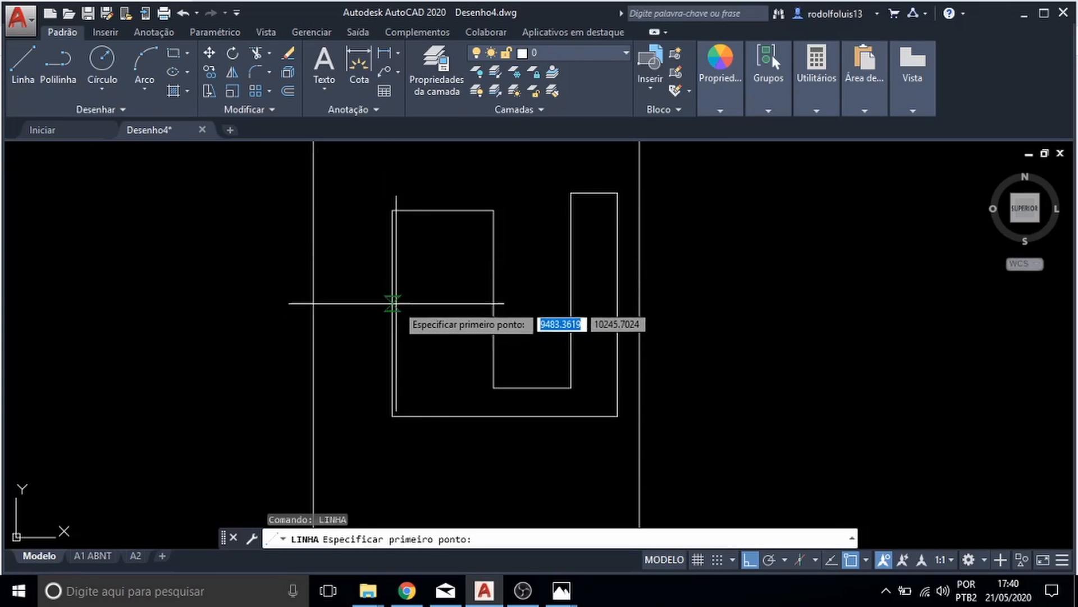
pyautogui.scroll(3, 476, 207)
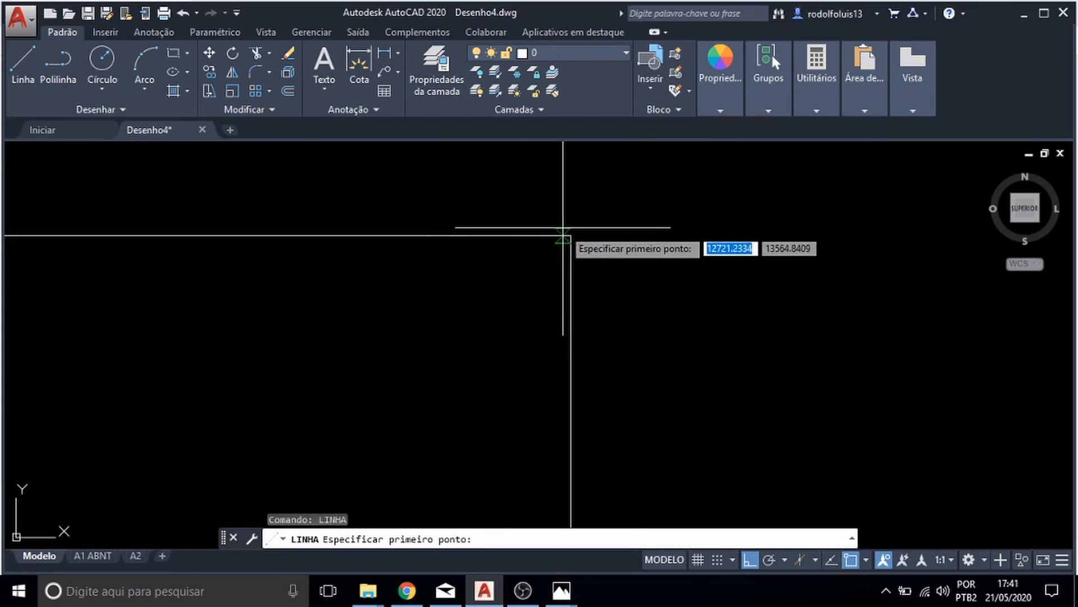
pyautogui.scroll(-5, 570, 235)
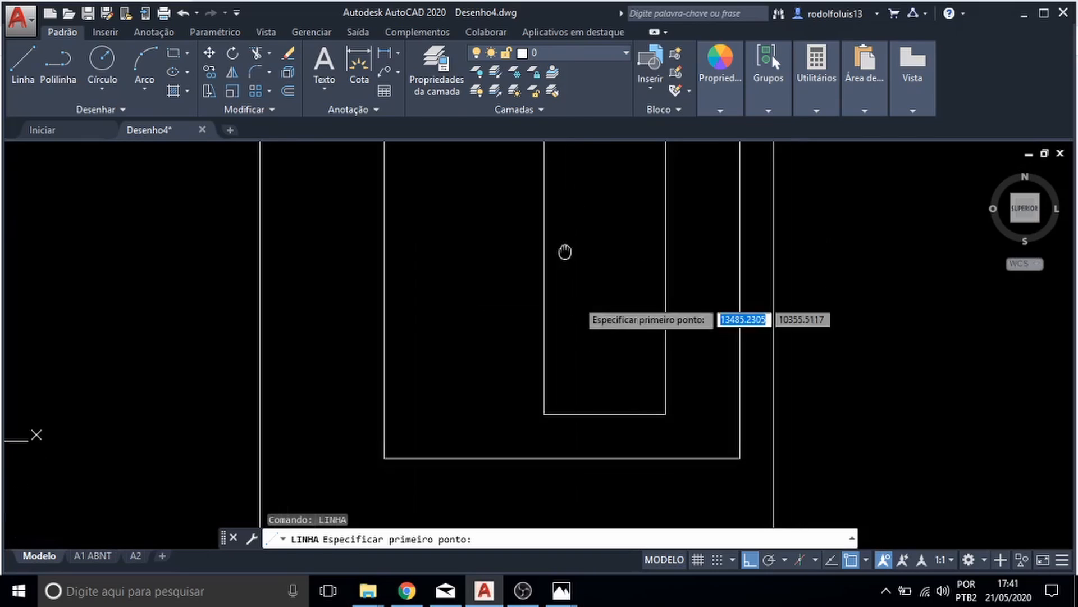
pyautogui.scroll(-2, 559, 314)
pyautogui.press('Escape')
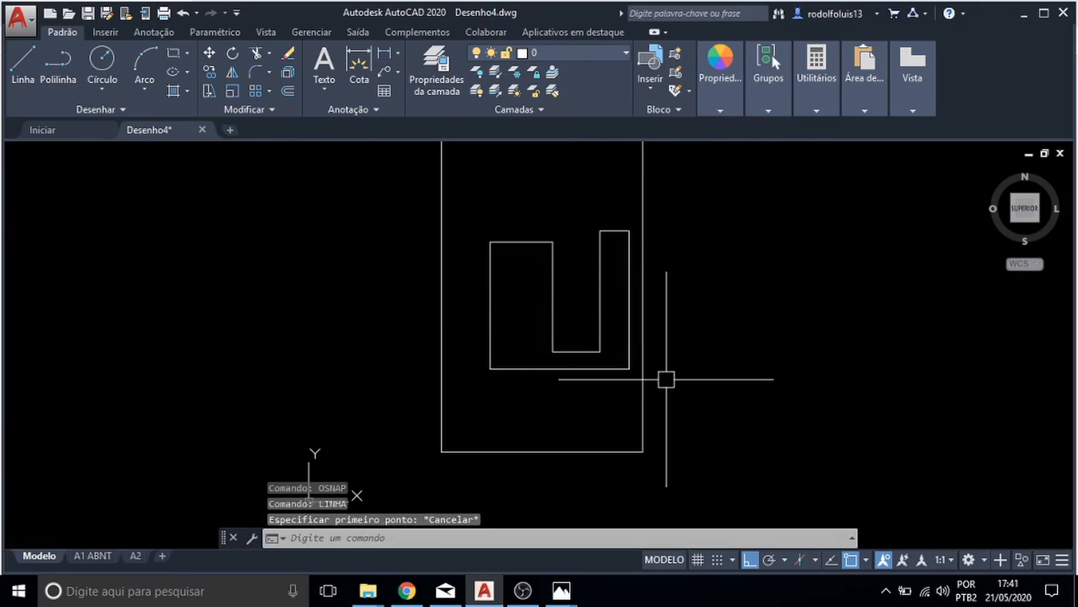
# - Draw a circle with a radius of about 1440 just outside the outer rectangle's right edge, near its lower end
pyautogui.write('CICL')
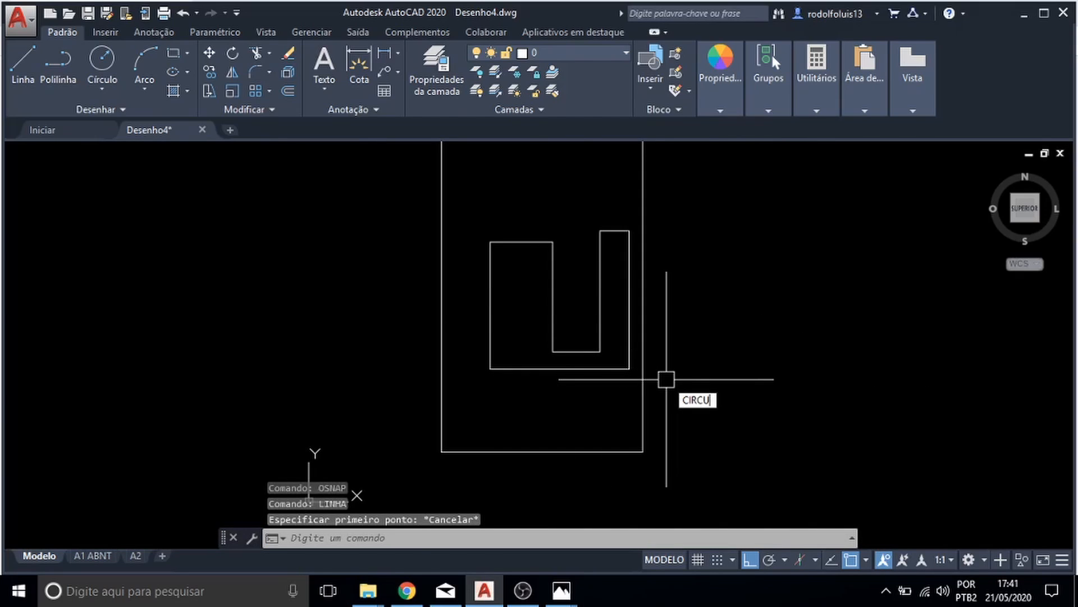
pyautogui.press('Return')
pyautogui.click(692, 380)
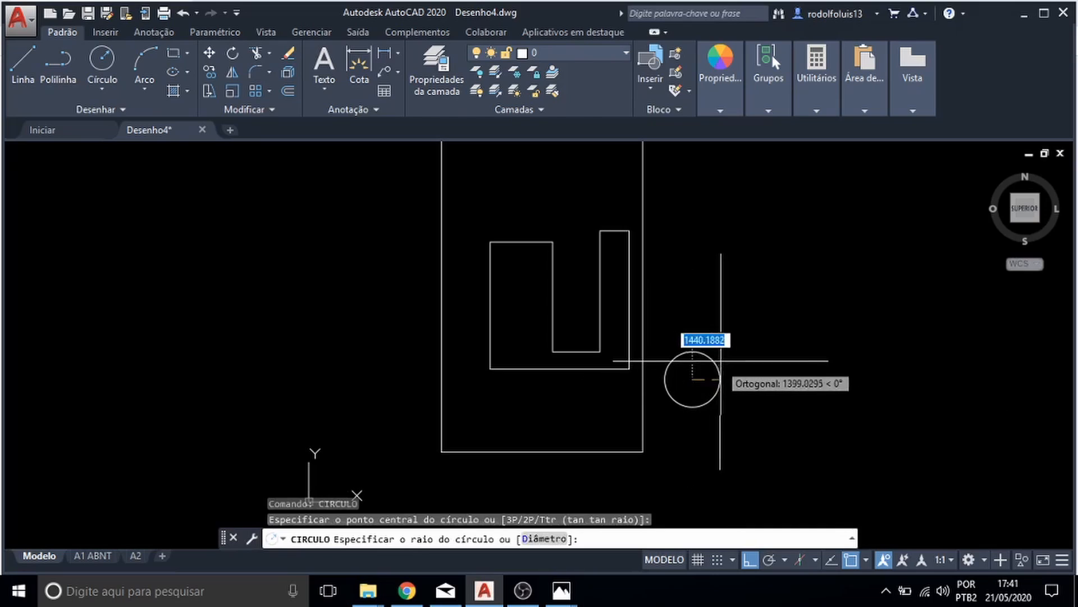
pyautogui.press('Escape')
pyautogui.press('Escape')
# - Draw a short horizontal line from the circle's center toward its right side, ending inside the circle
pyautogui.write('LINHA')
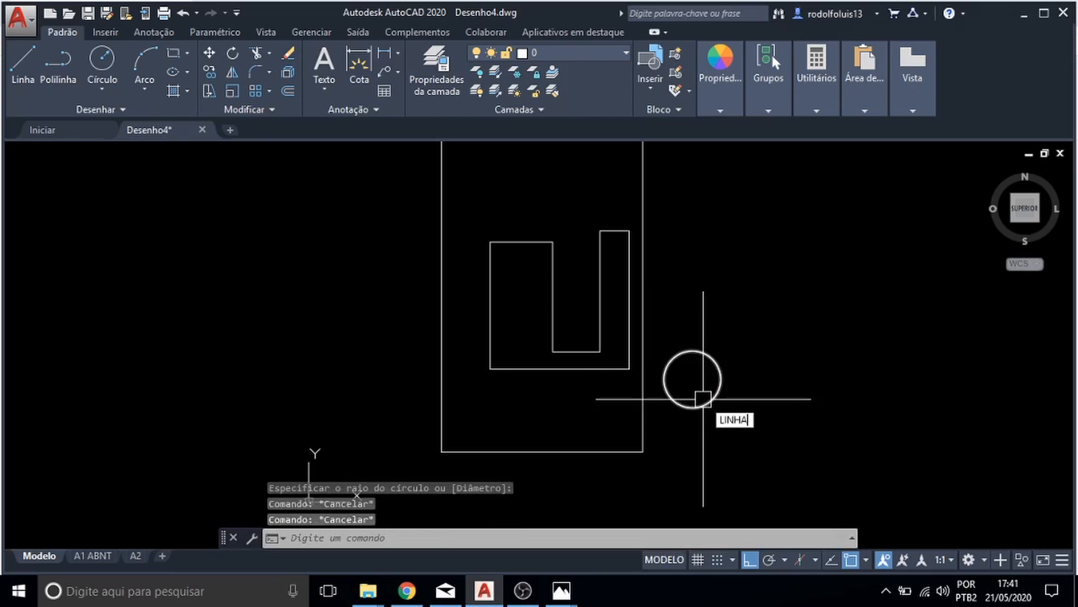
pyautogui.press('Return')
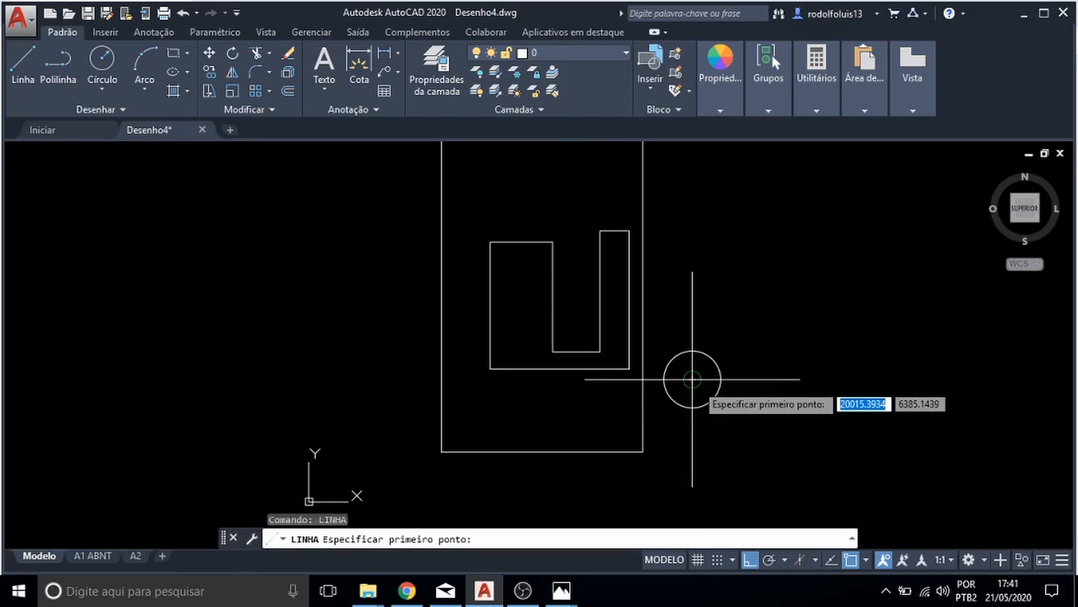
pyautogui.scroll(2, 698, 379)
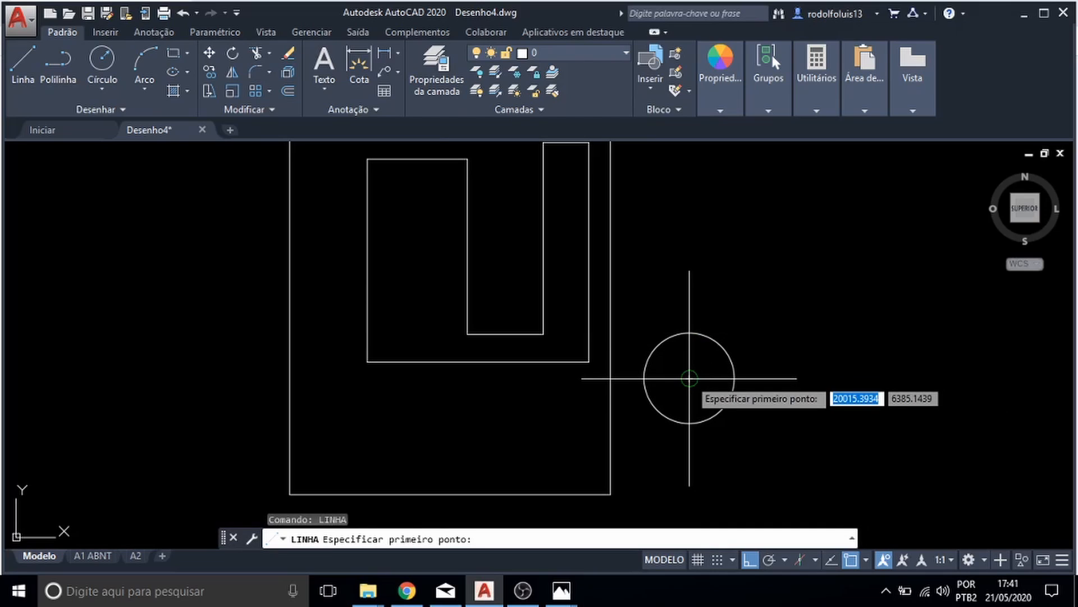
pyautogui.click(689, 379)
pyautogui.click(706, 375)
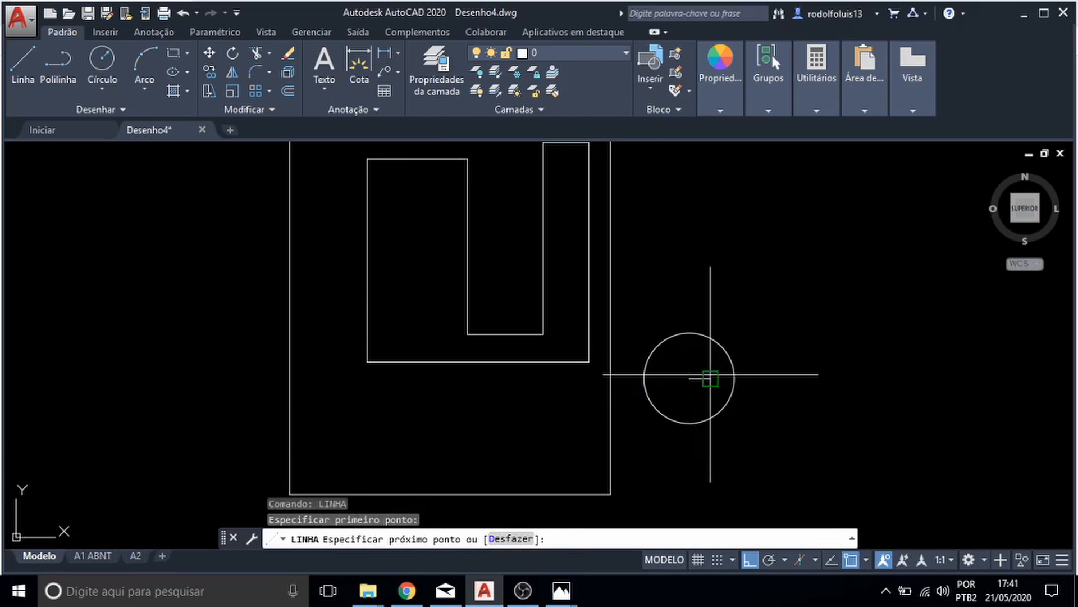
pyautogui.press('Escape')
# - Turn off the Centro object snap mode in the OSNAP drafting settings and accept
pyautogui.write('OSNAP')
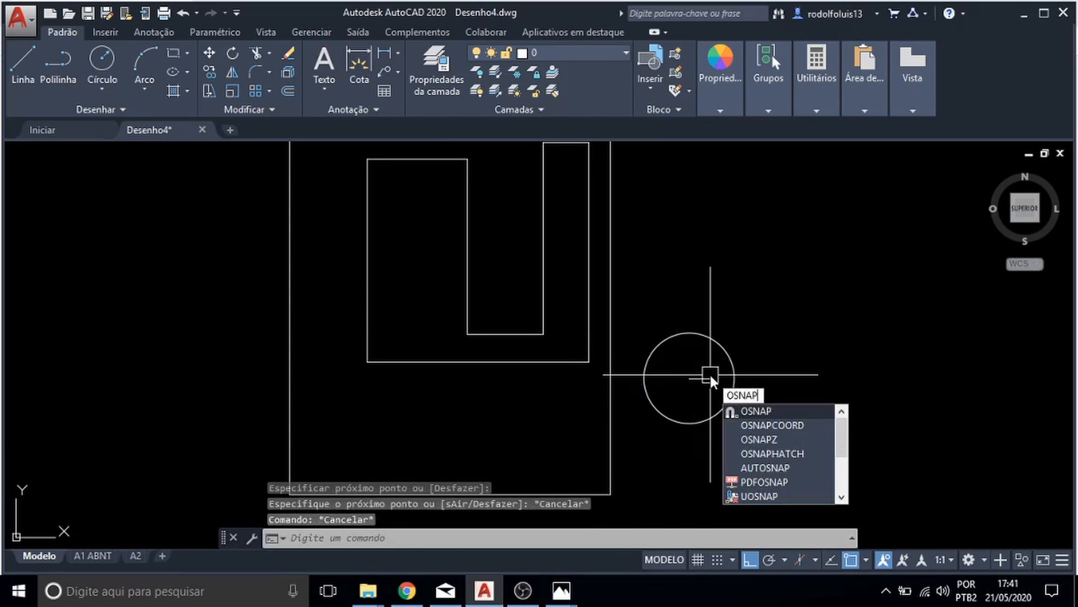
pyautogui.press('Return')
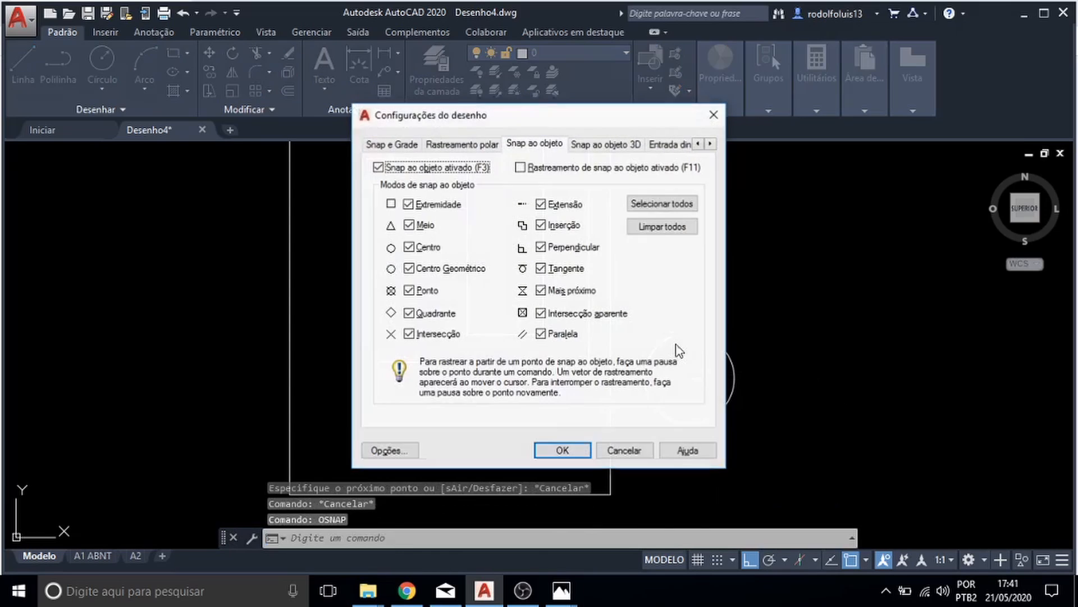
pyautogui.click(409, 247)
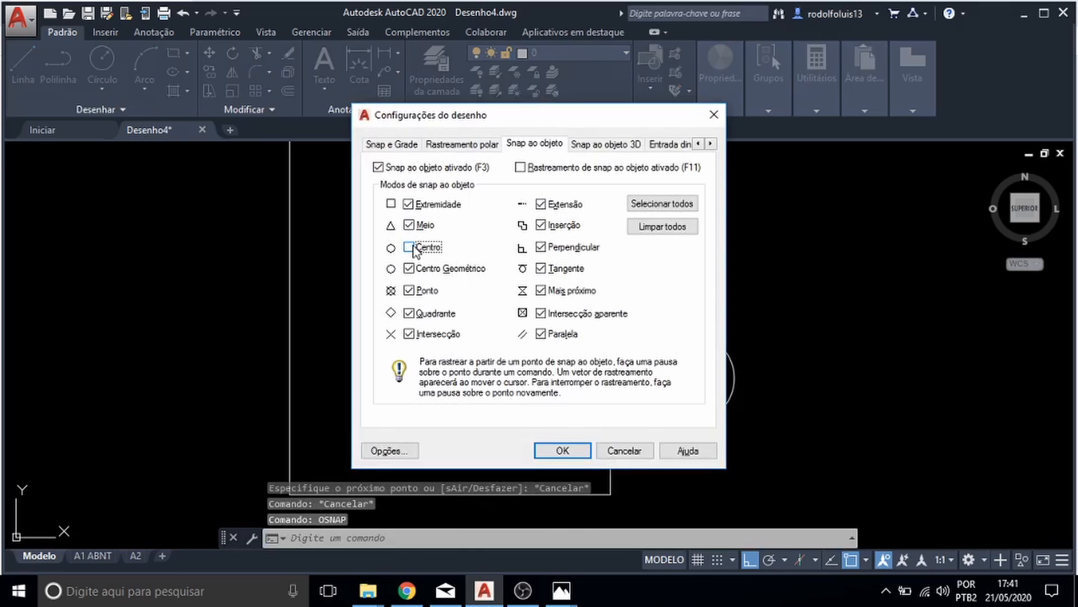
pyautogui.click(560, 449)
# - With the Line command active, check the snap marker at the circle's center, and cancel the line
pyautogui.write('LINHA')
pyautogui.press('Return')
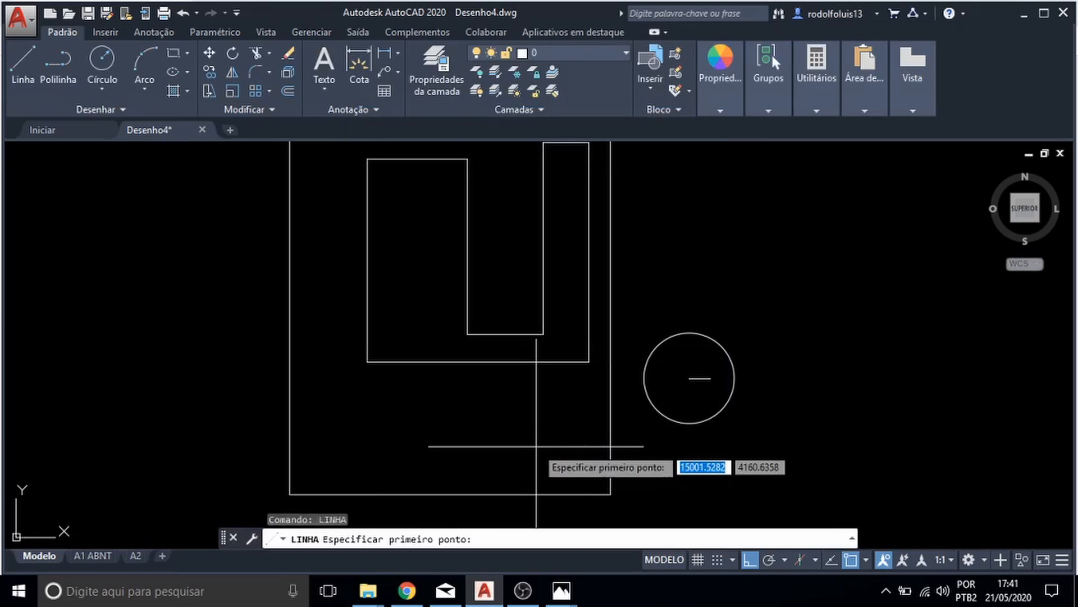
pyautogui.scroll(3, 691, 375)
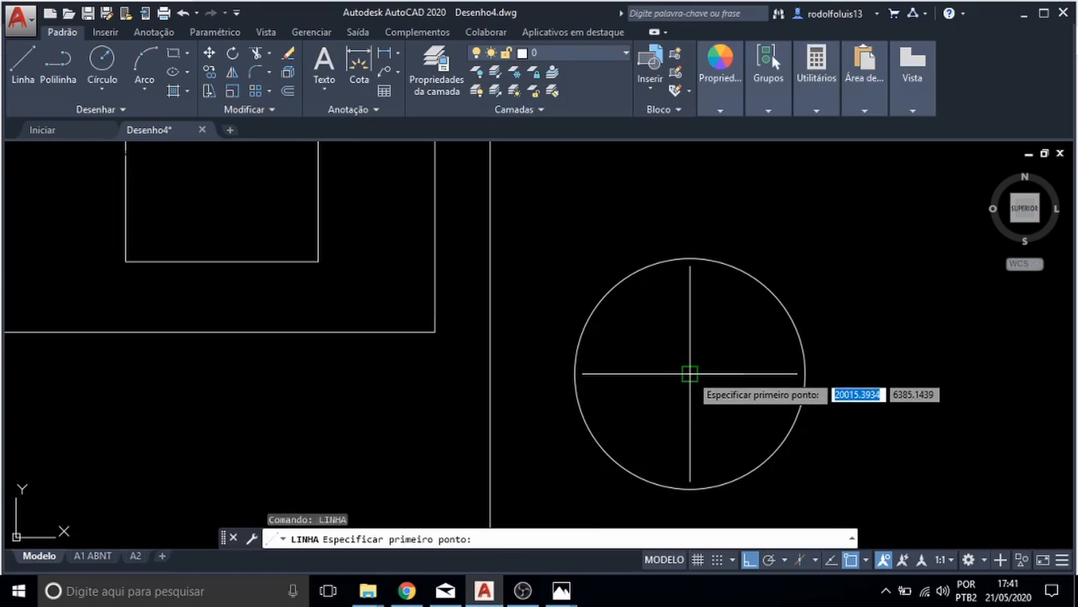
pyautogui.press('Escape')
# - Erase the short horizontal line inside the circle, and check snapping near the circle's center with the Line command before cancelling it
pyautogui.click(700, 373)
pyautogui.click(702, 367)
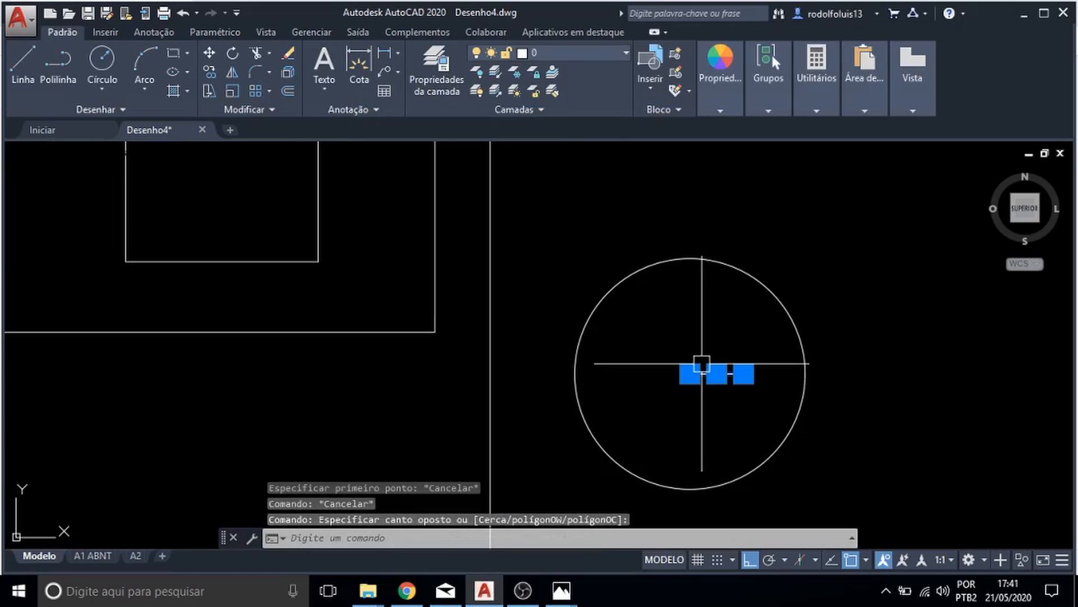
pyautogui.press('Delete')
pyautogui.write('l')
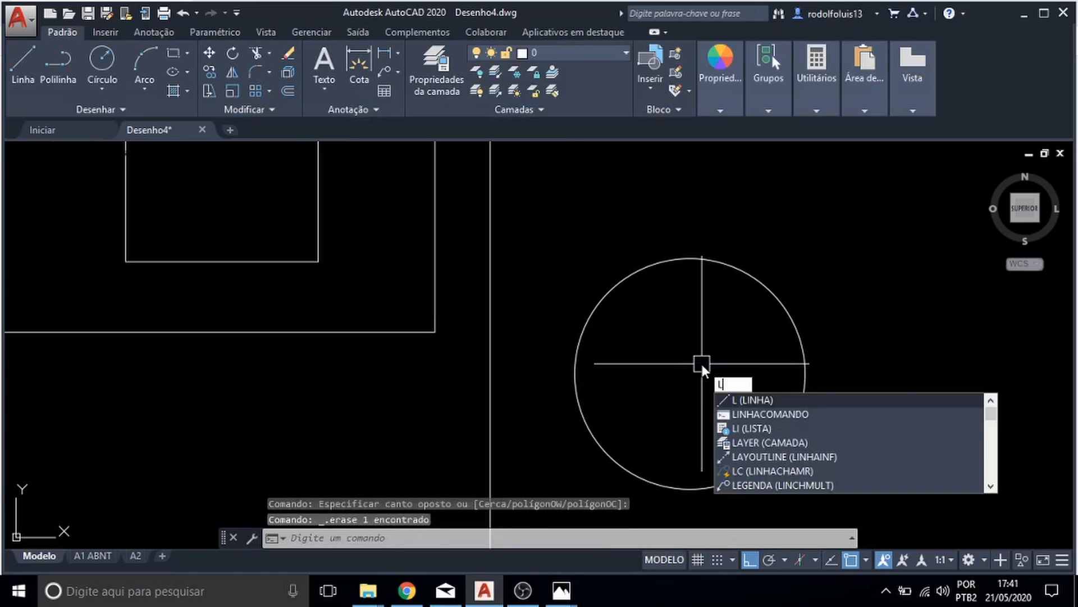
pyautogui.press('Return')
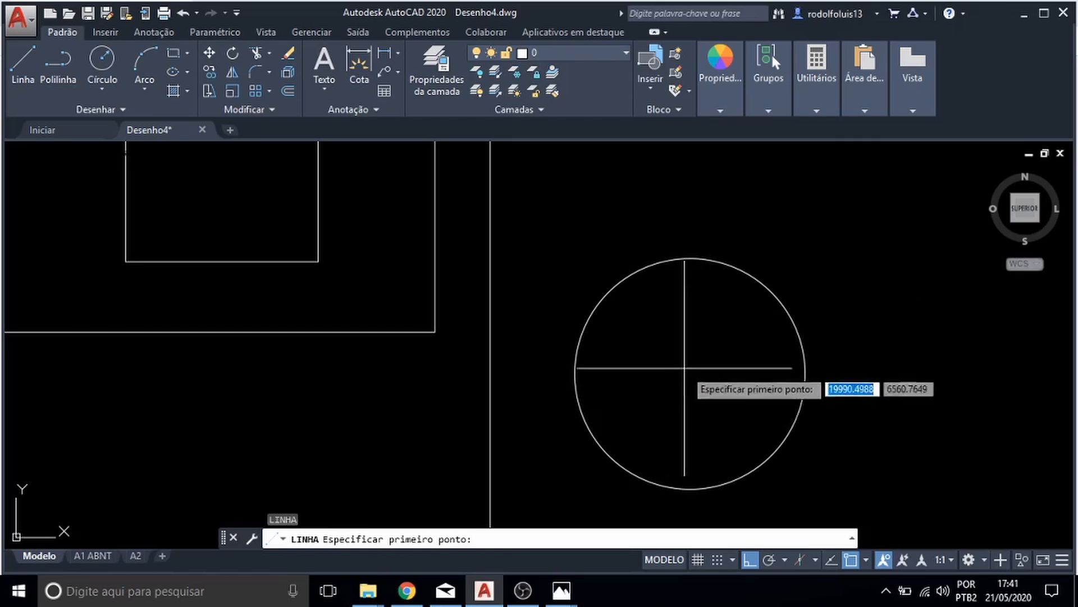
pyautogui.press('Escape')
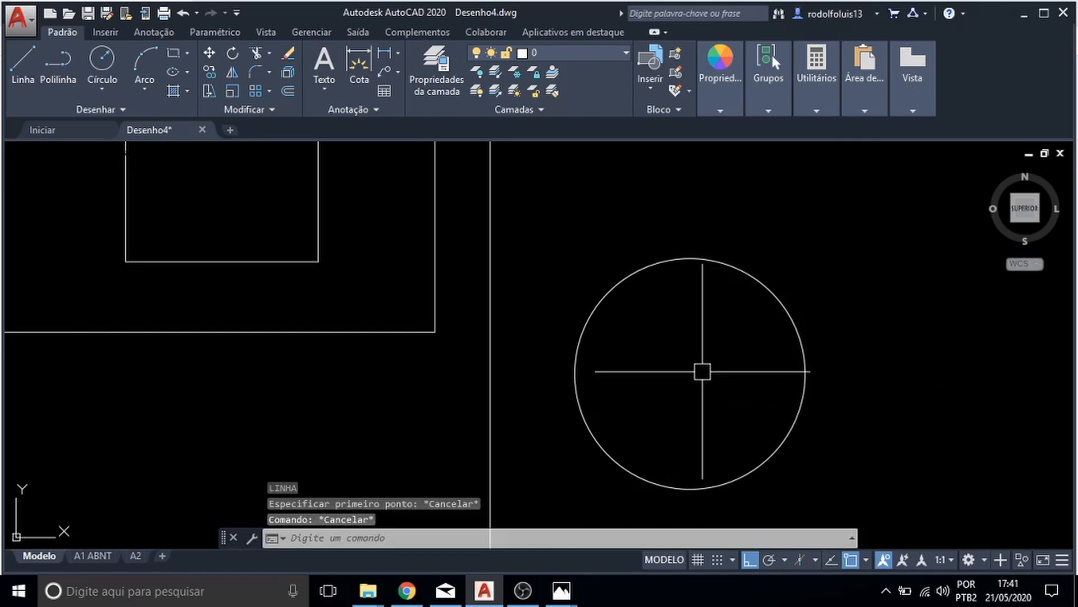
# - Turn the Centro object snap mode back on in the OSNAP drafting settings and accept
pyautogui.write('OSNAP')
pyautogui.press('Return')
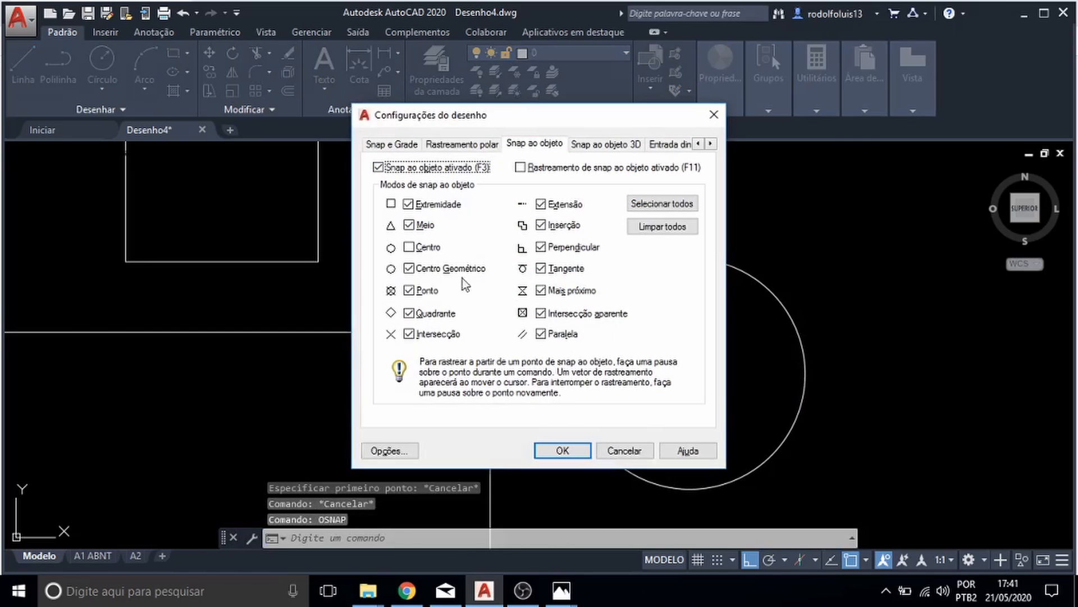
pyautogui.click(421, 247)
pyautogui.click(544, 451)
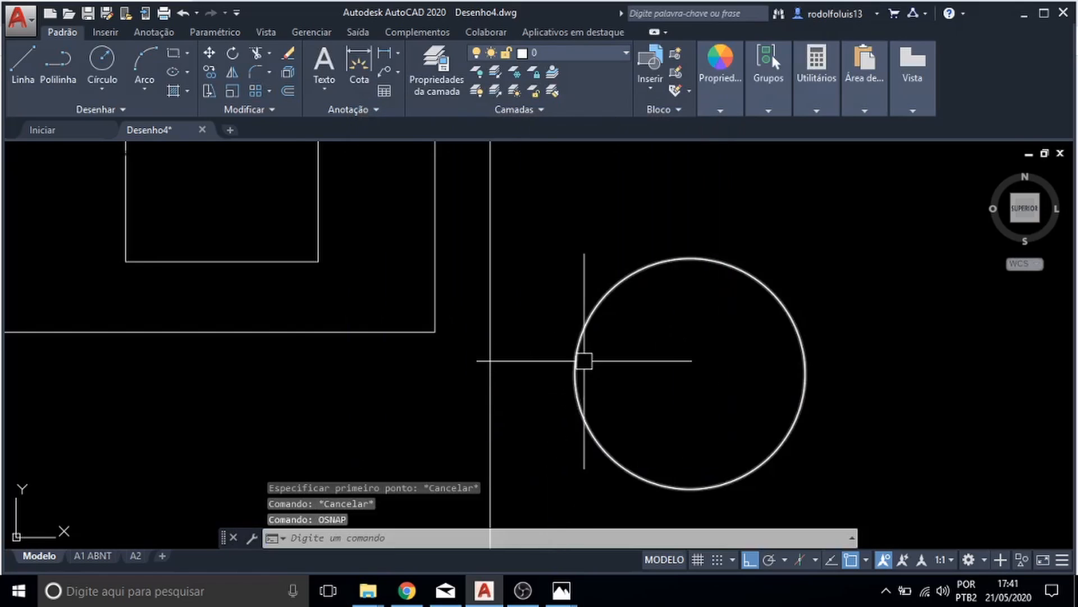
# - Set the AutoSnap marker size to its maximum in the program options and accept
pyautogui.scroll(-4, 584, 365)
pyautogui.press('Escape')
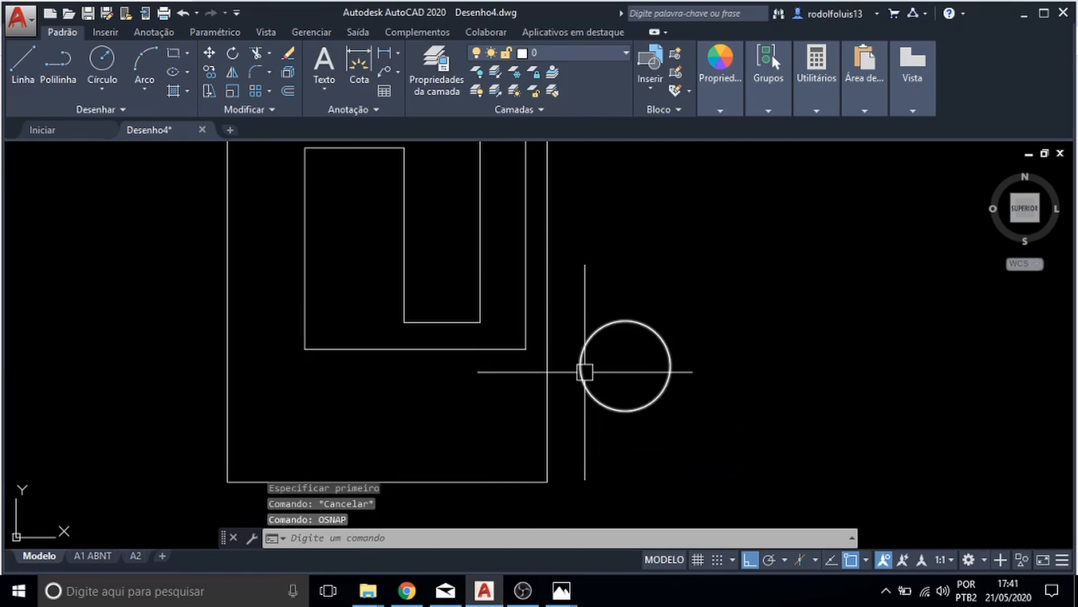
pyautogui.press('Escape')
pyautogui.write('OP')
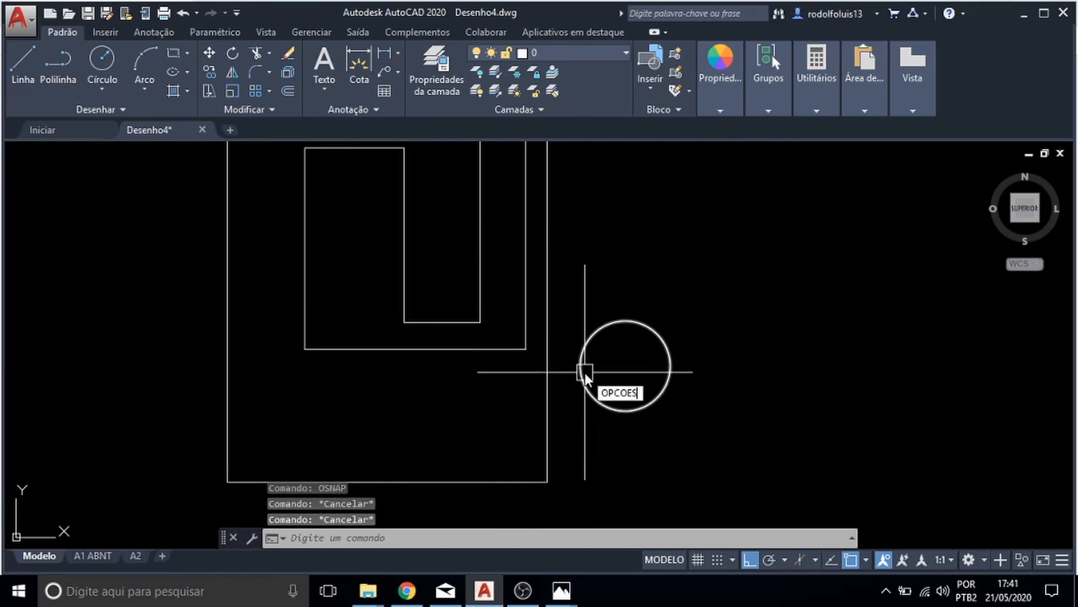
pyautogui.write('COES')
pyautogui.press('Return')
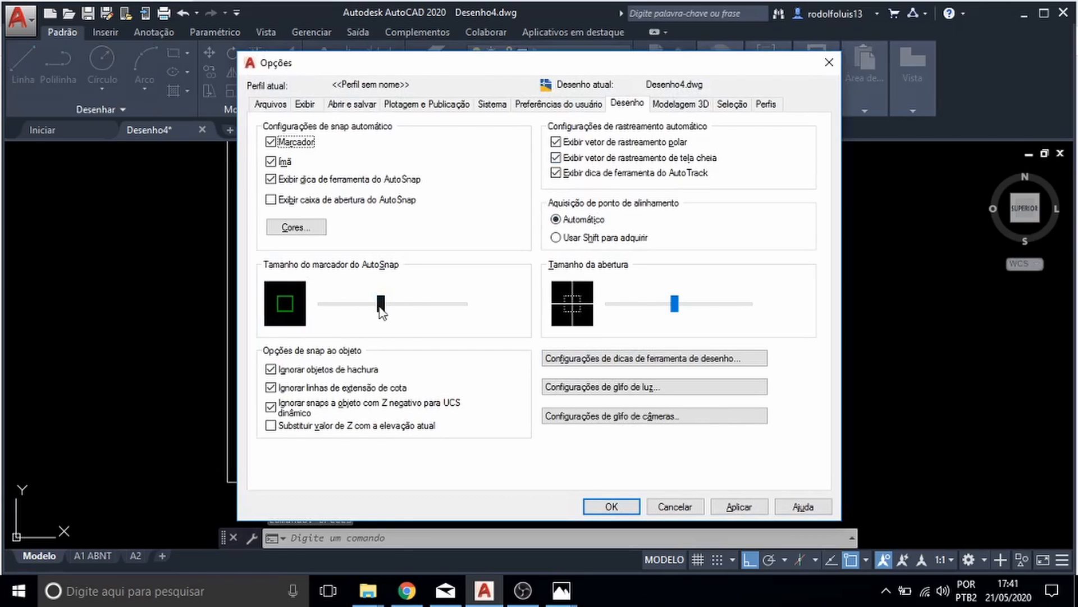
pyautogui.moveTo(381, 303); pyautogui.dragTo(510, 308)
pyautogui.click(611, 507)
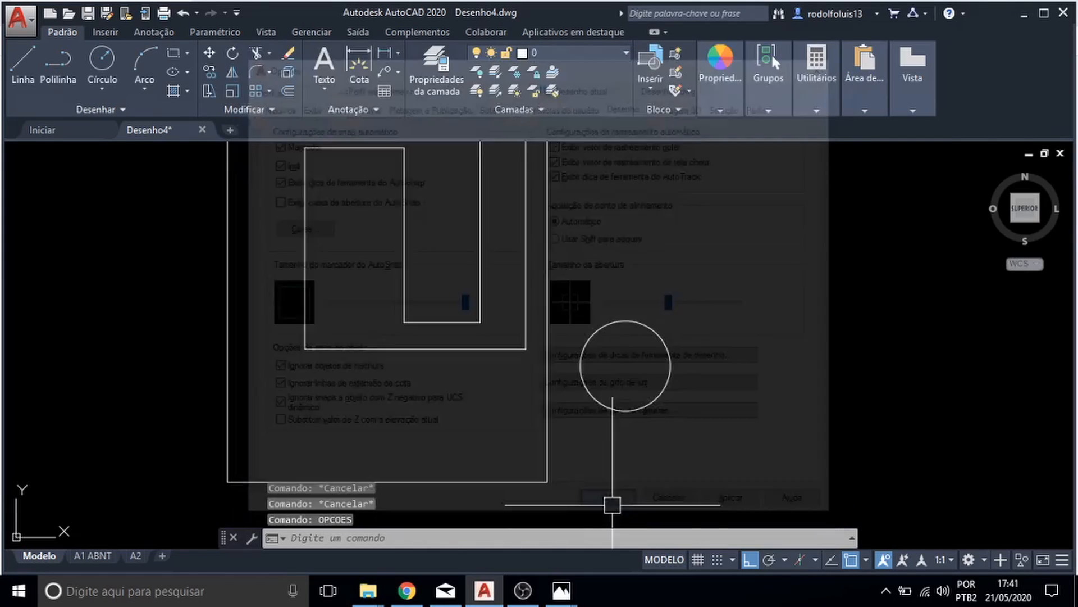
# - With the Line command active, check the AutoSnap marker size at the outer rectangle's lower-right corner at different zooms, and cancel the line
pyautogui.write('LINHA')
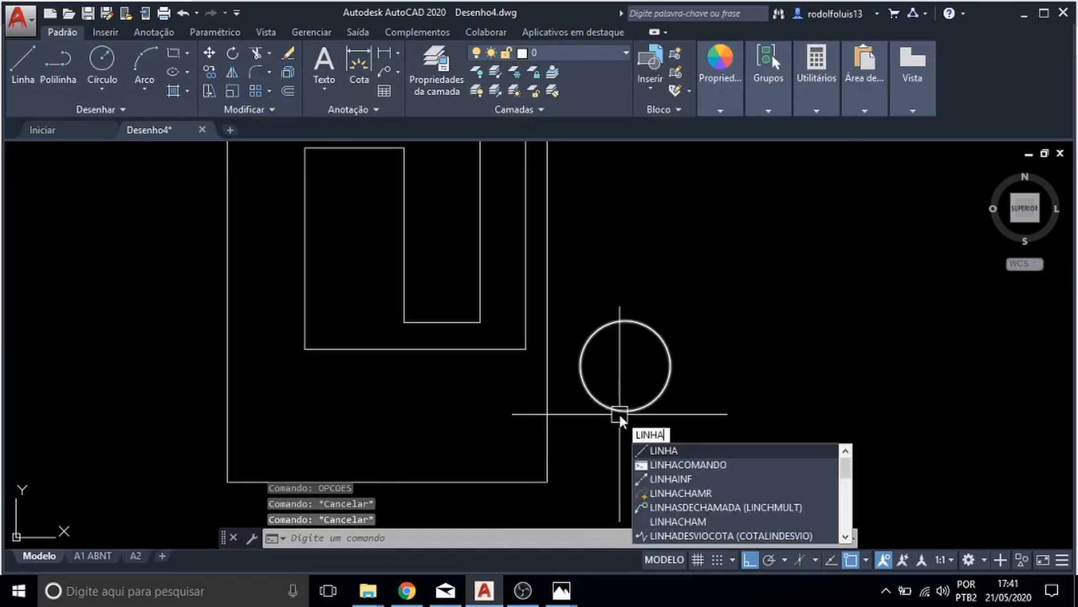
pyautogui.press('Return')
pyautogui.scroll(6, 547, 482)
pyautogui.moveTo(548, 481); pyautogui.dragTo(559, 423, button='middle')
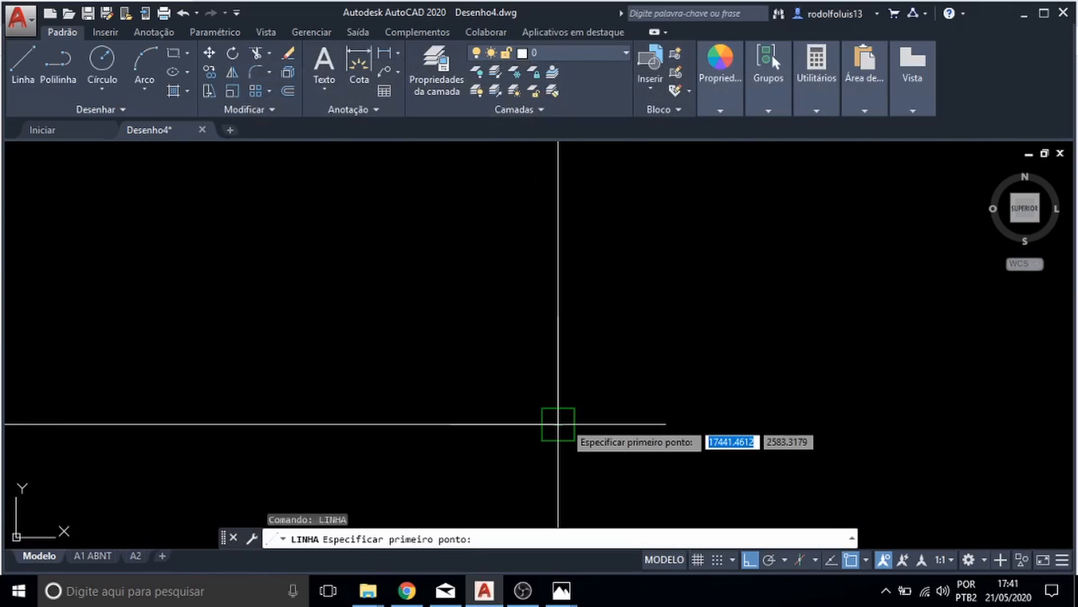
pyautogui.scroll(-10, 561, 420)
pyautogui.scroll(6, 561, 421)
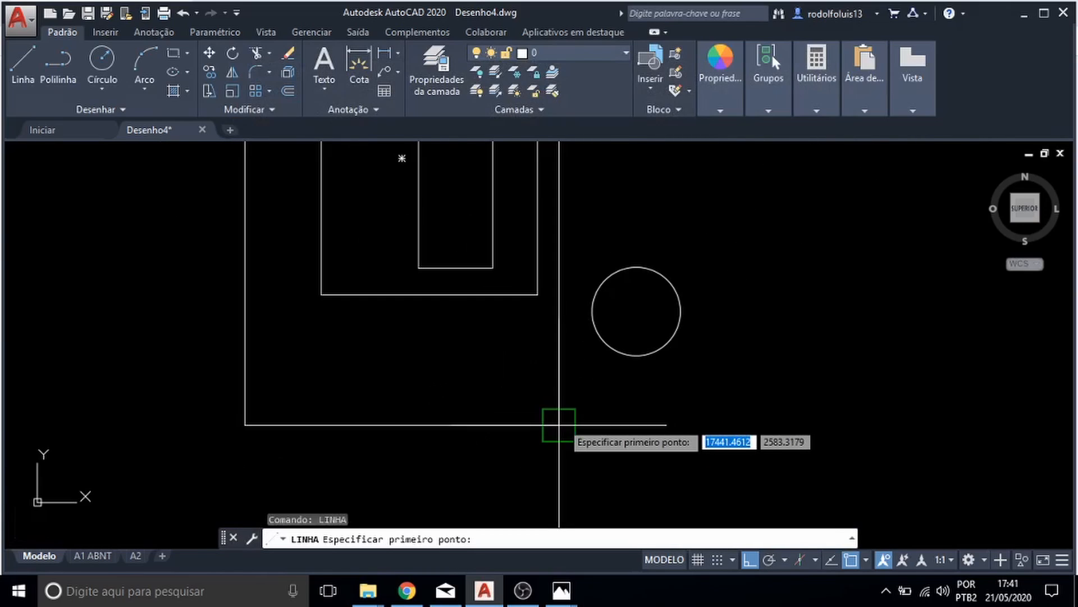
pyautogui.press('Escape')
pyautogui.press('Escape')
pyautogui.write('OSNAP')
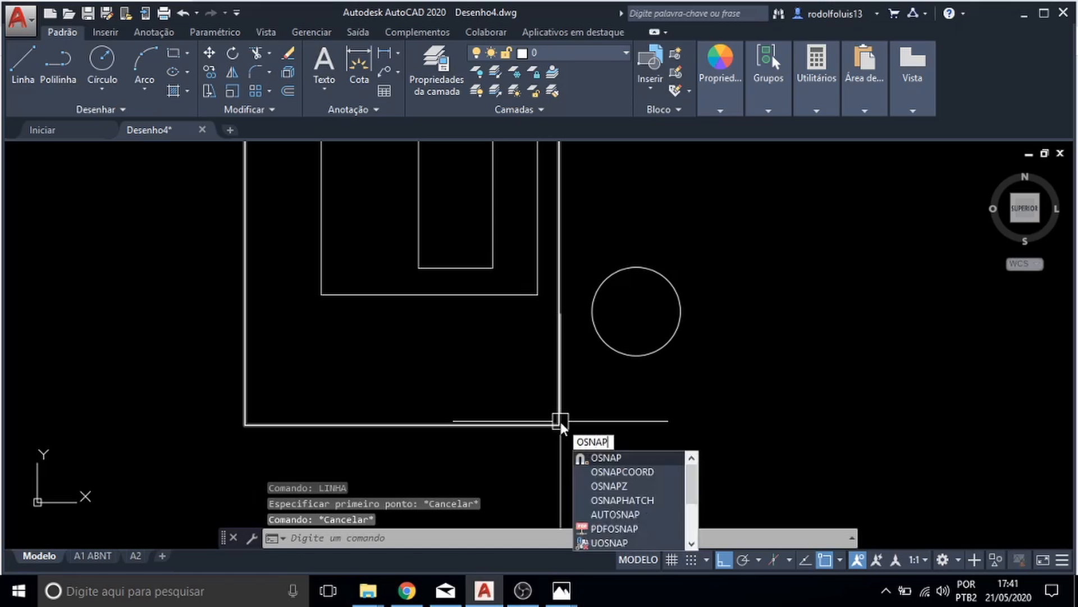
pyautogui.press('Return')
pyautogui.press('Escape')
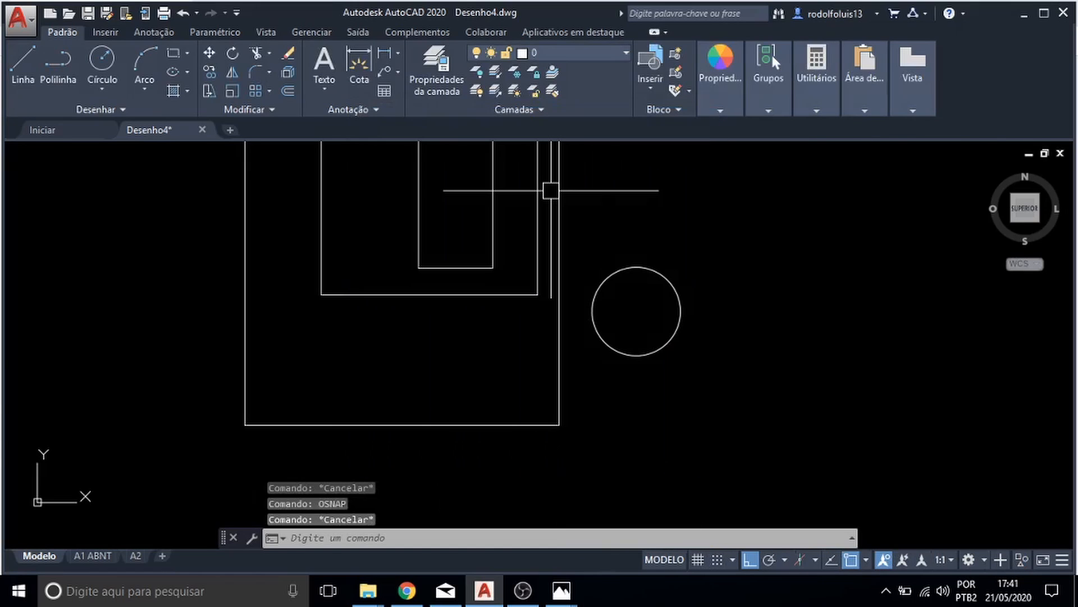
# - Reduce the AutoSnap marker size and the aperture size to small values in the program's drafting options
pyautogui.write('A')
pyautogui.write('PC')
pyautogui.press('Return')
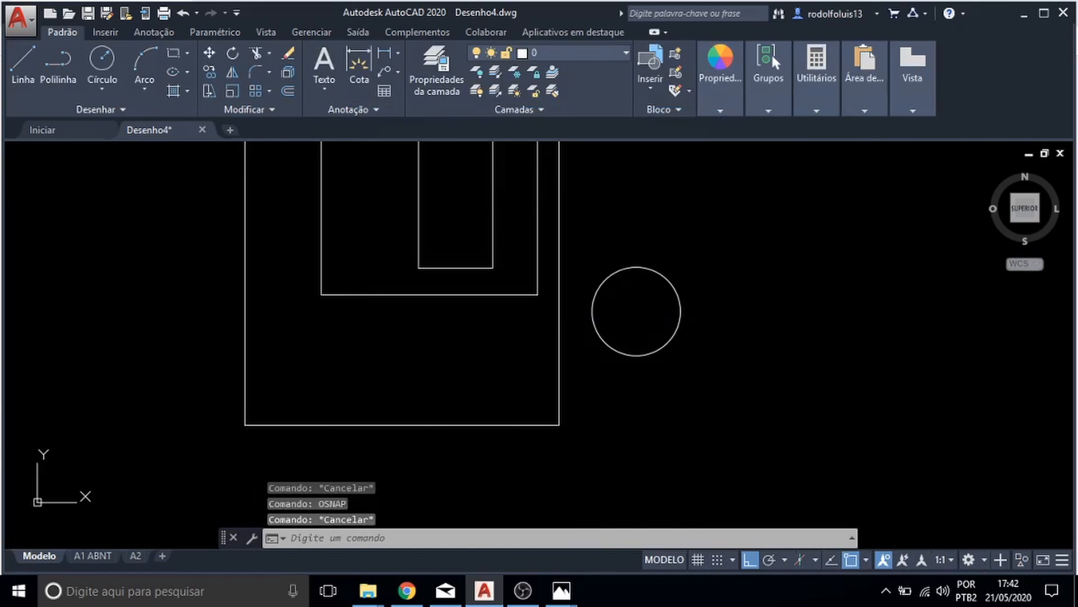
pyautogui.moveTo(462, 303); pyautogui.dragTo(349, 311)
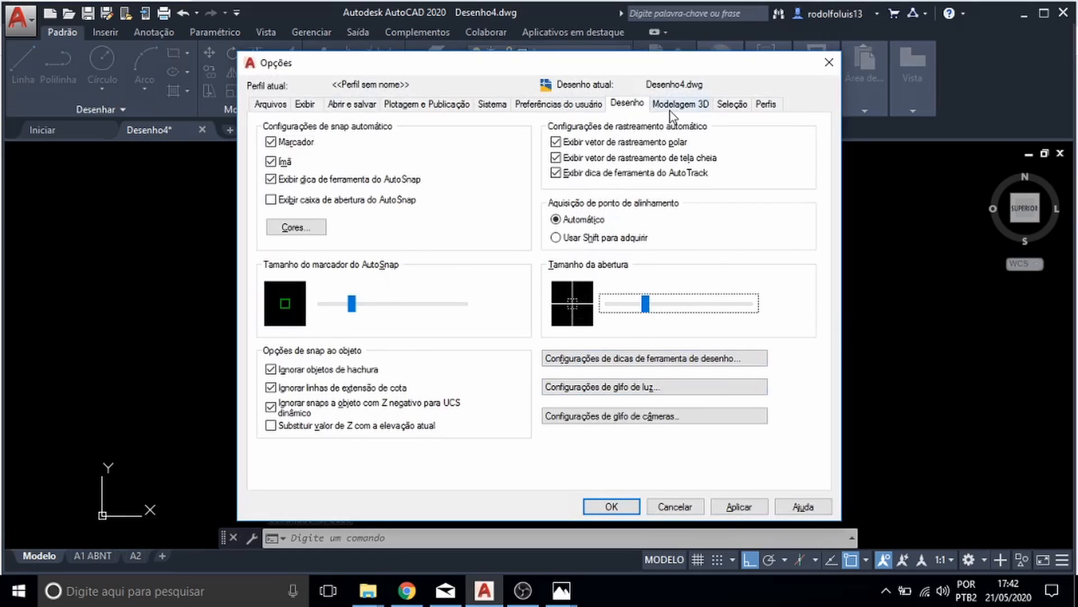
# - Set the selection box size to its maximum in the selection options and accept
pyautogui.click(669, 108)
pyautogui.click(730, 105)
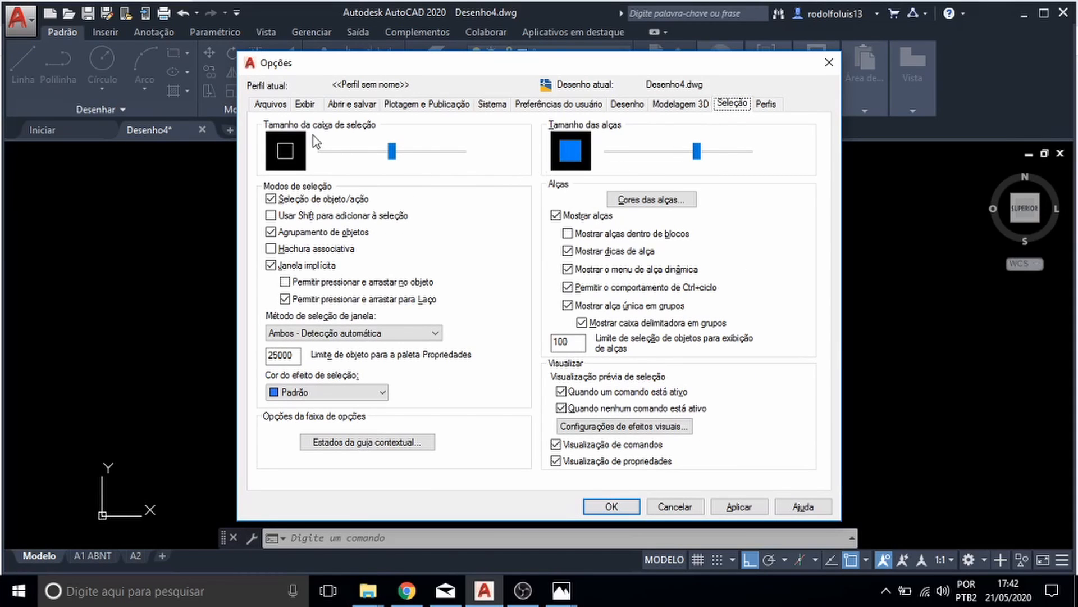
pyautogui.moveTo(396, 151); pyautogui.dragTo(472, 163)
pyautogui.click(610, 506)
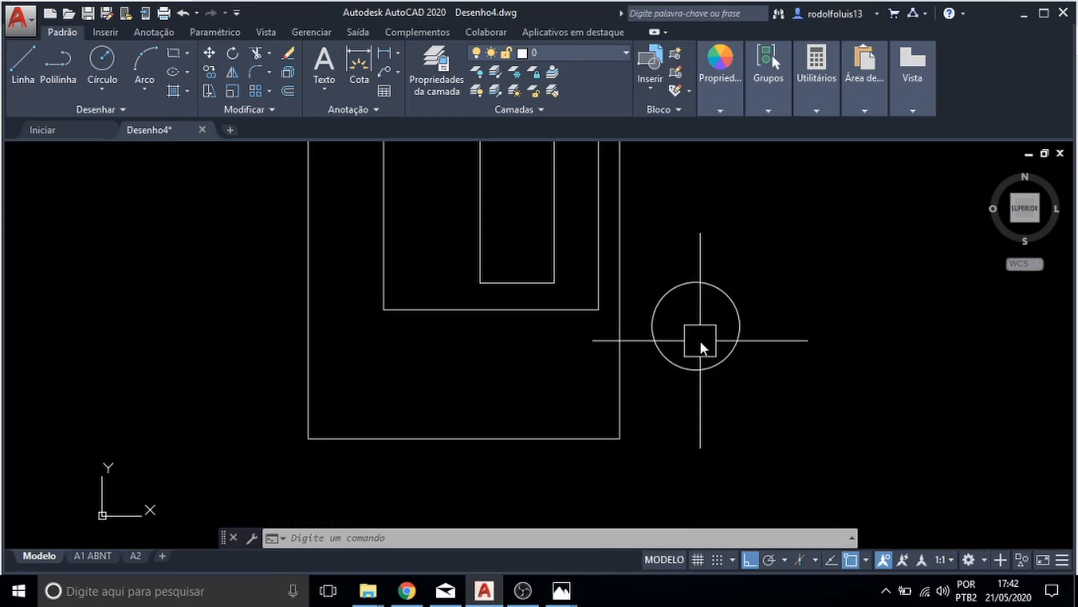
# - Reduce the selection box to a small size in the program options, and review the 3D modeling, drafting and selection settings
pyautogui.write('op')
pyautogui.press('Return')
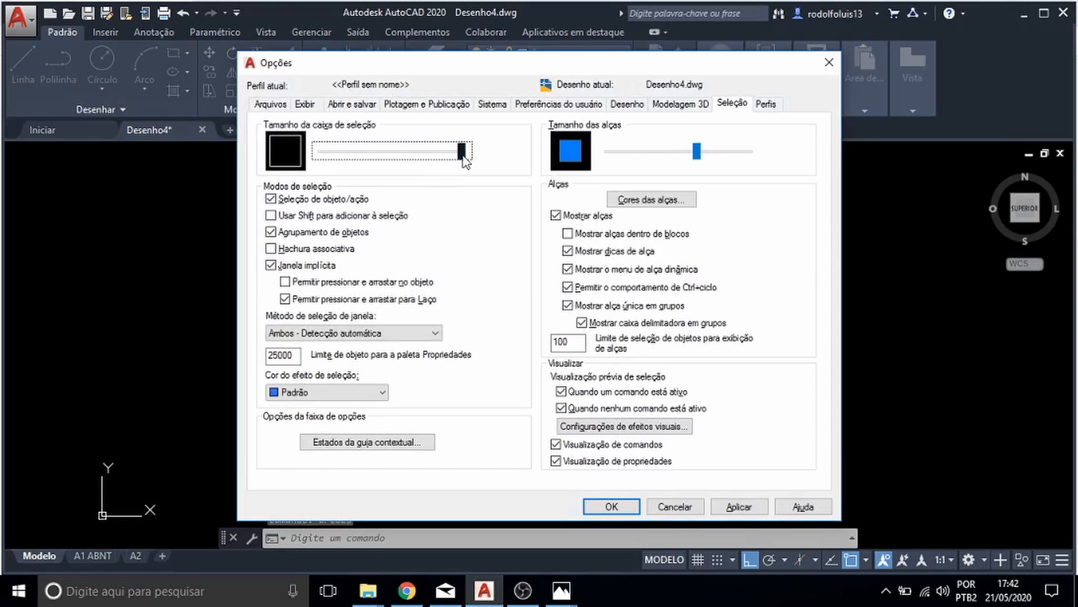
pyautogui.moveTo(464, 159); pyautogui.dragTo(365, 154)
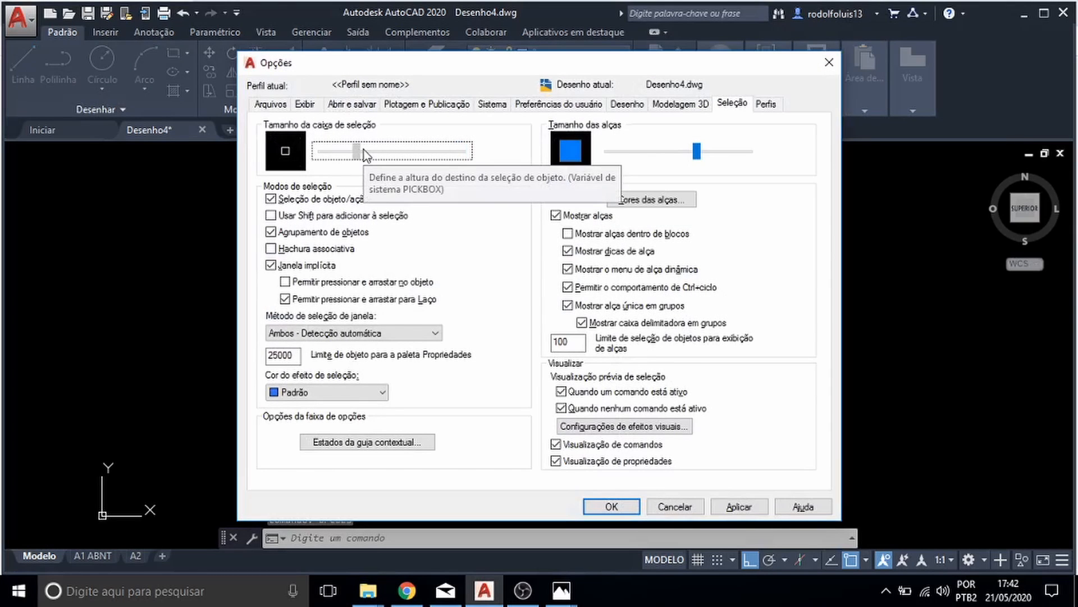
pyautogui.click(674, 106)
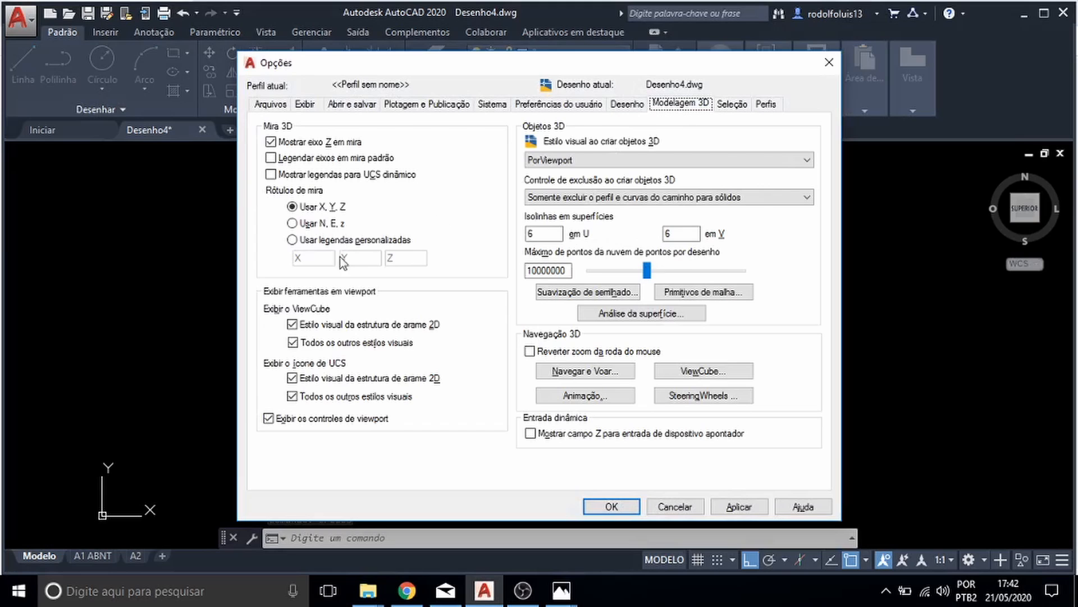
pyautogui.click(632, 104)
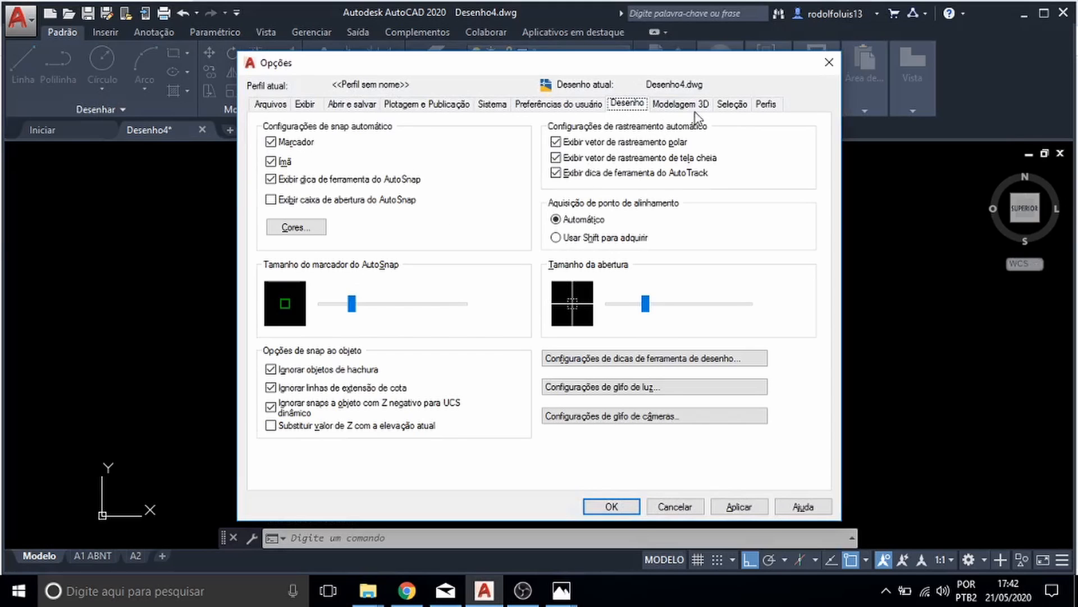
pyautogui.click(730, 104)
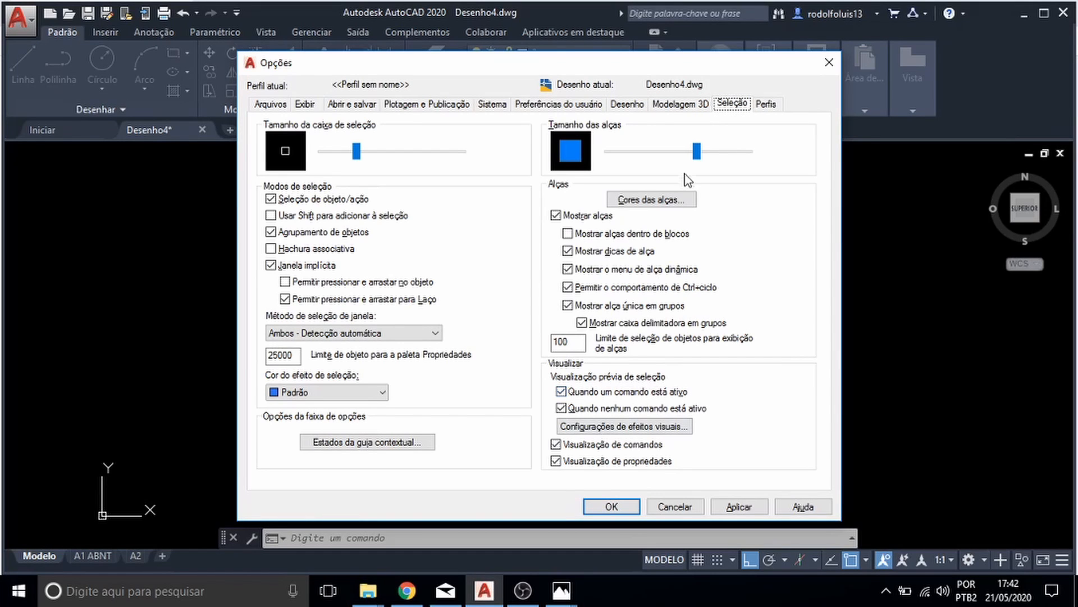
# - Rename the unnamed options profile as CURSO AUTOCAD and apply the change
pyautogui.click(767, 104)
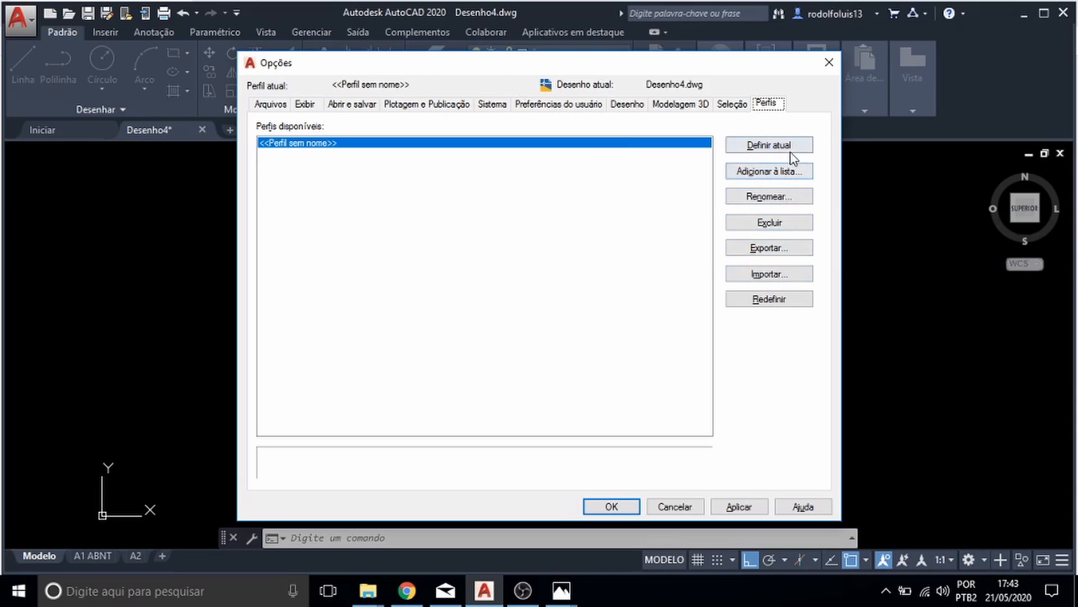
pyautogui.click(786, 200)
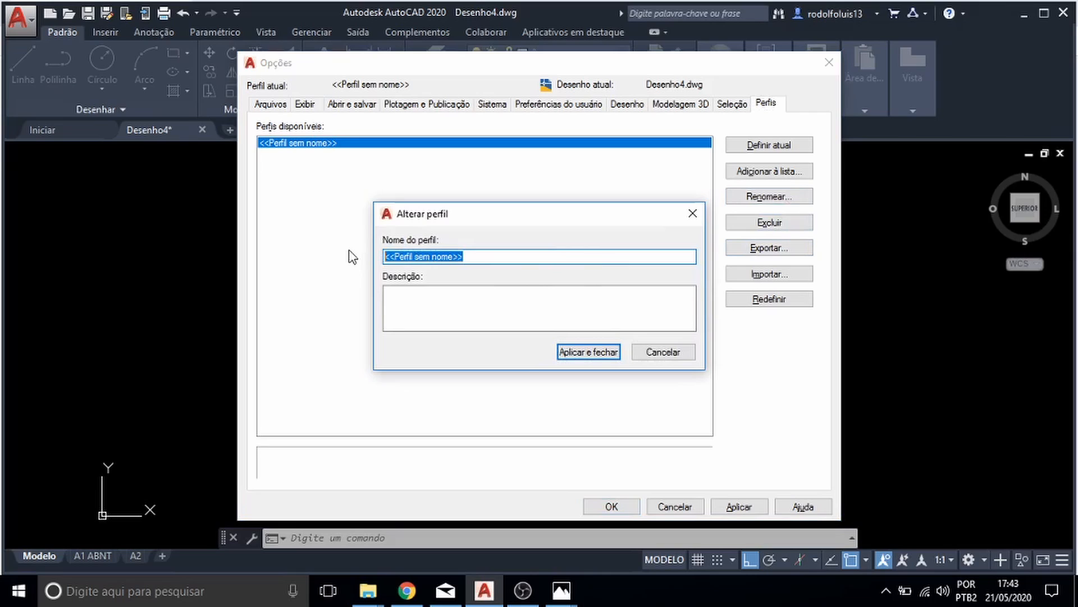
pyautogui.write('CURSO AUTO')
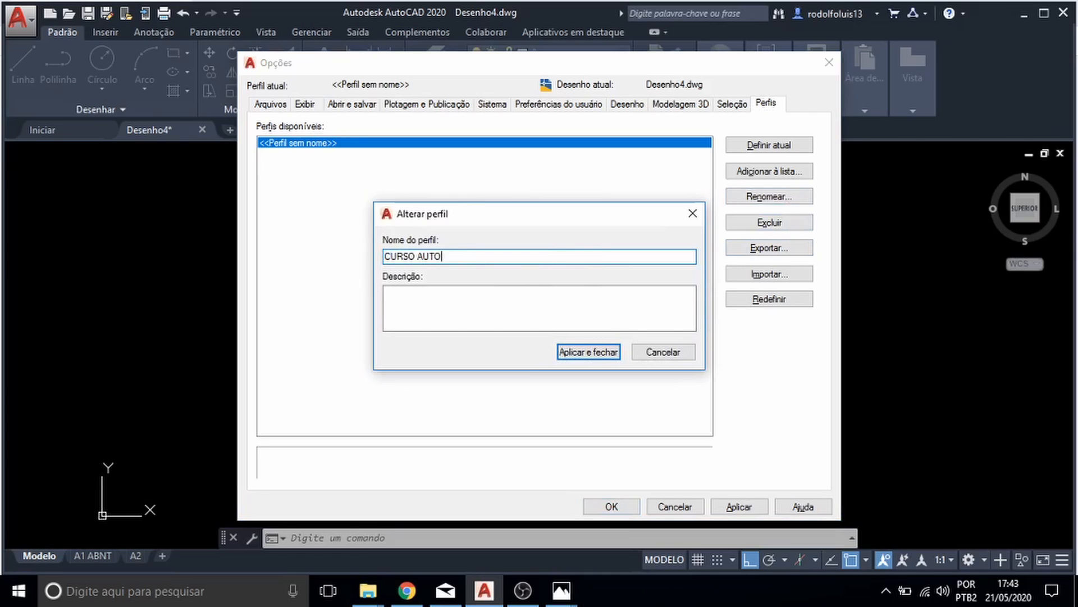
pyautogui.write('CAD')
pyautogui.click(563, 351)
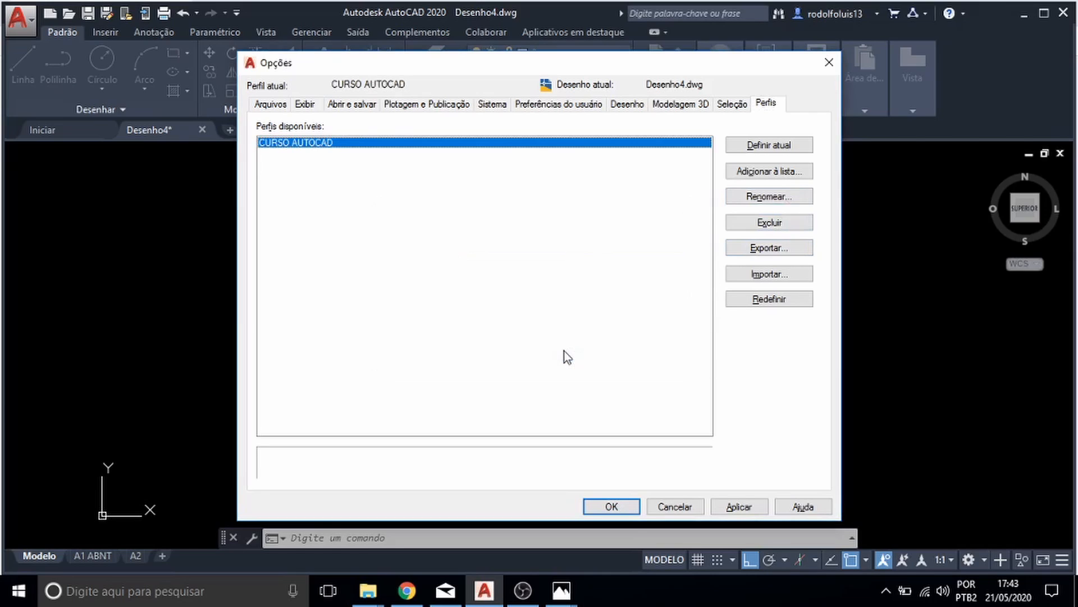
# - Export the CURSO AUTOCAD profile to the desktop as CURSO AUTOCAD.arg
pyautogui.click(773, 249)
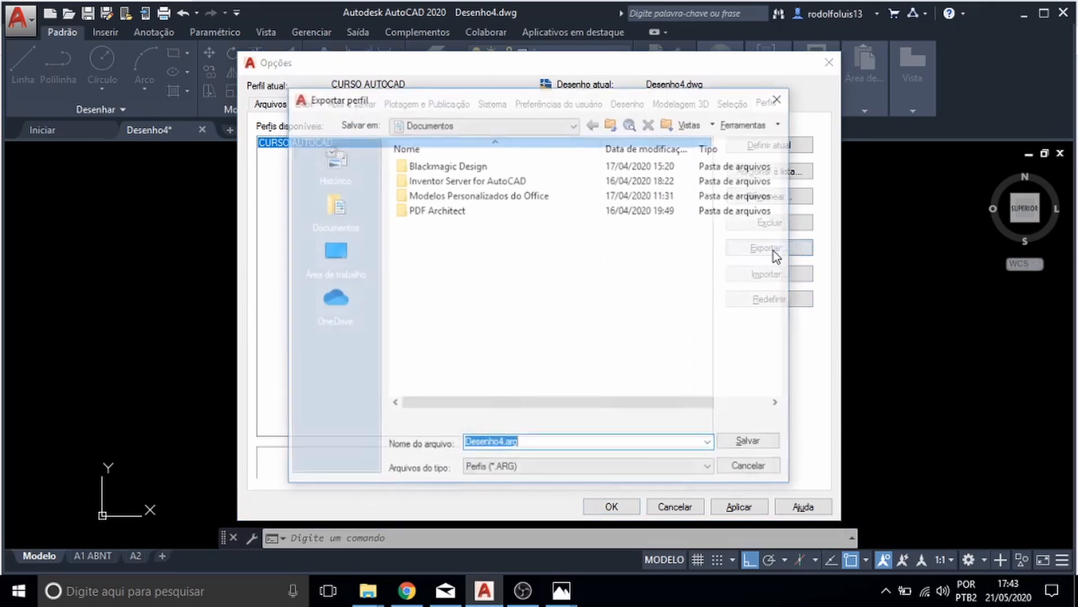
pyautogui.click(341, 249)
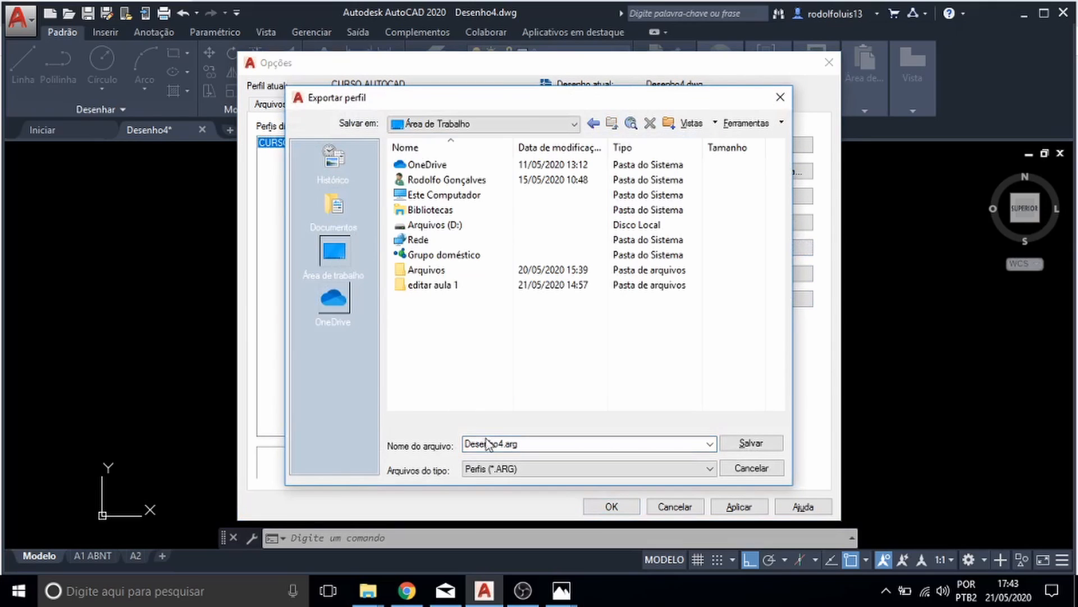
pyautogui.doubleClick(502, 444)
pyautogui.click(502, 444)
pyautogui.moveTo(504, 444); pyautogui.dragTo(465, 444)
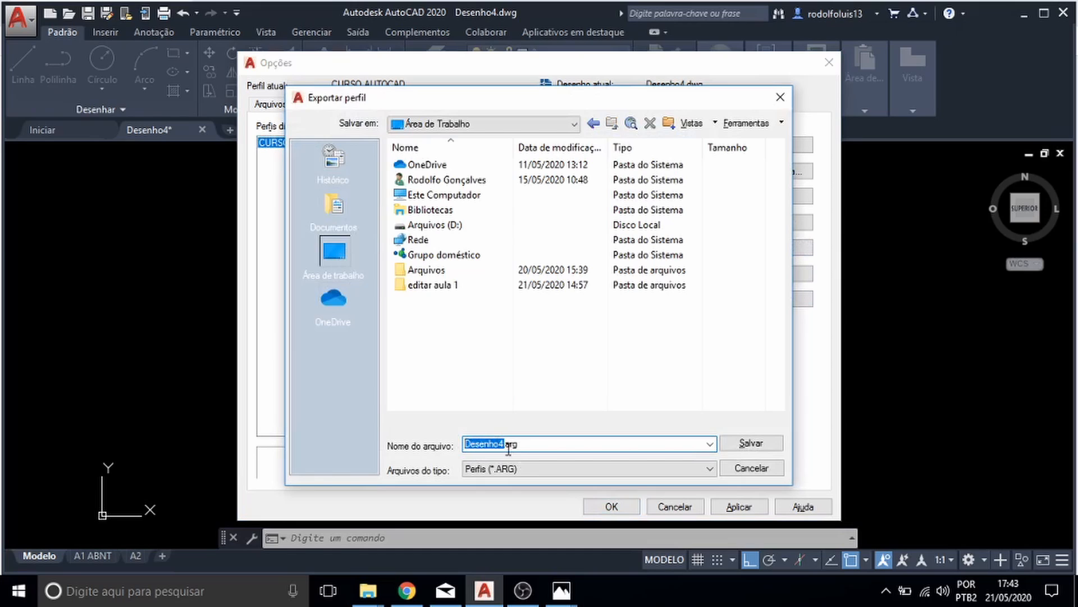
pyautogui.write('CURSO AUTOC')
pyautogui.press('BackSpace')
pyautogui.write('OCAD')
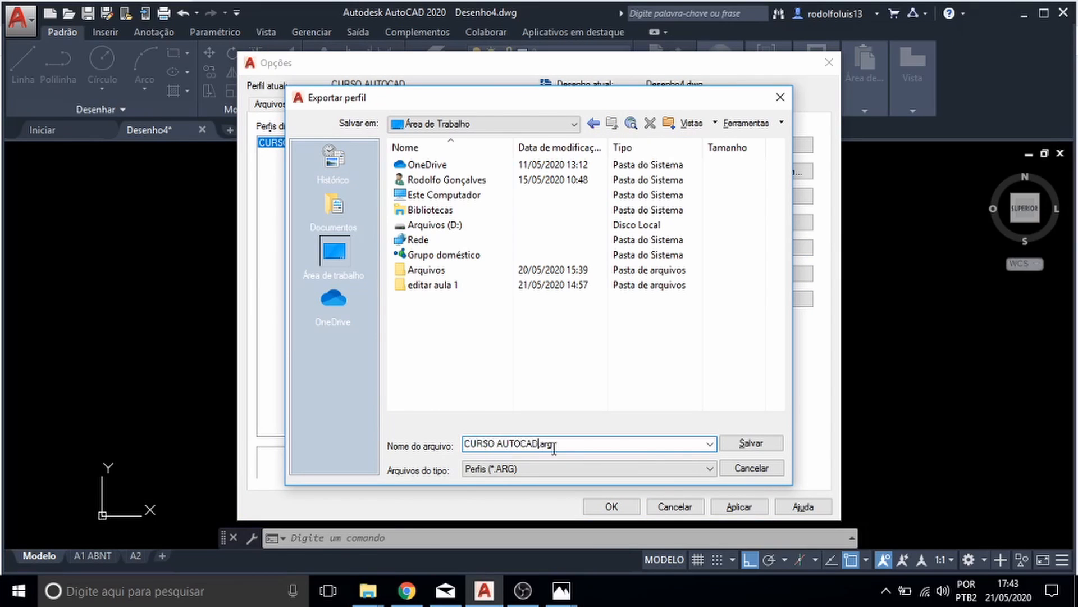
pyautogui.click(734, 443)
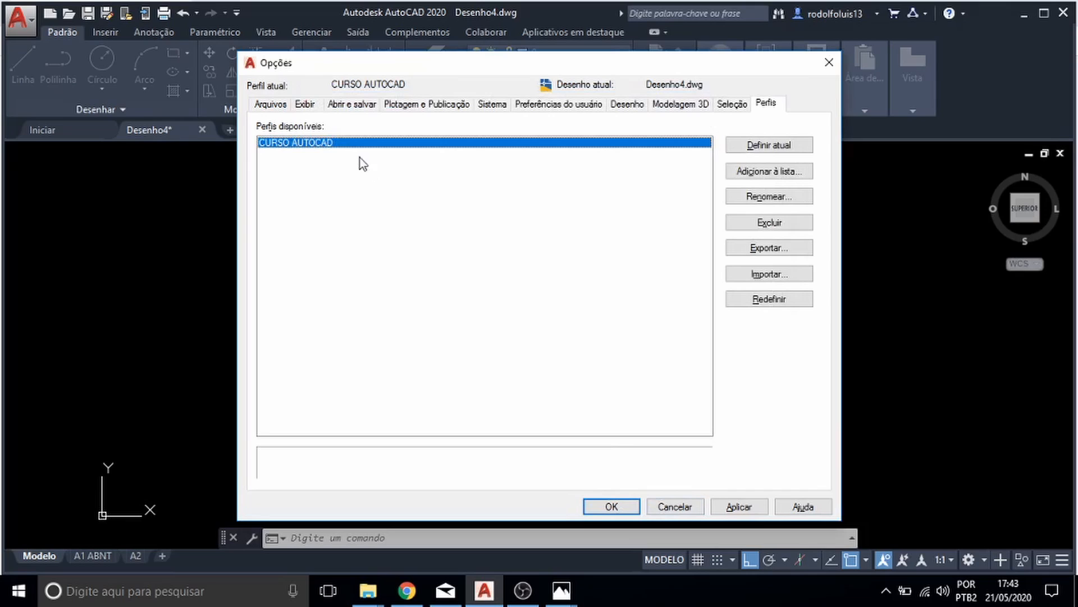
# - Try to import the CURSO AUTOCAD.arg profile from the desktop under its own name, and accept the program options
pyautogui.click(781, 277)
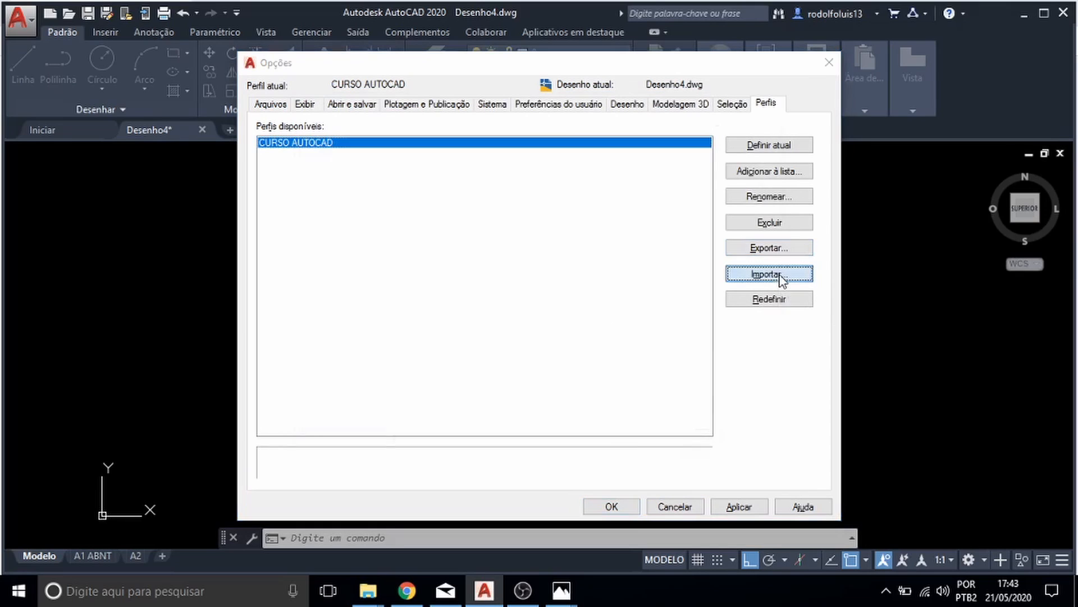
pyautogui.click(332, 262)
pyautogui.click(432, 301)
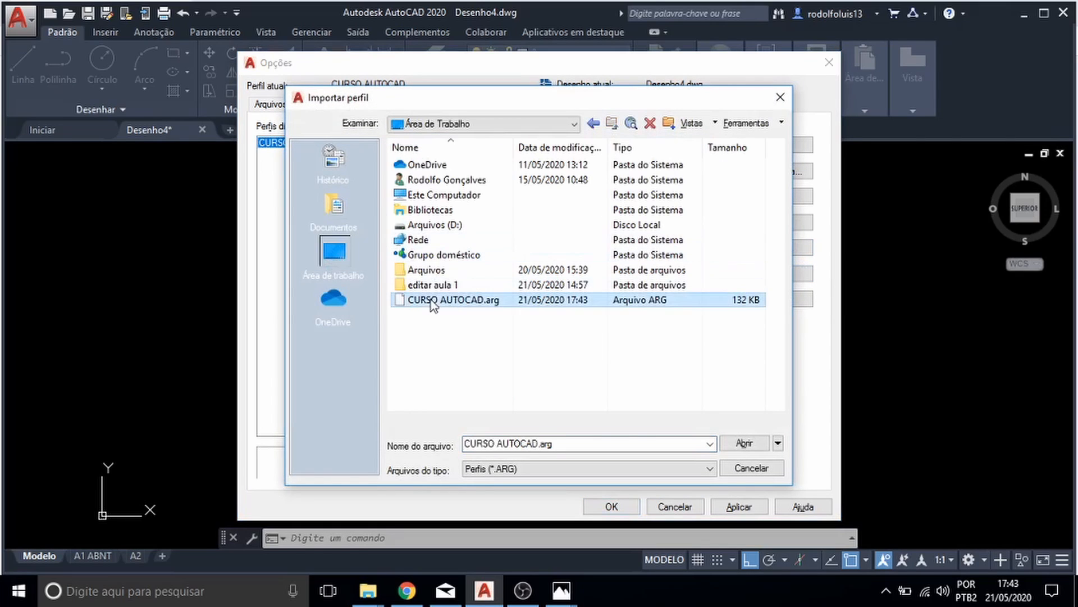
pyautogui.click(737, 446)
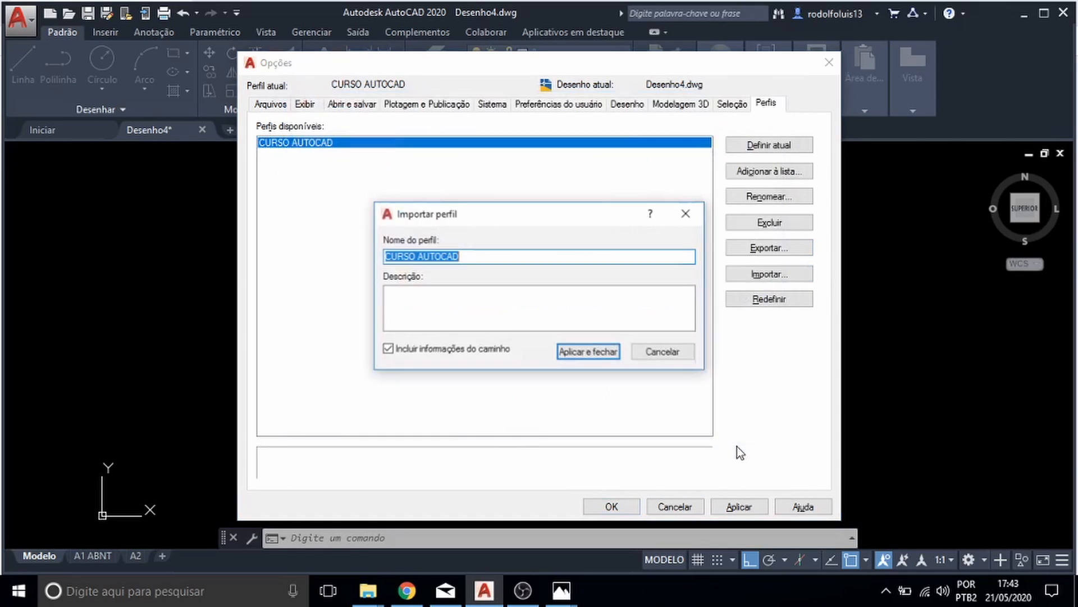
pyautogui.click(575, 352)
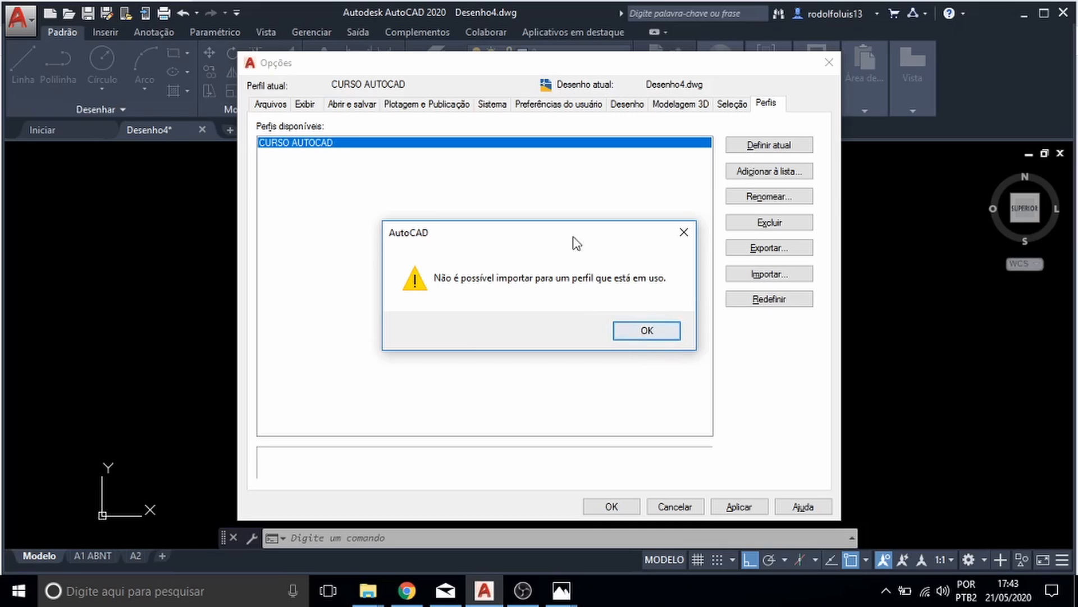
pyautogui.click(627, 335)
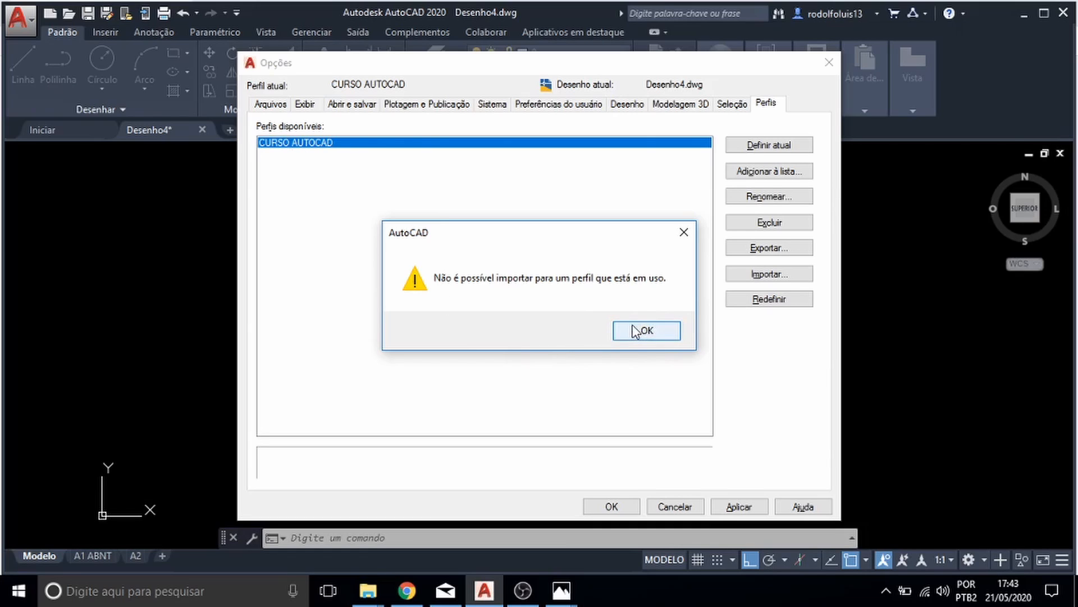
pyautogui.click(612, 506)
# - Look through the list of layers available in the drawing
pyautogui.scroll(-3, 614, 417)
pyautogui.scroll(-2, 612, 412)
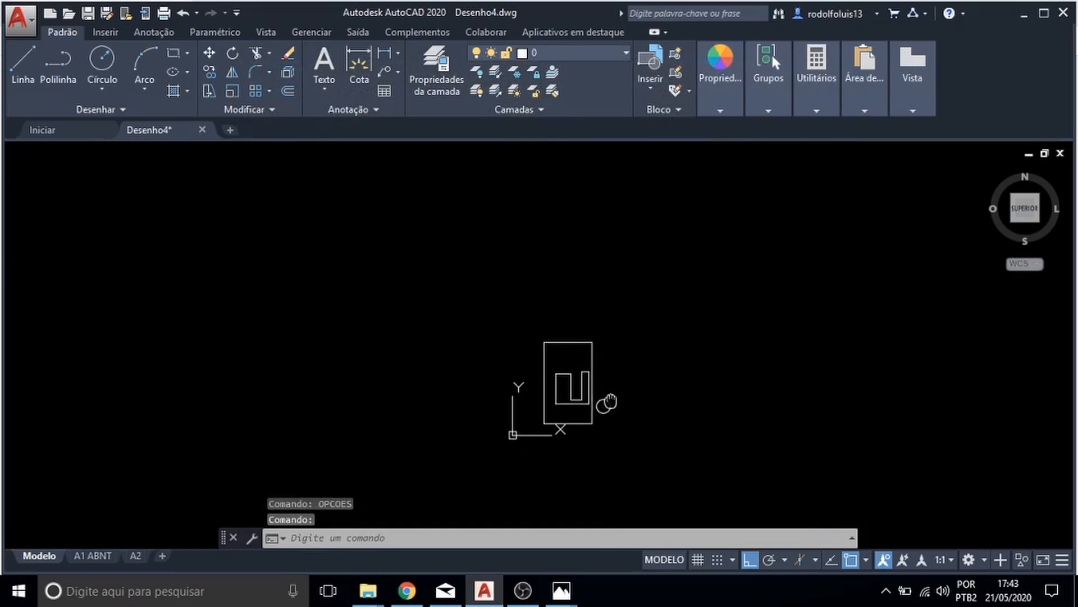
pyautogui.moveTo(603, 402); pyautogui.dragTo(553, 397, button='middle')
pyautogui.press('Escape')
pyautogui.press('Escape')
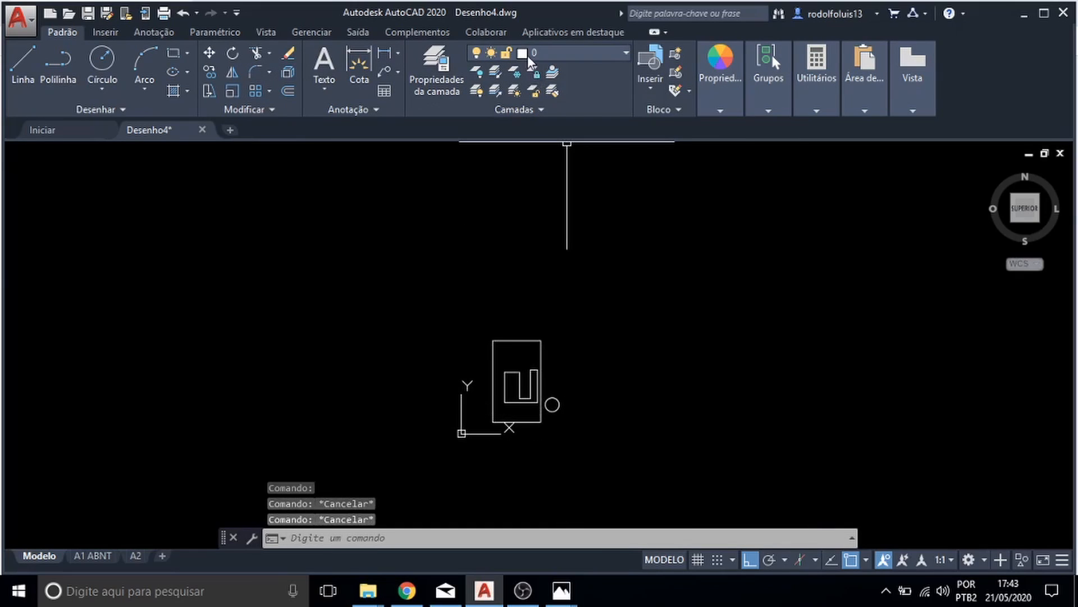
pyautogui.click(557, 52)
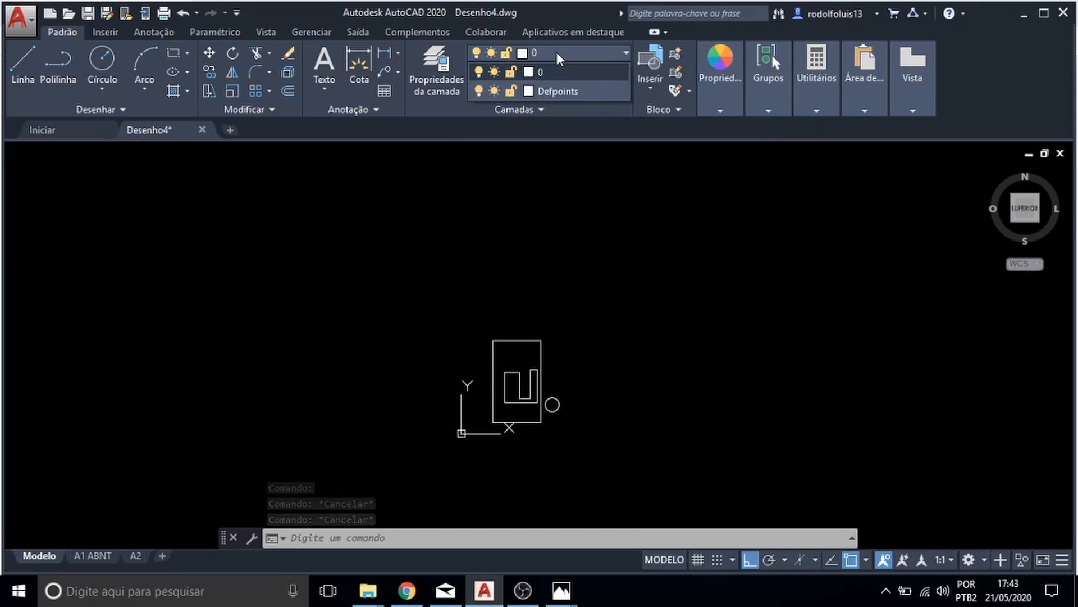
pyautogui.click(64, 31)
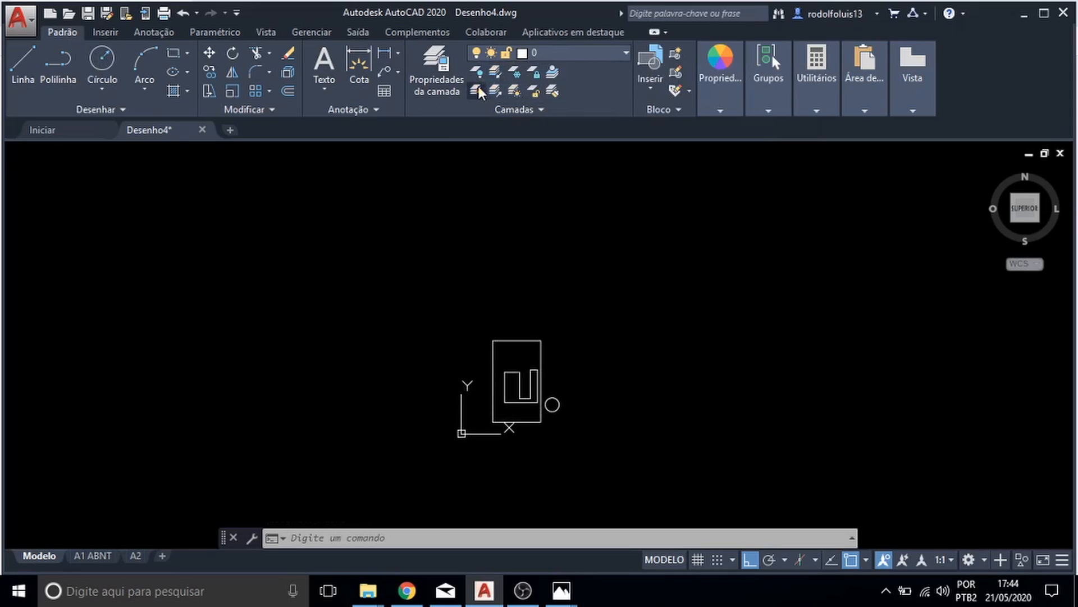
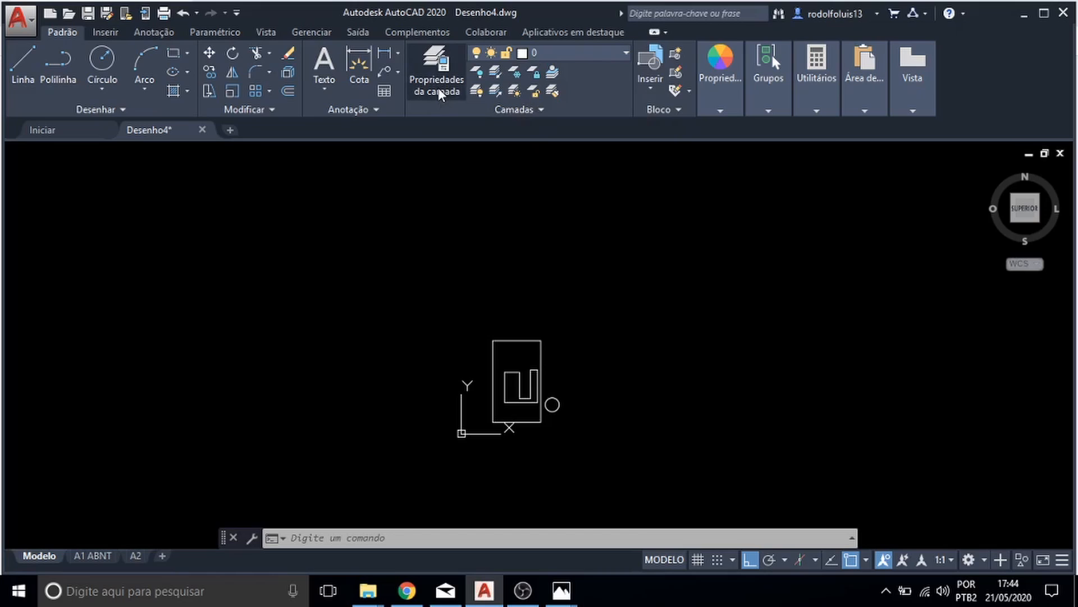
# - Select the outer rectangle and the circle in turn, and check the layer list for the selected rectangle
pyautogui.scroll(4, 494, 440)
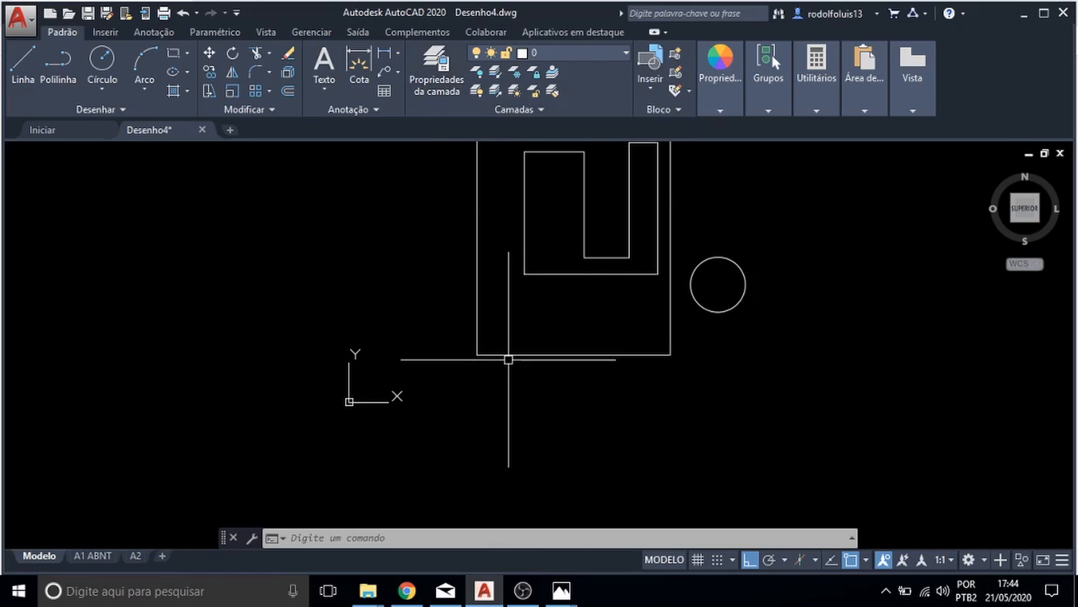
pyautogui.click(507, 357)
pyautogui.scroll(-4, 508, 357)
pyautogui.press('Escape')
pyautogui.press('Escape')
pyautogui.scroll(2, 506, 359)
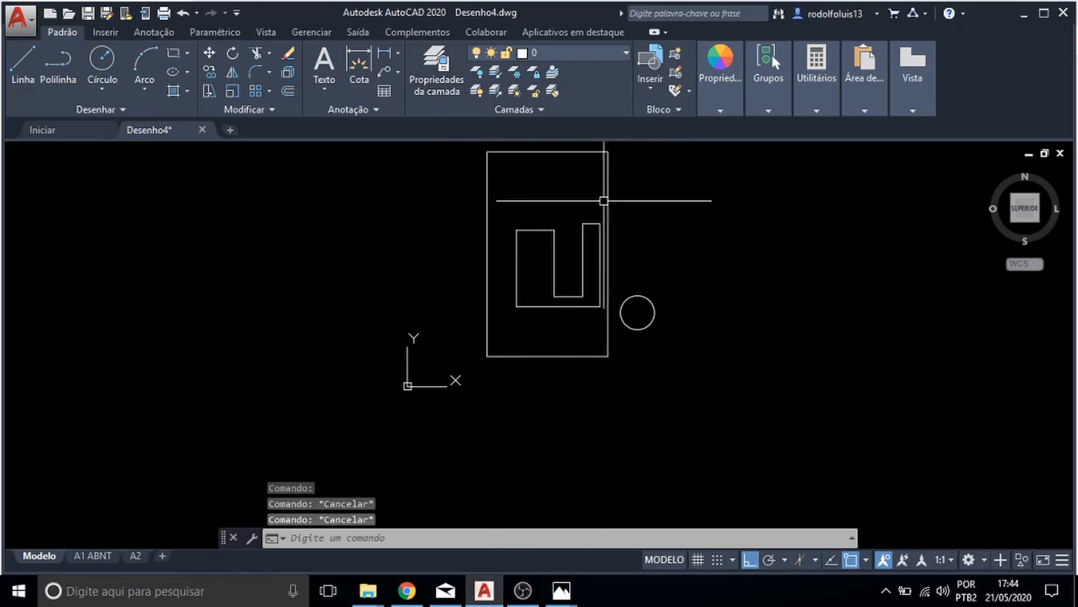
pyautogui.scroll(-2, 482, 281)
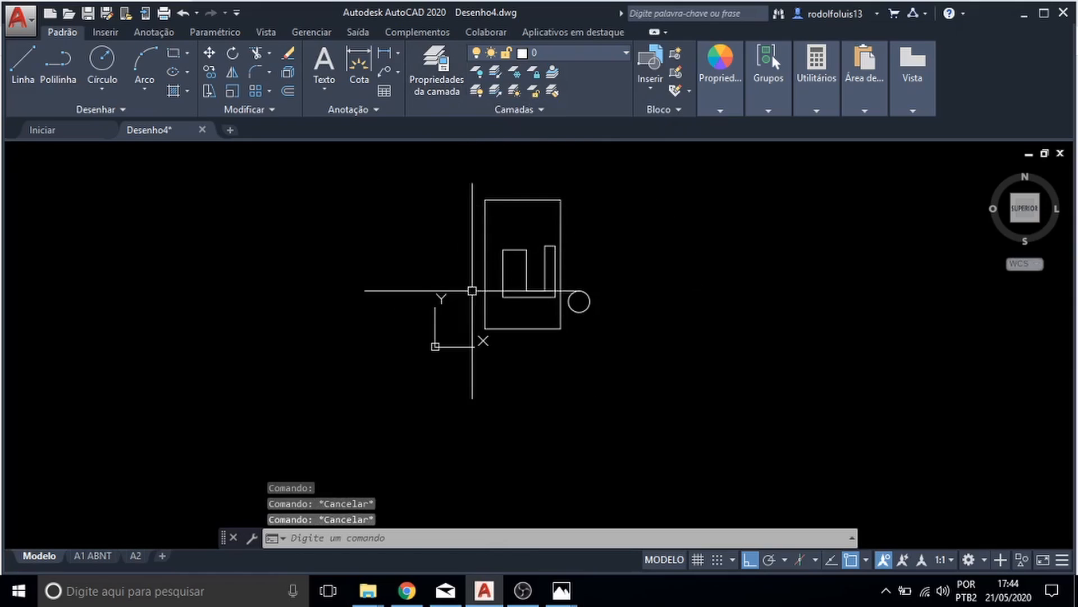
pyautogui.click(489, 327)
pyautogui.press('Escape')
pyautogui.scroll(2, 575, 328)
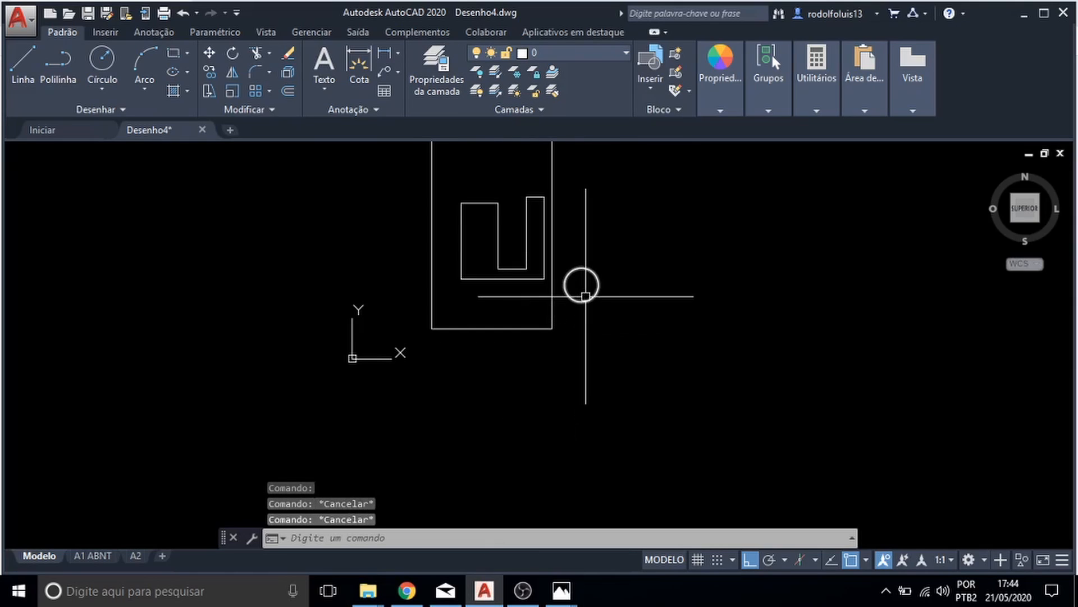
pyautogui.click(581, 301)
pyautogui.press('Escape')
pyautogui.click(493, 328)
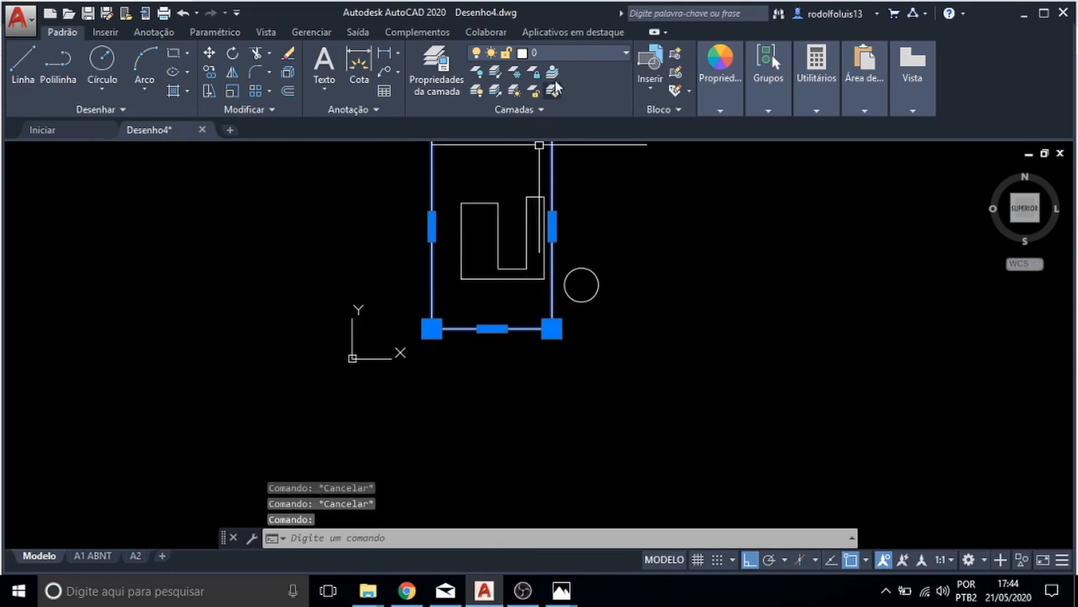
pyautogui.click(554, 56)
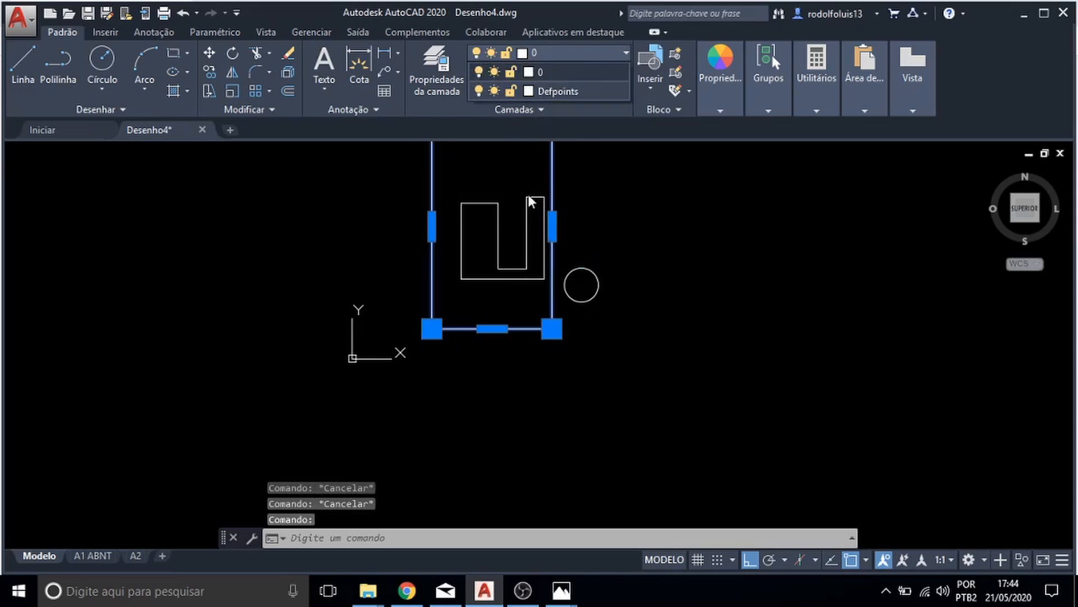
pyautogui.press('Escape')
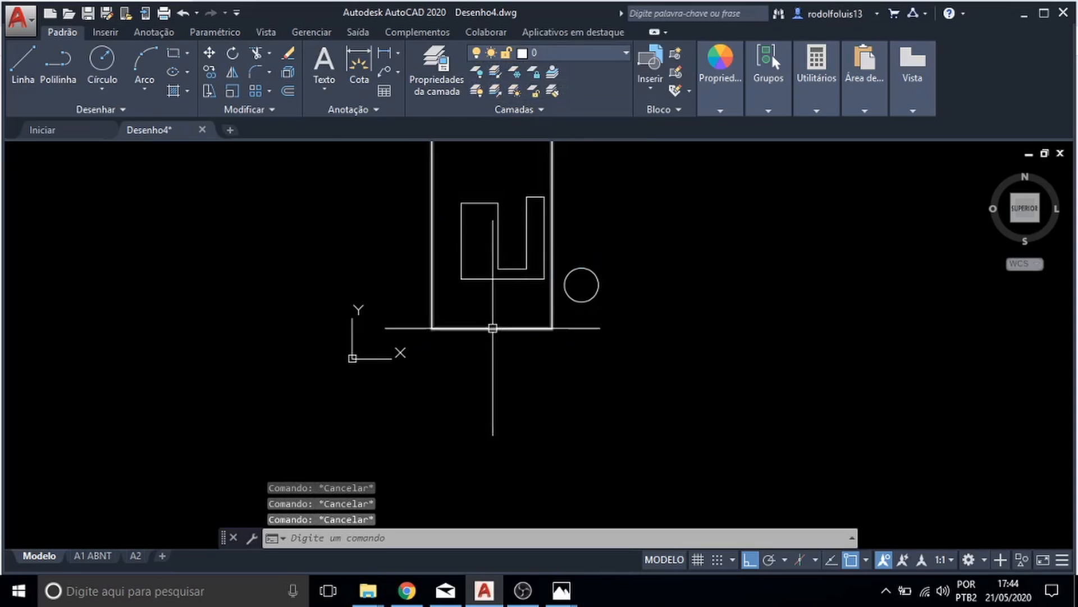
# - Open the layer properties manager and create a layer named parede
pyautogui.click(430, 71)
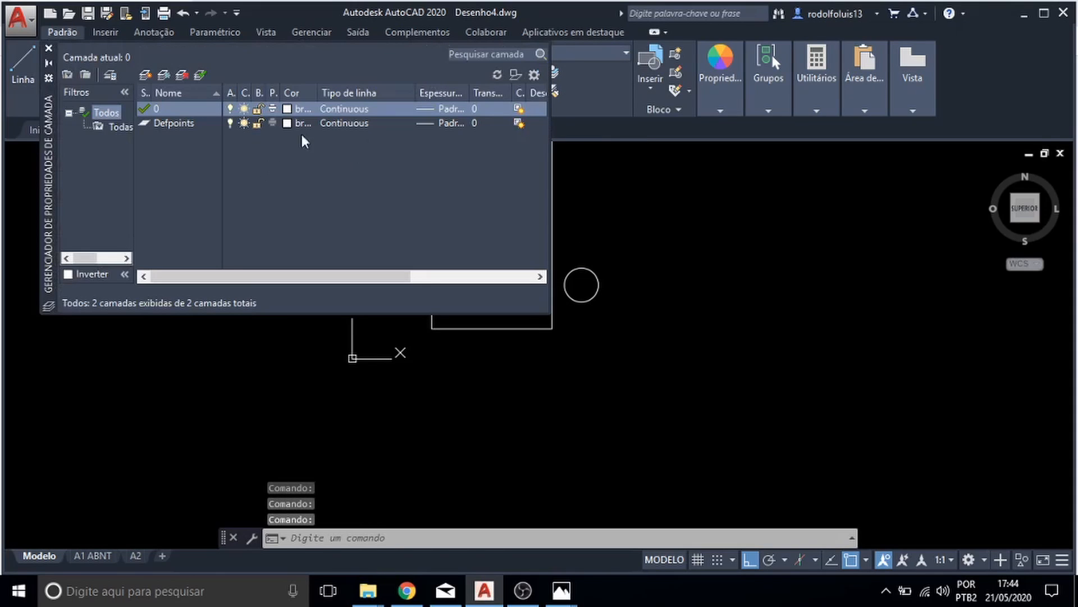
pyautogui.click(149, 72)
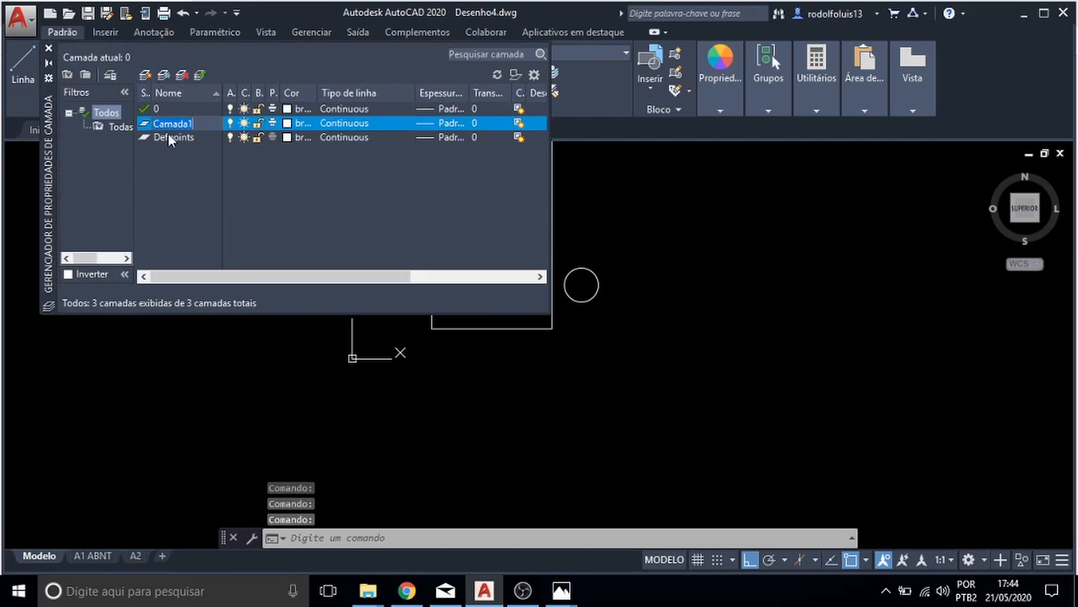
pyautogui.write('parede')
pyautogui.press('Return')
# - Create two more layers named cotas and texto
pyautogui.click(147, 76)
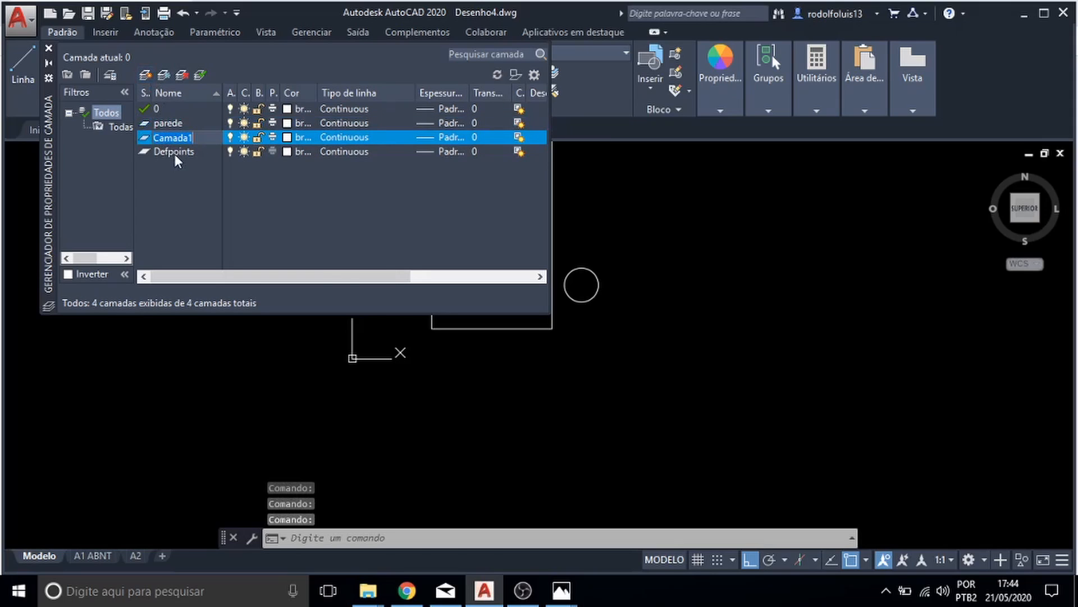
pyautogui.write('cotas')
pyautogui.click(147, 76)
pyautogui.write('texto')
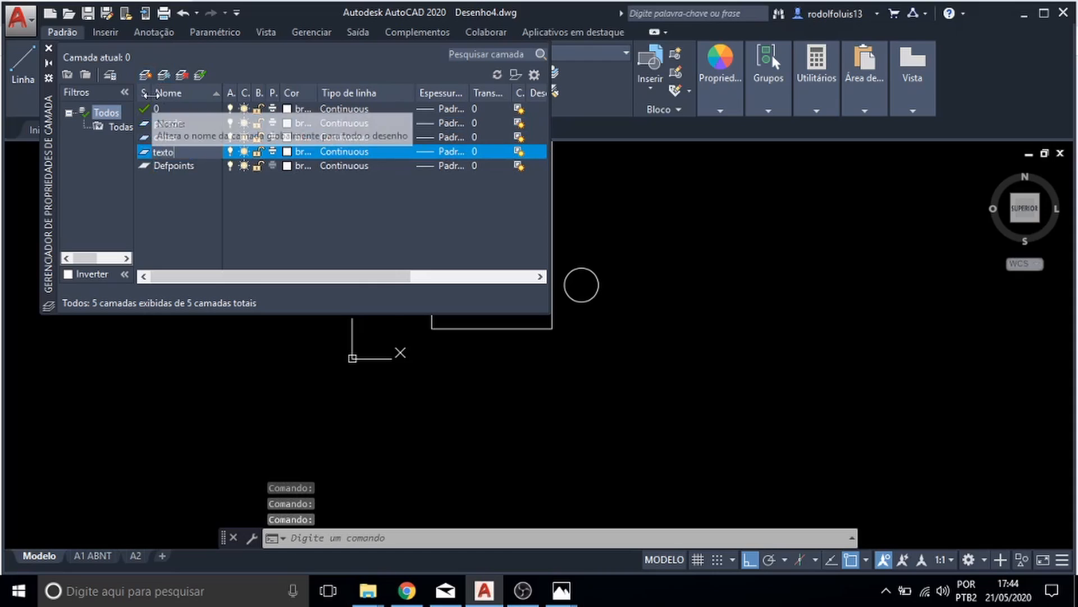
# - Add the layers janelas and tracejado to the drawing's layer list
pyautogui.click(144, 75)
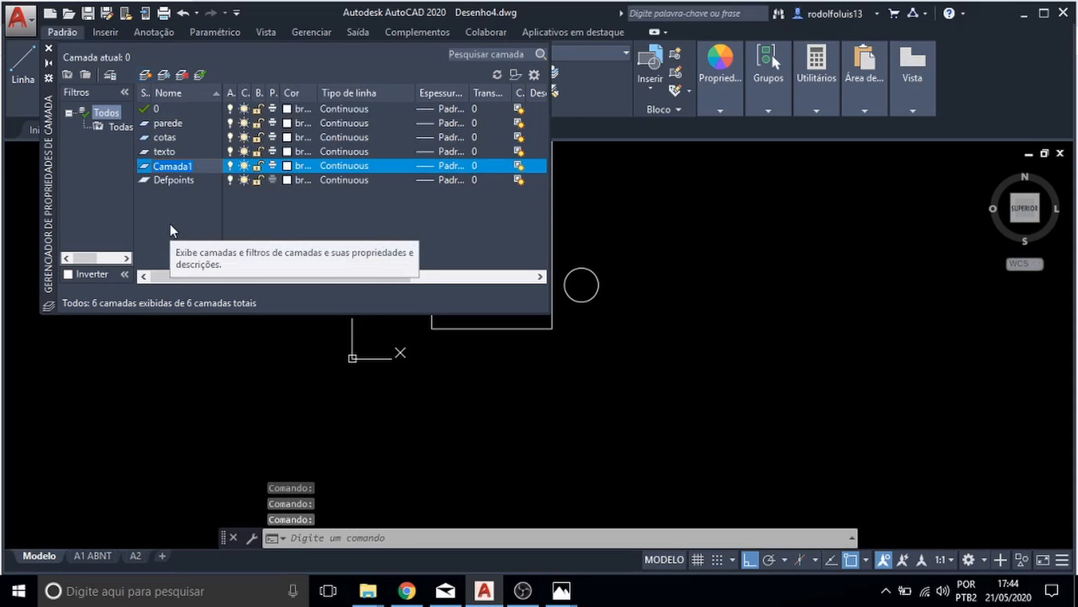
pyautogui.write('j')
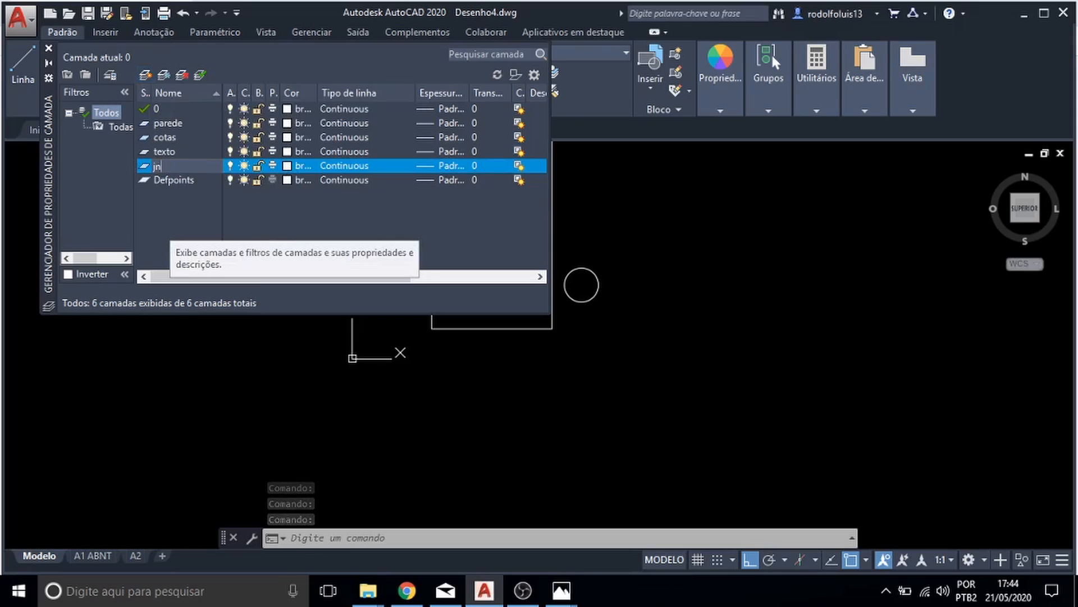
pyautogui.write('anelas')
pyautogui.press('Return')
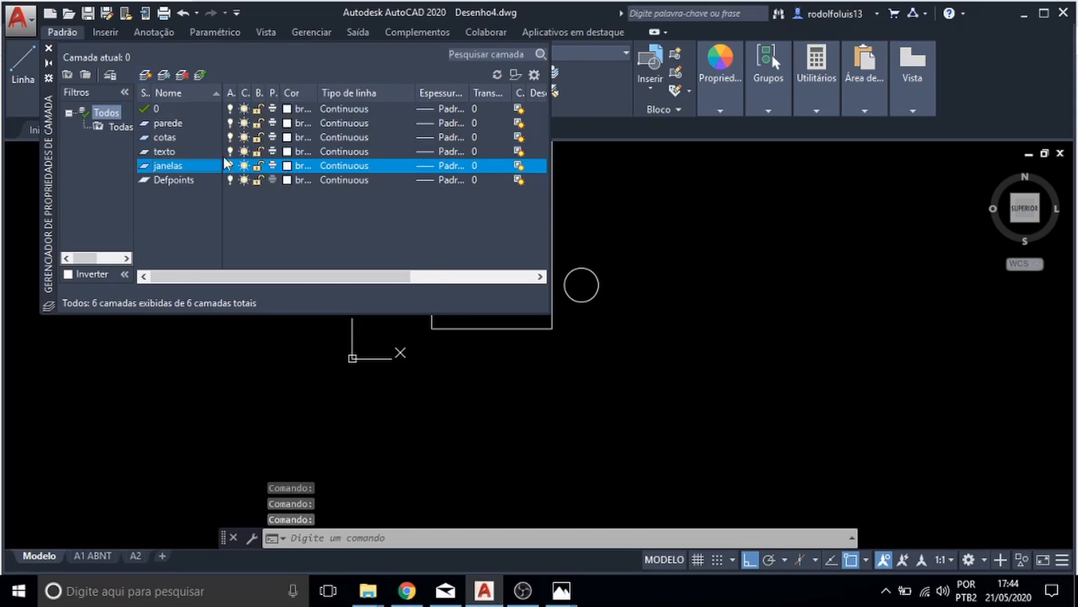
pyautogui.click(146, 77)
pyautogui.write('trac')
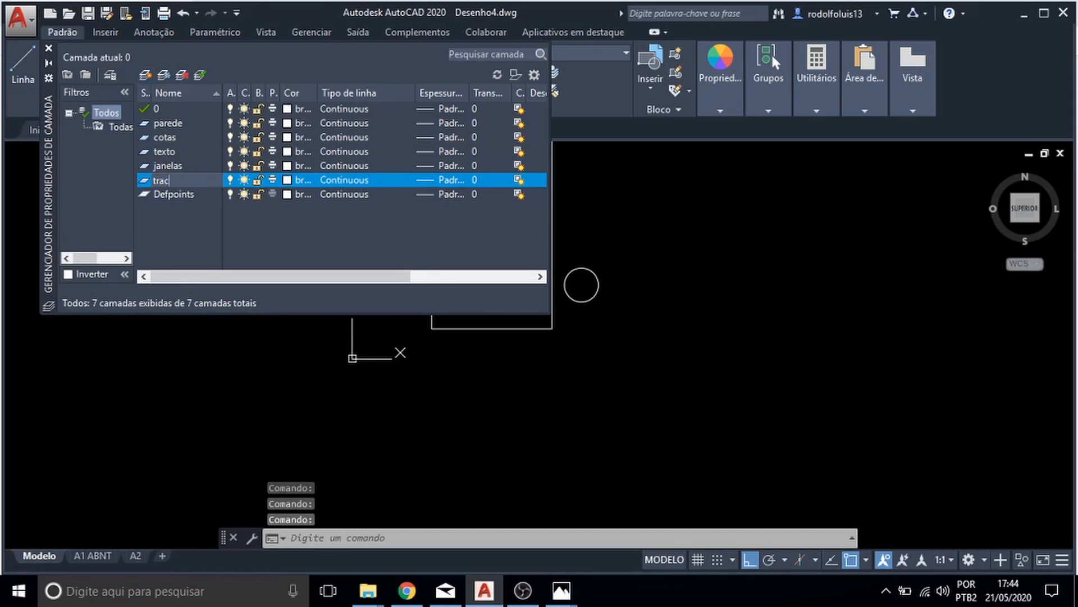
pyautogui.write('ejado')
pyautogui.press('Return')
pyautogui.click(343, 177)
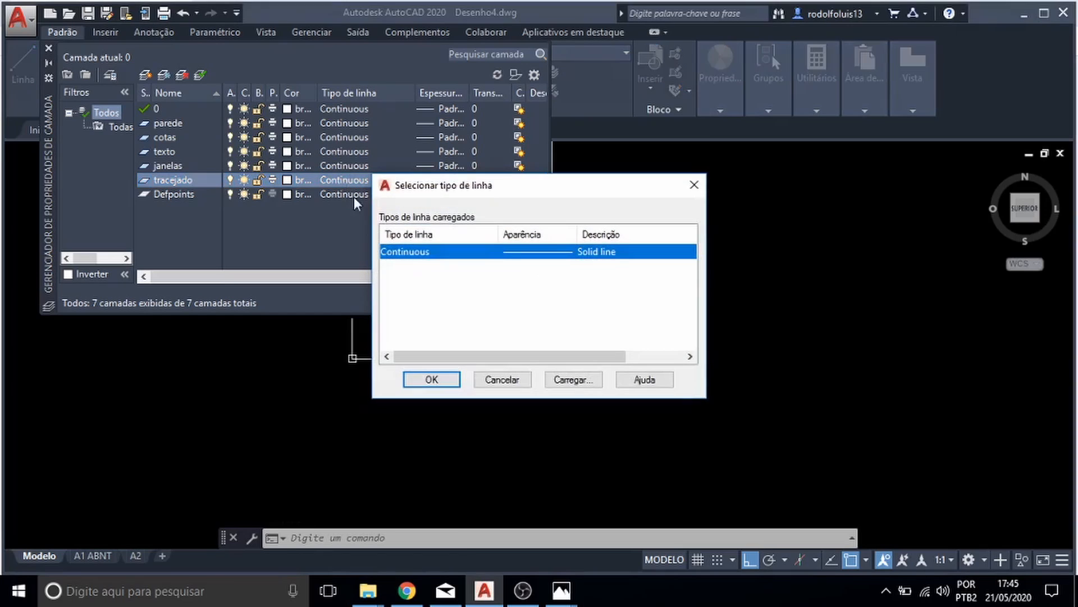
pyautogui.click(563, 386)
pyautogui.click(695, 177)
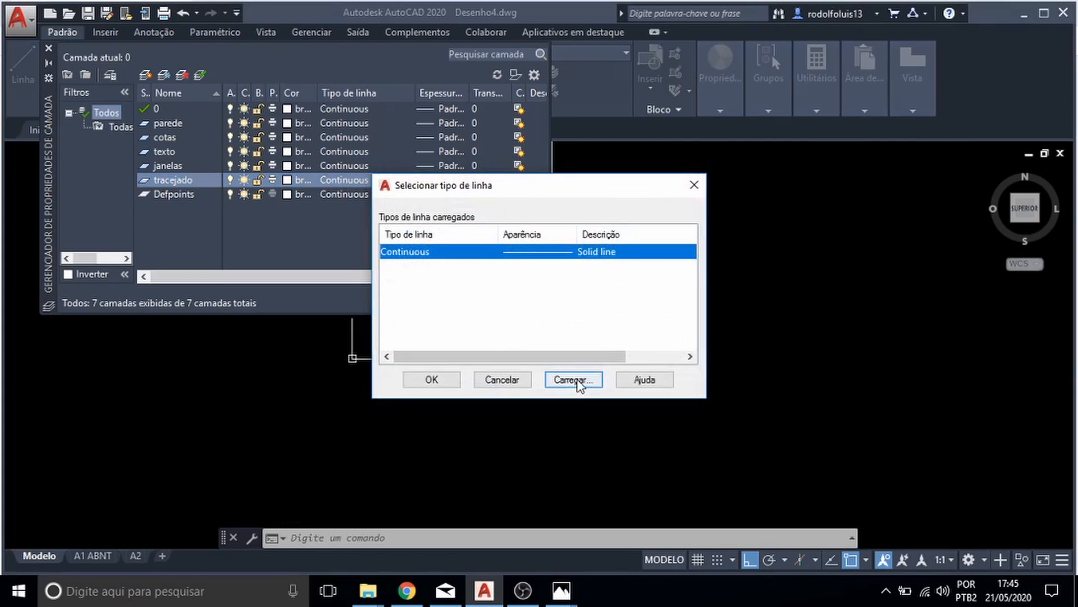
pyautogui.click(693, 186)
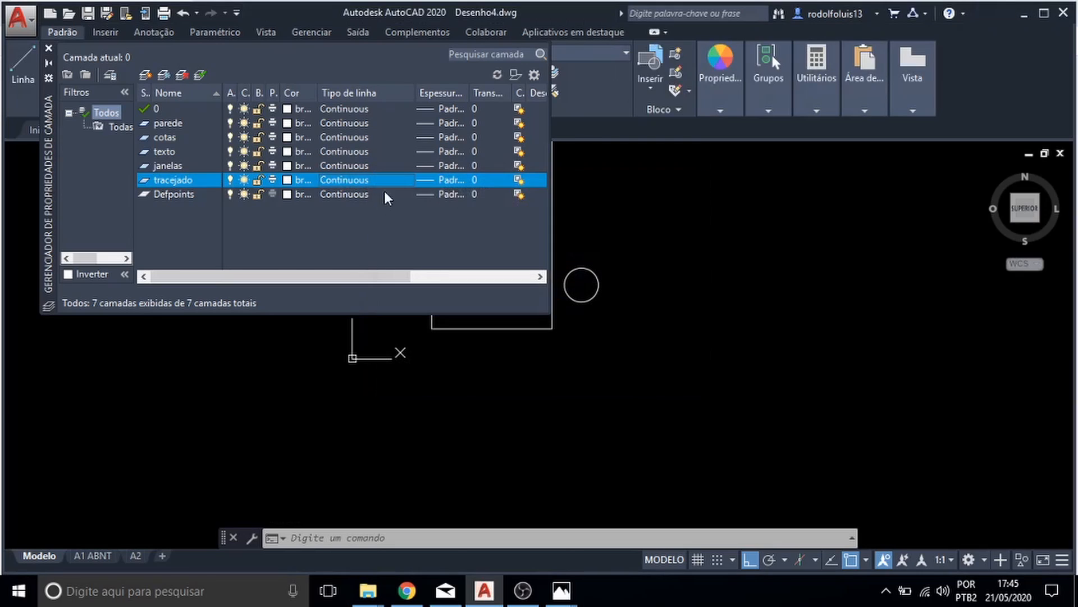
# - Load the ACAD_ISO02W100 dashed linetype from acadiso.lin for the tracejado layer and accept the linetype selection
pyautogui.click(361, 182)
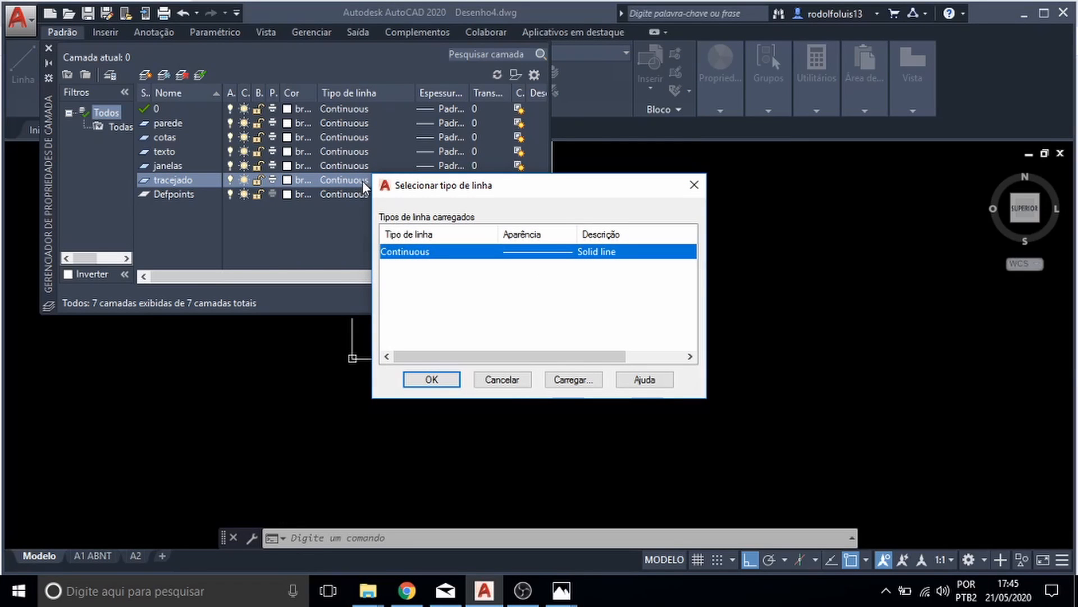
pyautogui.click(563, 378)
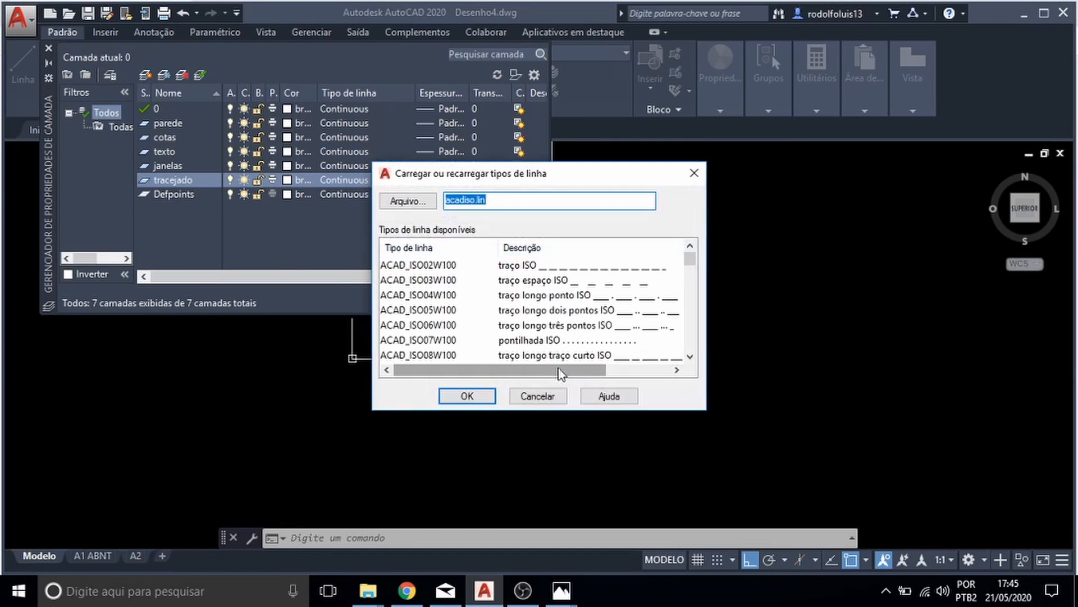
pyautogui.scroll(-4, 508, 342)
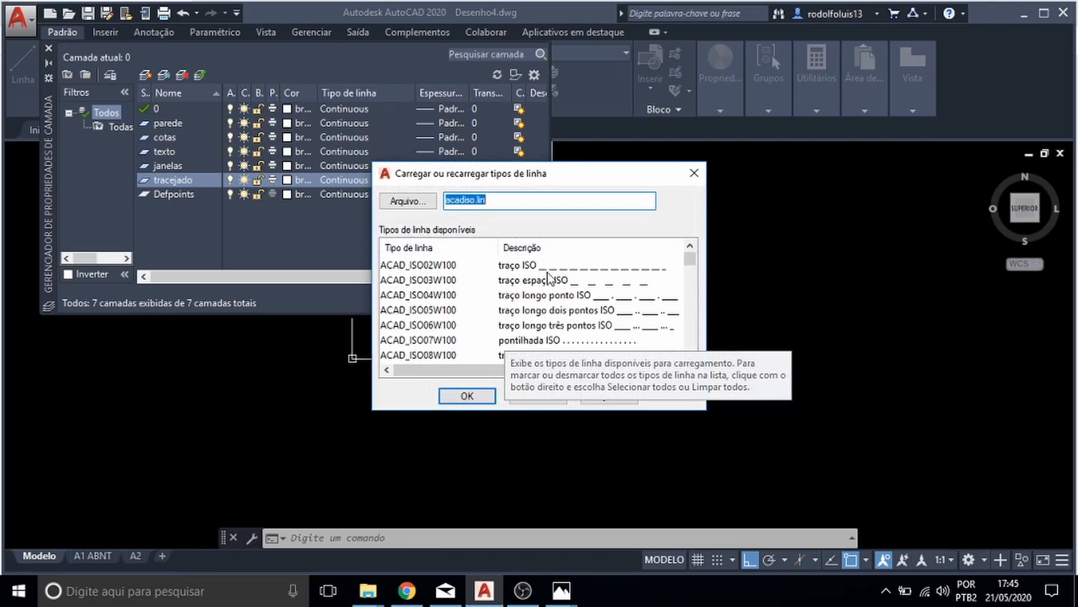
pyautogui.press('Tab')
pyautogui.click(467, 396)
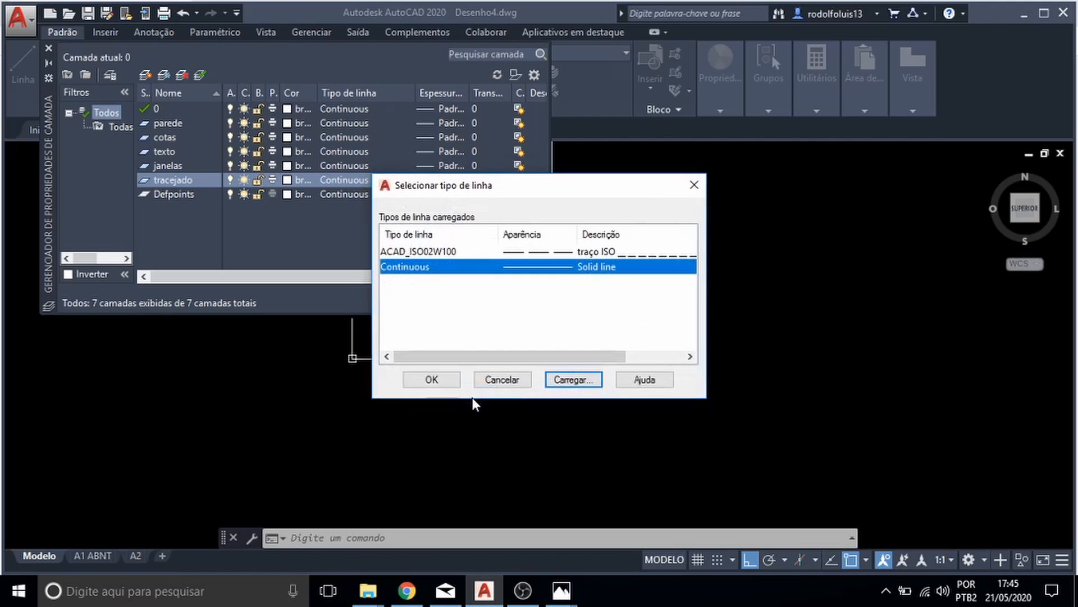
pyautogui.click(430, 380)
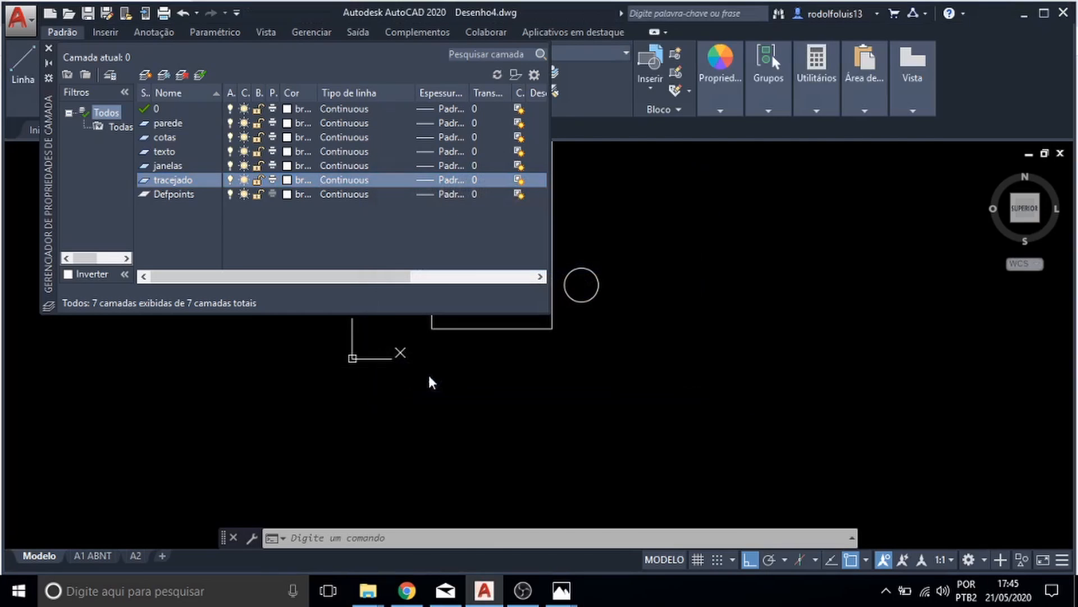
# - Assign the loaded ACAD_ISO02W100 linetype to the tracejado layer and slightly widen the layer list's colour column
pyautogui.click(345, 183)
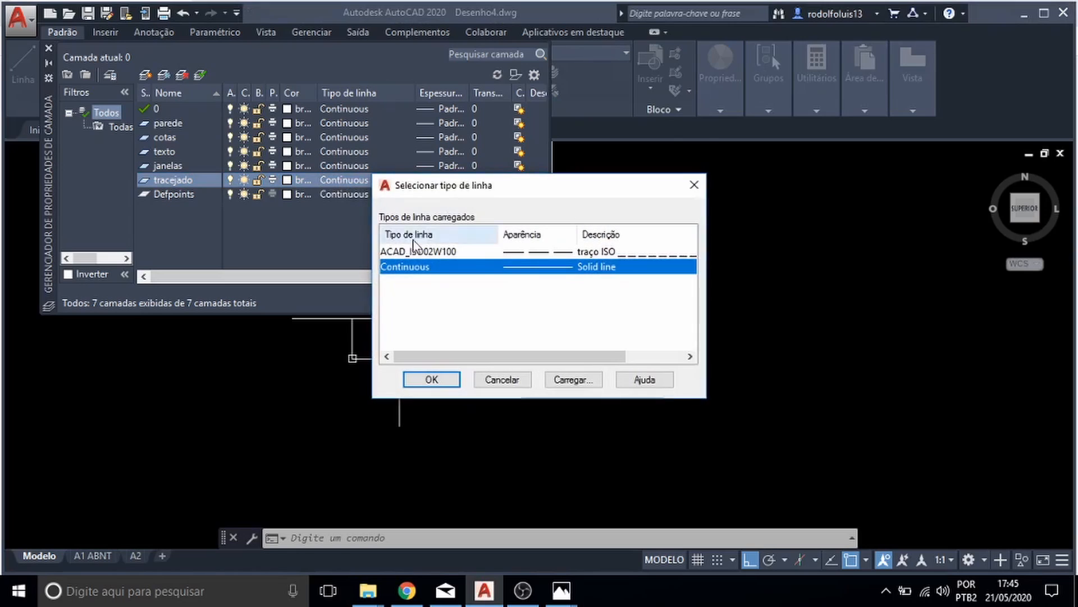
pyautogui.click(515, 252)
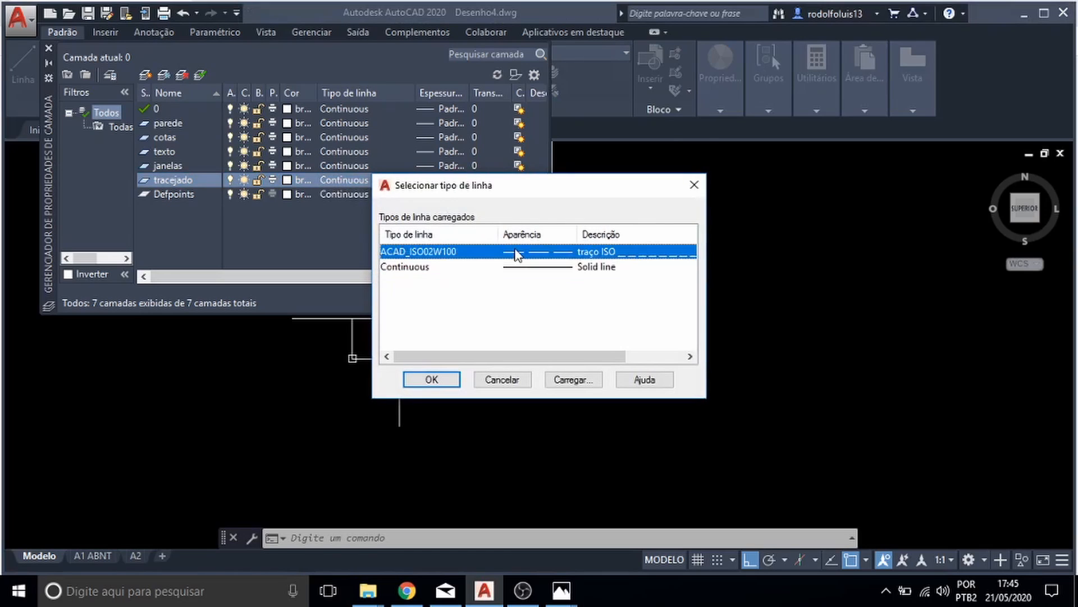
pyautogui.click(431, 379)
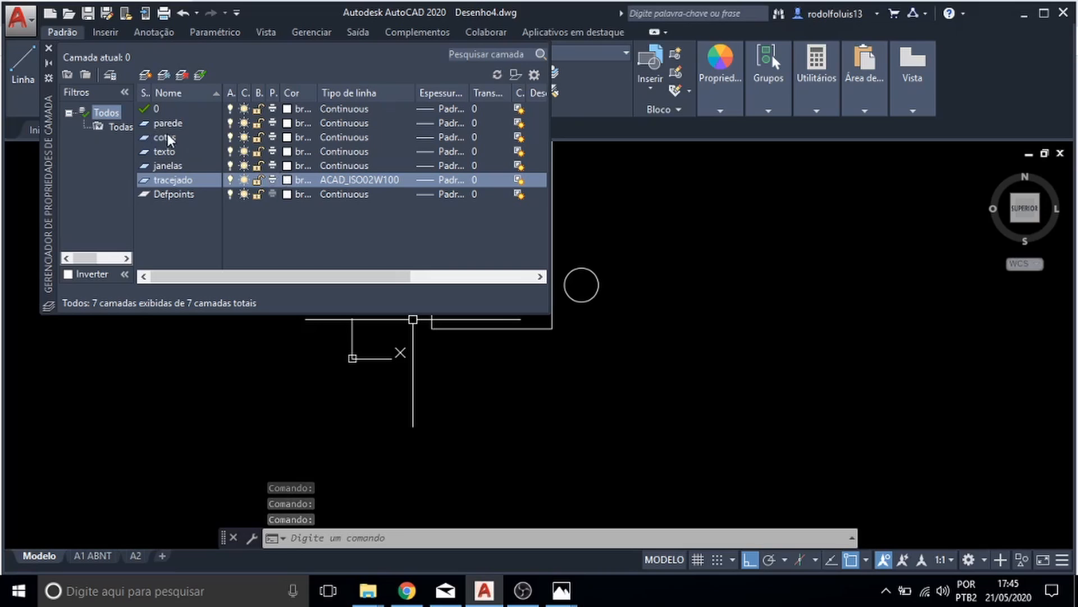
pyautogui.moveTo(317, 93); pyautogui.dragTo(320, 94)
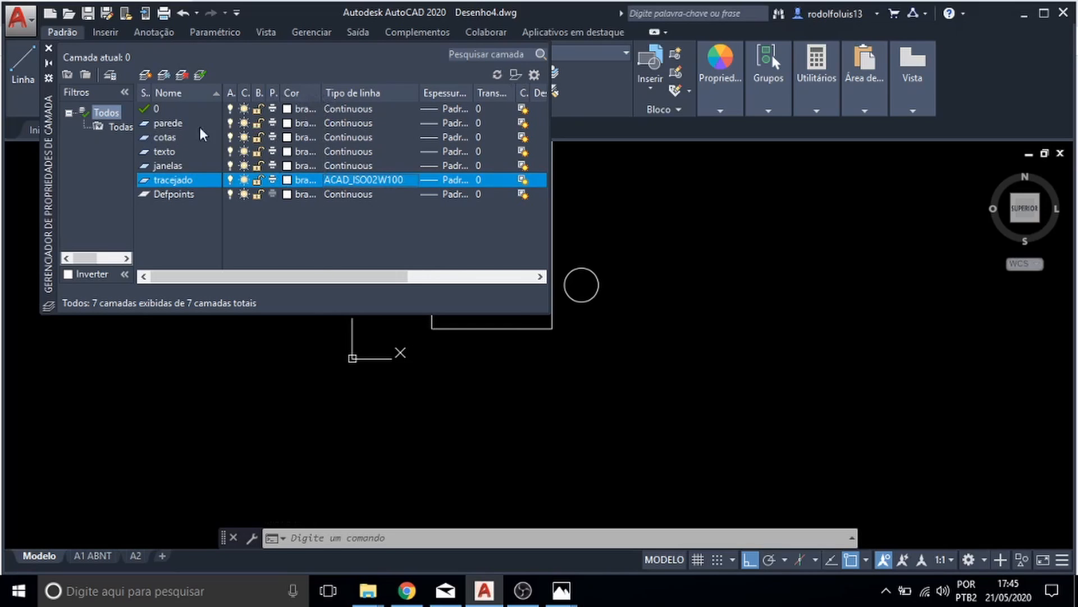
# - Set the parede layer's colour to blue (azul) and accept white (branco) for the cotas layer
pyautogui.click(287, 124)
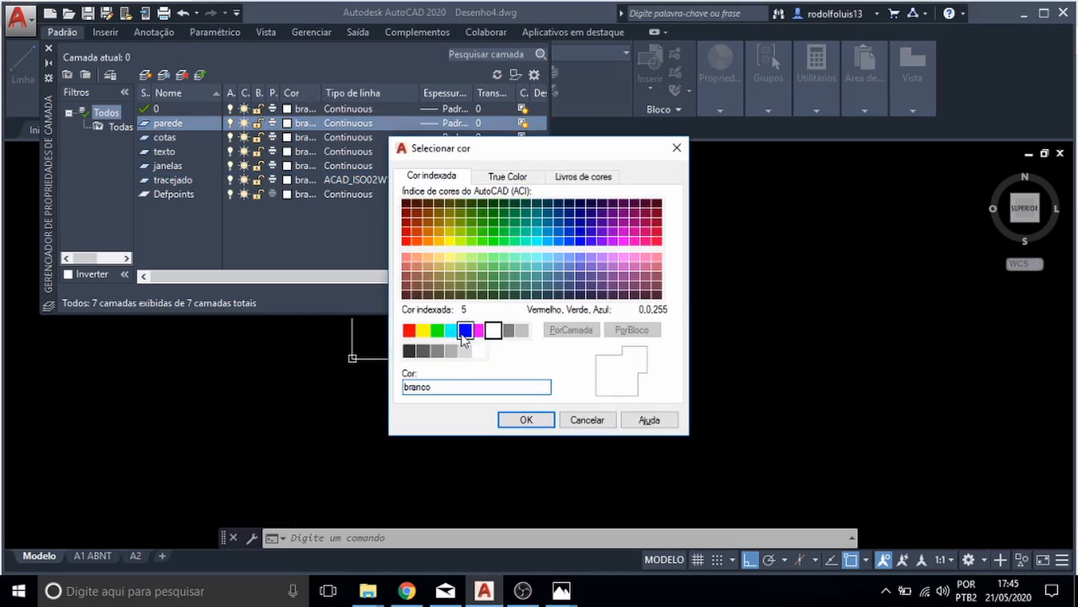
pyautogui.click(465, 330)
pyautogui.press('Return')
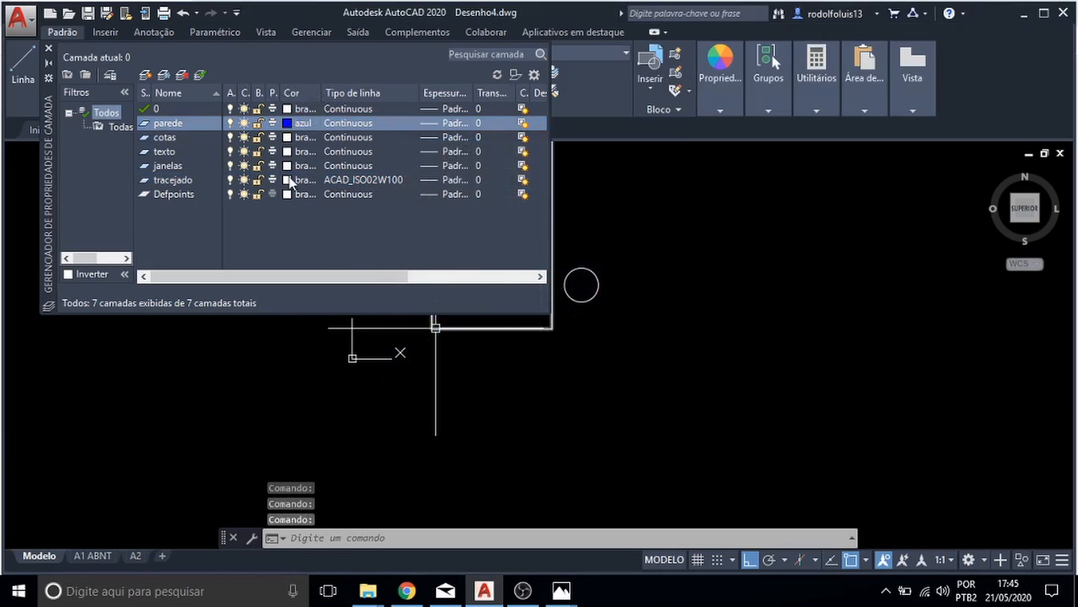
pyautogui.click(288, 138)
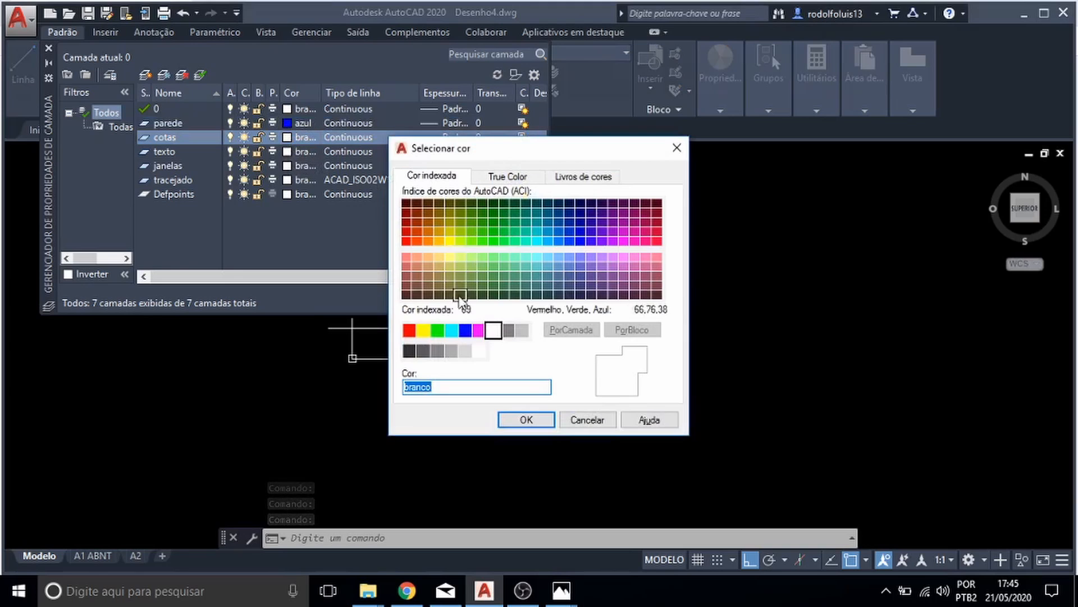
pyautogui.click(526, 421)
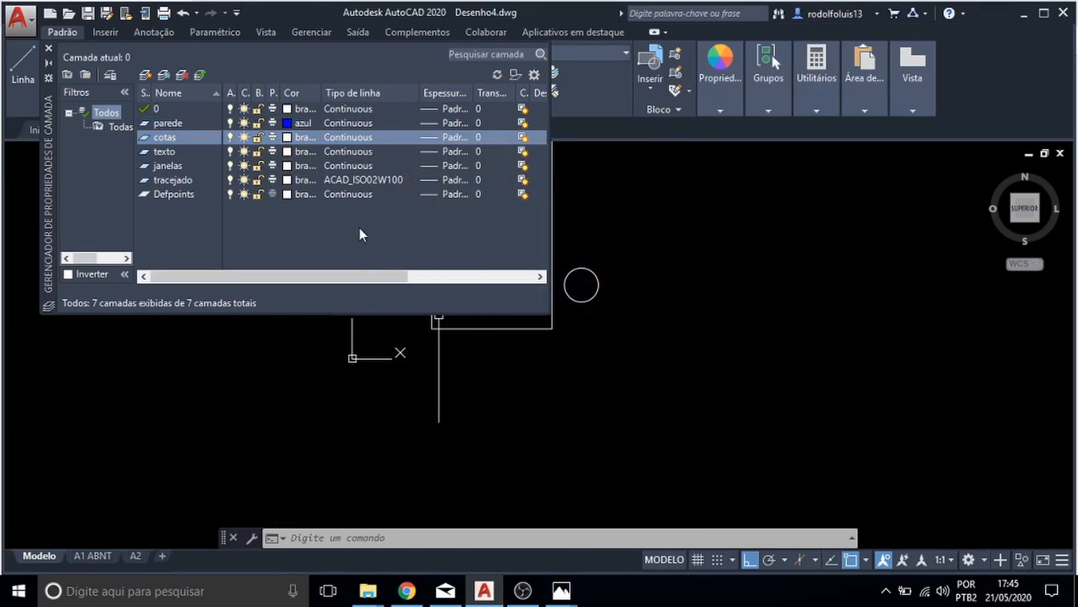
# - Set the texto layer's colour to green (verde) and the janelas layer's colour to yellow (amarelo)
pyautogui.click(288, 152)
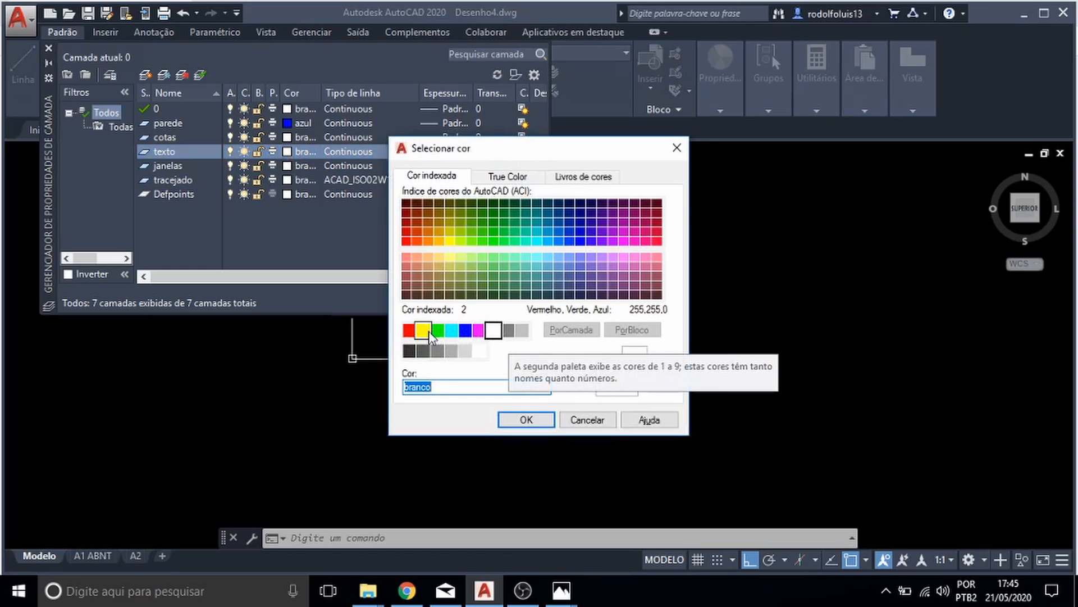
pyautogui.click(427, 331)
pyautogui.click(437, 330)
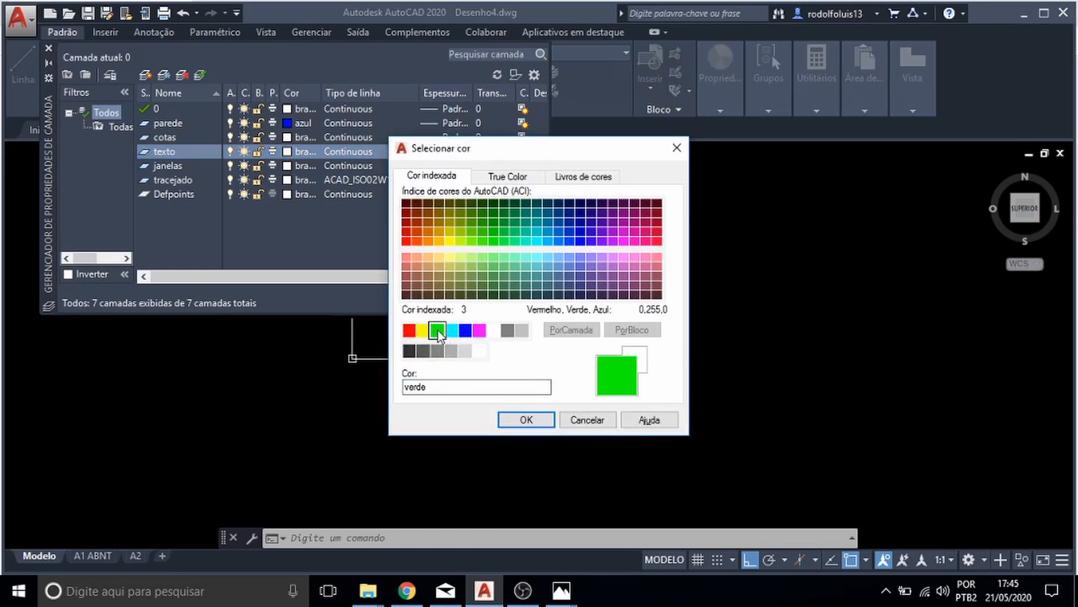
pyautogui.click(514, 425)
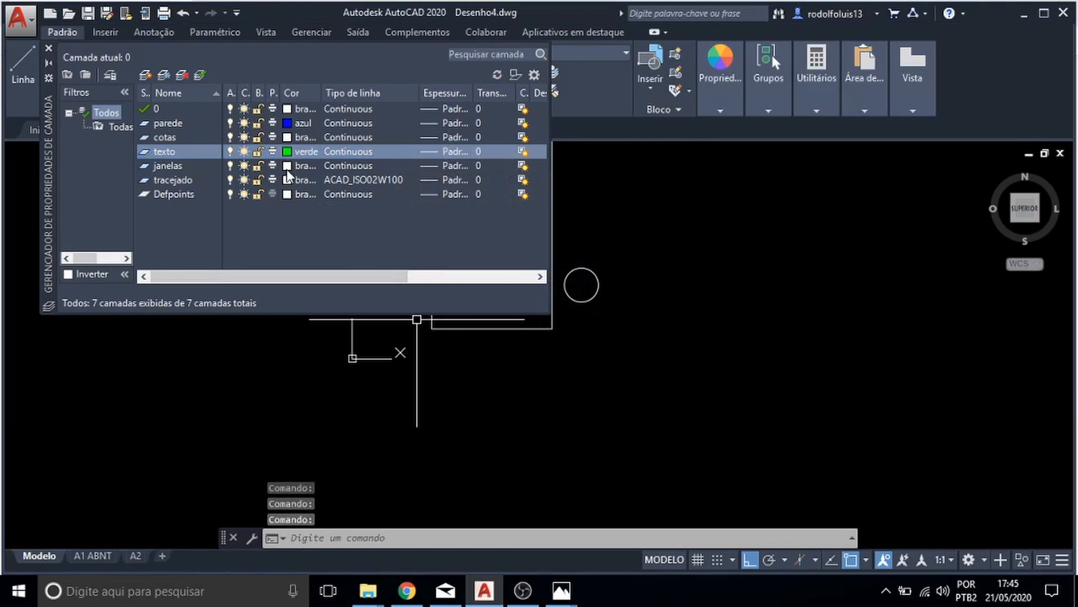
pyautogui.click(286, 166)
pyautogui.click(423, 331)
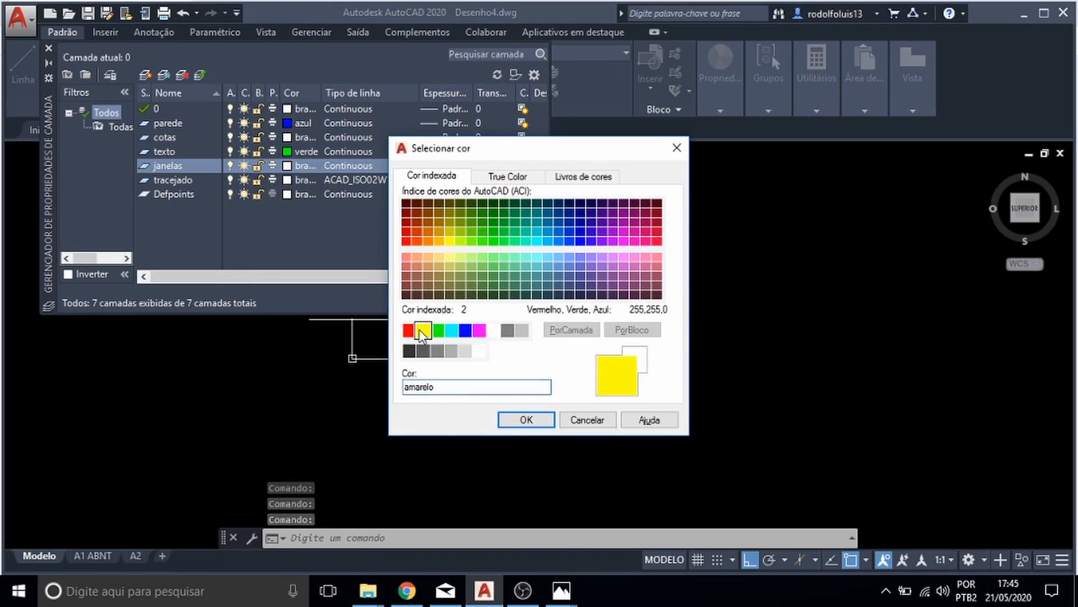
pyautogui.click(501, 418)
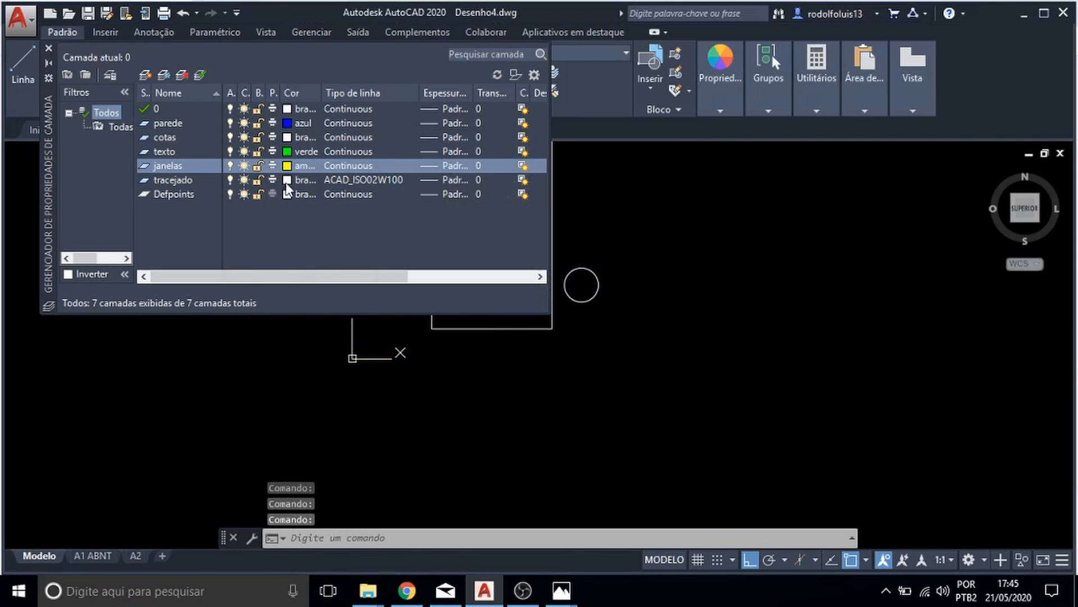
# - Set the tracejado layer's colour to grey index 8 and close the layer properties manager
pyautogui.click(286, 180)
pyautogui.click(508, 330)
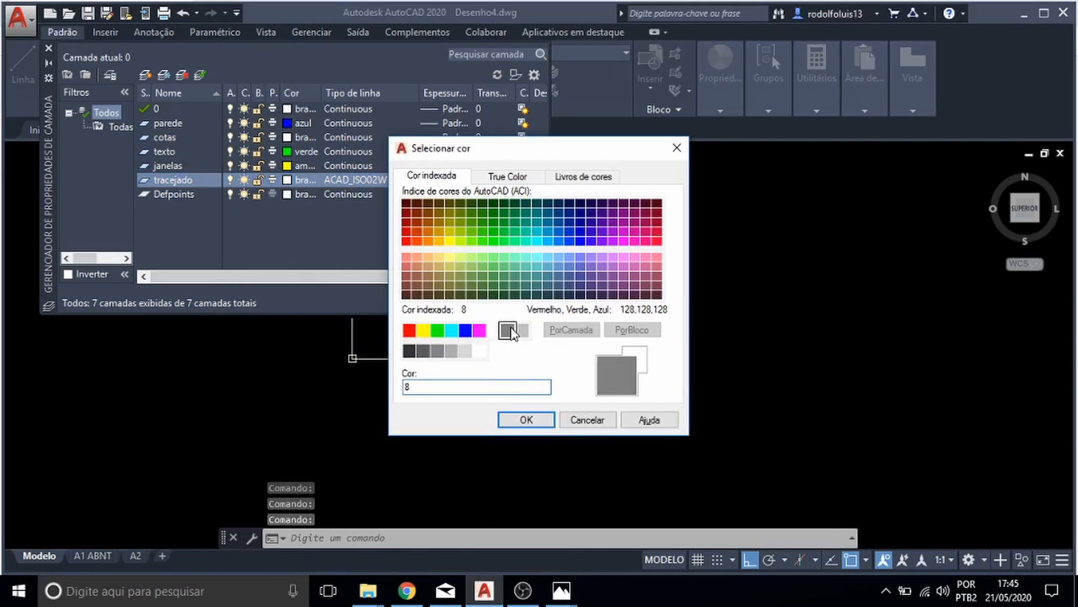
pyautogui.click(525, 422)
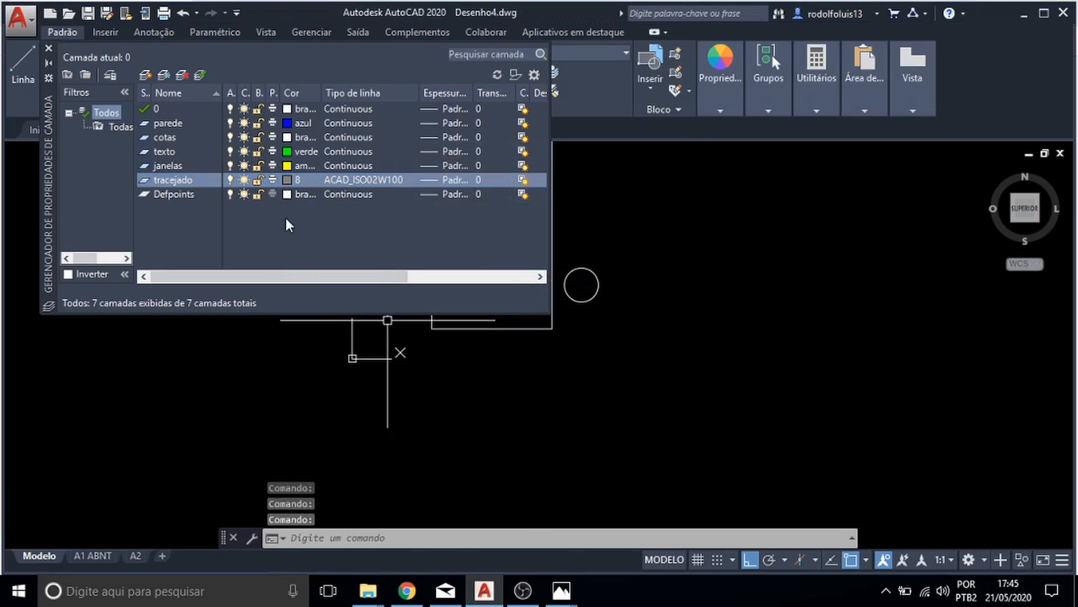
pyautogui.click(186, 197)
pyautogui.click(197, 186)
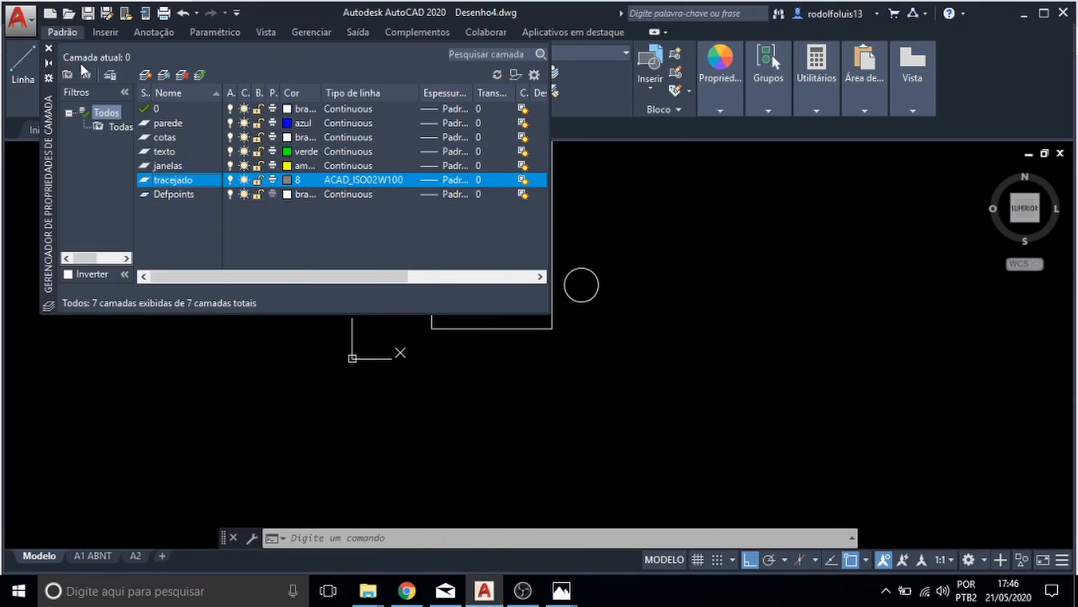
pyautogui.click(51, 48)
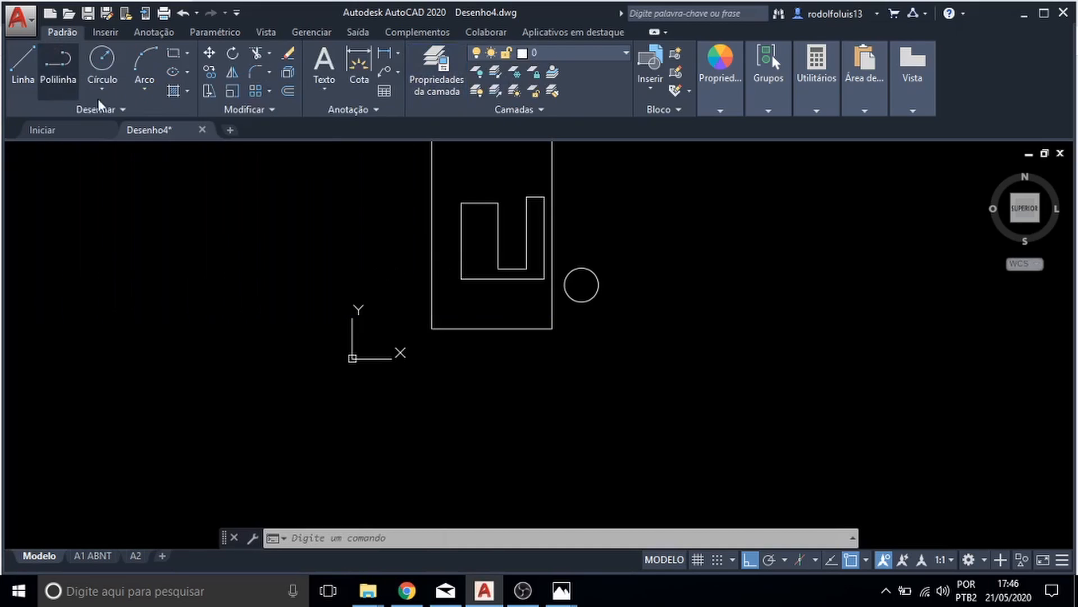
# - Move the large outer rectangle to the parede layer and clear the selection
pyautogui.click(431, 309)
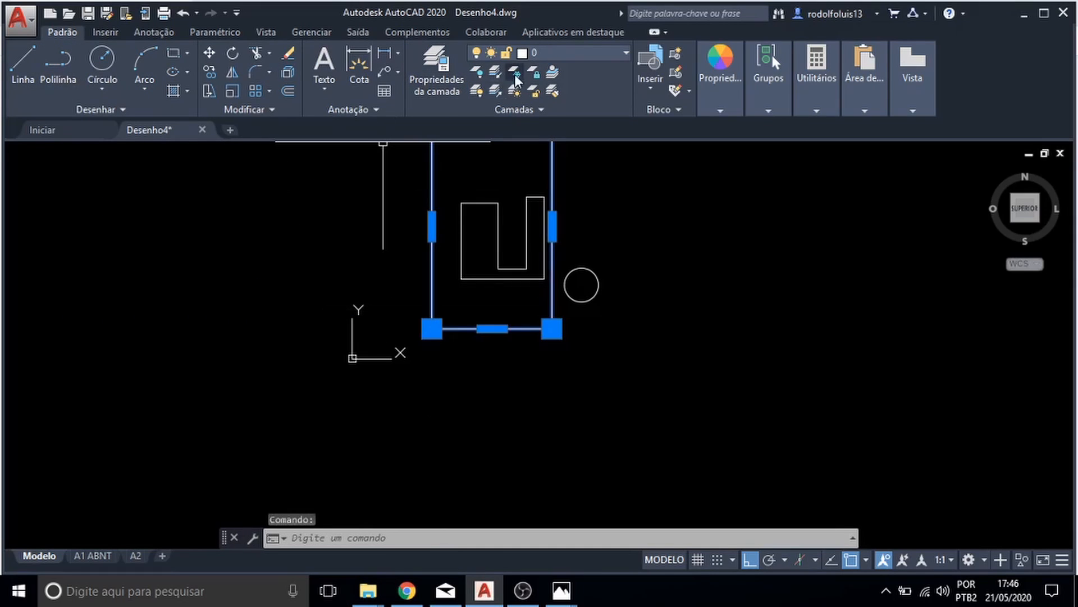
pyautogui.click(555, 53)
pyautogui.click(551, 148)
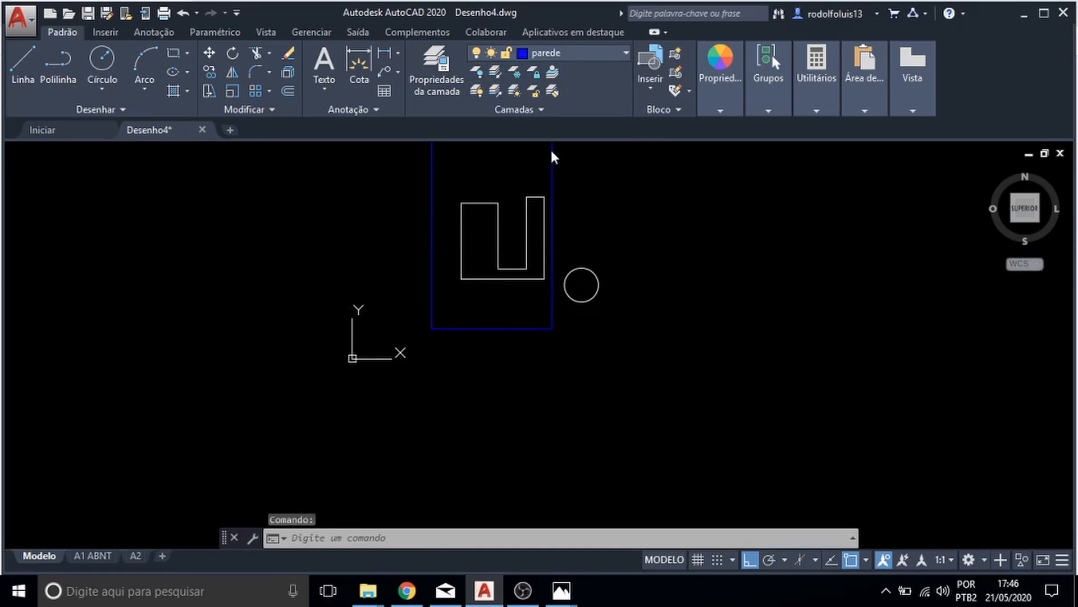
pyautogui.press('Escape')
# - Put the left vertical line of the inner U-shaped figure on the janelas layer and clear the selection
pyautogui.click(462, 266)
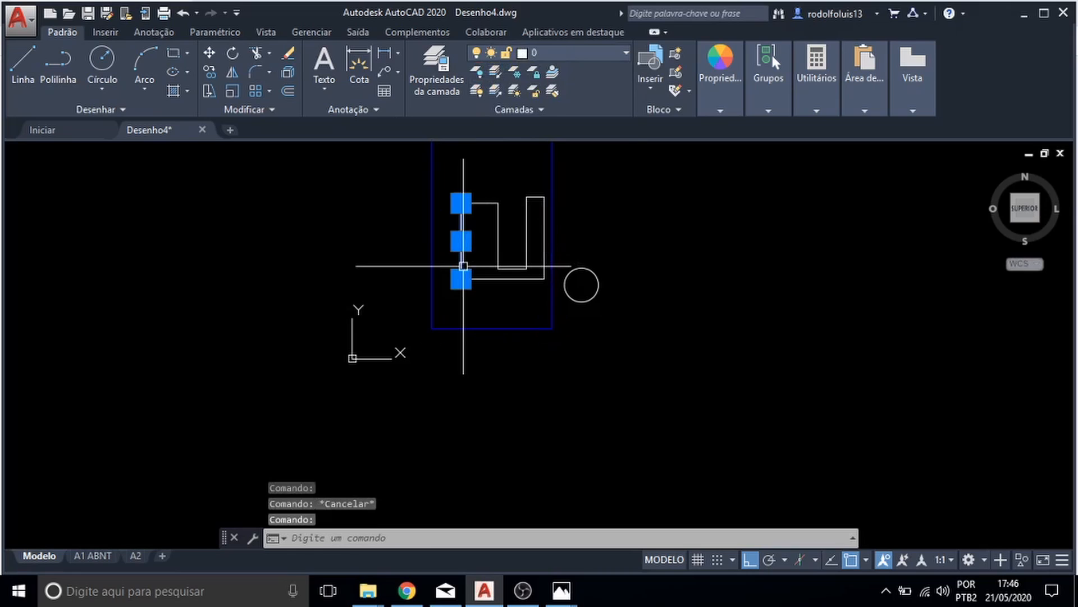
pyautogui.click(560, 53)
pyautogui.click(549, 129)
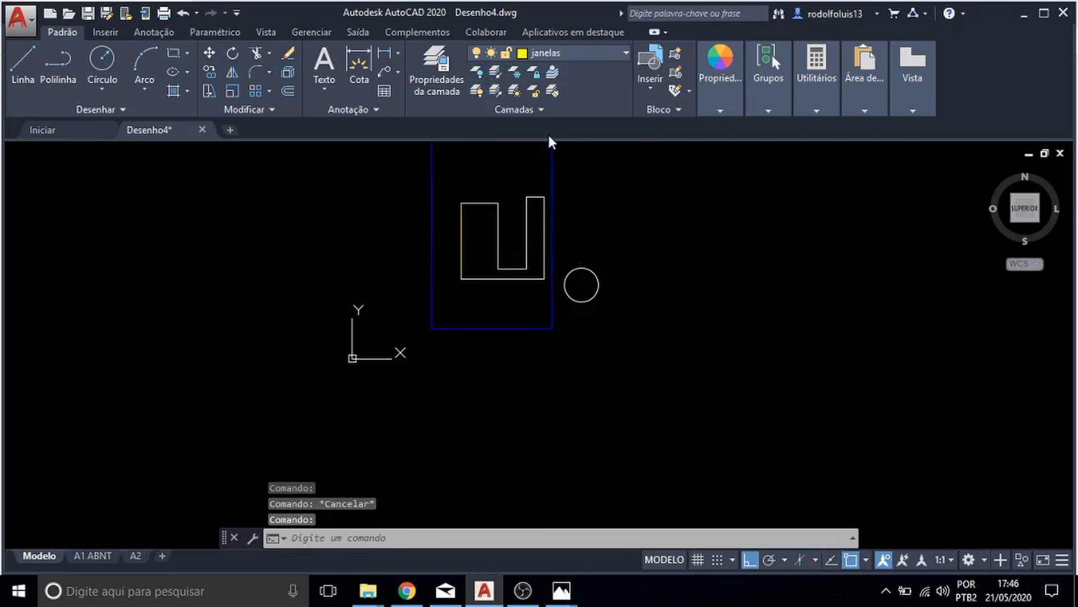
pyautogui.press('Escape')
# - Assign the bottom horizontal line of the inner U-shaped figure to the texto layer and clear the selection
pyautogui.scroll(4, 477, 303)
pyautogui.moveTo(477, 270); pyautogui.dragTo(478, 350, button='middle')
pyautogui.scroll(-2, 478, 348)
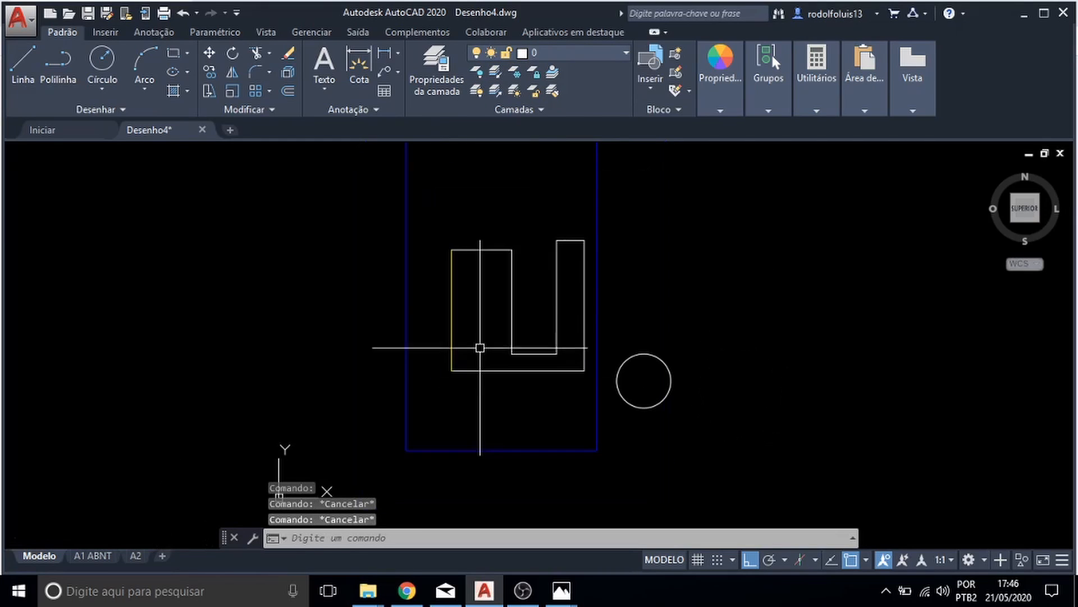
pyautogui.scroll(-2, 494, 281)
pyautogui.scroll(2, 502, 308)
pyautogui.moveTo(503, 307); pyautogui.dragTo(474, 354, button='middle')
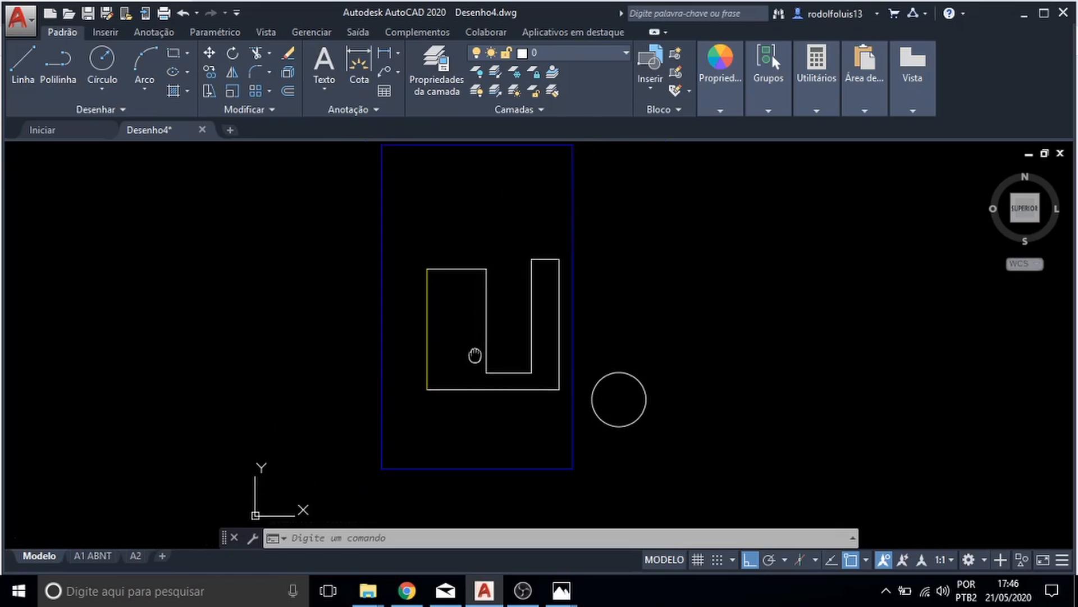
pyautogui.scroll(-4, 474, 354)
pyautogui.scroll(7, 472, 359)
pyautogui.click(469, 346)
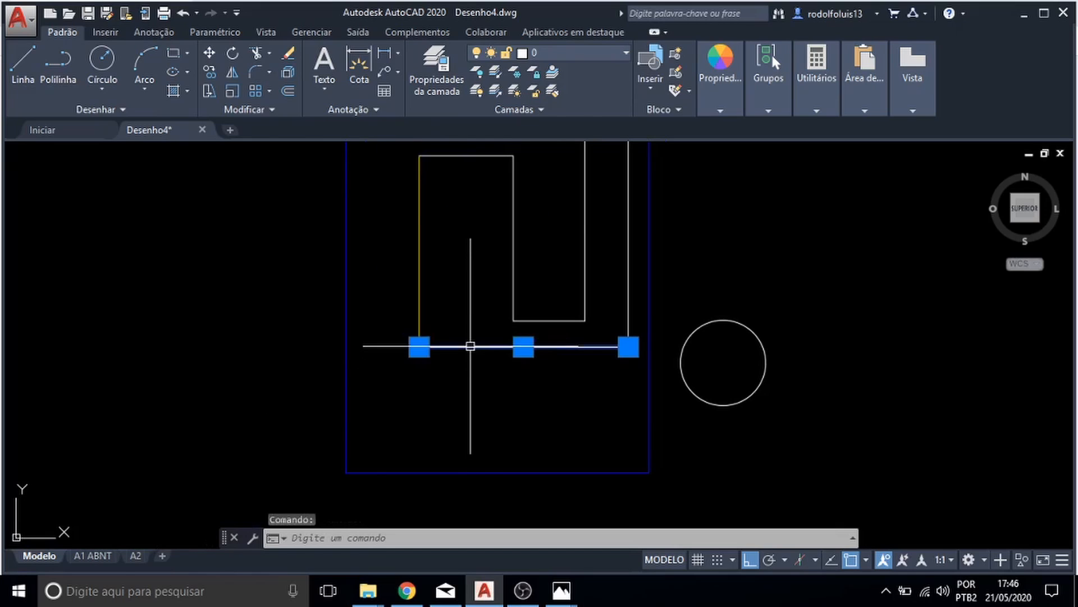
pyautogui.click(548, 46)
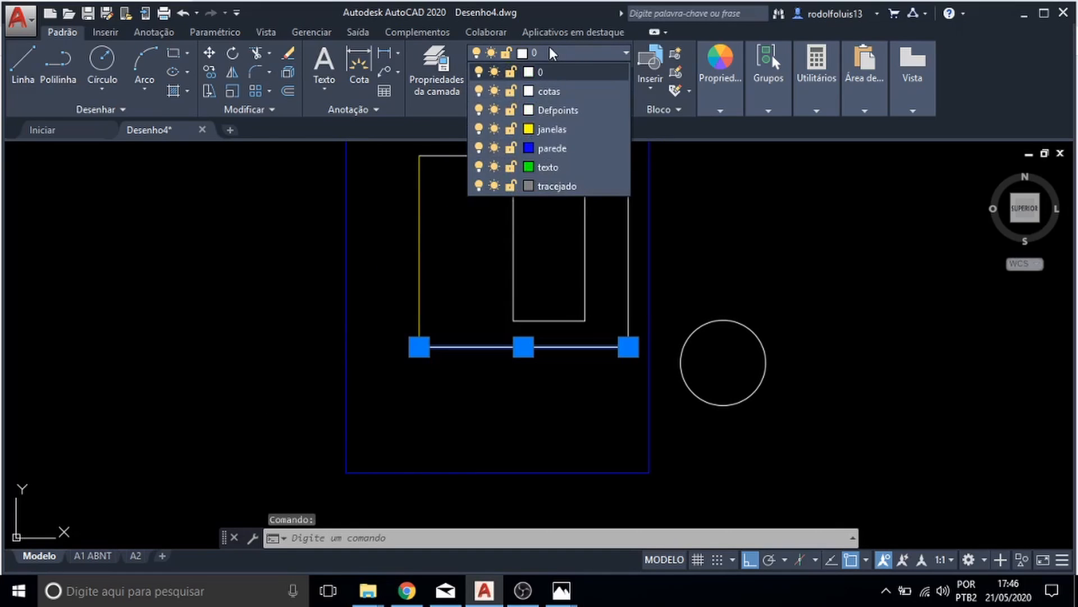
pyautogui.click(554, 166)
pyautogui.press('Escape')
pyautogui.press('Escape')
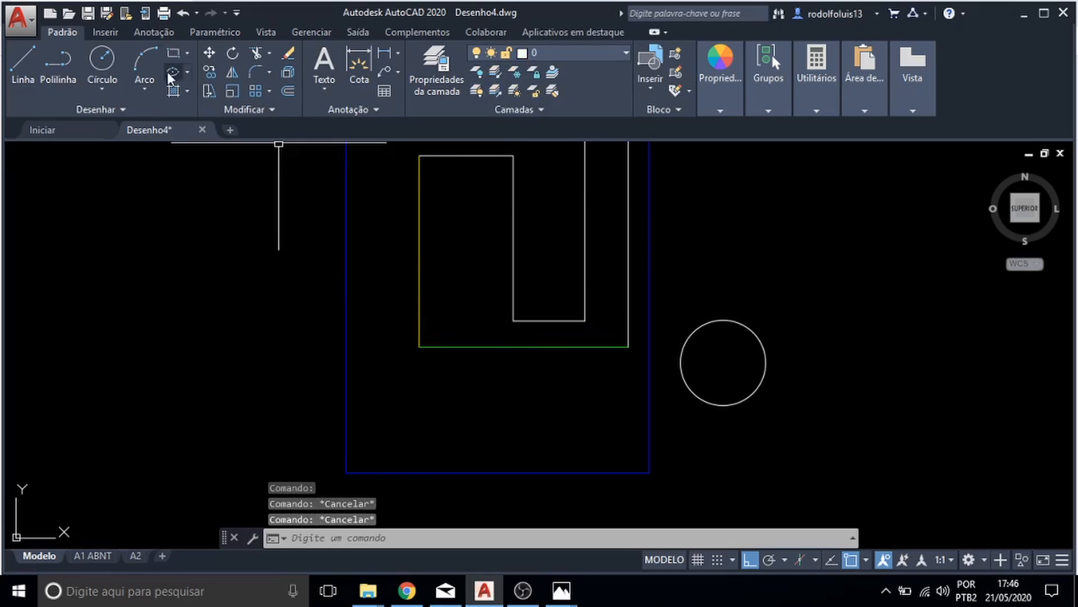
# - Create a multiline text reading "texto" just below the green bottom line of the inner figure
pyautogui.click(333, 69)
pyautogui.click(428, 378)
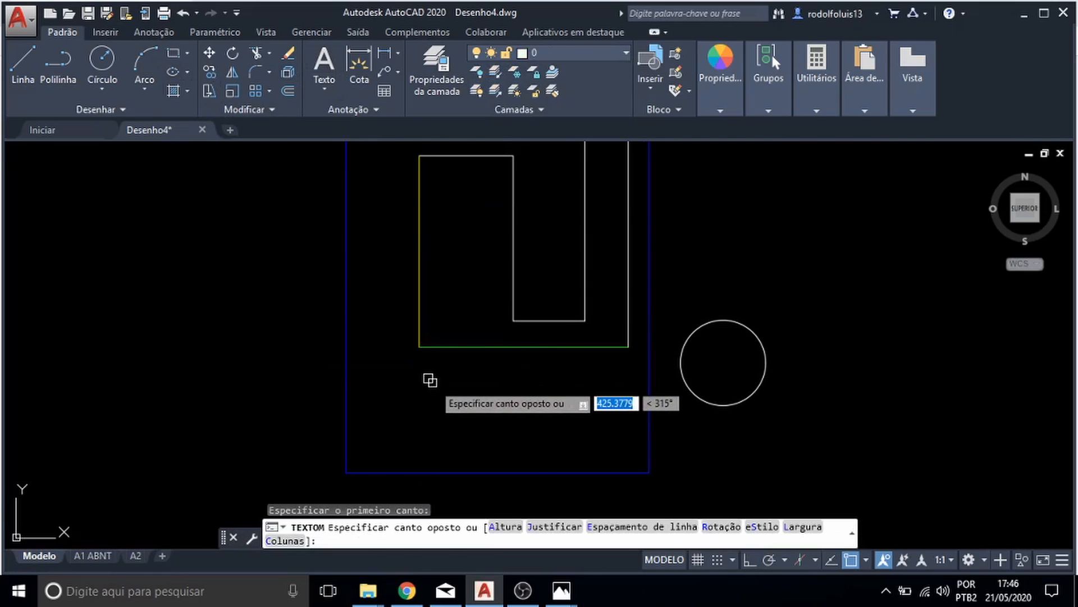
pyautogui.click(428, 379)
pyautogui.write('tex')
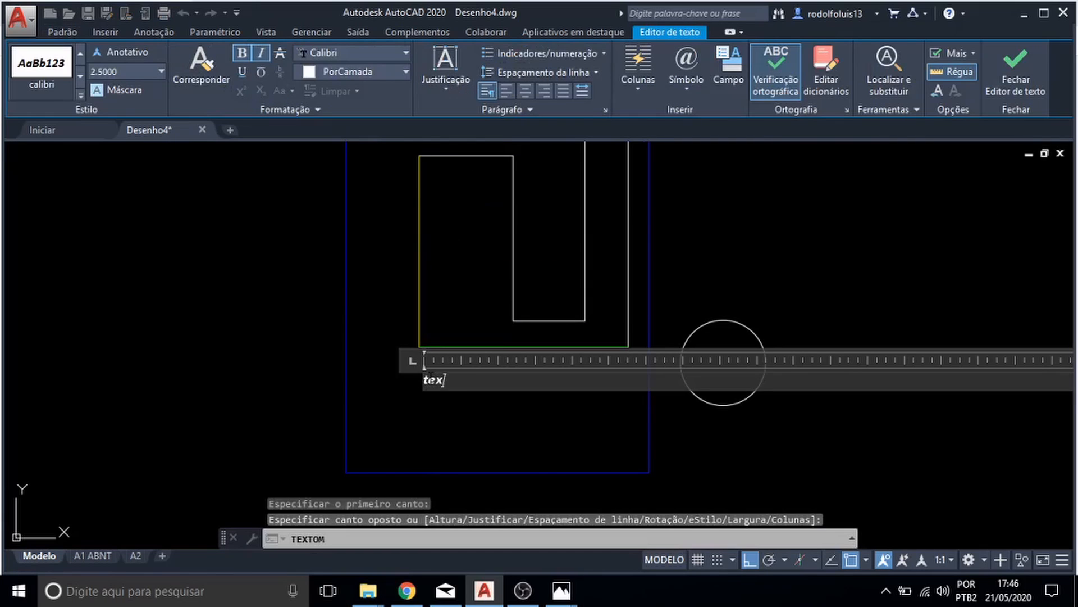
pyautogui.write('to')
pyautogui.press('Return')
pyautogui.click(440, 414)
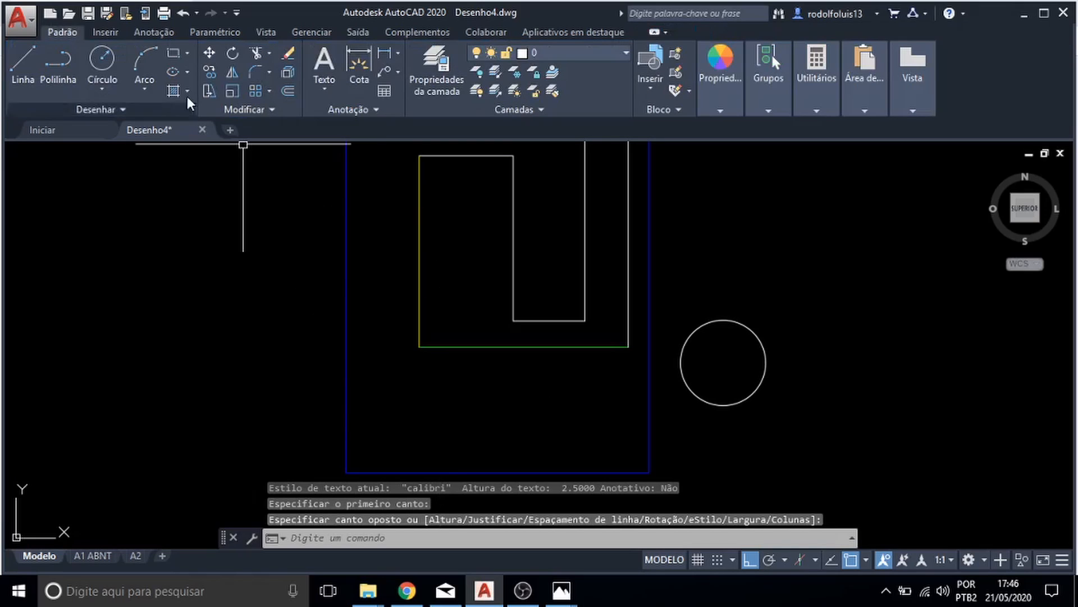
# - Add a second multiline text reading "texto" beneath the green line and close the text editor
pyautogui.click(324, 65)
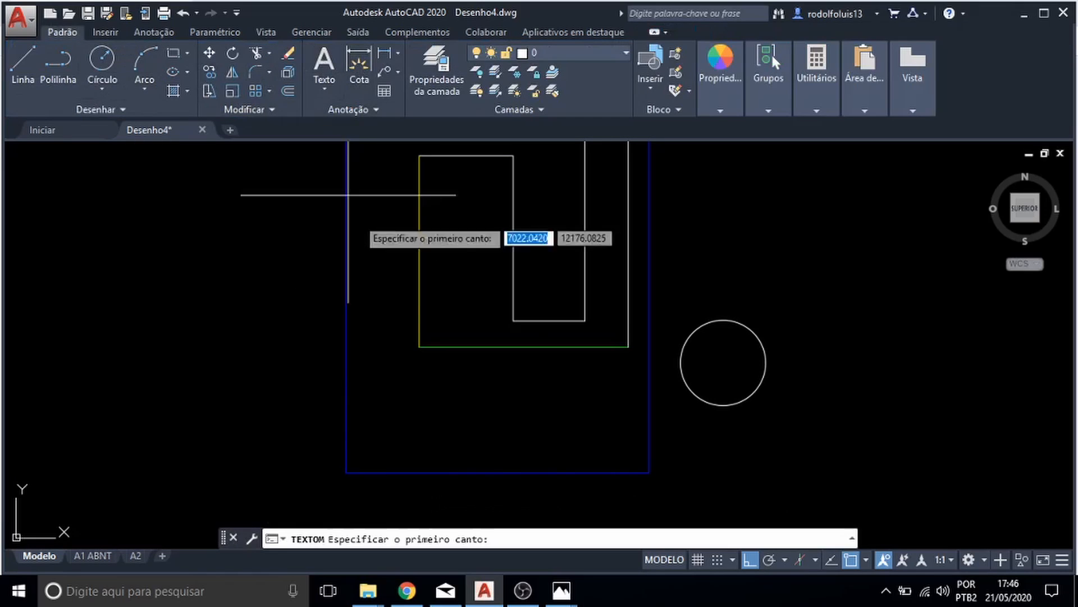
pyautogui.click(428, 380)
pyautogui.click(428, 381)
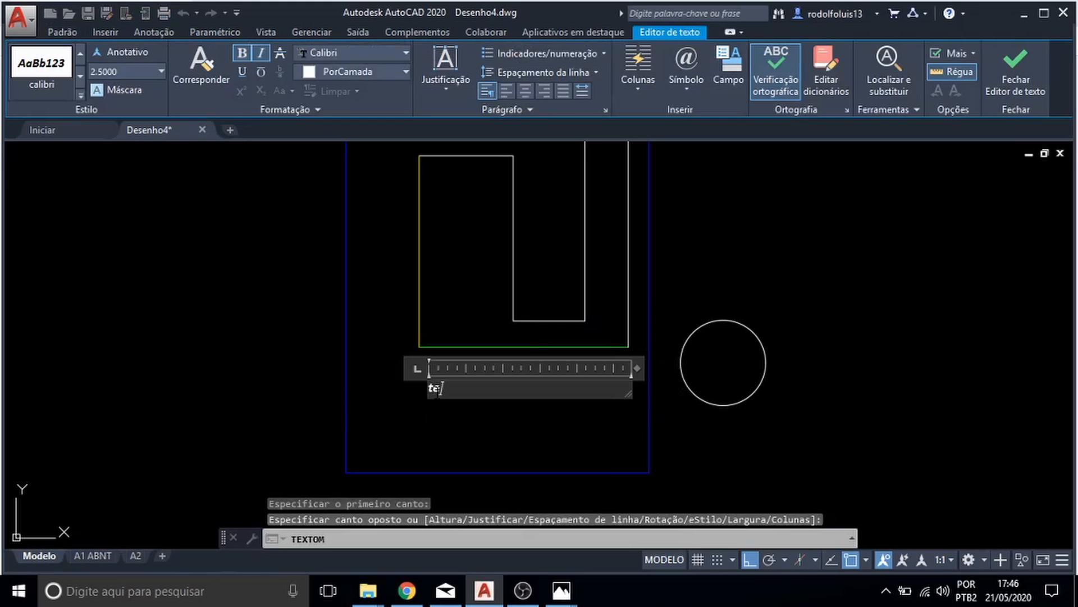
pyautogui.write('texto')
pyautogui.press('Return')
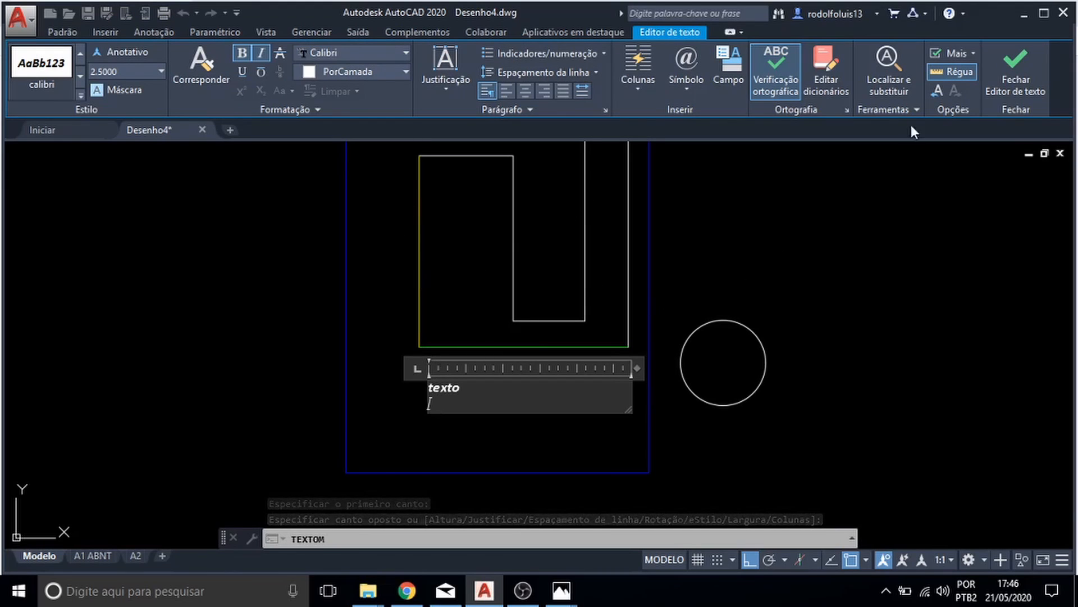
pyautogui.click(993, 81)
# - Erase one of the two tiny "texto" entries below the green line with a selection window
pyautogui.scroll(5, 453, 401)
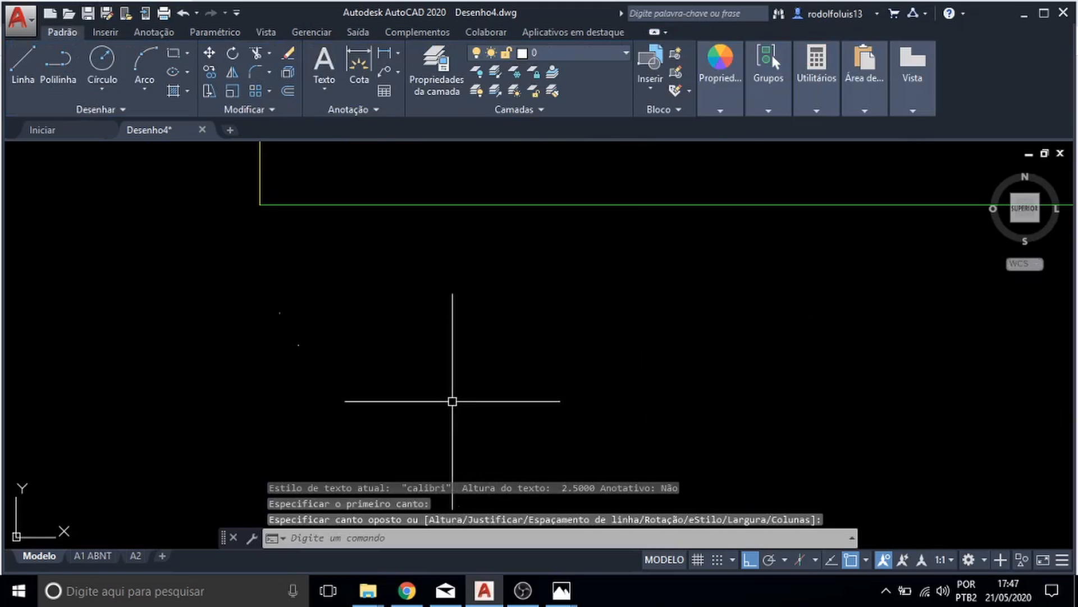
pyautogui.scroll(5, 279, 337)
pyautogui.click(281, 342)
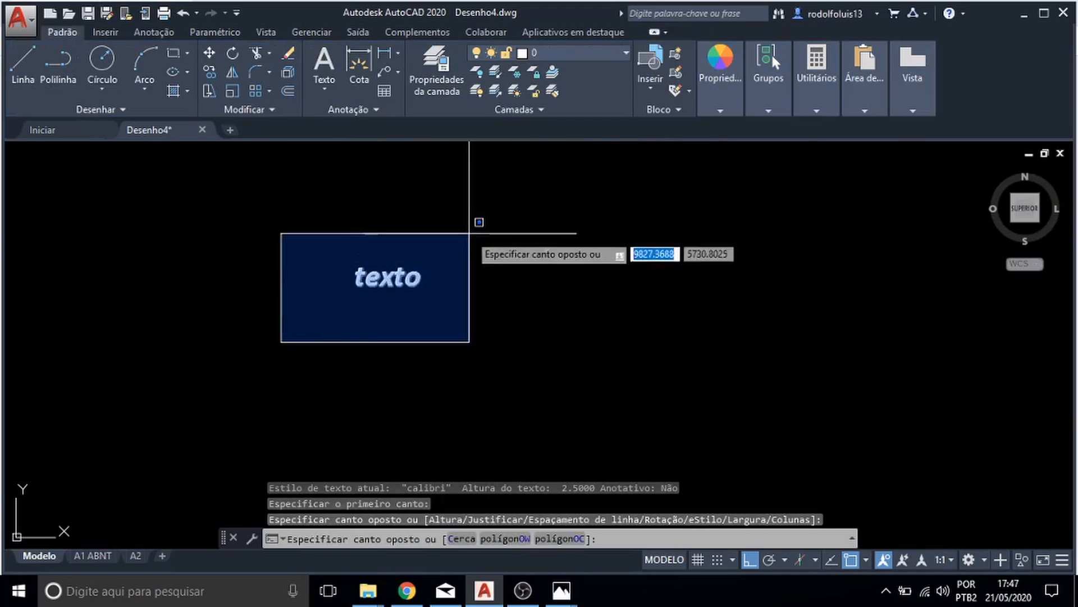
pyautogui.click(469, 233)
pyautogui.press('Delete')
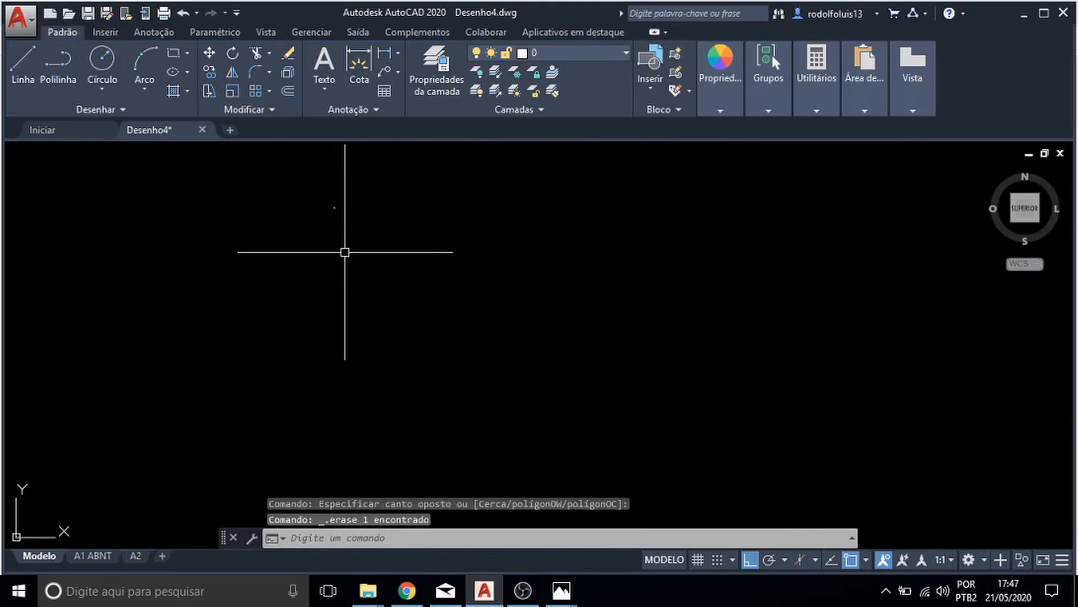
# - Set the height of the tiny "texto" entry below the green line to 20 and close the text editor
pyautogui.hotkey('ctrl', 'z')
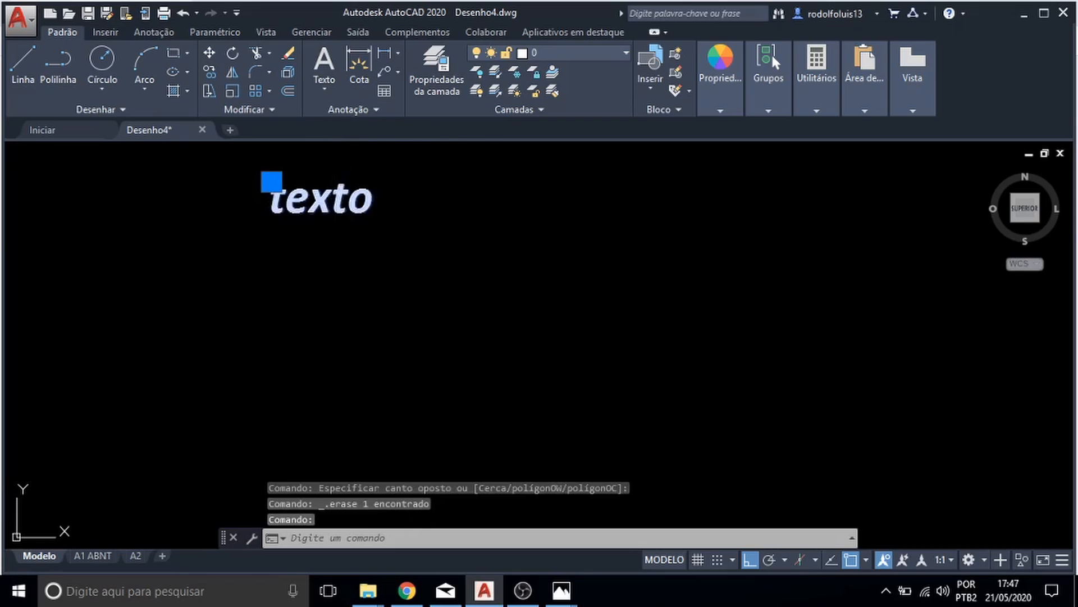
pyautogui.doubleClick(381, 205)
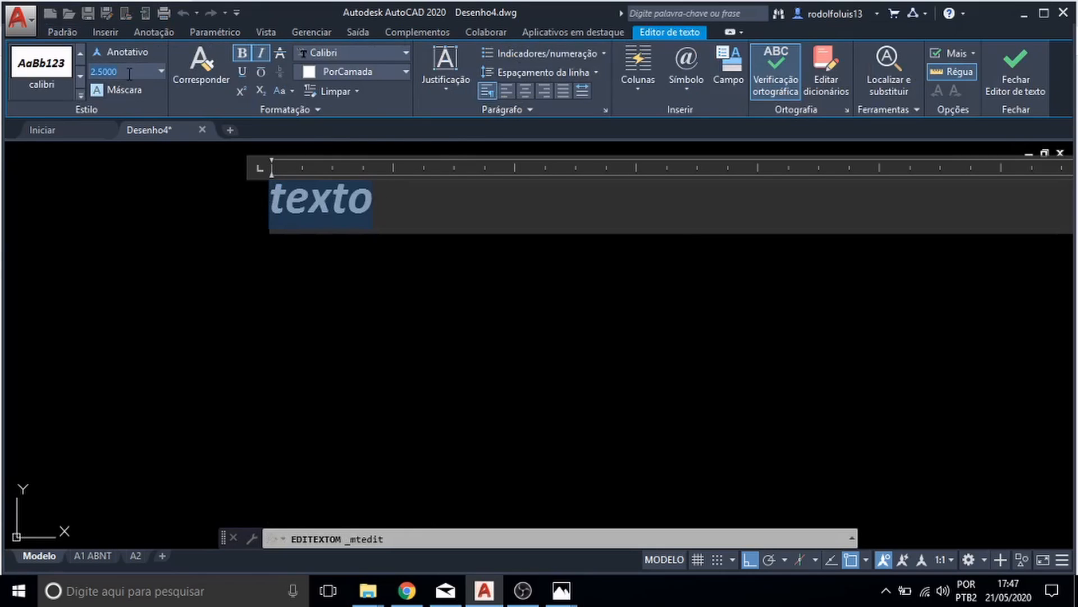
pyautogui.write('20')
pyautogui.press('Return')
pyautogui.scroll(-6, 390, 278)
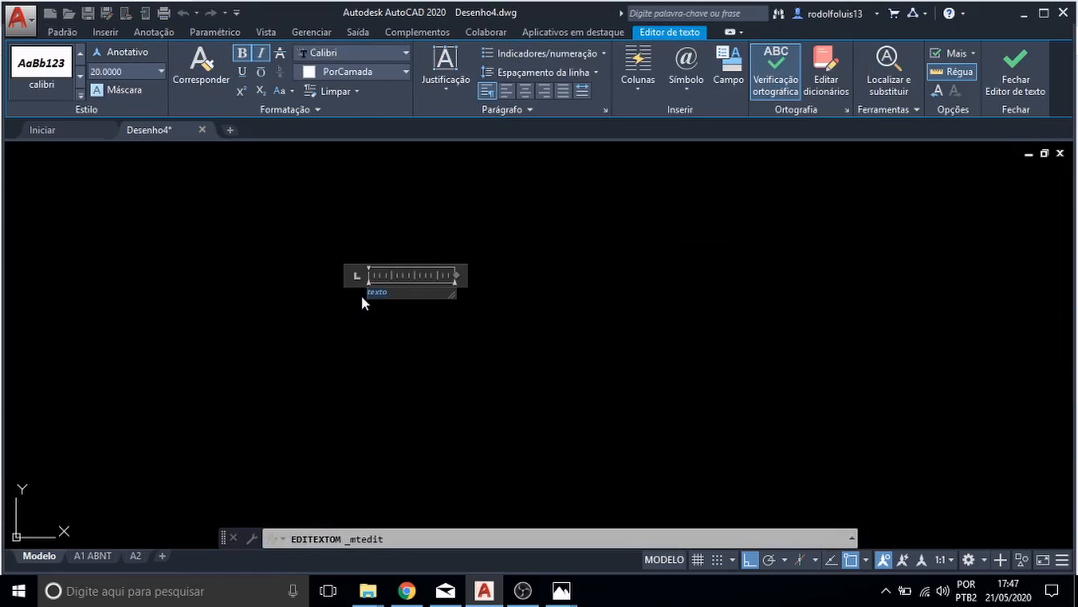
pyautogui.scroll(3, 286, 298)
pyautogui.press('Escape')
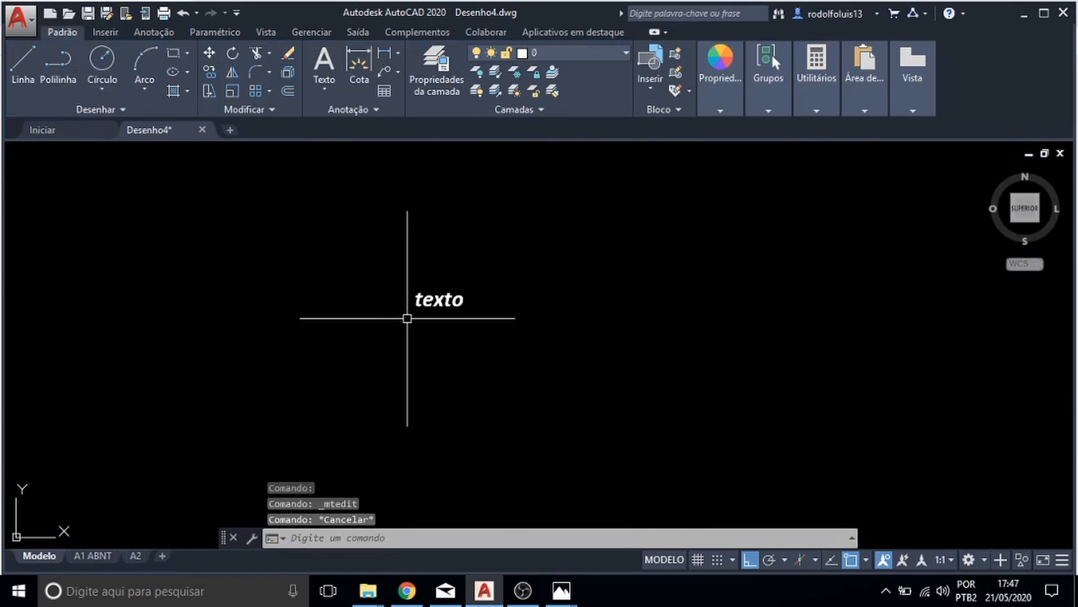
# - Assign the enlarged "texto" multiline text to the texto layer and clear the selection
pyautogui.click(431, 301)
pyautogui.doubleClick(432, 301)
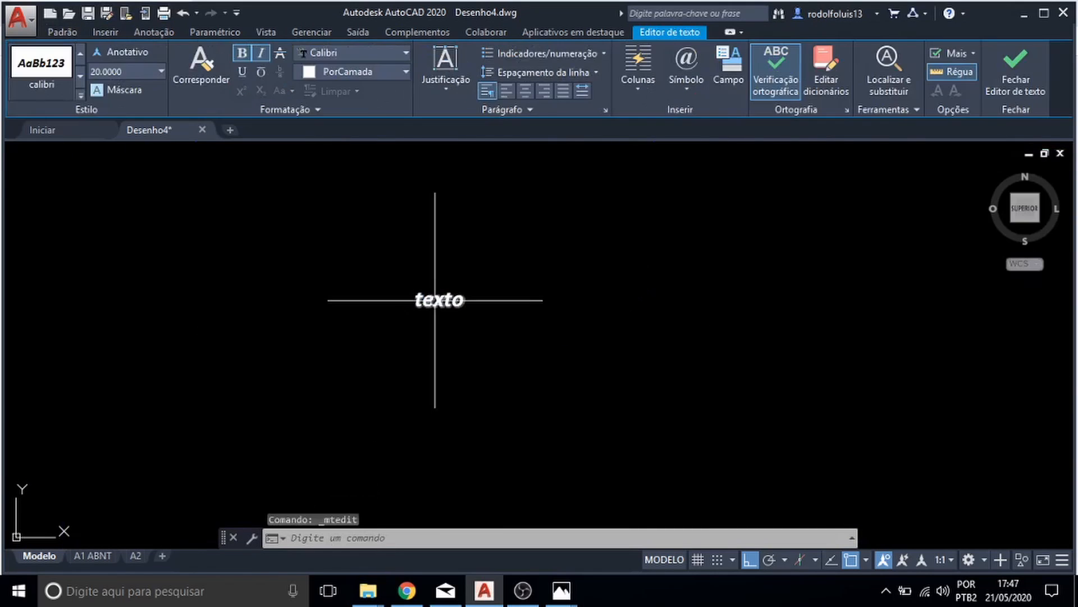
pyautogui.press('Escape')
pyautogui.click(551, 52)
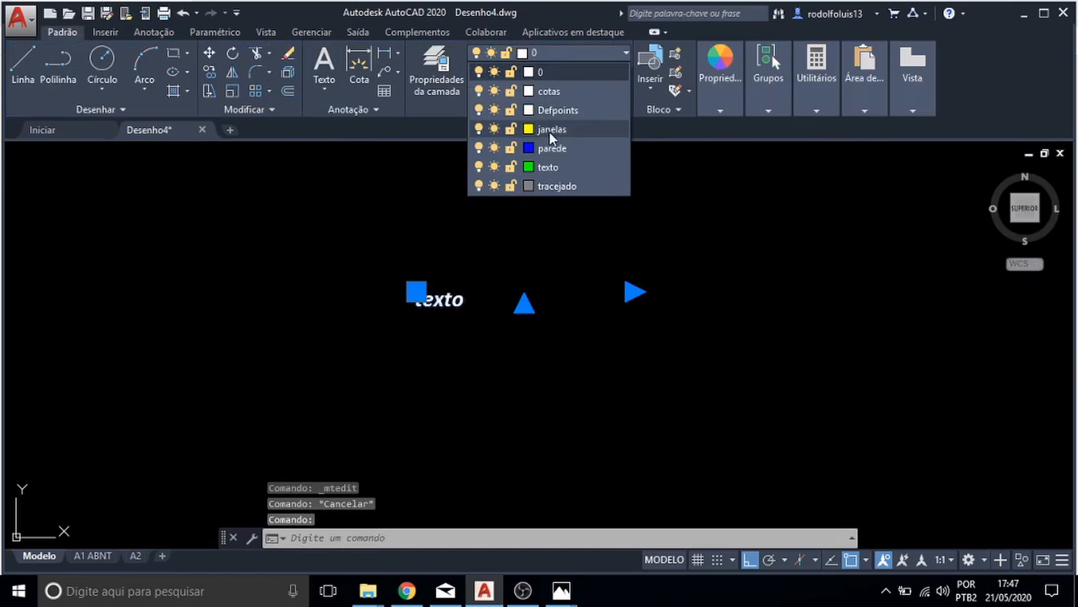
pyautogui.click(541, 162)
pyautogui.press('Escape')
pyautogui.scroll(-8, 497, 265)
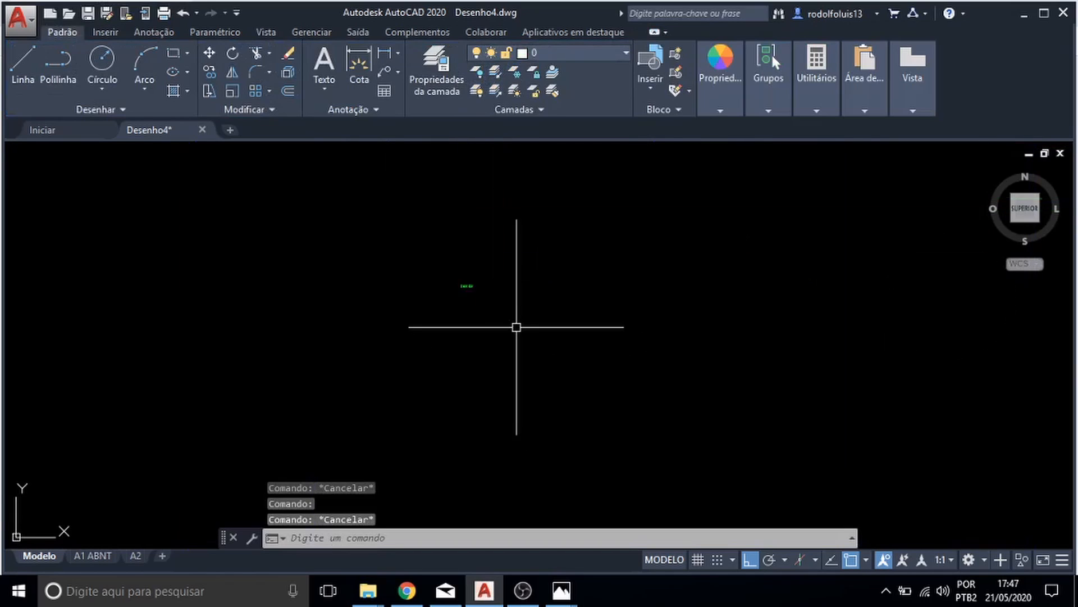
pyautogui.scroll(-4, 556, 298)
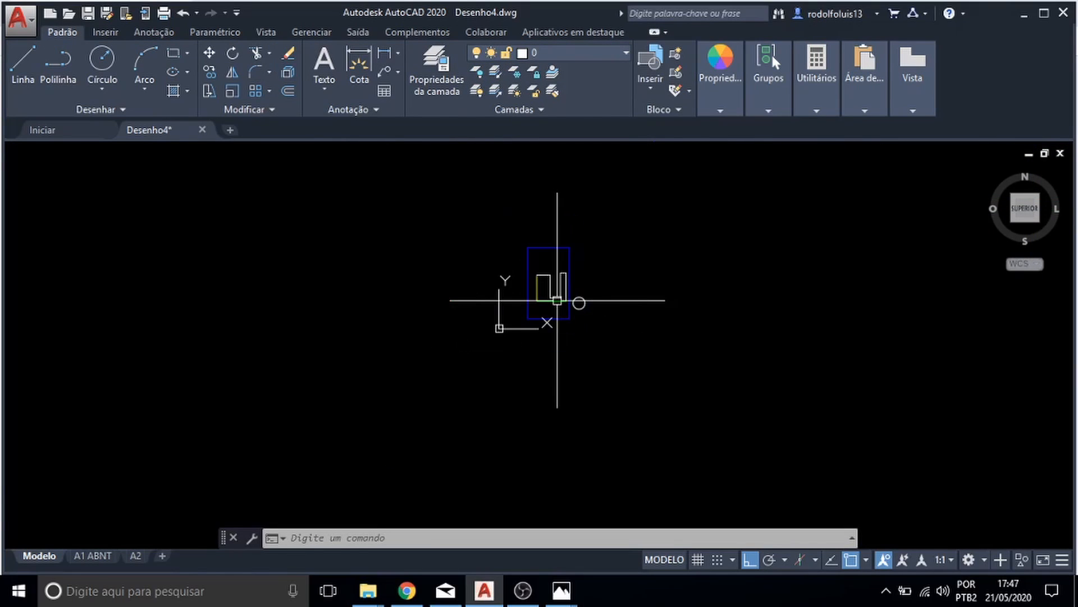
pyautogui.scroll(6, 556, 299)
pyautogui.moveTo(518, 286); pyautogui.dragTo(516, 303, button='middle')
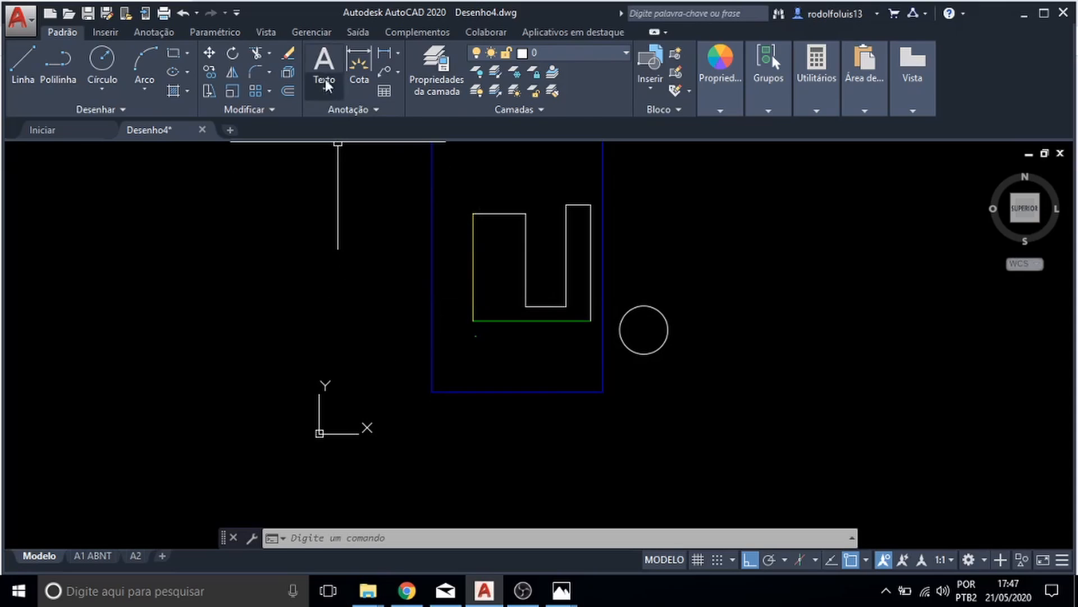
pyautogui.click(325, 58)
pyautogui.press('Escape')
pyautogui.press('Escape')
pyautogui.press('Escape')
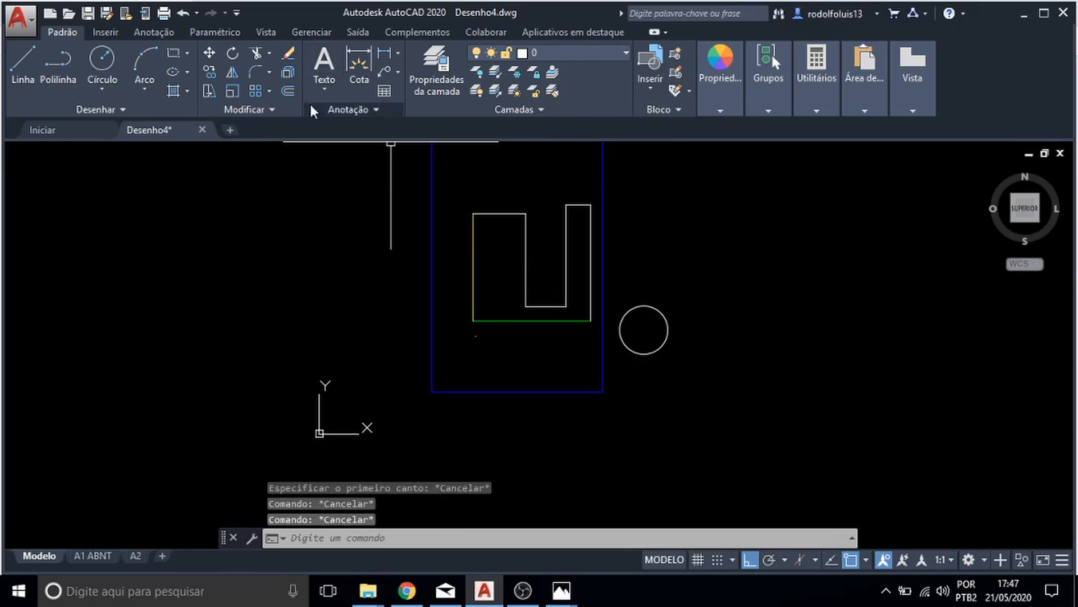
# - Dimension the blue rectangle's bottom edge between its two corners, placing the dimension line just below it
pyautogui.click(356, 61)
pyautogui.click(432, 391)
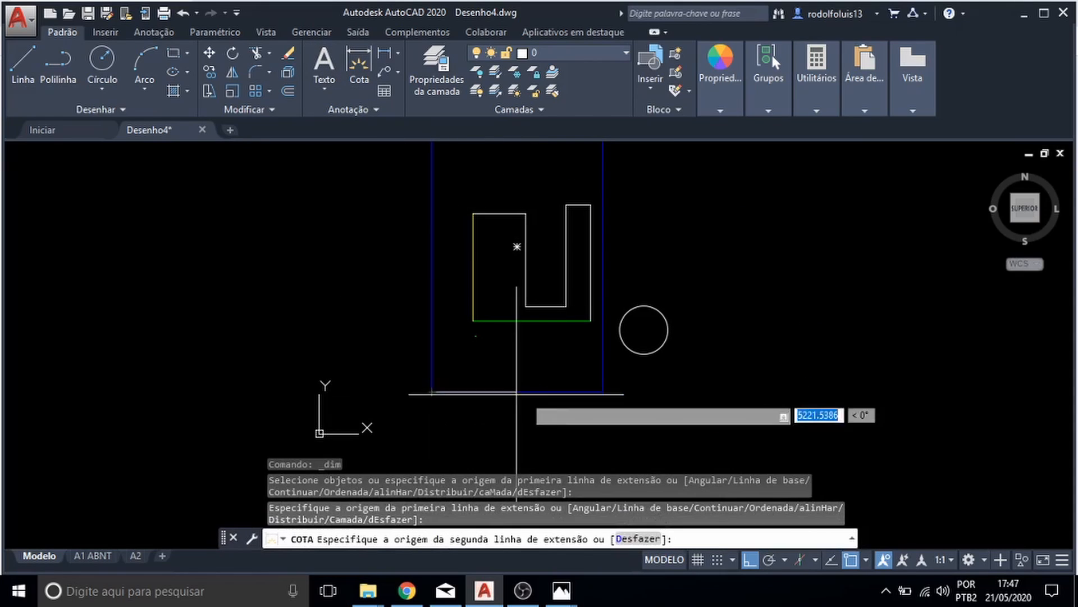
pyautogui.click(601, 392)
pyautogui.click(593, 423)
pyautogui.scroll(5, 568, 414)
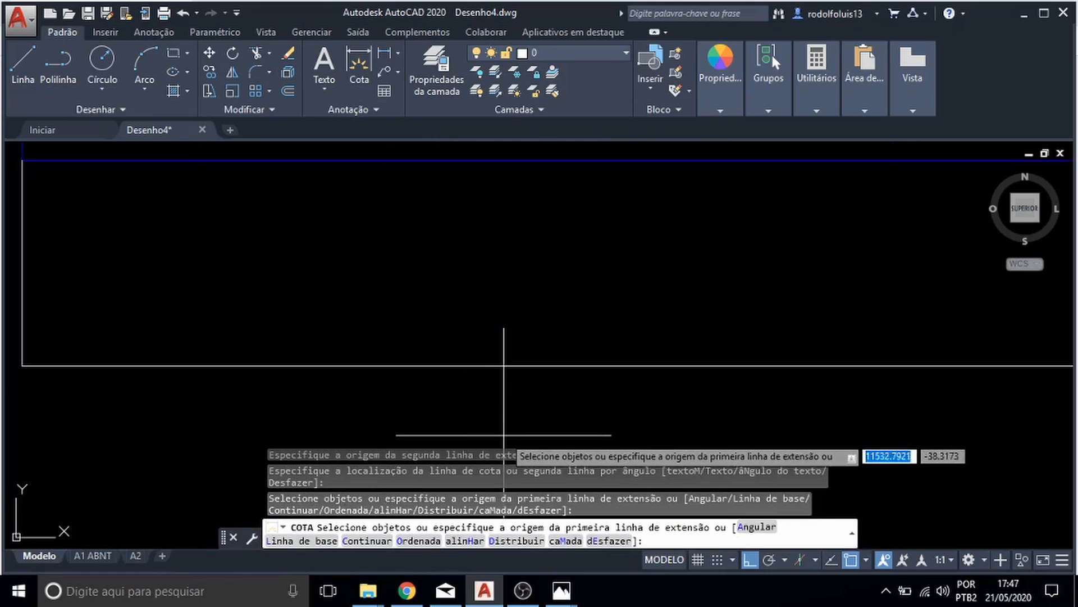
pyautogui.scroll(-5, 526, 349)
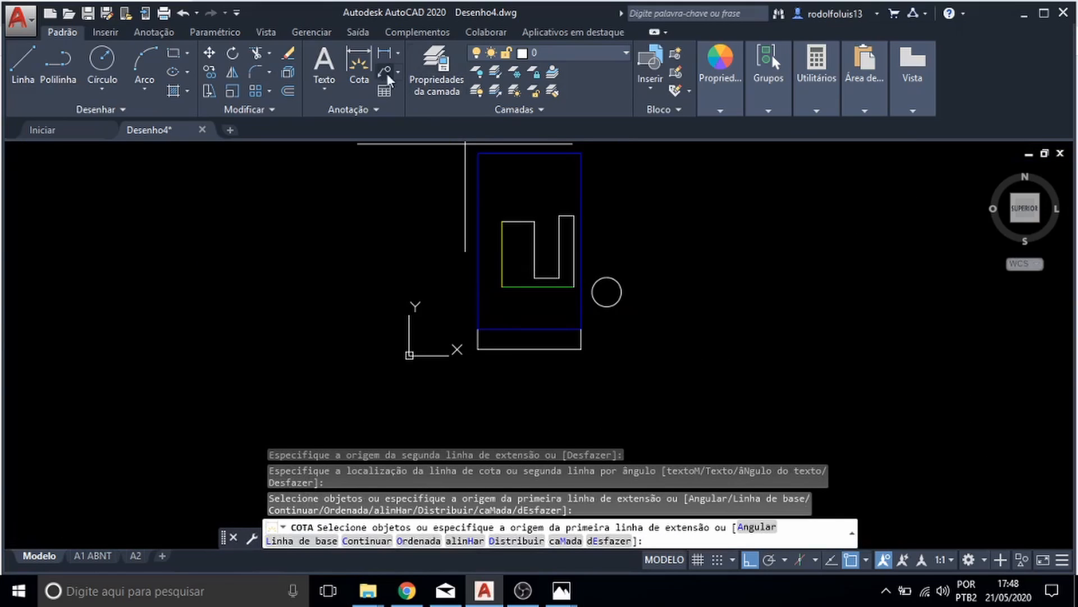
# - Check which dimension style is active and examine the new dimension below the blue rectangle up close
pyautogui.click(359, 66)
pyautogui.click(154, 33)
pyautogui.click(343, 57)
pyautogui.click(343, 57)
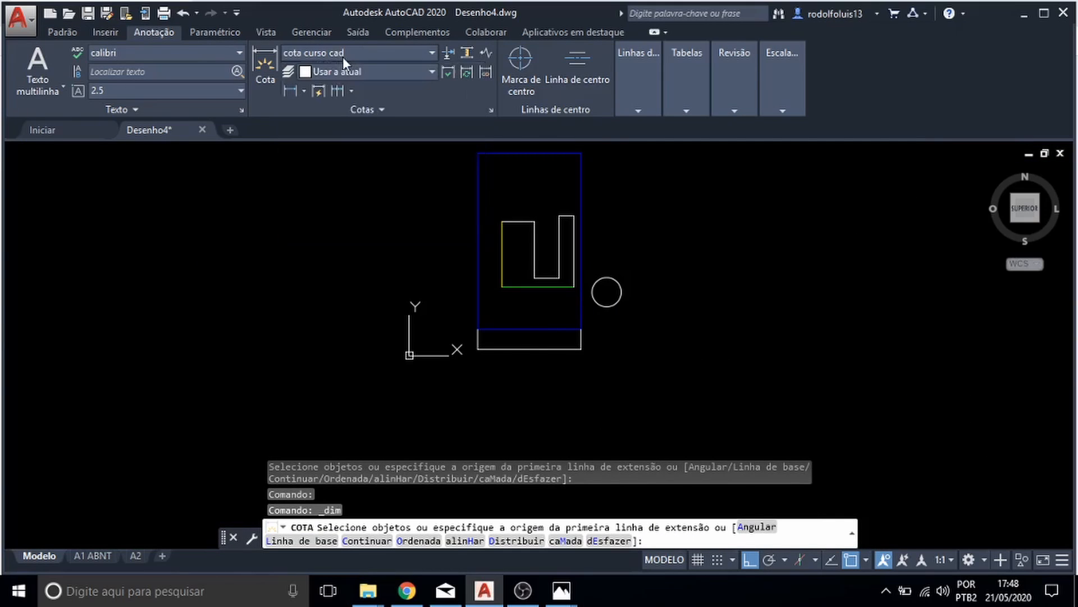
pyautogui.scroll(6, 532, 312)
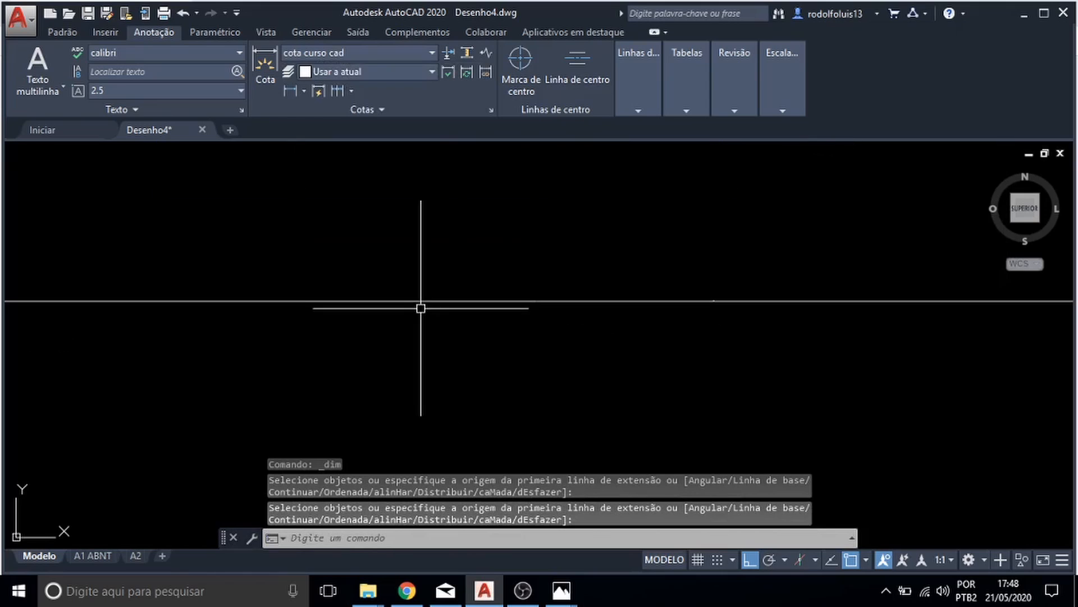
pyautogui.scroll(-6, 421, 308)
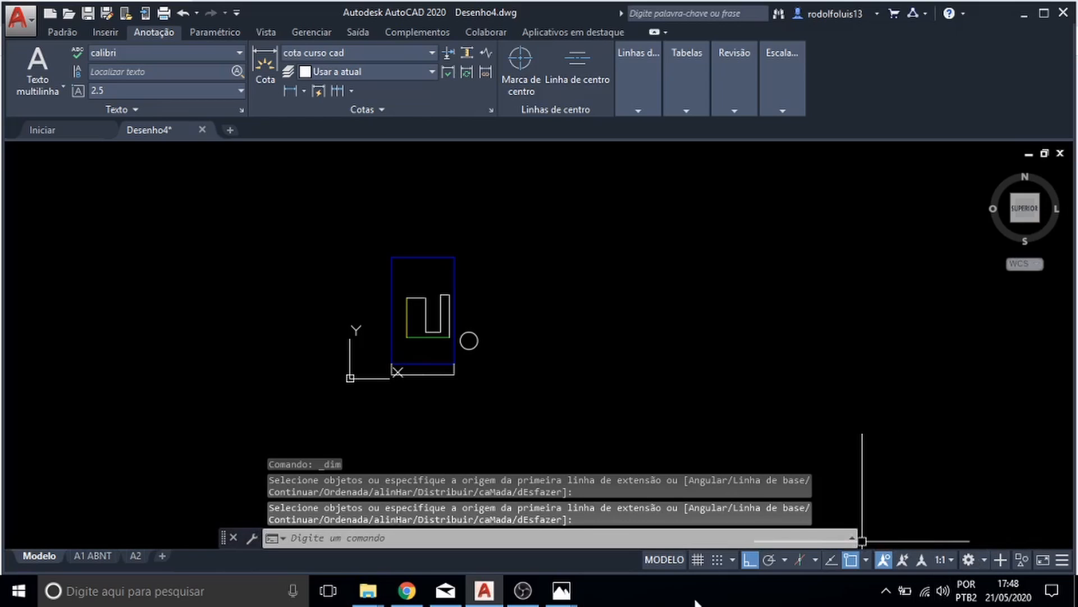
pyautogui.press('Escape')
# - Review the sheet border and title block of the A1 ABNT layout
pyautogui.hotkey('ctrl', 'pagedown')
pyautogui.scroll(8, 307, 252)
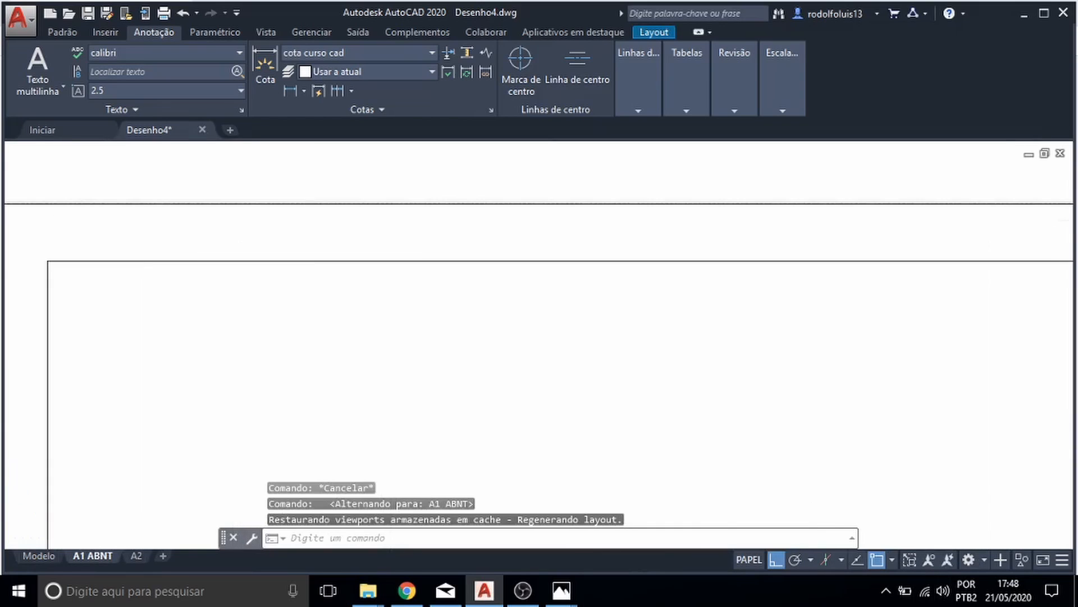
pyautogui.scroll(-14, 304, 238)
pyautogui.scroll(6, 373, 306)
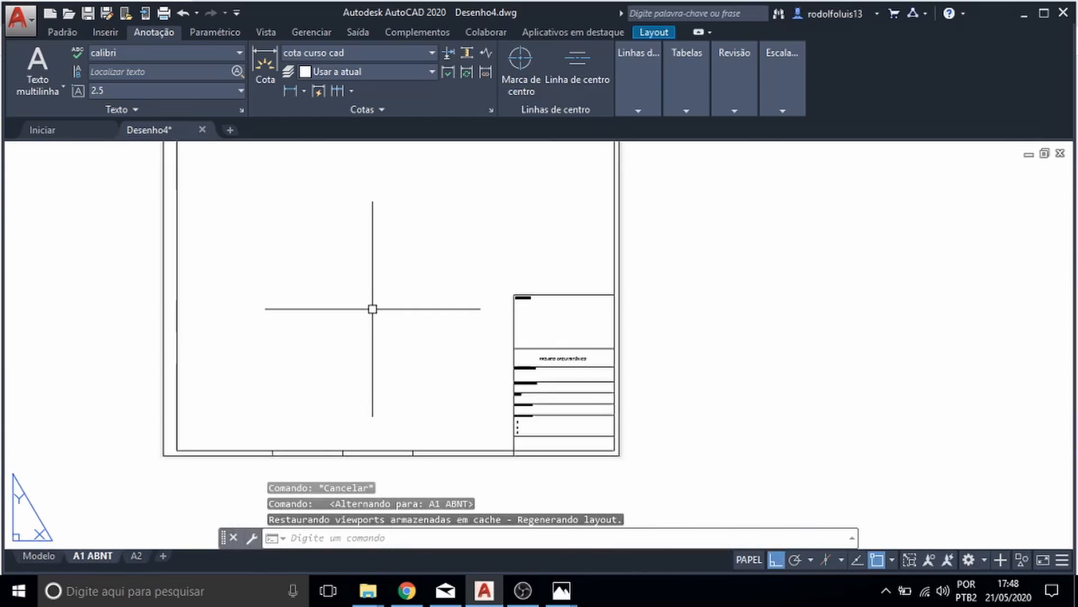
# - Return to model space and erase all the drawing objects with a selection window
pyautogui.click(39, 556)
pyautogui.click(198, 494)
pyautogui.click(586, 190)
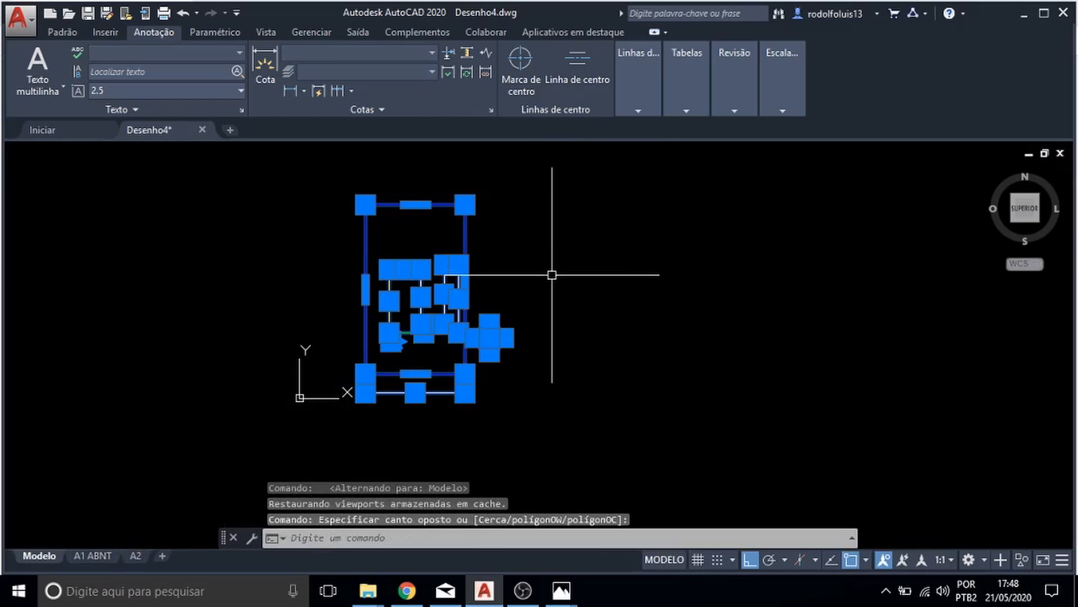
pyautogui.press('Delete')
# - Save the drawing as a DWT template named "template curso autocad" on the desktop, keeping the default description and metric measurement
pyautogui.click(63, 29)
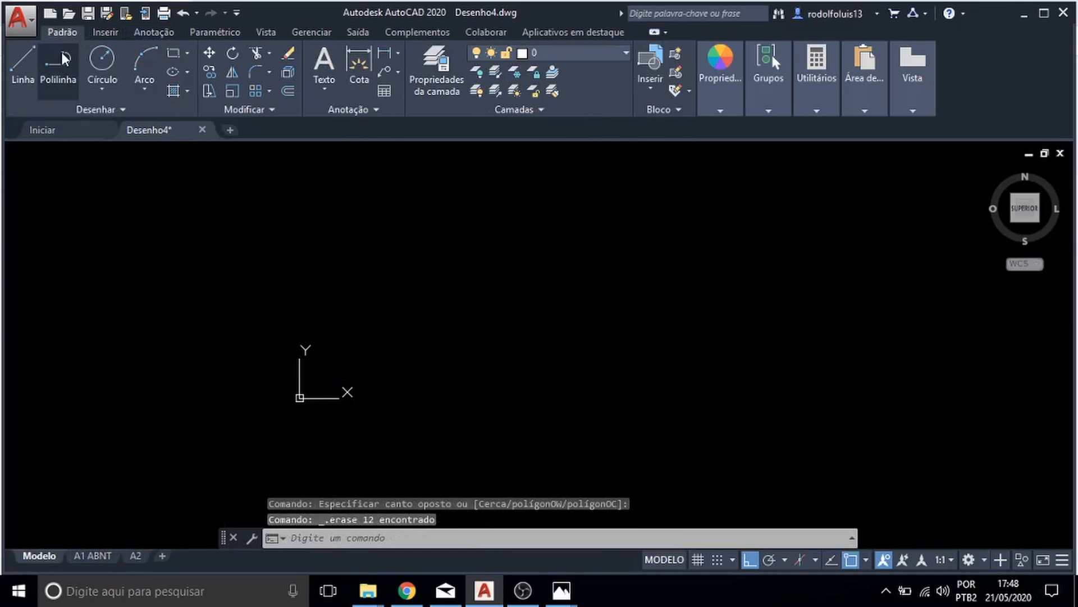
pyautogui.click(30, 30)
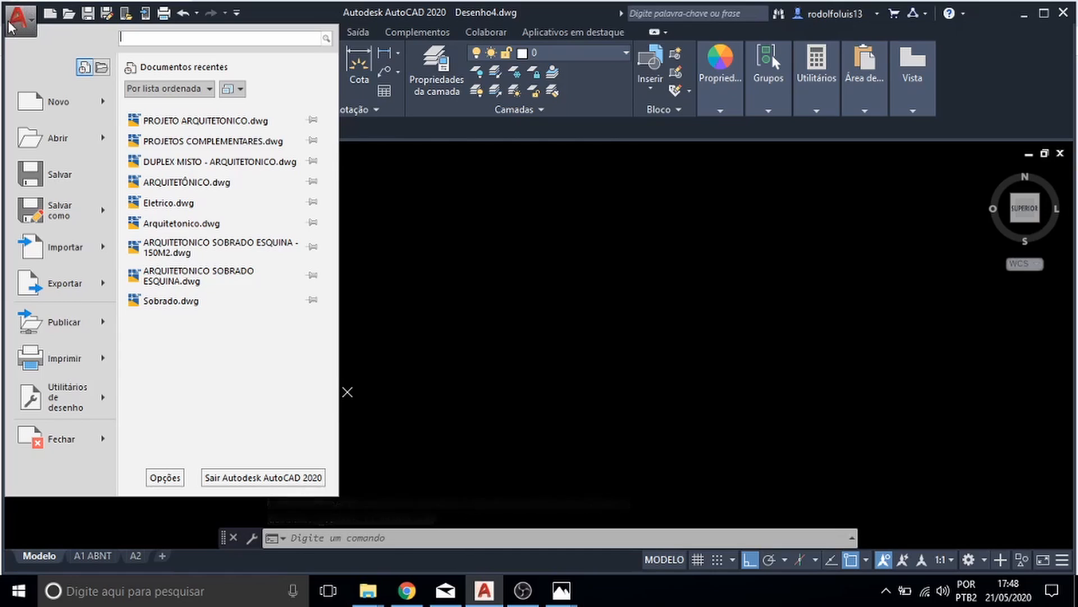
pyautogui.moveTo(67, 229)
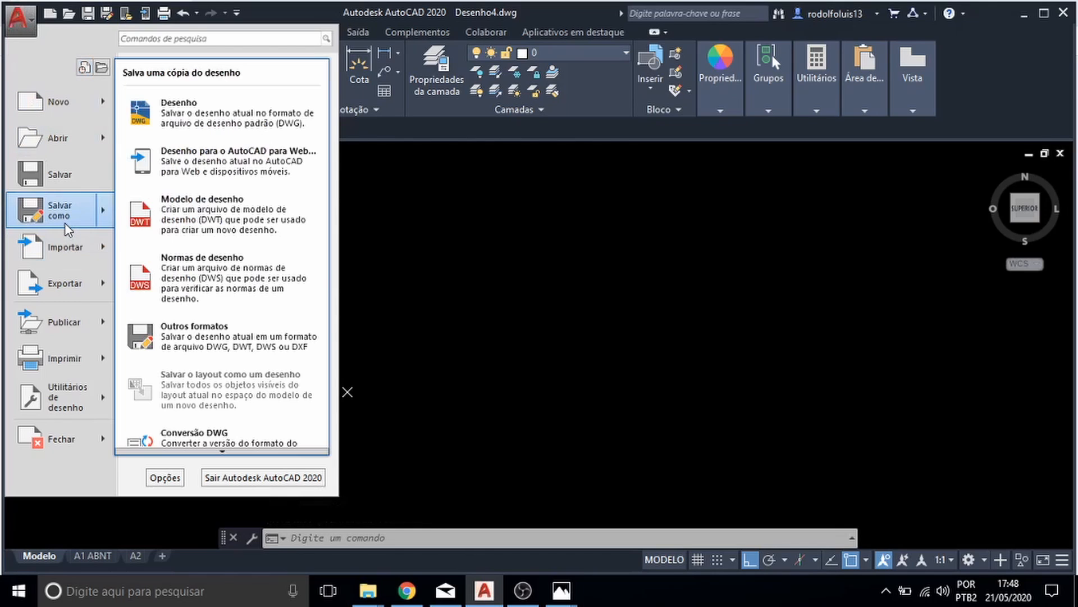
pyautogui.click(205, 230)
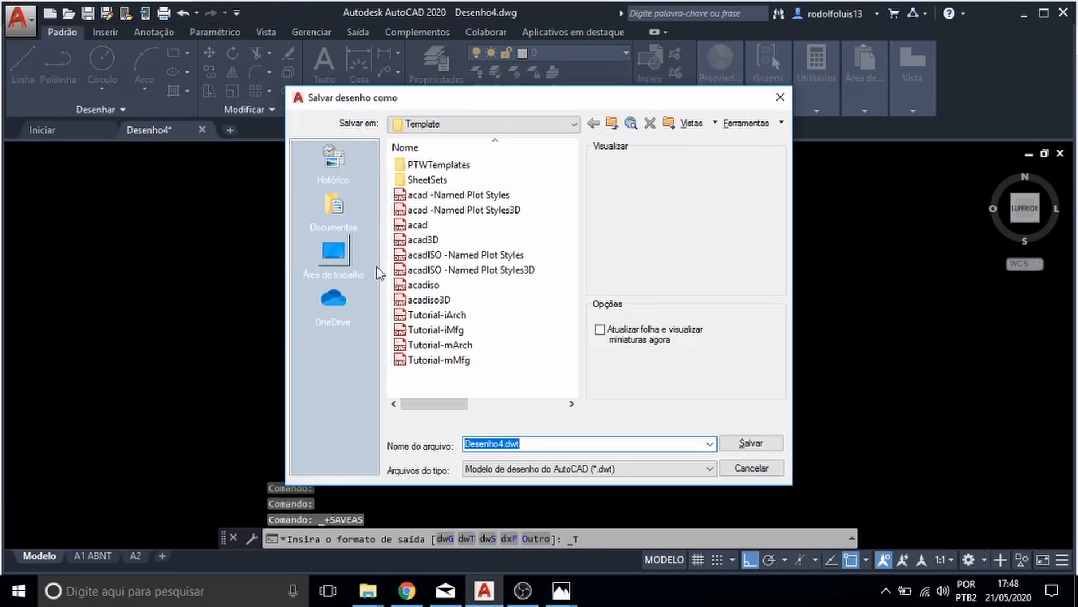
pyautogui.click(486, 442)
pyautogui.moveTo(505, 442); pyautogui.dragTo(447, 441)
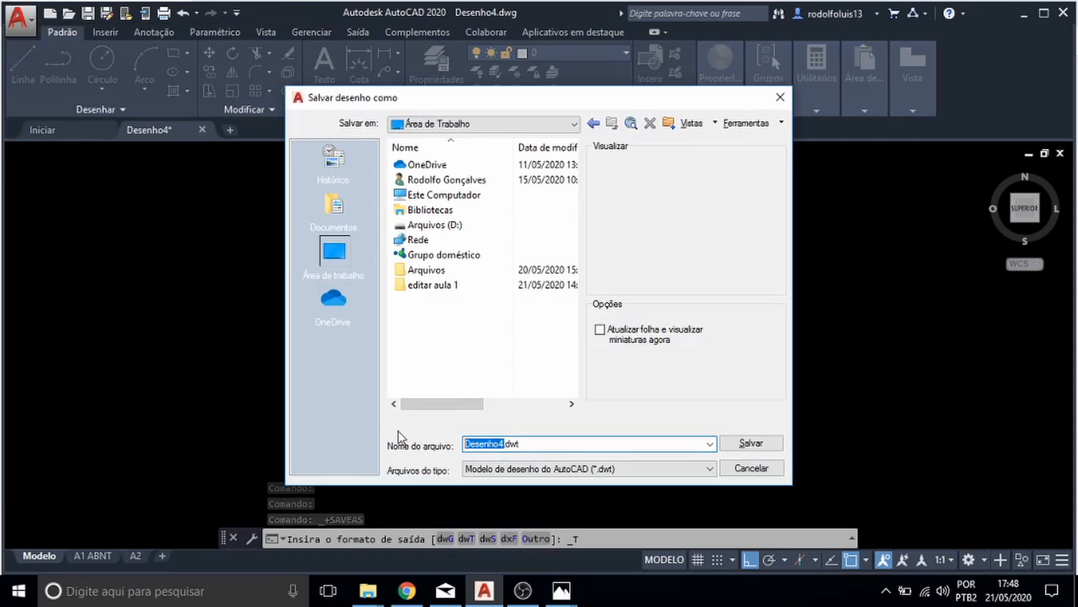
pyautogui.write('template curso autocad')
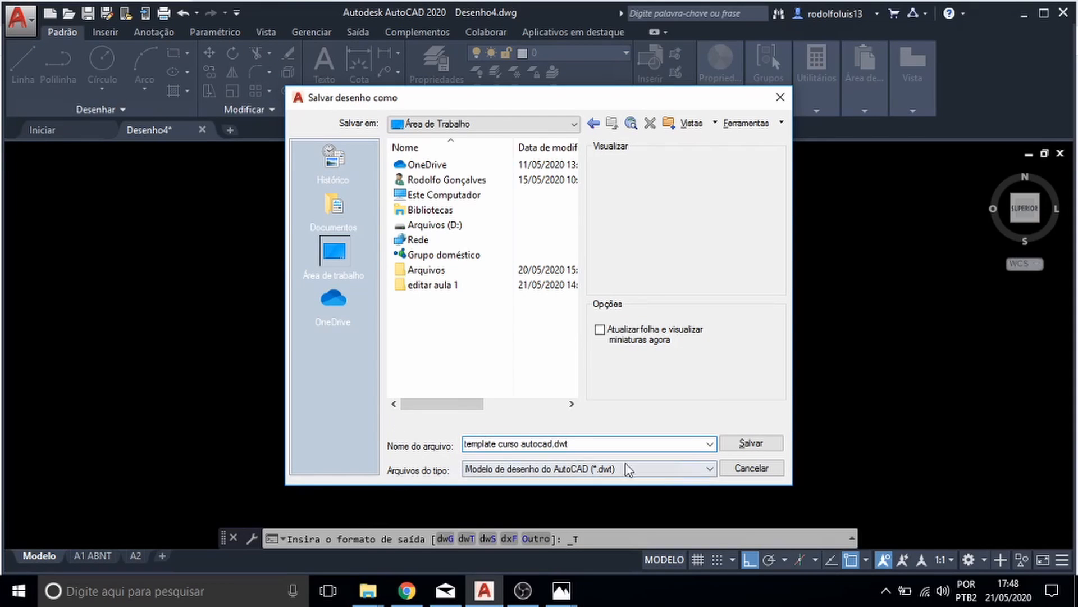
pyautogui.click(751, 443)
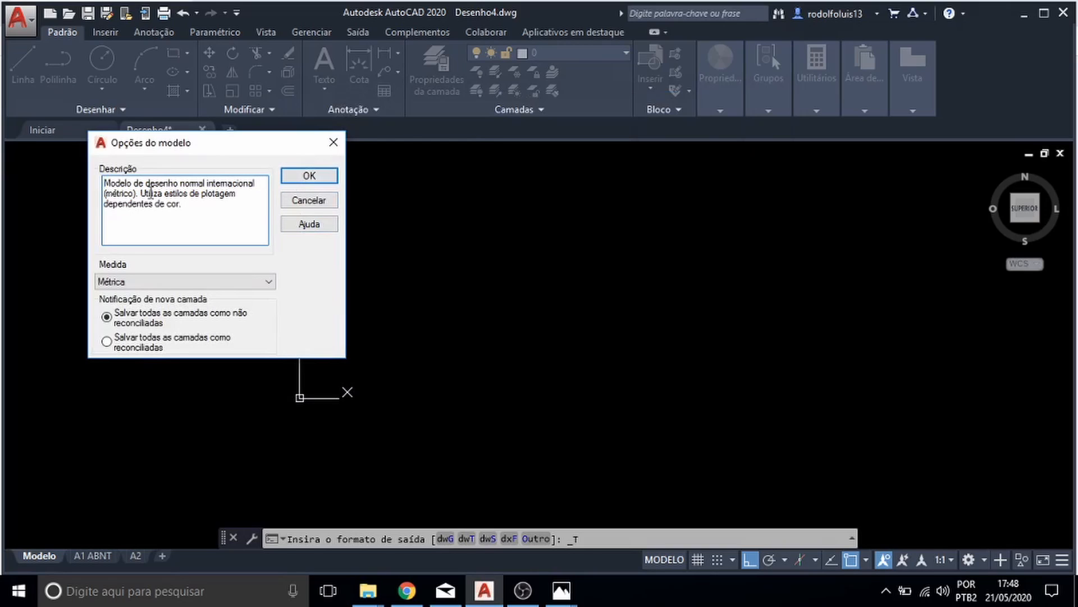
pyautogui.moveTo(146, 193); pyautogui.dragTo(186, 193)
pyautogui.click(303, 175)
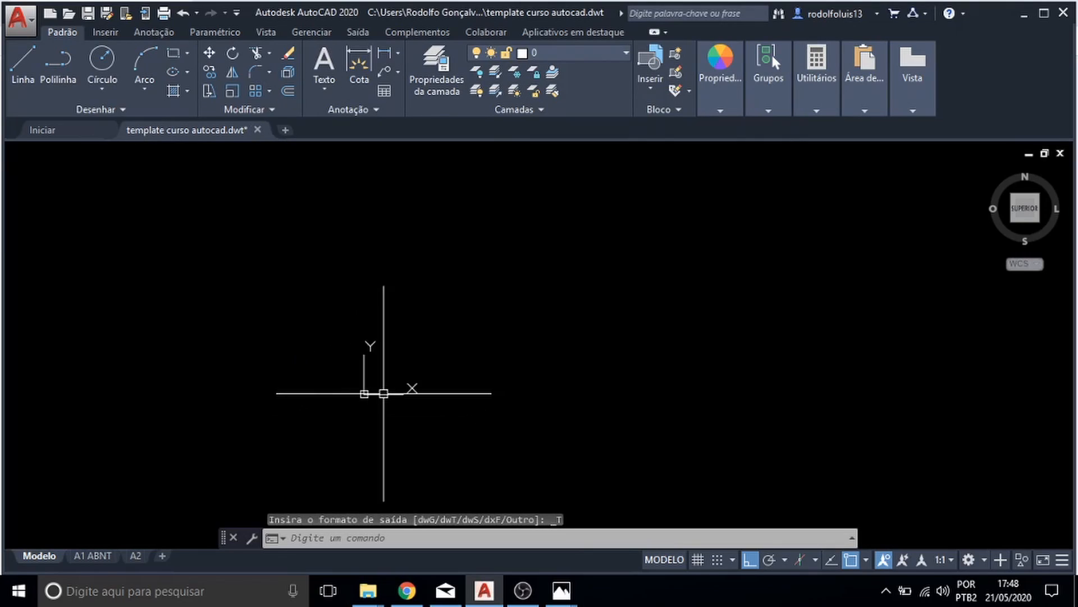
# - Close the template file without saving further changes
pyautogui.scroll(-4, 392, 396)
pyautogui.moveTo(556, 371); pyautogui.dragTo(459, 364, button='middle')
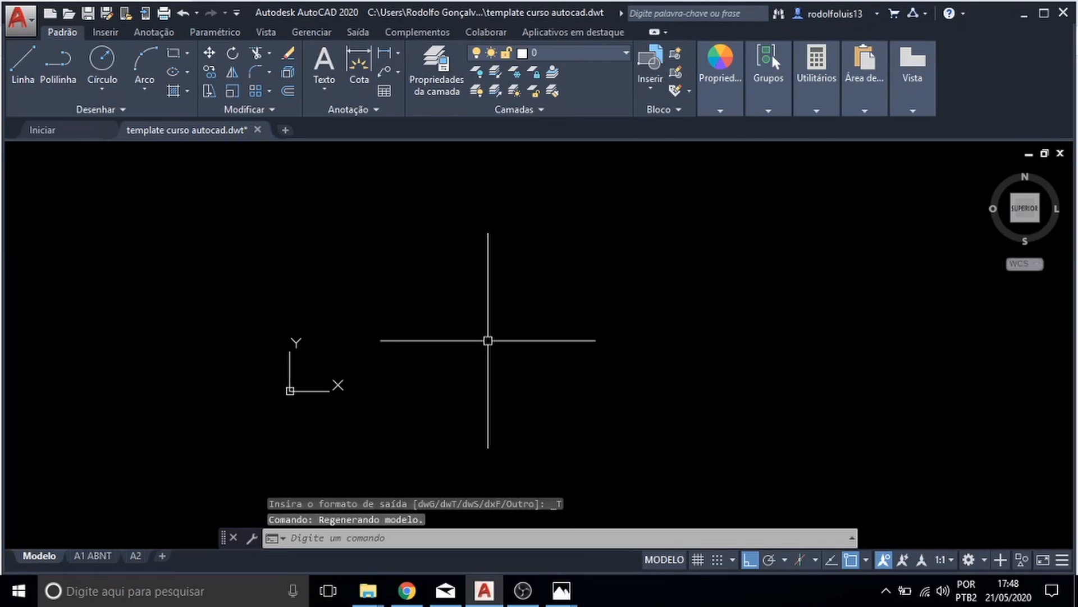
pyautogui.click(1060, 154)
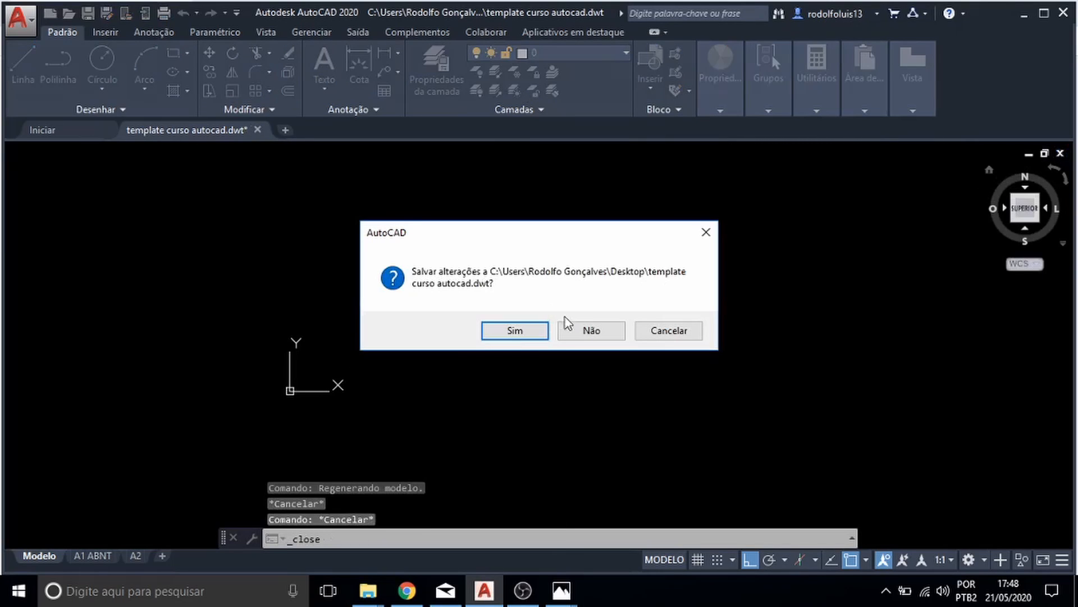
pyautogui.click(584, 333)
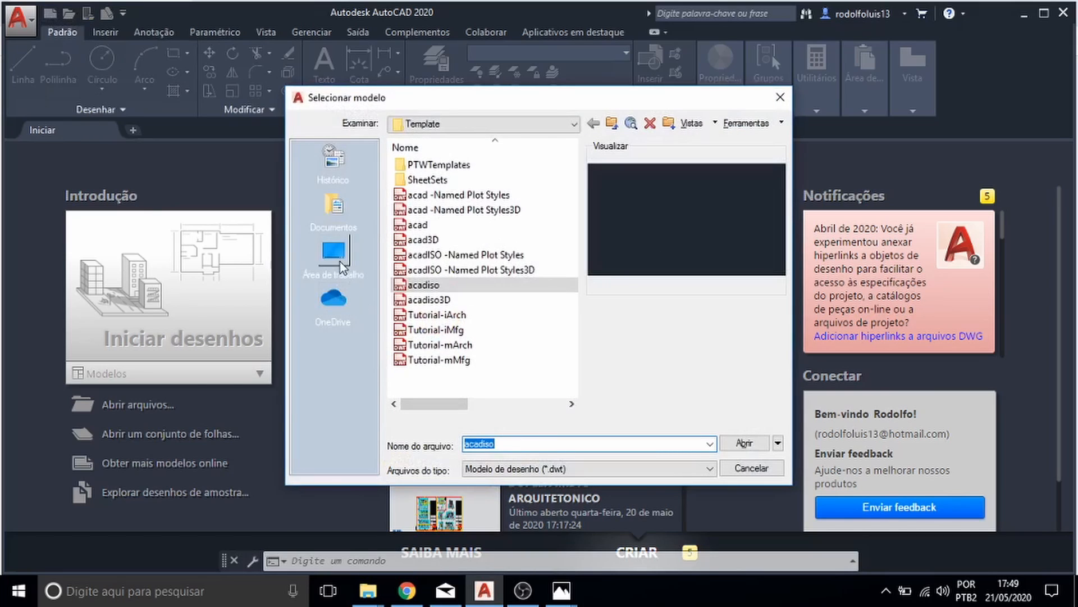
# - Create a new drawing from the "template curso autocad" template on the desktop
pyautogui.click(333, 256)
pyautogui.click(450, 300)
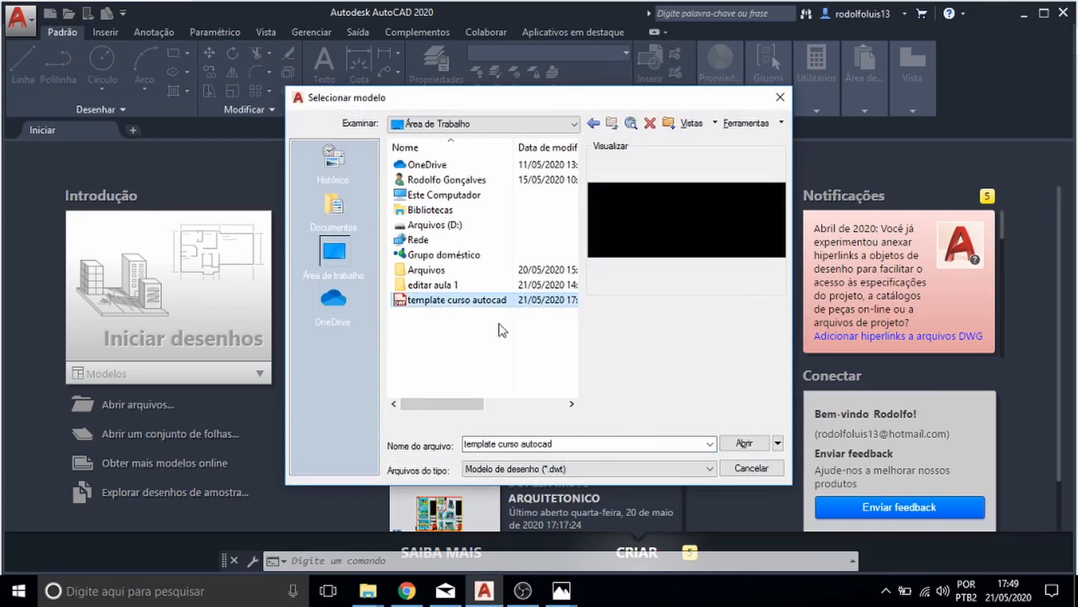
pyautogui.click(745, 443)
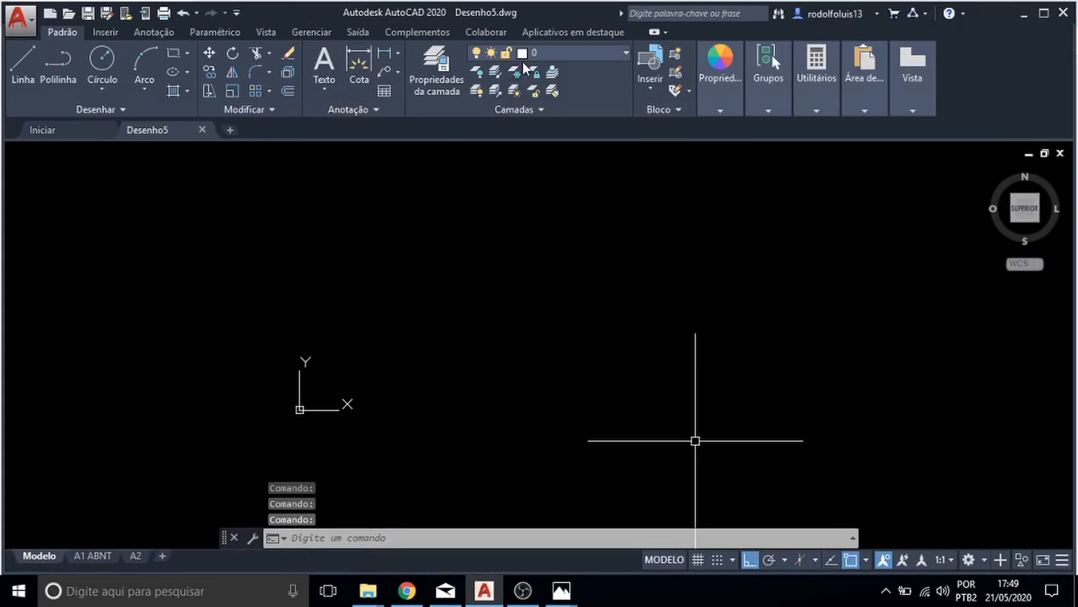
# - Examine the new drawing's layer list and the A1 ABNT layout's title block, ending in model space
pyautogui.click(524, 56)
pyautogui.press('Escape')
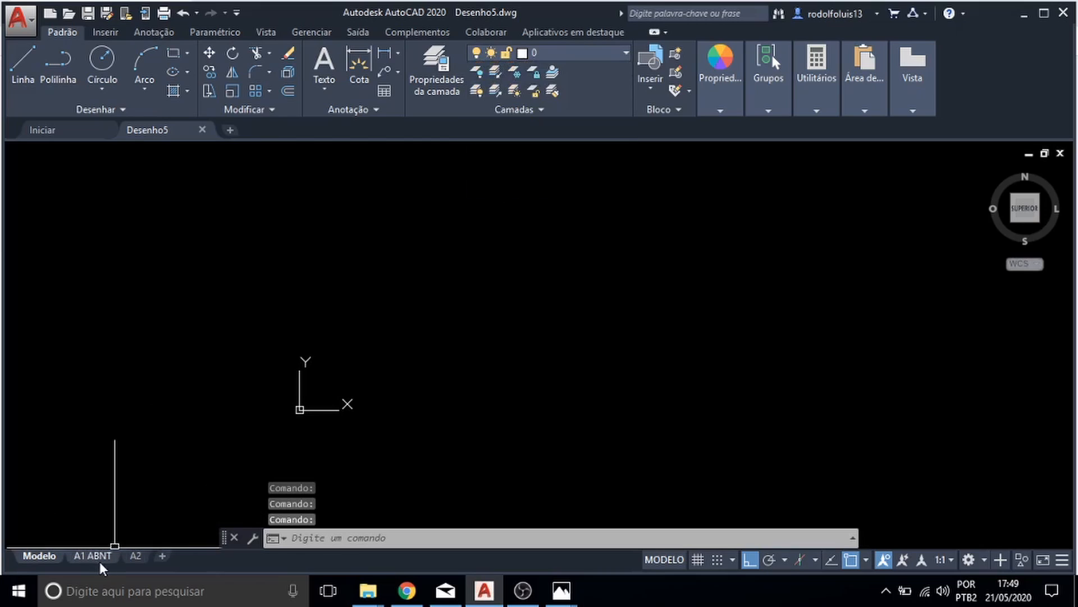
pyautogui.click(91, 556)
pyautogui.scroll(5, 502, 305)
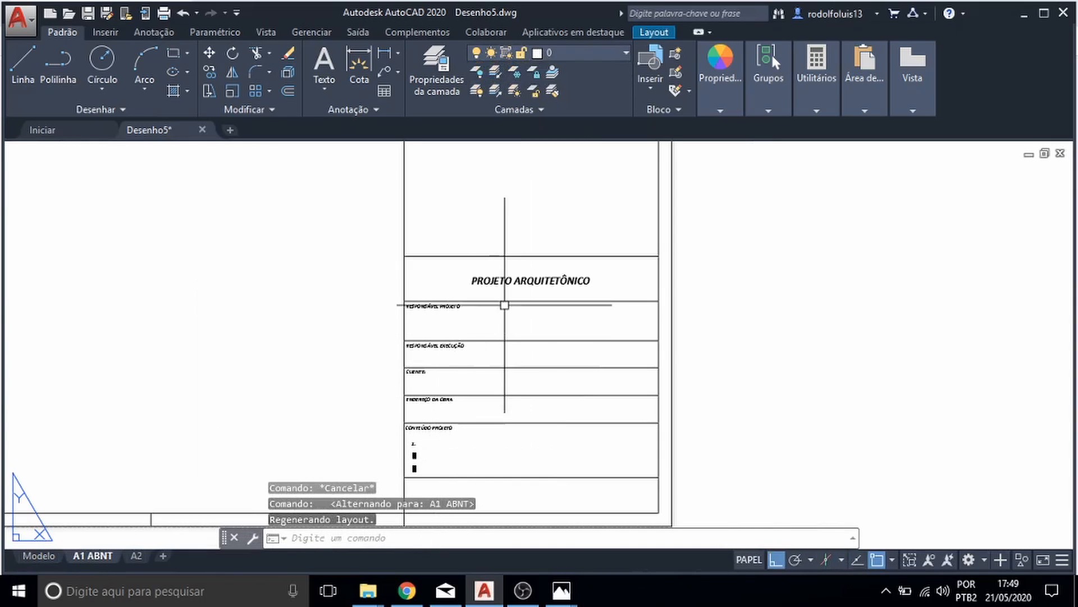
pyautogui.scroll(-5, 489, 274)
pyautogui.moveTo(308, 337); pyautogui.dragTo(393, 410, button='middle')
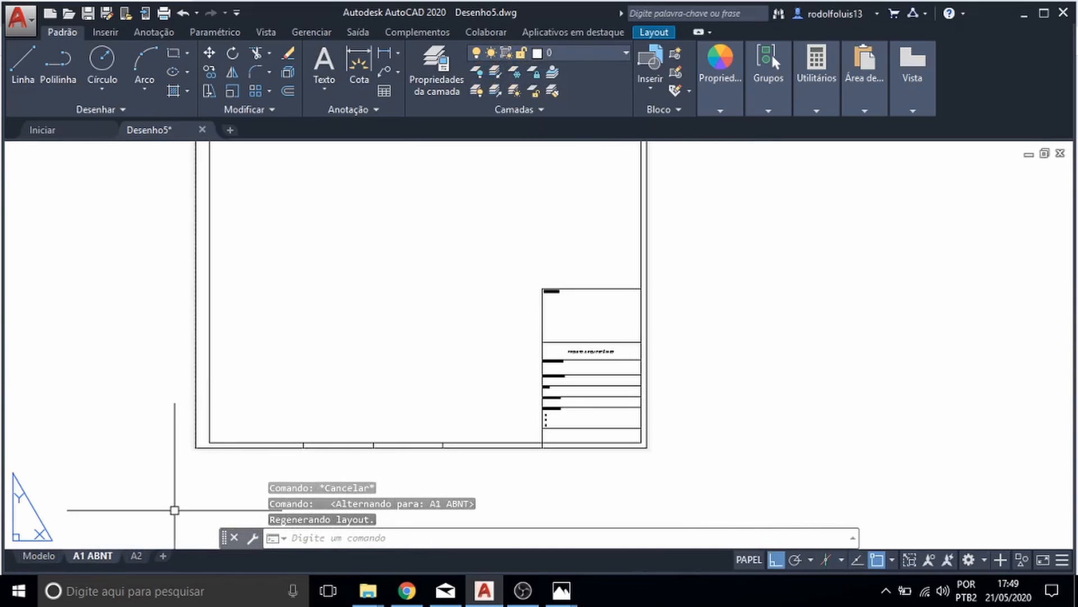
pyautogui.click(39, 556)
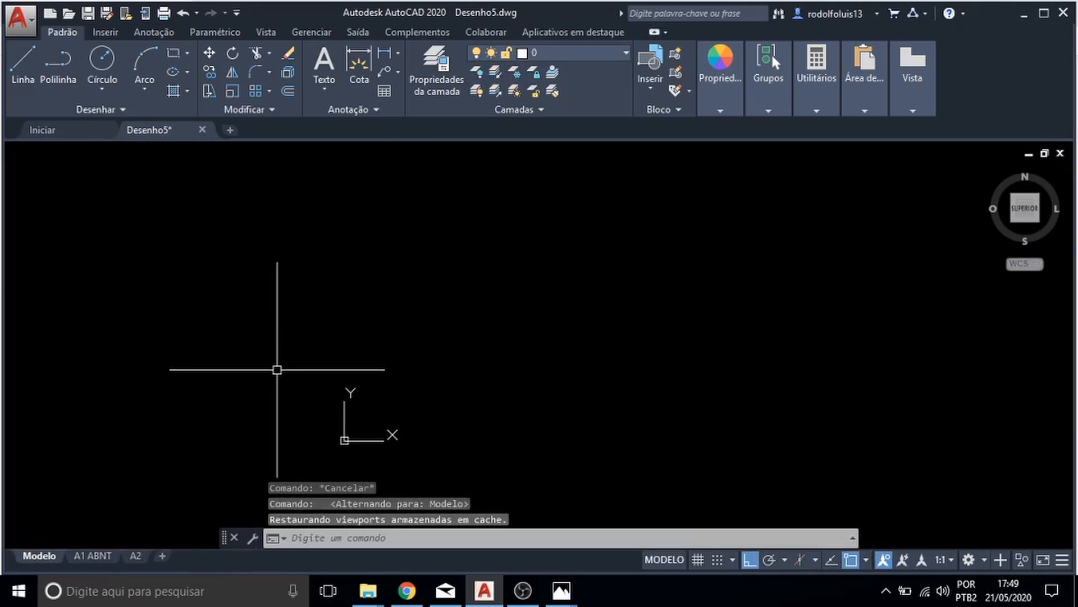
pyautogui.click(87, 557)
pyautogui.click(38, 556)
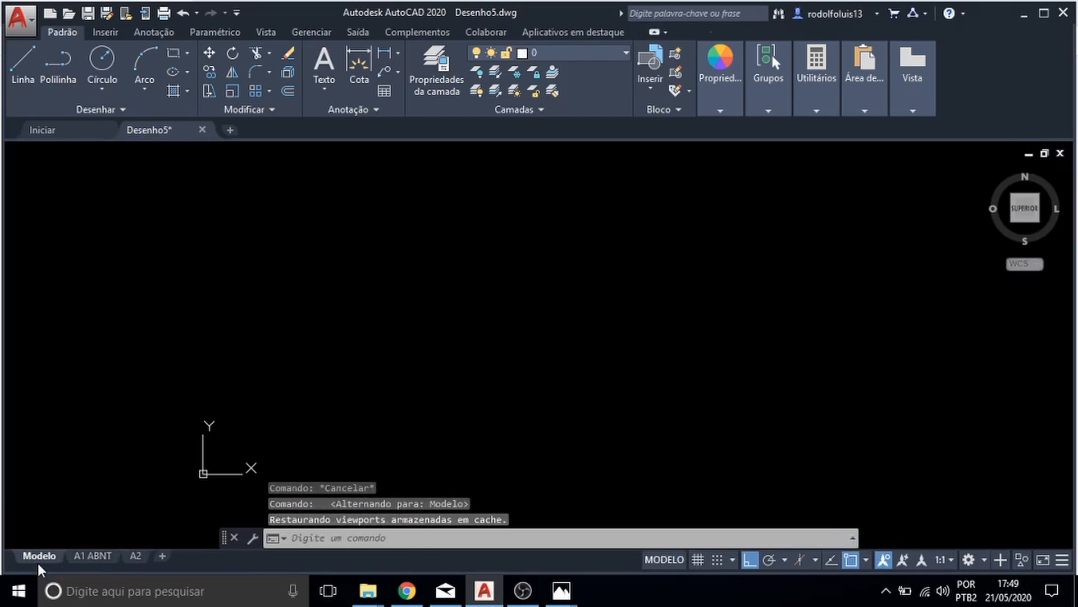